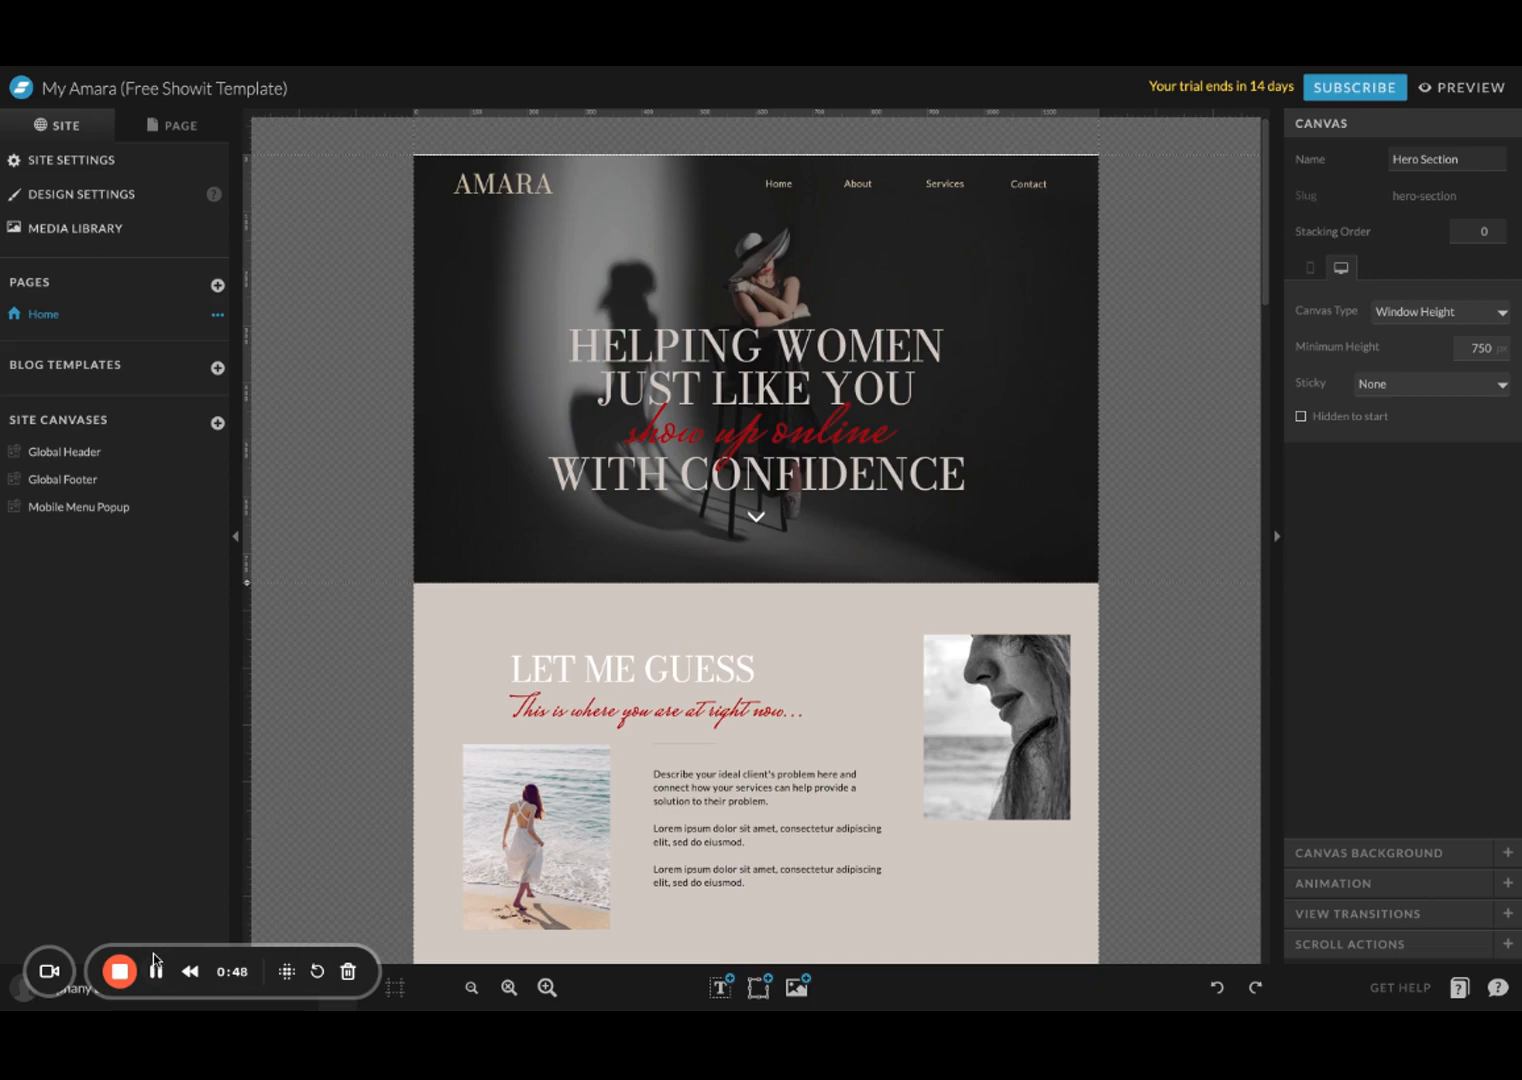
{"action": "left_click_drag", "start_coordinate": [153, 952], "coordinate": [150, 886]}
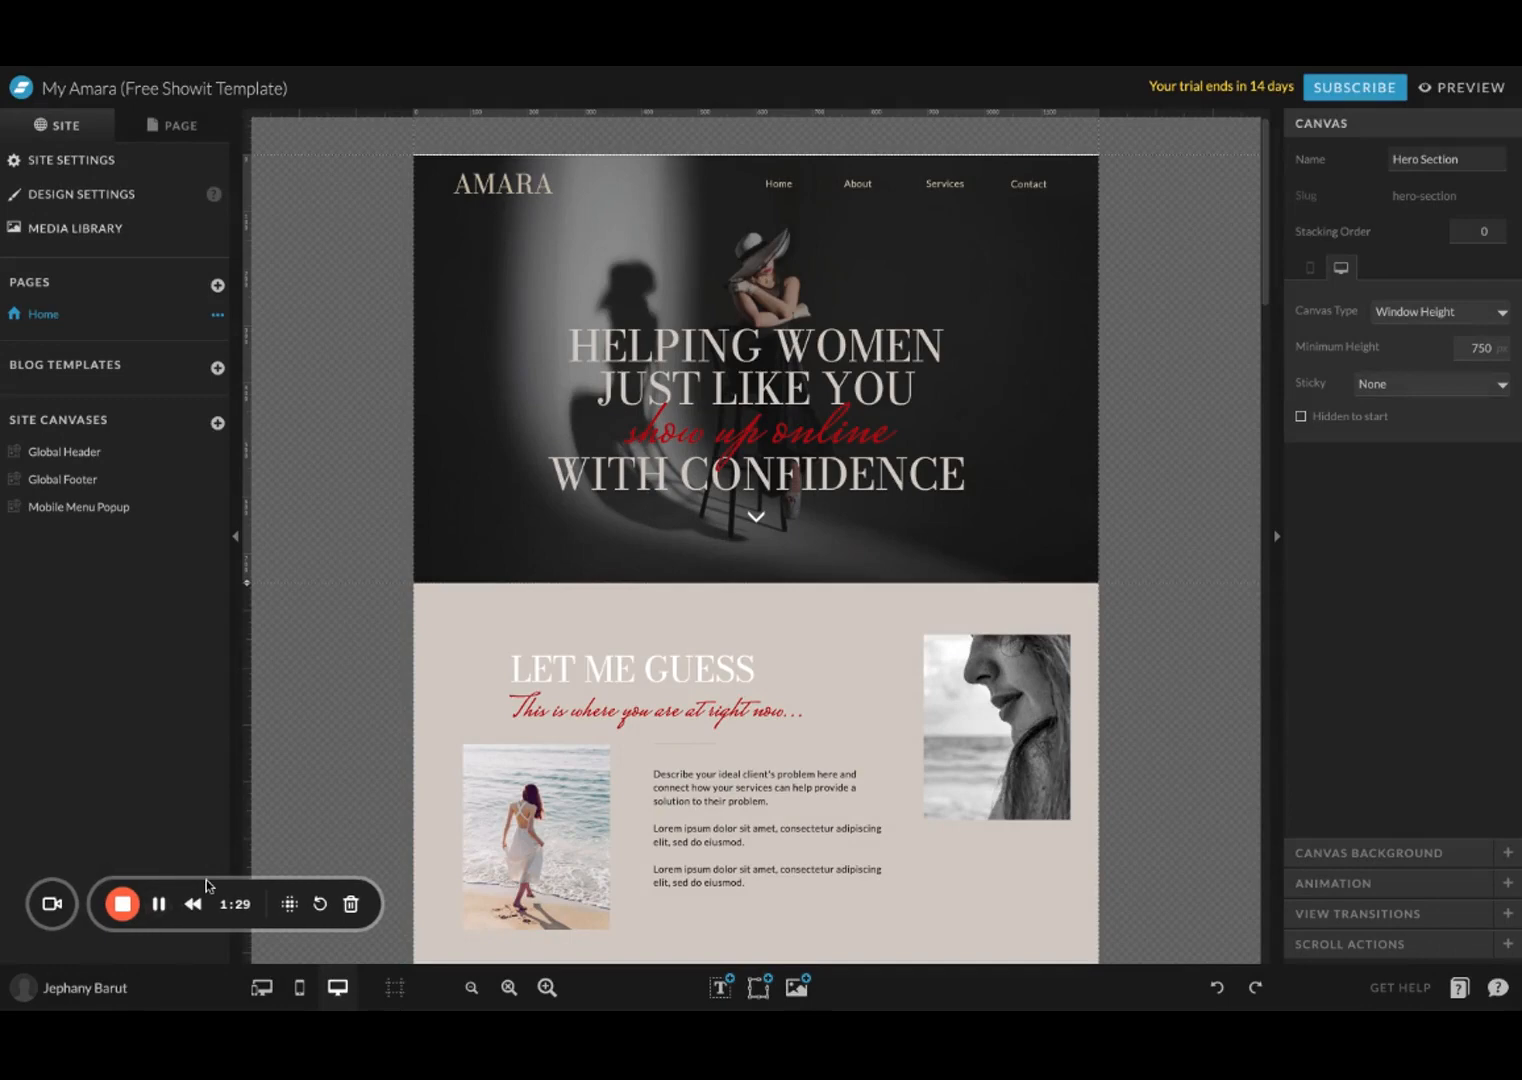
{"action": "left_click_drag", "start_coordinate": [207, 885], "coordinate": [1060, 971]}
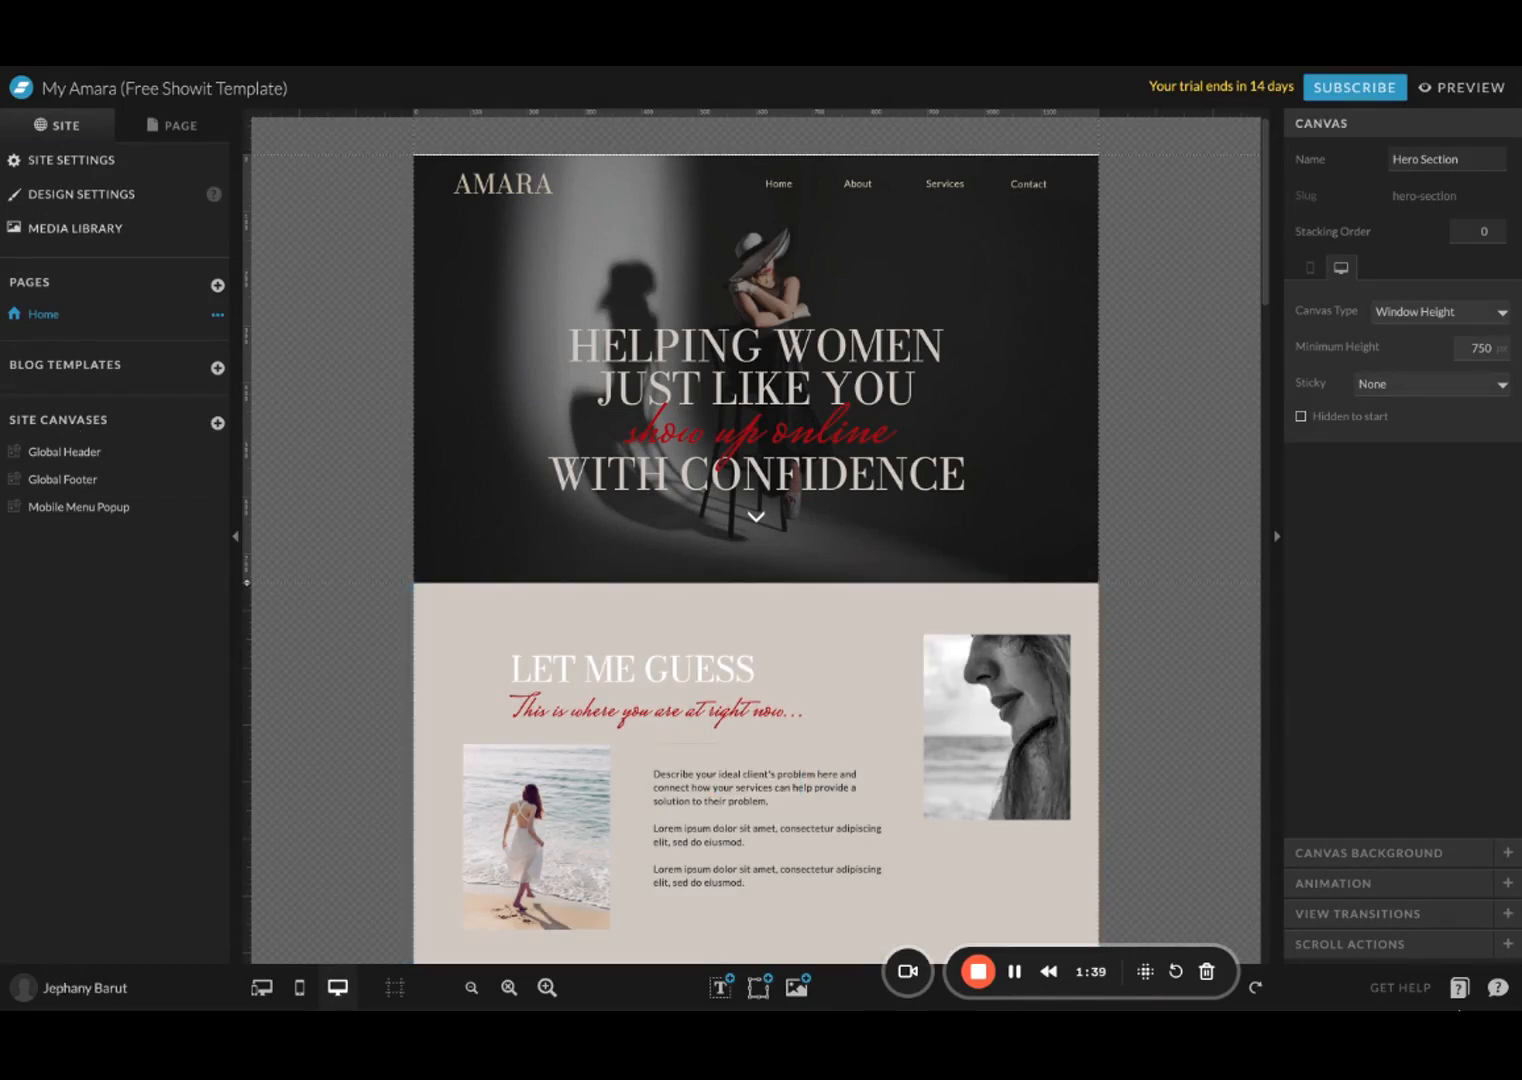
Step: View the account options, visit the account dashboard, dismiss the training course message and reopen the design app
{"action": "left_click", "coordinate": [88, 987]}
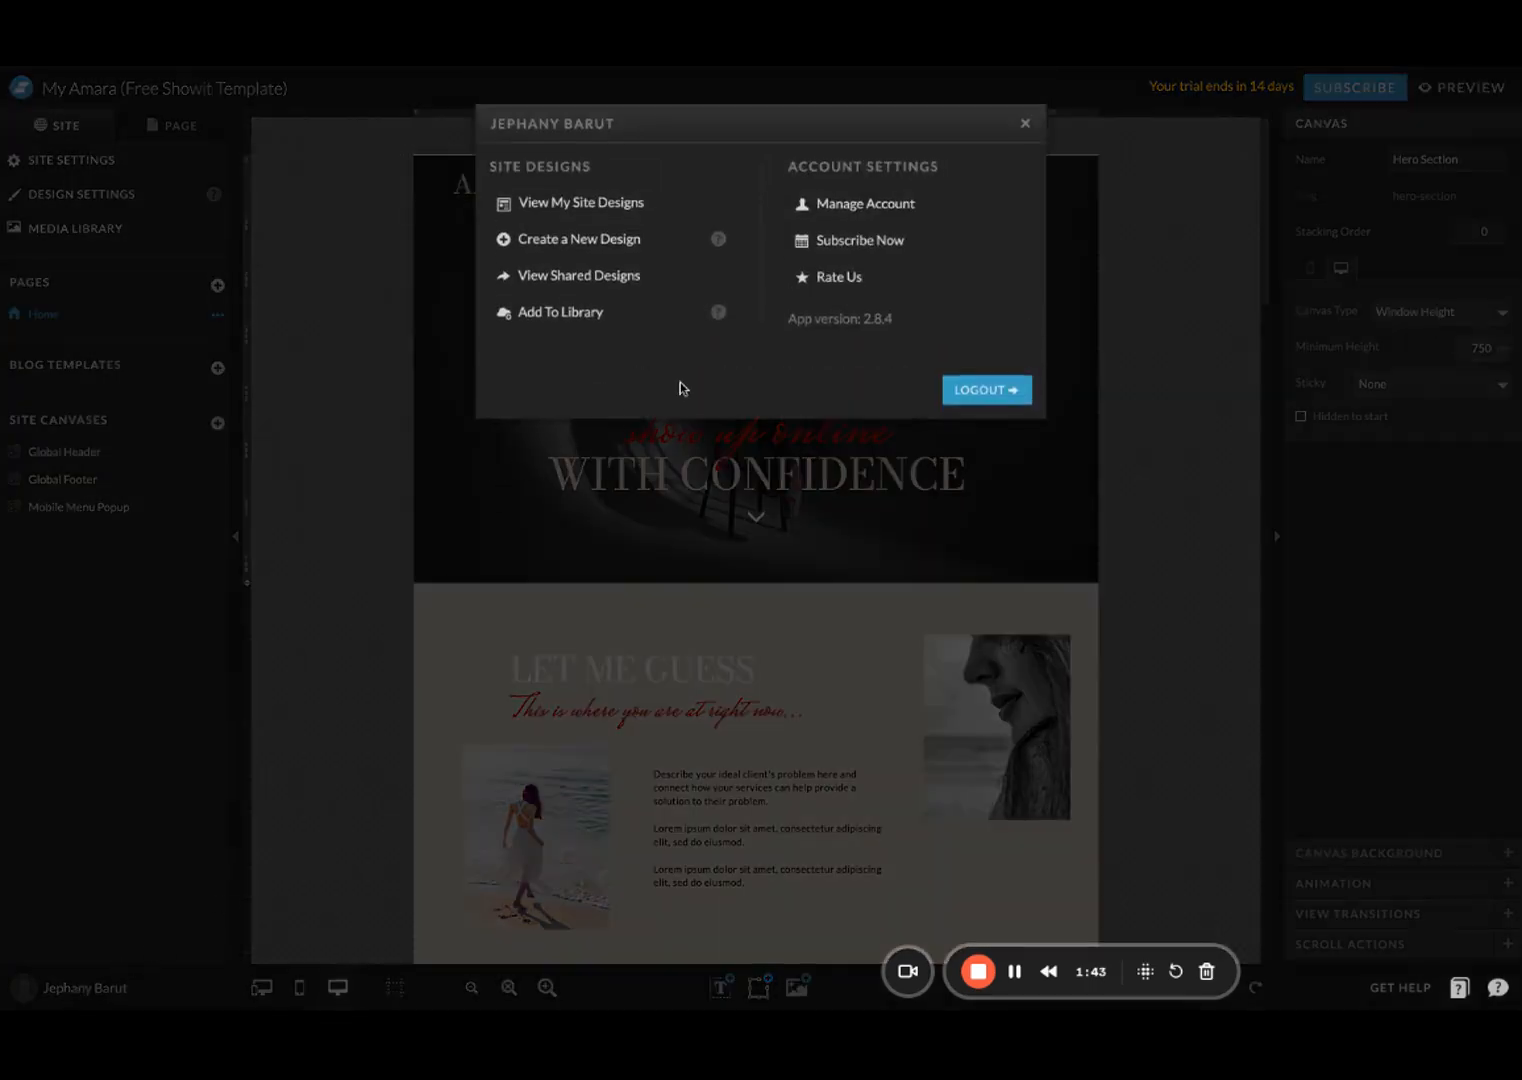
{"action": "key", "text": "alt+shift+p"}
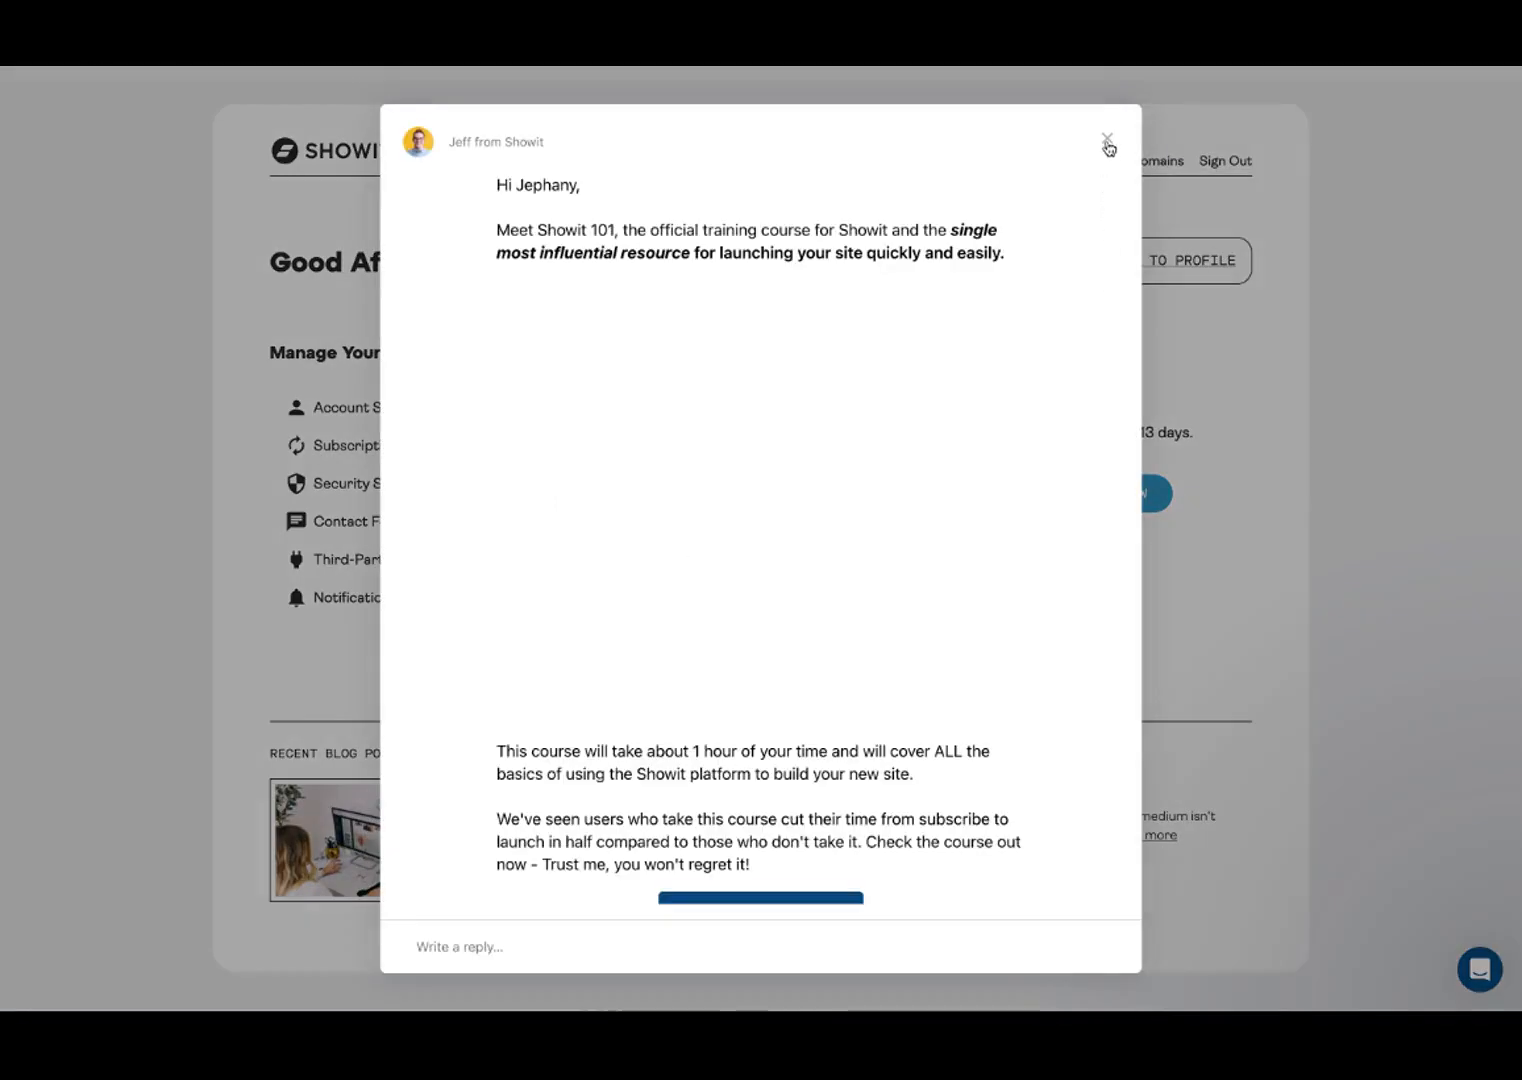
{"action": "left_click", "coordinate": [1104, 141]}
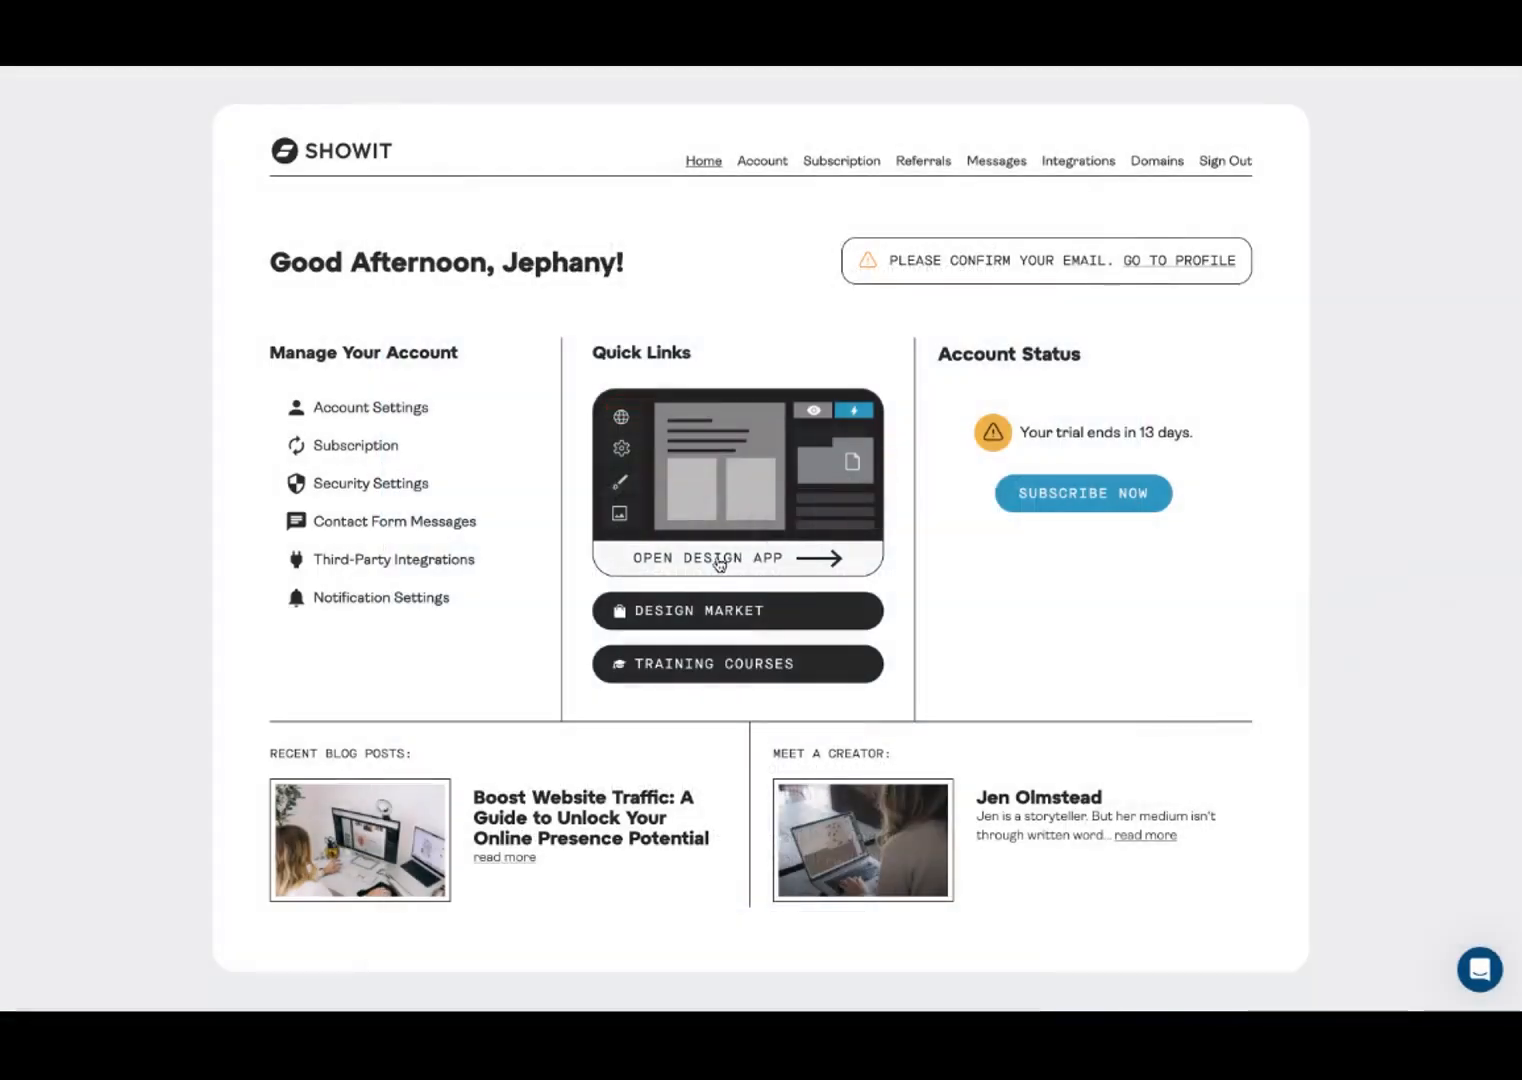
{"action": "left_click", "coordinate": [720, 565]}
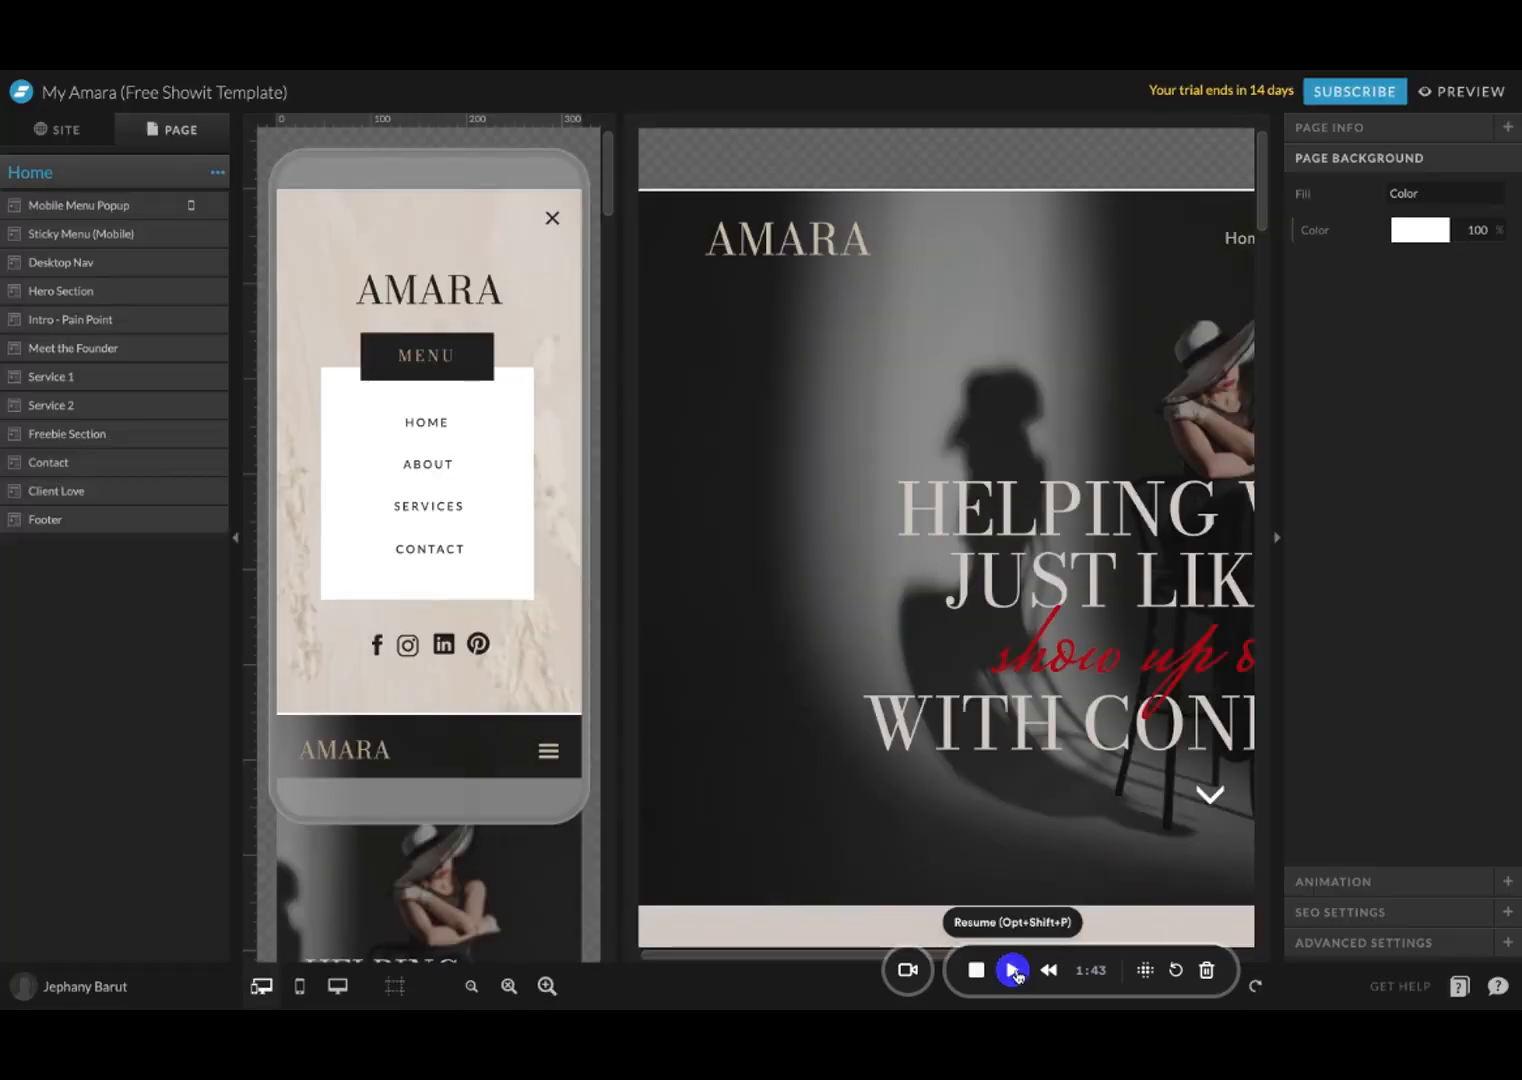
{"action": "left_click", "coordinate": [1013, 970]}
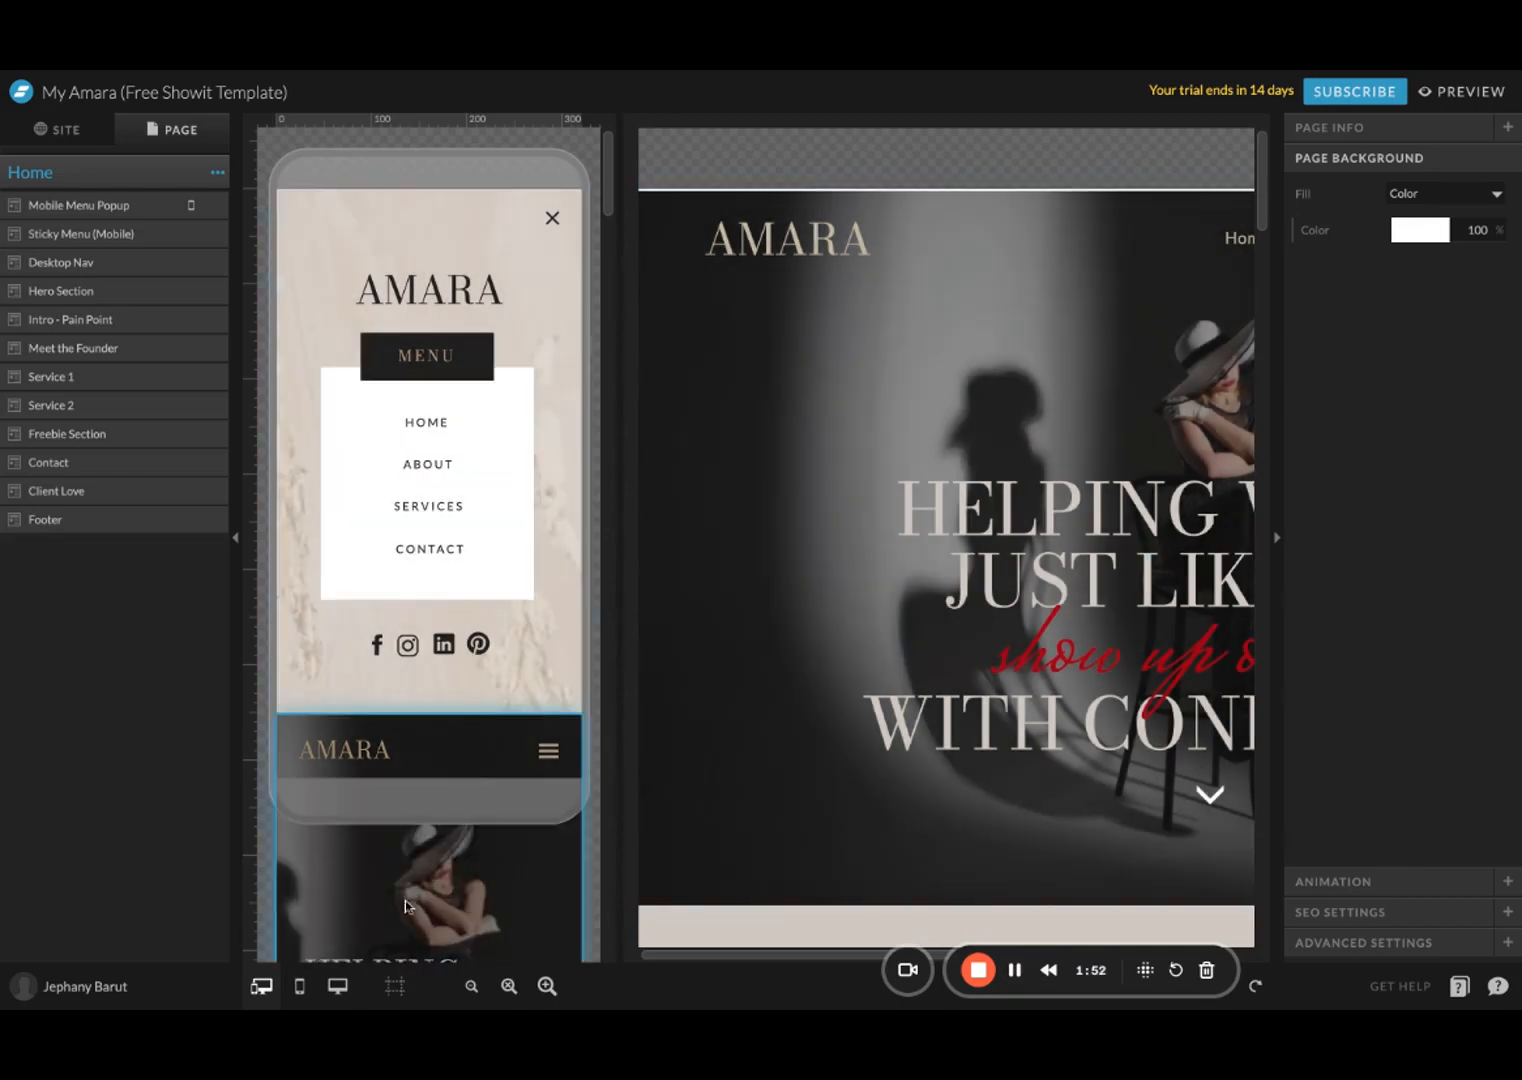
Step: Show only the desktop layout of the Home page and zoom out two levels
{"action": "left_click", "coordinate": [337, 987]}
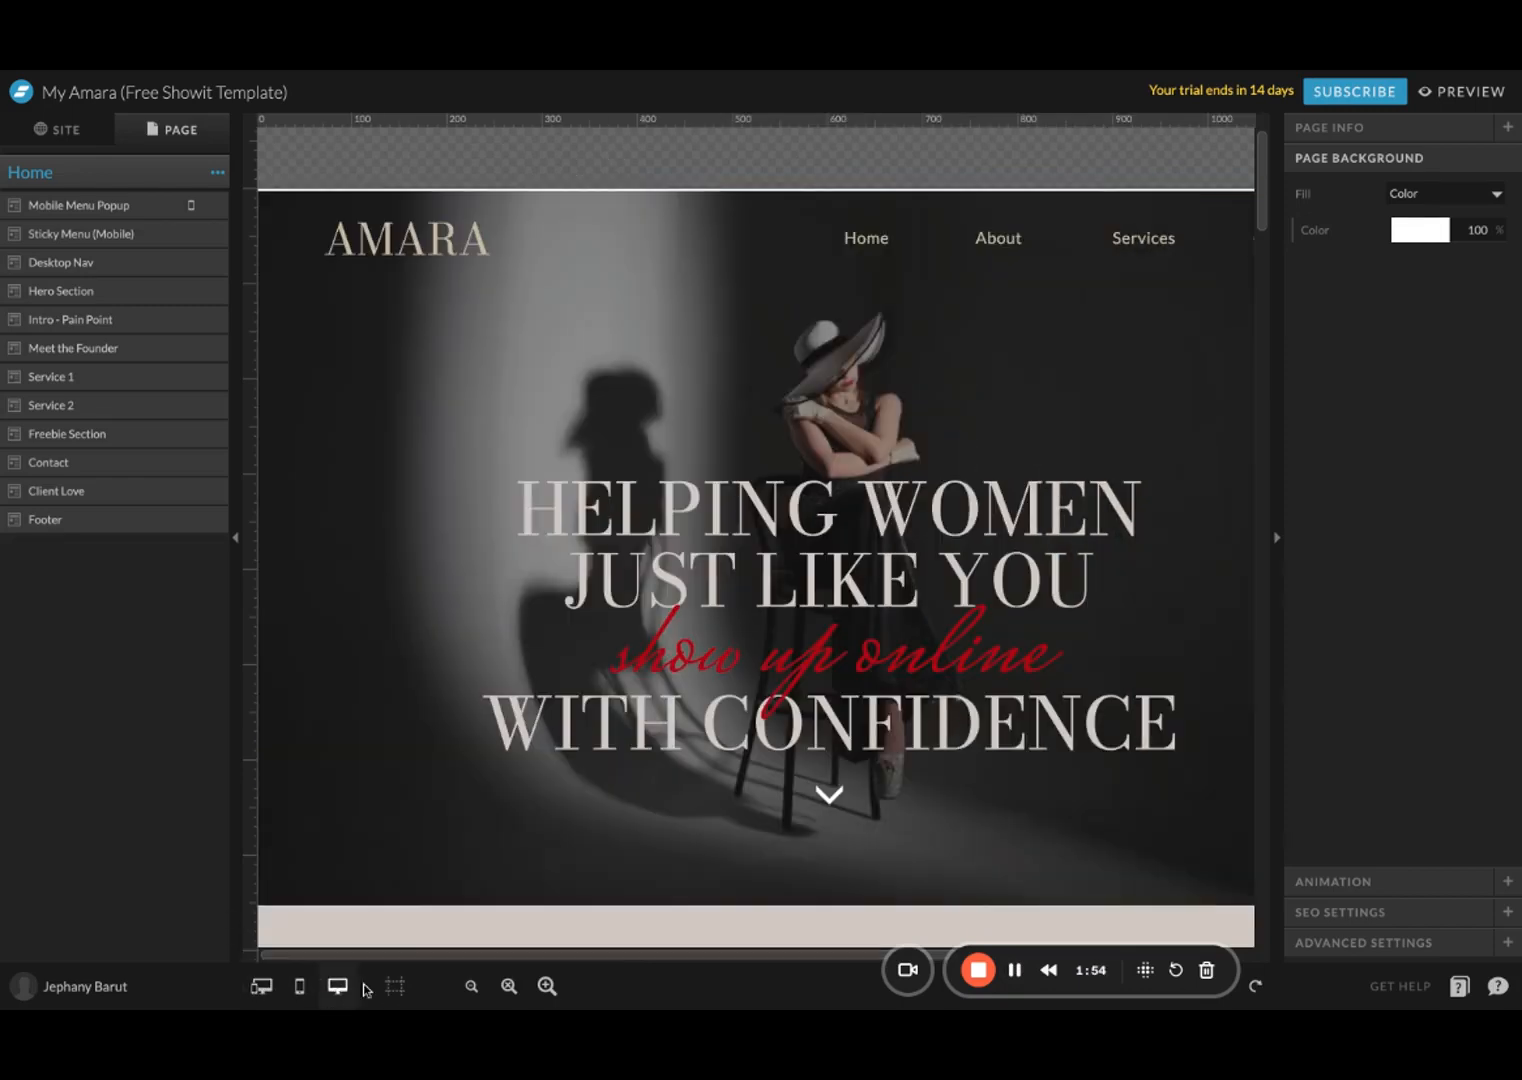
{"action": "mouse_move", "coordinate": [395, 988]}
{"action": "left_click", "coordinate": [473, 988]}
{"action": "left_click", "coordinate": [473, 988]}
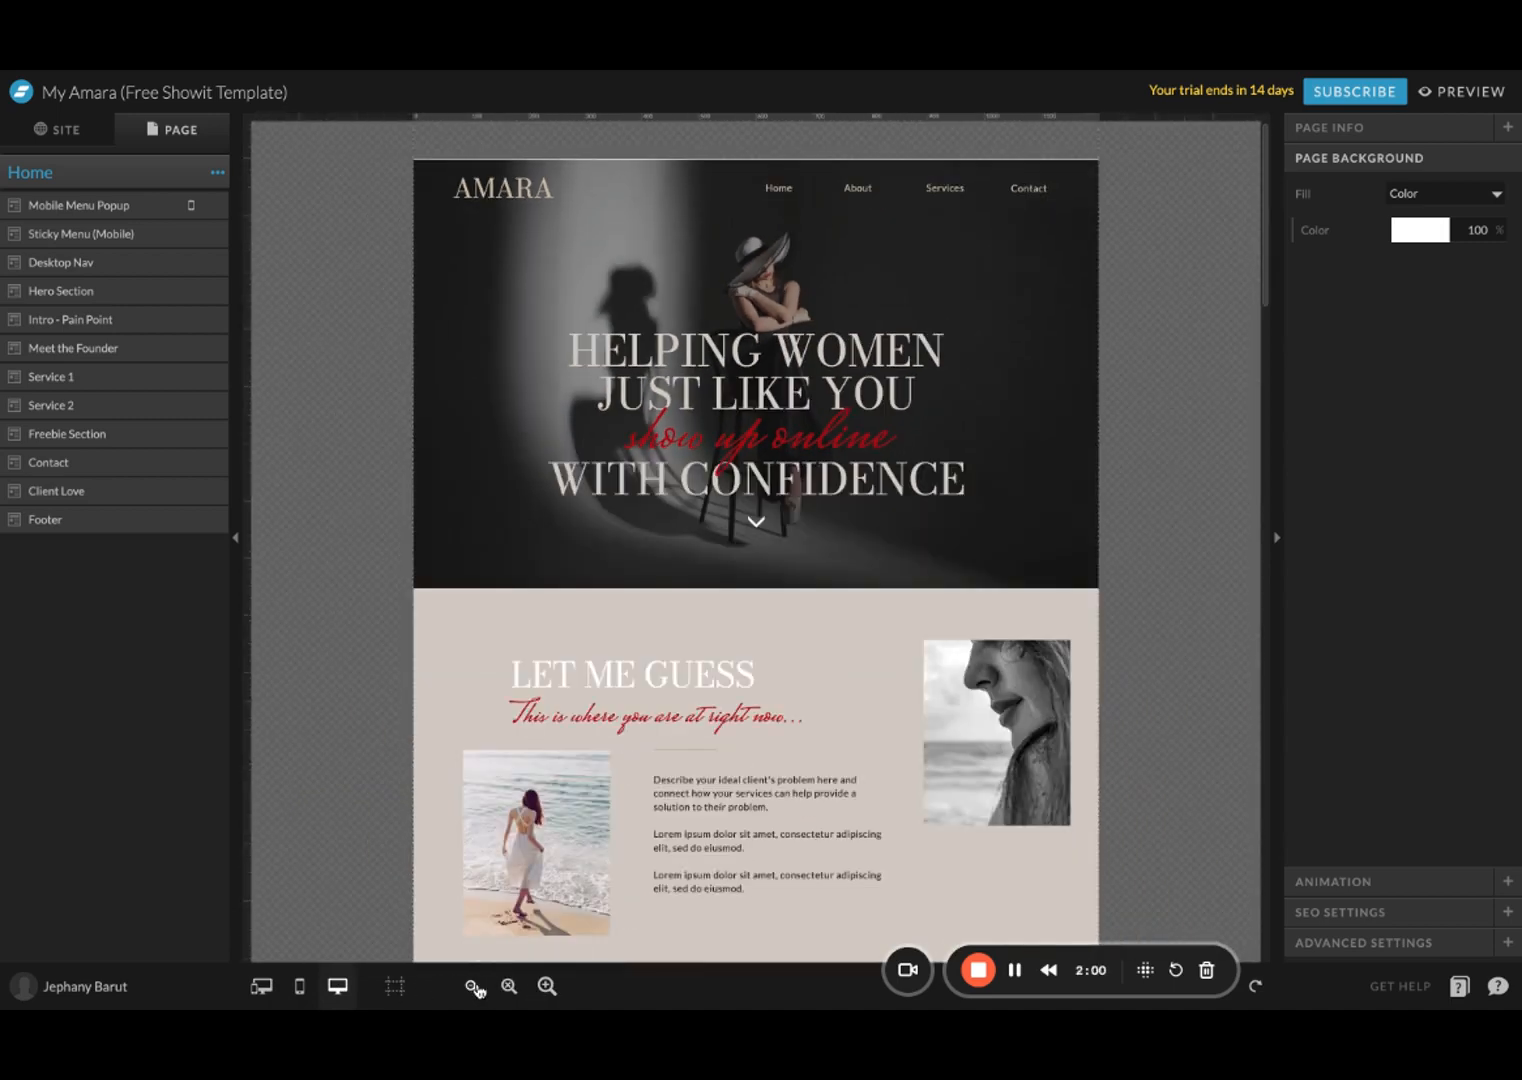
Step: Compare the side-by-side, desktop-only and mobile-only layouts of the Home page, selecting the Intro - Pain Point and Hero Section canvases
{"action": "left_click", "coordinate": [262, 987]}
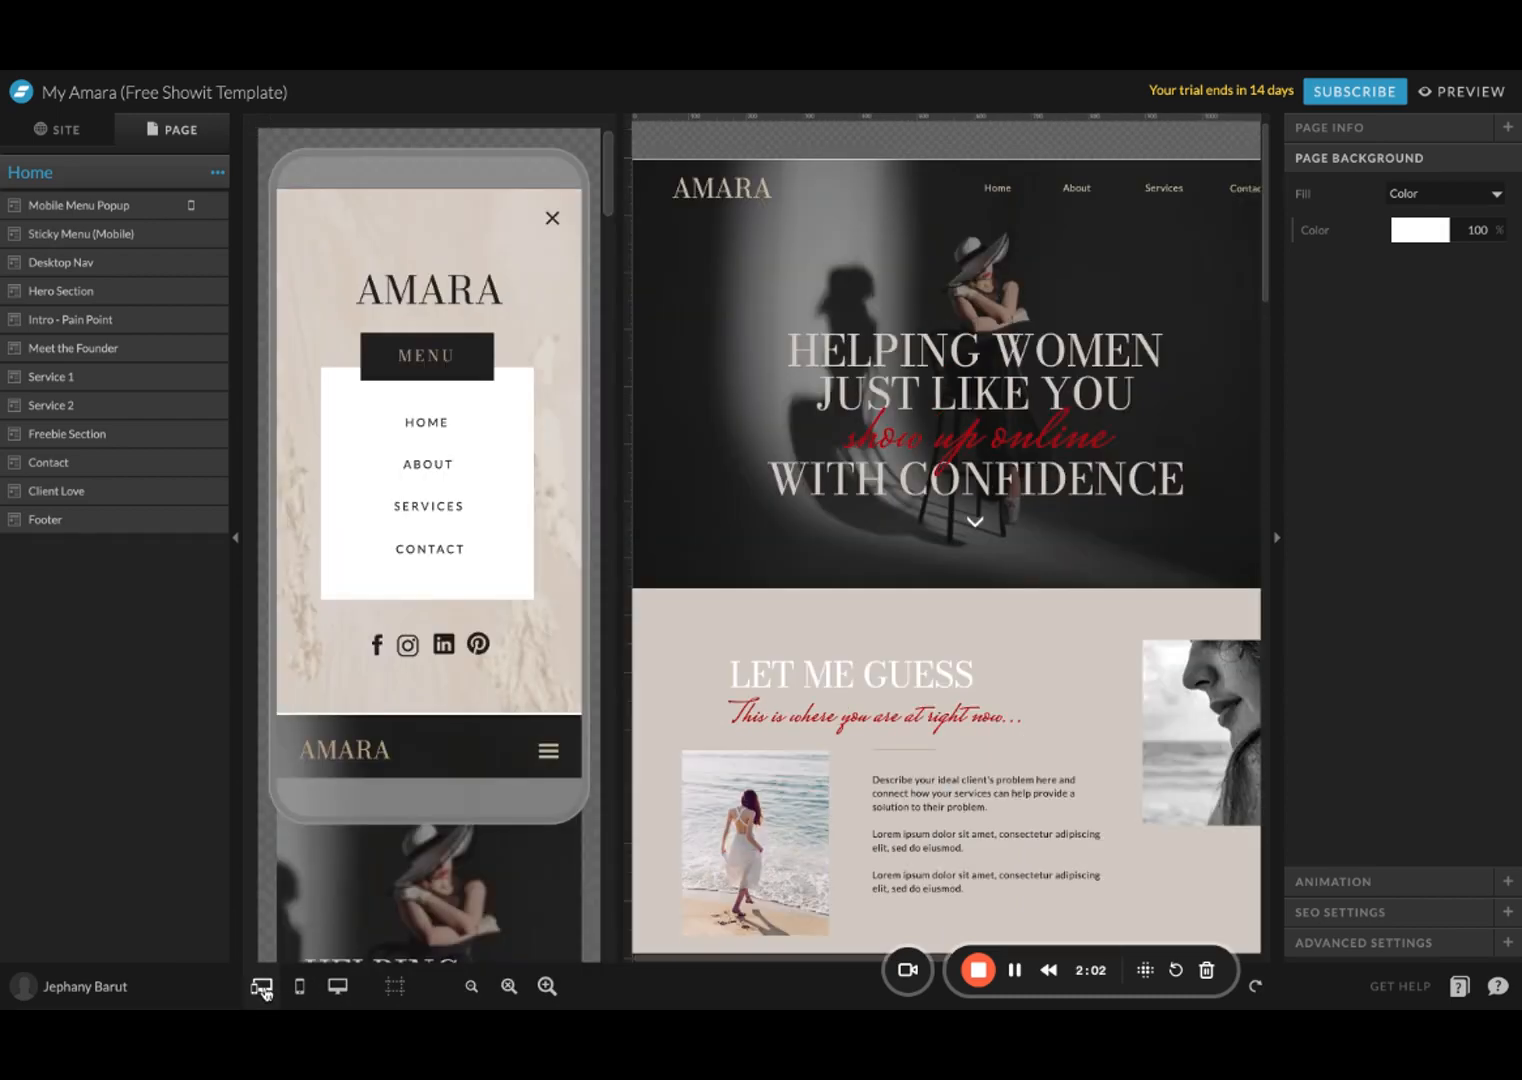
{"action": "left_click", "coordinate": [698, 661]}
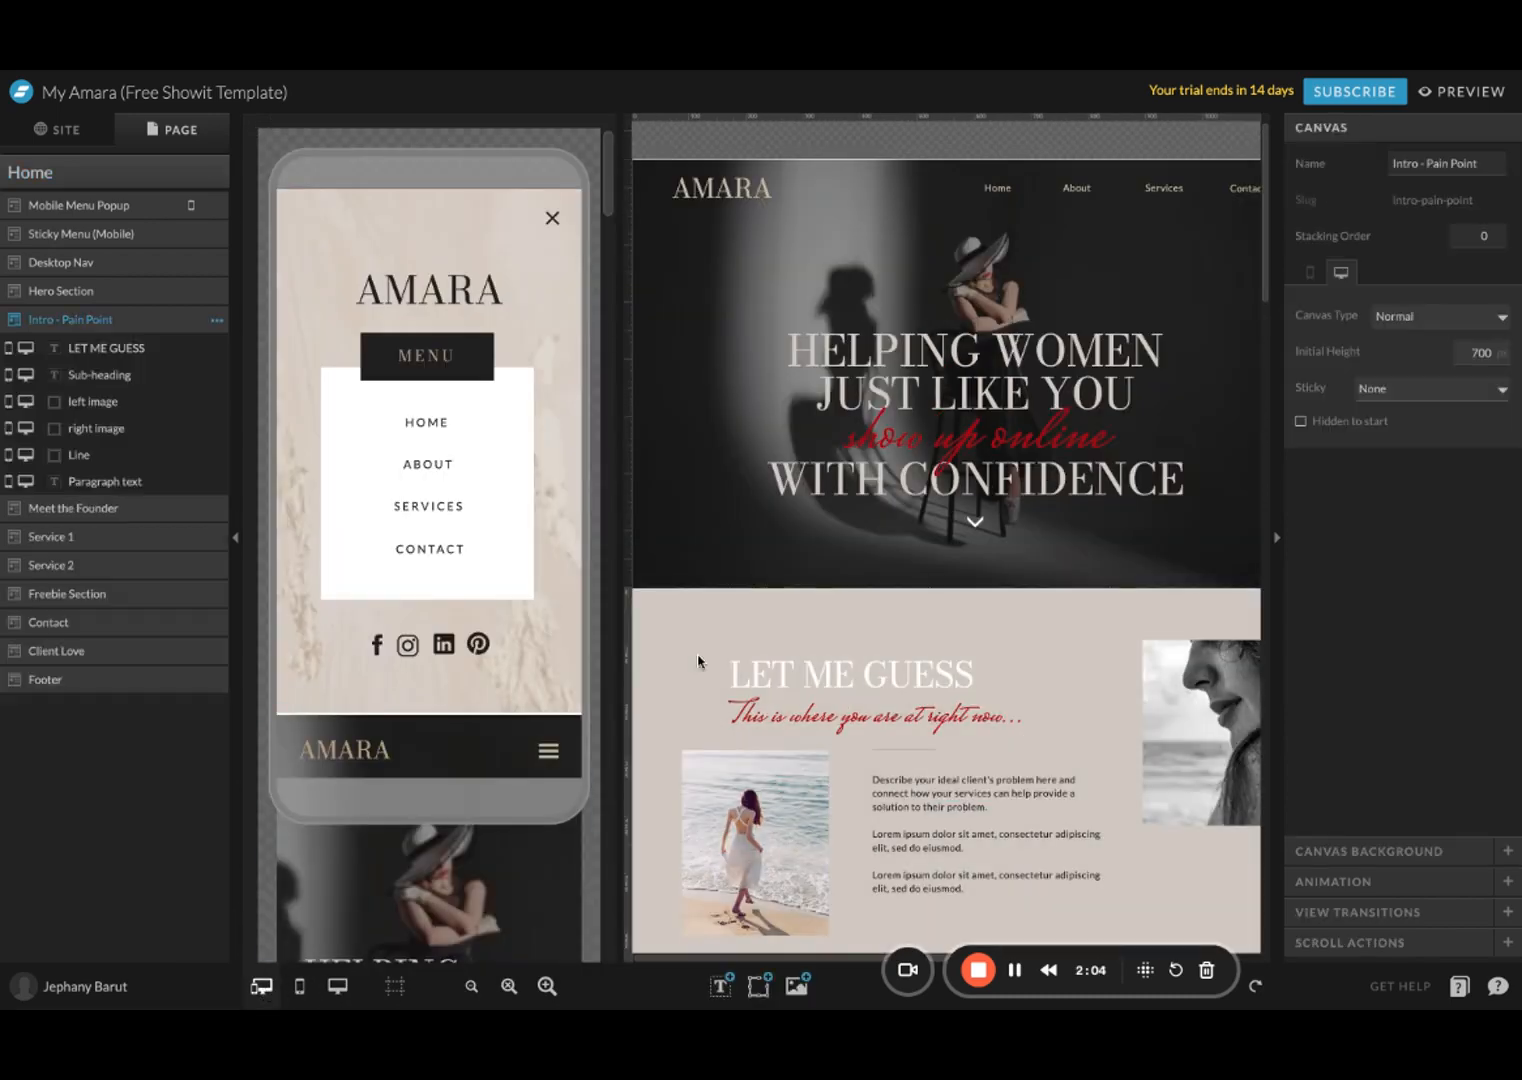
{"action": "left_click", "coordinate": [334, 990]}
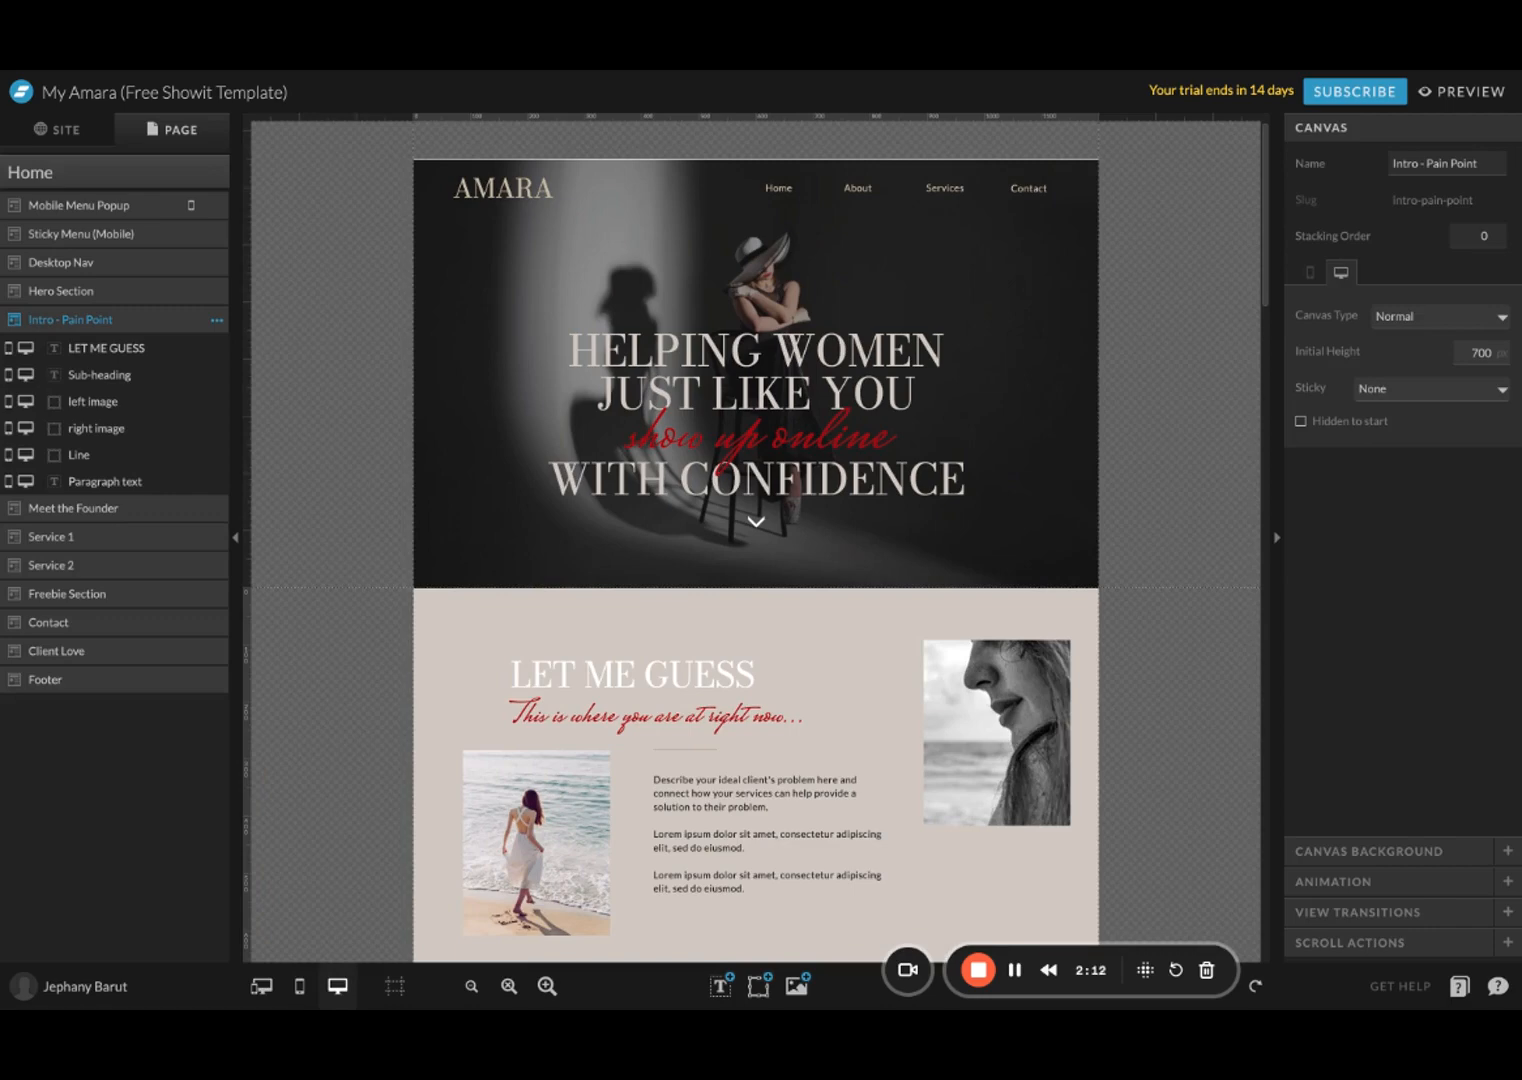
{"action": "left_click", "coordinate": [299, 986]}
{"action": "left_click", "coordinate": [338, 988]}
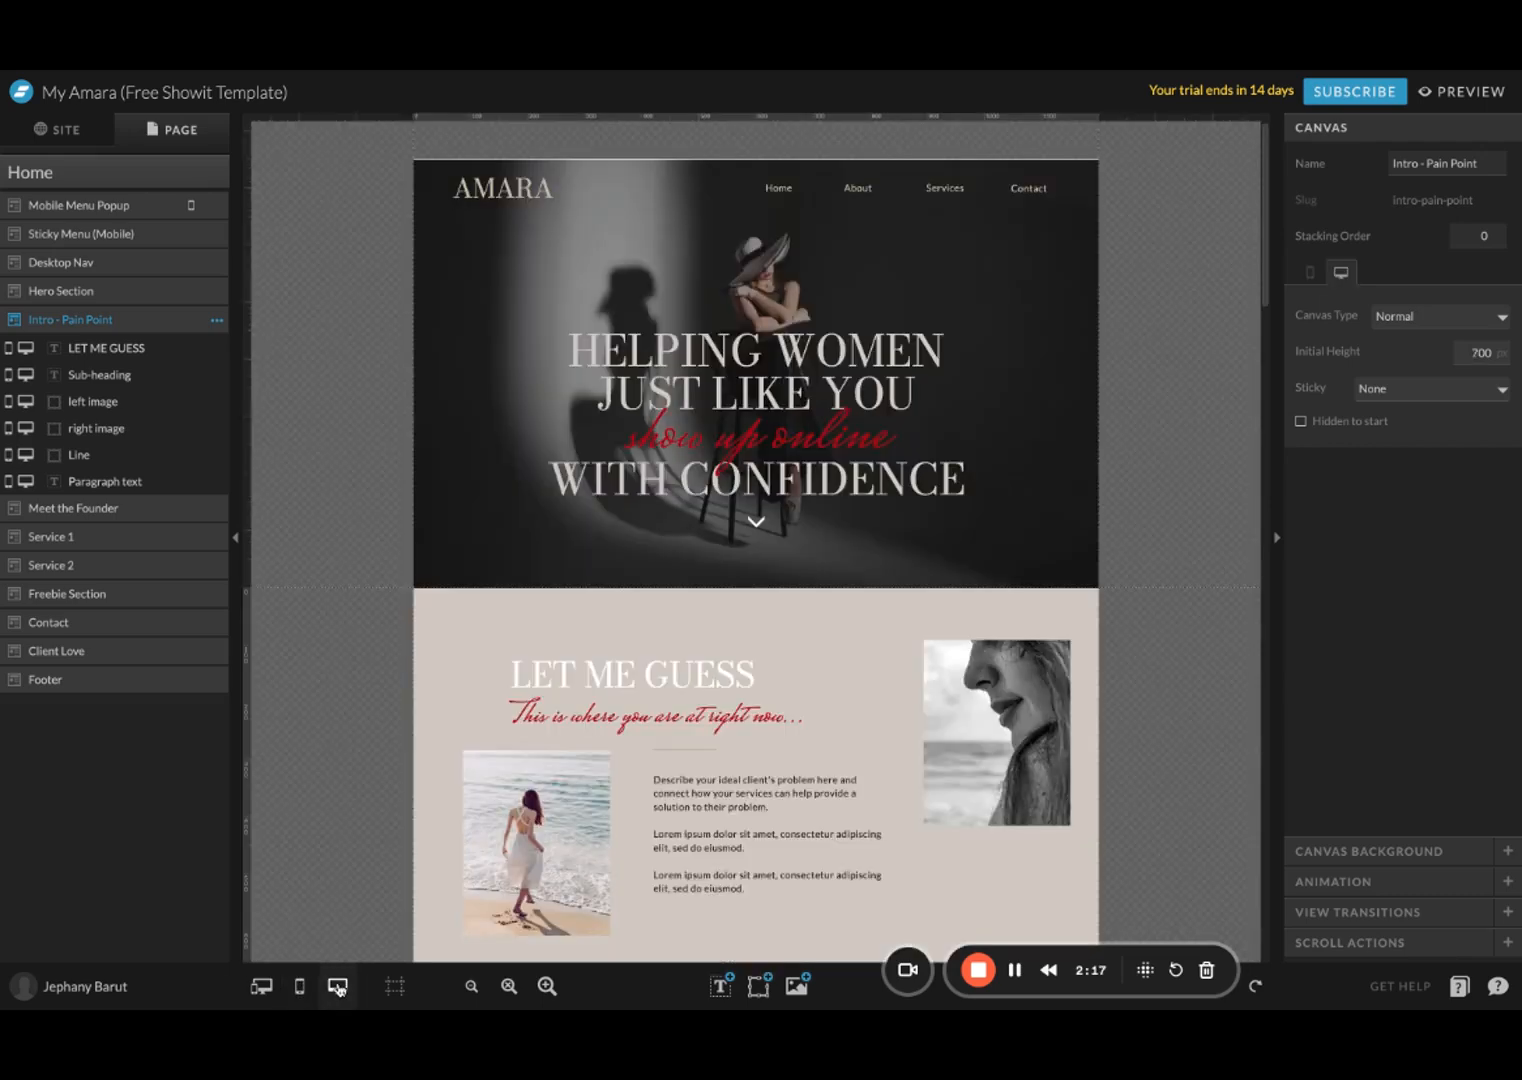
{"action": "left_click", "coordinate": [261, 986]}
{"action": "left_click", "coordinate": [711, 565]}
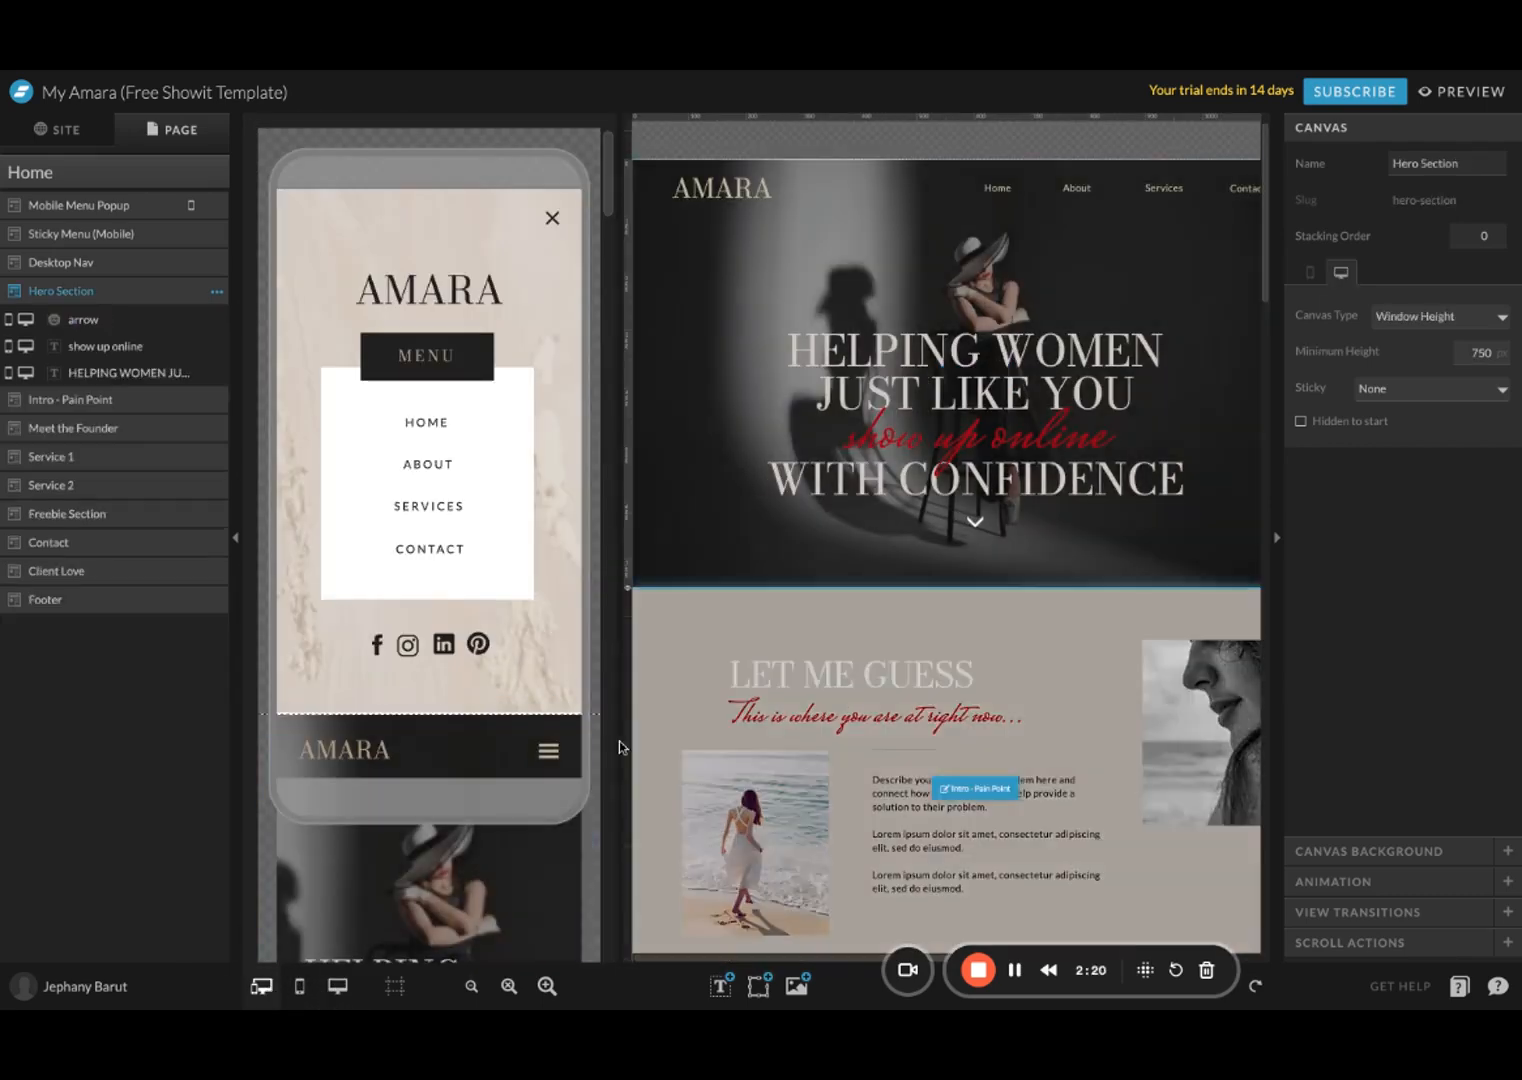
Step: Try different zoom levels on the desktop canvas and return to the desktop-only layout
{"action": "left_click", "coordinate": [470, 987]}
{"action": "left_click", "coordinate": [470, 987]}
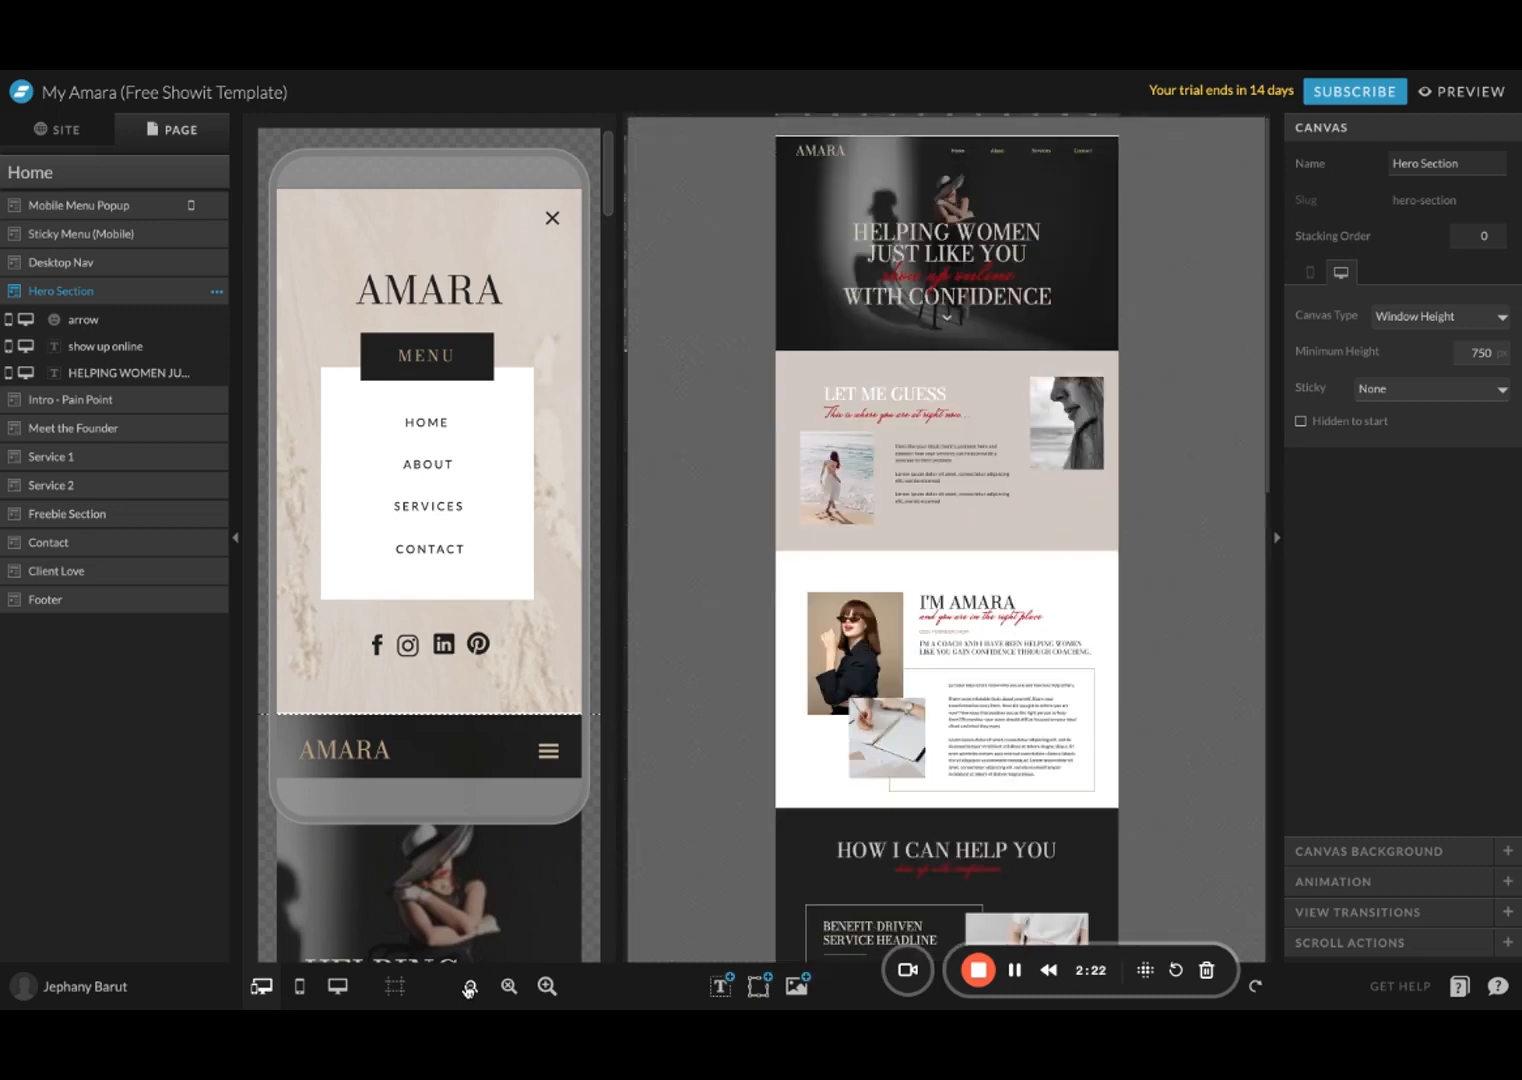
{"action": "left_click", "coordinate": [546, 986]}
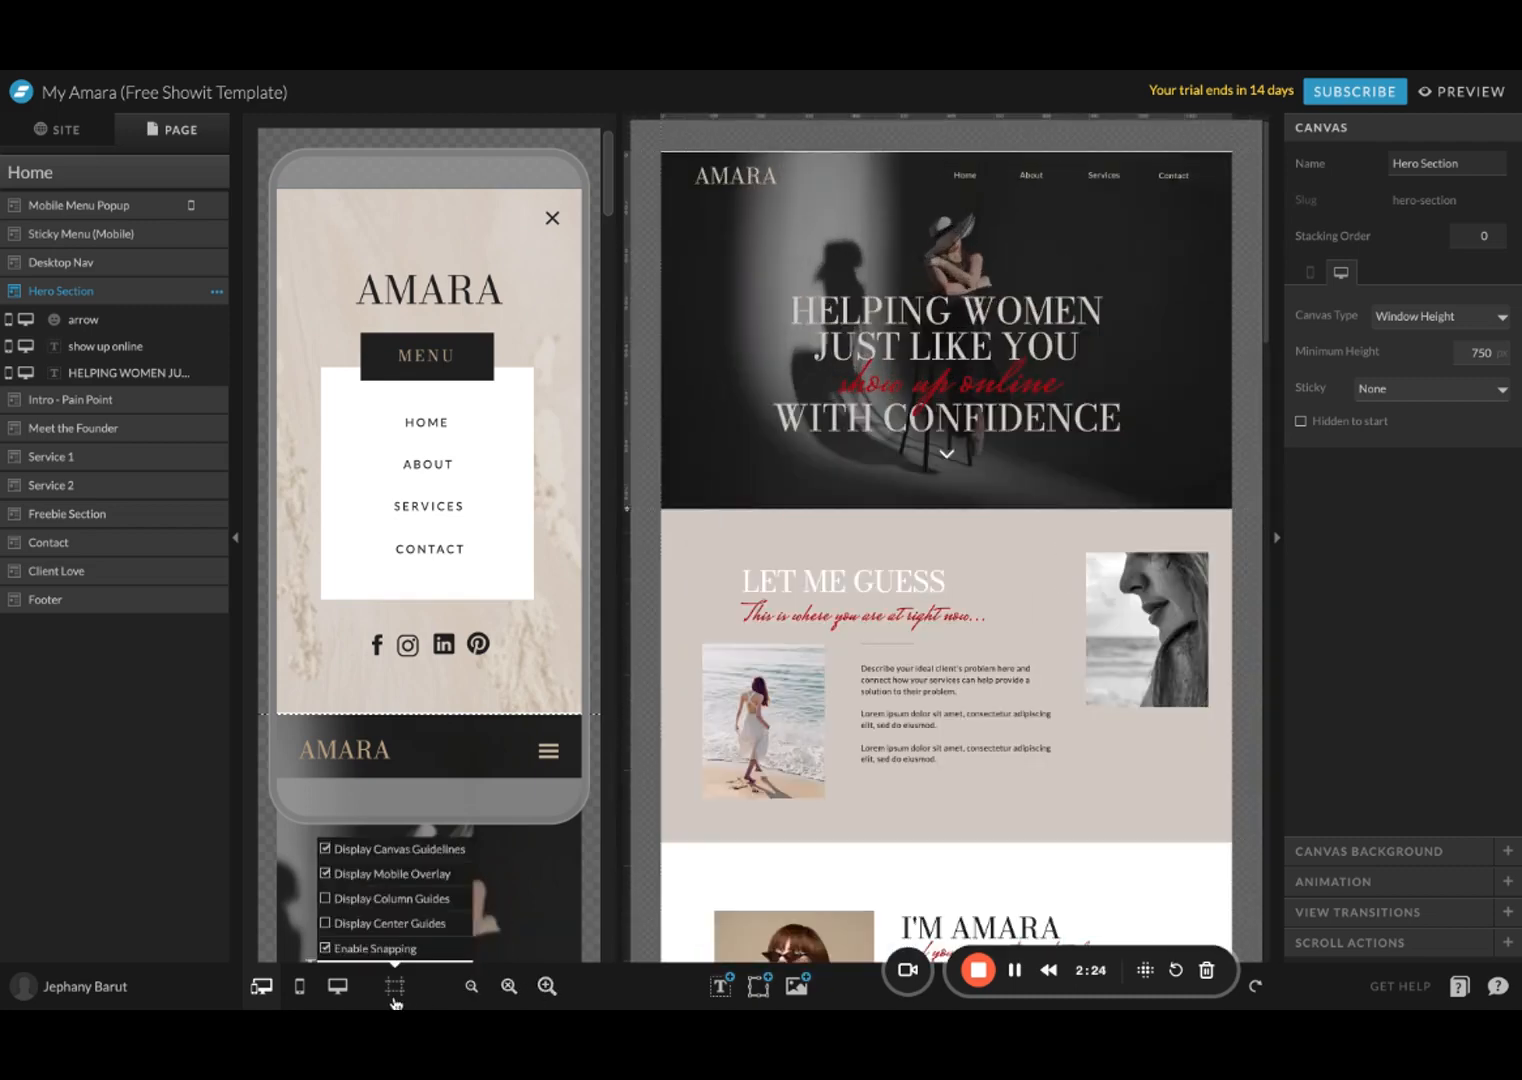
{"action": "left_click", "coordinate": [338, 986]}
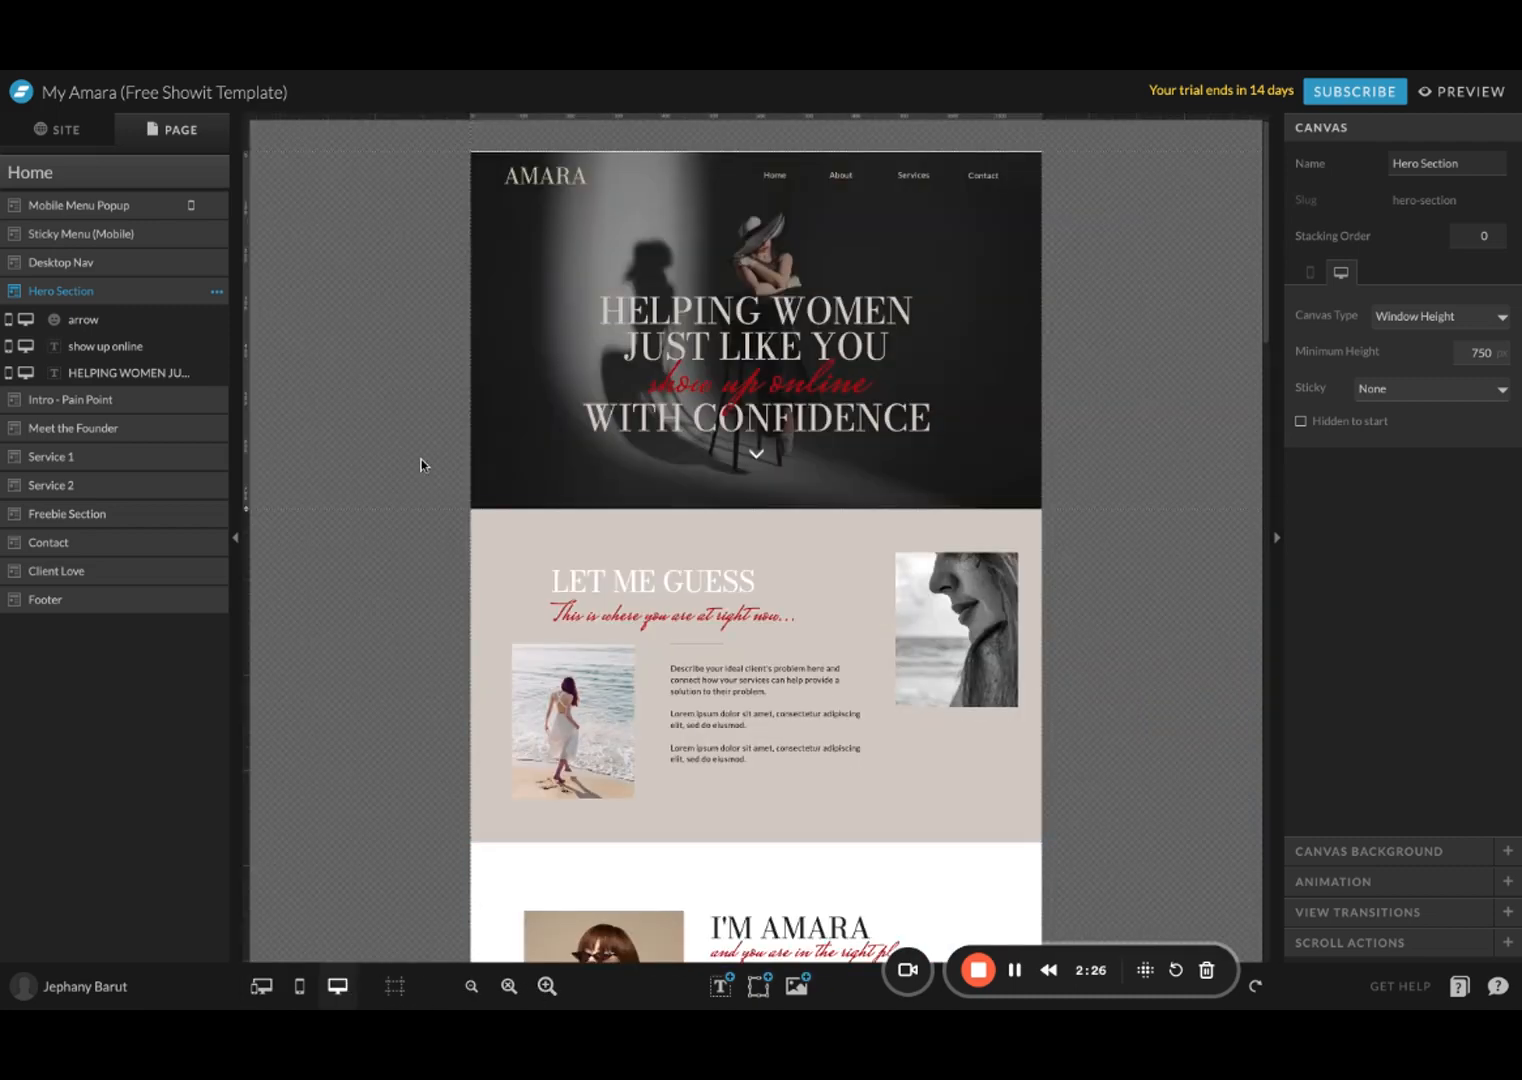
{"action": "left_click", "coordinate": [546, 986]}
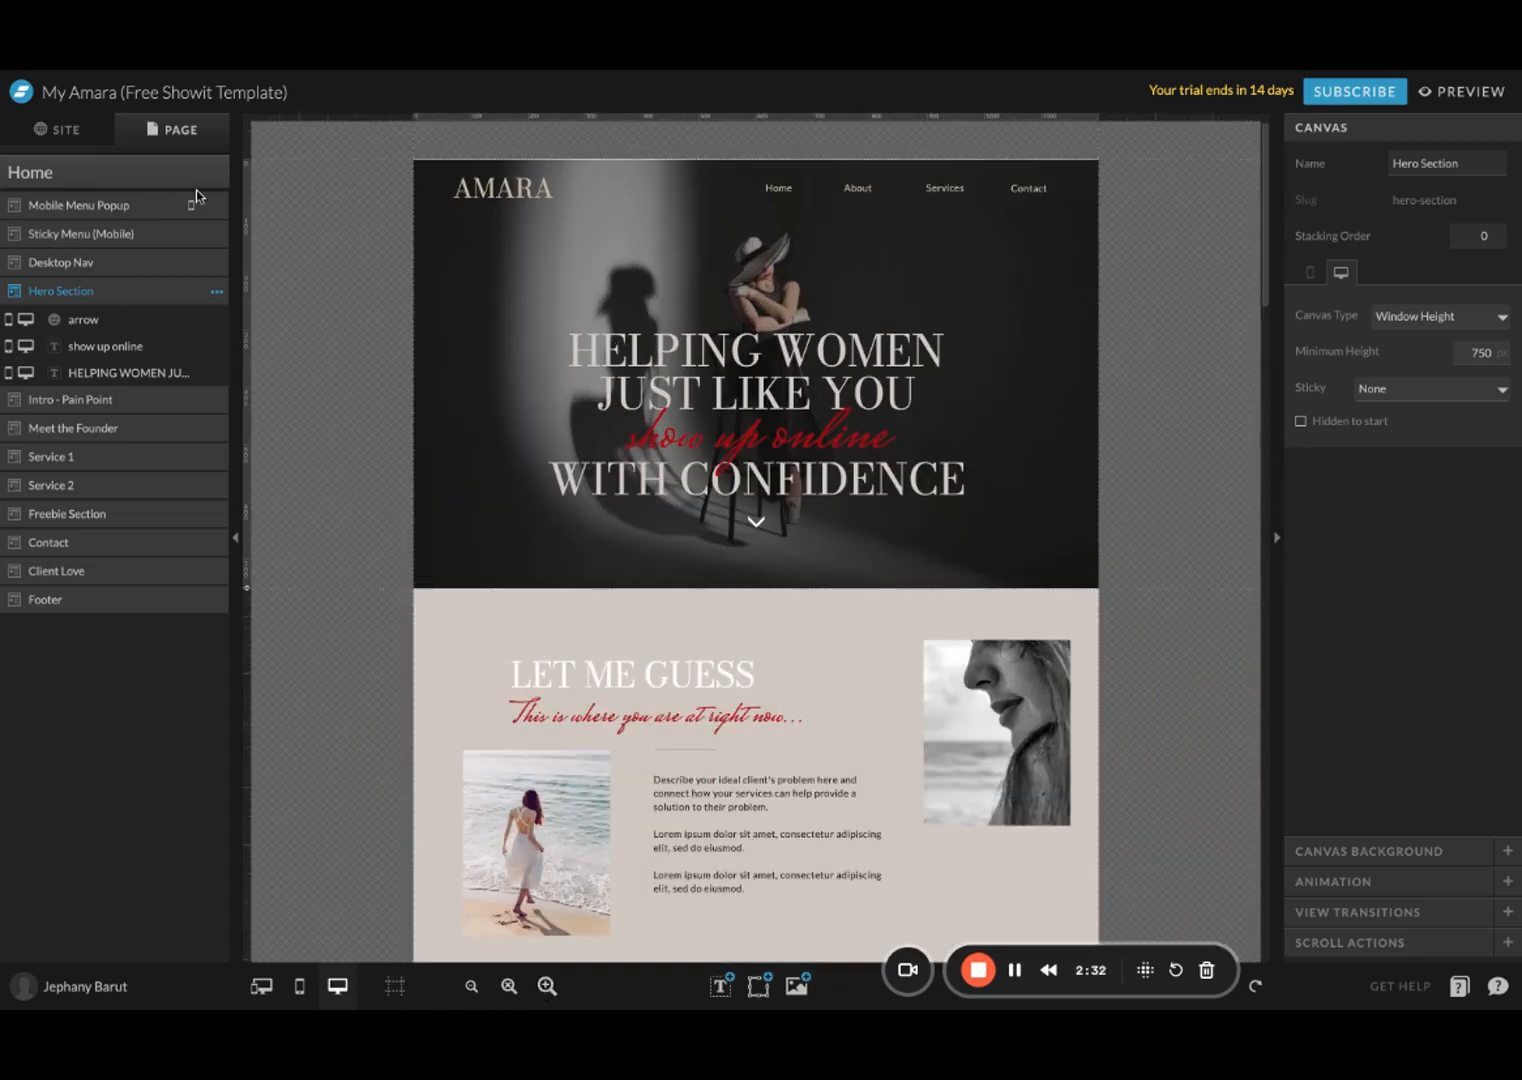
Step: Open the site settings and review the site info options, including site name, favicon, URL slug and language
{"action": "left_click", "coordinate": [57, 136]}
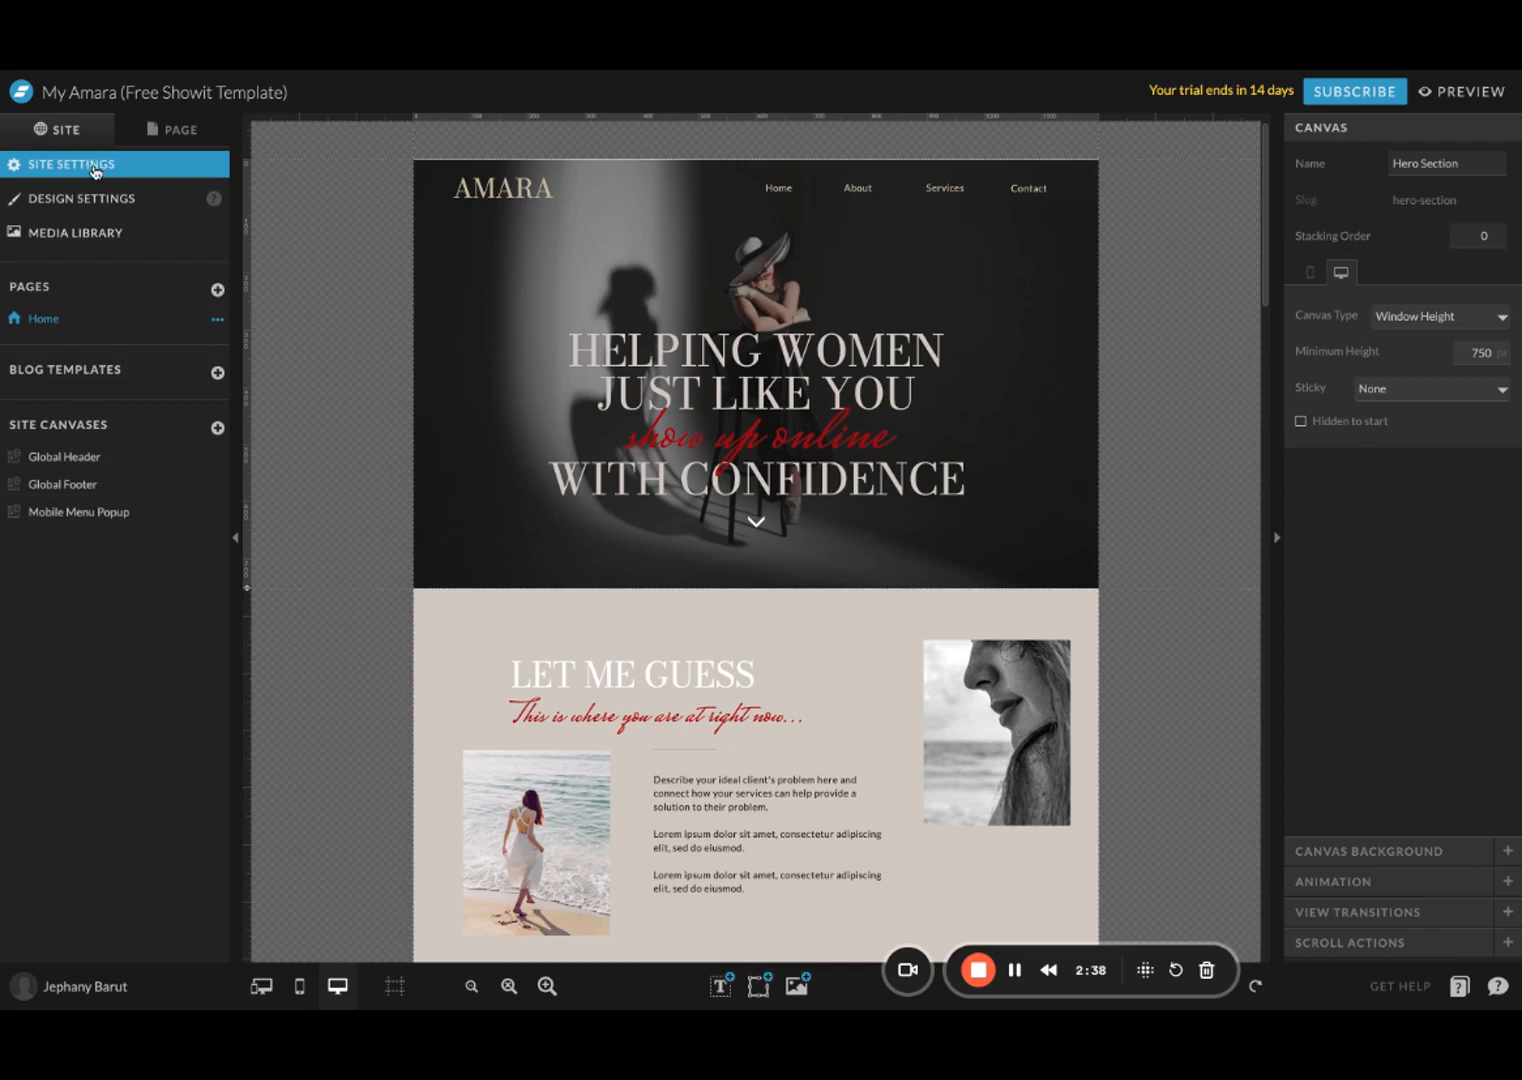
{"action": "left_click", "coordinate": [88, 166]}
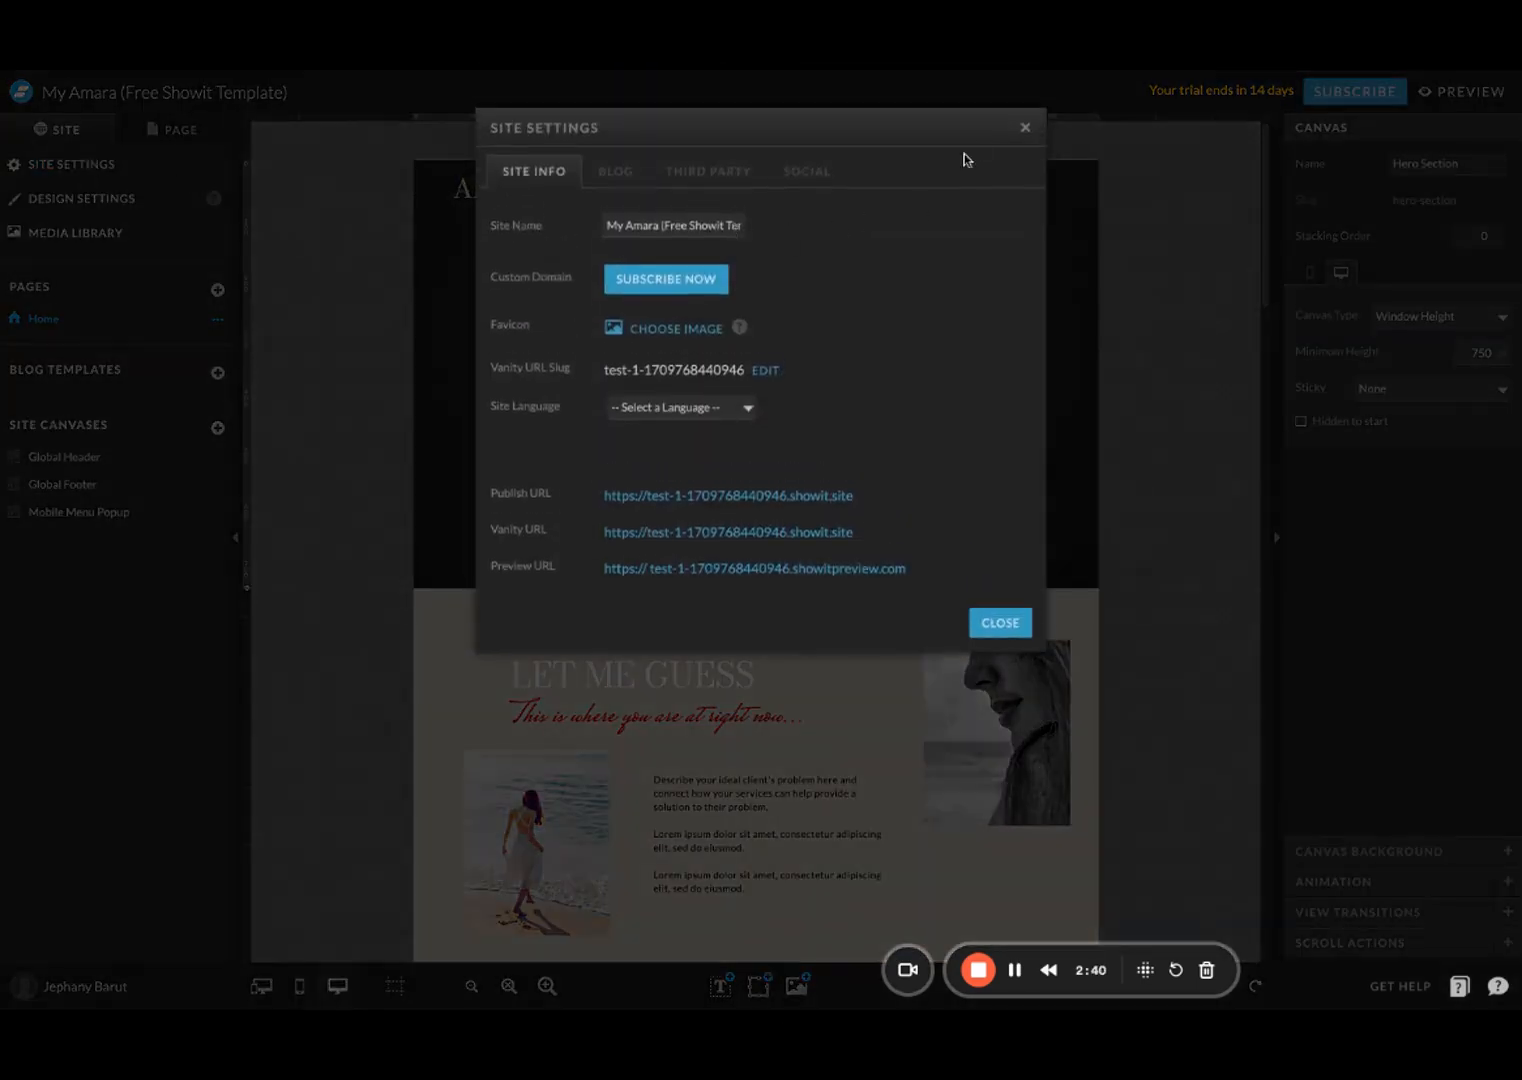
{"action": "left_click", "coordinate": [1025, 130]}
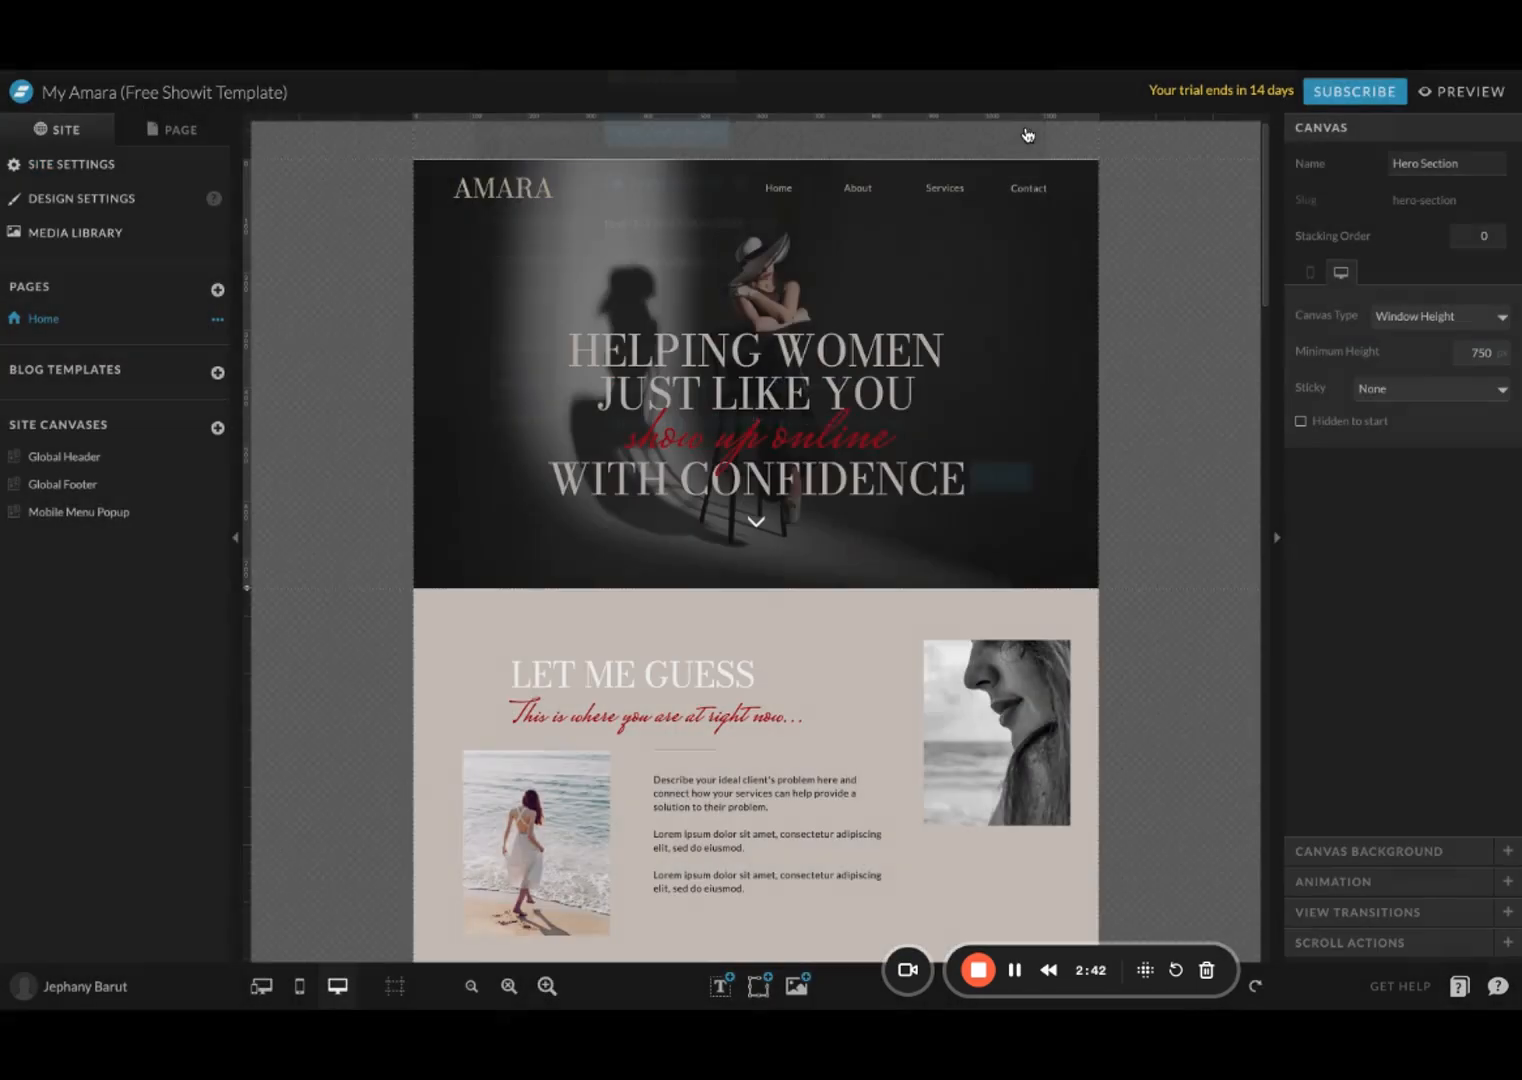
{"action": "left_click", "coordinate": [72, 164]}
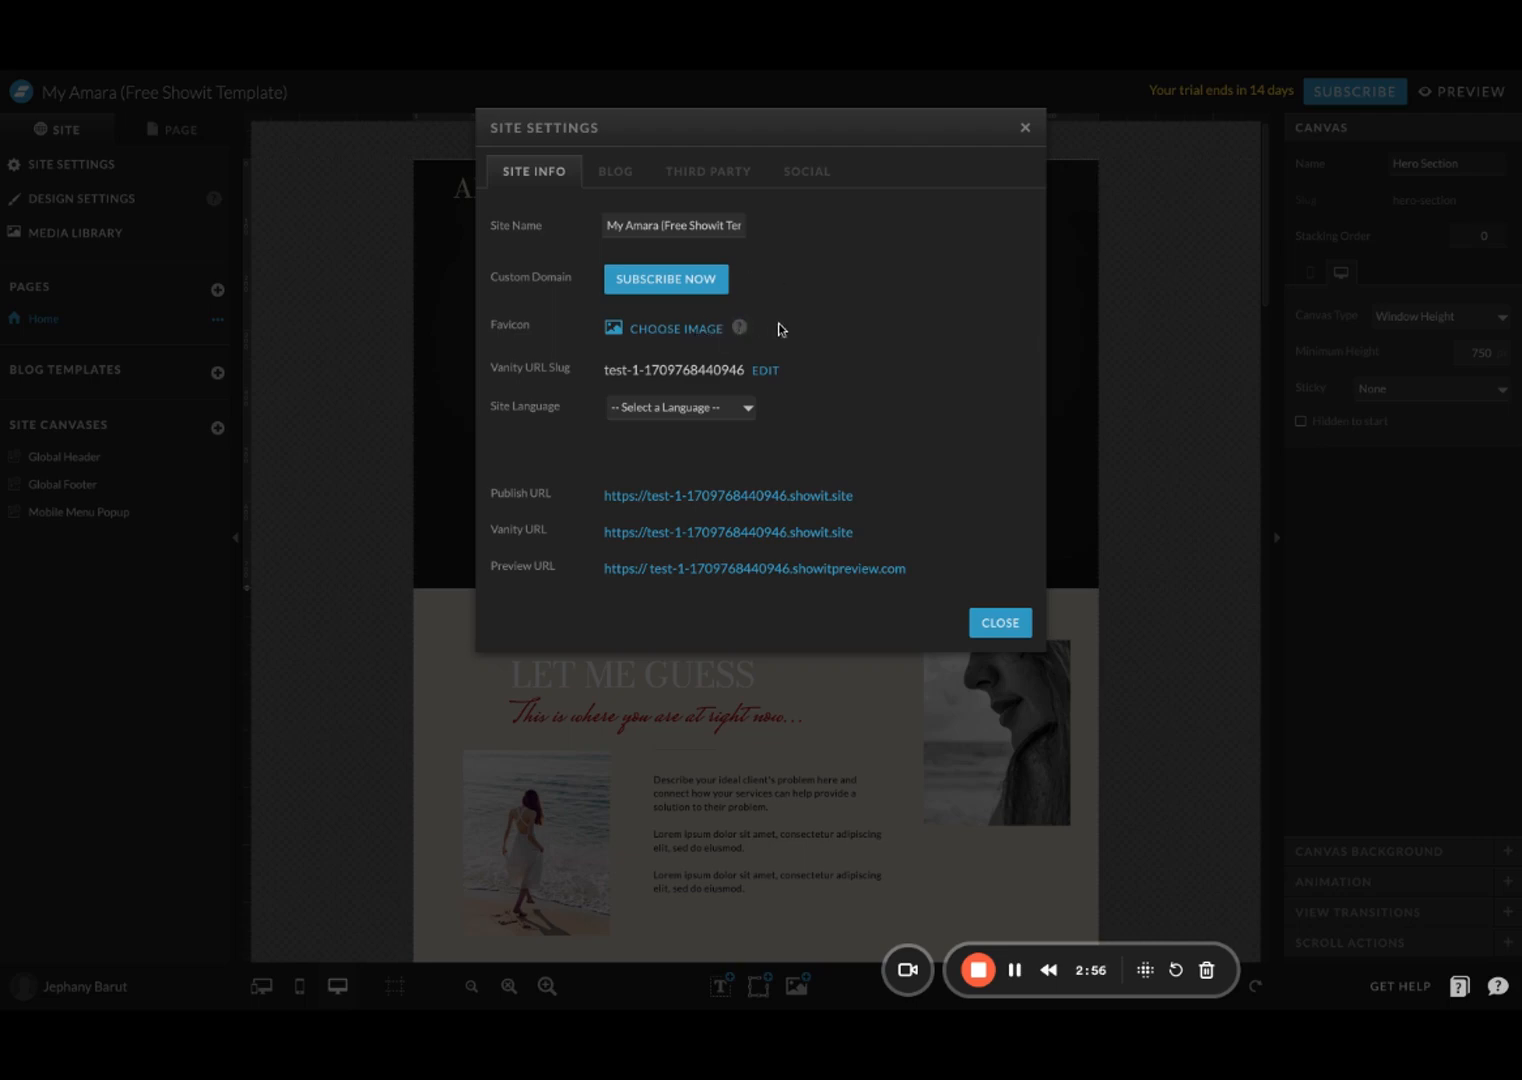
{"action": "left_click", "coordinate": [1025, 133]}
Step: Review the site style and the Google and custom font options in the design settings, and close them without changes
{"action": "left_click", "coordinate": [83, 200]}
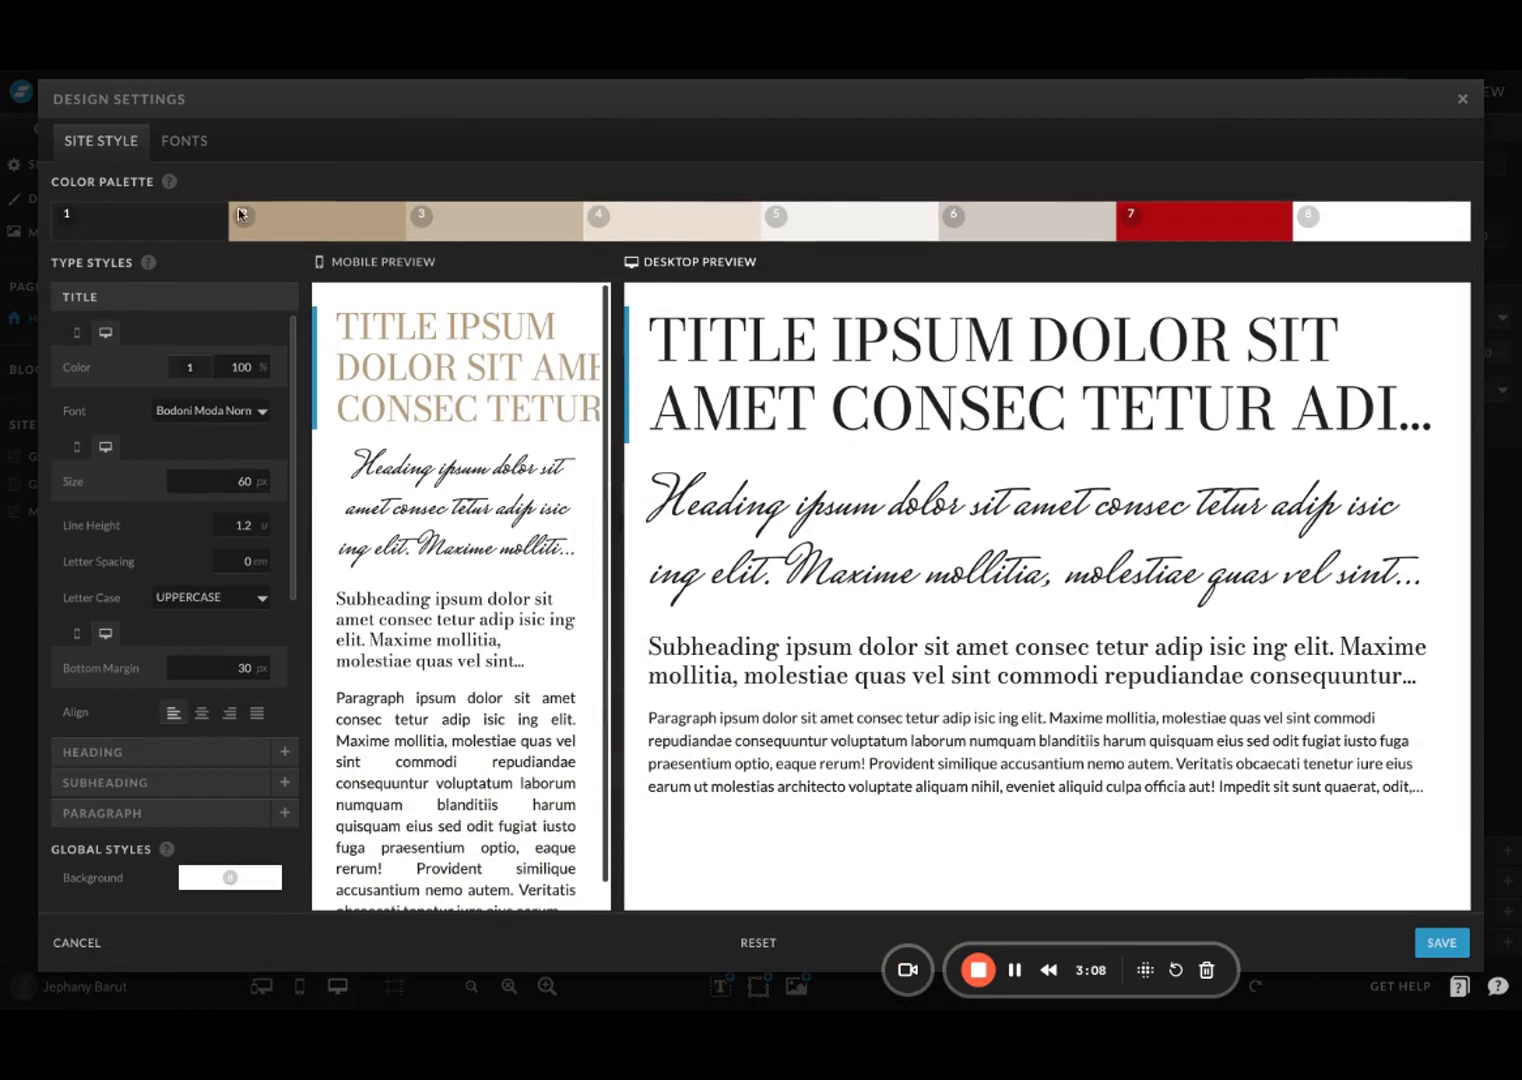
{"action": "left_click", "coordinate": [176, 140]}
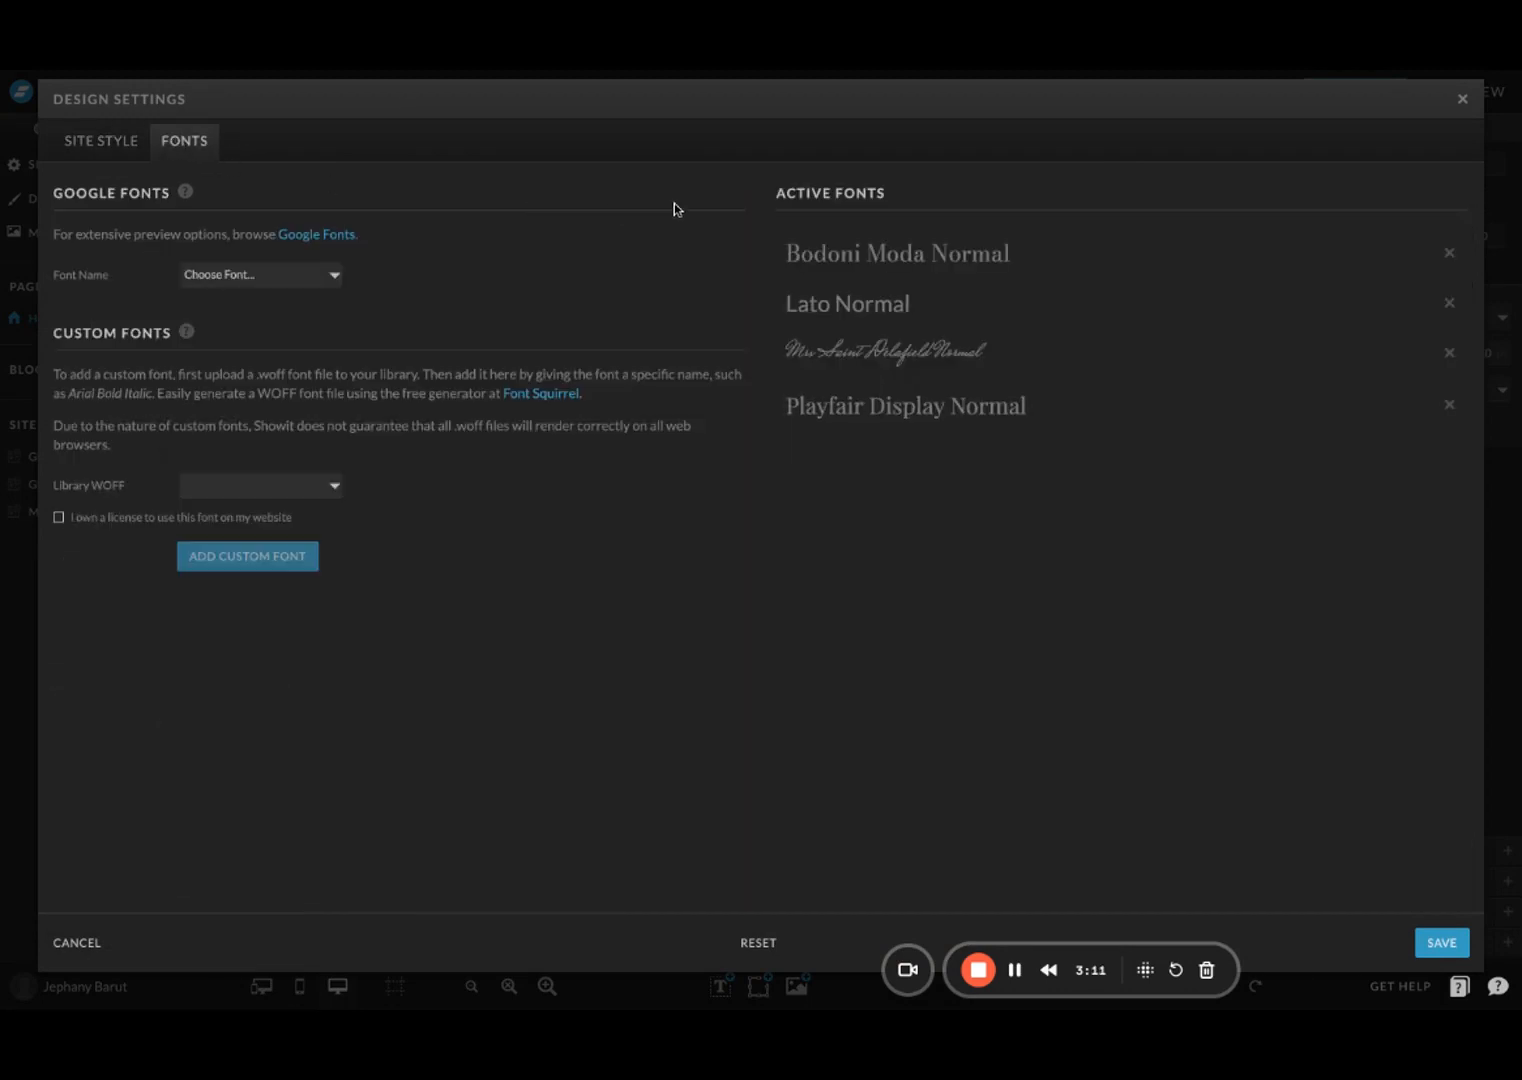
{"action": "left_click", "coordinate": [288, 277]}
{"action": "left_click", "coordinate": [281, 490]}
{"action": "left_click", "coordinate": [1462, 98]}
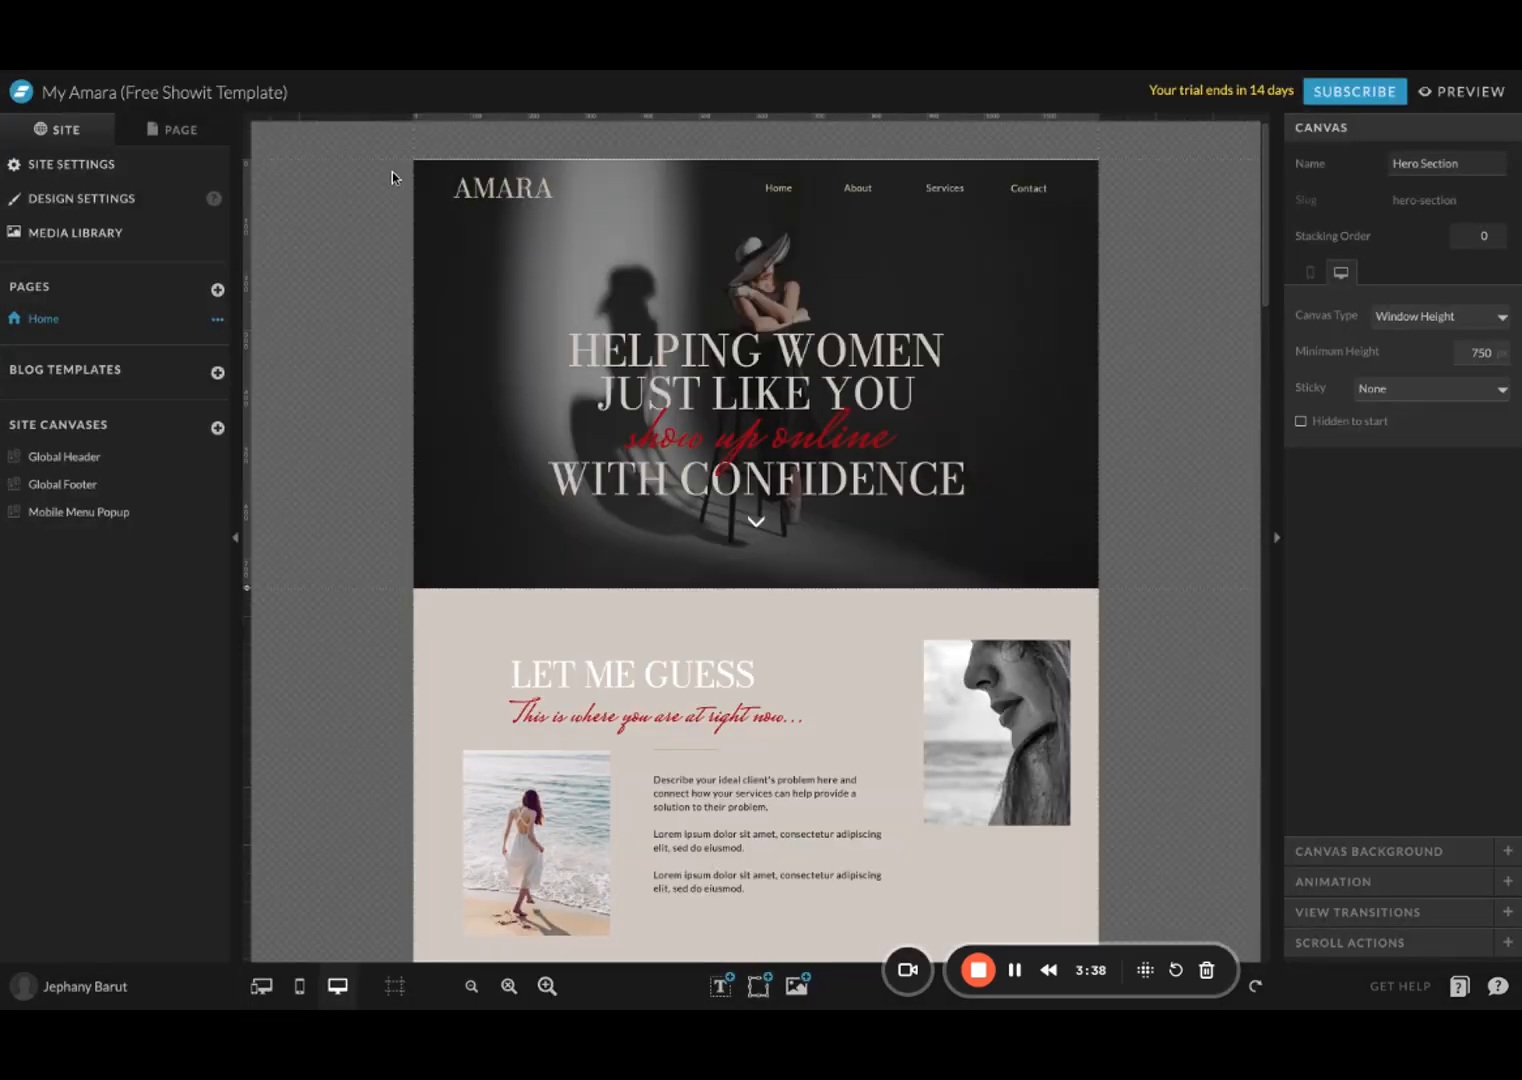
Step: View the media library's file upload area and close it
{"action": "left_click", "coordinate": [83, 233]}
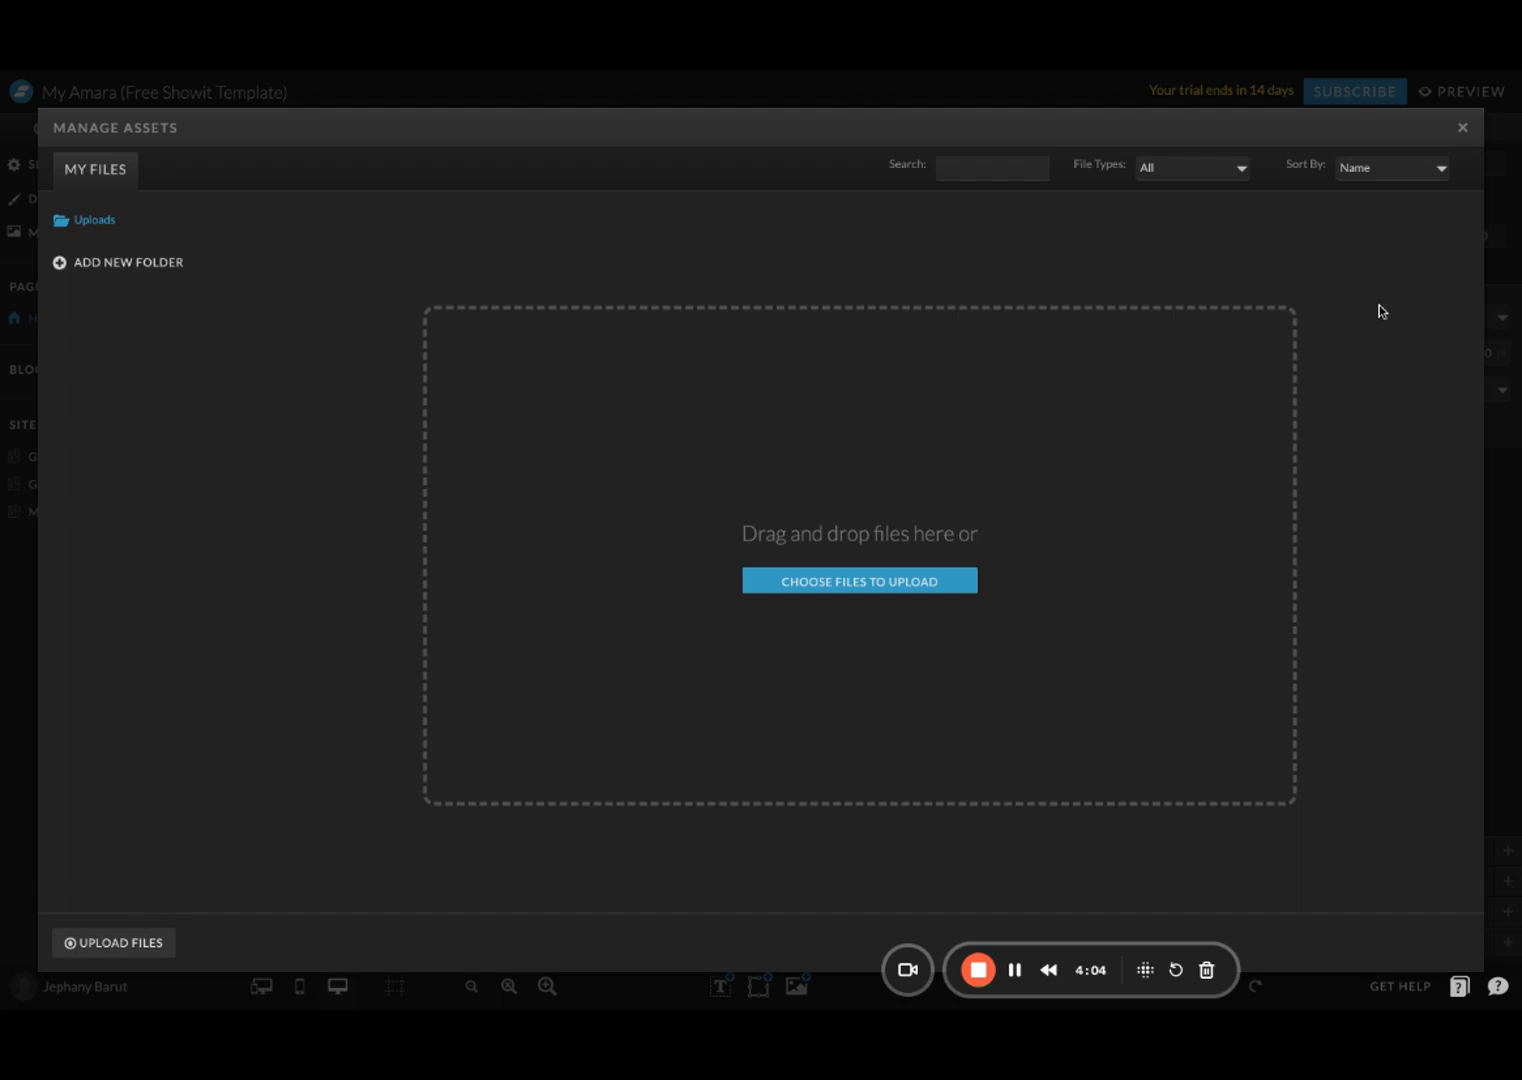
{"action": "left_click", "coordinate": [1462, 130]}
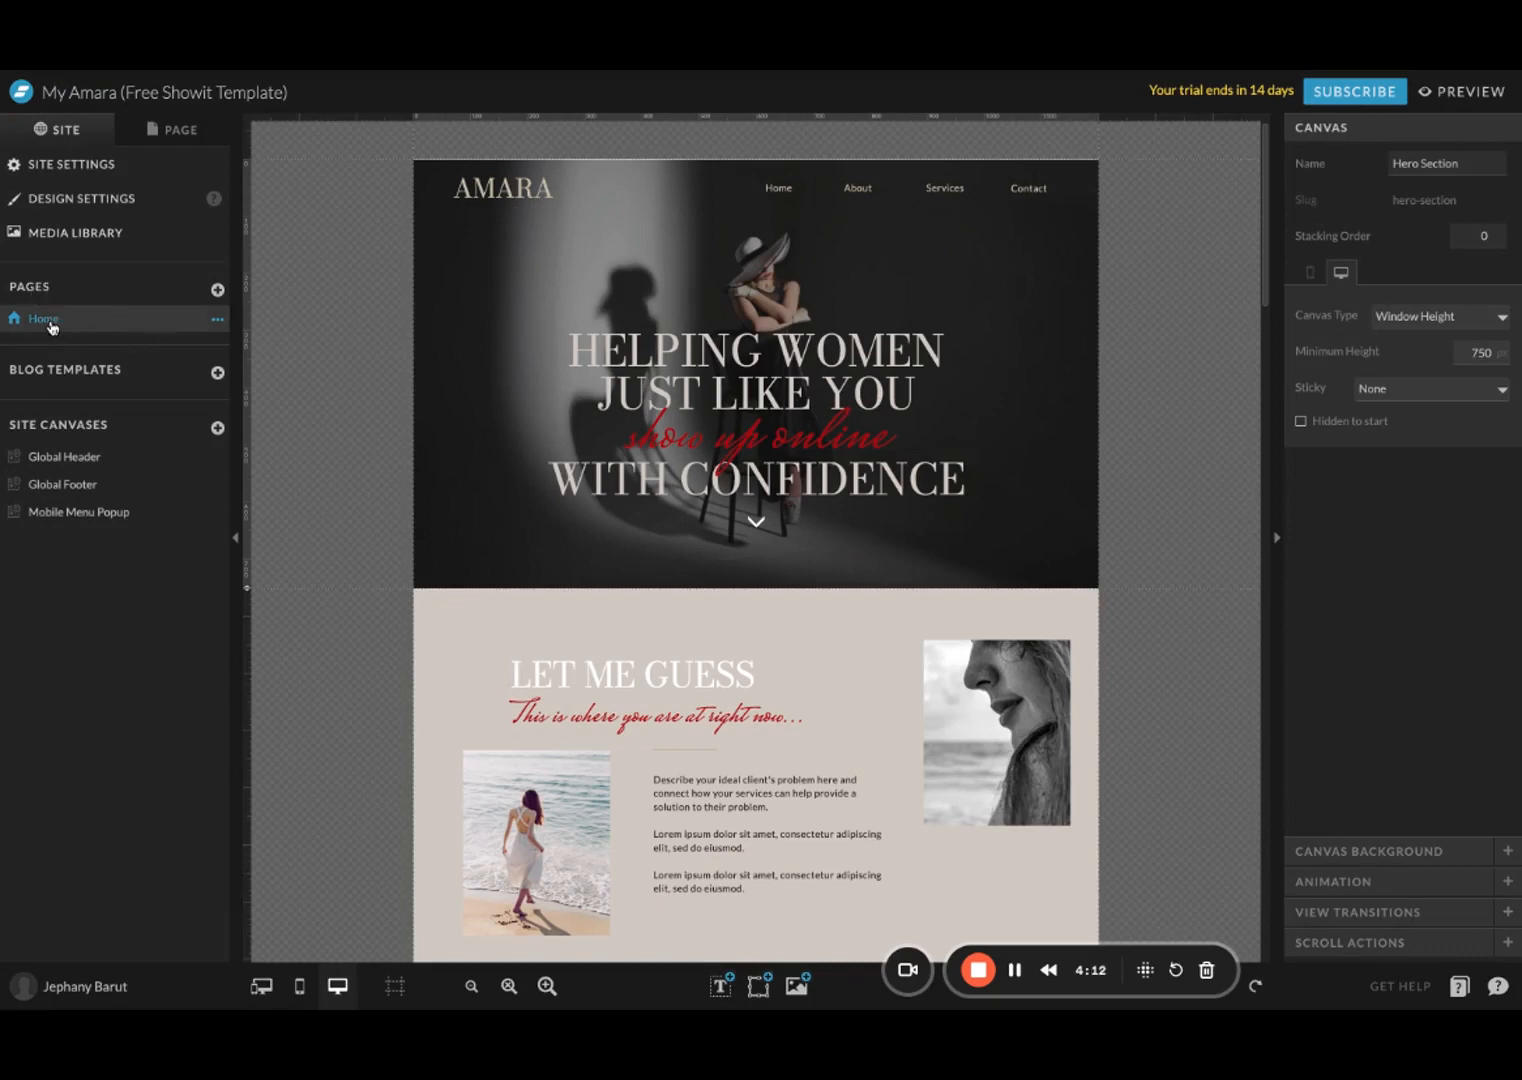
Step: Duplicate the Home page and delete the duplicated page
{"action": "left_click", "coordinate": [219, 325]}
{"action": "left_click", "coordinate": [205, 367]}
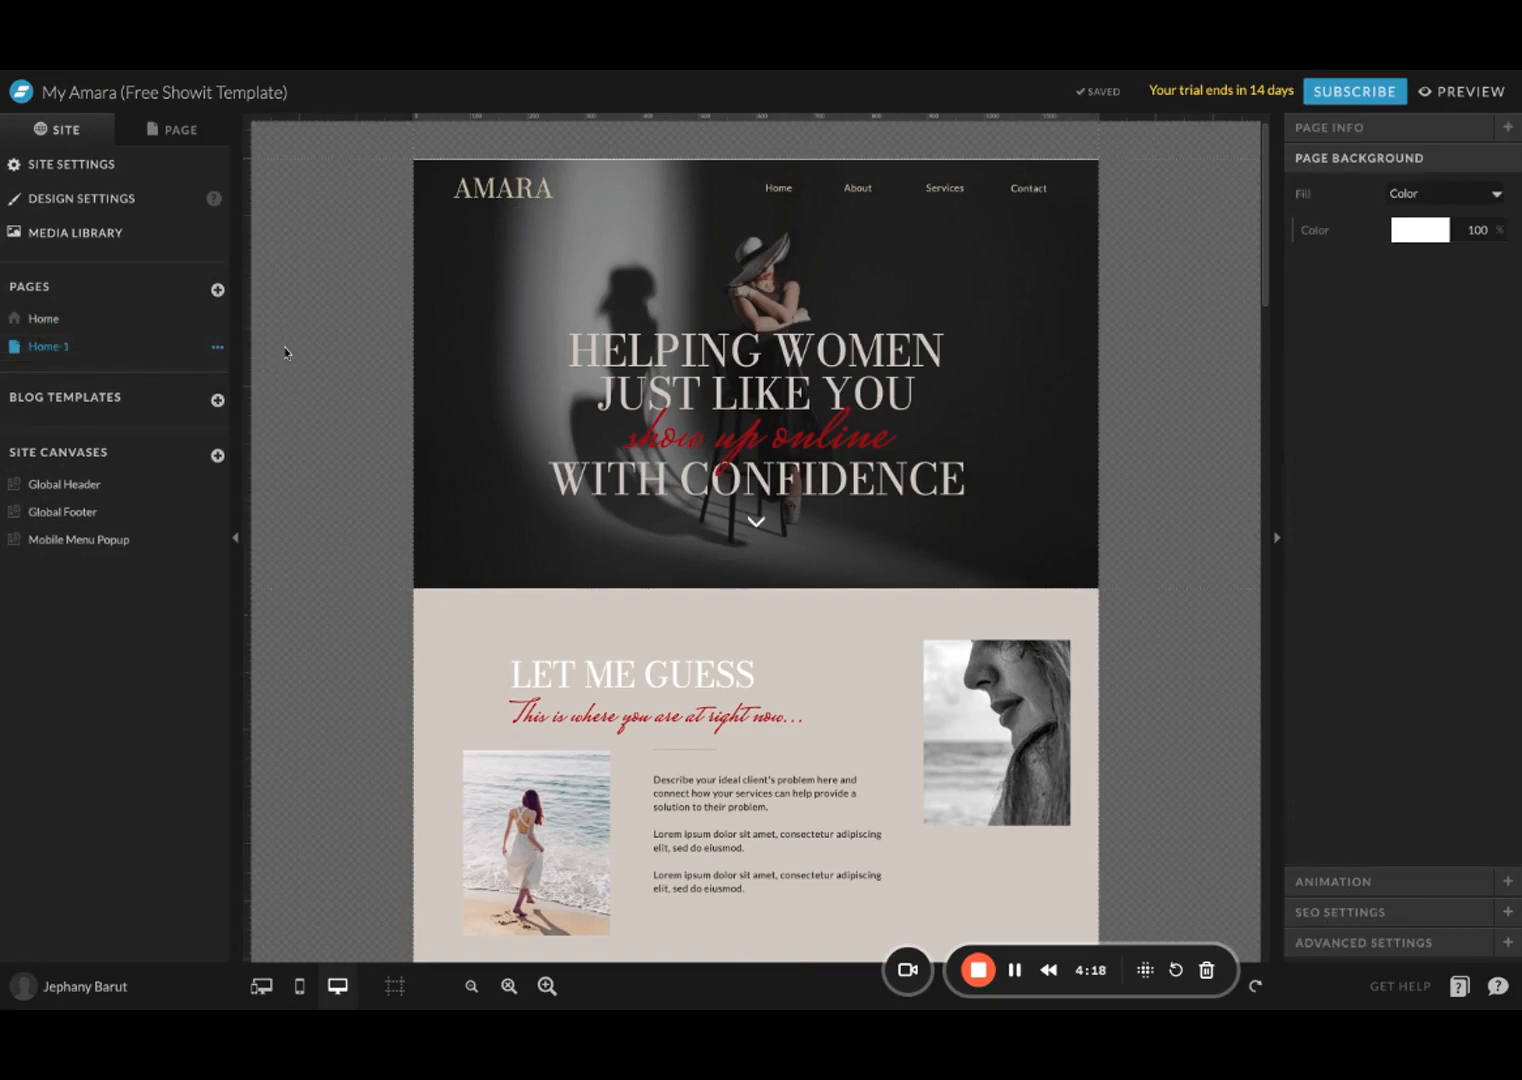
{"action": "left_click", "coordinate": [218, 347]}
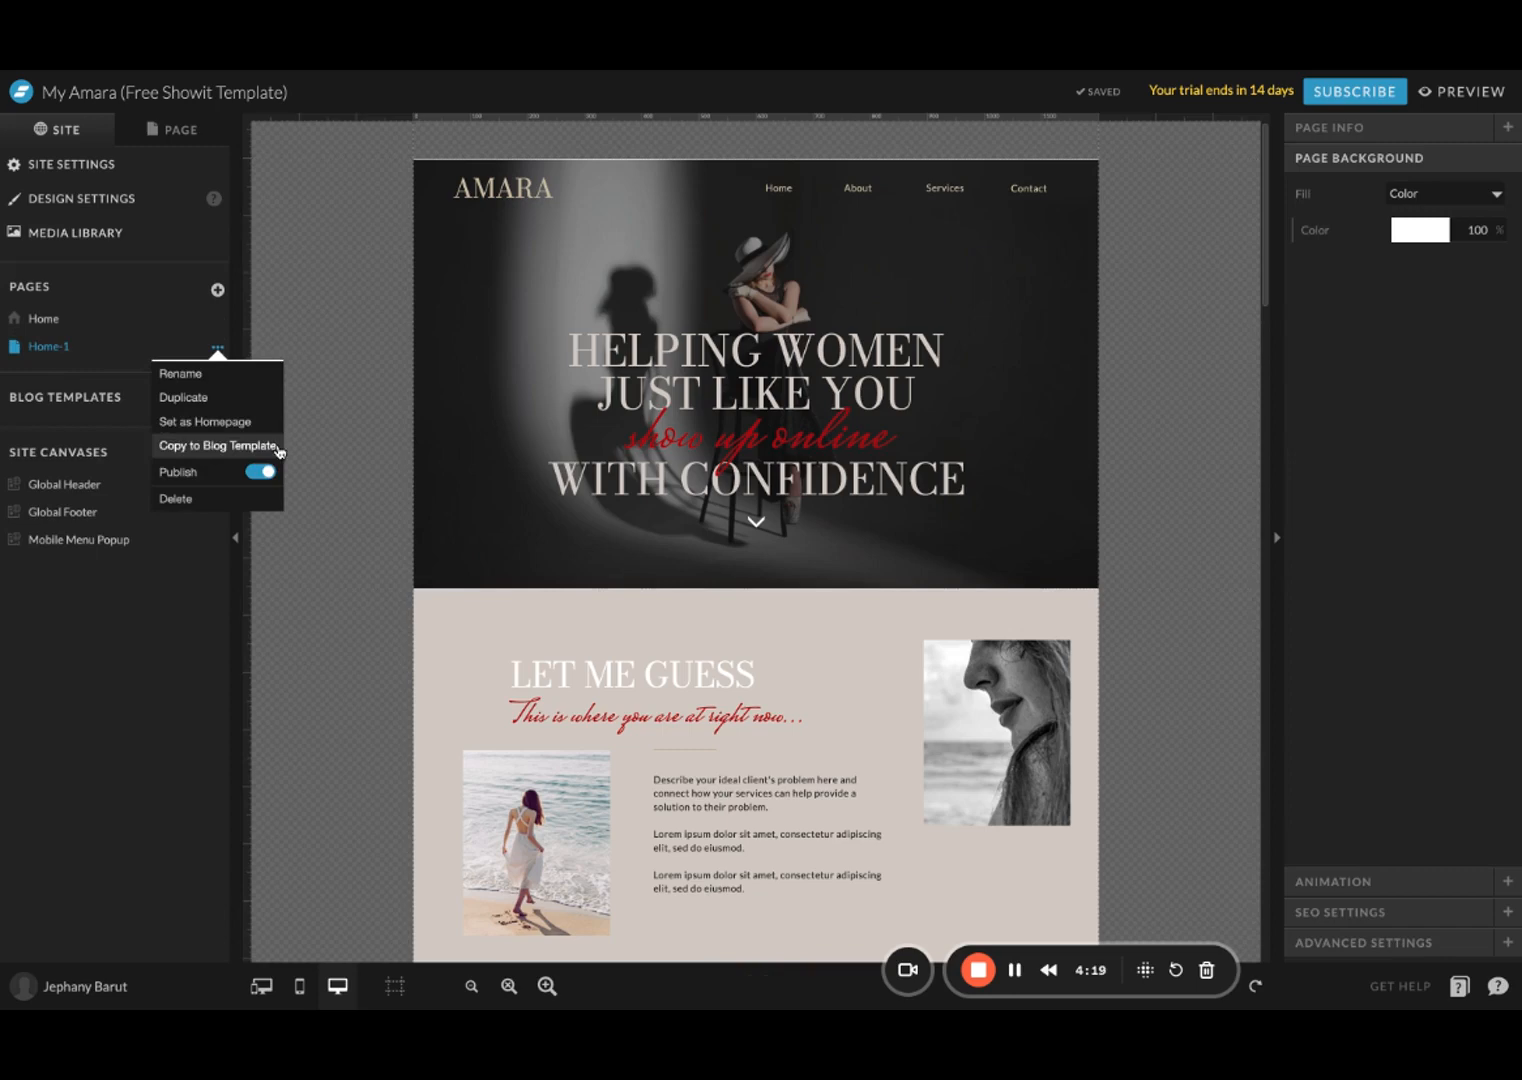
{"action": "left_click", "coordinate": [197, 503]}
{"action": "left_click", "coordinate": [993, 268]}
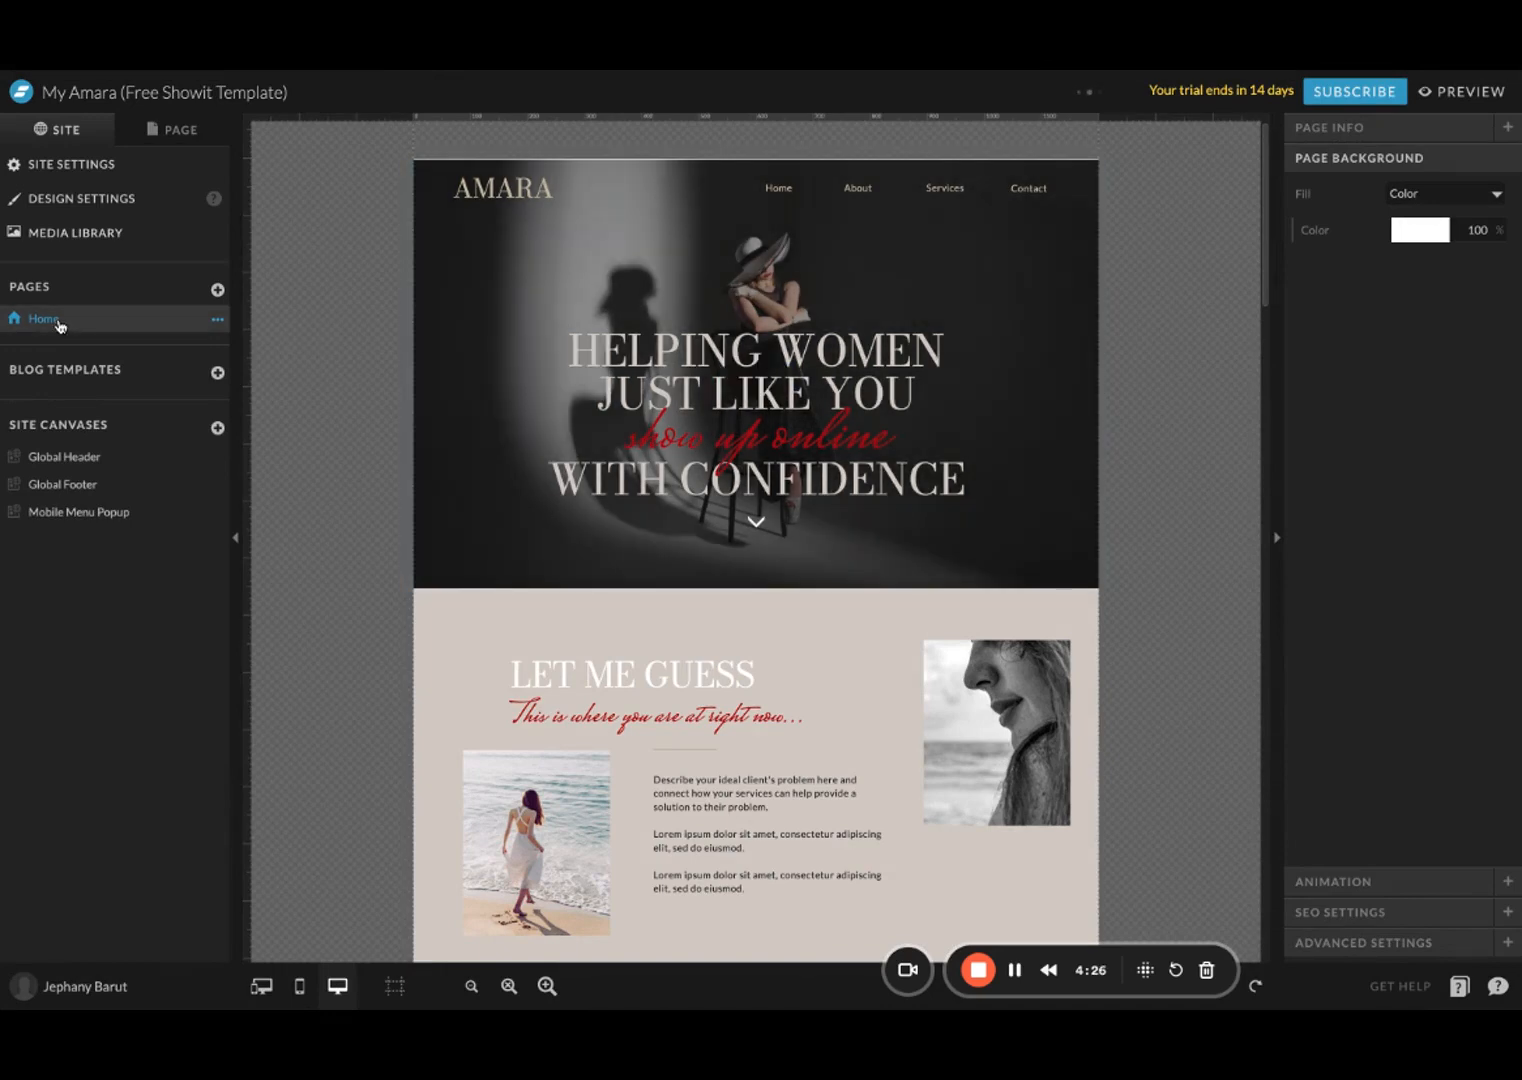
Step: Examine the Home page's canvas list and the AMARA, Pinterest, Linkedin and menu elements inside the Mobile Menu Popup canvas
{"action": "left_click", "coordinate": [173, 132]}
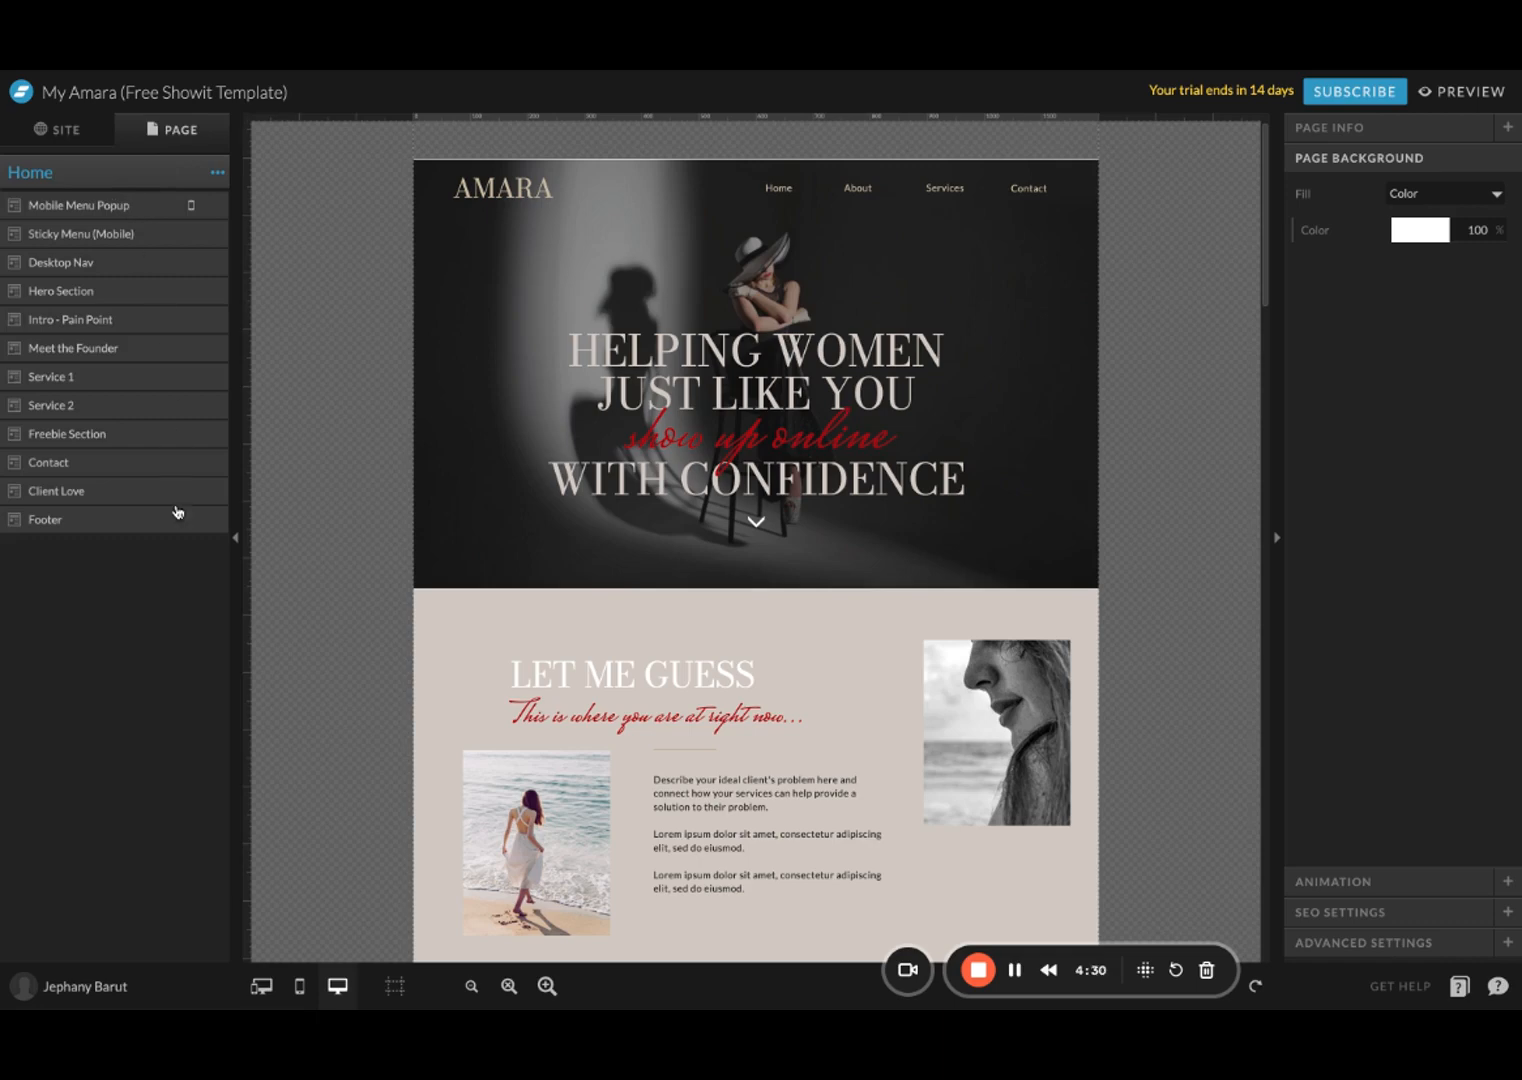
{"action": "left_click", "coordinate": [104, 208]}
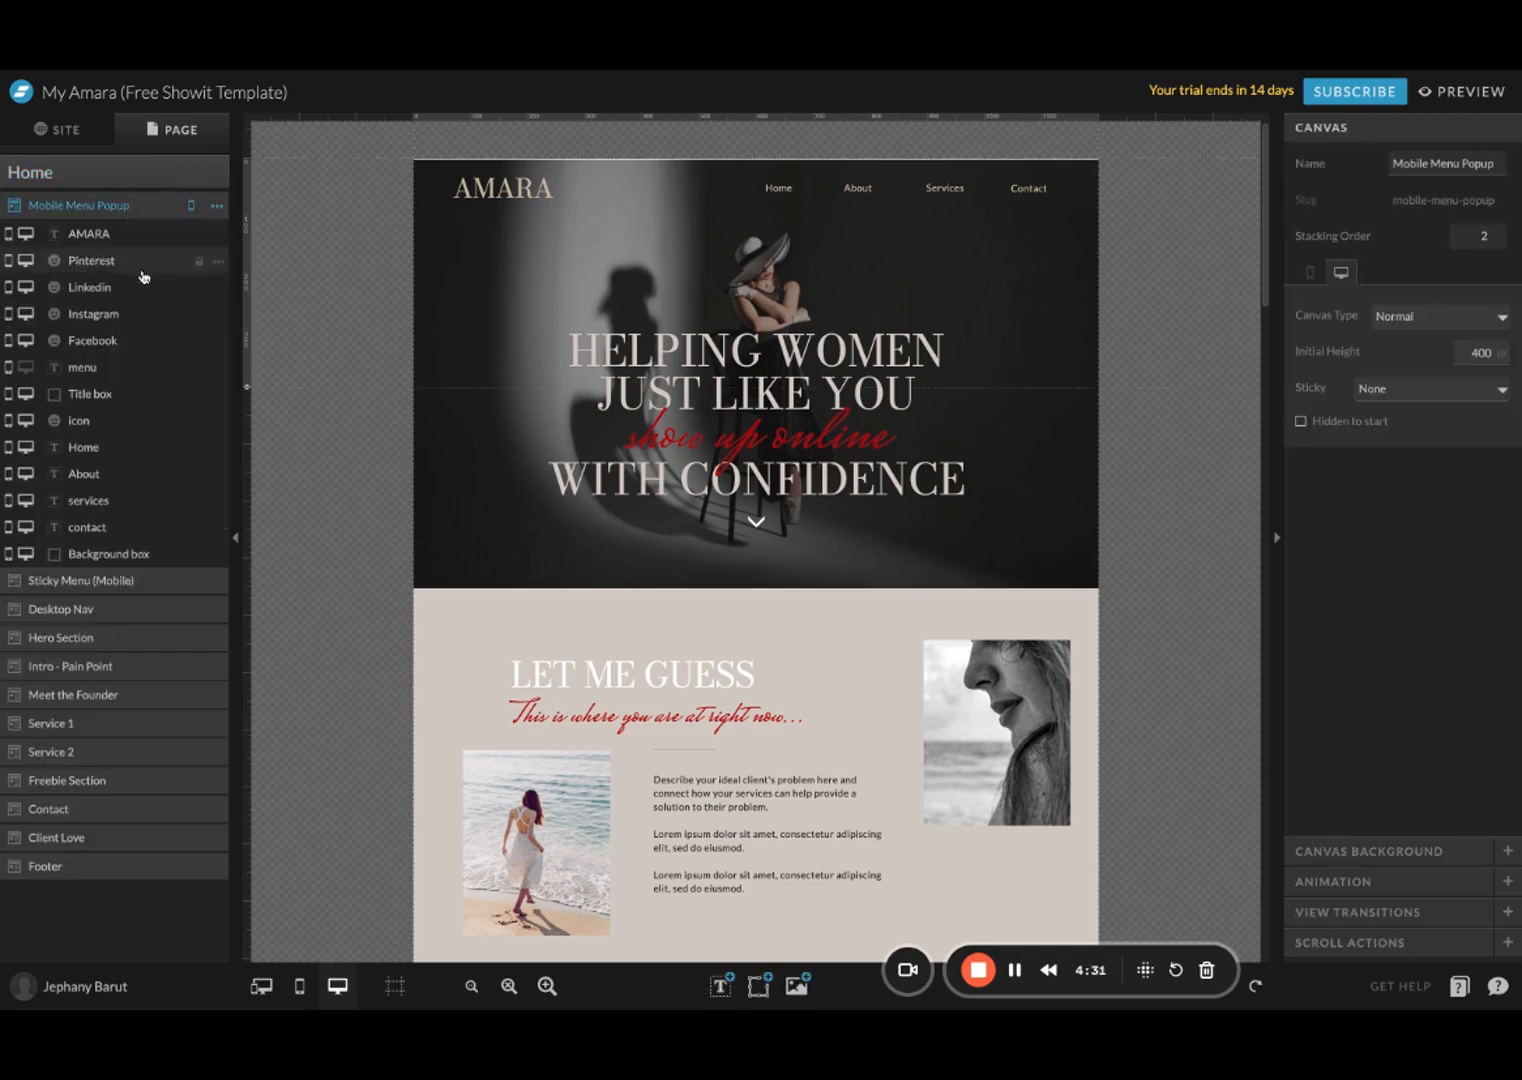
{"action": "left_click", "coordinate": [72, 236]}
{"action": "left_click", "coordinate": [80, 260]}
{"action": "left_click", "coordinate": [72, 287]}
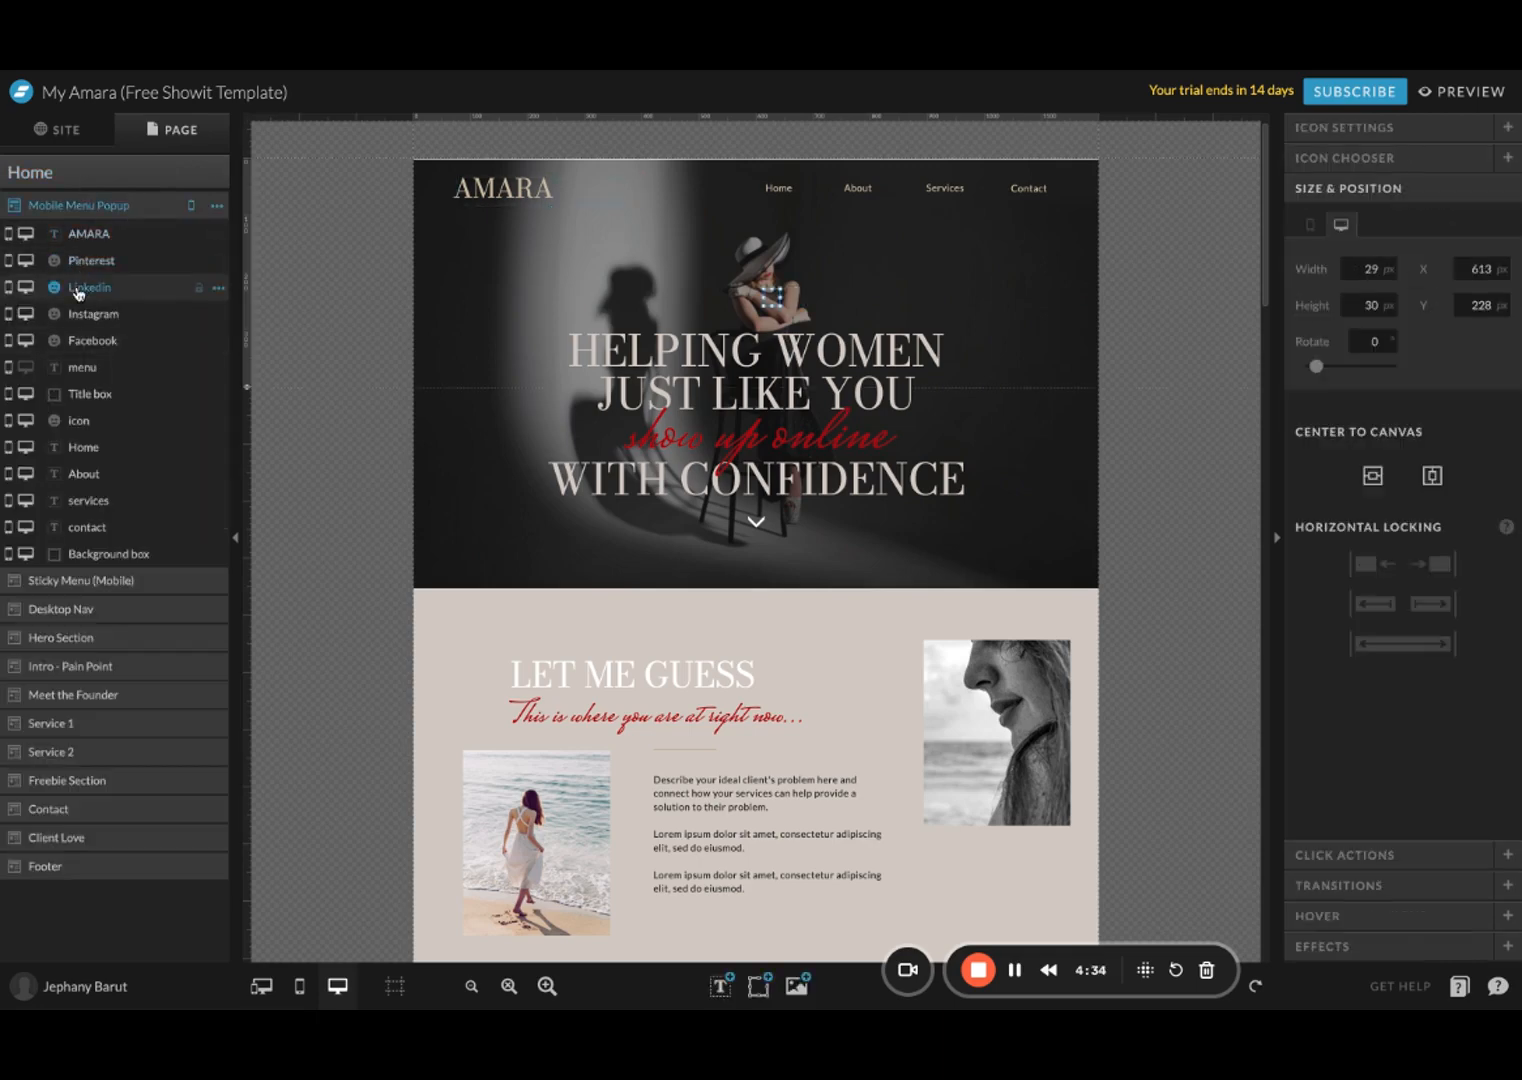
{"action": "left_click", "coordinate": [110, 367]}
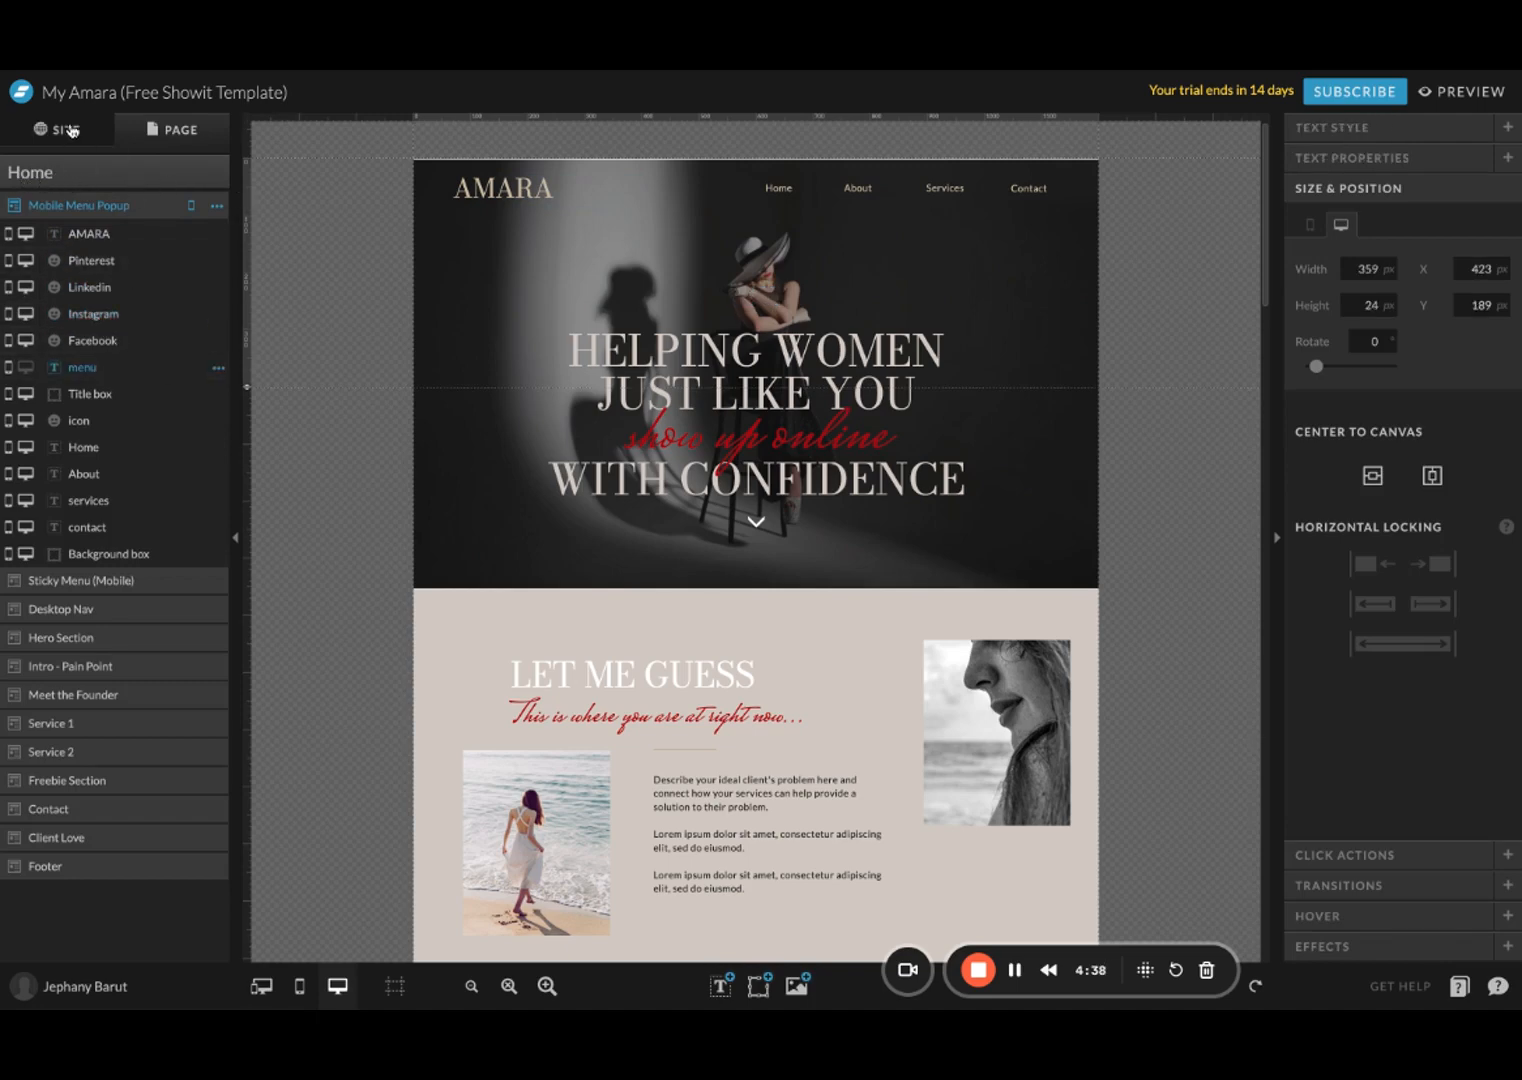
Step: Duplicate the Home page again and open the copy's canvas list
{"action": "left_click", "coordinate": [69, 129]}
{"action": "left_click", "coordinate": [217, 319]}
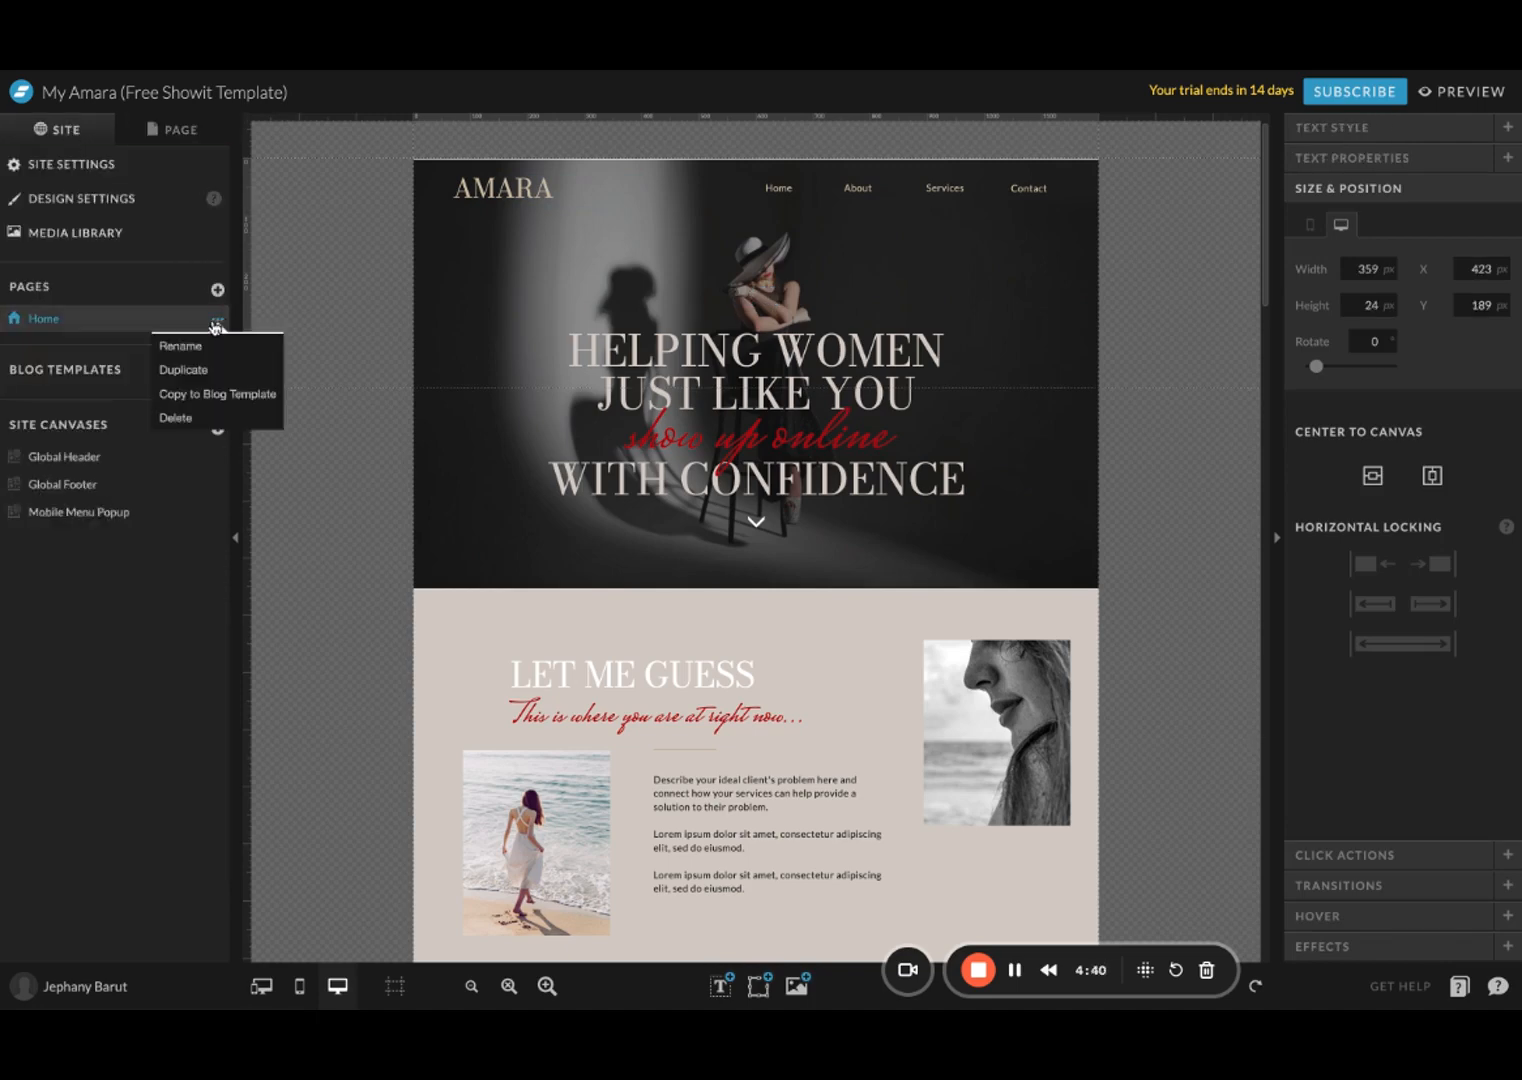
{"action": "left_click", "coordinate": [224, 380]}
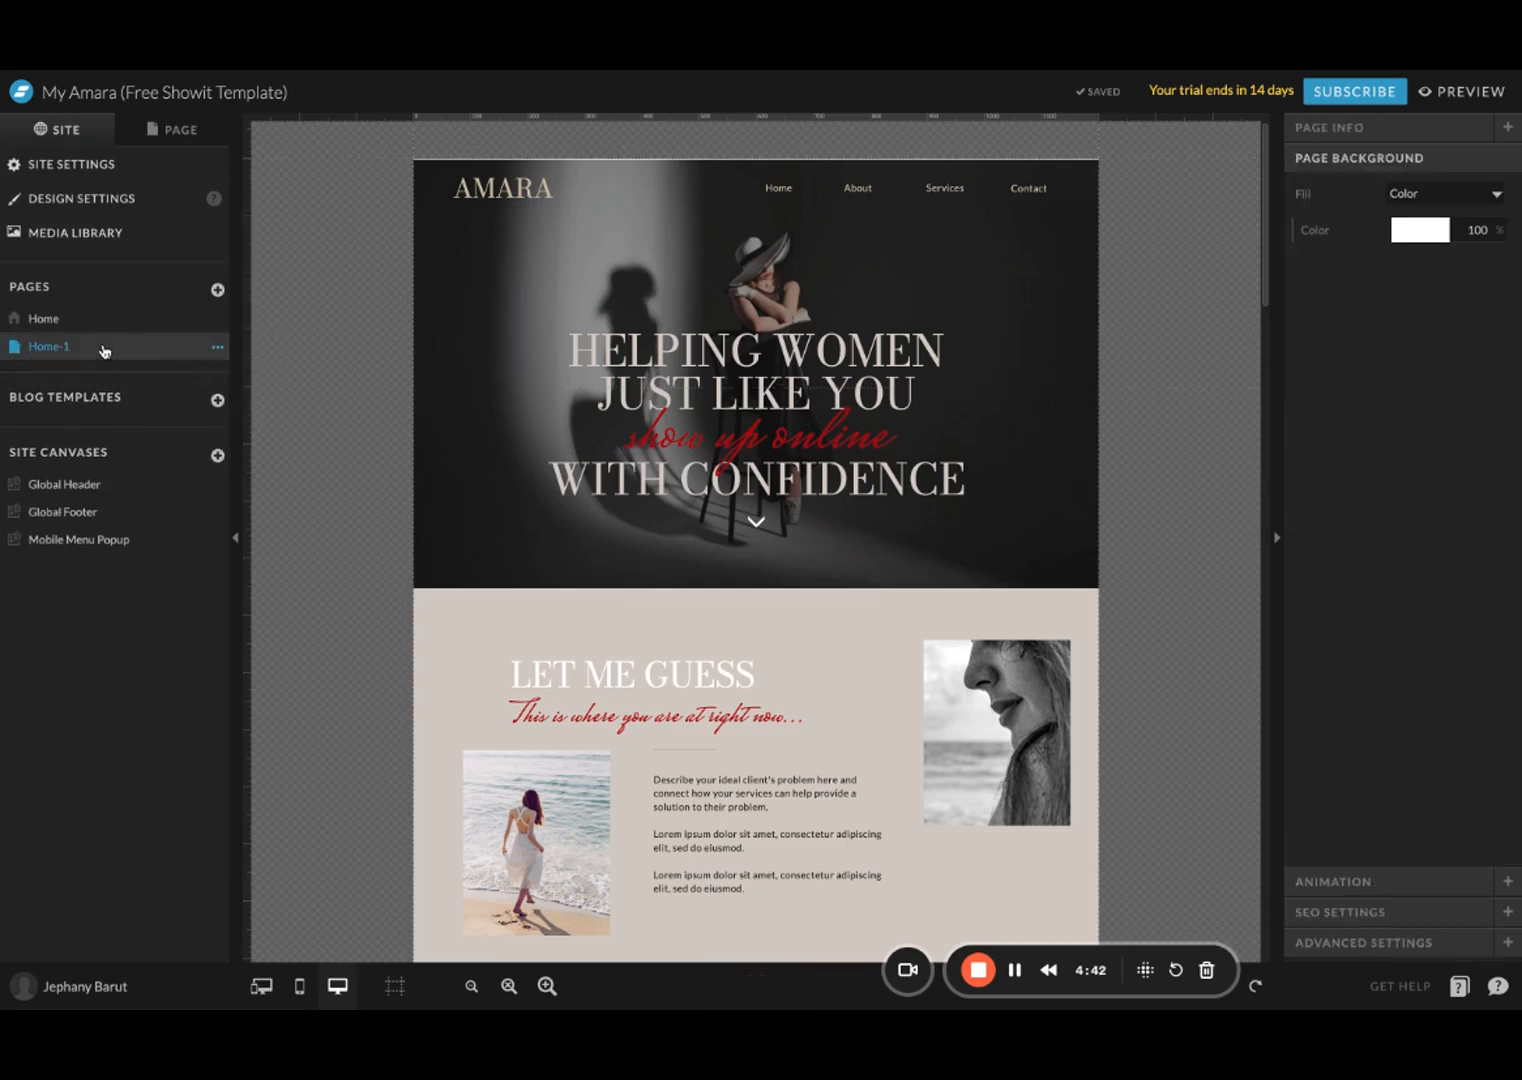
{"action": "left_click", "coordinate": [44, 319]}
{"action": "left_click", "coordinate": [42, 346]}
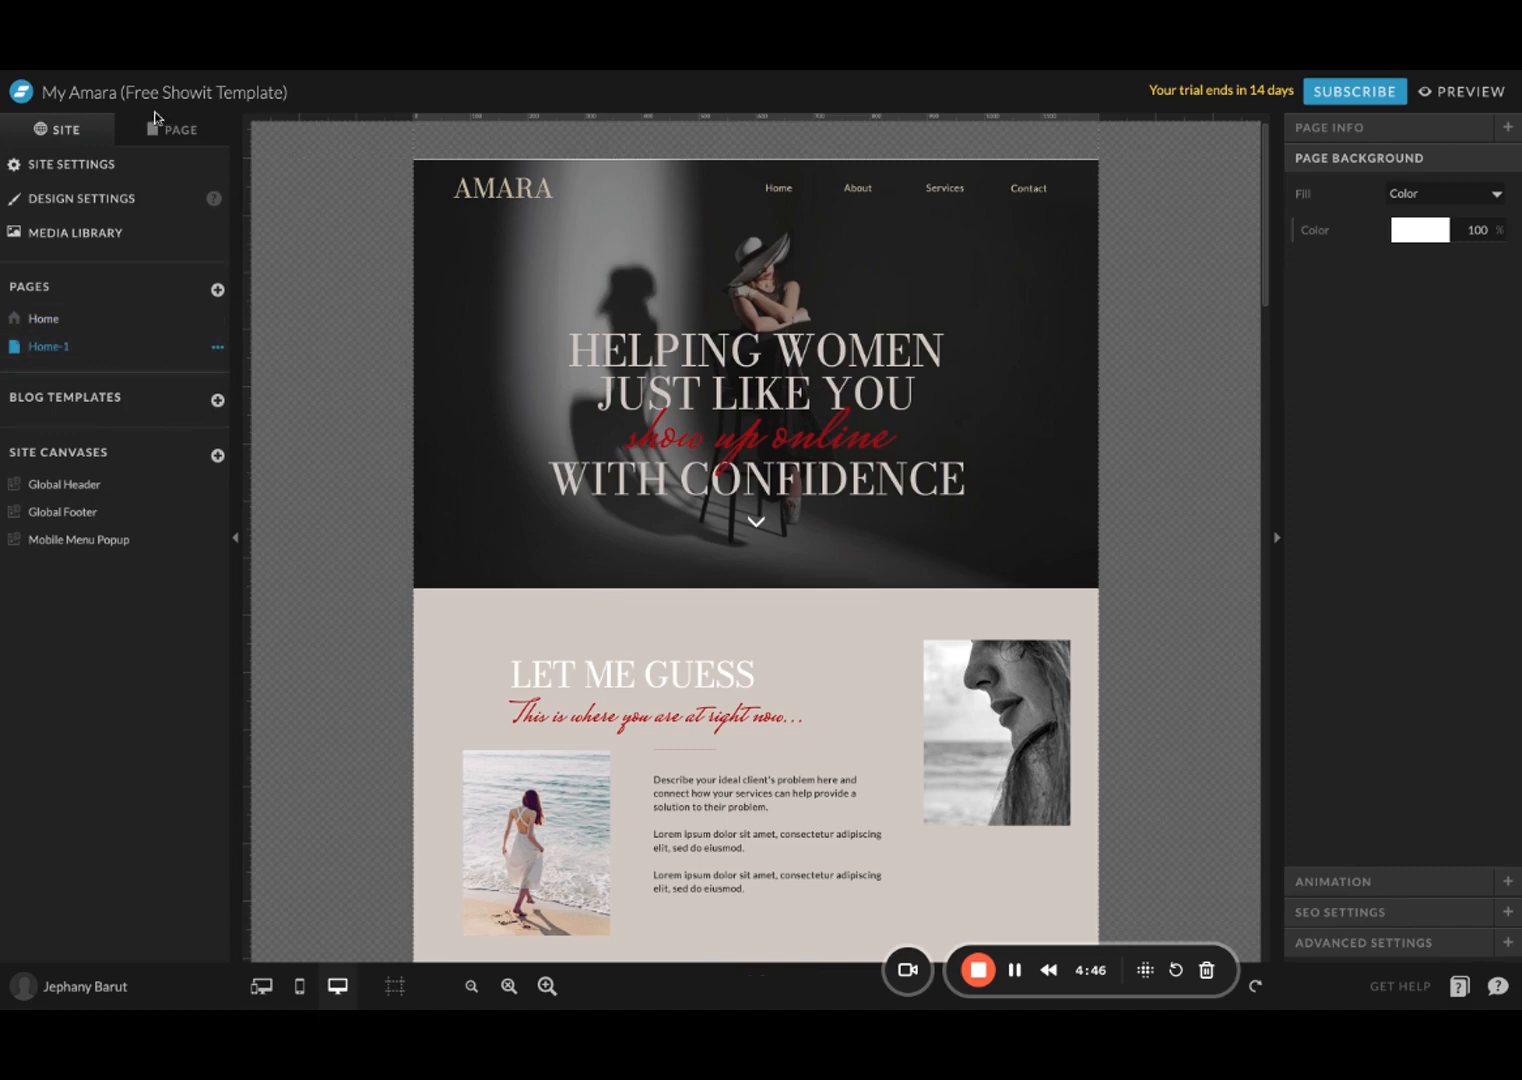
{"action": "left_click", "coordinate": [156, 135]}
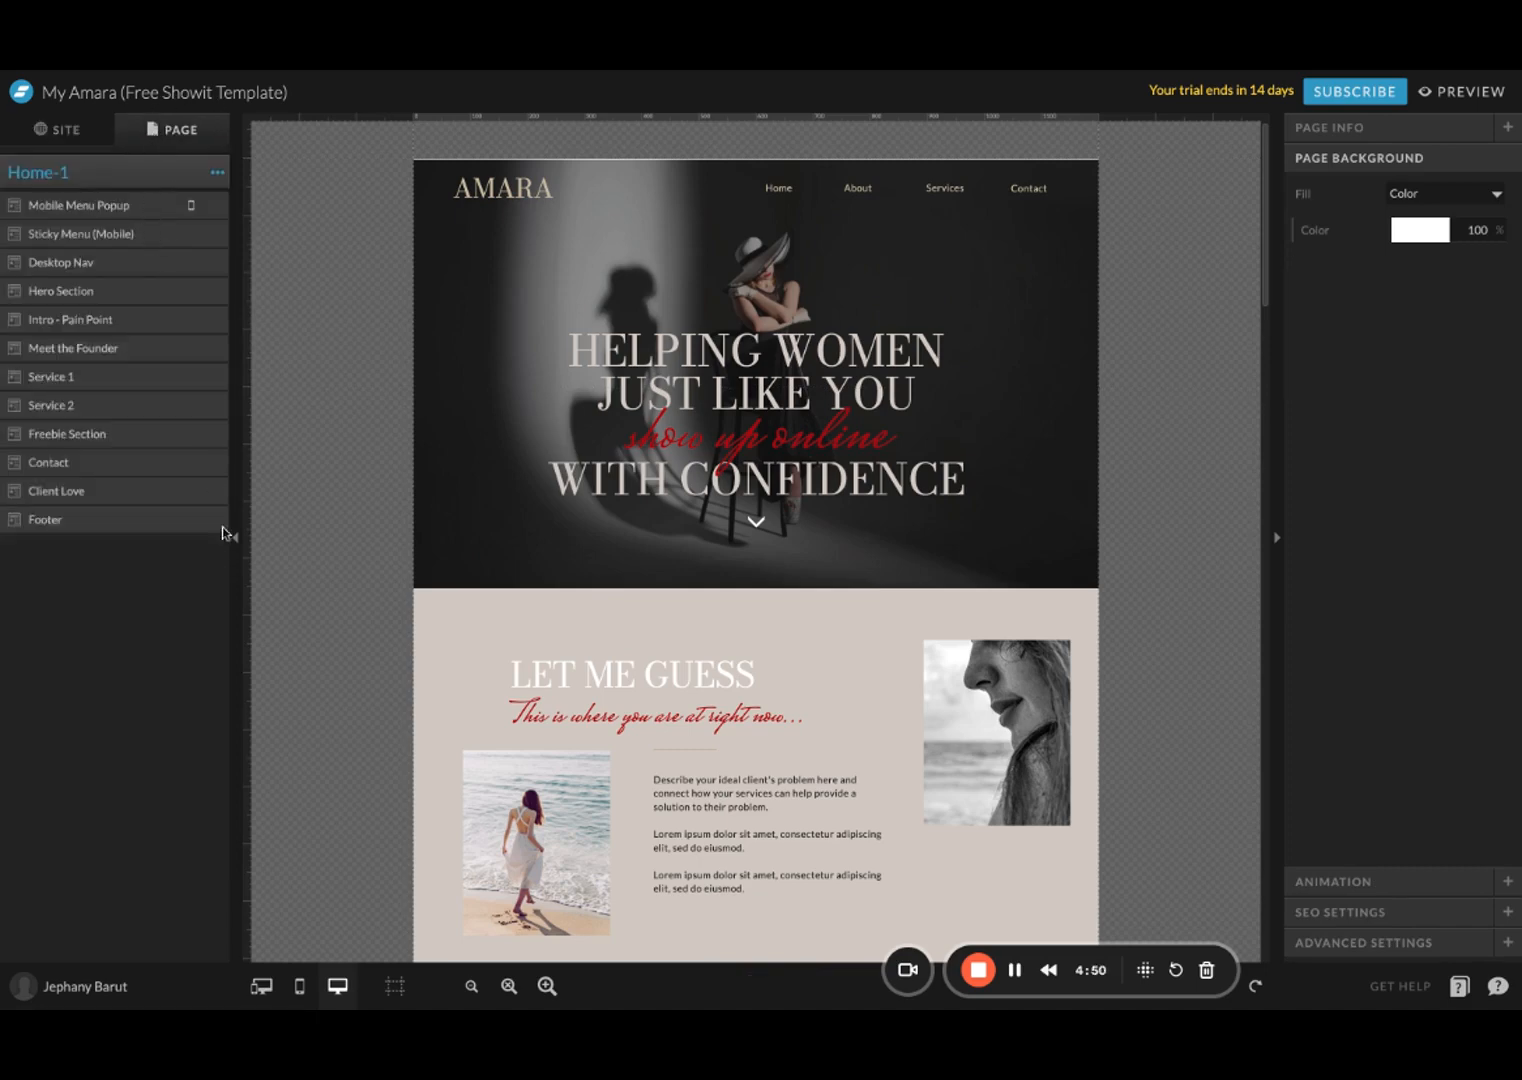
Step: Add the Blog template from the Simple design in the Showit Library to the blog templates, and select its second post layout canvas
{"action": "left_click", "coordinate": [63, 133]}
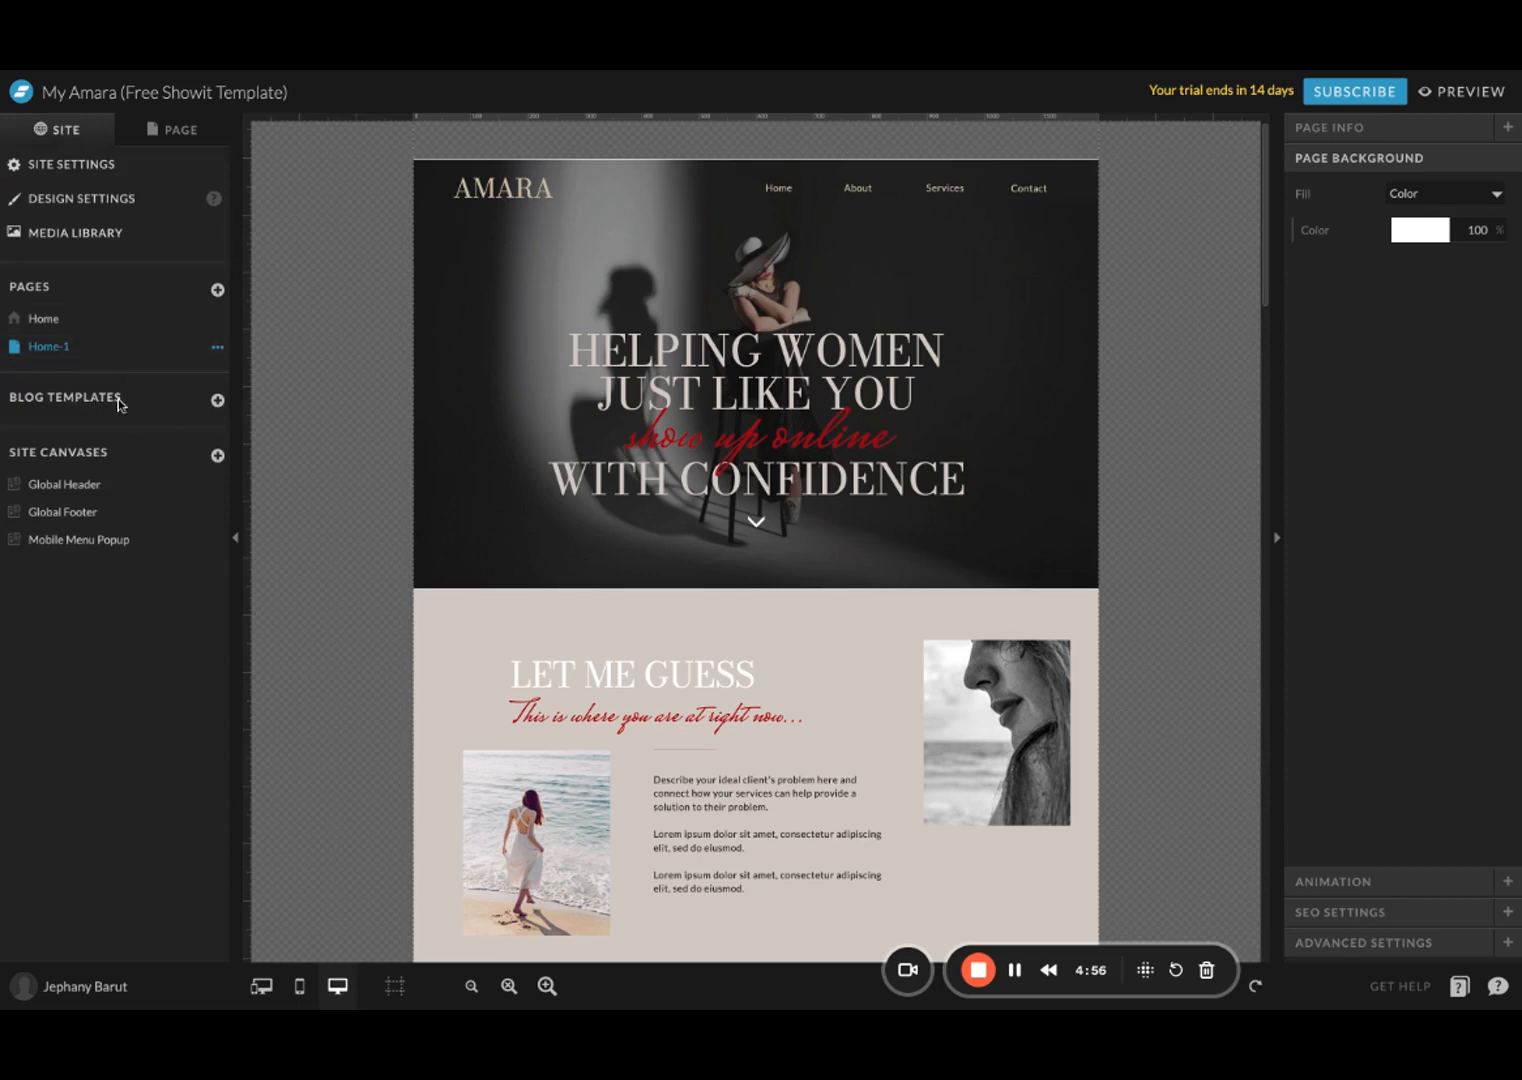
{"action": "left_click", "coordinate": [218, 401]}
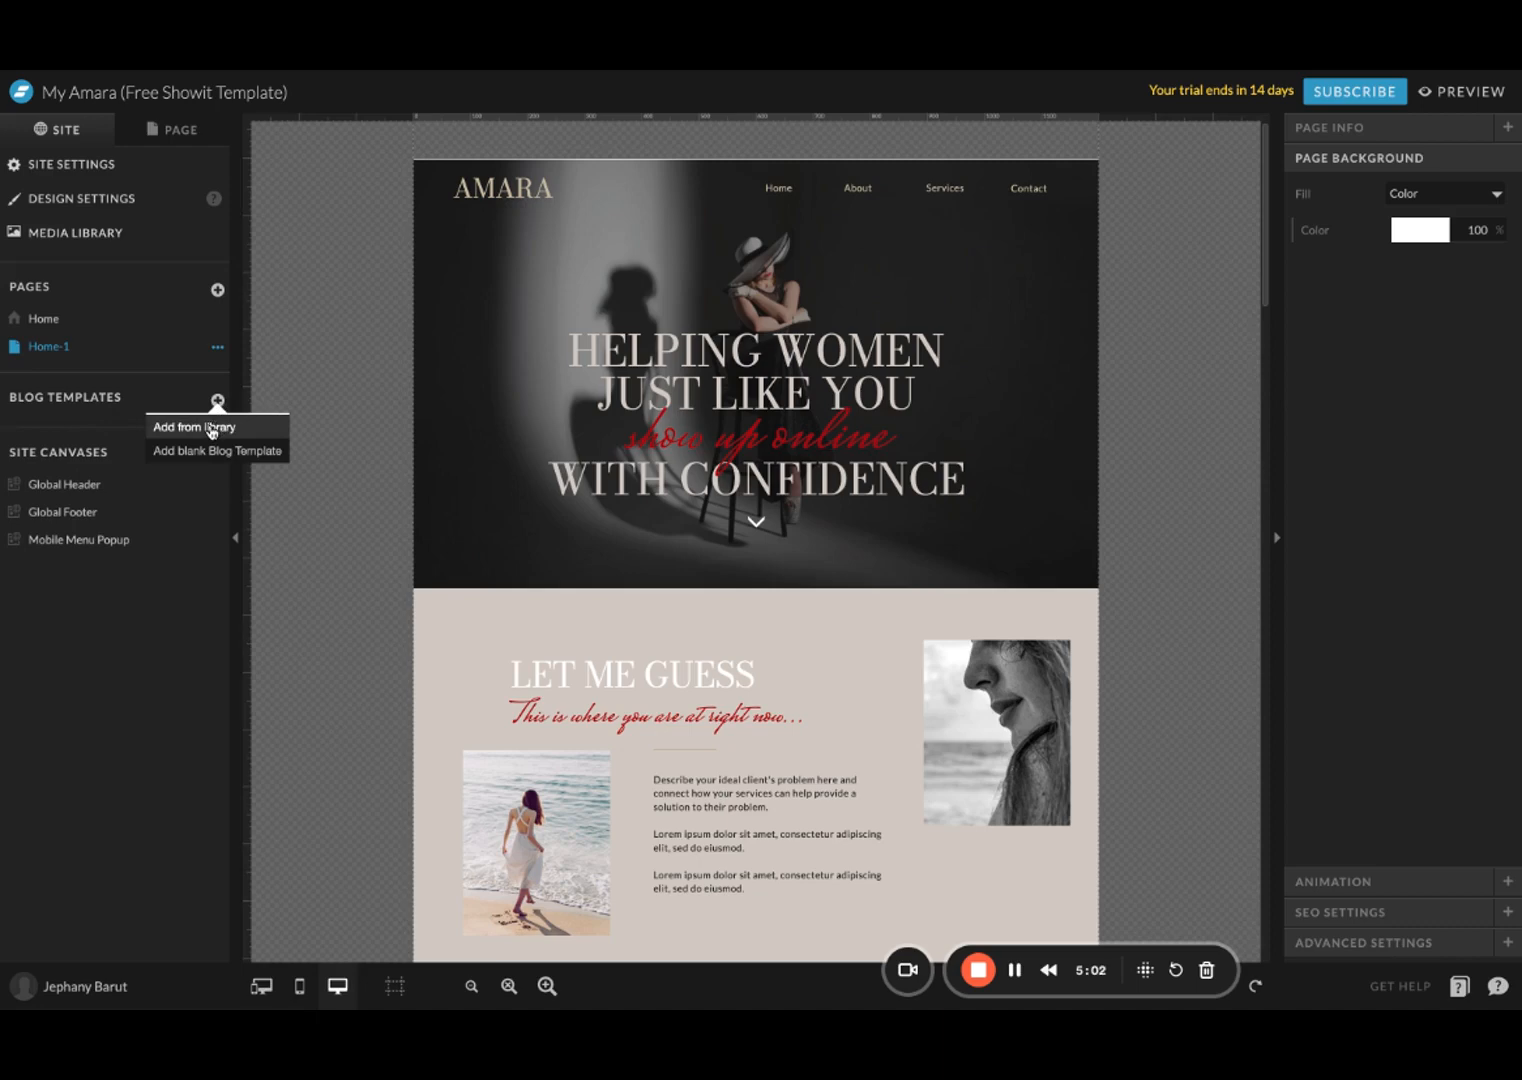
{"action": "left_click", "coordinate": [210, 427]}
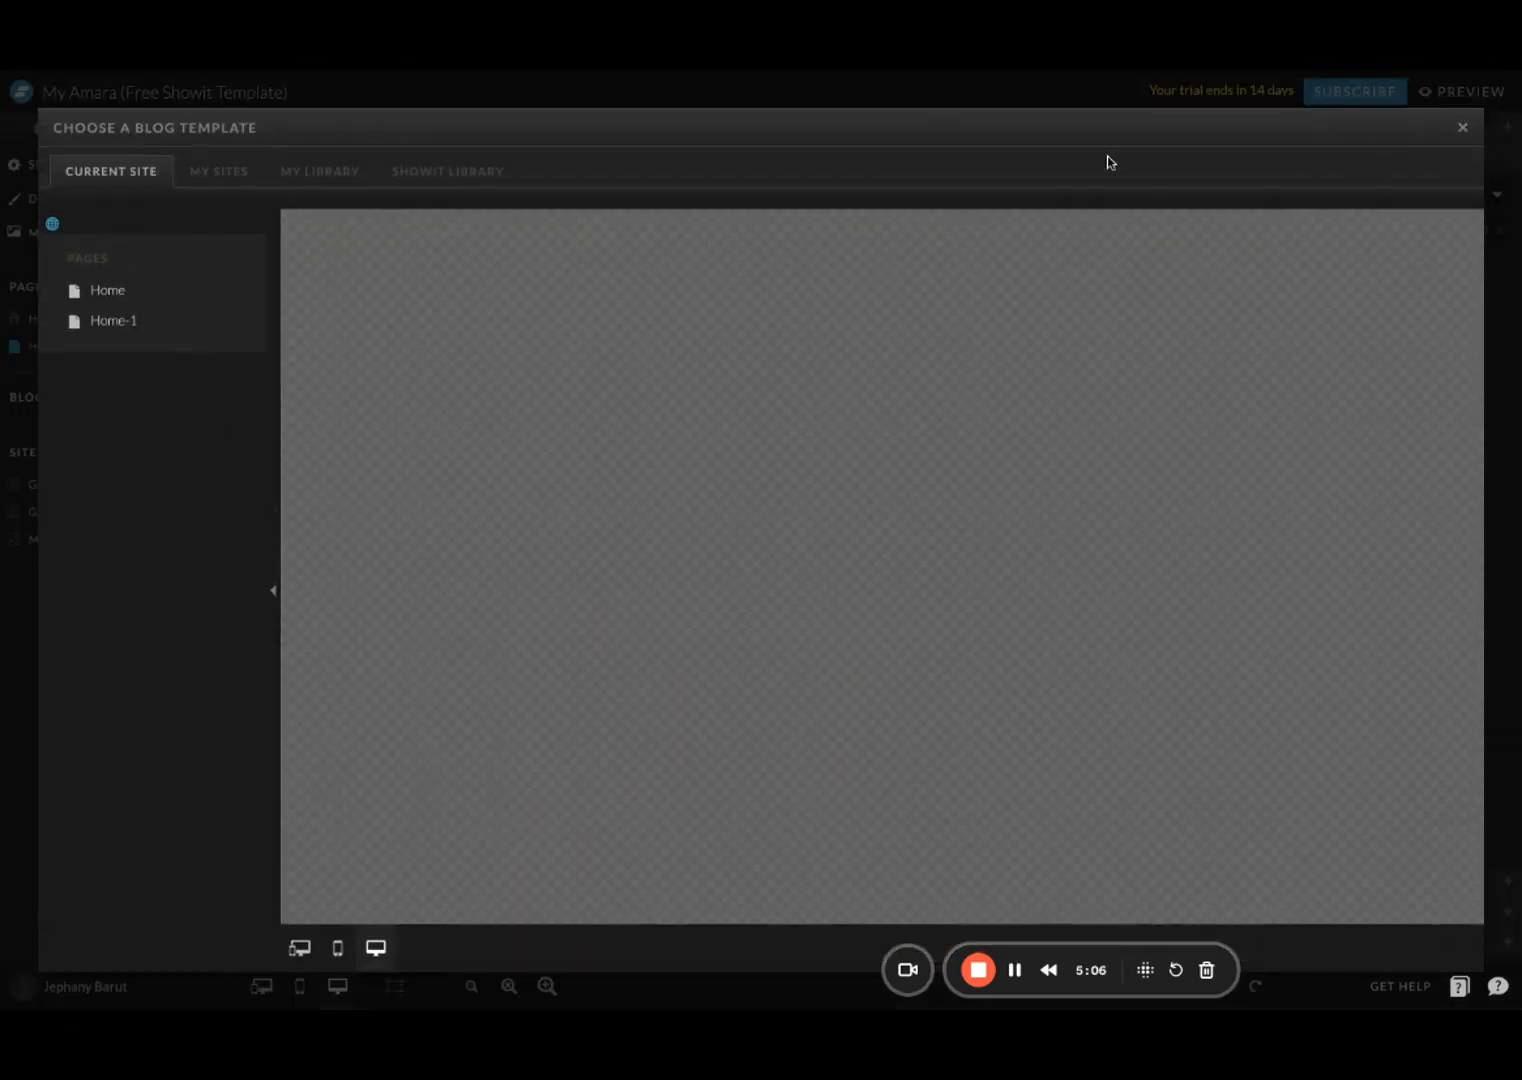
{"action": "left_click", "coordinate": [447, 174]}
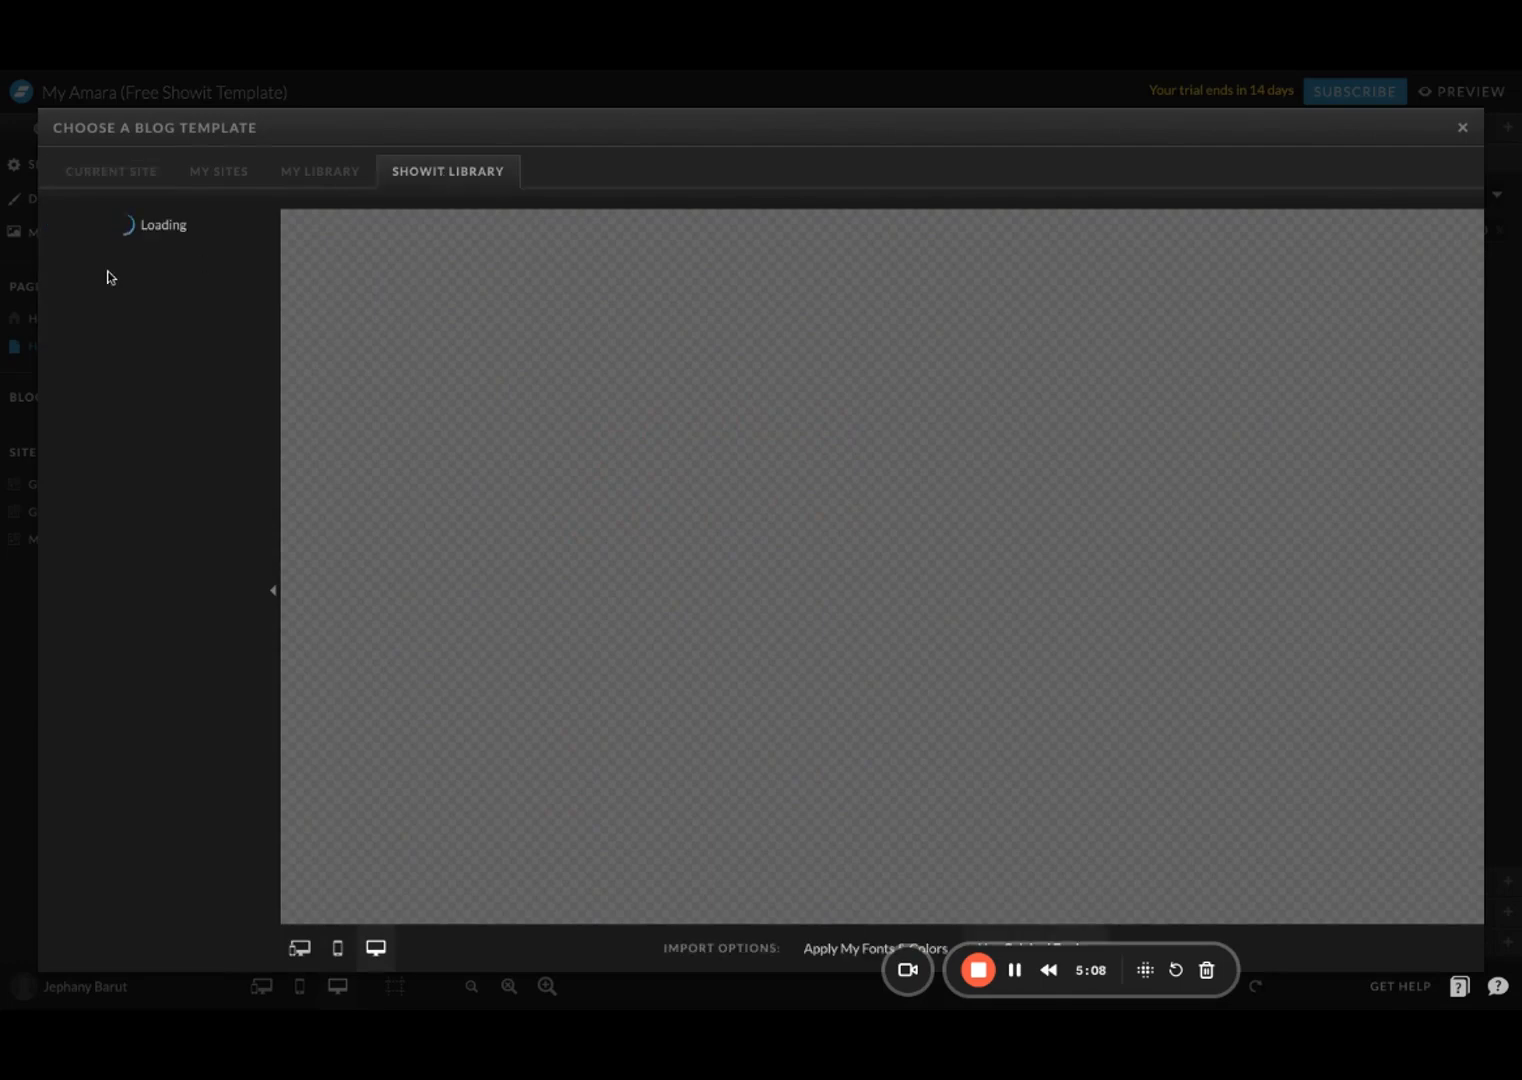
{"action": "left_click", "coordinate": [95, 230]}
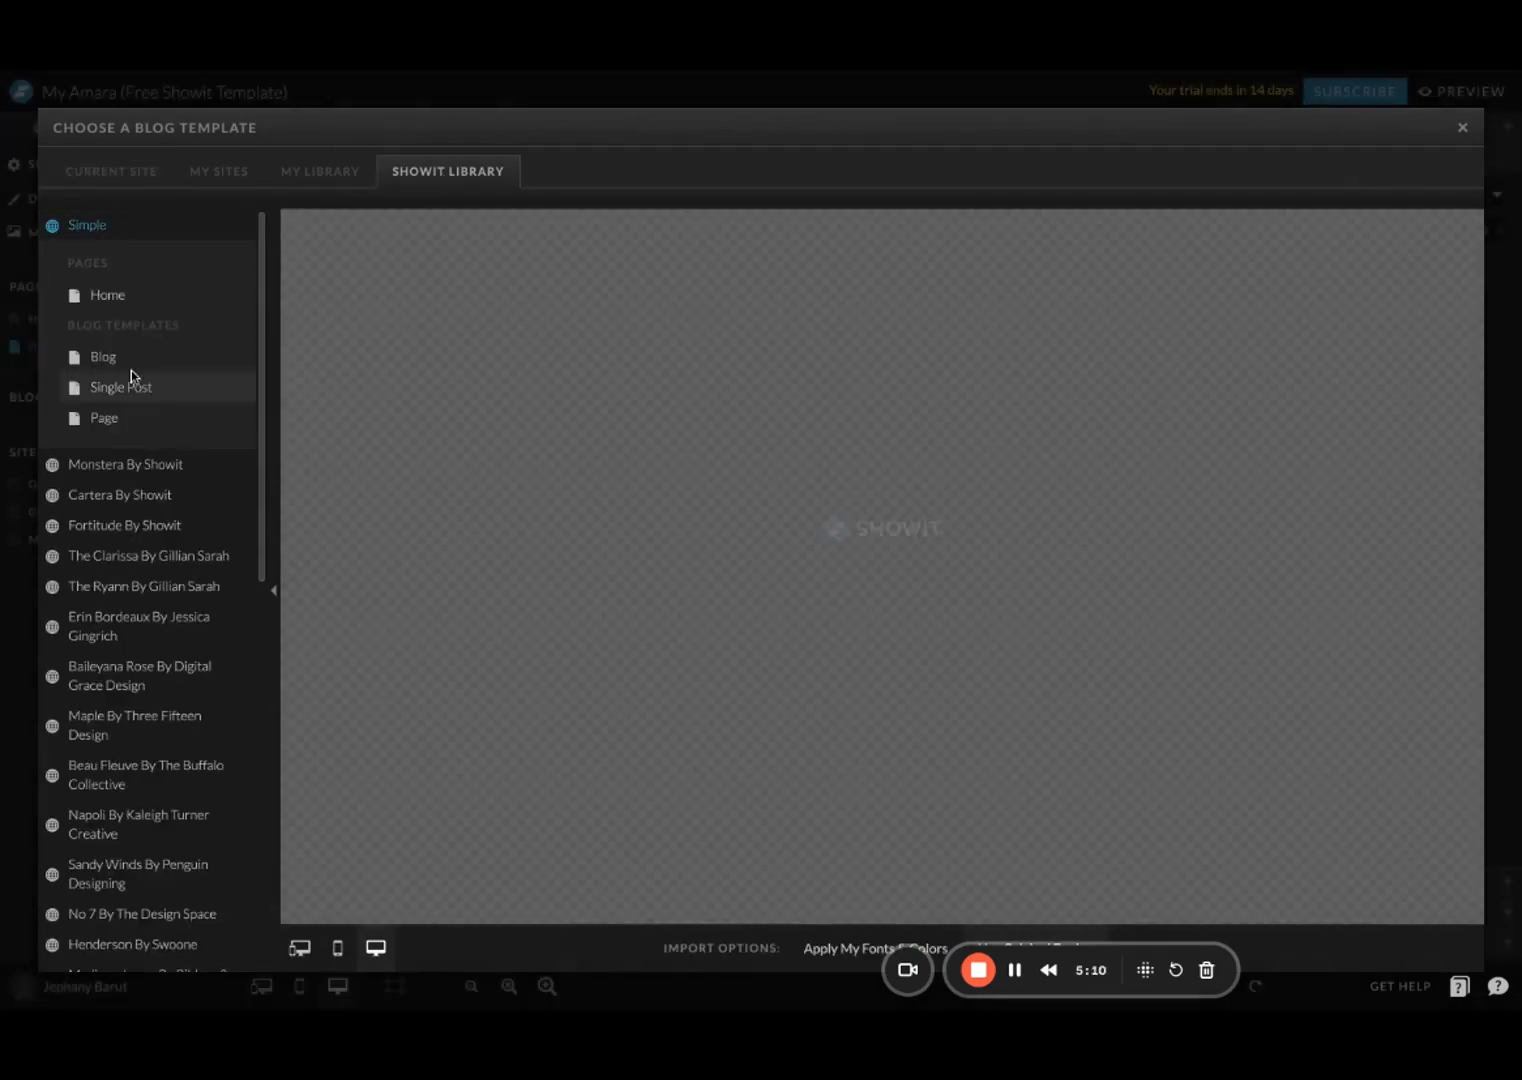
{"action": "left_click", "coordinate": [100, 357]}
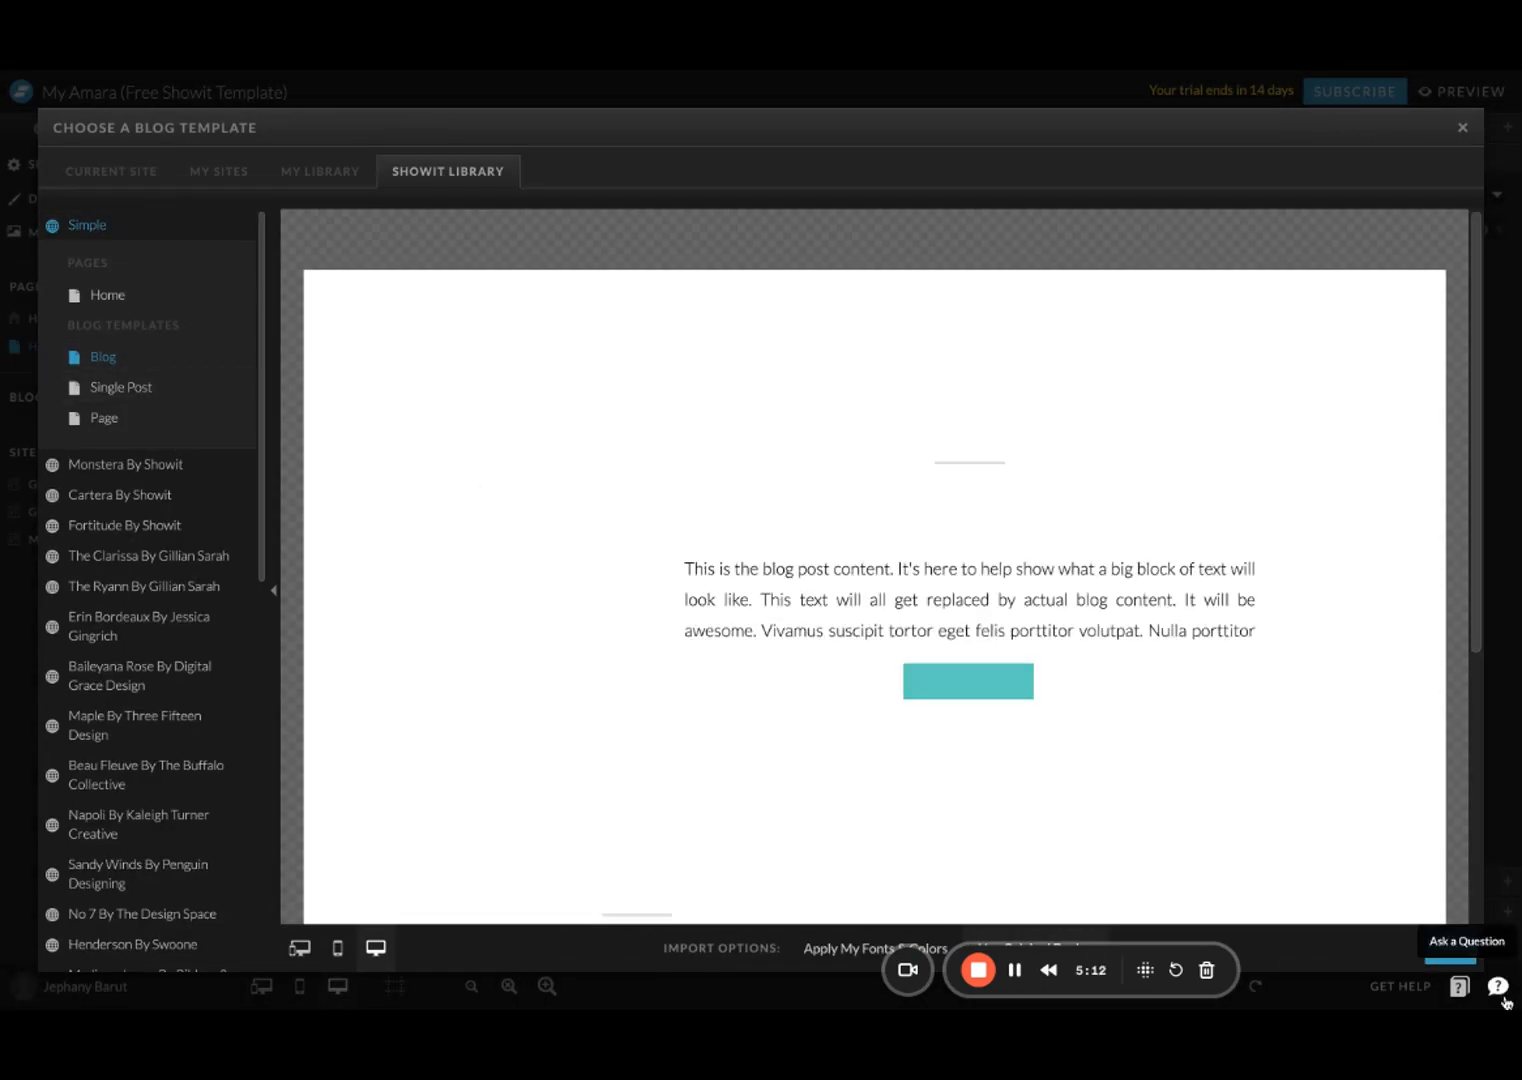
{"action": "left_click", "coordinate": [1455, 947]}
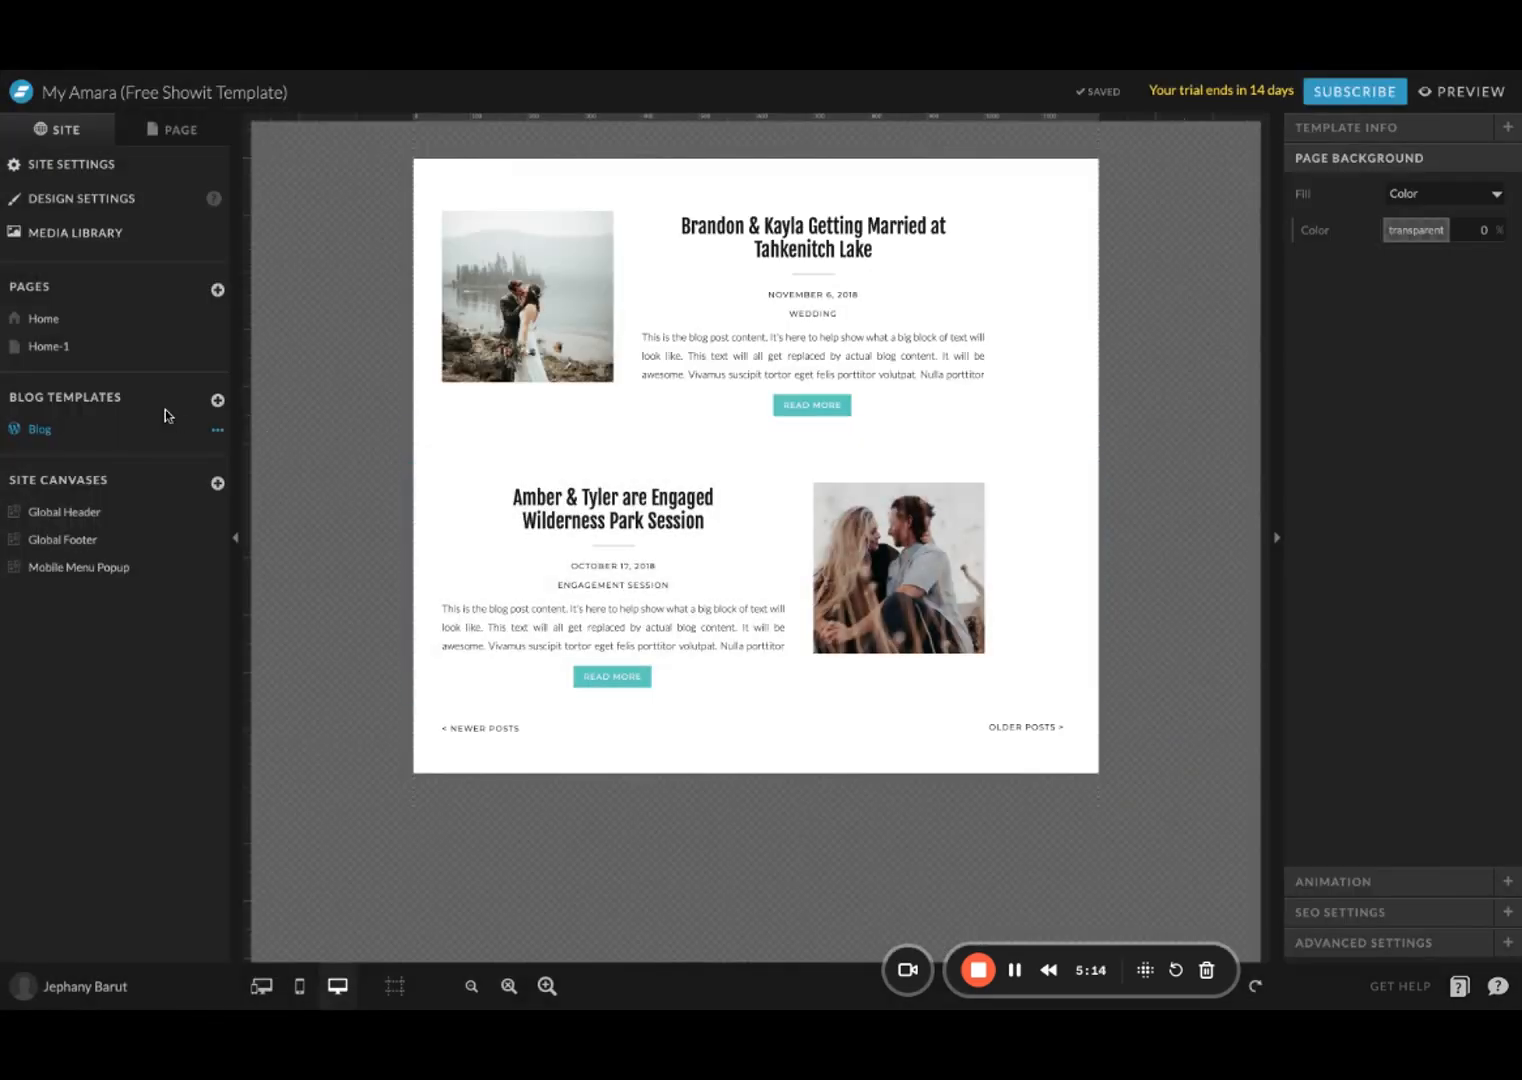
{"action": "left_click", "coordinate": [745, 450]}
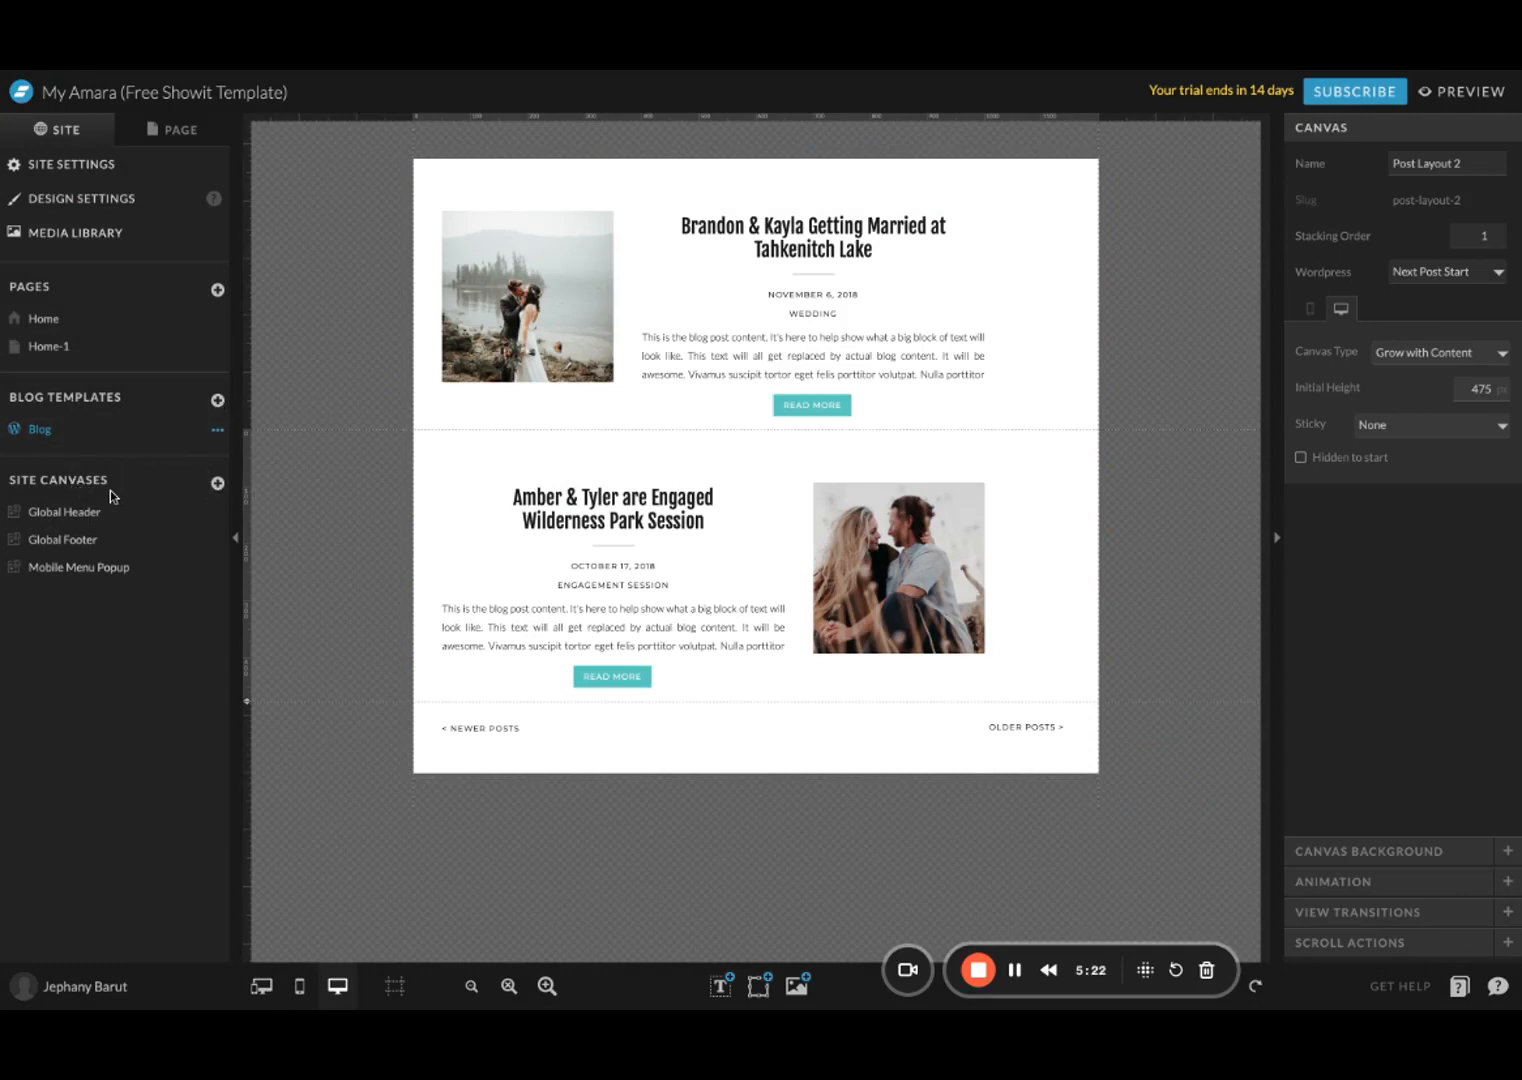
Step: Compare the Global Header, Global Footer and Mobile Menu Popup site canvases
{"action": "left_click", "coordinate": [77, 516]}
{"action": "left_click", "coordinate": [70, 545]}
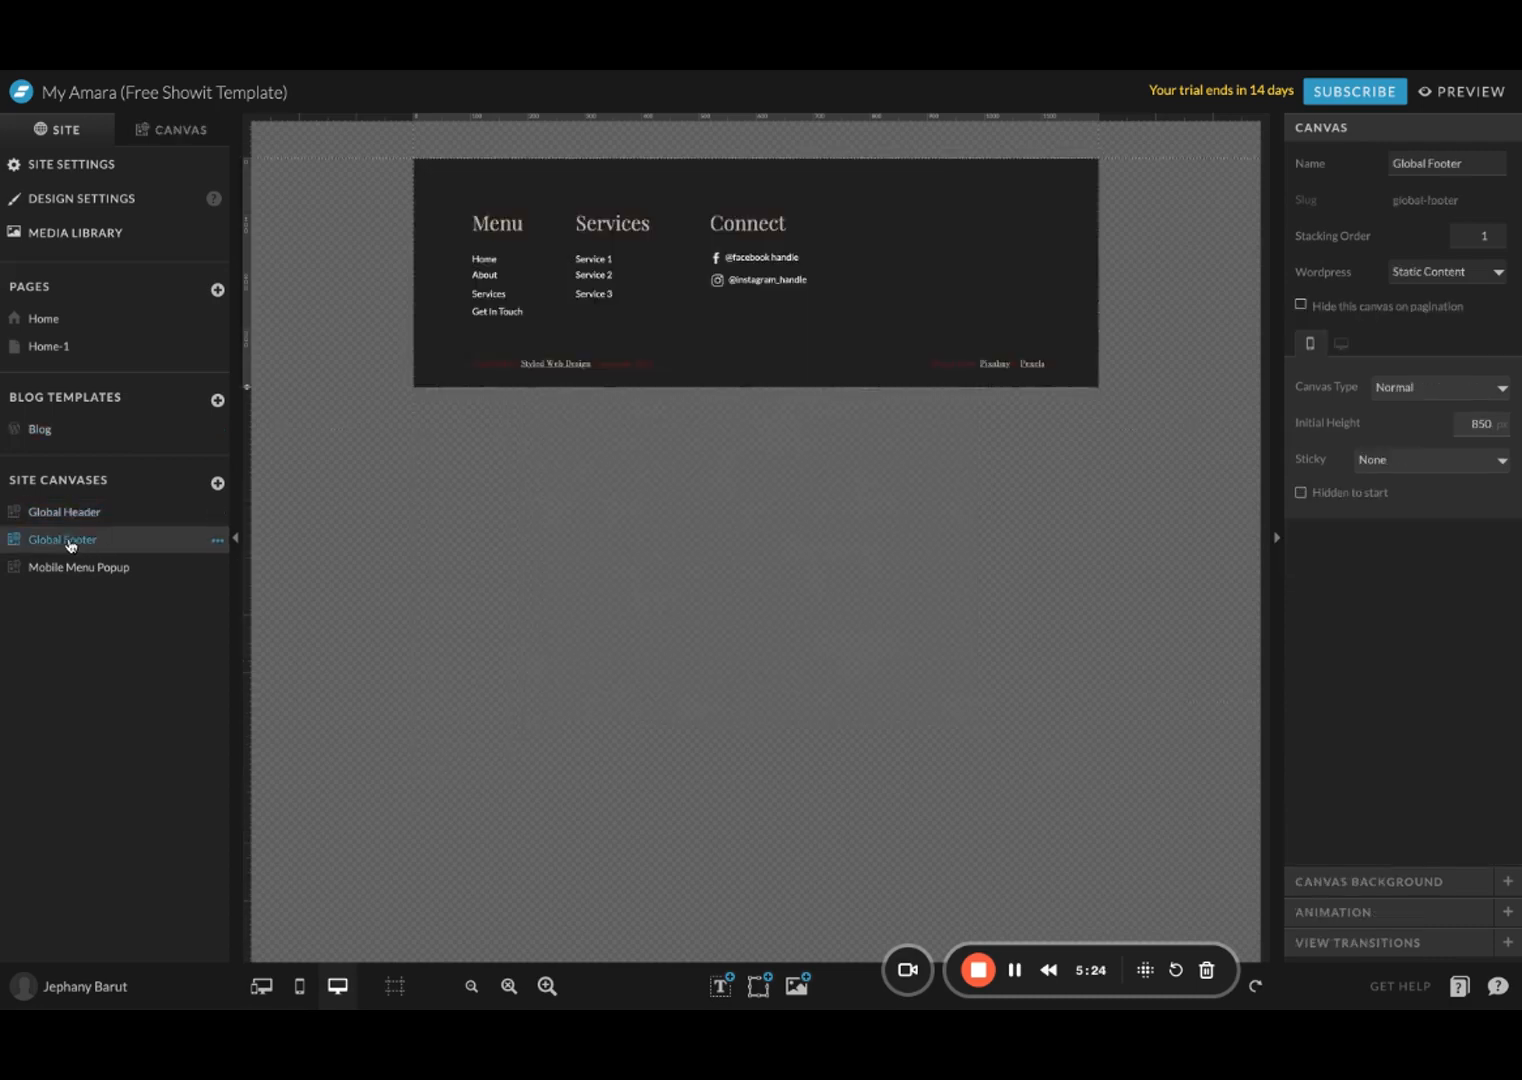
{"action": "left_click", "coordinate": [75, 569]}
{"action": "left_click", "coordinate": [82, 547]}
{"action": "left_click", "coordinate": [79, 521]}
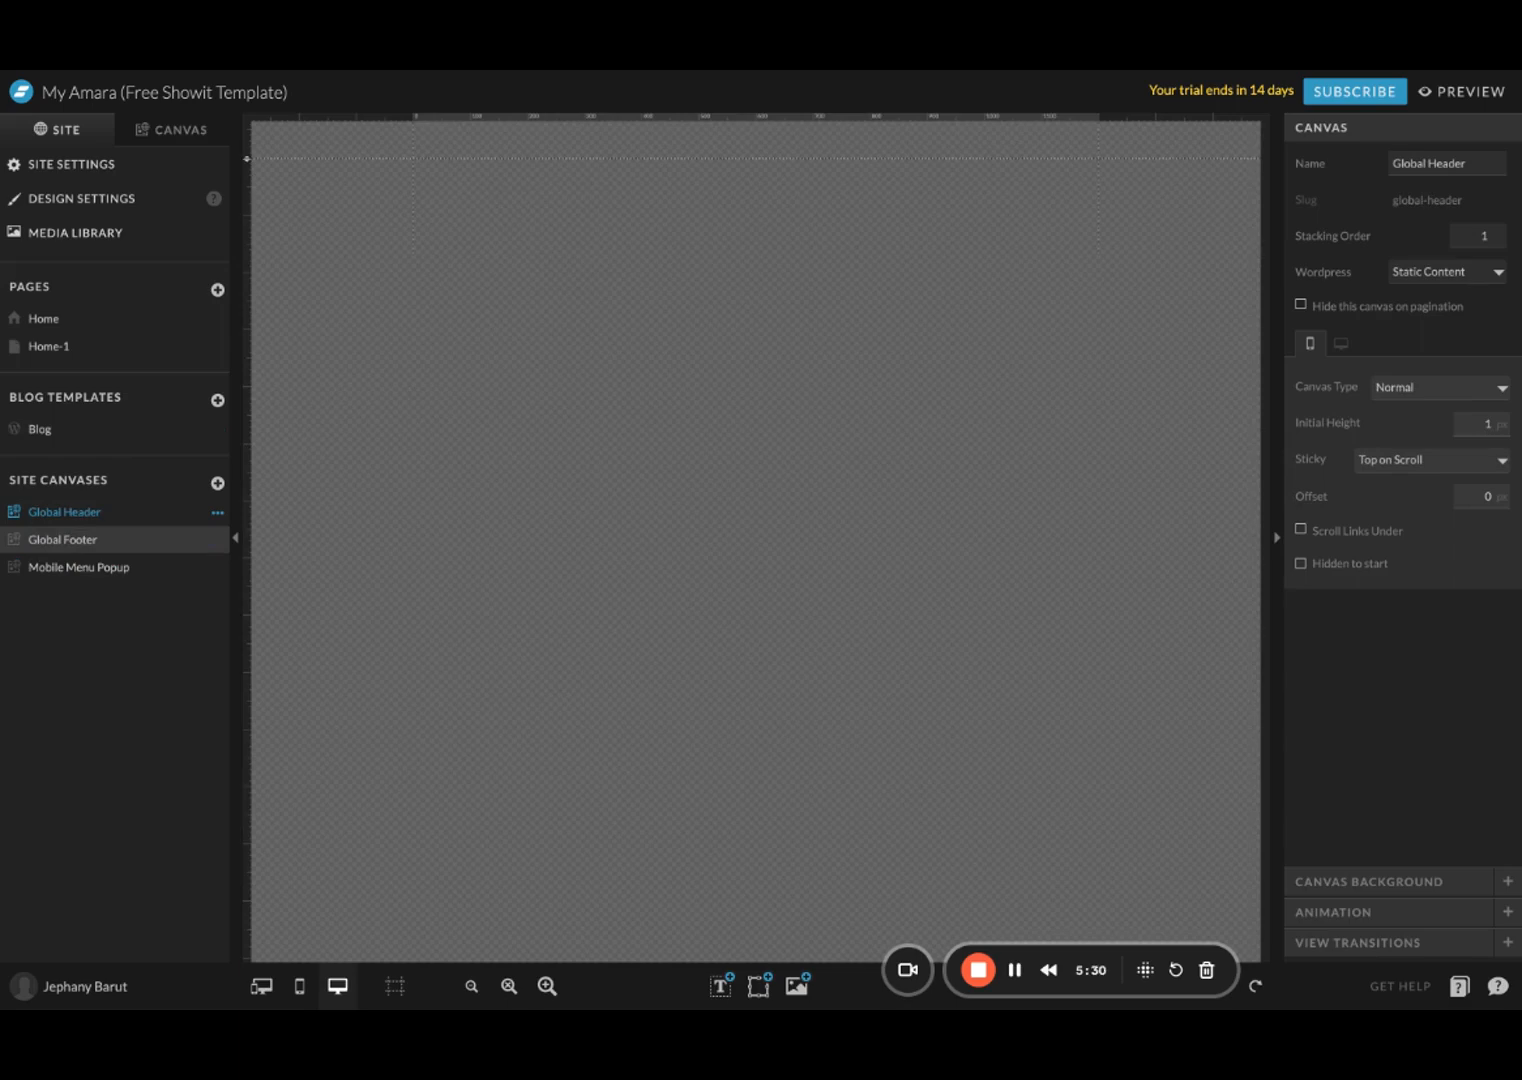
{"action": "left_click", "coordinate": [72, 539]}
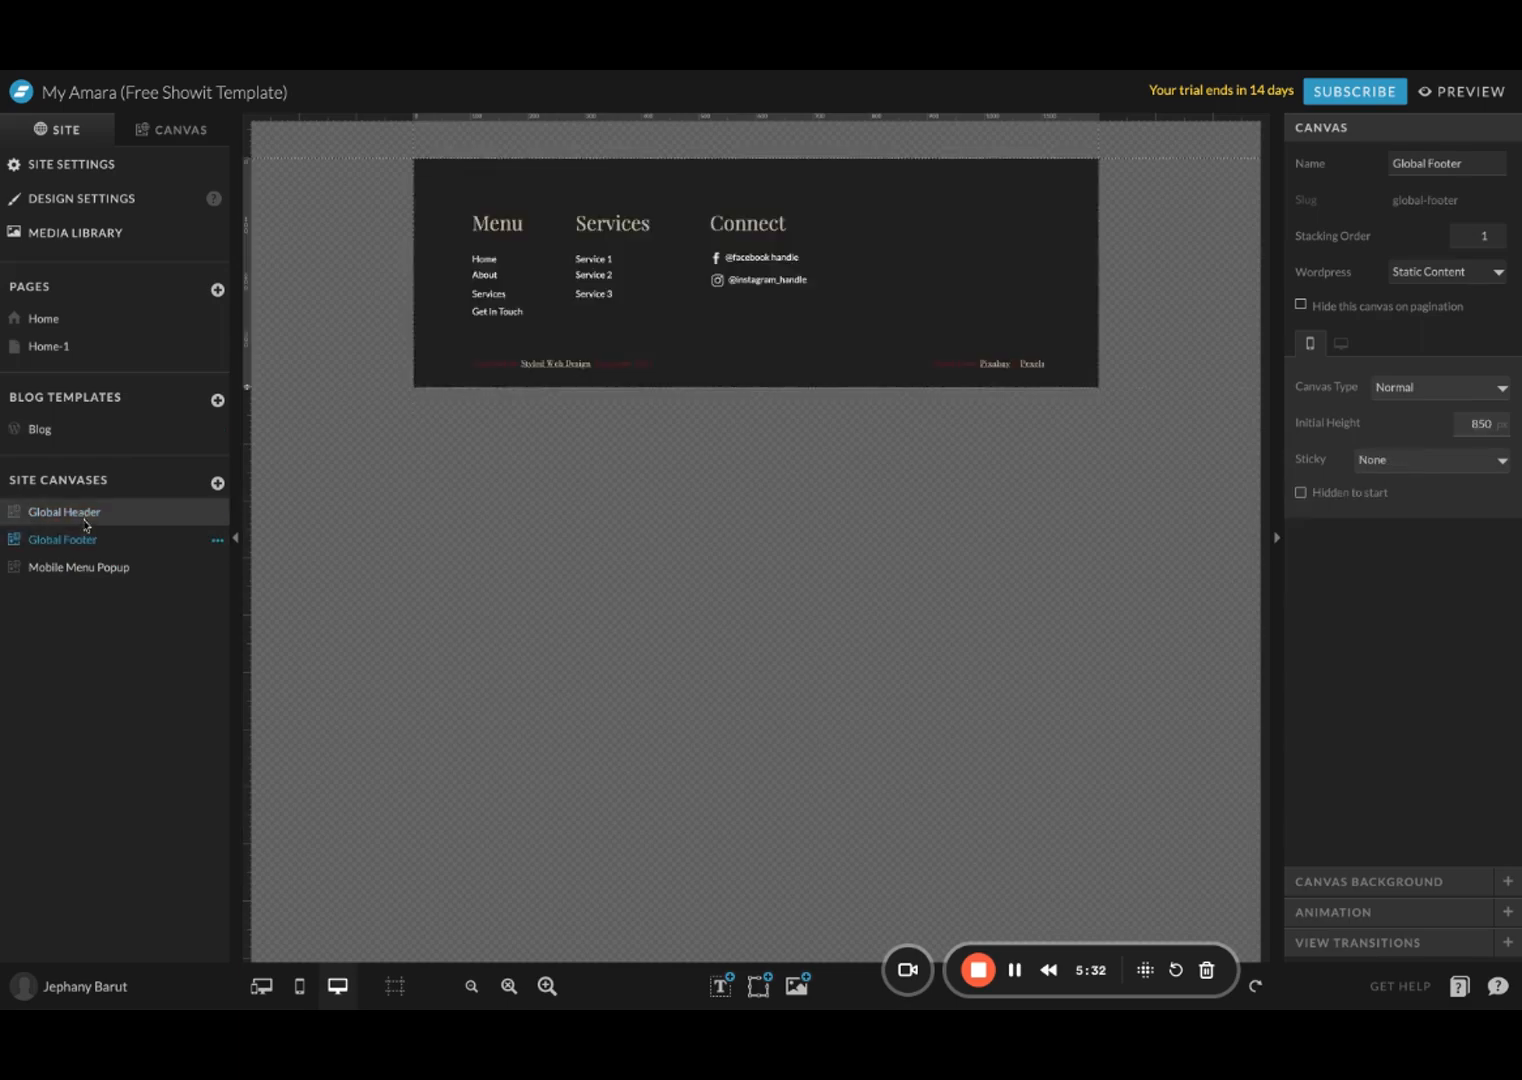
{"action": "left_click", "coordinate": [80, 511]}
{"action": "left_click", "coordinate": [75, 540]}
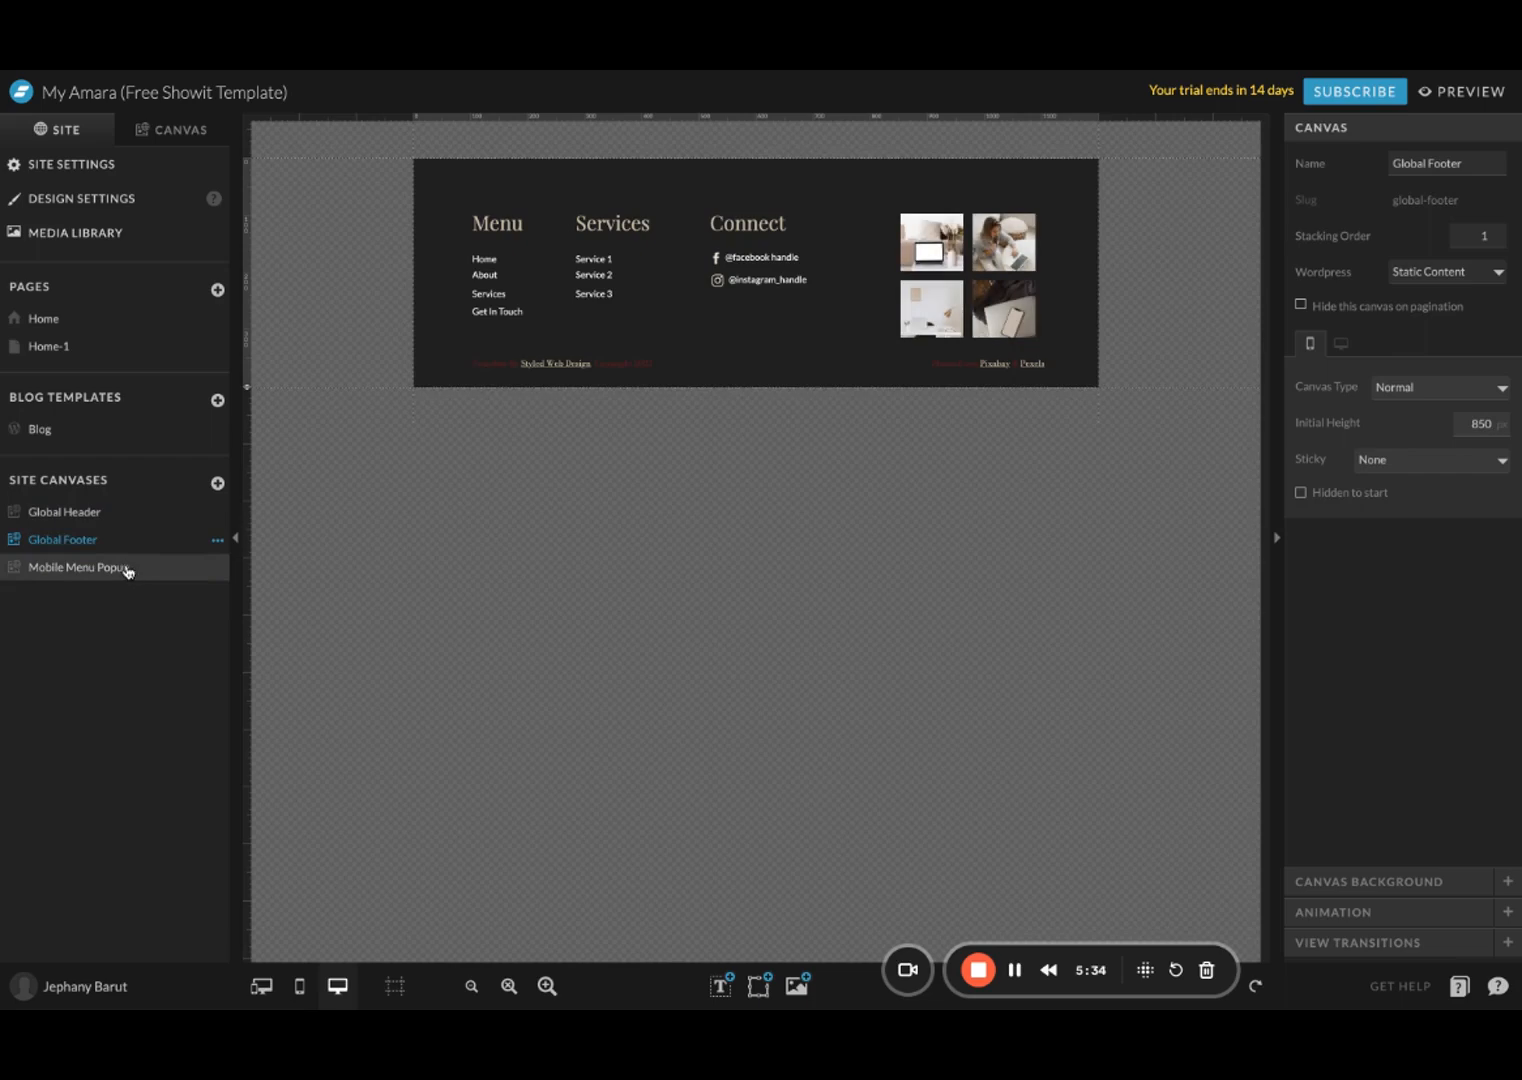
Step: Inspect the Home menu link in the Global Footer and the Mobile Menu Popup's canvas settings, and return to the footer
{"action": "left_click", "coordinate": [484, 260]}
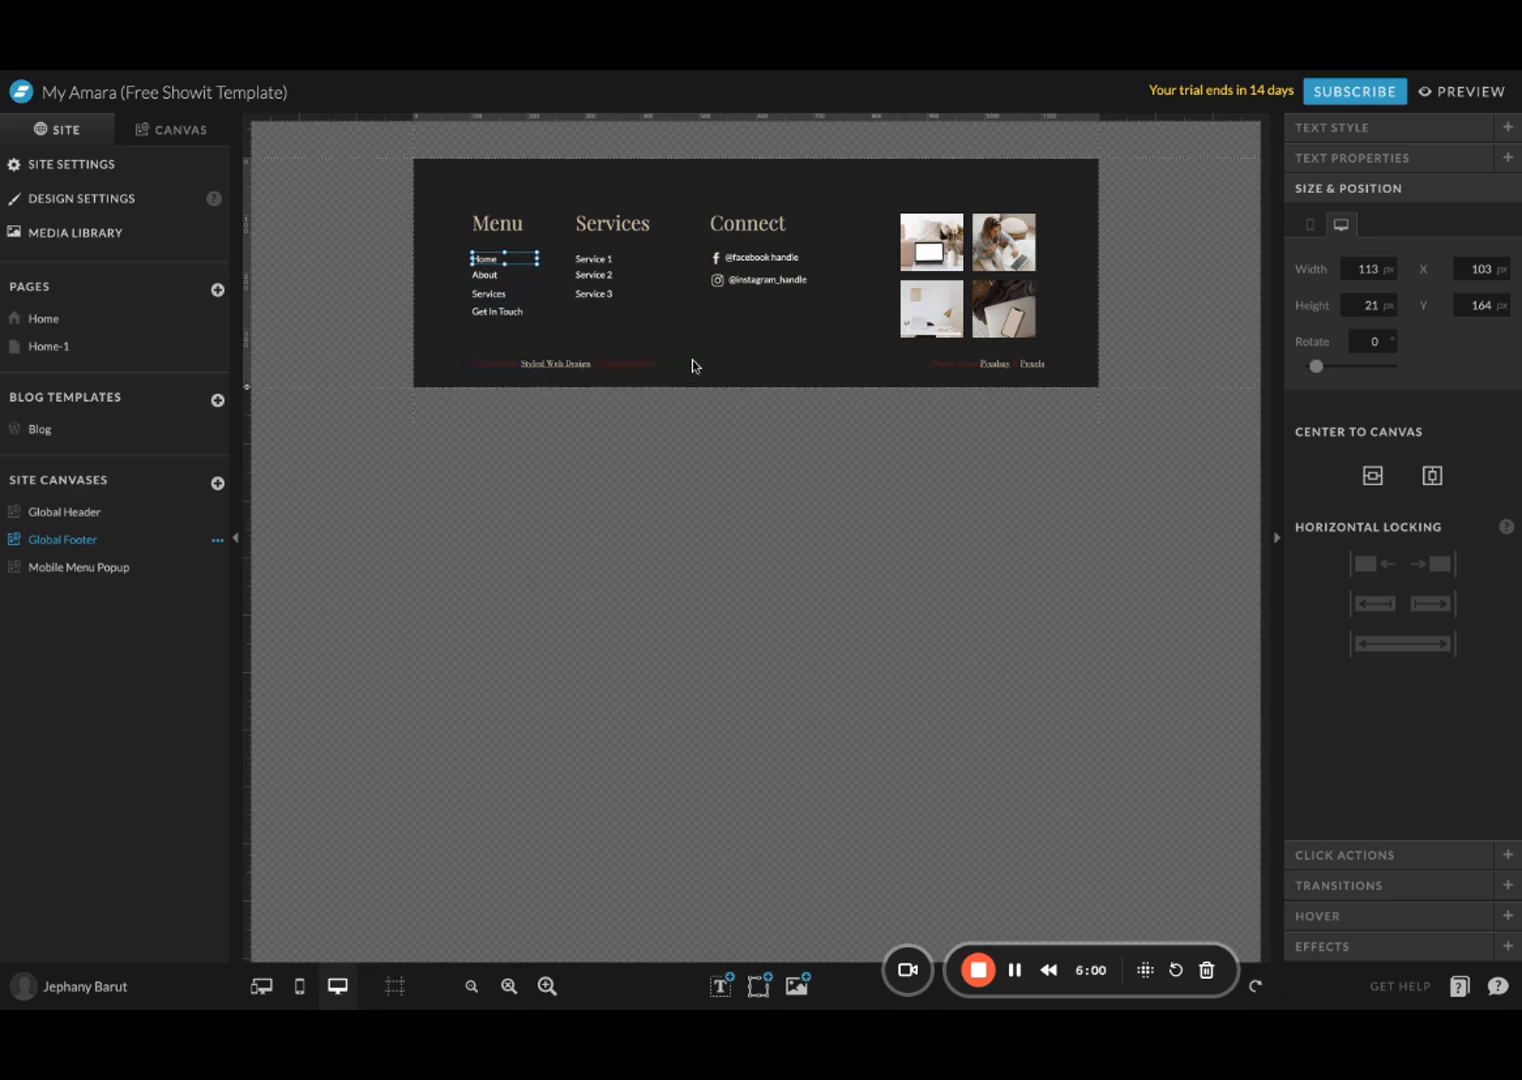
{"action": "left_click", "coordinate": [729, 357]}
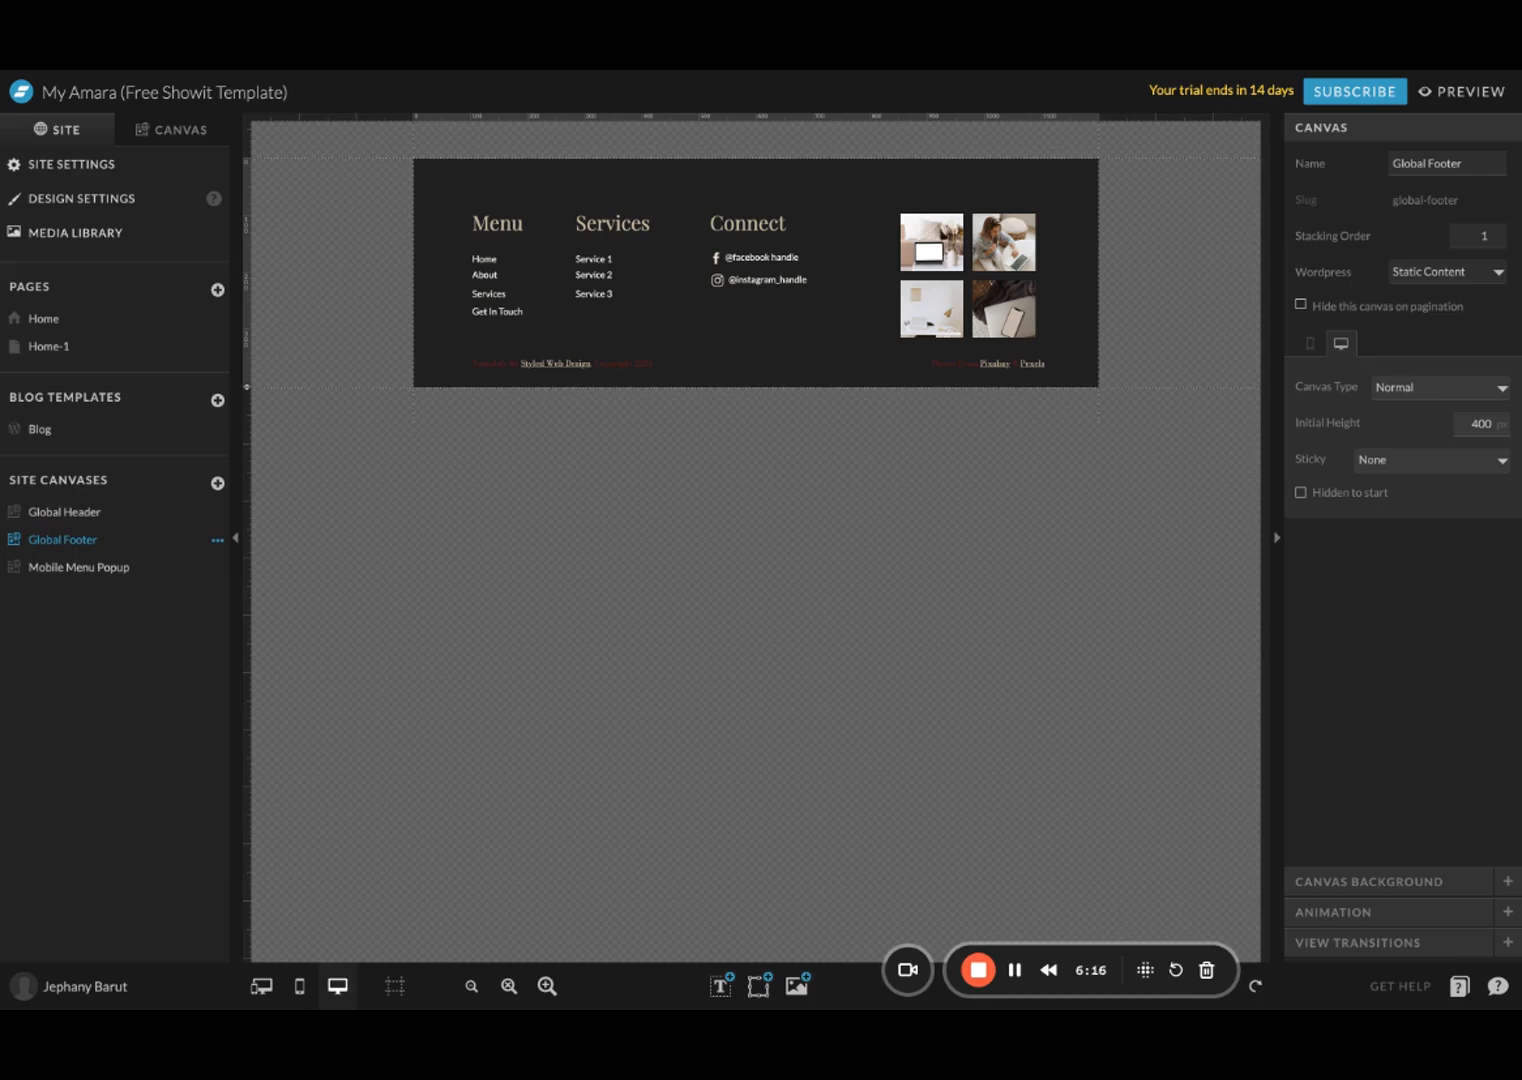
{"action": "left_click", "coordinate": [107, 568]}
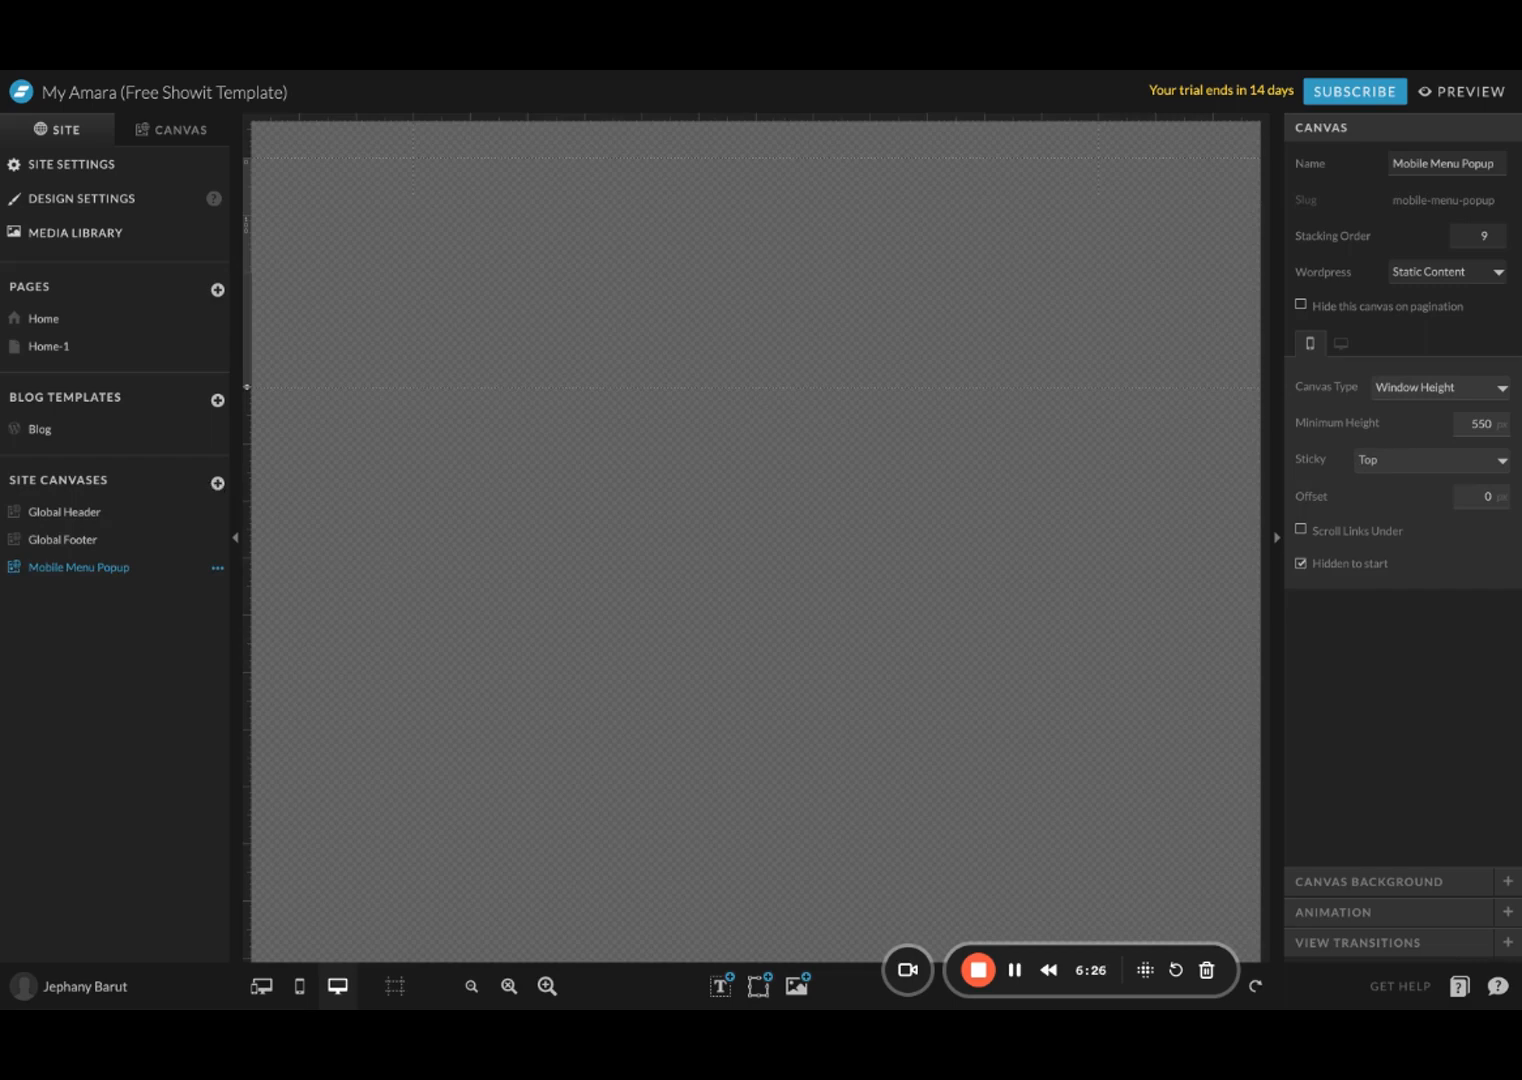
{"action": "left_click", "coordinate": [112, 544]}
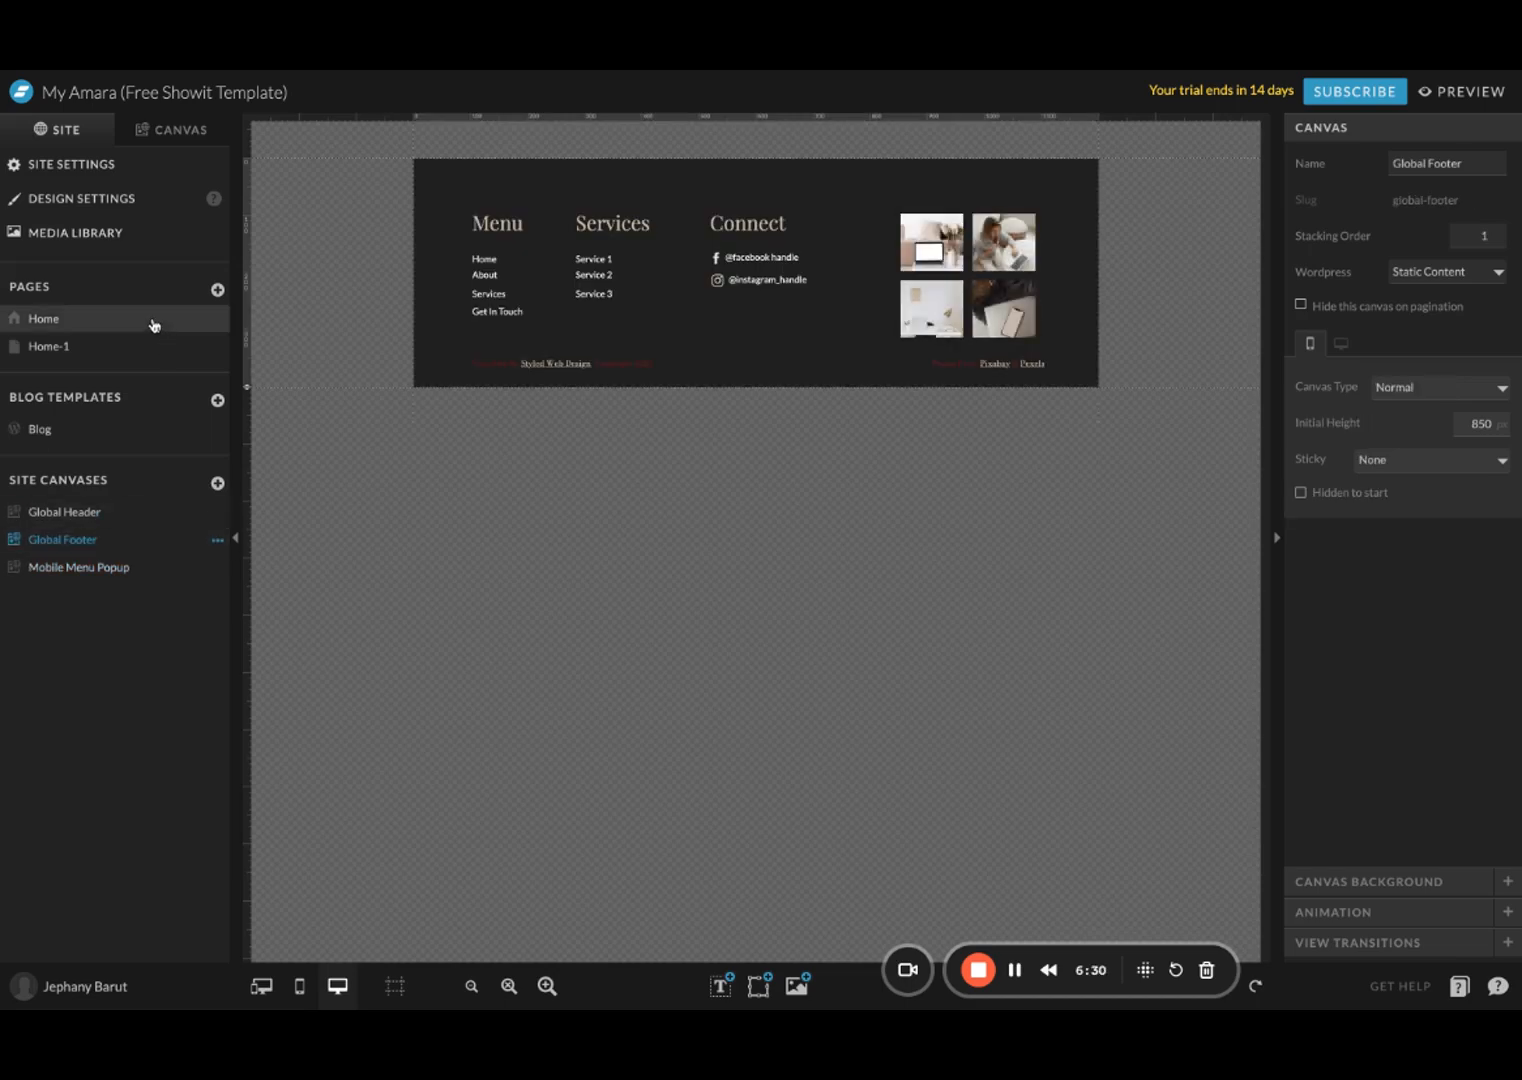
Step: Convert the Home page's Freebie Section into a site canvas and open it from the site canvases list
{"action": "left_click", "coordinate": [78, 323]}
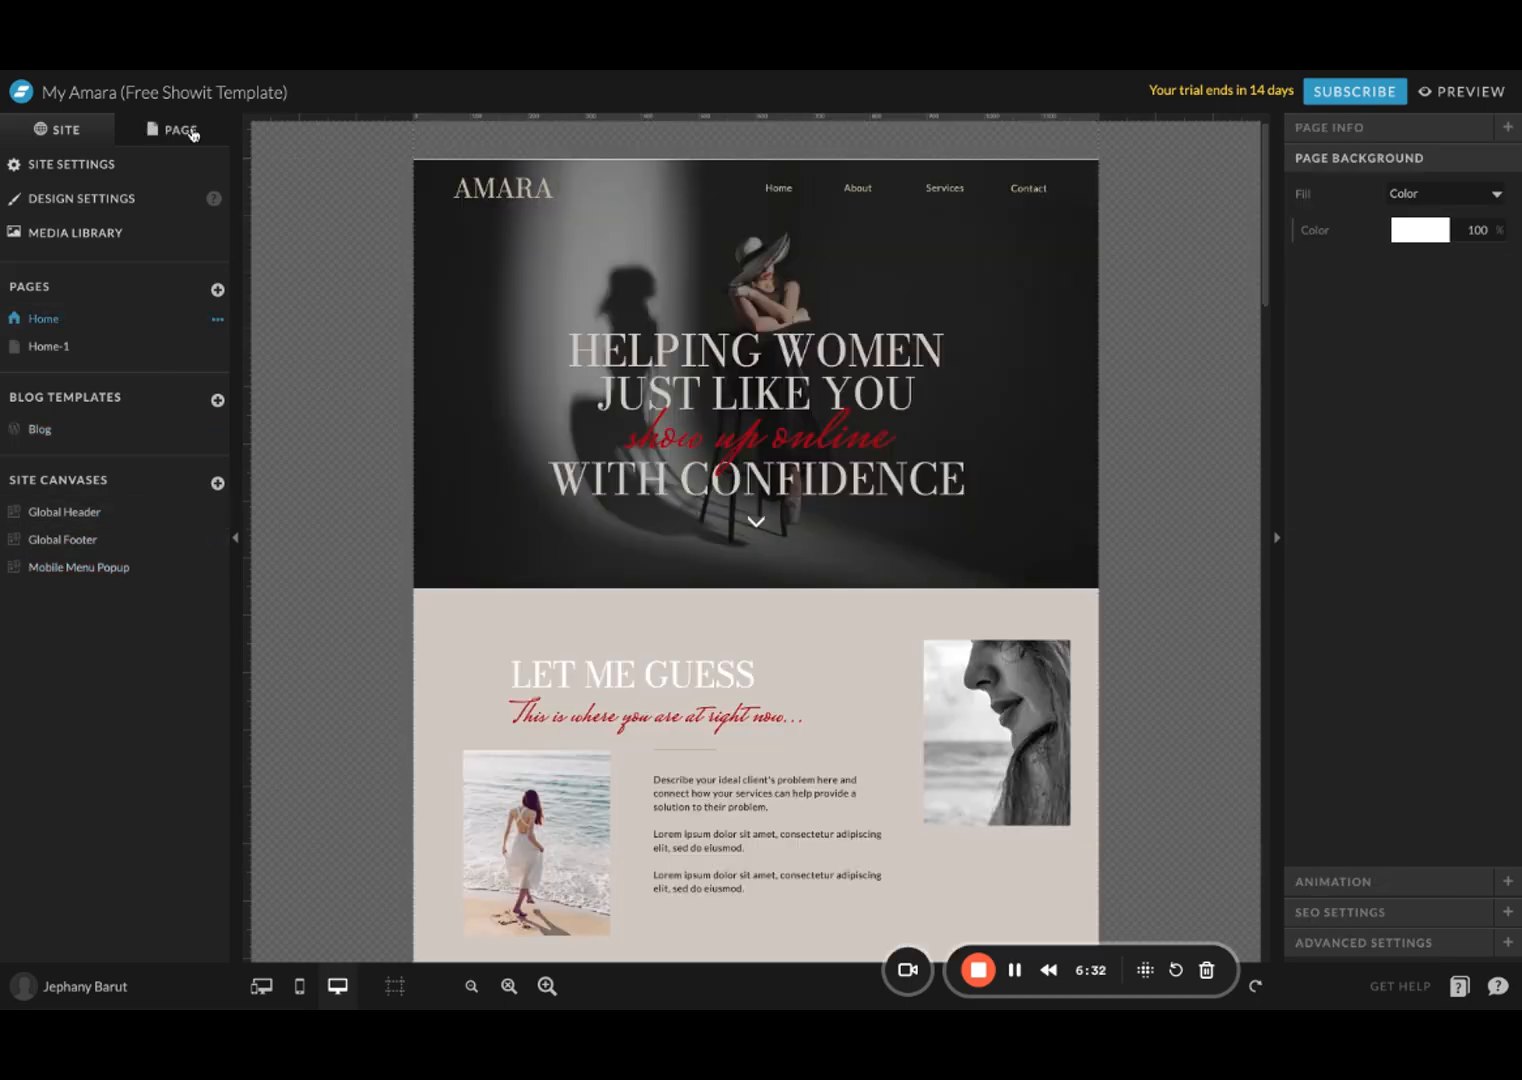
{"action": "left_click", "coordinate": [195, 133]}
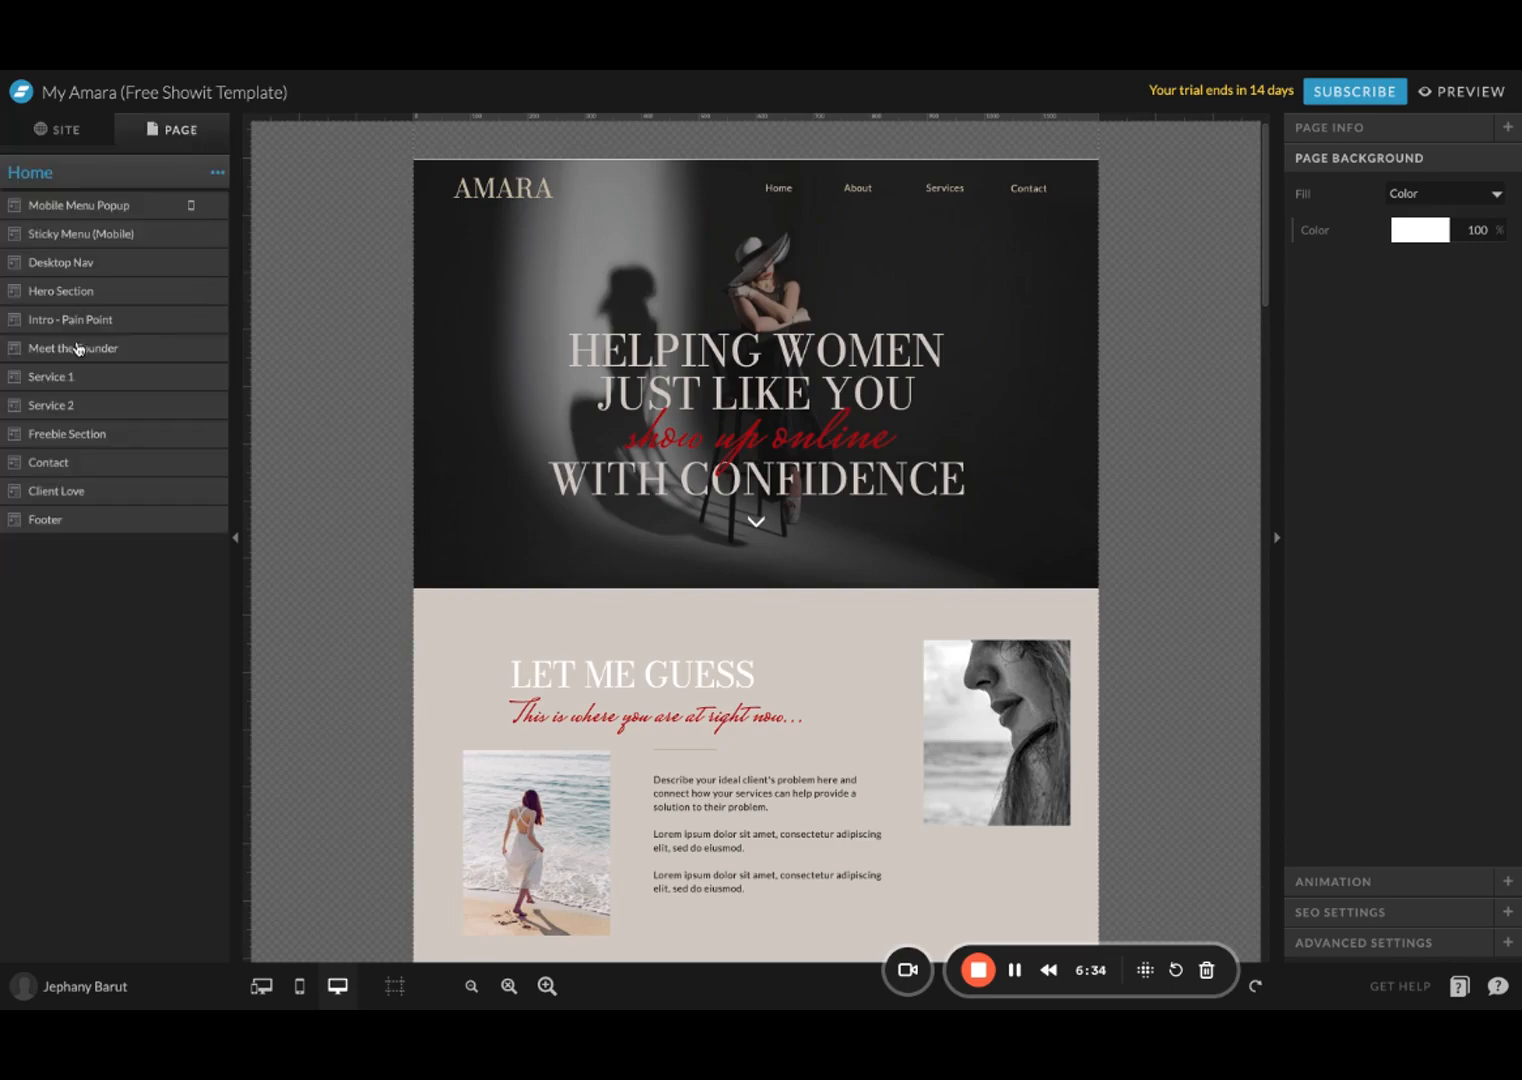
{"action": "left_click", "coordinate": [106, 436]}
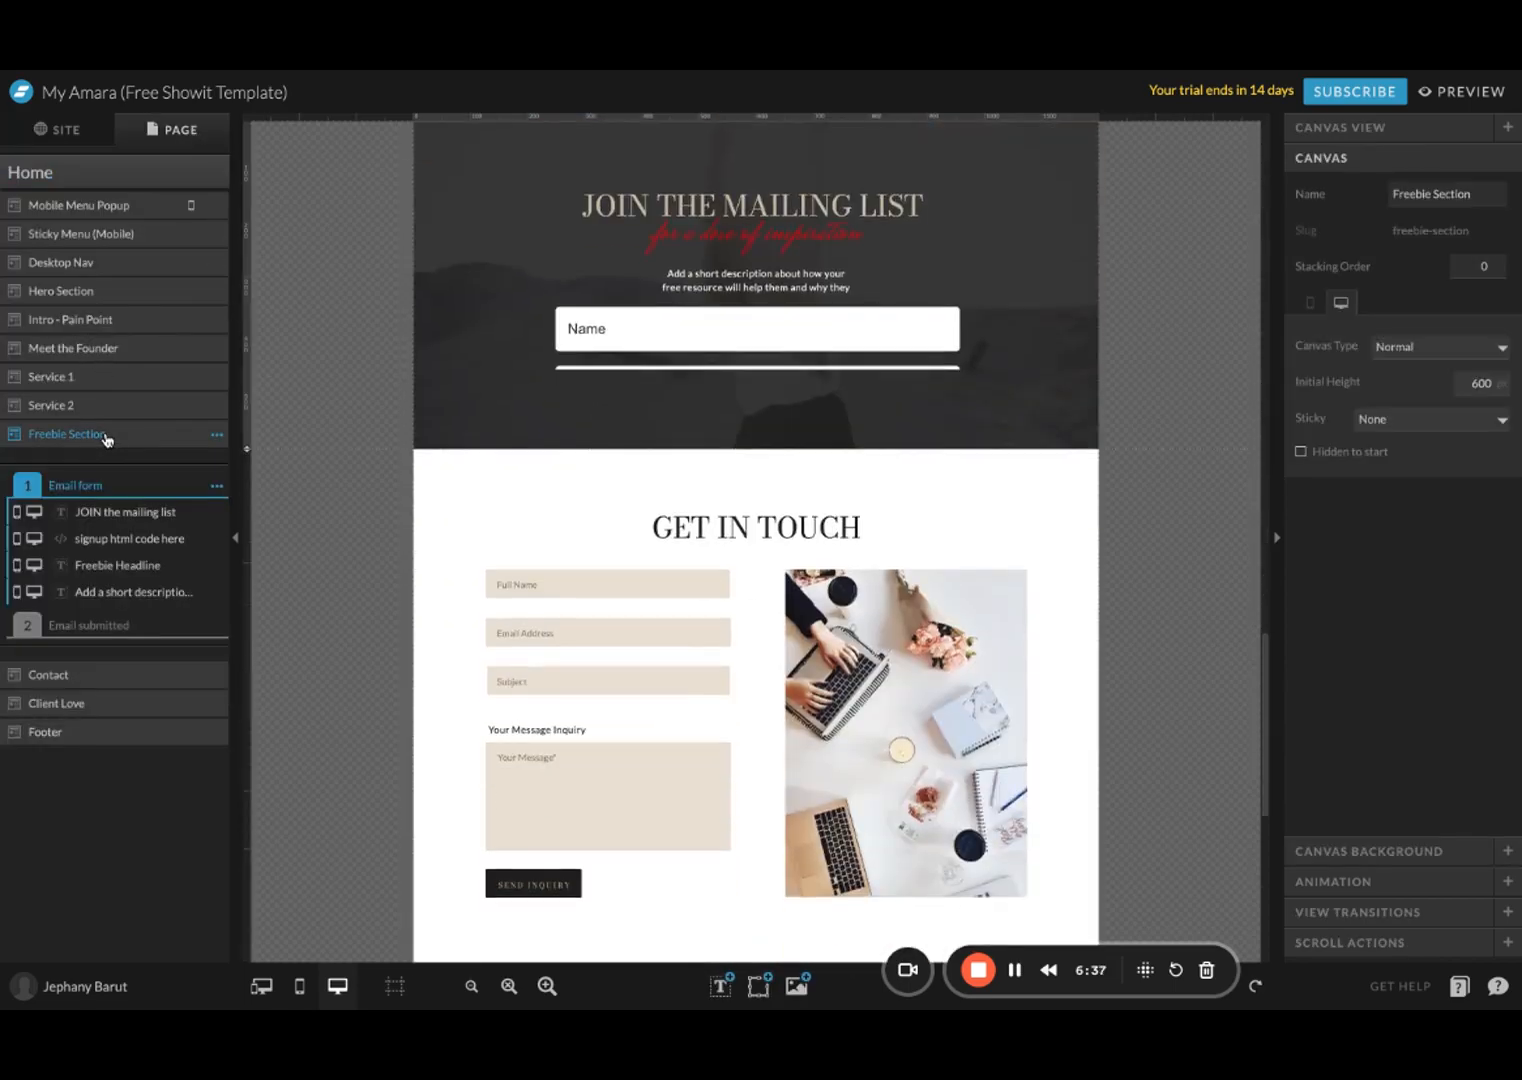
{"action": "left_click", "coordinate": [218, 435]}
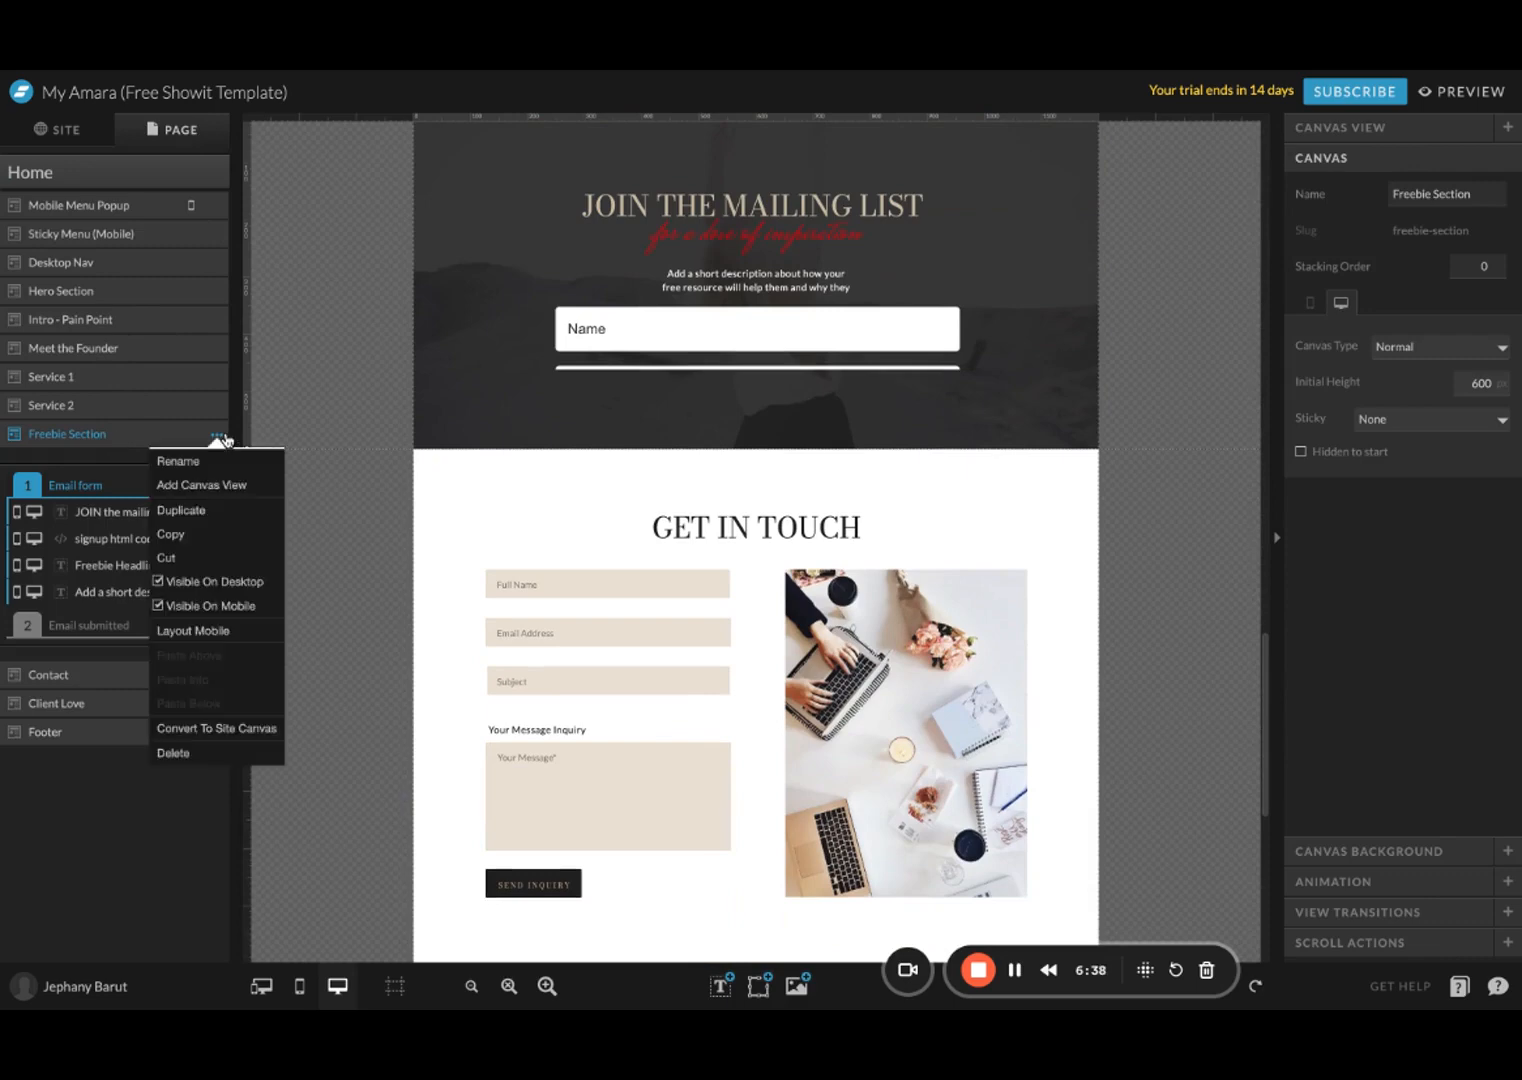
{"action": "left_click", "coordinate": [216, 728]}
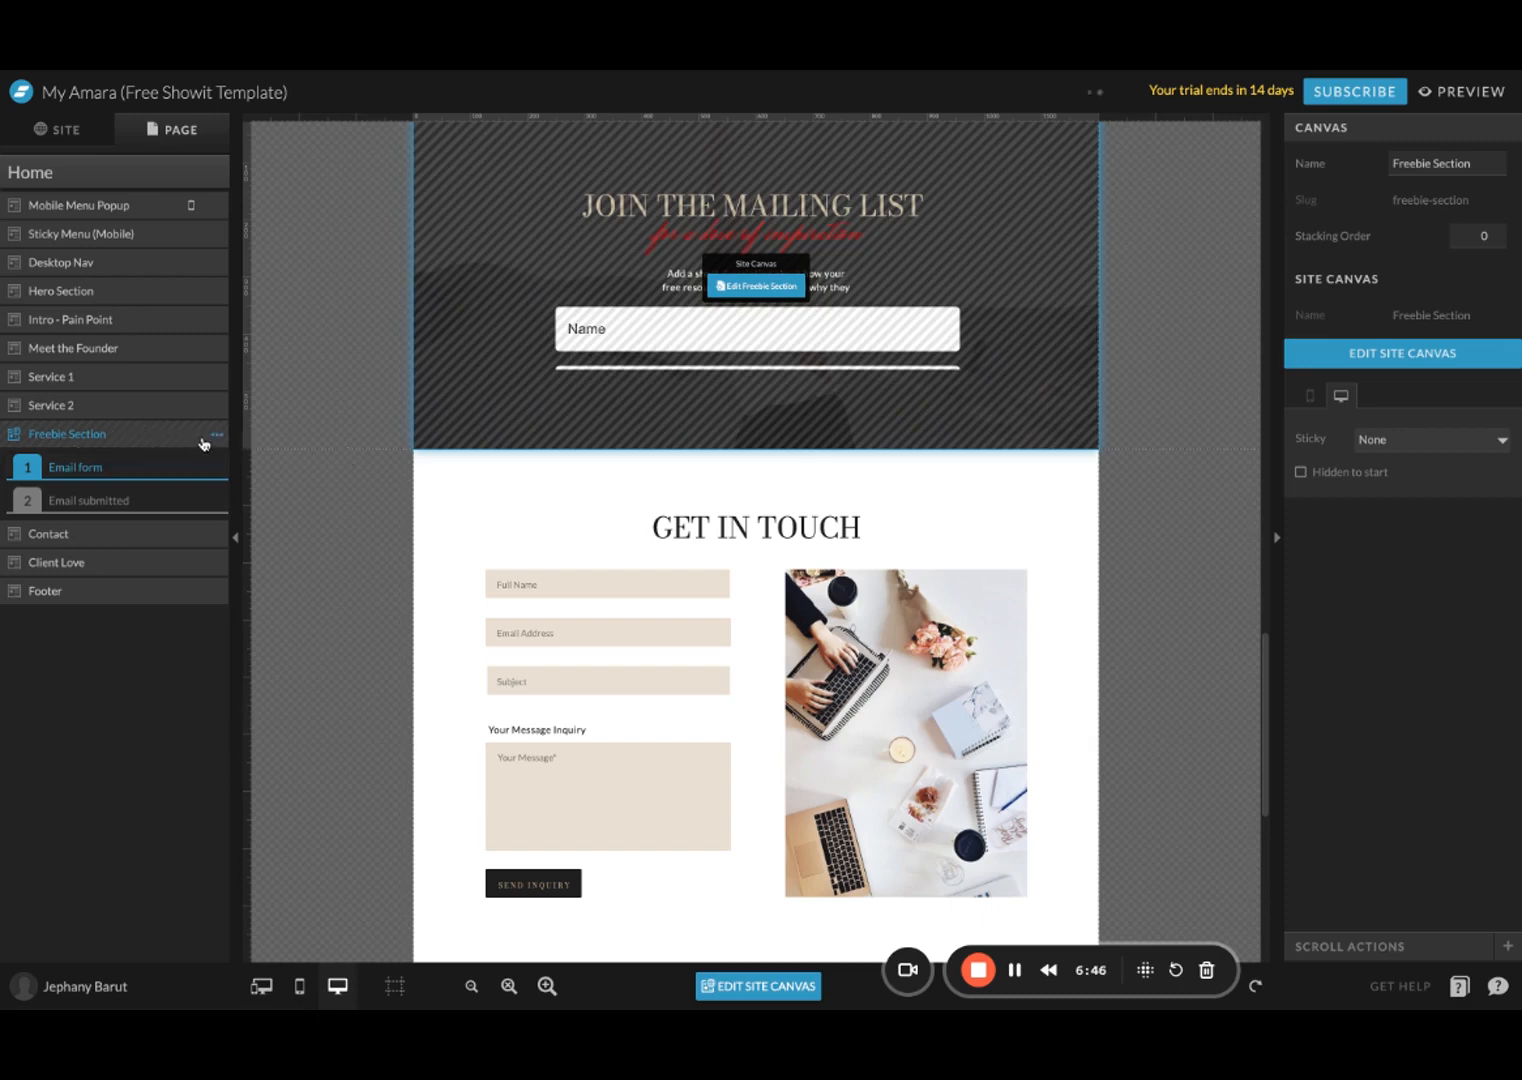
{"action": "left_click", "coordinate": [36, 134]}
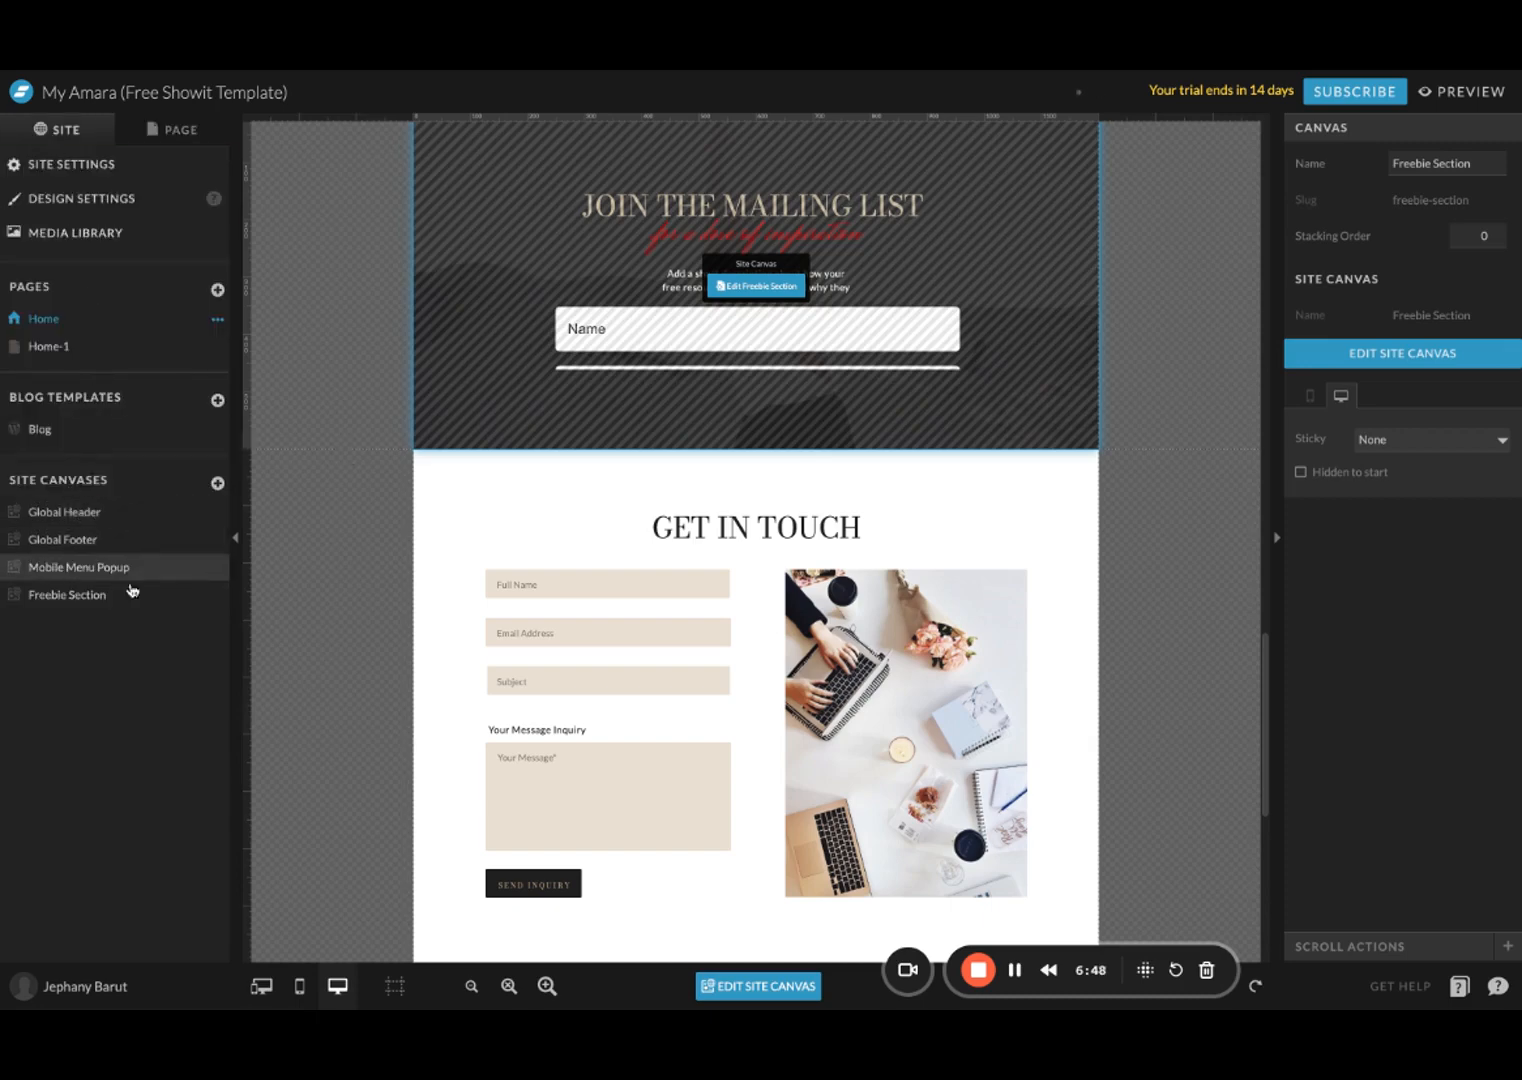
{"action": "left_click", "coordinate": [90, 596]}
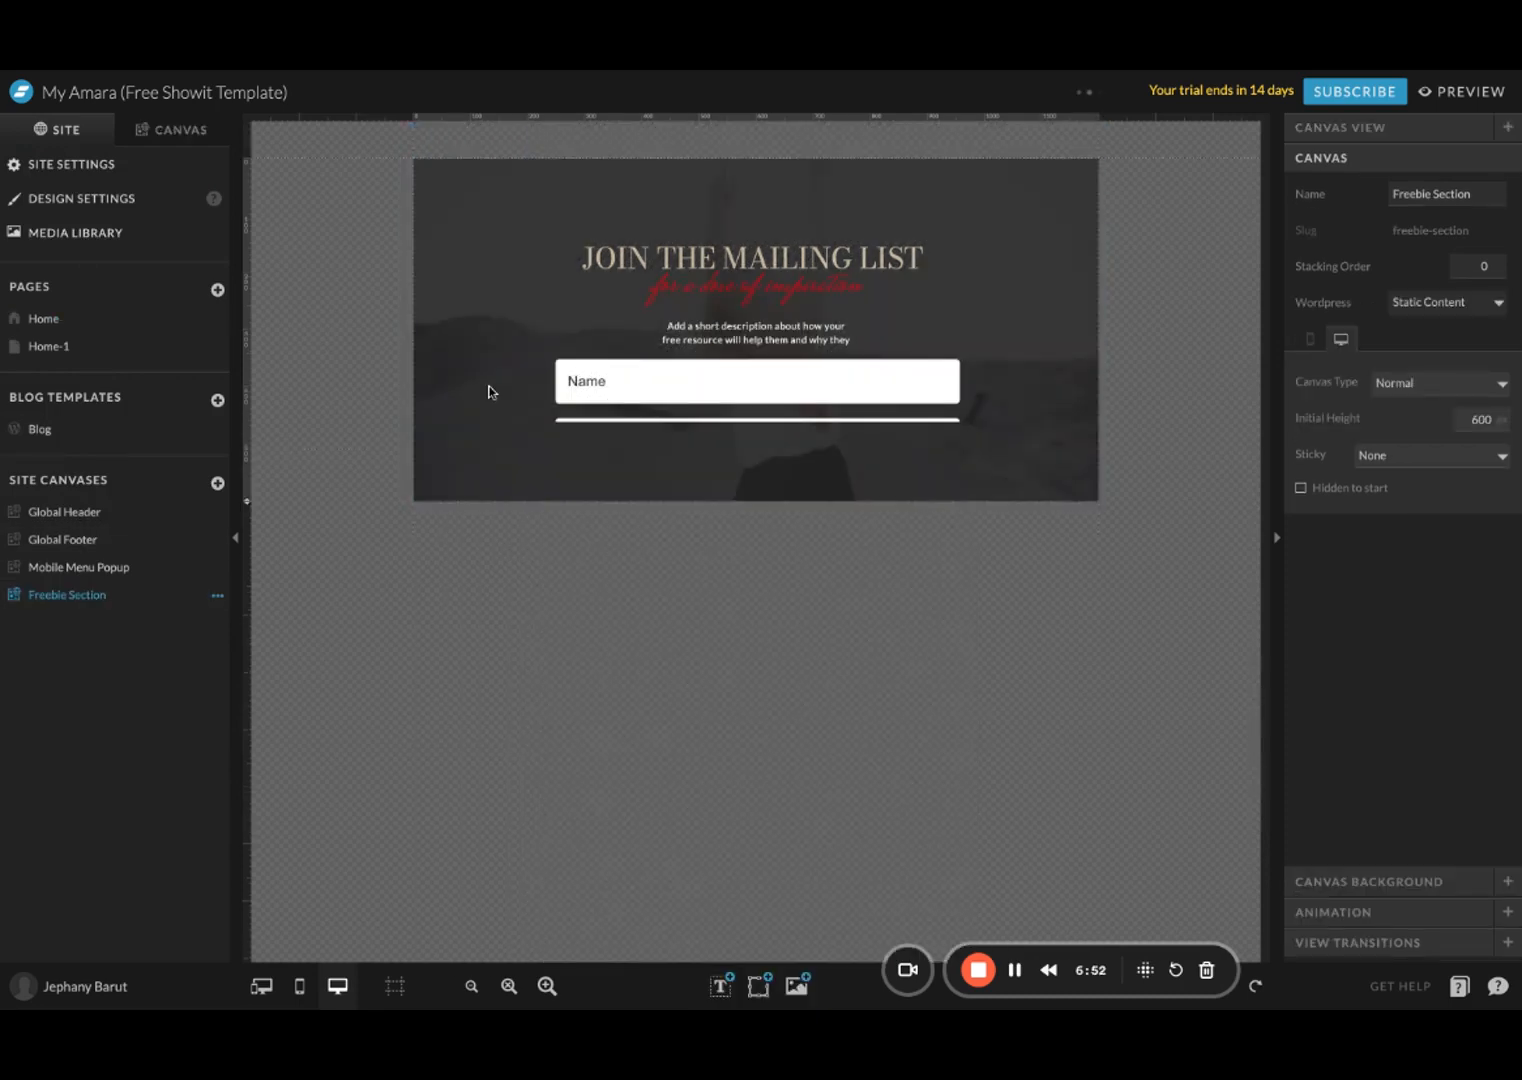
Step: Try to add the Freebie Section site canvas to the Home-1 page by choosing it directly from the page's options
{"action": "left_click", "coordinate": [100, 323]}
{"action": "left_click", "coordinate": [104, 347]}
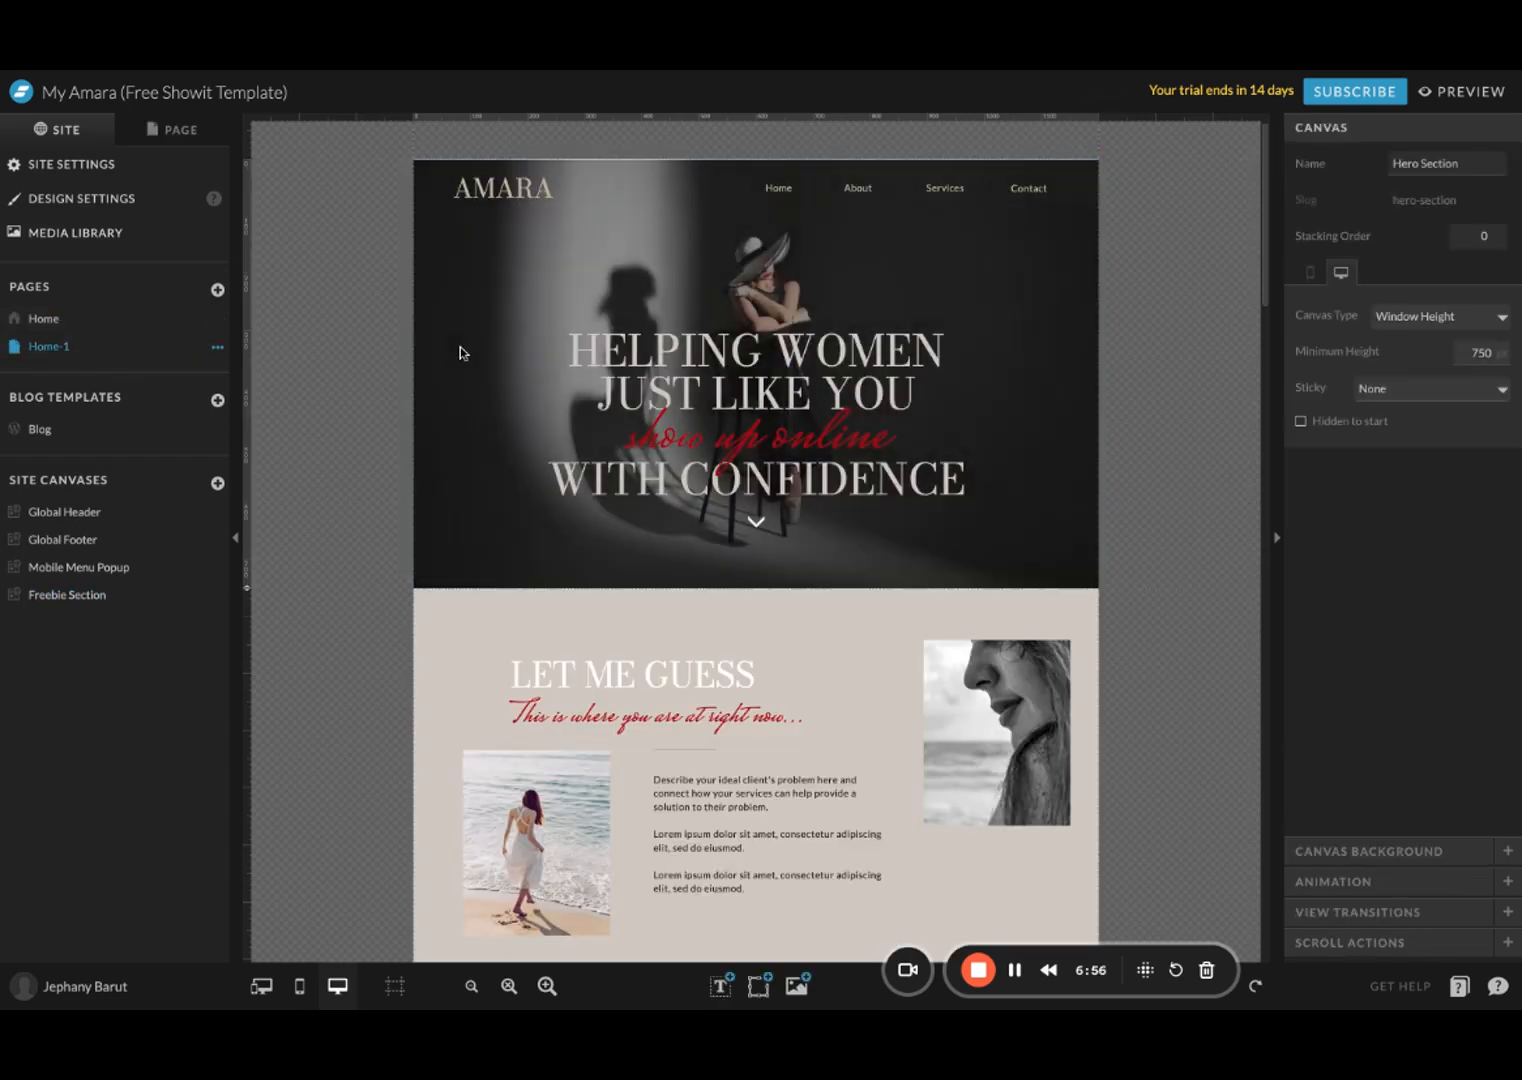
{"action": "left_click", "coordinate": [185, 133]}
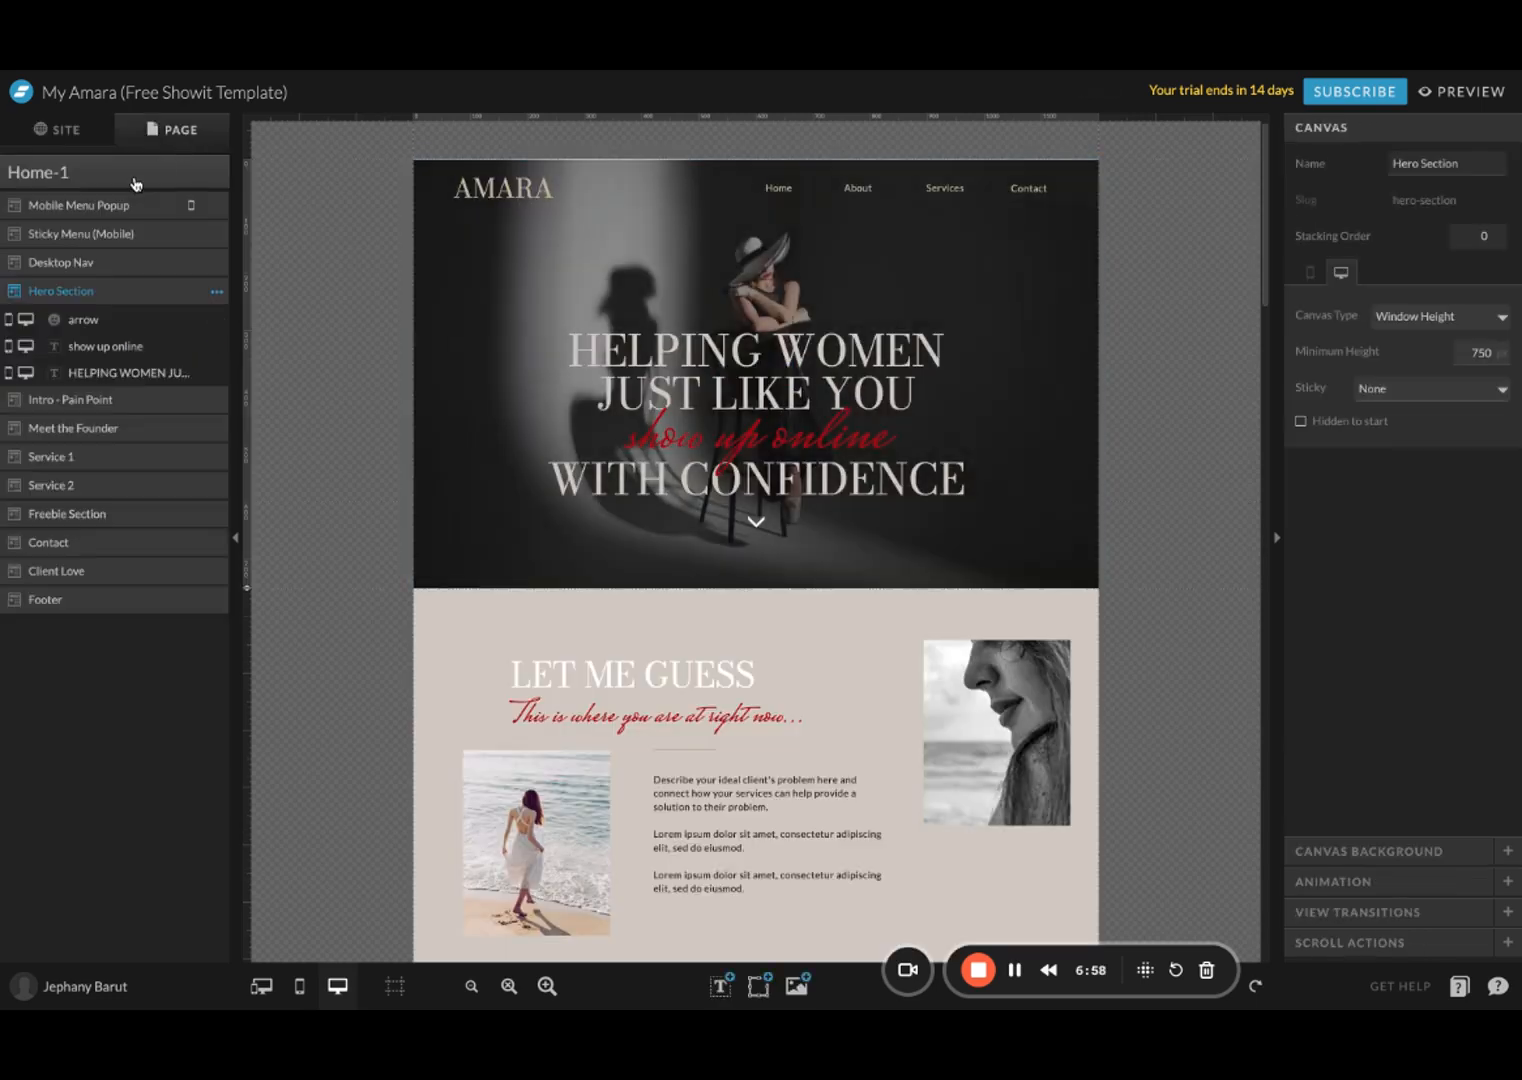
{"action": "left_click", "coordinate": [137, 184]}
{"action": "left_click", "coordinate": [217, 173]}
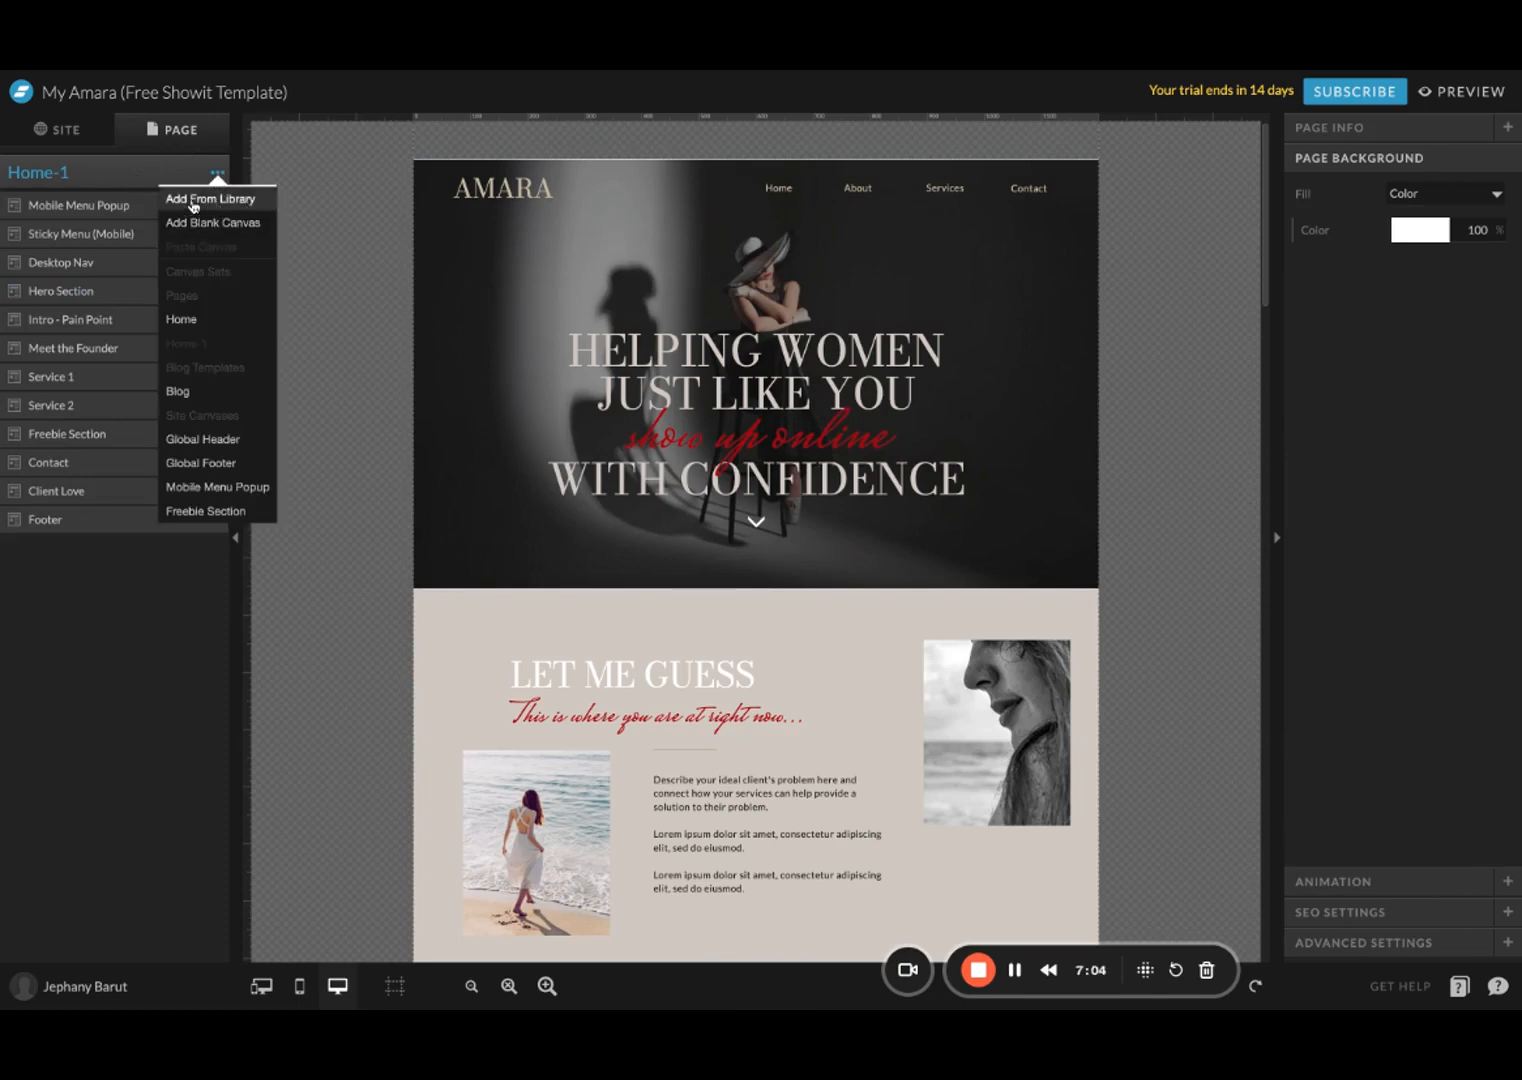
{"action": "left_click", "coordinate": [217, 512]}
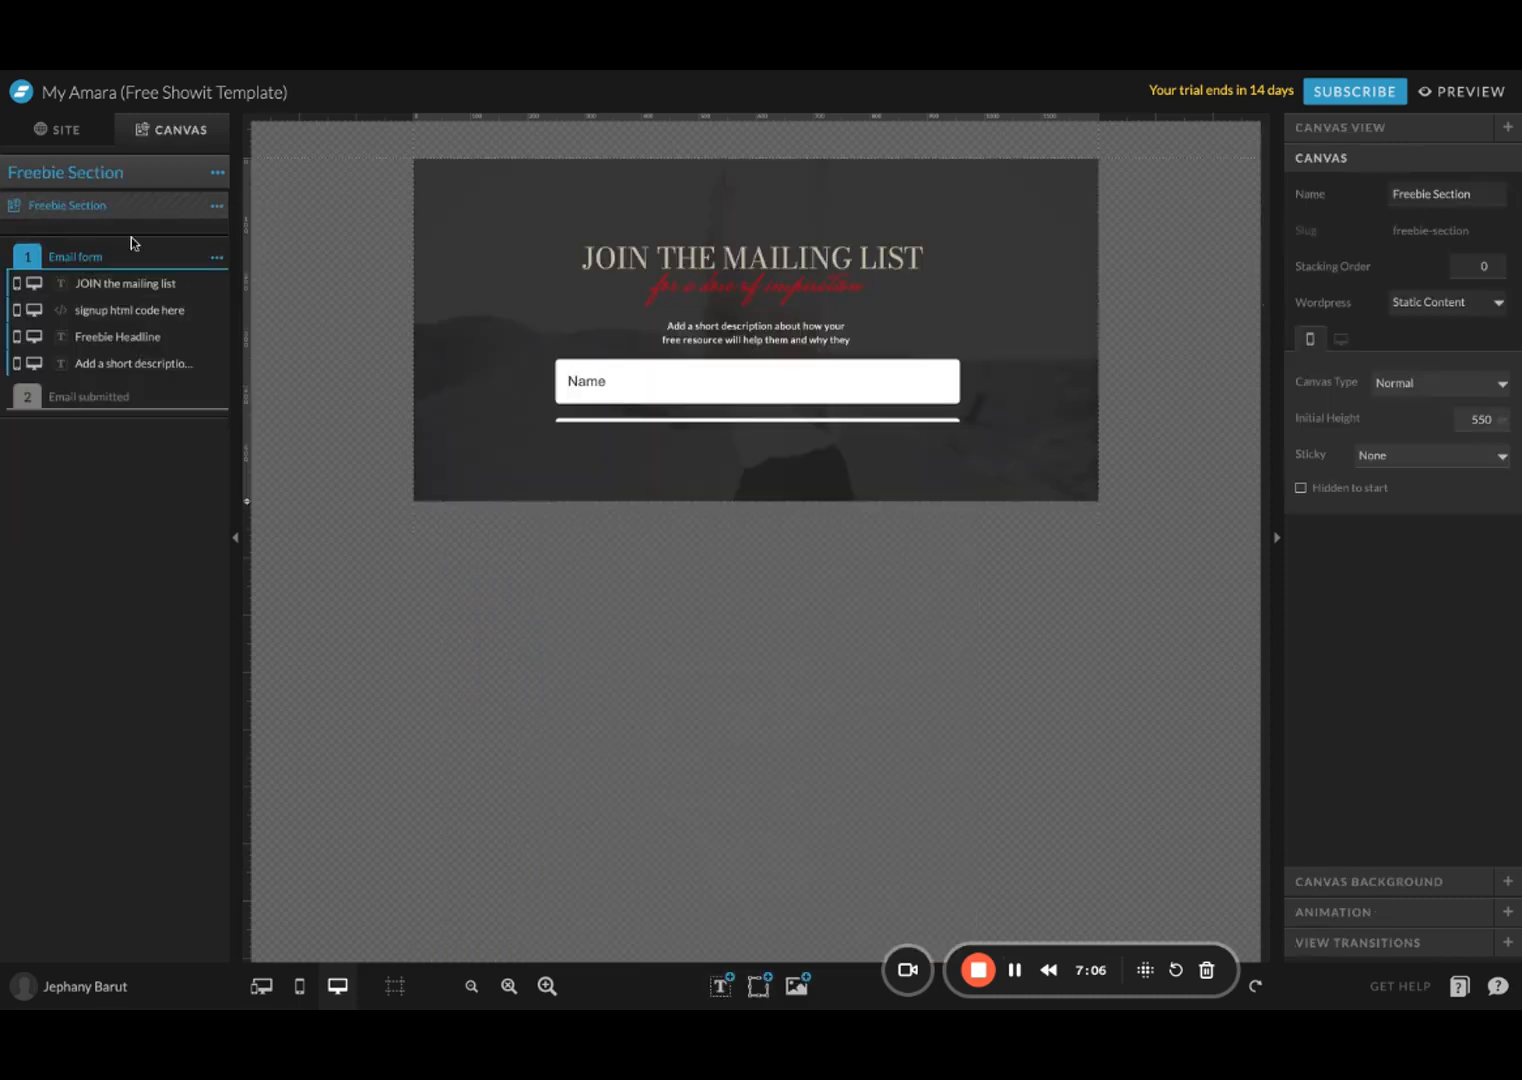
Step: Add the Freebie Section site canvas from the current site to the Home-1 page
{"action": "left_click", "coordinate": [45, 132]}
{"action": "left_click", "coordinate": [101, 350]}
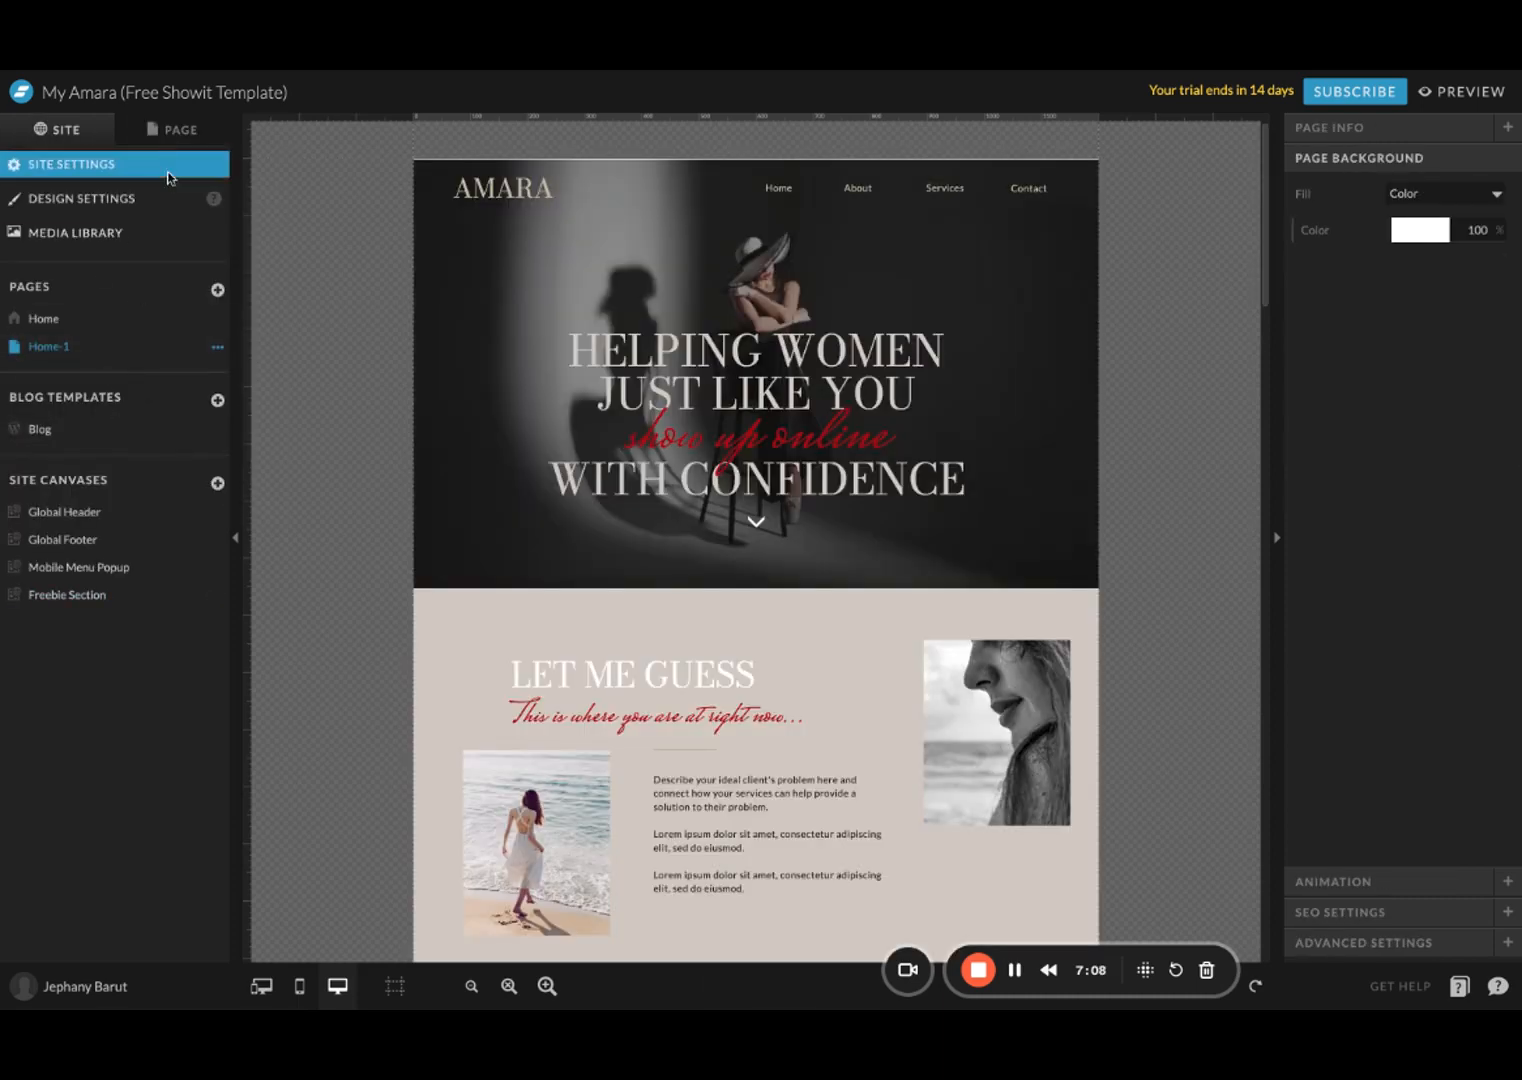
{"action": "left_click", "coordinate": [176, 134]}
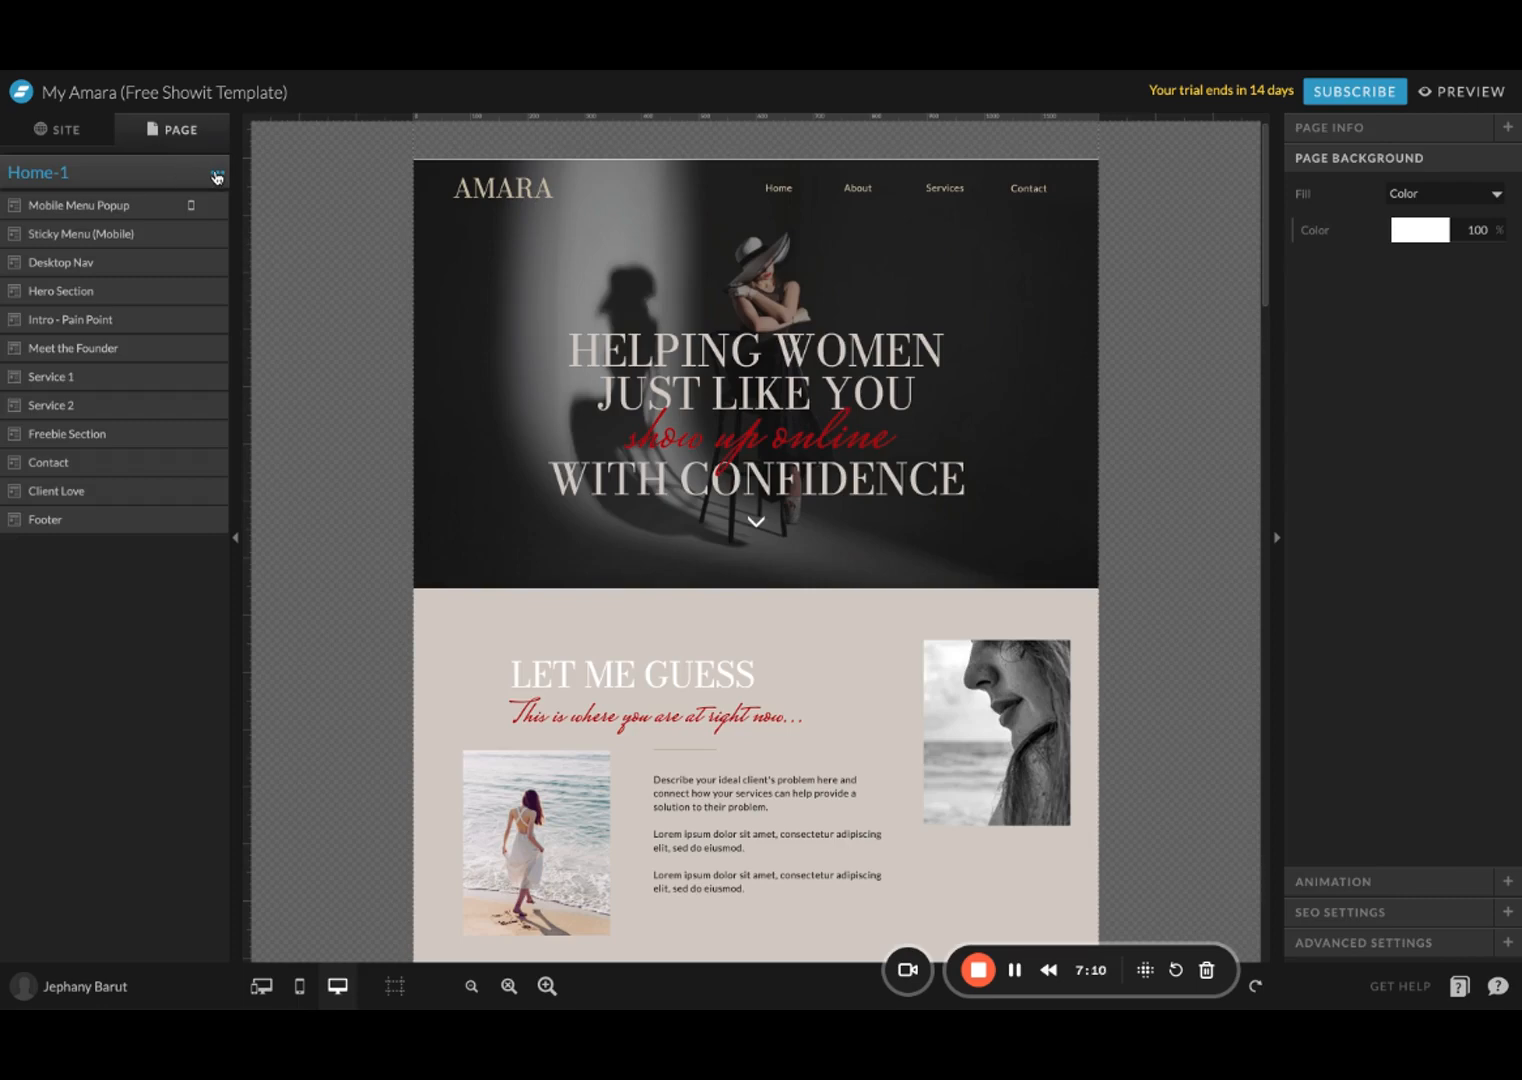
{"action": "left_click", "coordinate": [217, 172]}
{"action": "left_click", "coordinate": [226, 199]}
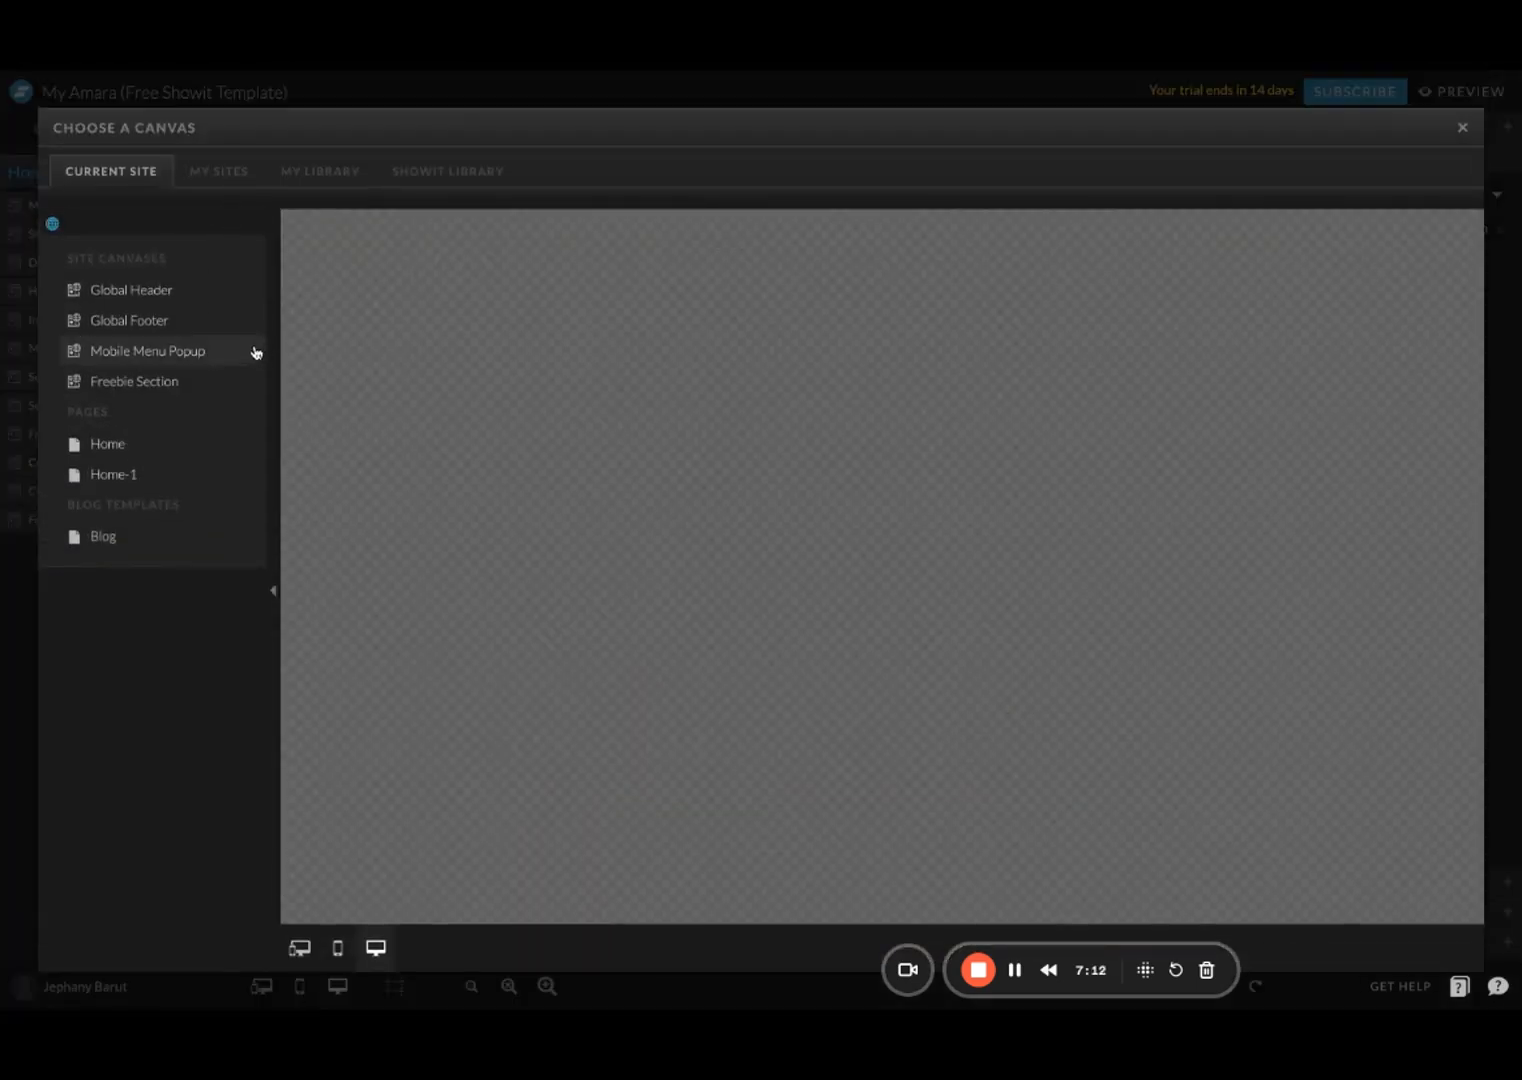
{"action": "left_click", "coordinate": [127, 384]}
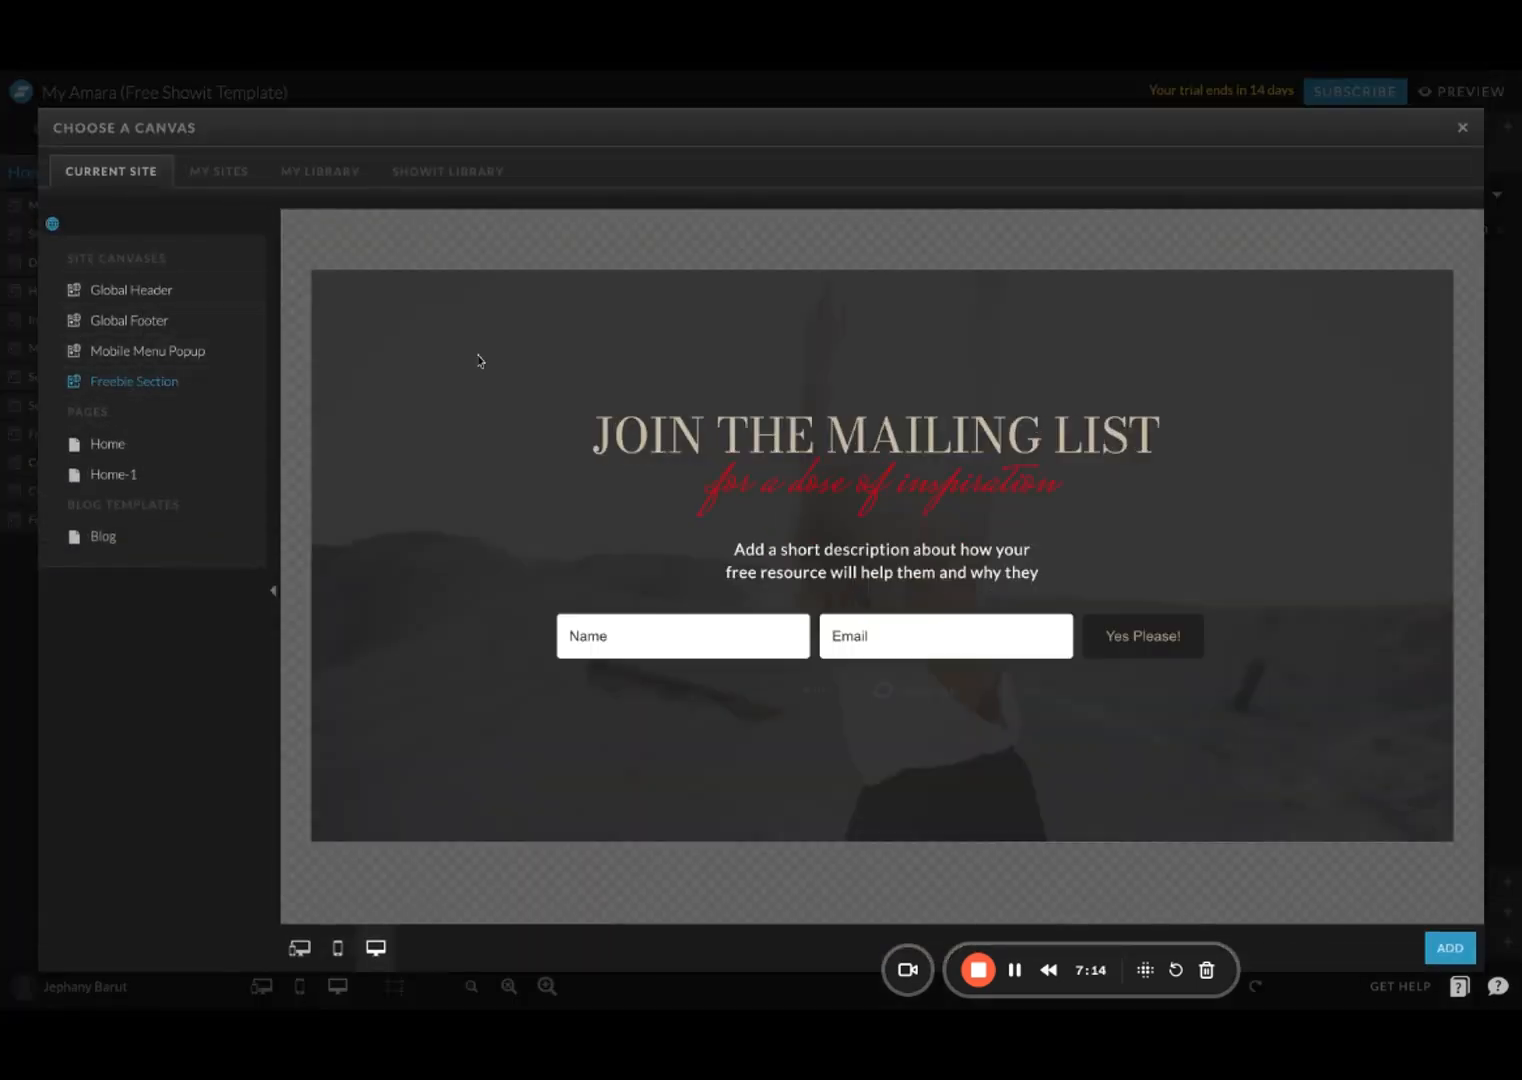
{"action": "left_click", "coordinate": [1452, 950]}
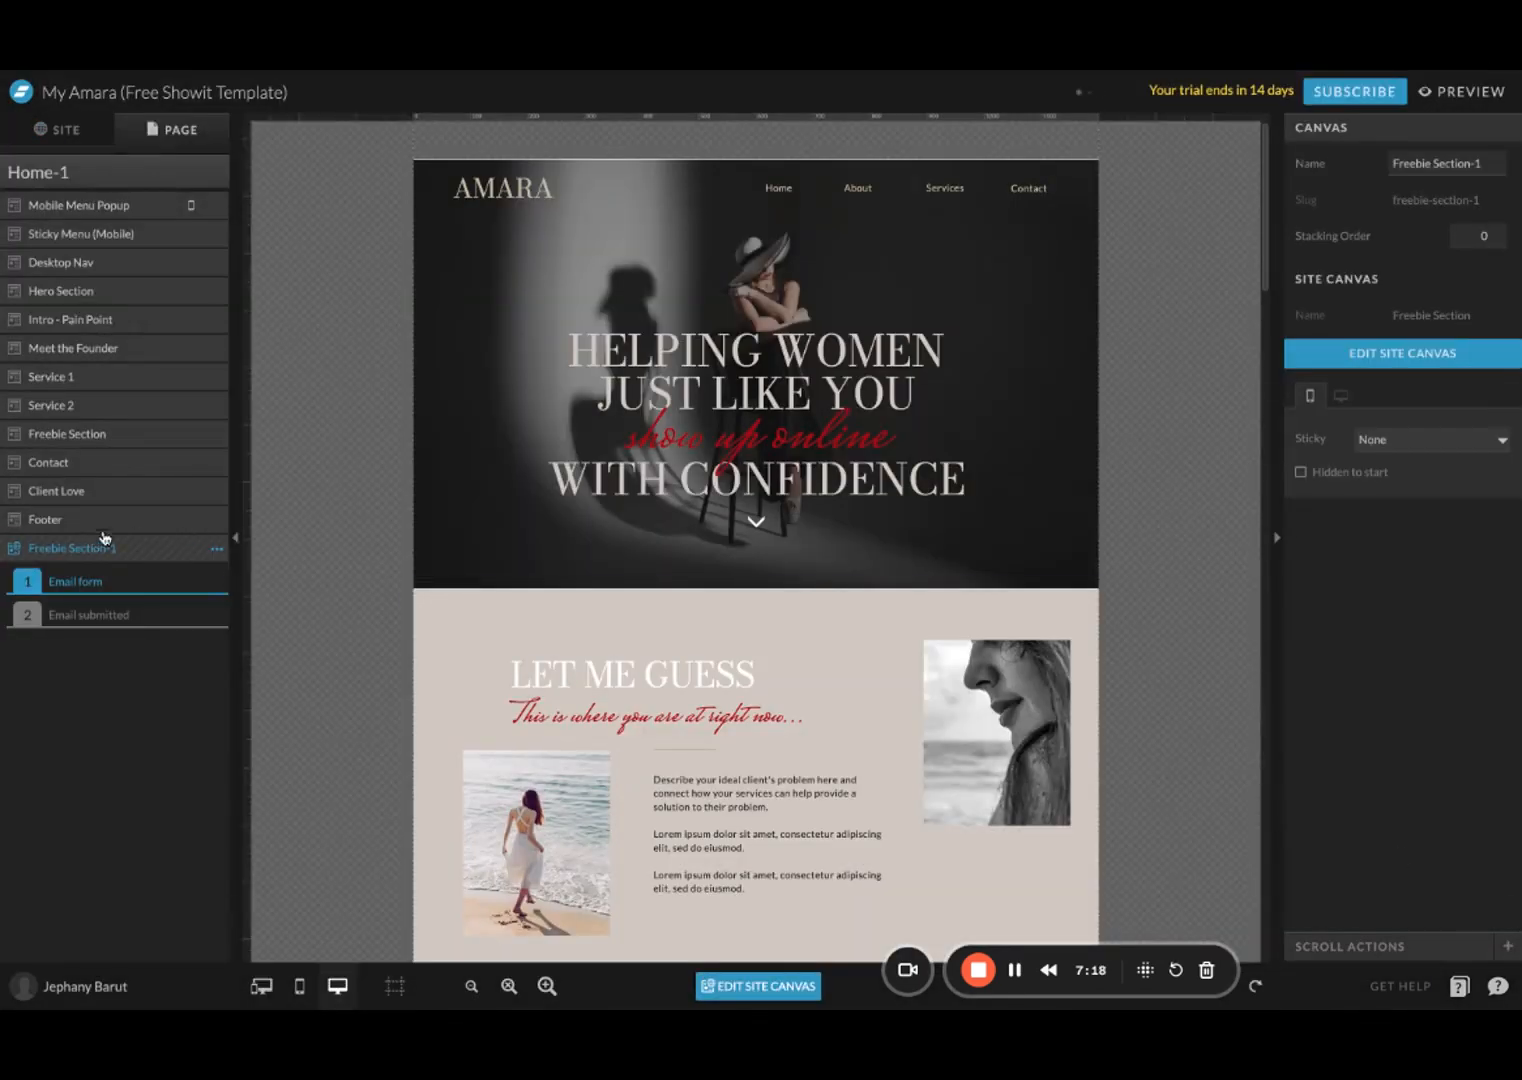
Step: Open the Home page's canvas list and compare the Mobile Menu Popup and Hero Section canvases
{"action": "left_click", "coordinate": [52, 127]}
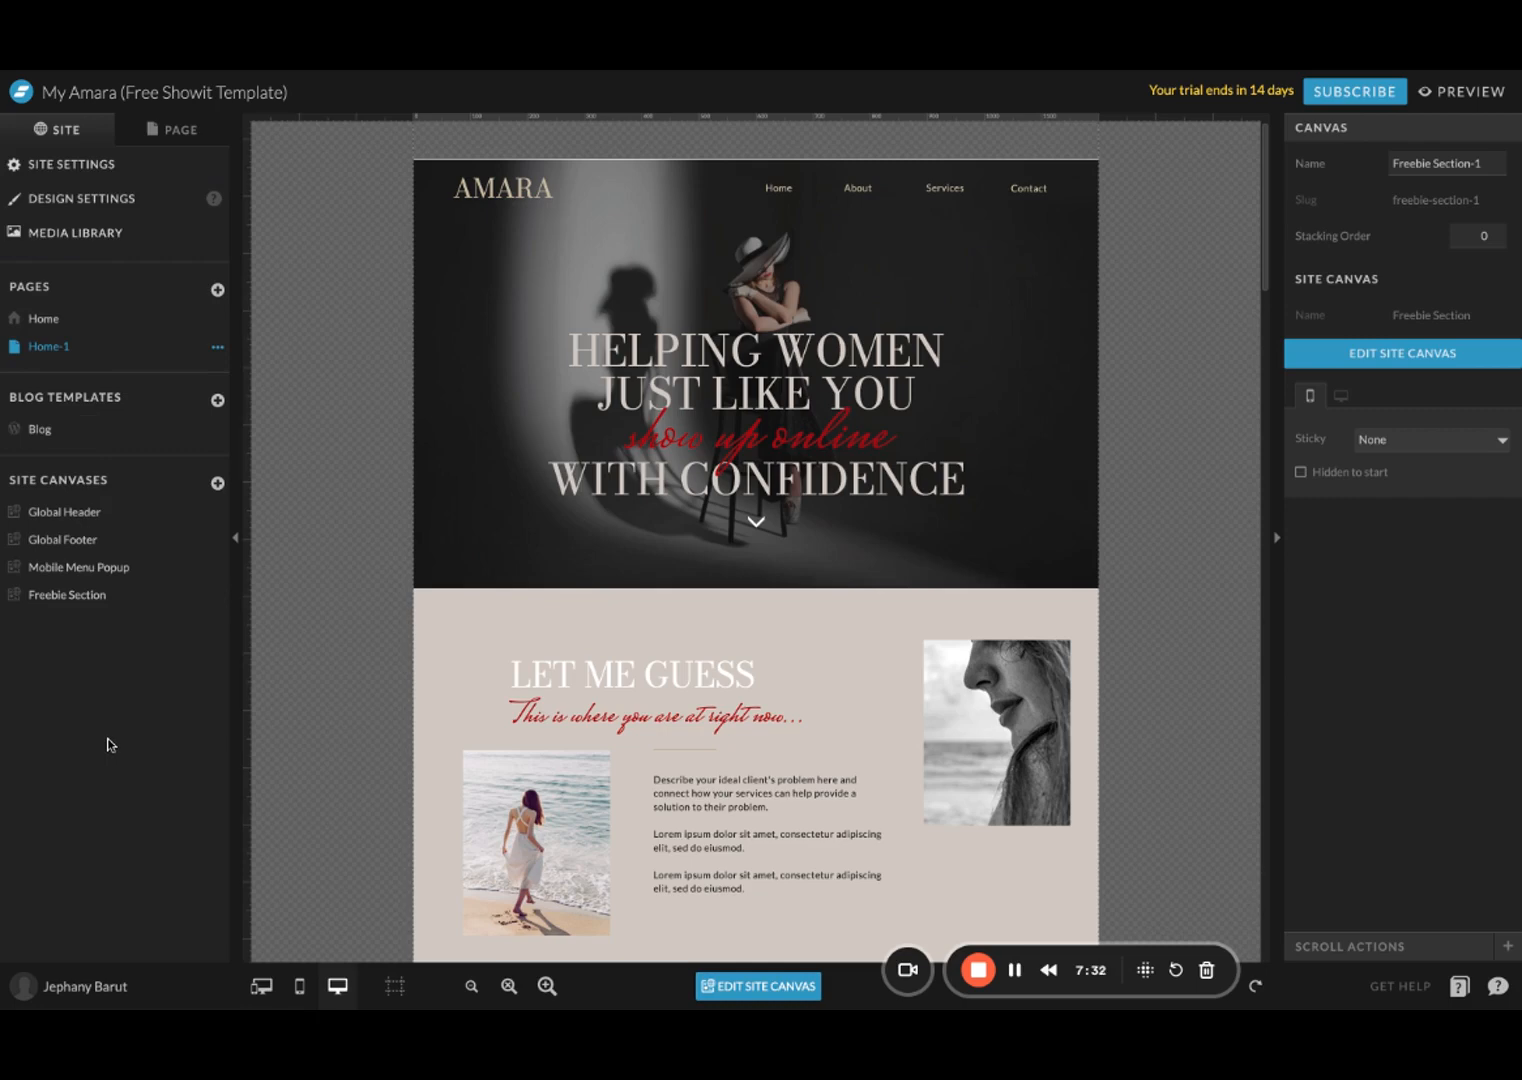
{"action": "left_click", "coordinate": [60, 320]}
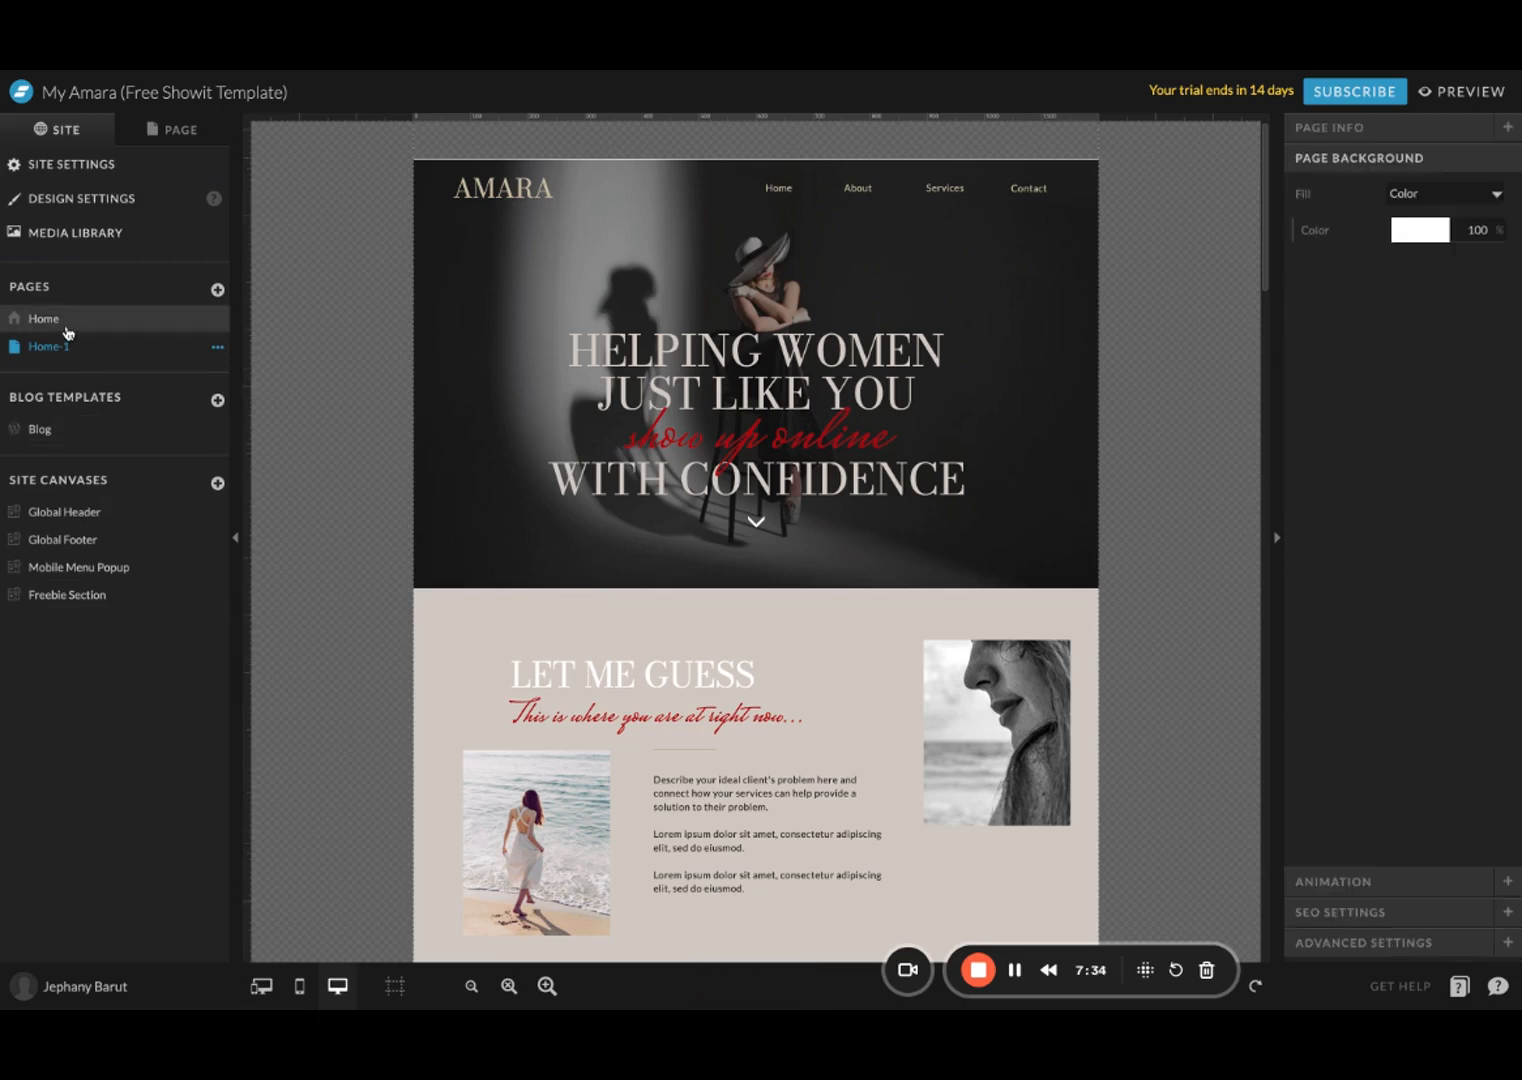
{"action": "left_click", "coordinate": [181, 131]}
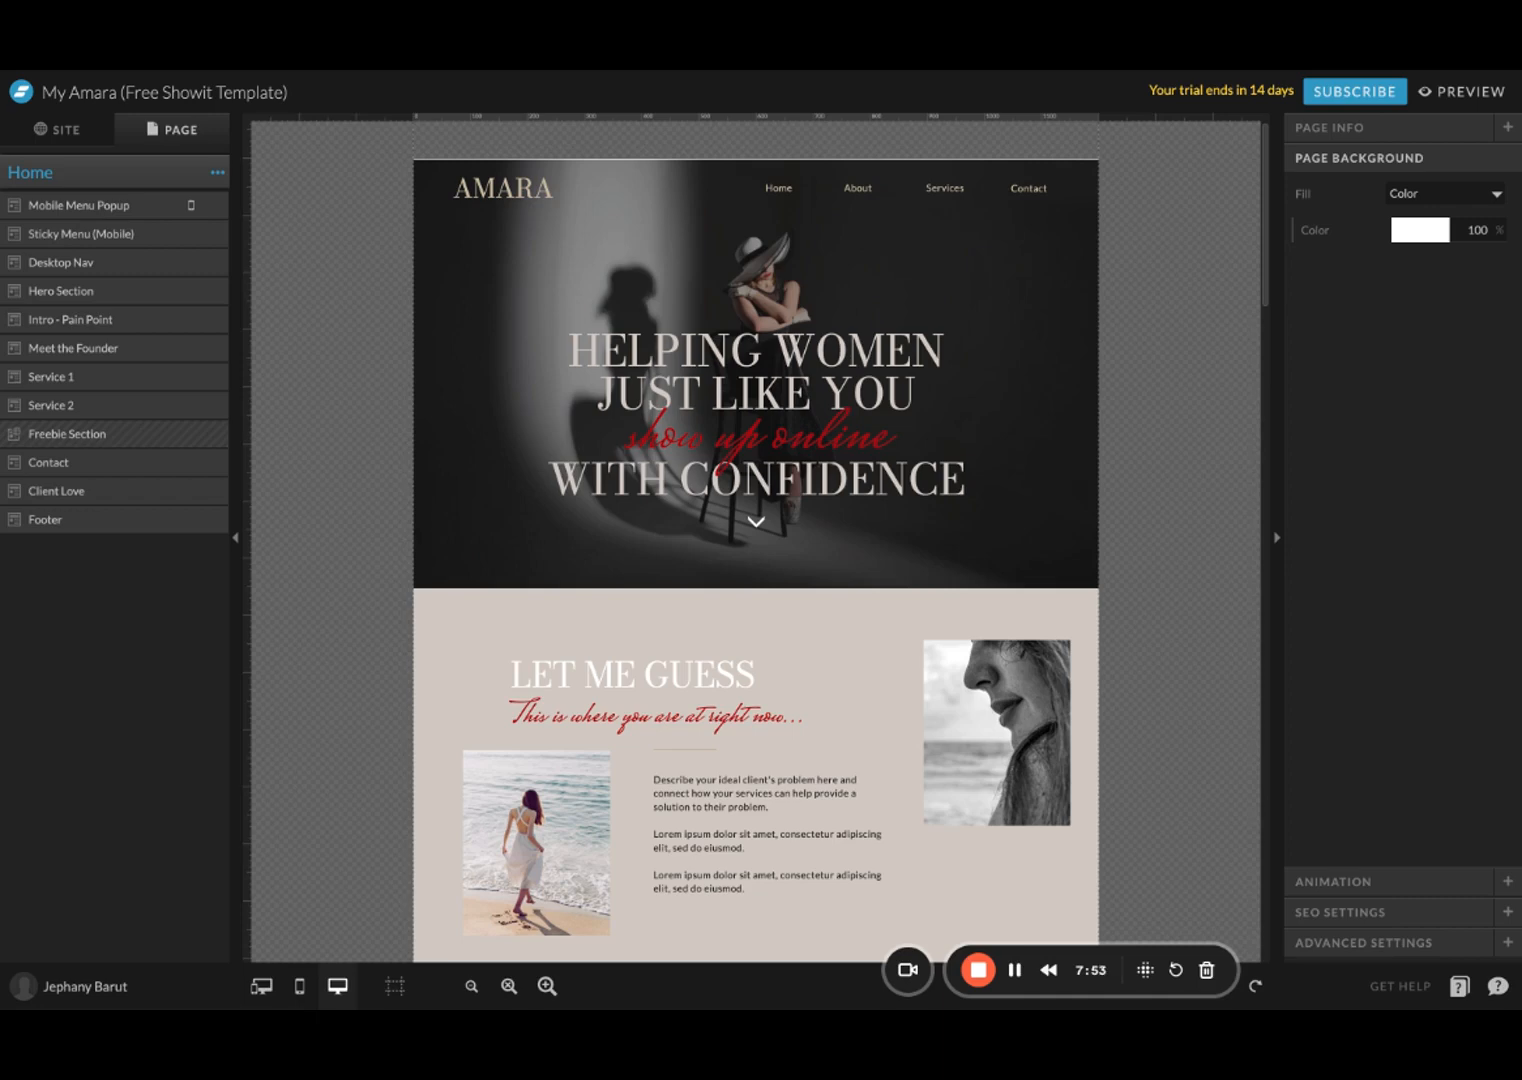
{"action": "left_click", "coordinate": [83, 204]}
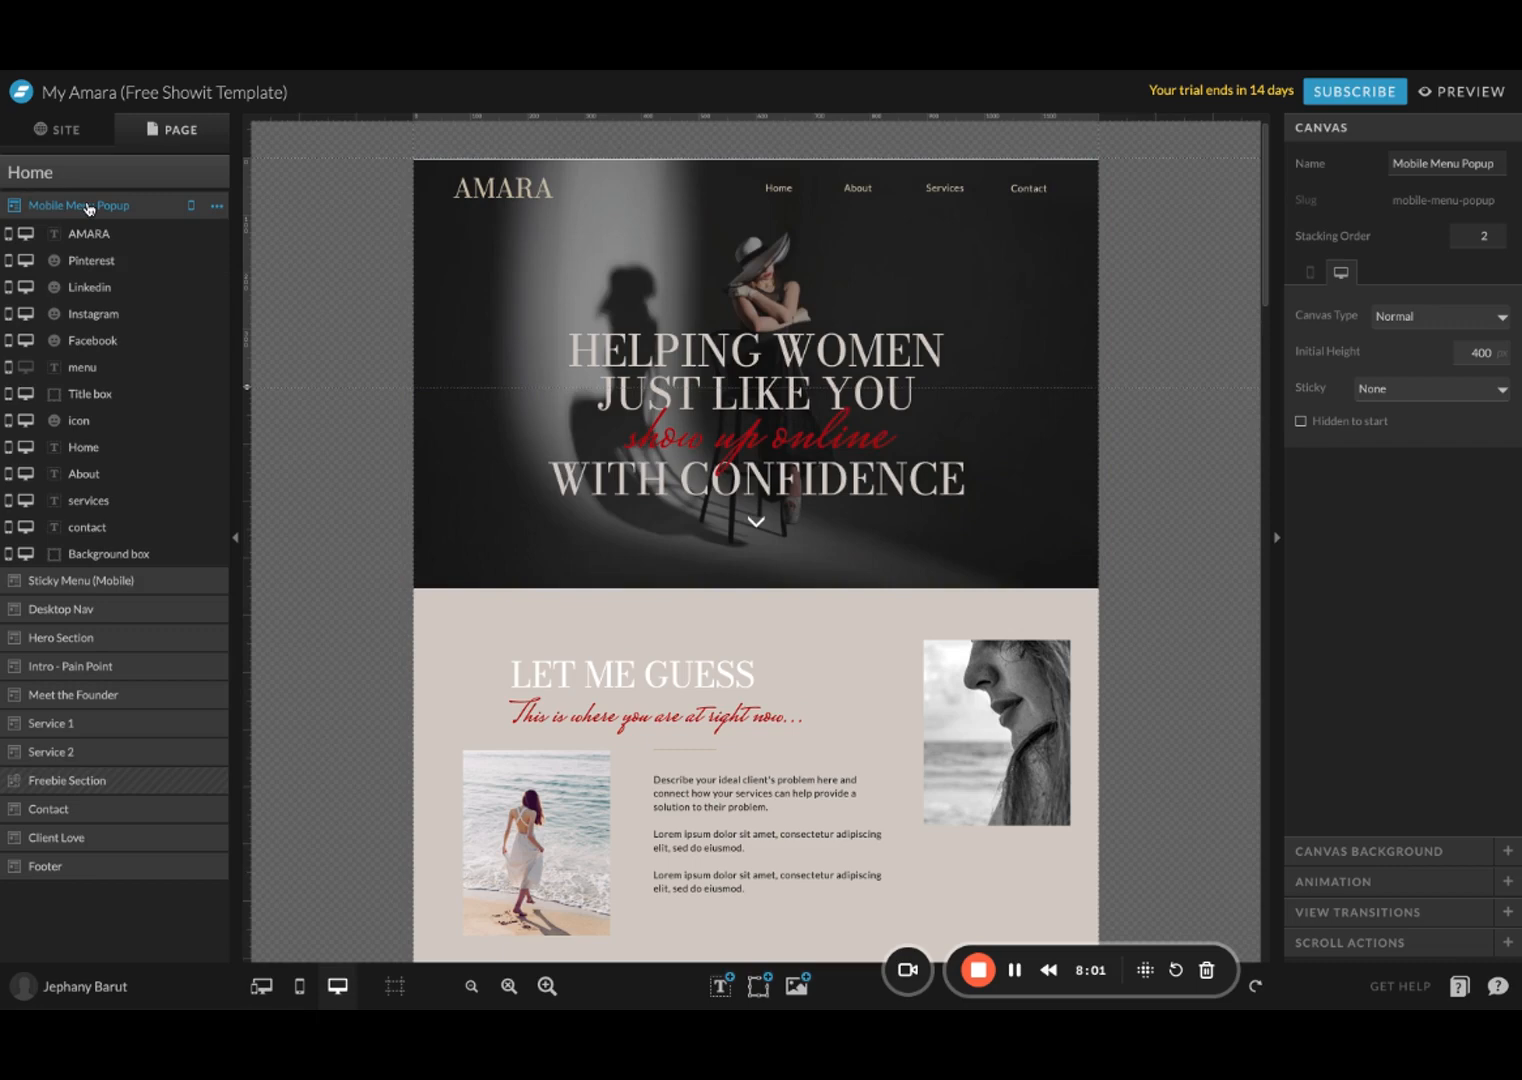
{"action": "left_click", "coordinate": [519, 277]}
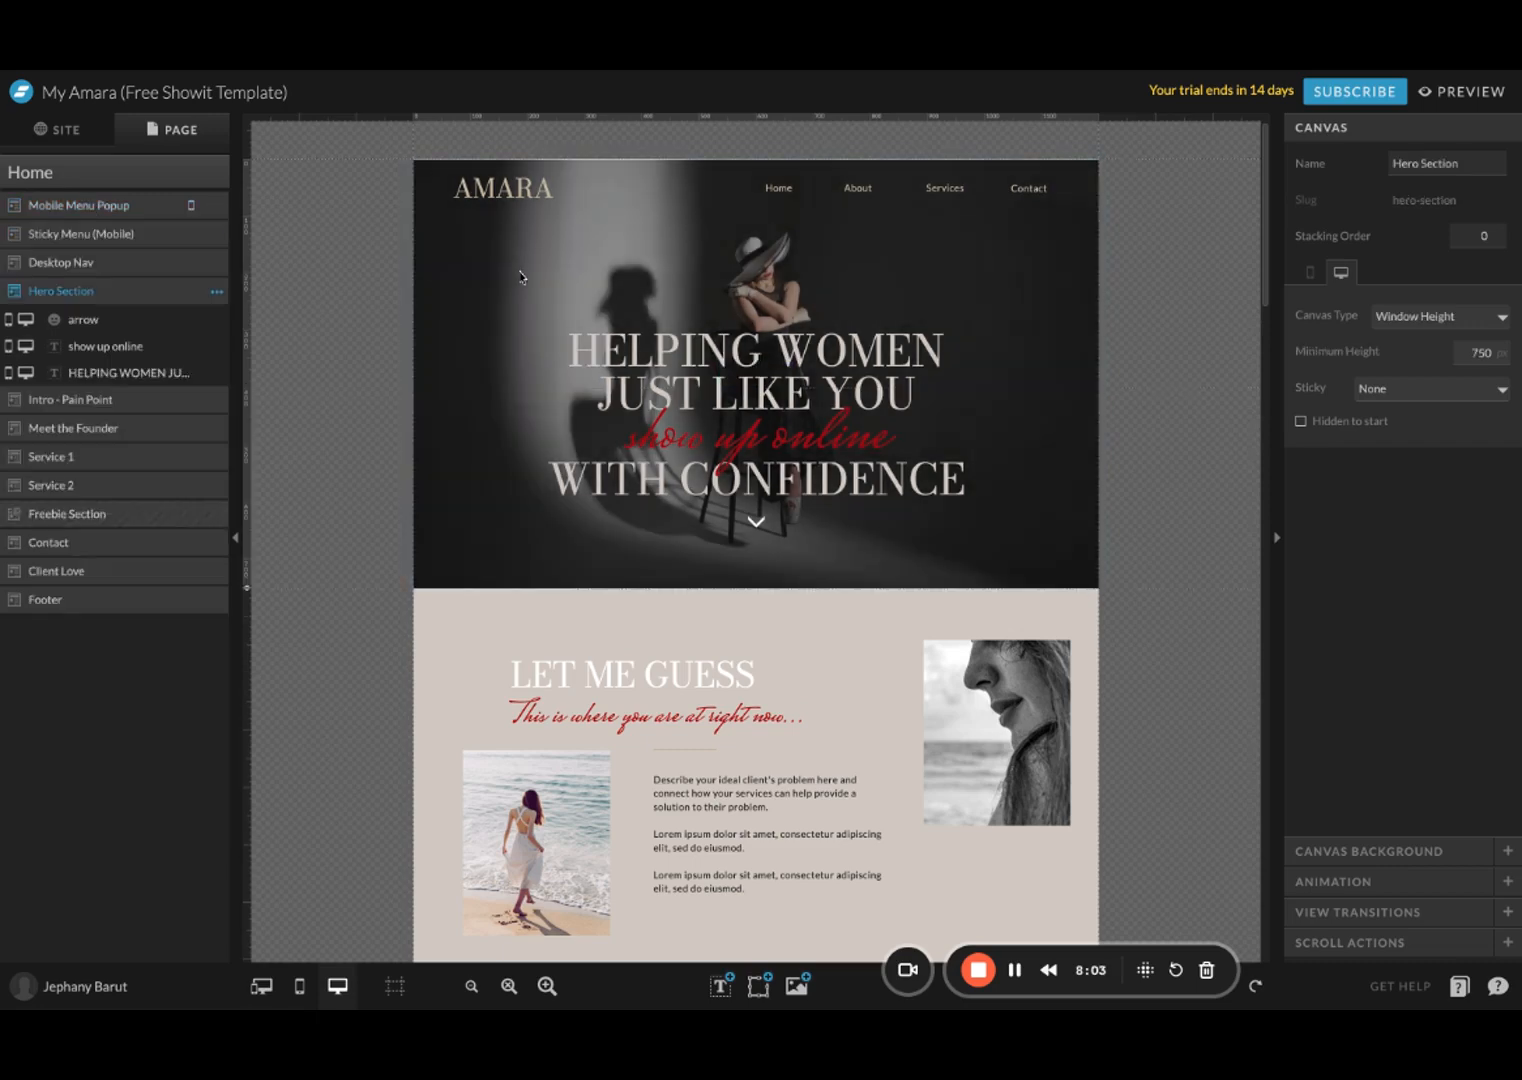
{"action": "left_click", "coordinate": [149, 207]}
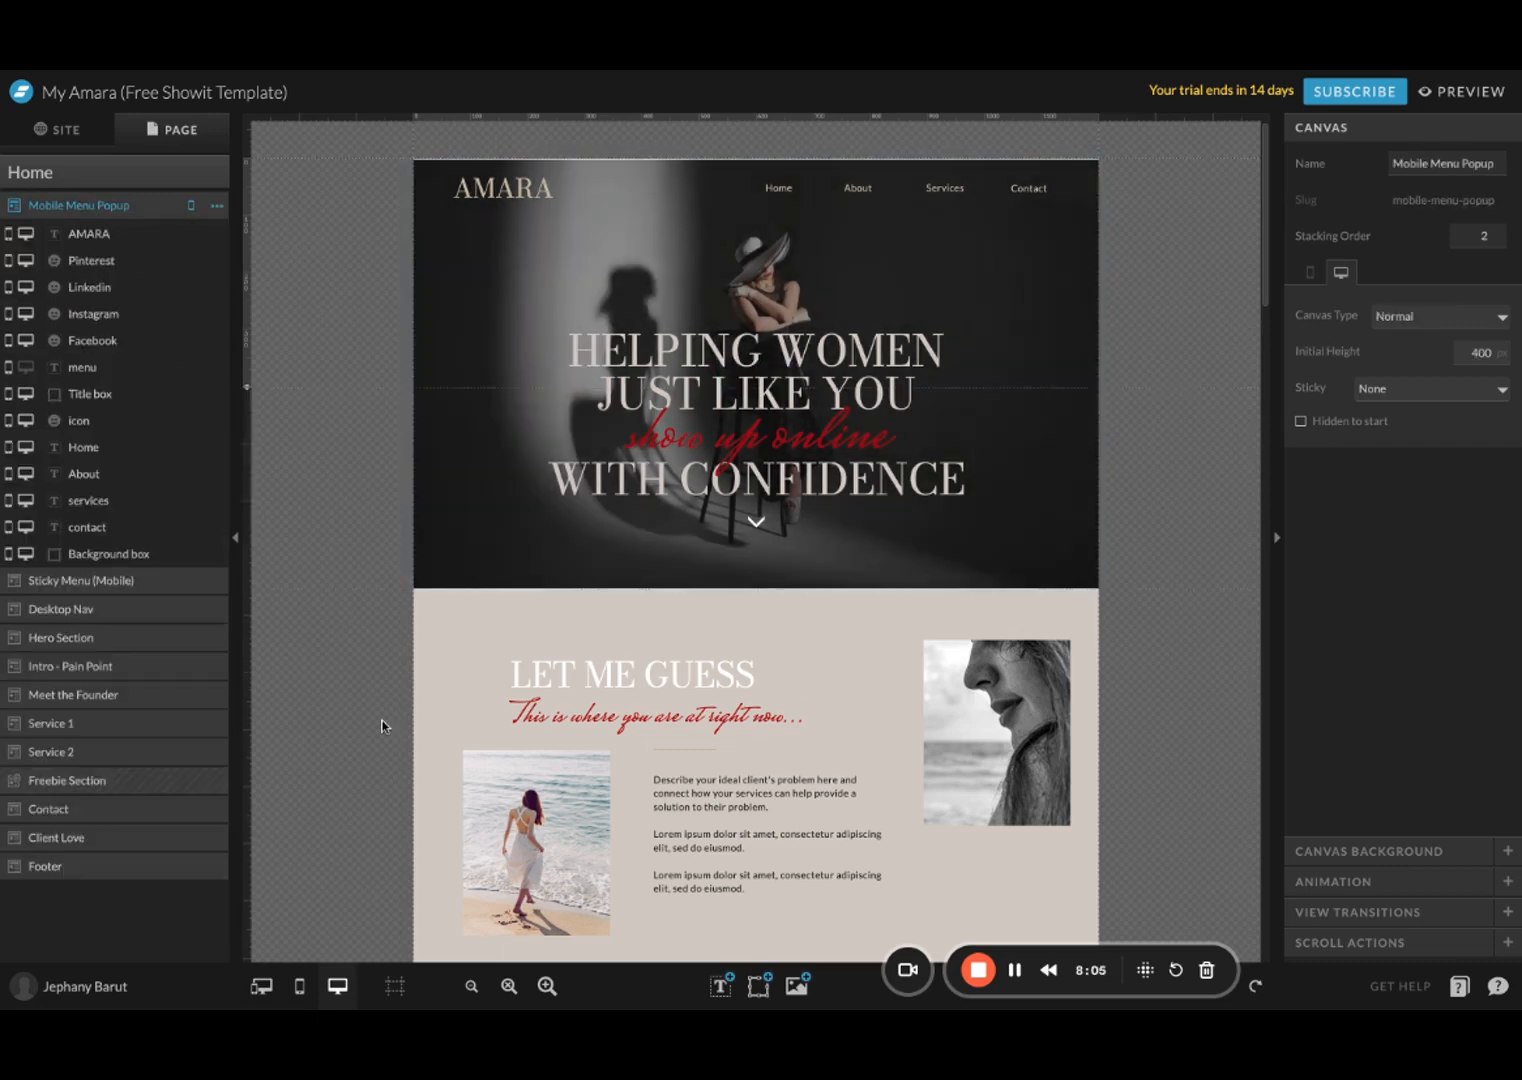
Step: Examine the Home page's Mobile Menu Popup and Desktop Nav canvases in the mobile layout, and return to the page level
{"action": "left_click", "coordinate": [300, 986]}
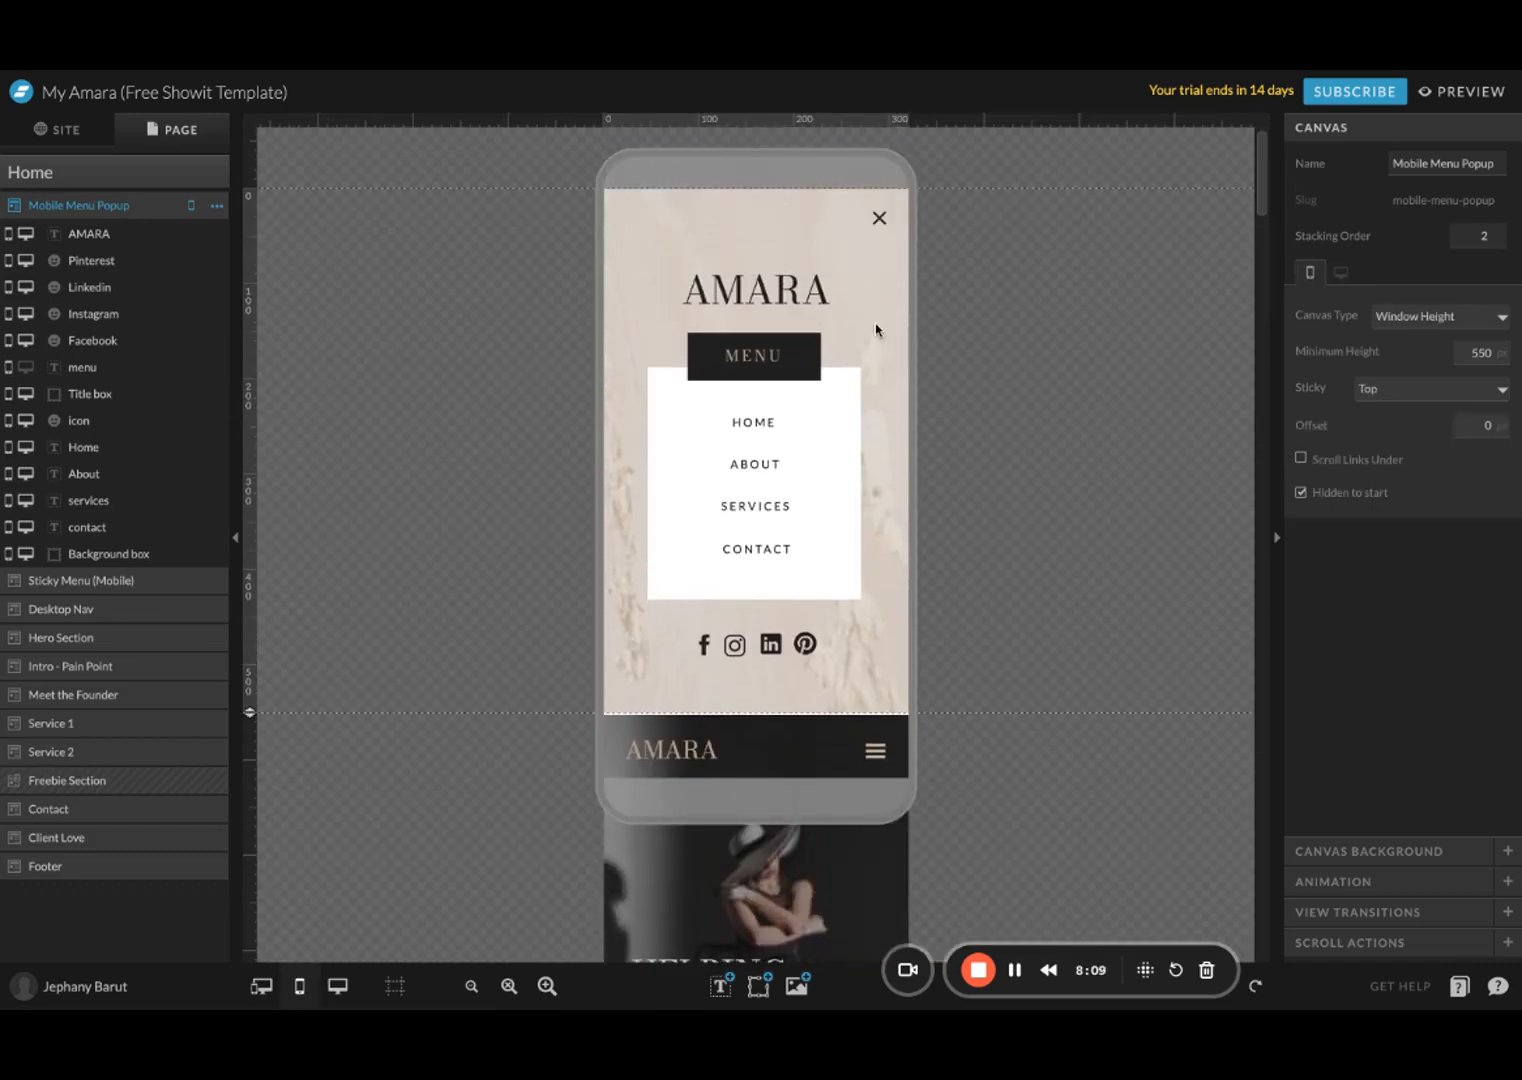
{"action": "scroll", "coordinate": [877, 330], "scroll_direction": "down", "scroll_amount": 3}
{"action": "left_click", "coordinate": [877, 555]}
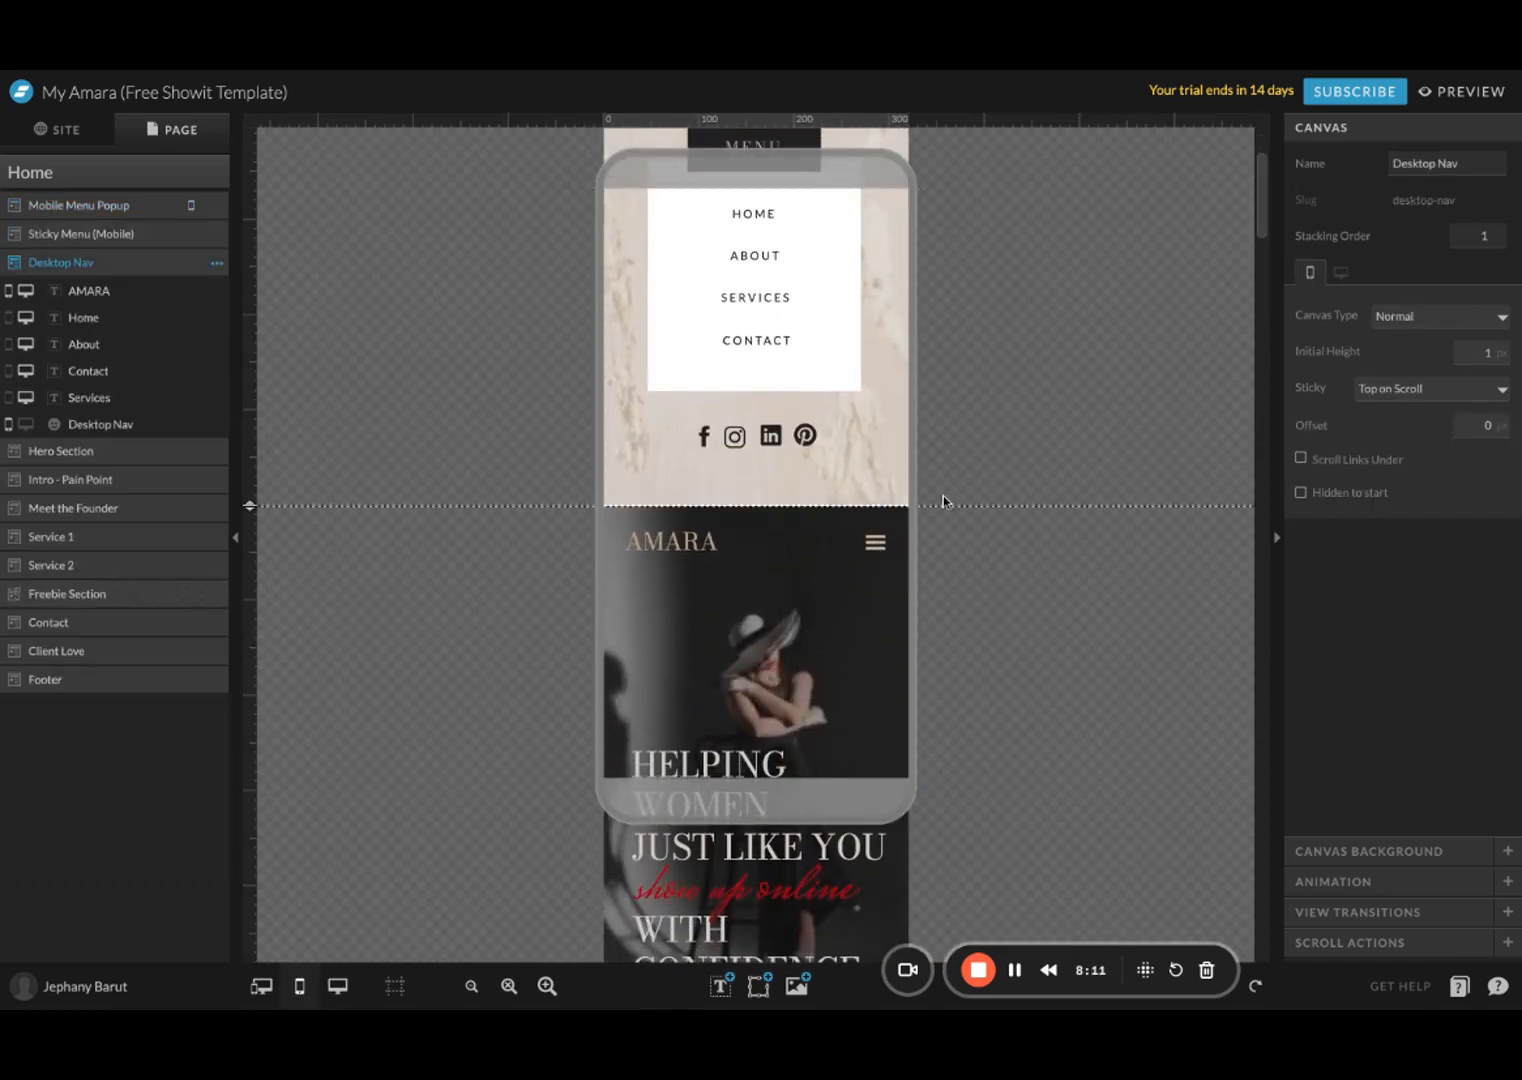
{"action": "scroll", "coordinate": [883, 407], "scroll_direction": "up", "scroll_amount": 3}
{"action": "left_click", "coordinate": [877, 241]}
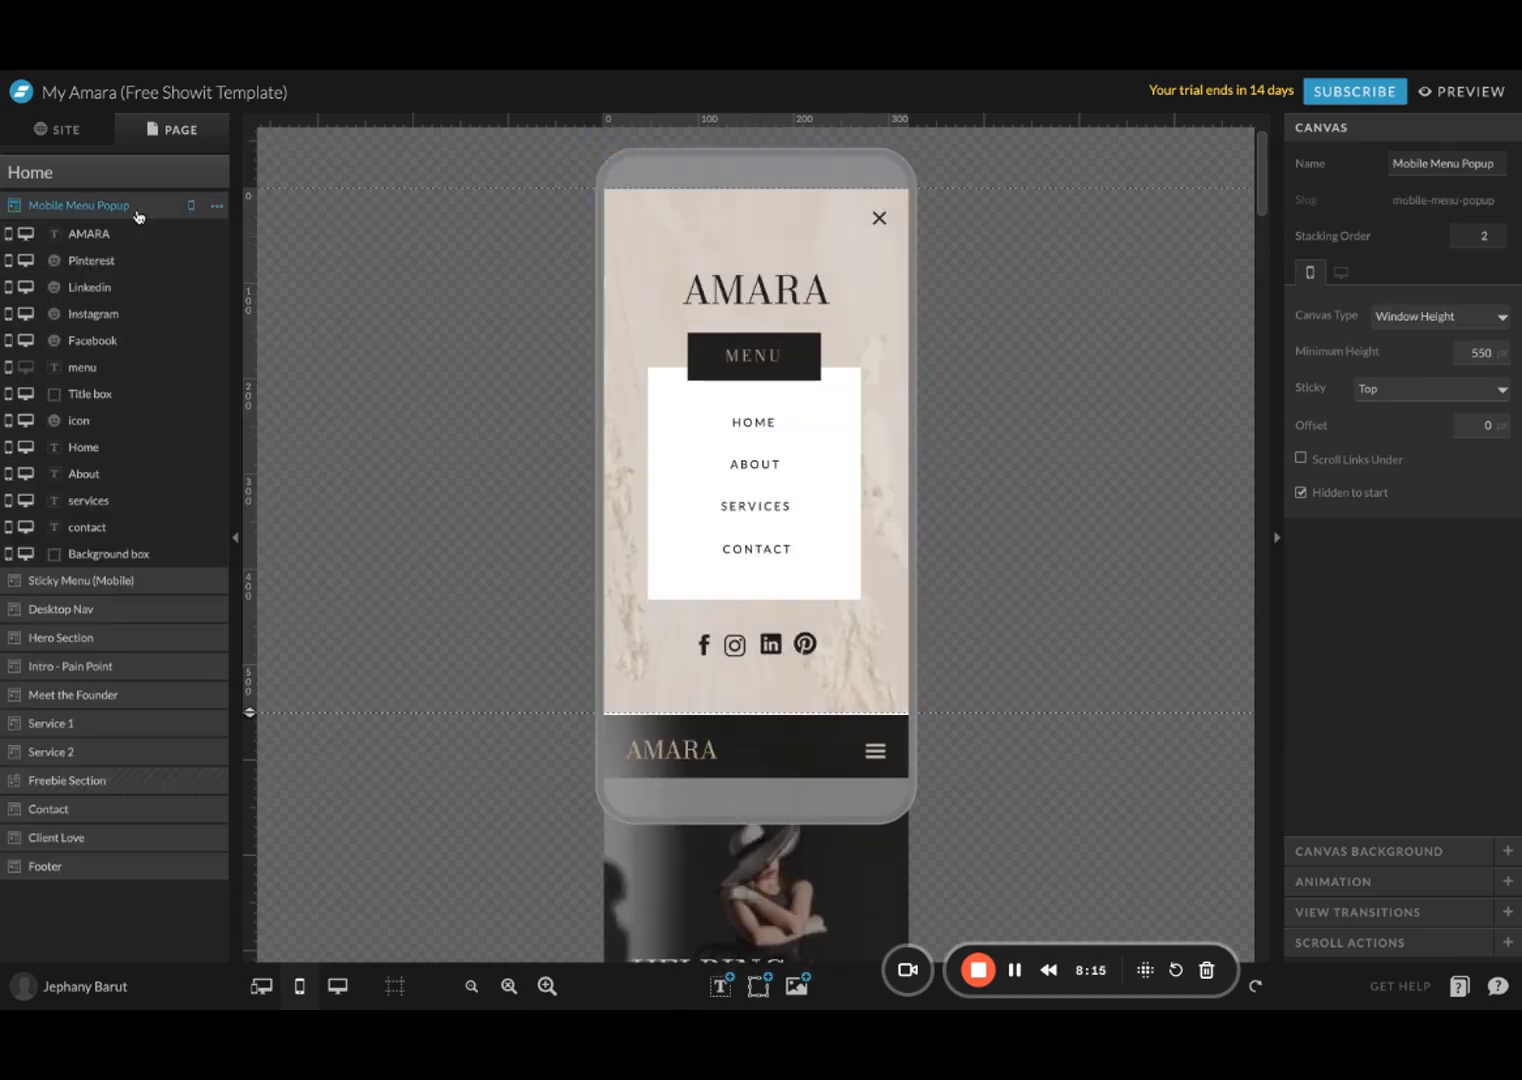
{"action": "left_click", "coordinate": [88, 173]}
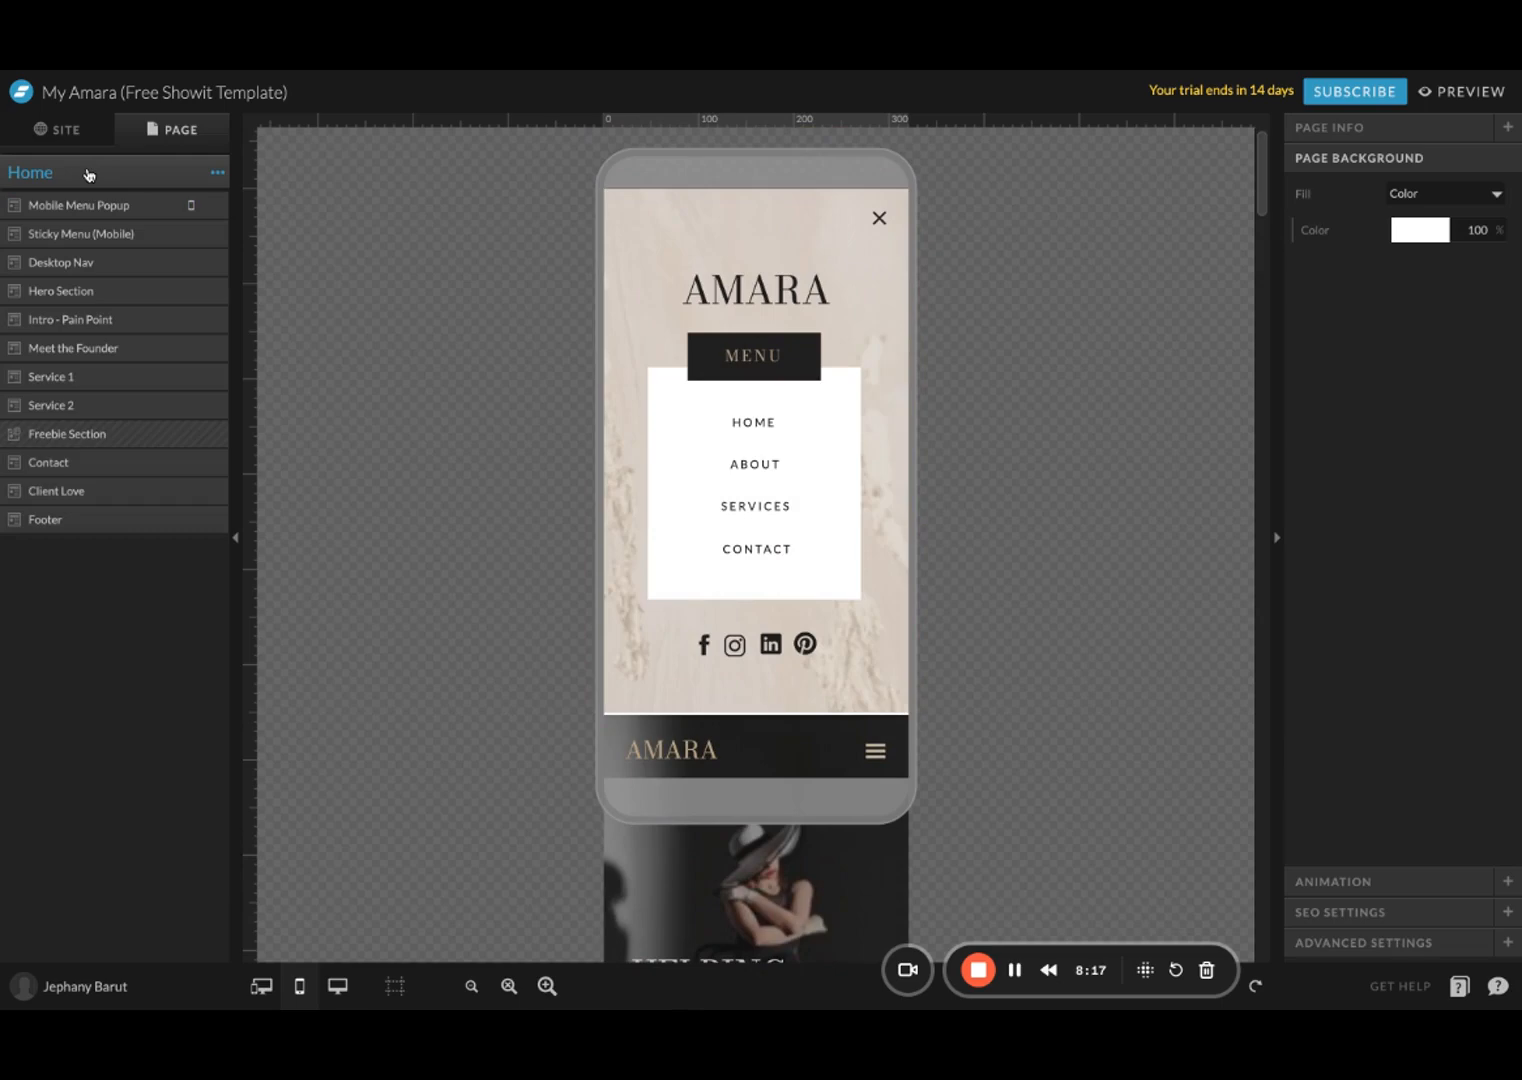
Step: Return to the desktop layout and compare the Hero Section and Intro - Pain Point canvases
{"action": "left_click", "coordinate": [337, 986]}
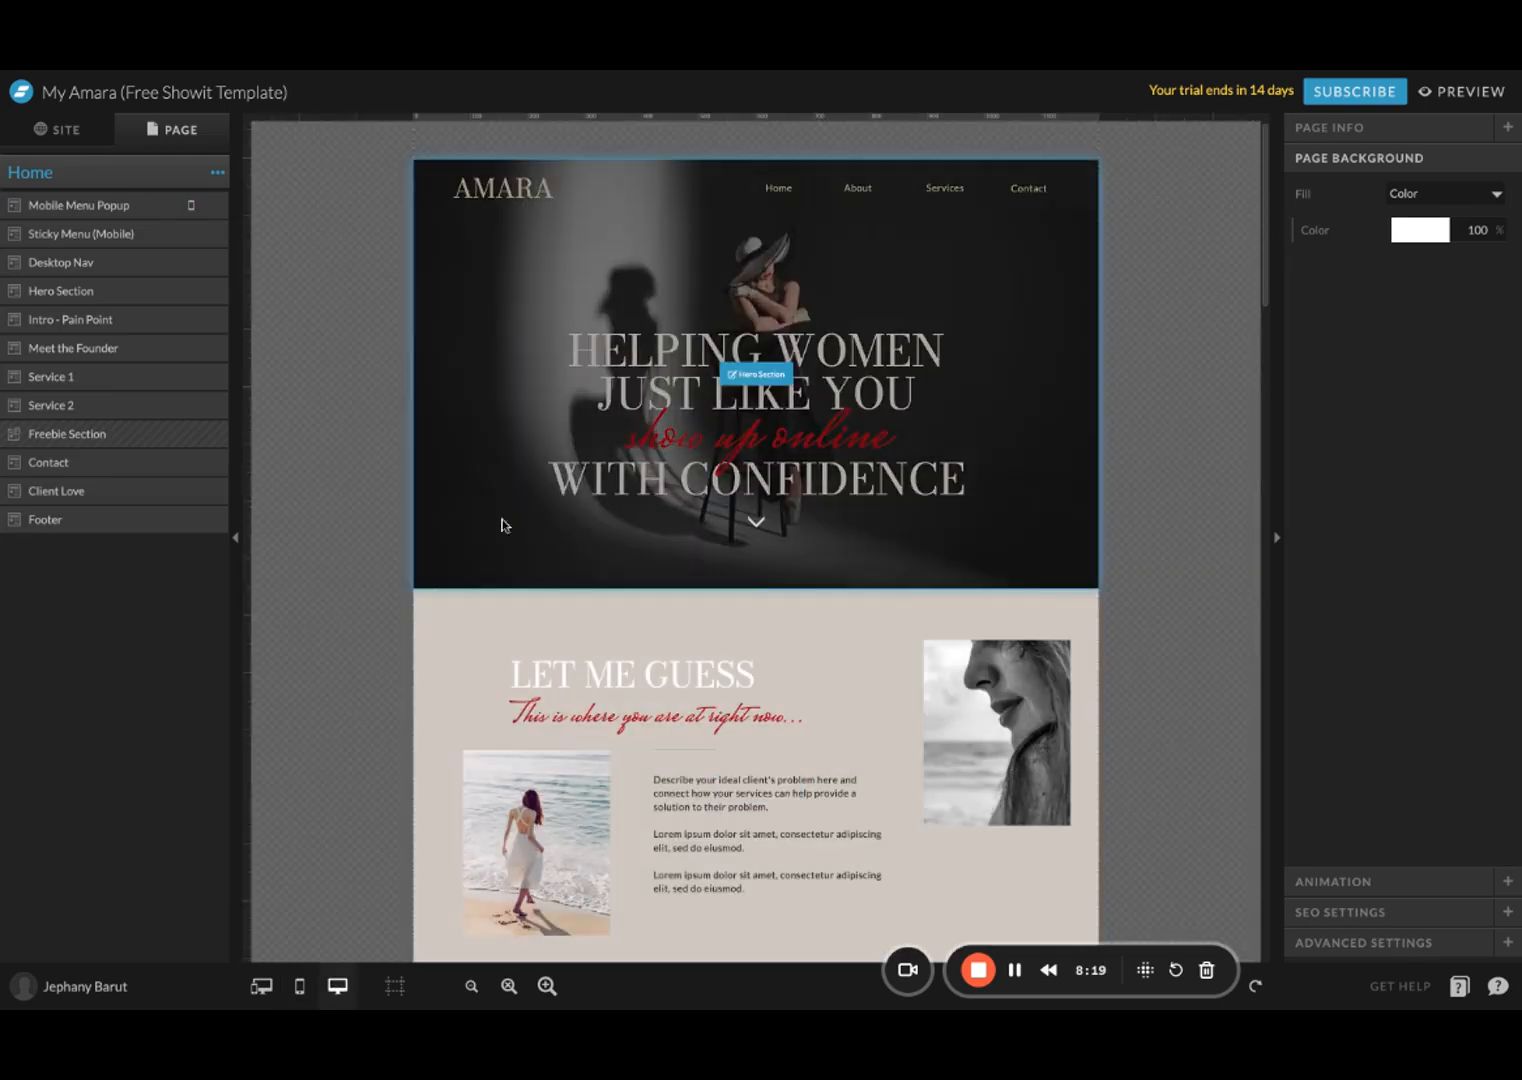
{"action": "left_click", "coordinate": [473, 308]}
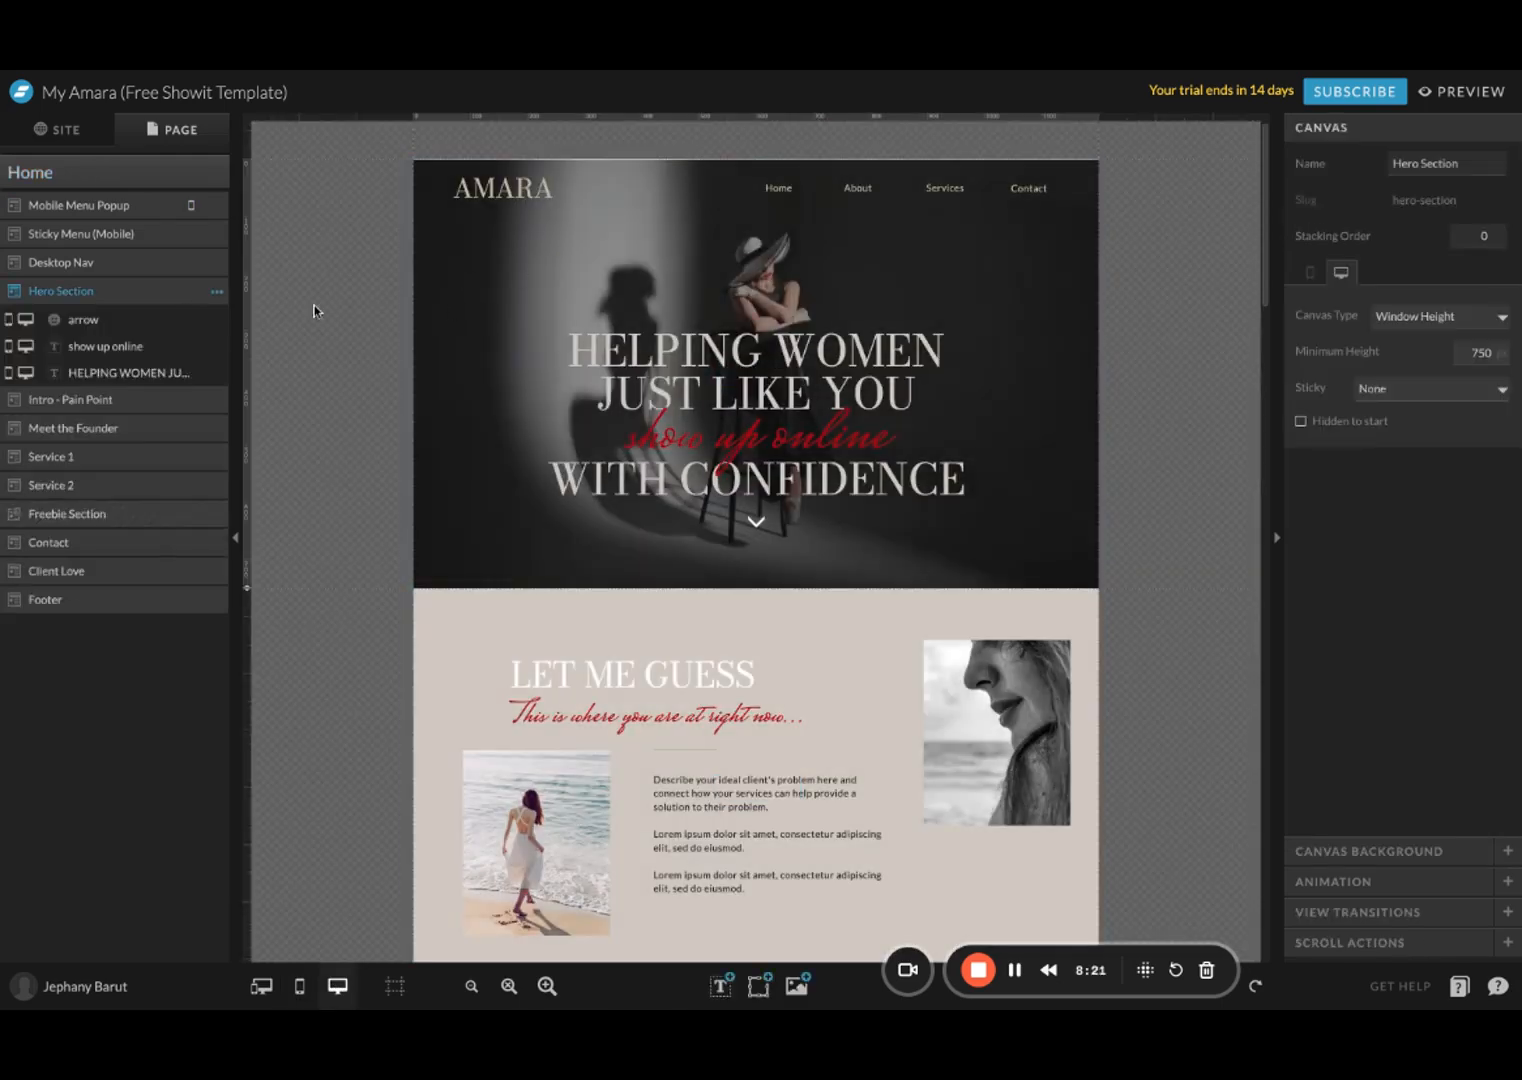
{"action": "left_click", "coordinate": [838, 688]}
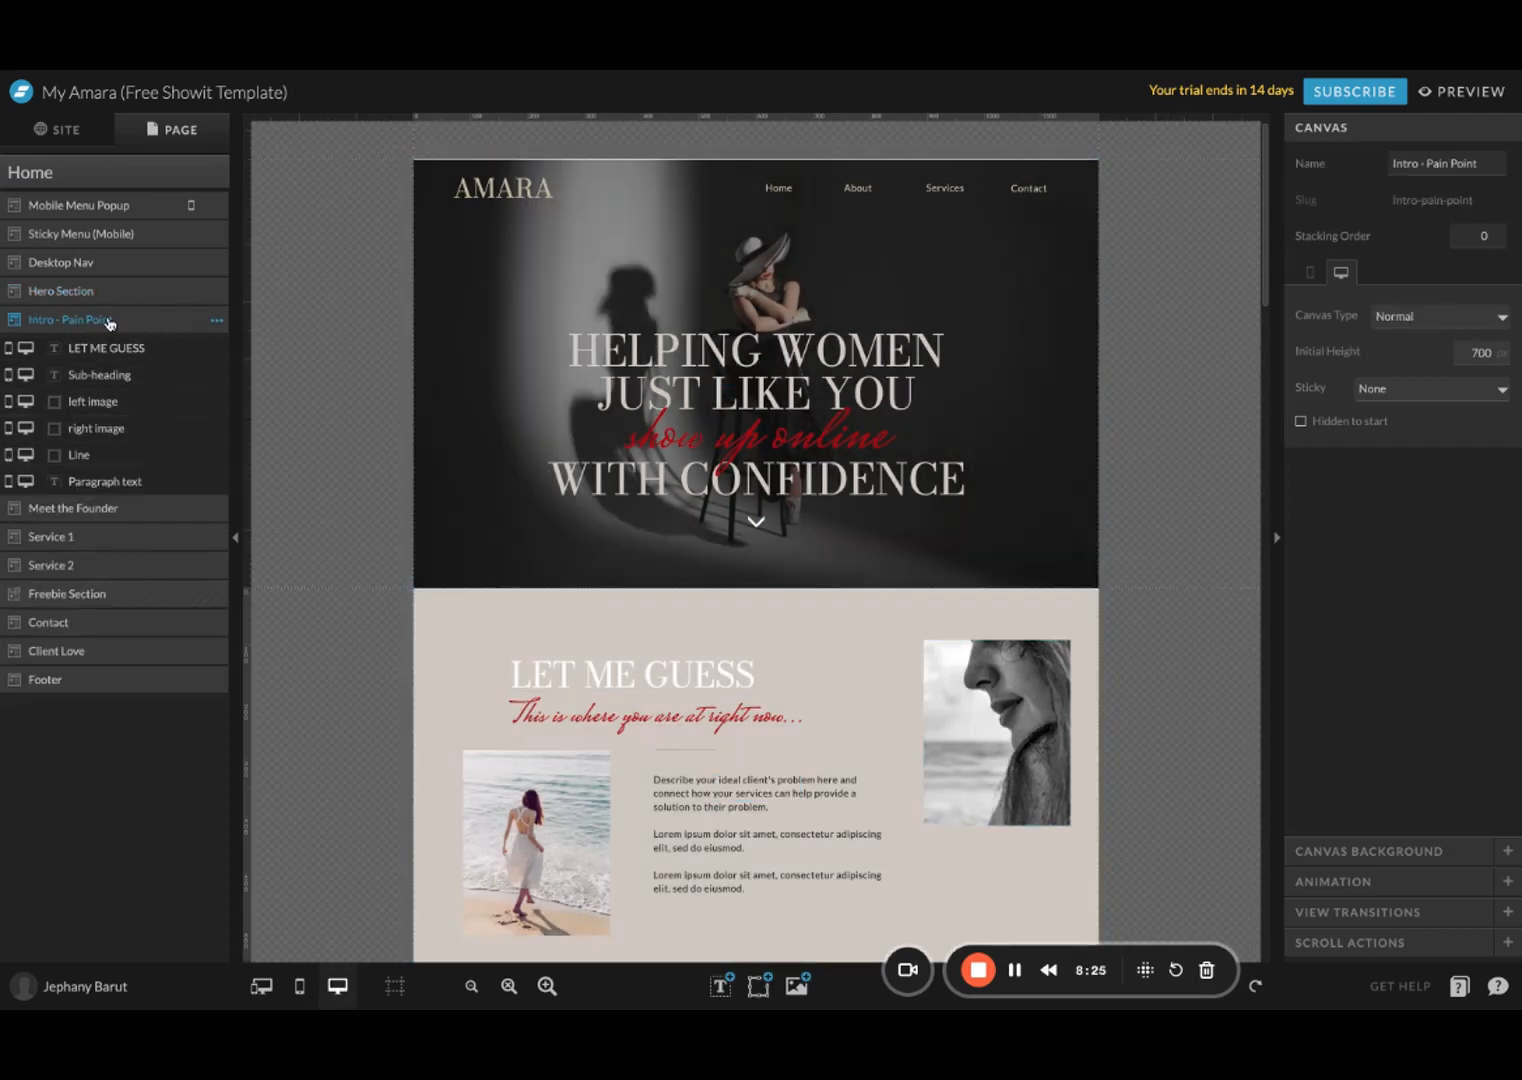
{"action": "left_click", "coordinate": [549, 259]}
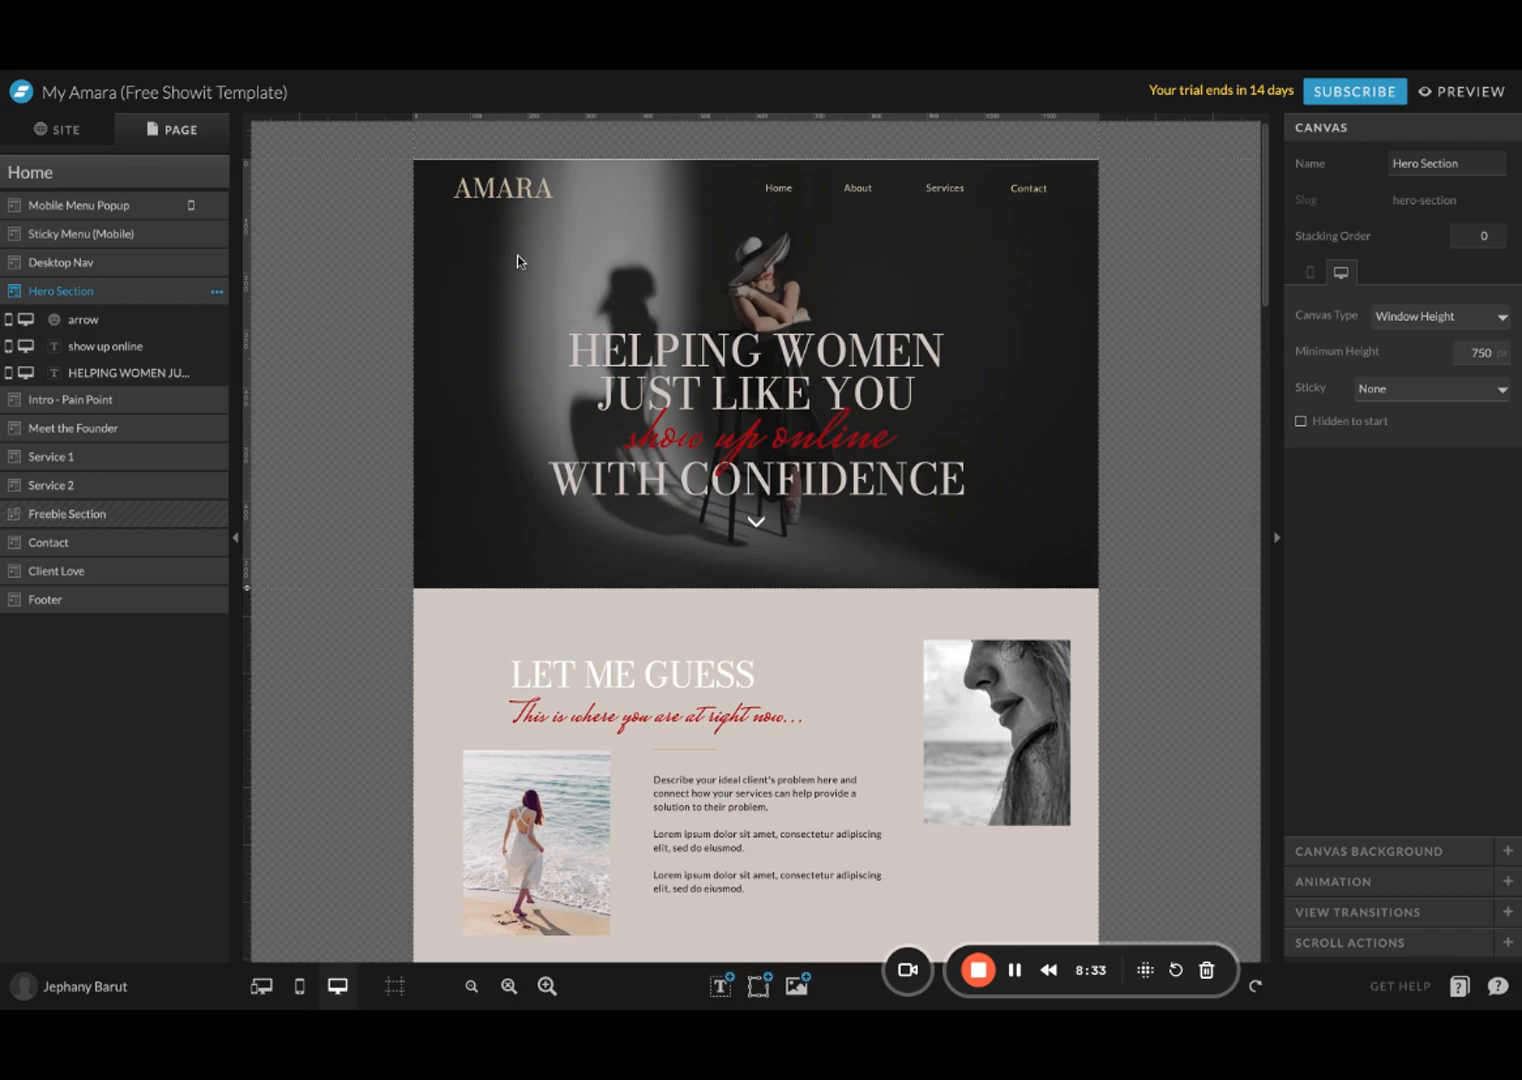
Step: Inspect the Hero Section's arrow and headline settings, and the alignment options for its two text elements selected together
{"action": "left_click", "coordinate": [83, 320]}
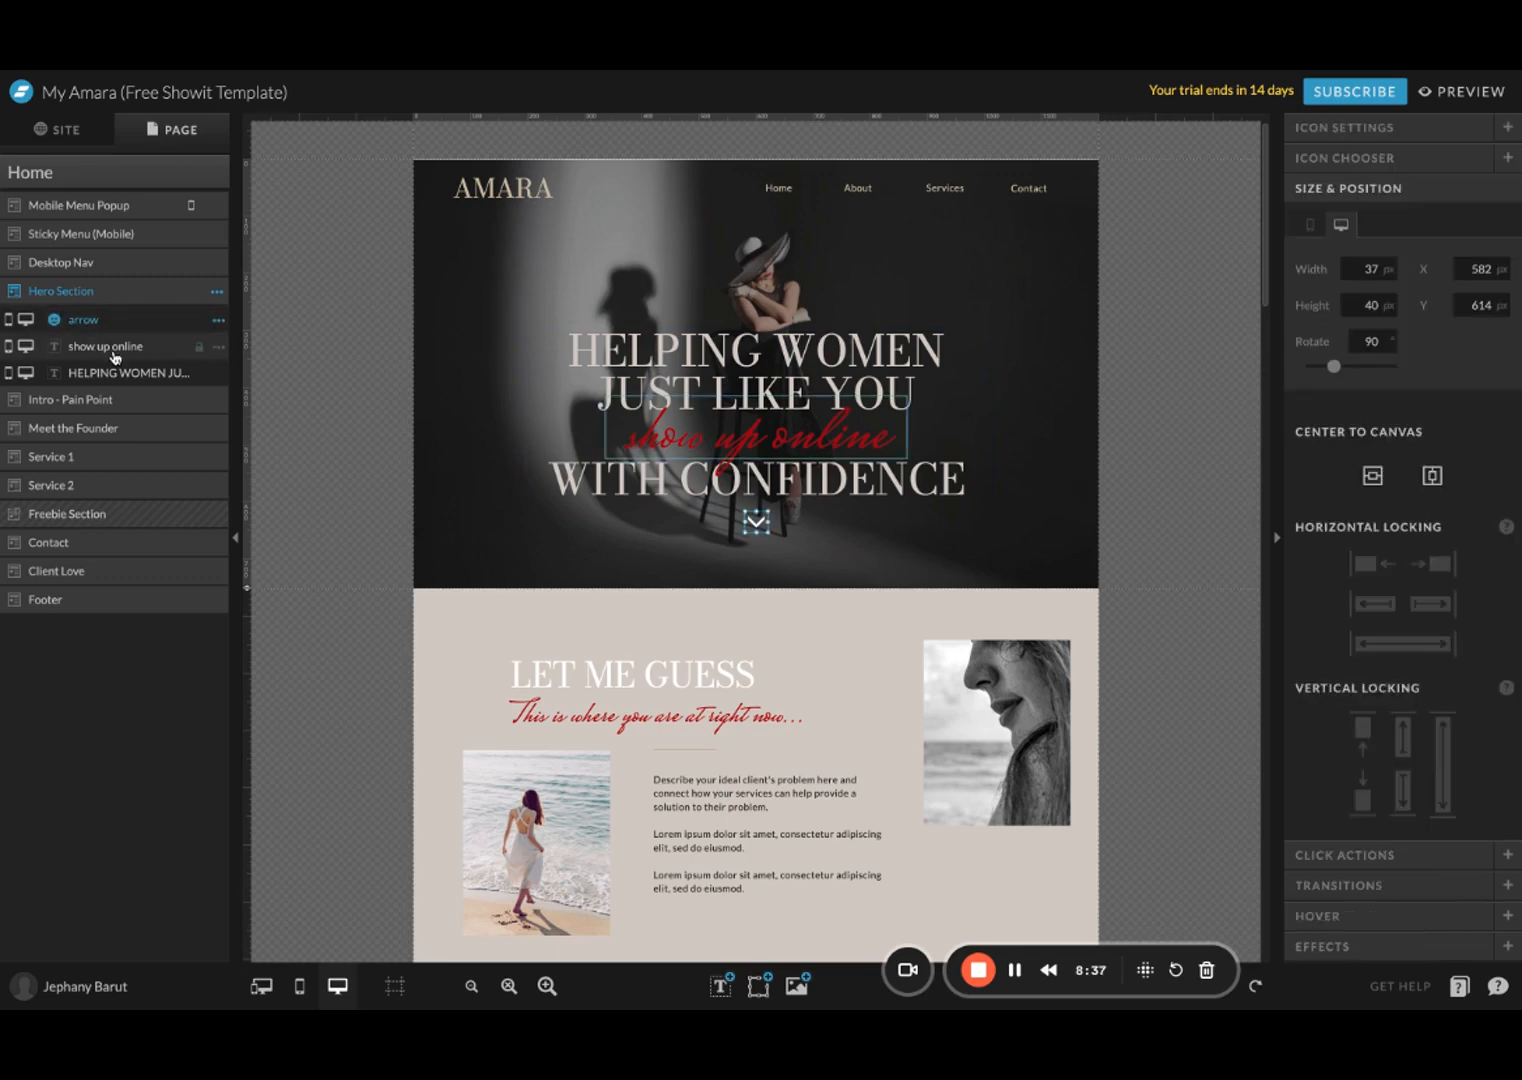
{"action": "left_click", "coordinate": [113, 356]}
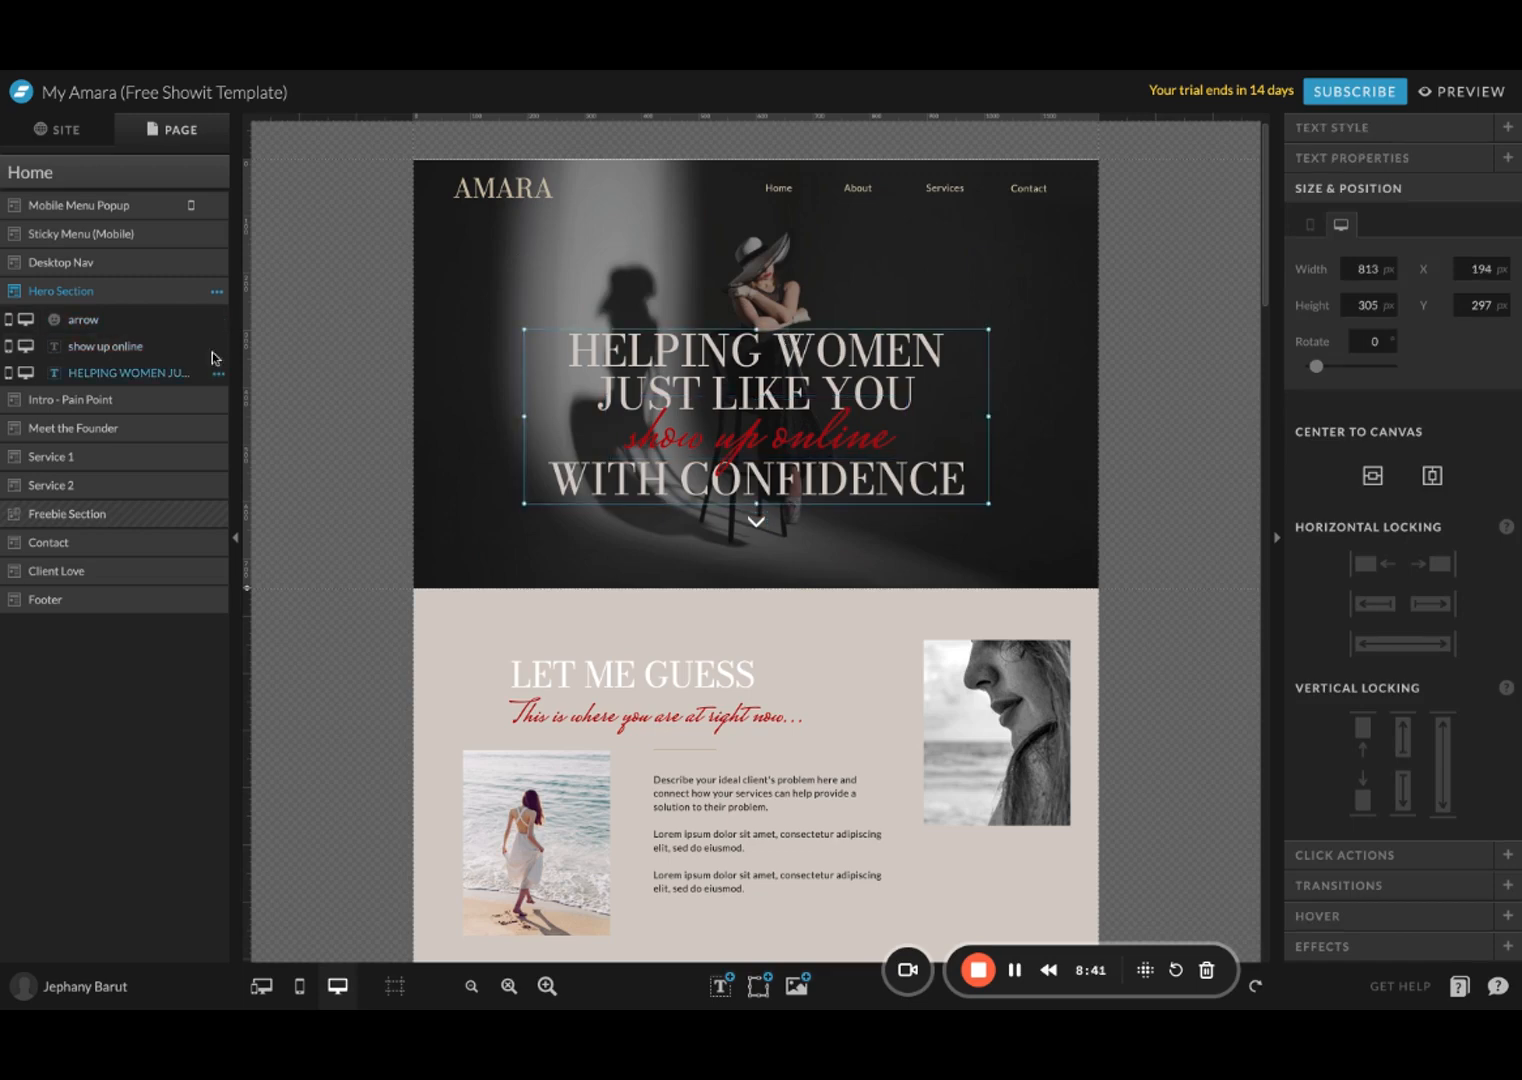
{"action": "left_click", "coordinate": [139, 375]}
{"action": "left_click", "coordinate": [558, 280]}
{"action": "left_click_drag", "start_coordinate": [497, 295], "coordinate": [930, 451]}
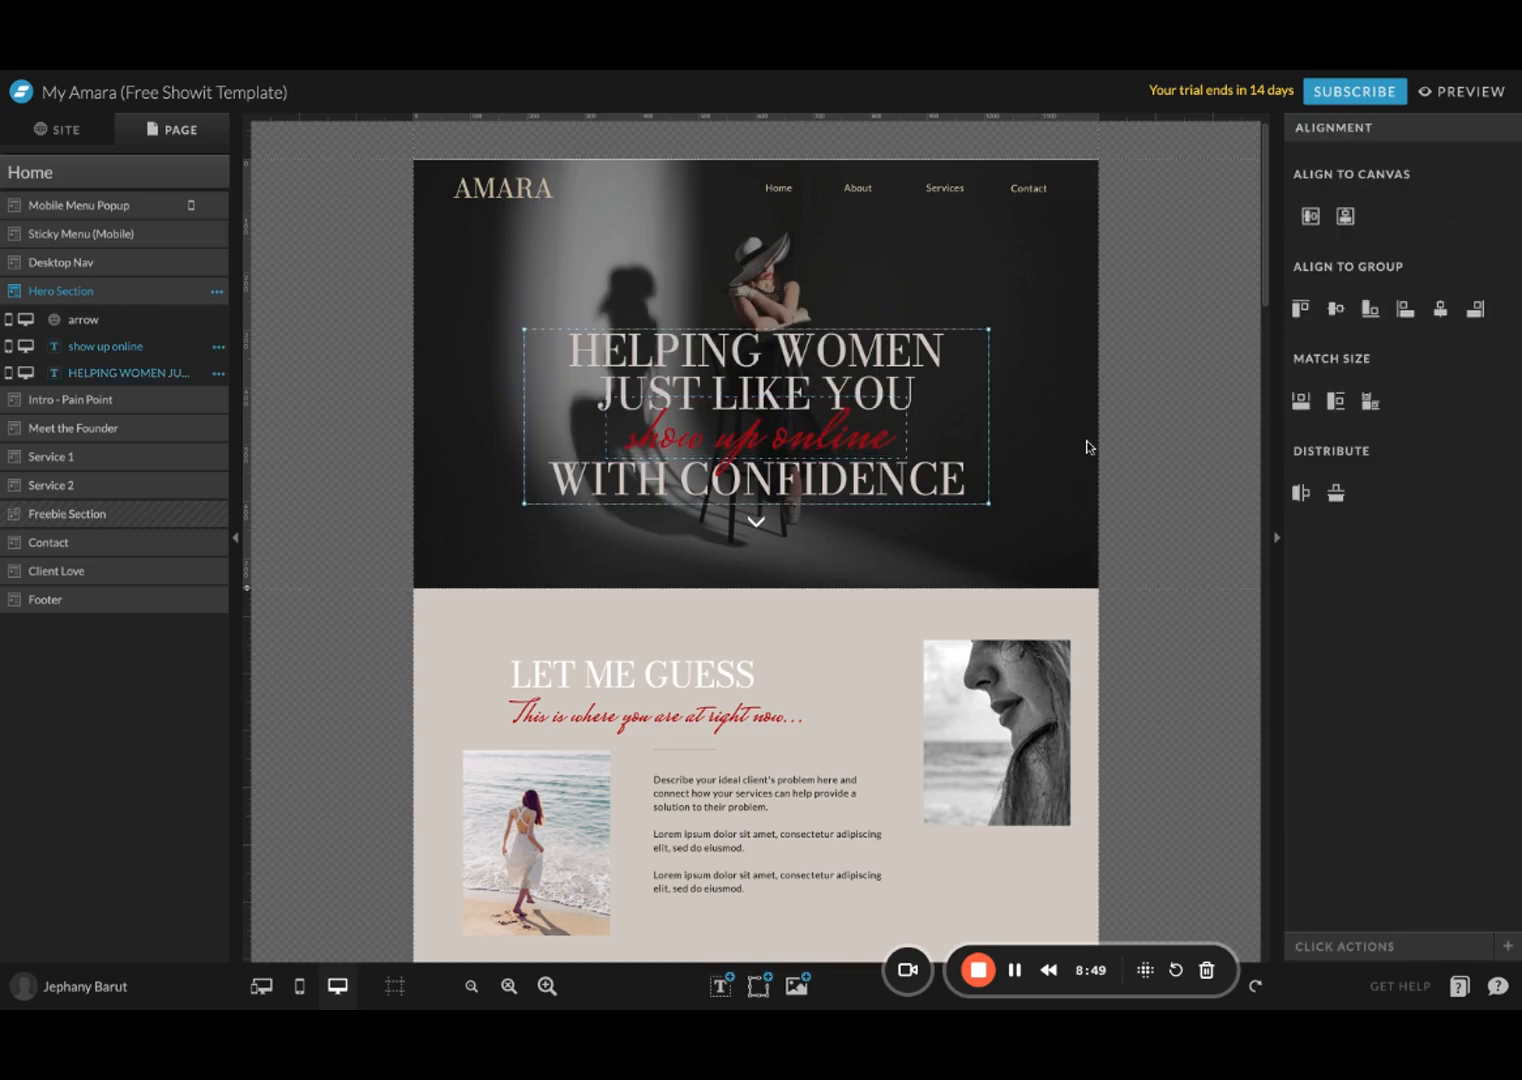
{"action": "left_click", "coordinate": [1095, 432]}
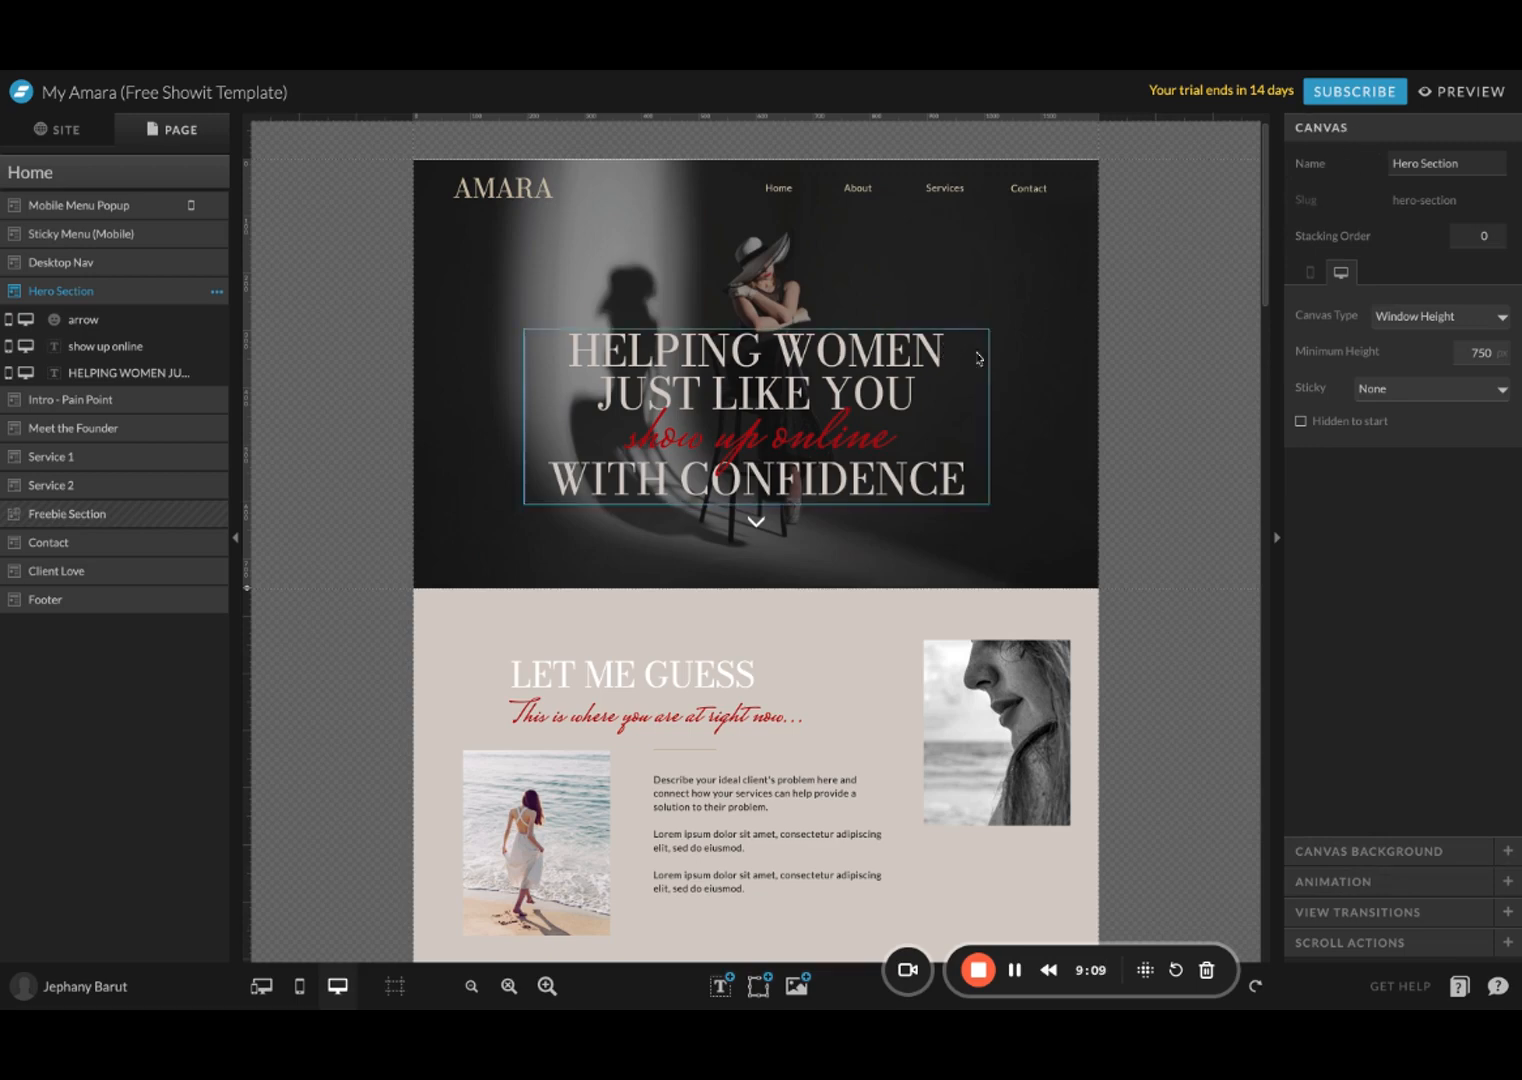
Step: Try a larger line height on the Hero Section's main headline in its text style, and restore it to 1
{"action": "left_click", "coordinate": [868, 370]}
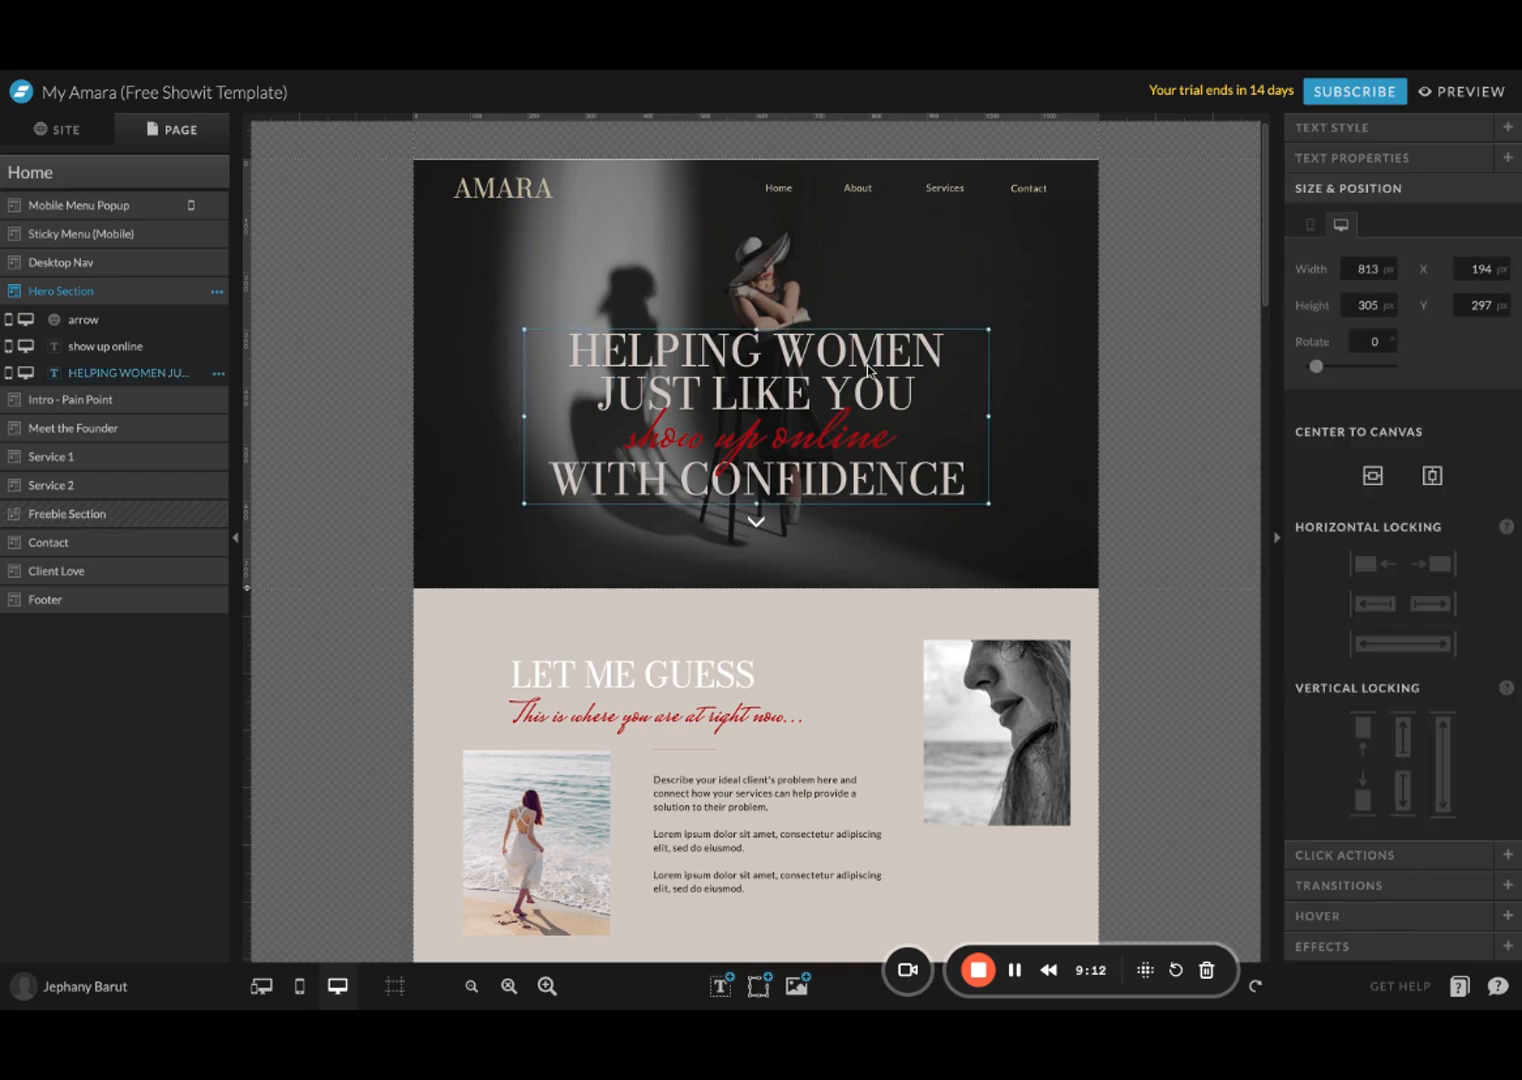
{"action": "left_click", "coordinate": [1378, 139]}
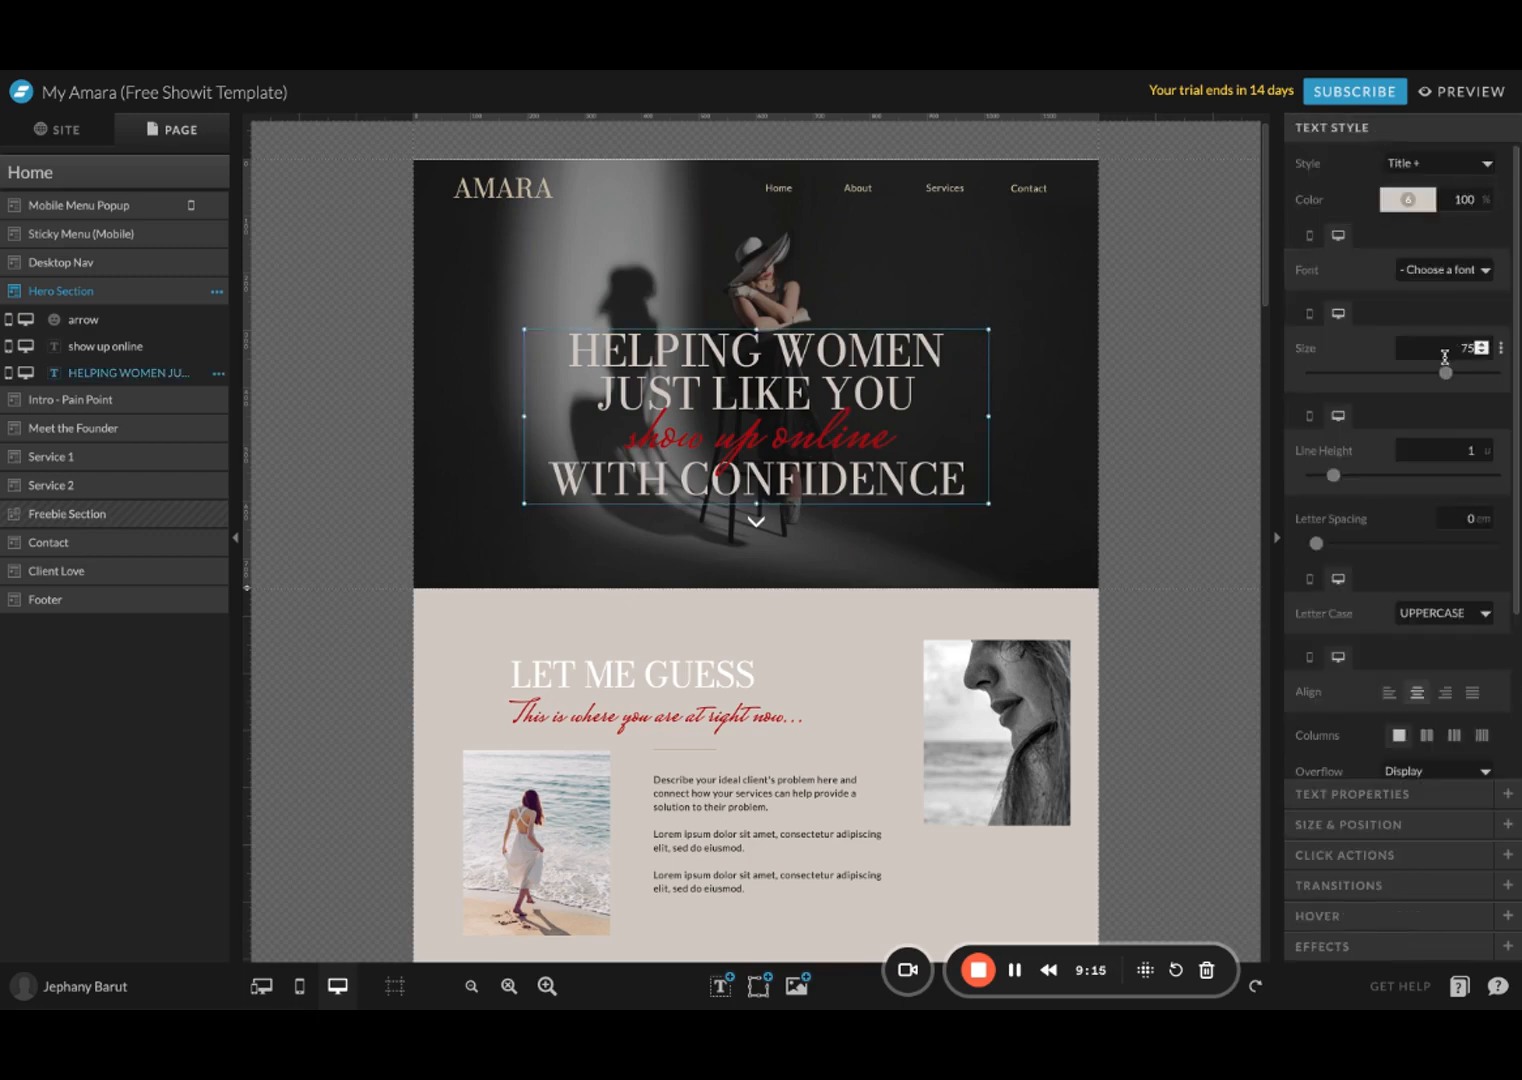
{"action": "mouse_move", "coordinate": [1445, 372]}
{"action": "left_mouse_down"}
{"action": "mouse_move", "coordinate": [1413, 372]}
{"action": "mouse_move", "coordinate": [1445, 383]}
{"action": "left_mouse_up"}
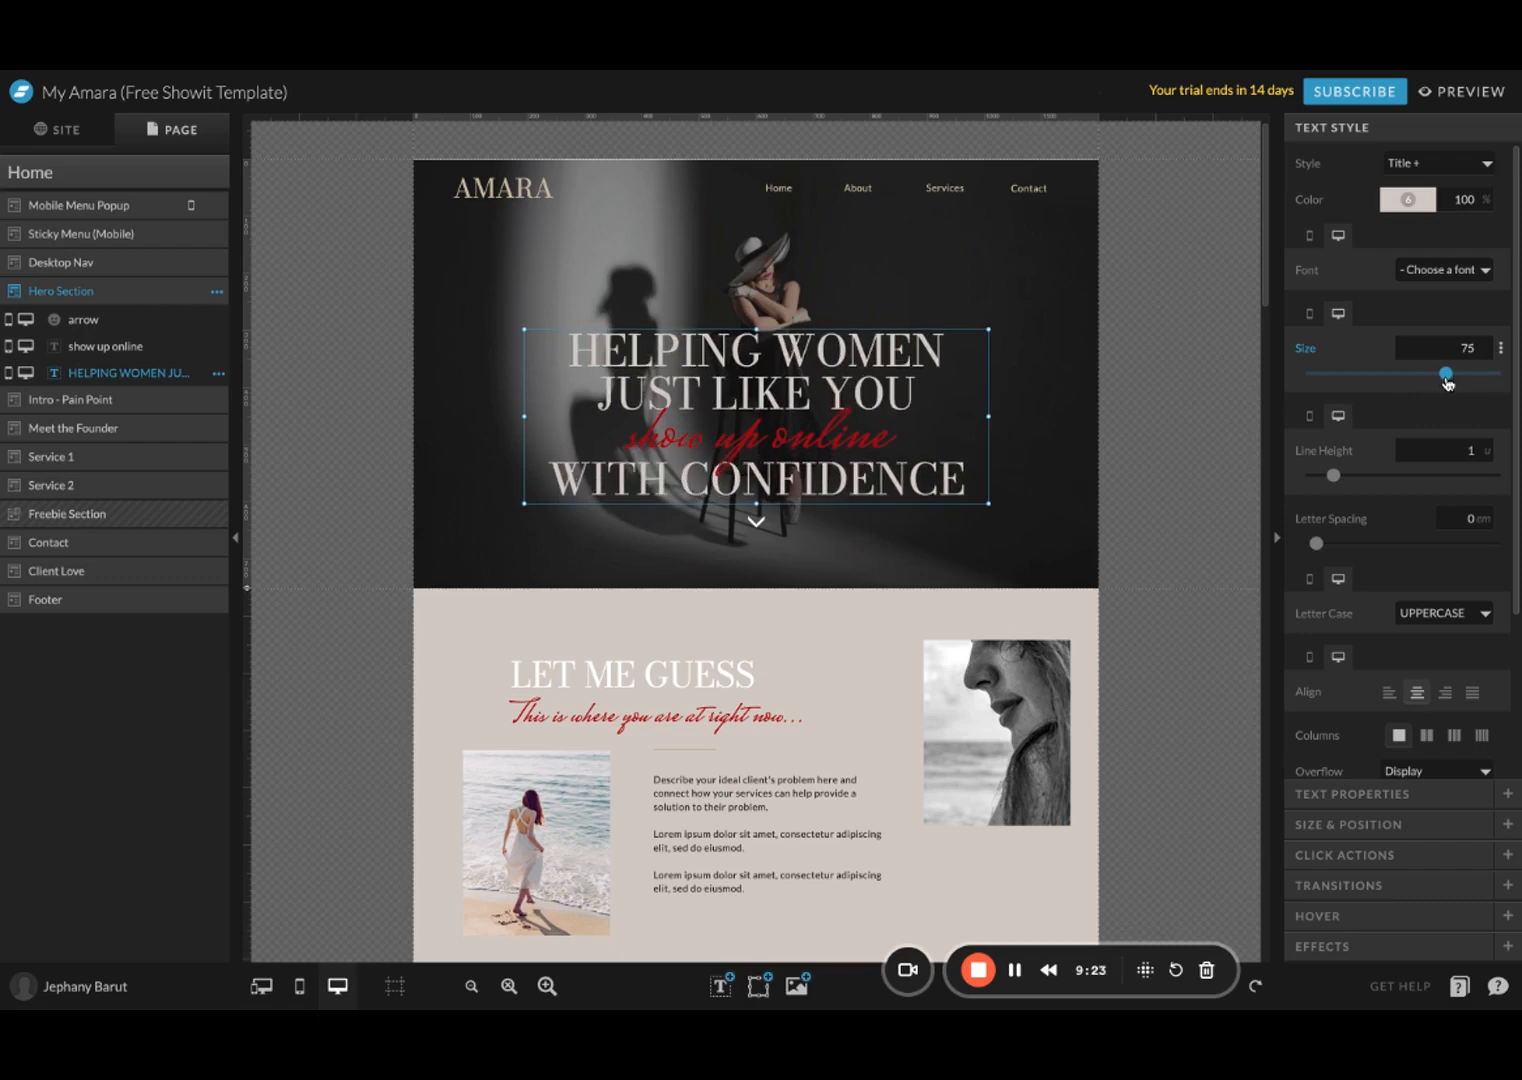
{"action": "left_click", "coordinate": [1481, 451]}
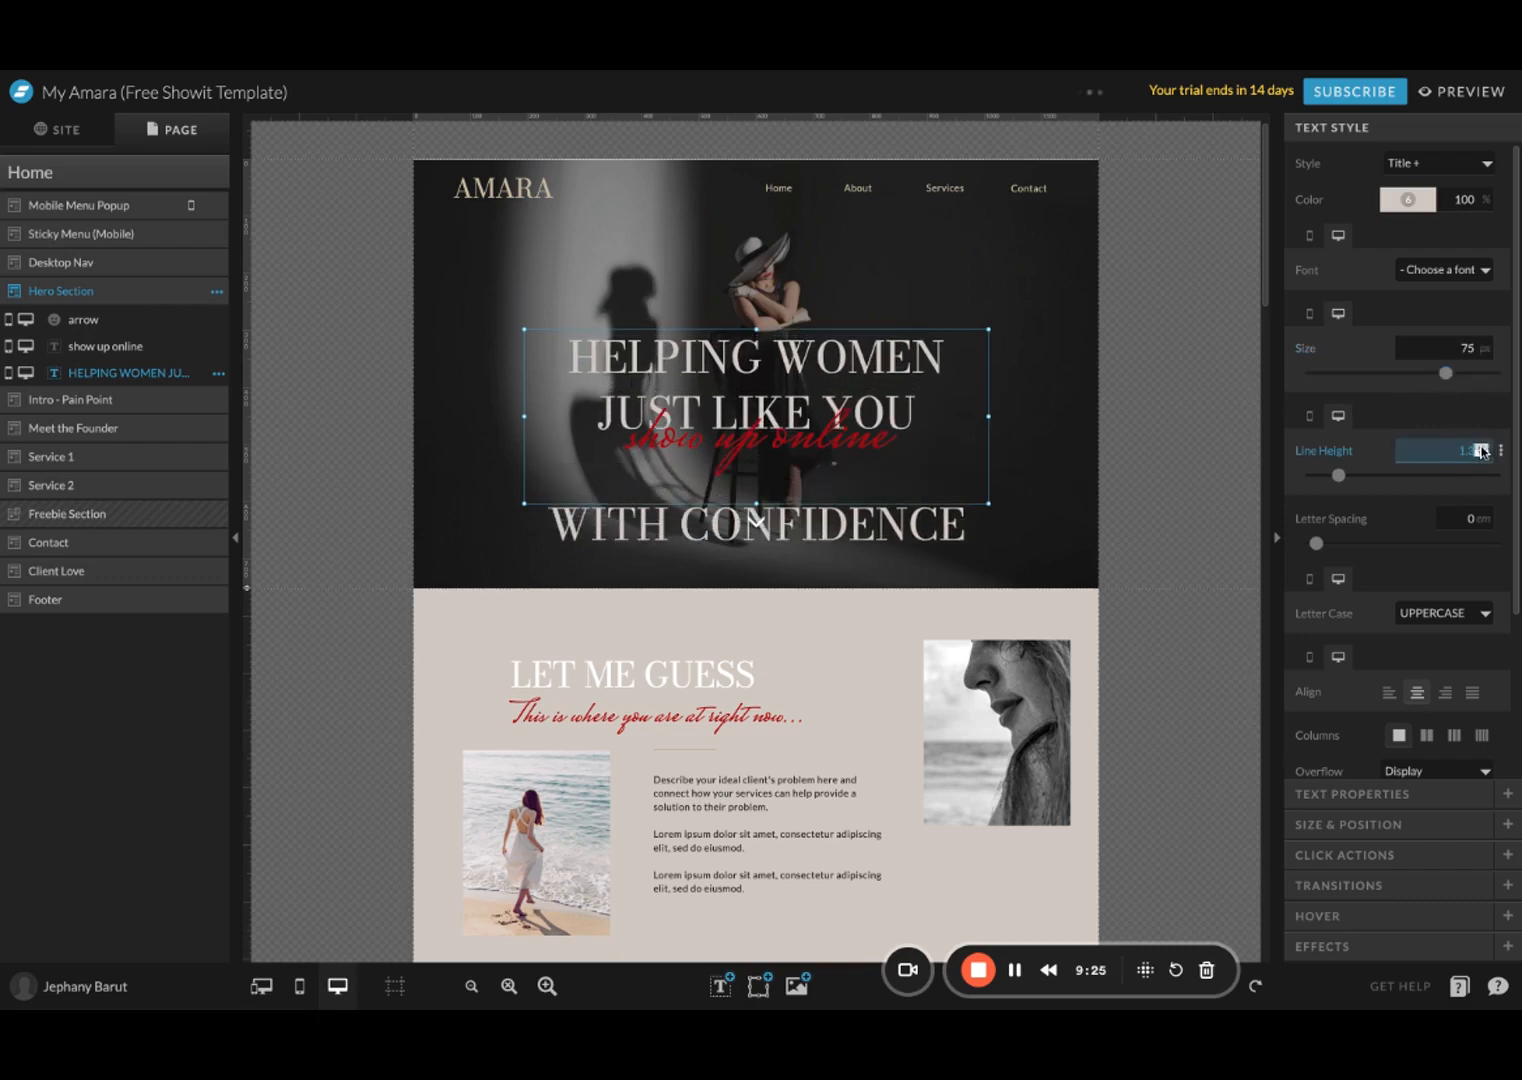
{"action": "left_click", "coordinate": [1481, 447]}
{"action": "left_click", "coordinate": [1481, 455]}
{"action": "left_click", "coordinate": [1481, 455]}
{"action": "left_click", "coordinate": [1481, 455]}
{"action": "left_click", "coordinate": [1481, 455]}
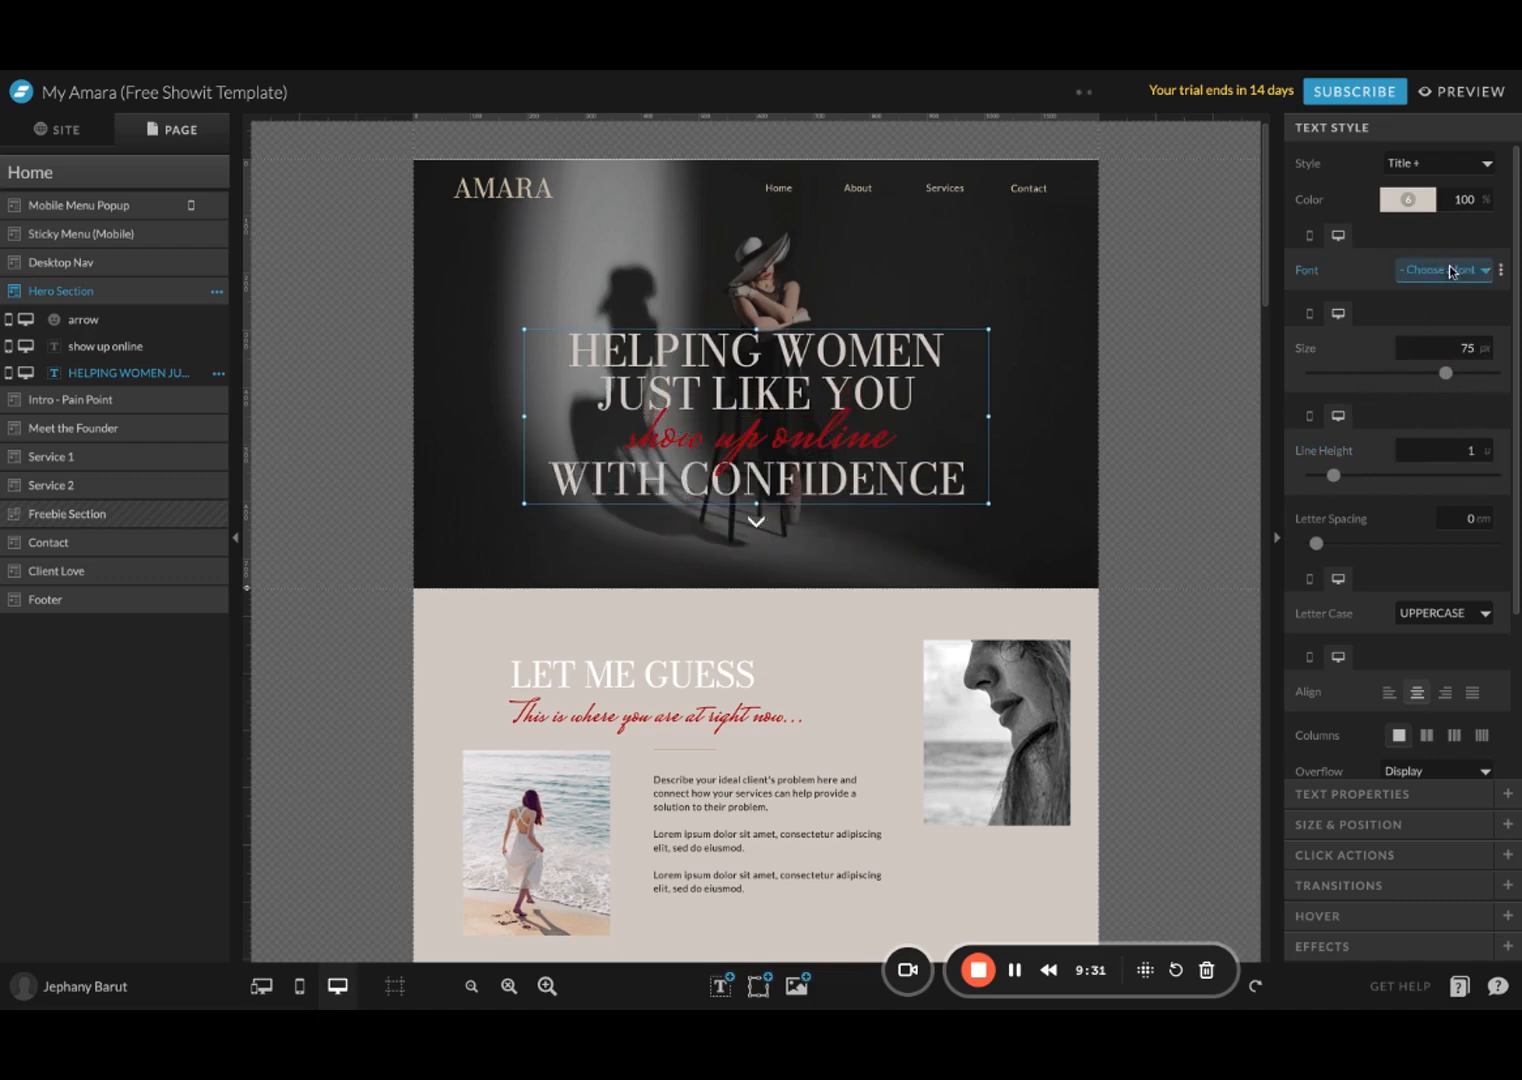
Step: Try the Montserrat and Mrs Saint Delafield fonts on the Hero Section's main headline, and restore its original font
{"action": "left_click", "coordinate": [1449, 314]}
{"action": "left_click", "coordinate": [1445, 277]}
{"action": "left_click", "coordinate": [1431, 335]}
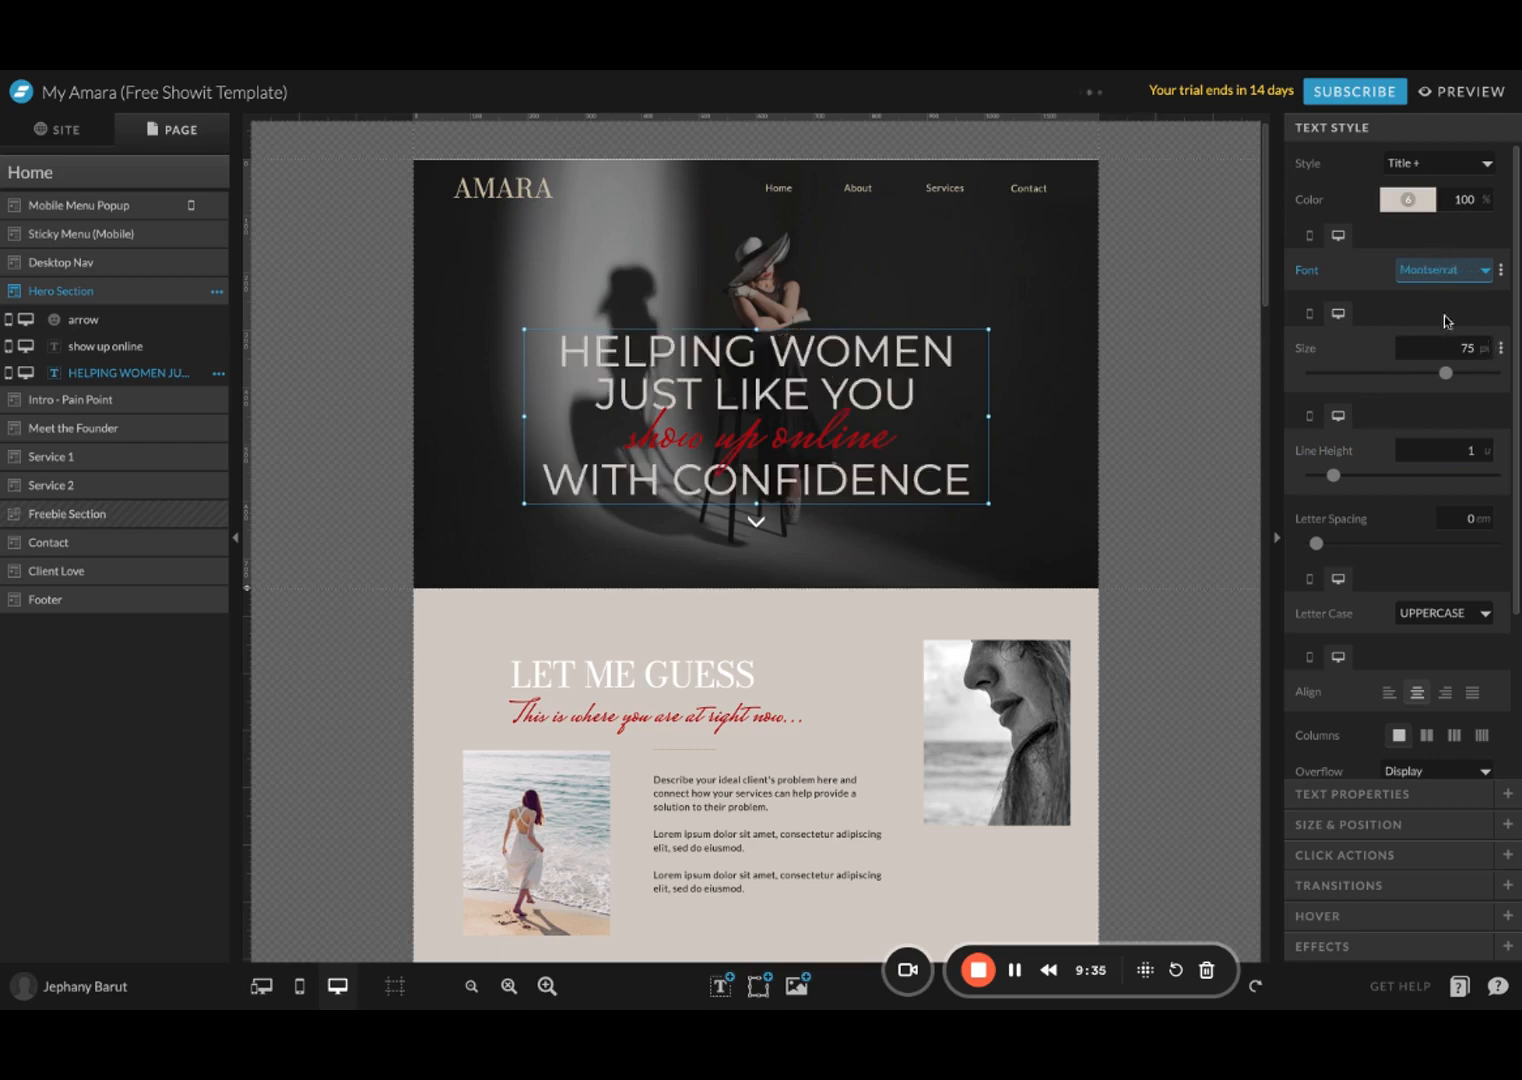
{"action": "left_click", "coordinate": [1455, 278]}
{"action": "left_click", "coordinate": [1446, 293]}
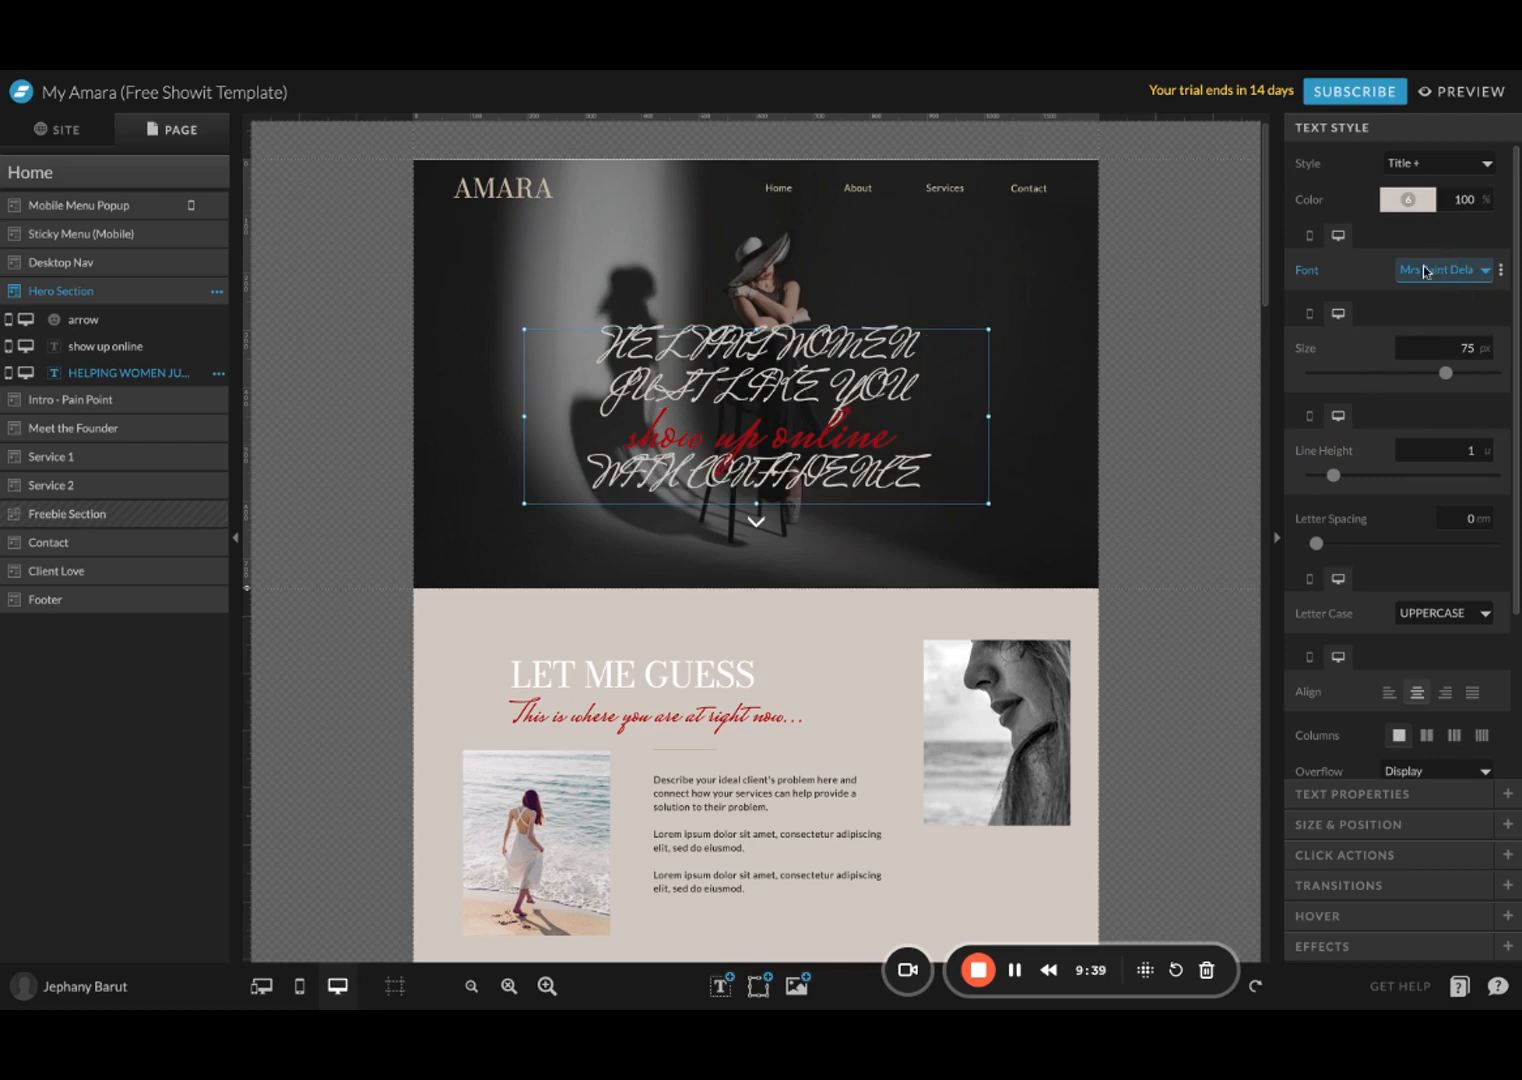
{"action": "left_click", "coordinate": [1426, 272]}
{"action": "left_click", "coordinate": [340, 323]}
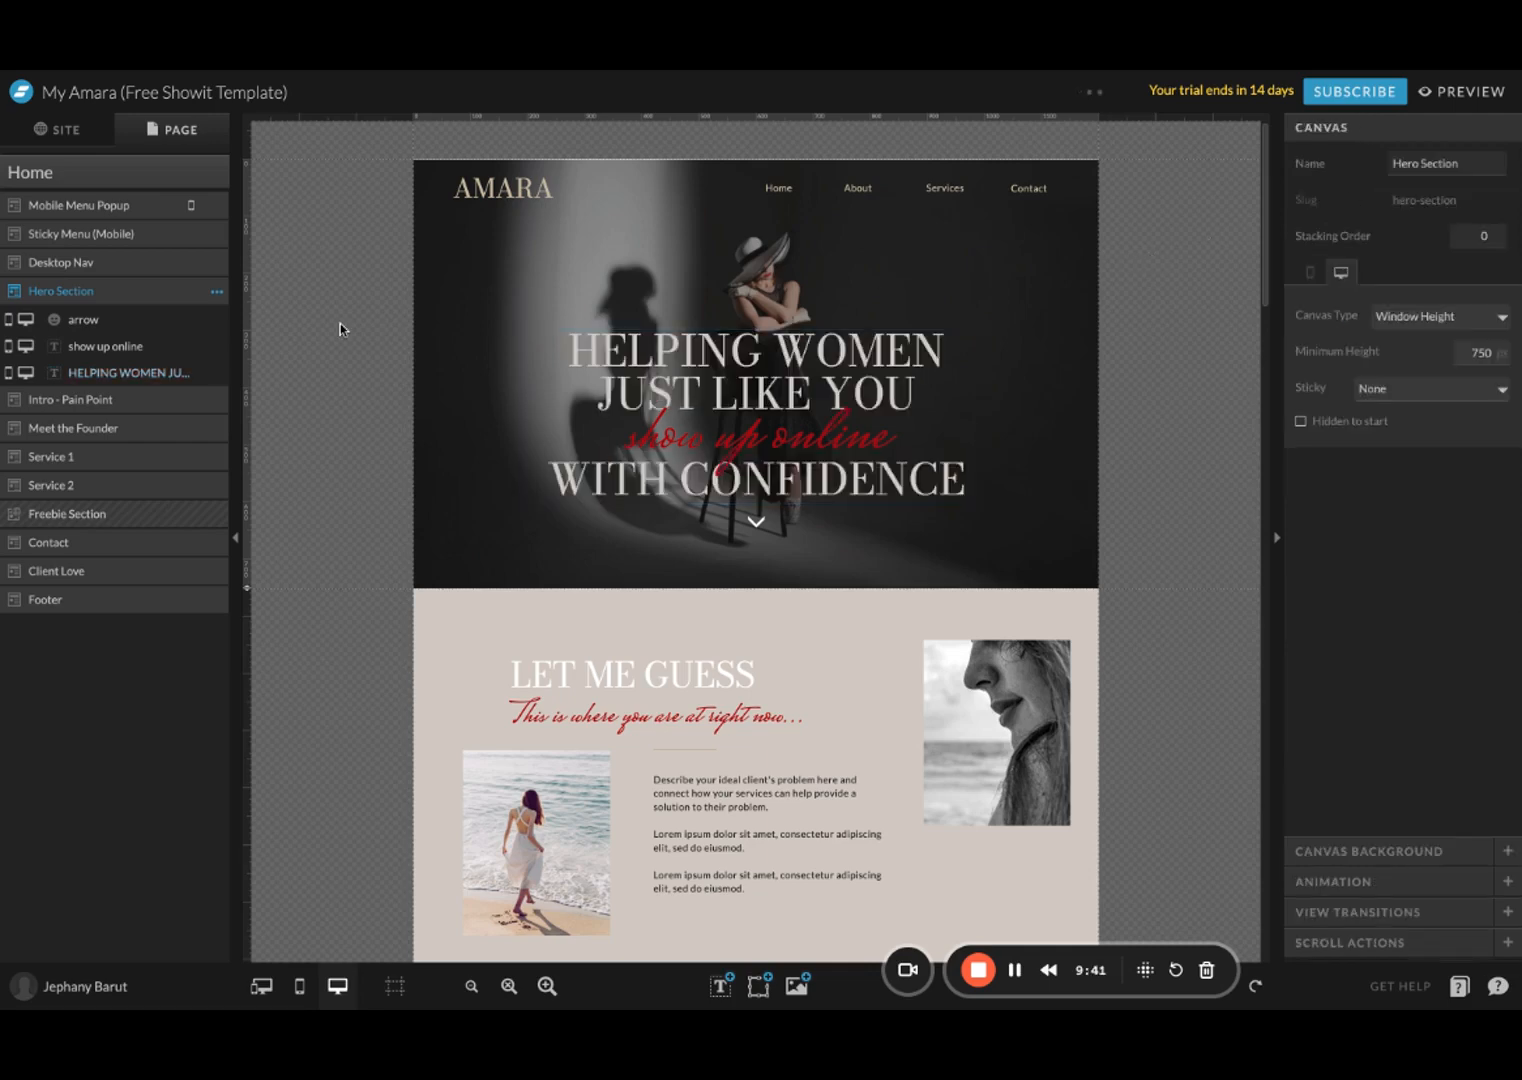
Step: Examine the title font under the site style and the active fonts list in the design settings, and close them
{"action": "left_click", "coordinate": [60, 130]}
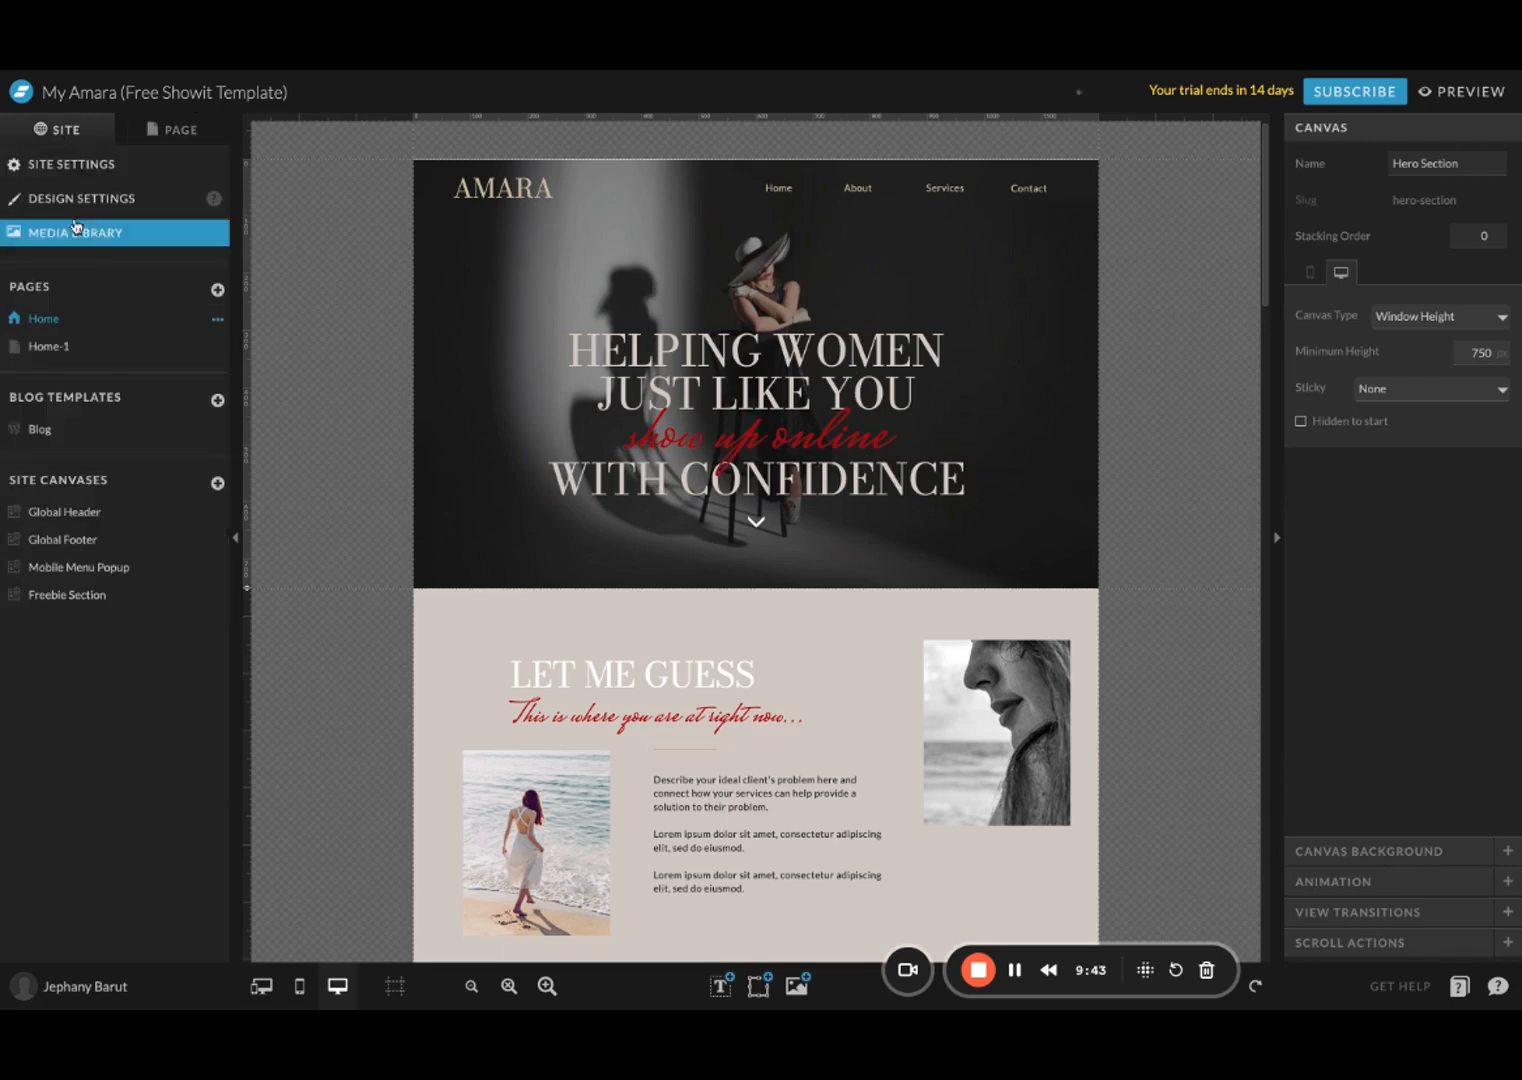
{"action": "left_click", "coordinate": [45, 197]}
{"action": "left_click", "coordinate": [81, 148]}
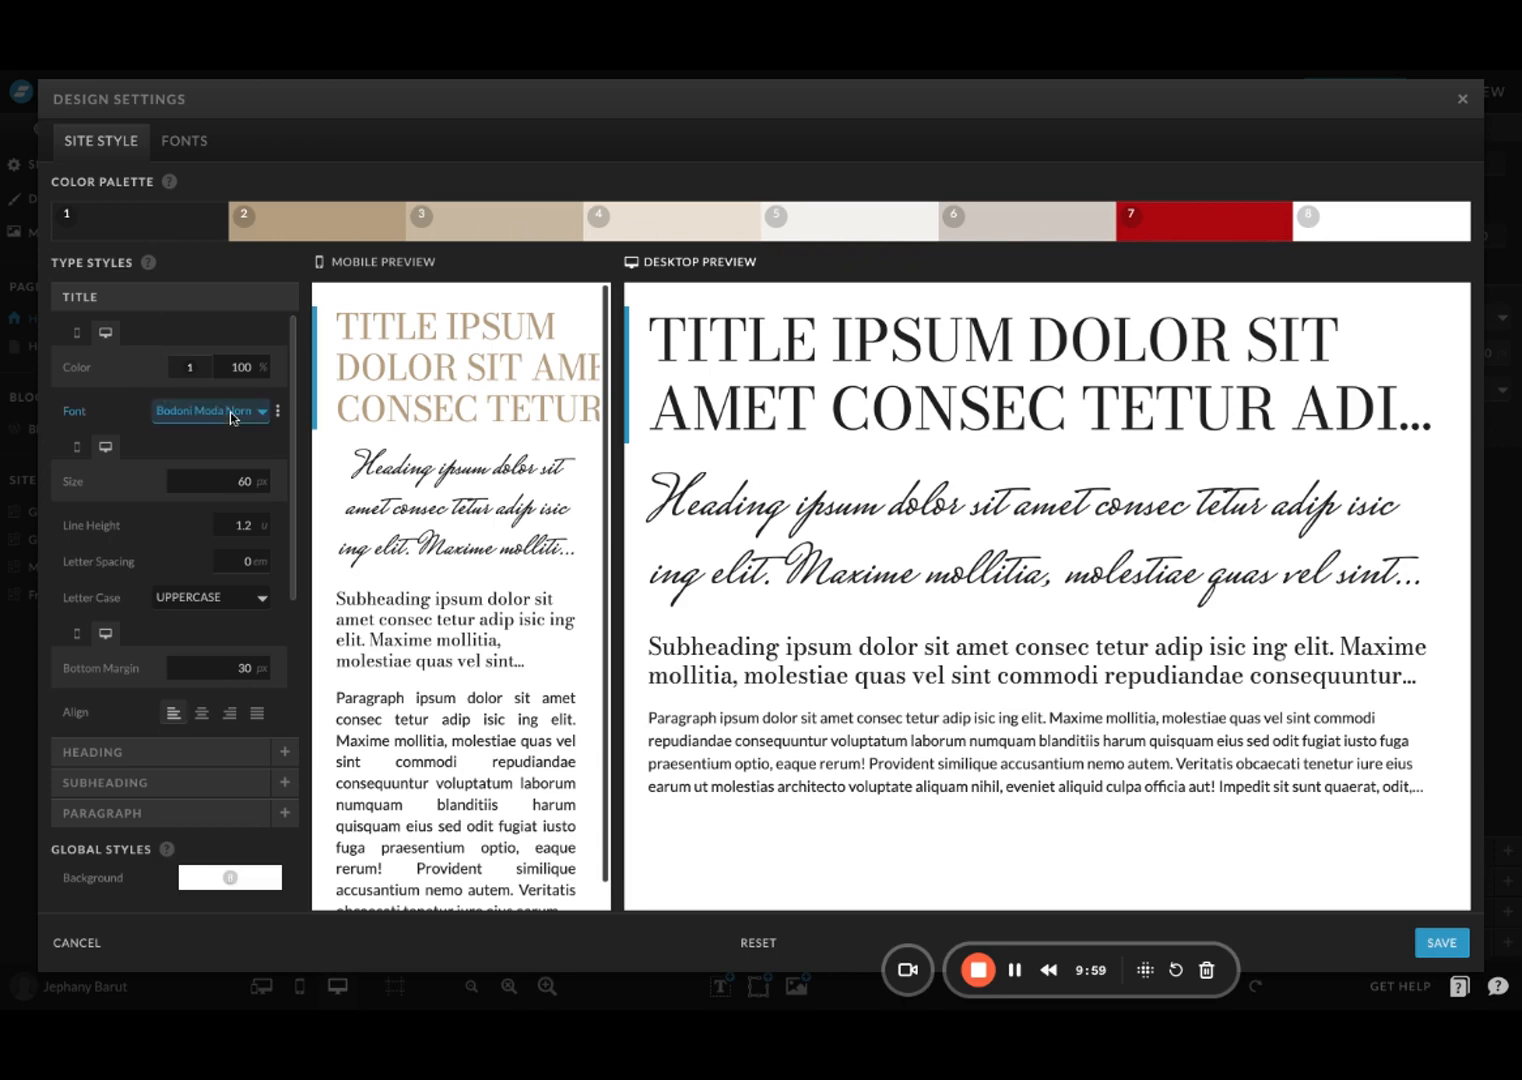
{"action": "left_click", "coordinate": [184, 140]}
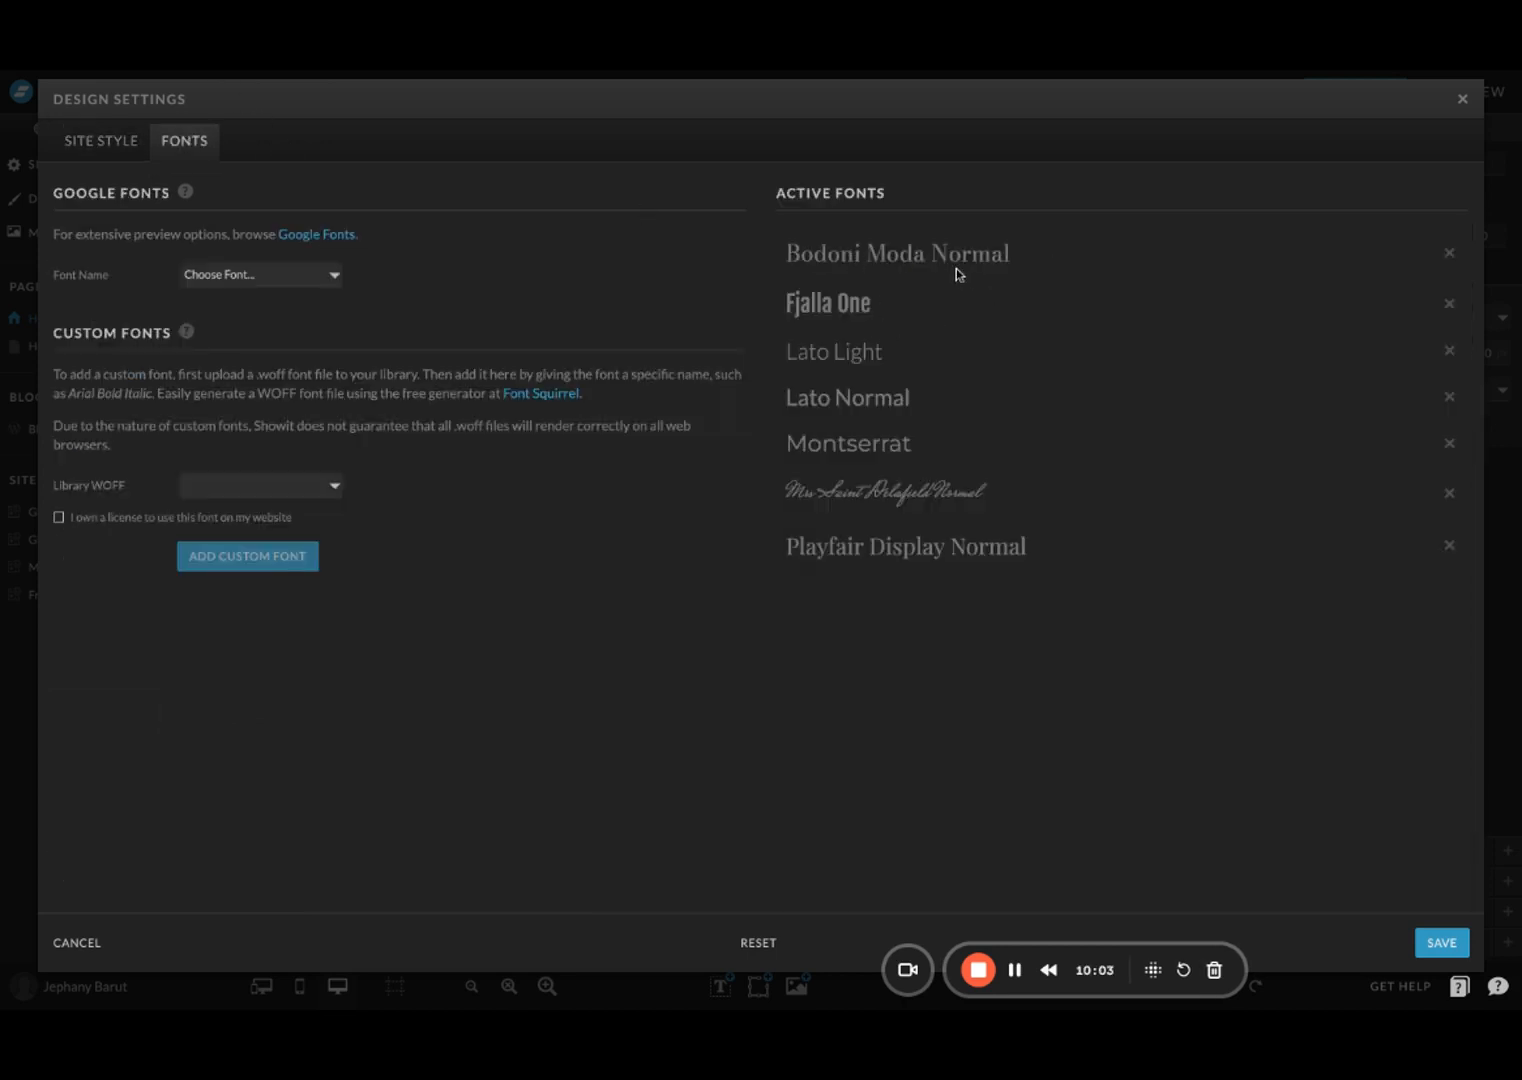
{"action": "left_click", "coordinate": [1462, 98]}
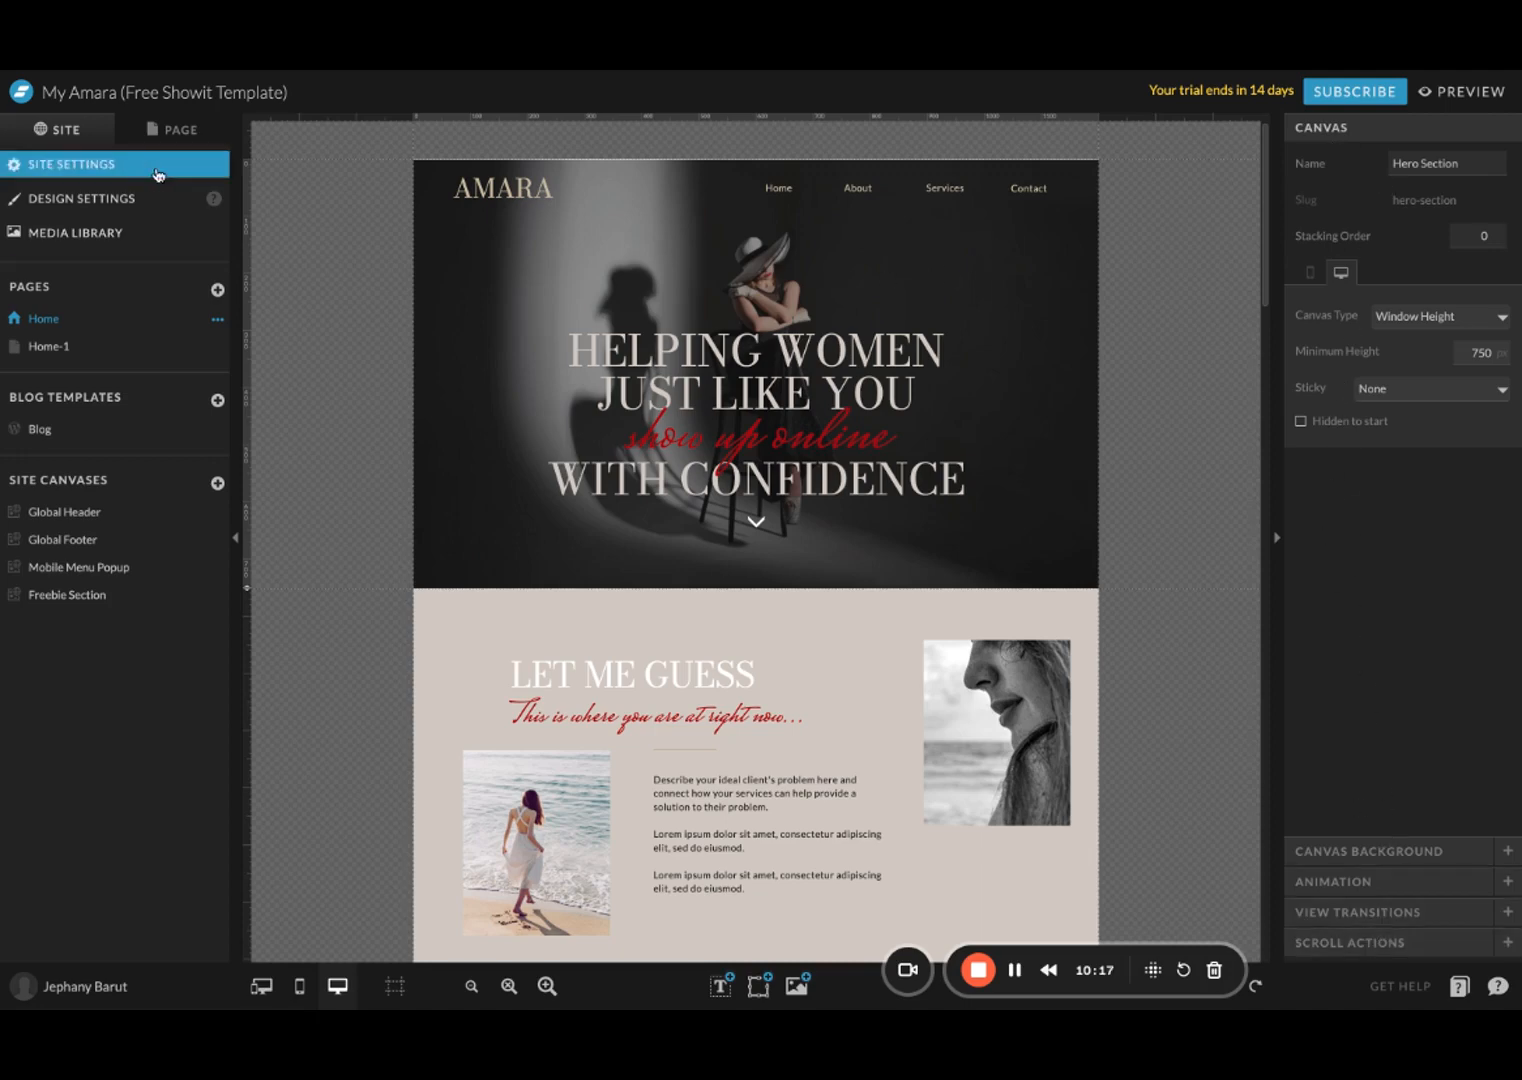
Step: Open the Home page's list of canvases and inspect the Hero Section's canvas settings
{"action": "left_click", "coordinate": [163, 131]}
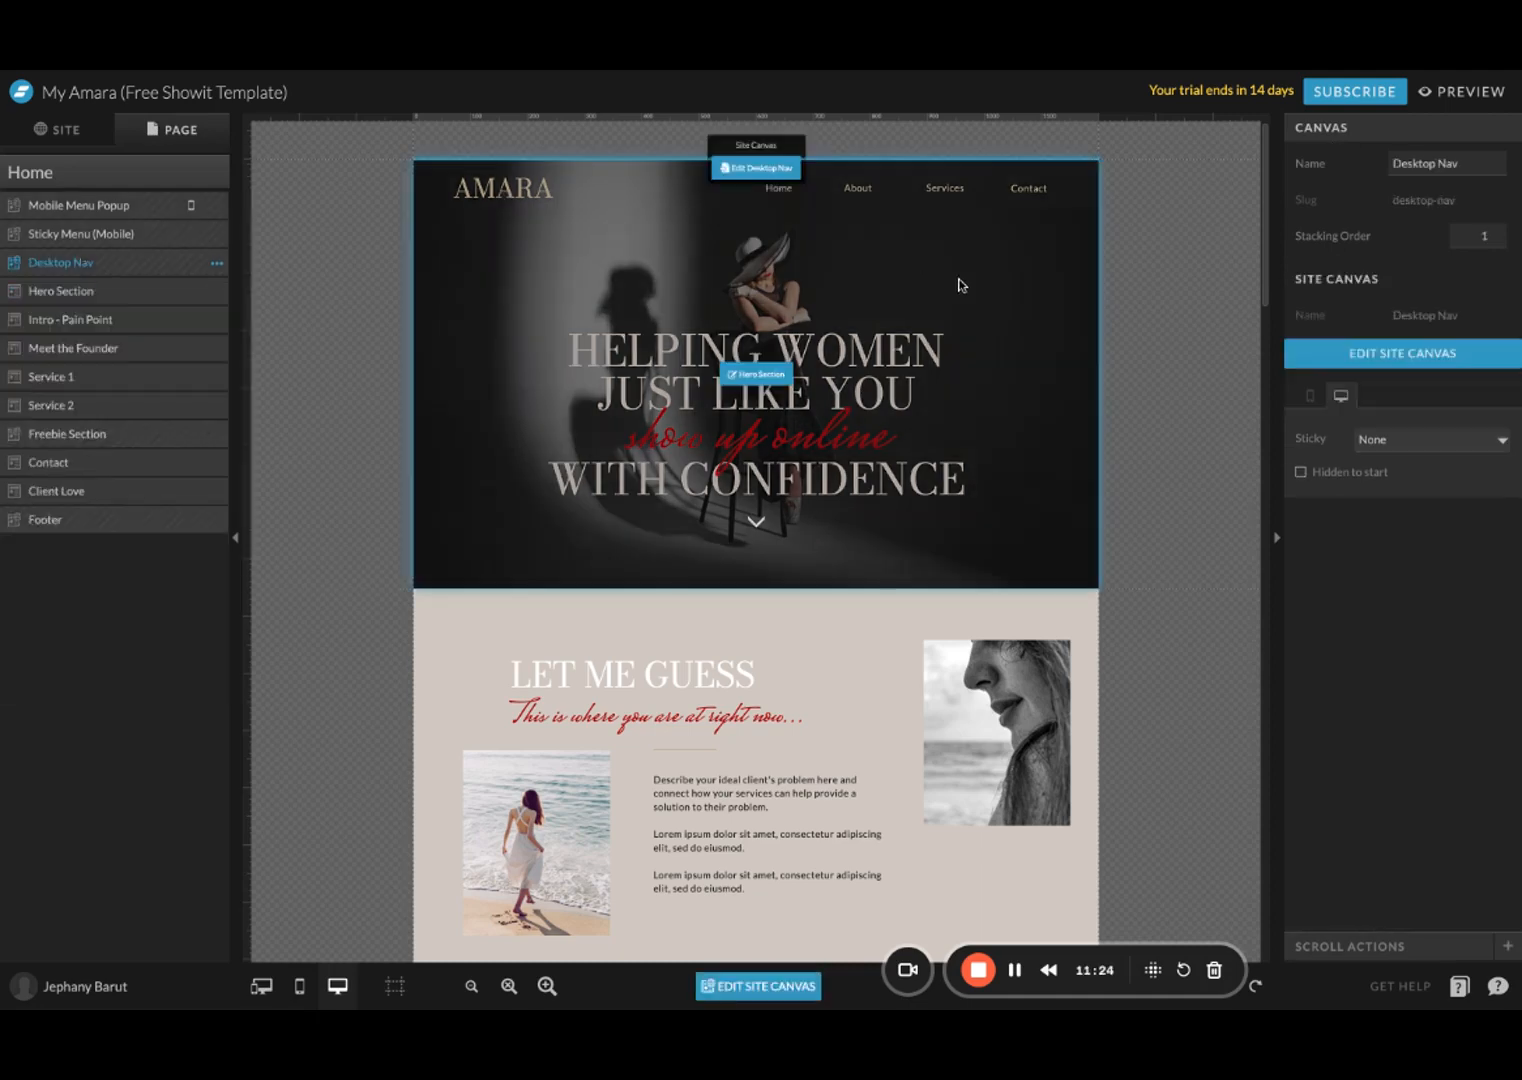
{"action": "left_click", "coordinate": [978, 287]}
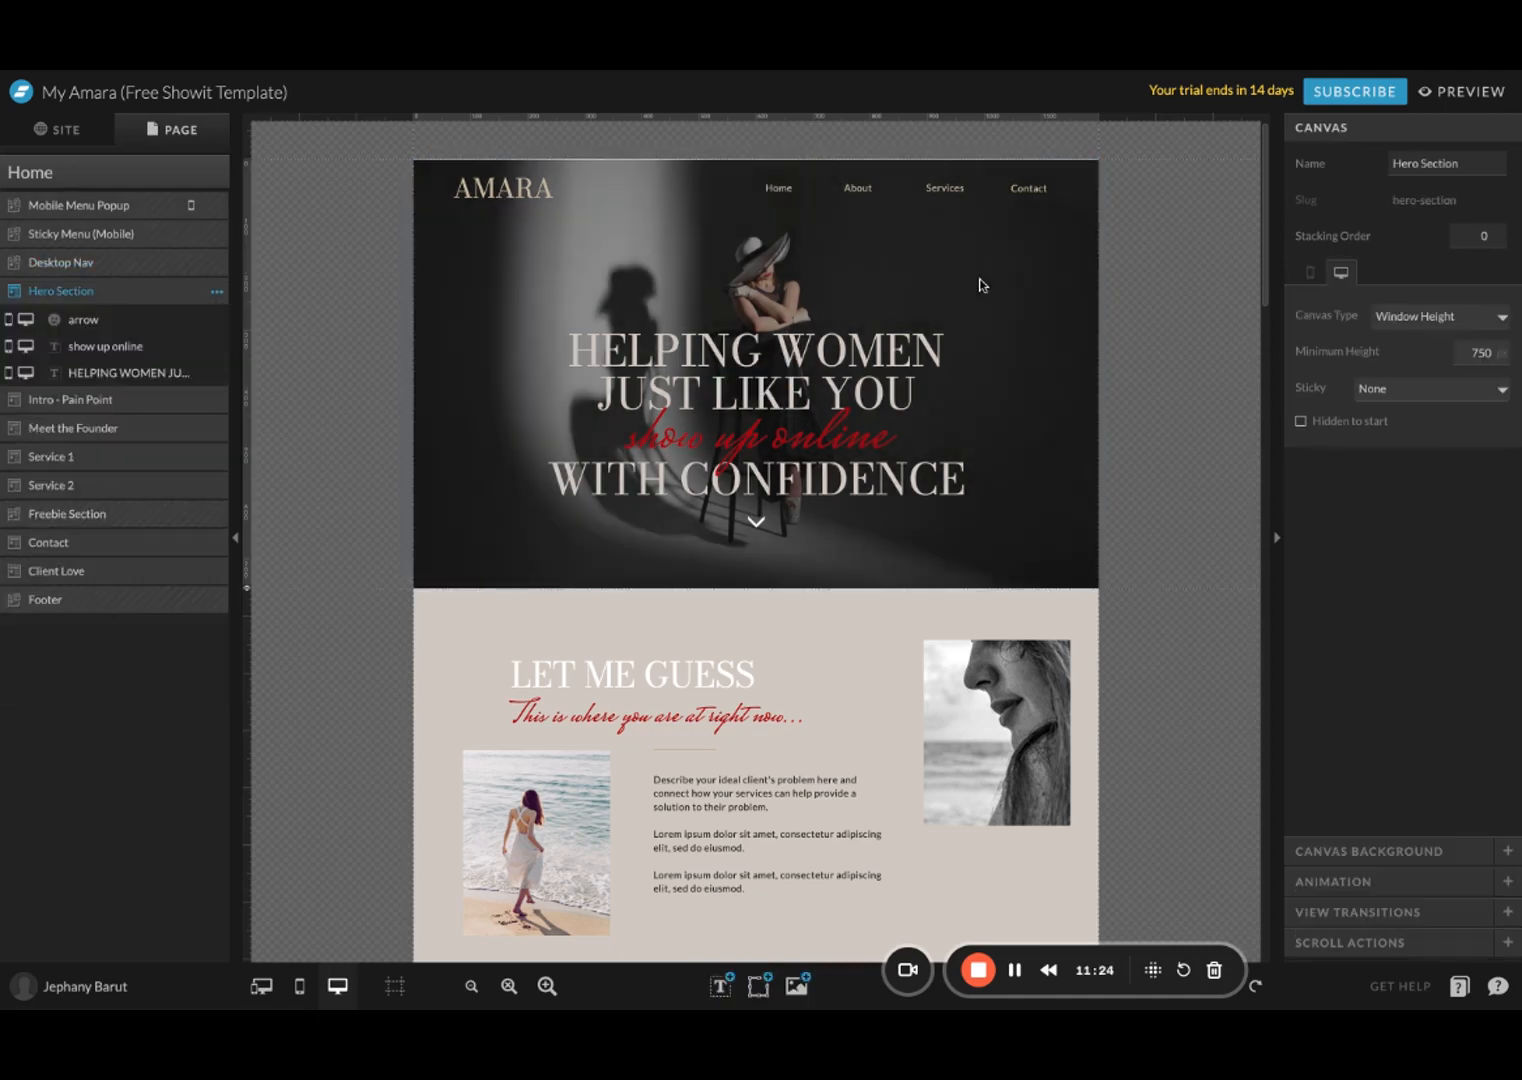
{"action": "left_click", "coordinate": [93, 297]}
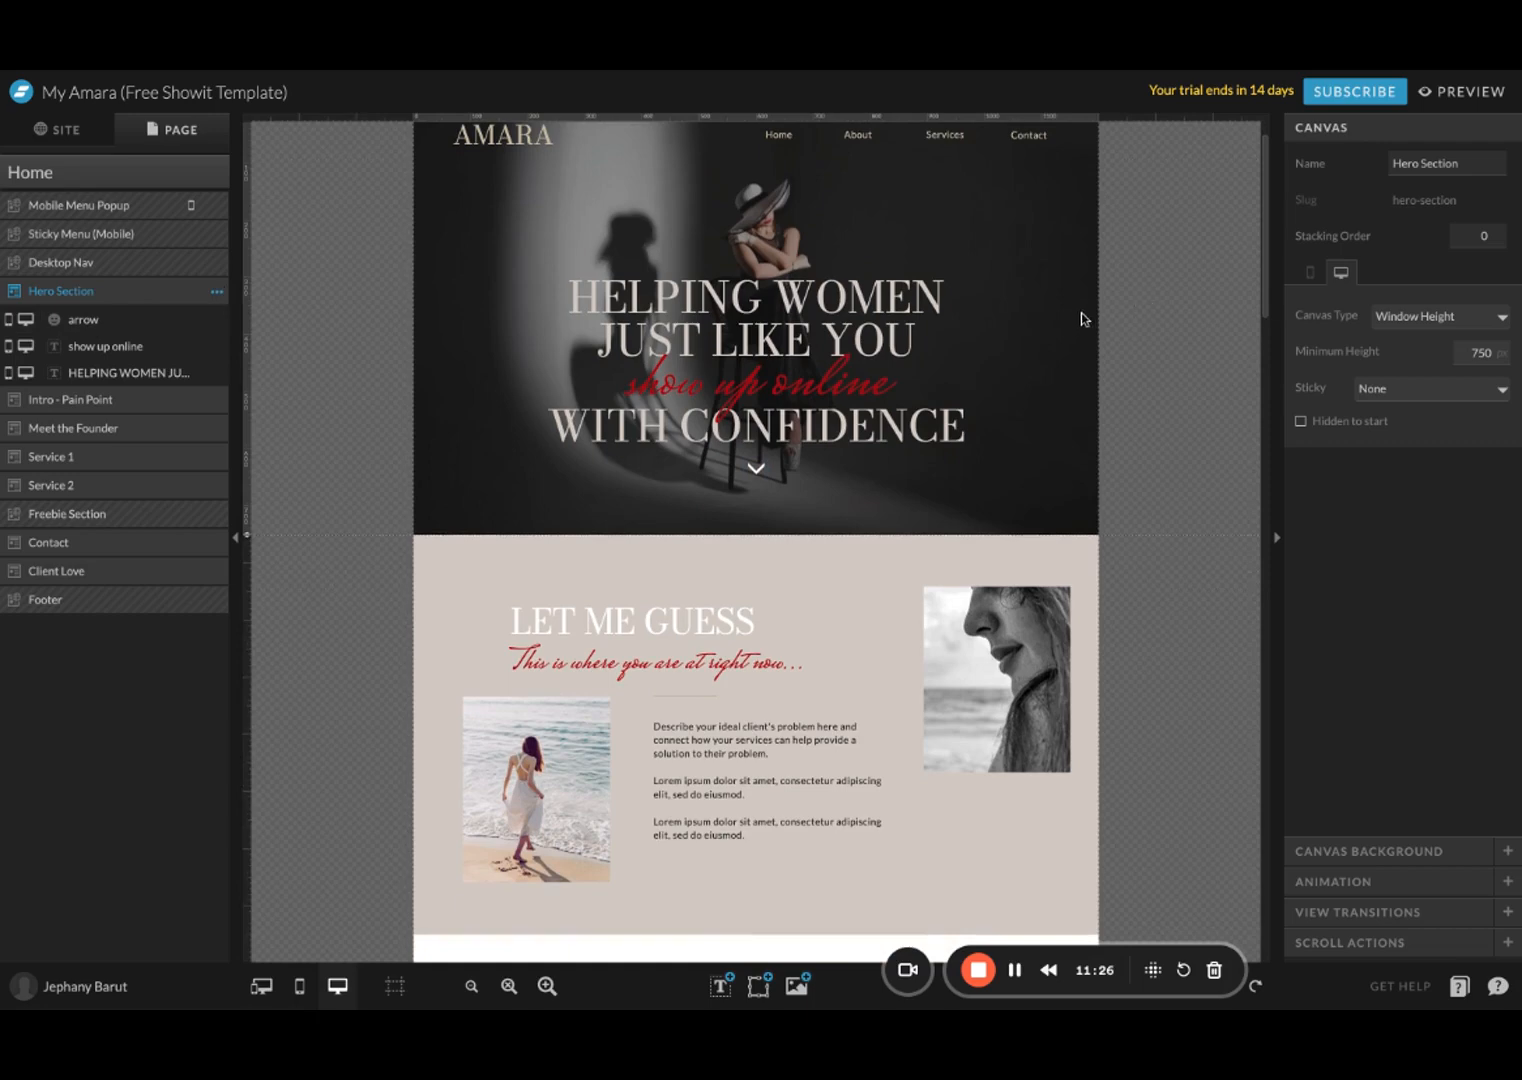
{"action": "scroll", "coordinate": [1085, 320], "scroll_direction": "up", "scroll_amount": 1}
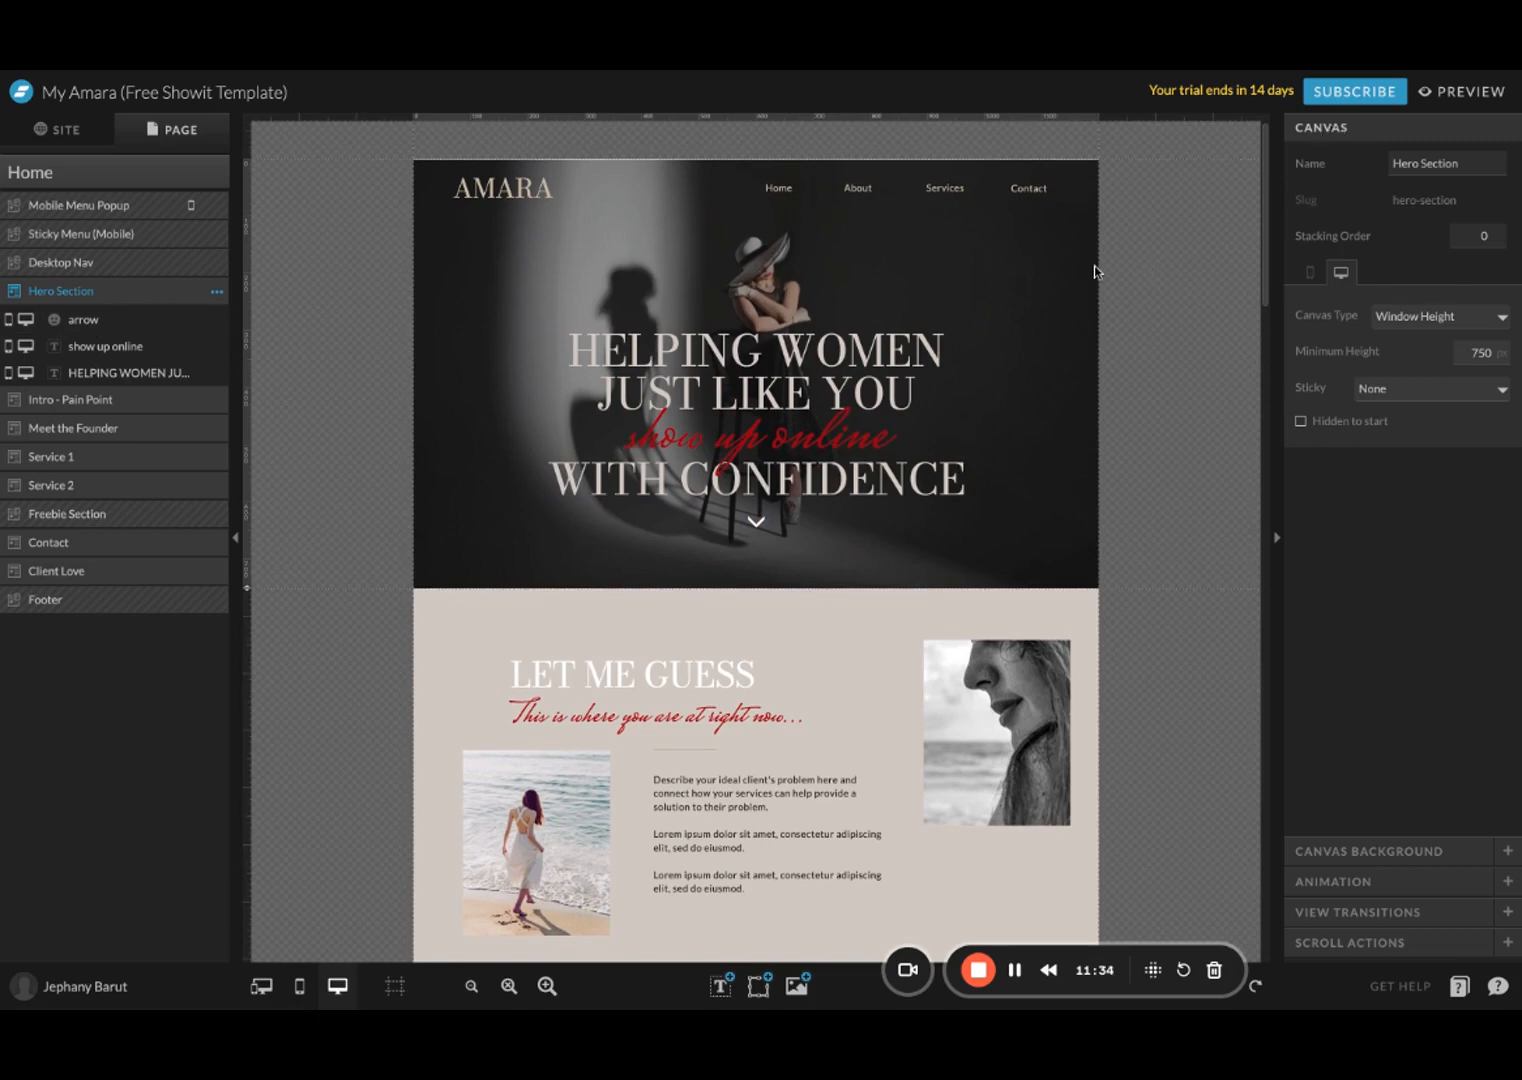
{"action": "left_click", "coordinate": [1478, 163]}
{"action": "left_click", "coordinate": [792, 297]}
Step: Move the Intro - Pain Point section's right image up to overlap the Hero Section, and set the intro section's stacking order to 1
{"action": "left_click", "coordinate": [1030, 716]}
{"action": "left_click_drag", "start_coordinate": [1030, 716], "coordinate": [972, 601]}
{"action": "left_click", "coordinate": [835, 632]}
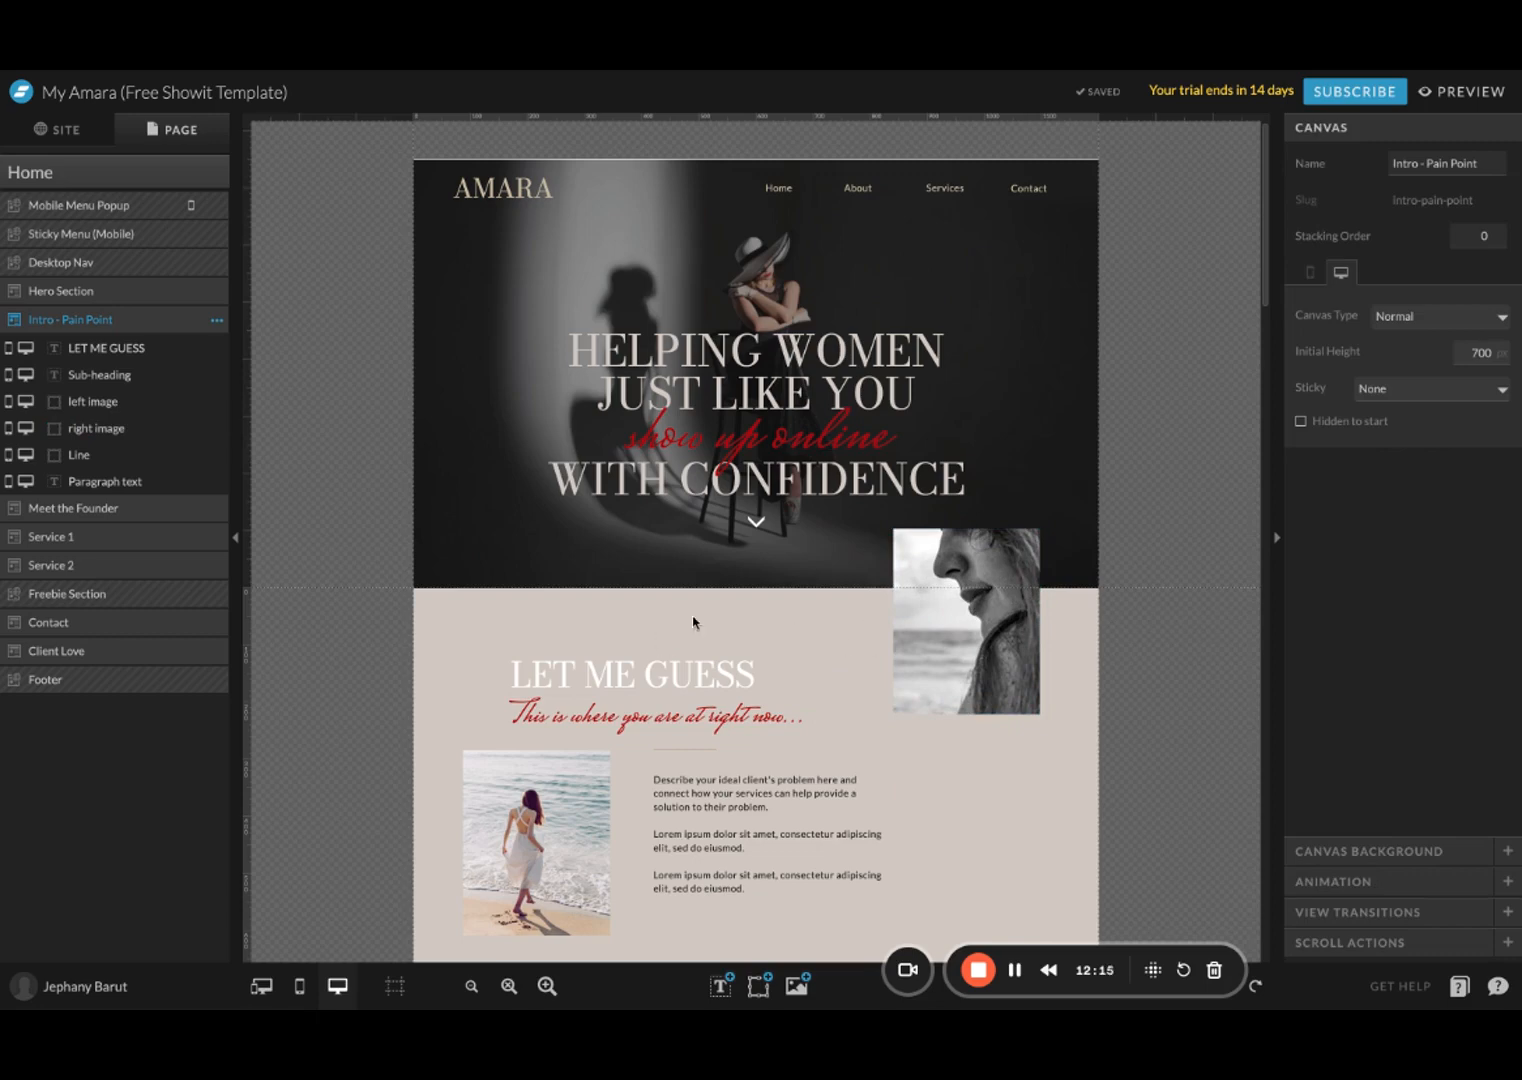
{"action": "left_click", "coordinate": [1494, 232]}
{"action": "left_click", "coordinate": [977, 591]}
{"action": "mouse_move", "coordinate": [977, 591]}
{"action": "left_mouse_down"}
{"action": "mouse_move", "coordinate": [994, 691]}
{"action": "mouse_move", "coordinate": [971, 575]}
{"action": "left_mouse_up"}
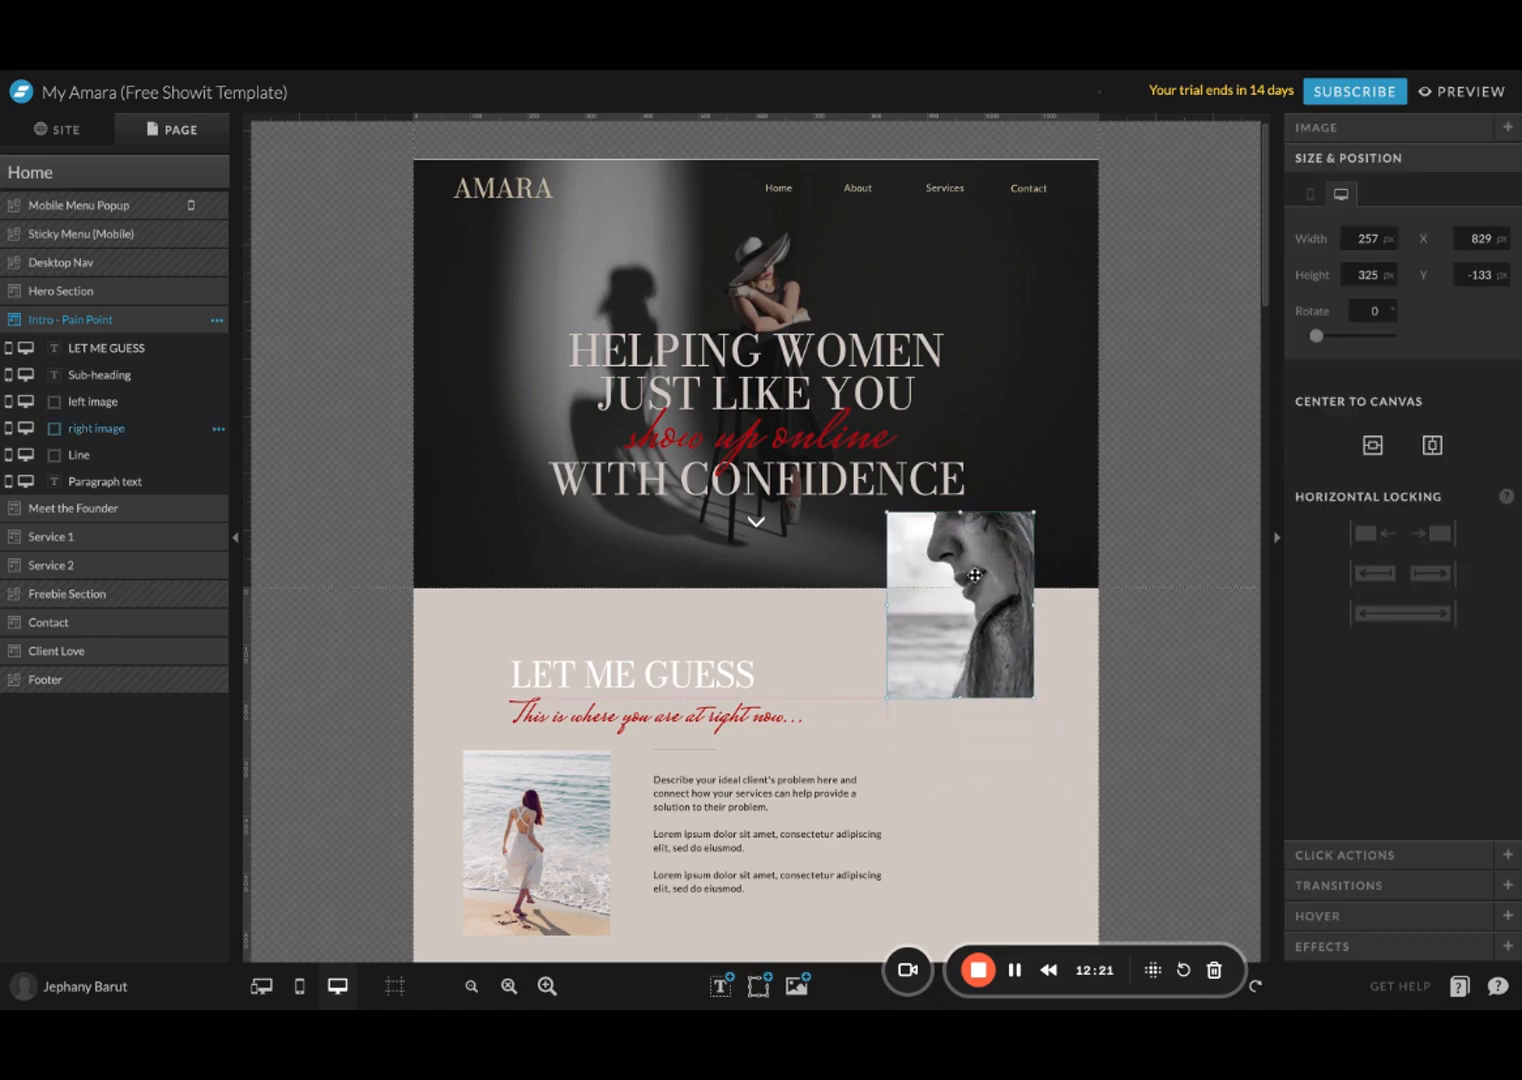
Step: Try a stacking order of 2 on the Hero Section and compare it with the Intro - Pain Point section's stacking order
{"action": "left_click", "coordinate": [1065, 400]}
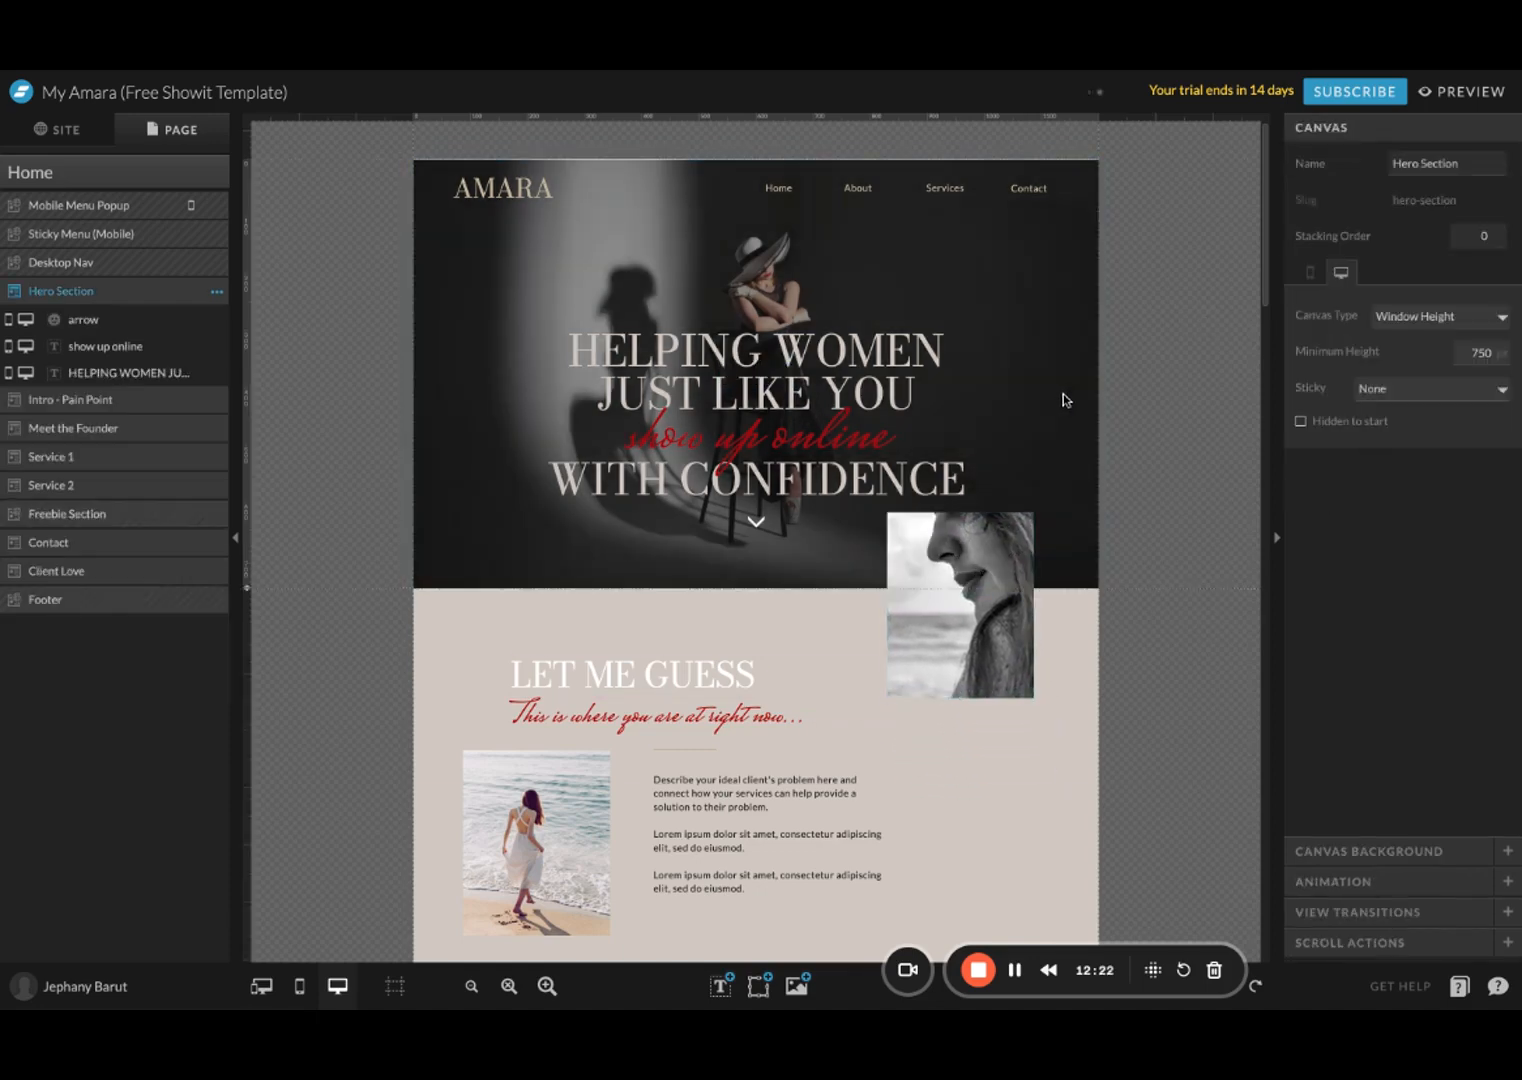
{"action": "left_click", "coordinate": [1495, 233]}
{"action": "left_click", "coordinate": [1495, 233]}
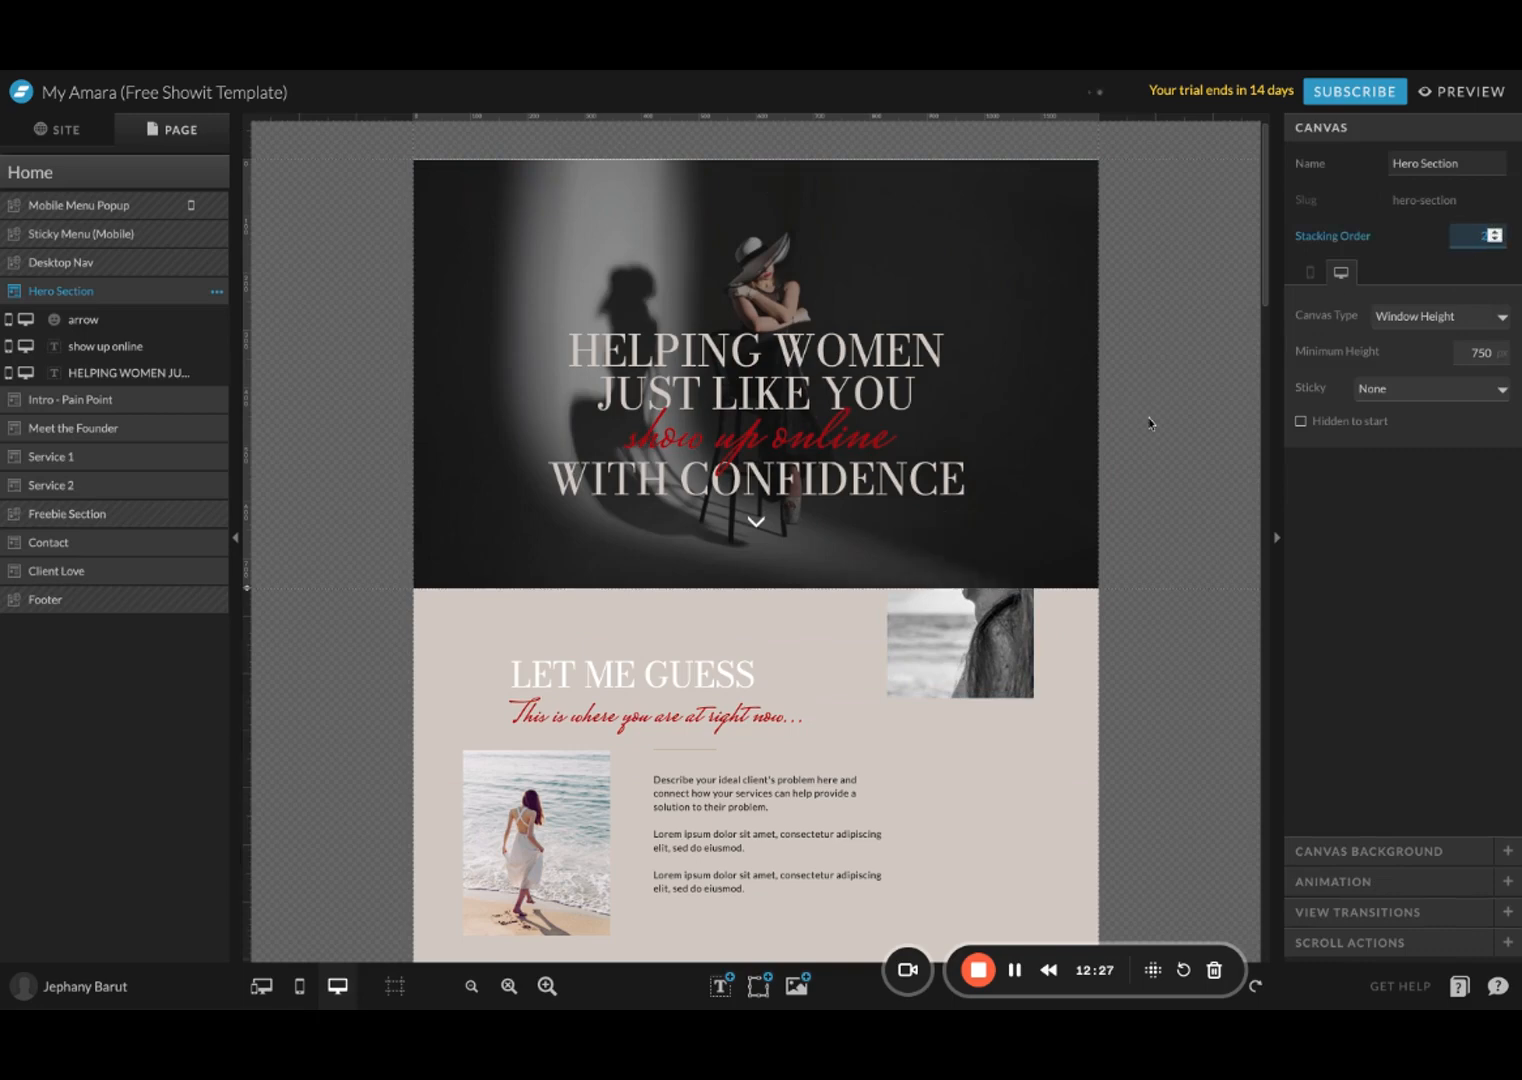
{"action": "left_click", "coordinate": [1046, 708]}
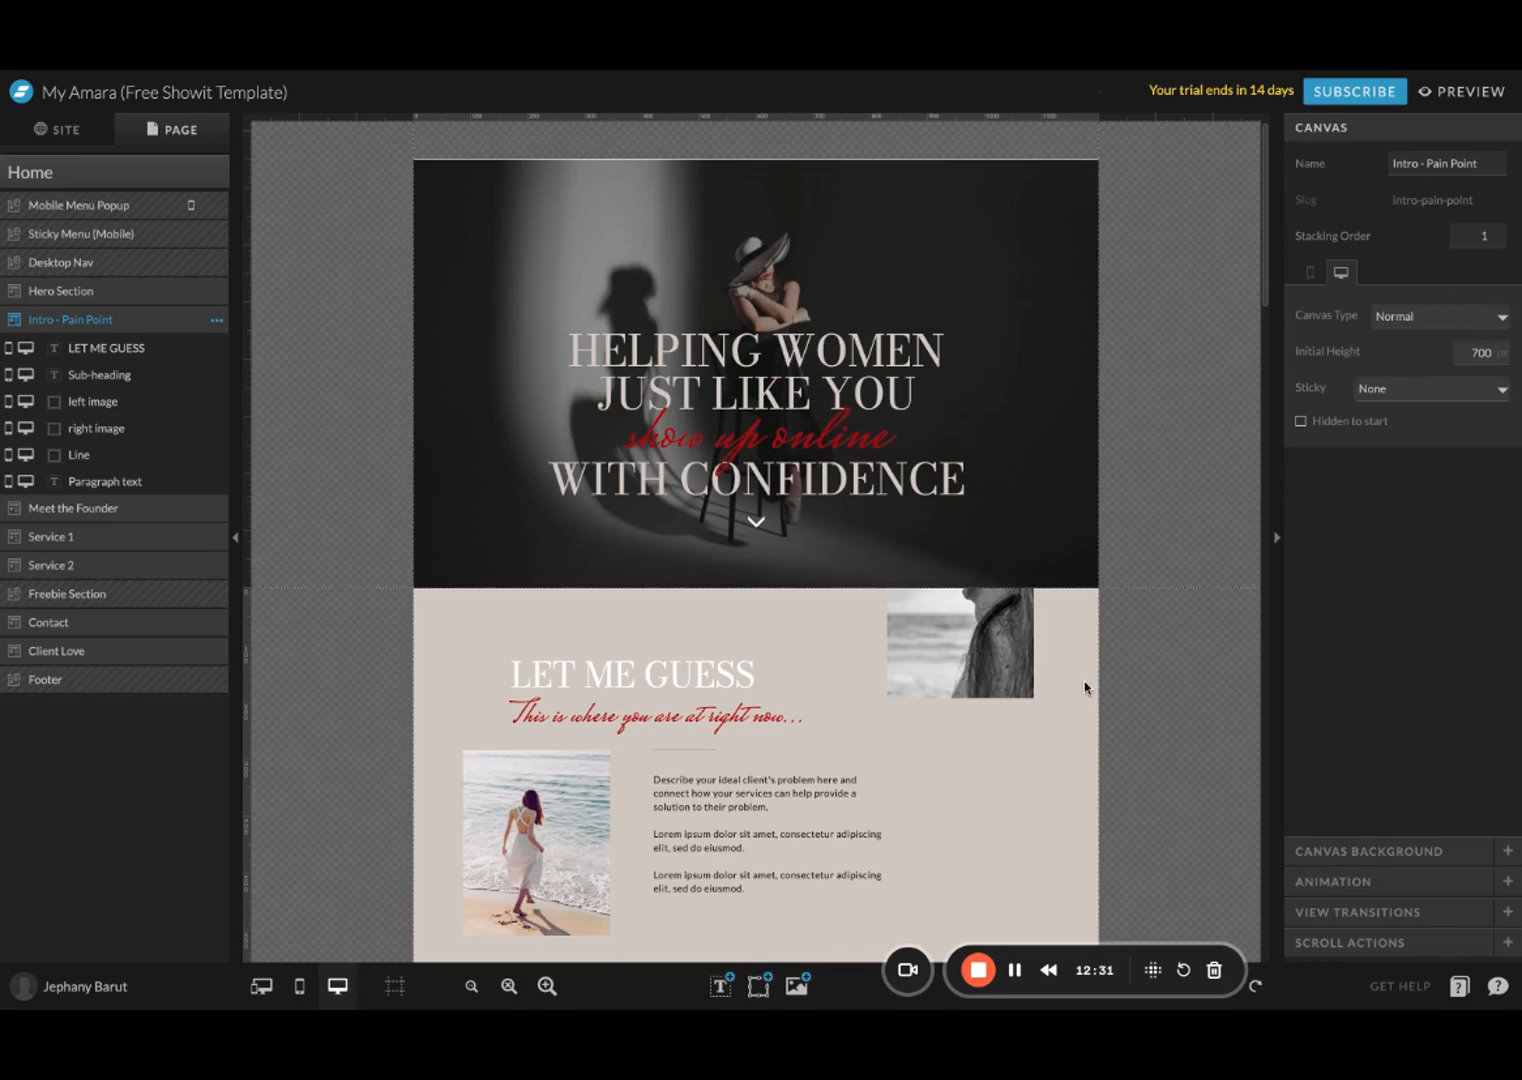
Step: Restore the Hero Section's stacking order to 0 and move the right image down to the upper edge of the Intro - Pain Point section
{"action": "left_click", "coordinate": [1068, 525]}
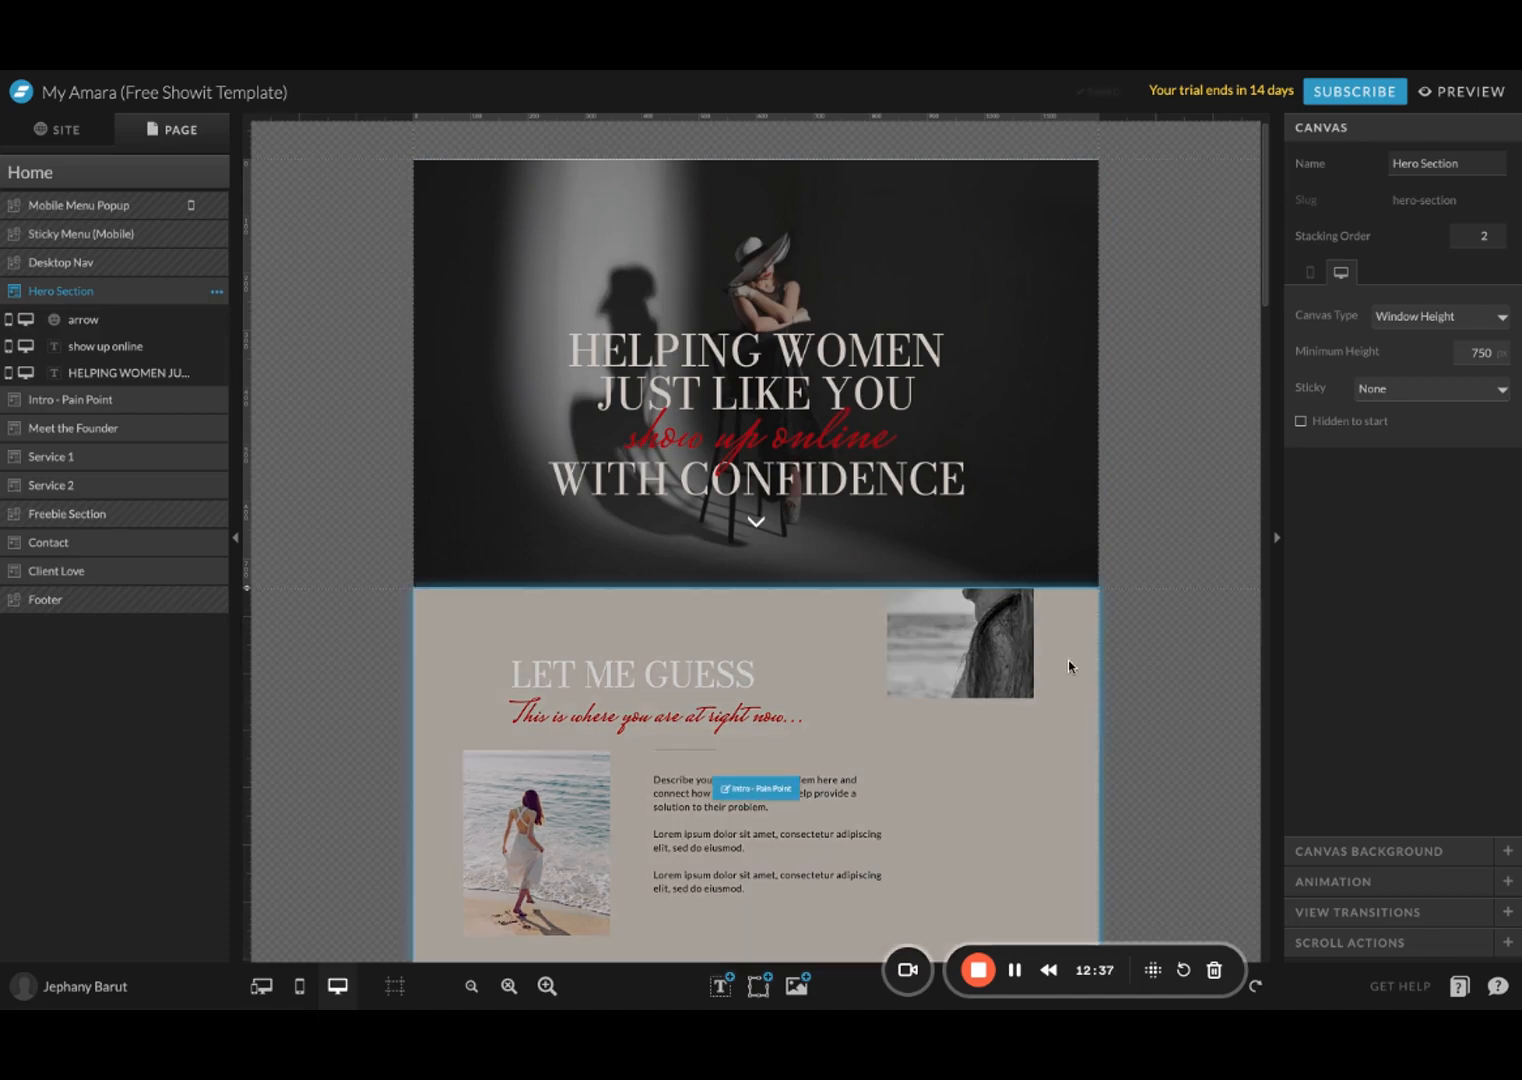
{"action": "left_click", "coordinate": [1068, 660]}
{"action": "left_click_drag", "start_coordinate": [946, 630], "coordinate": [940, 651]}
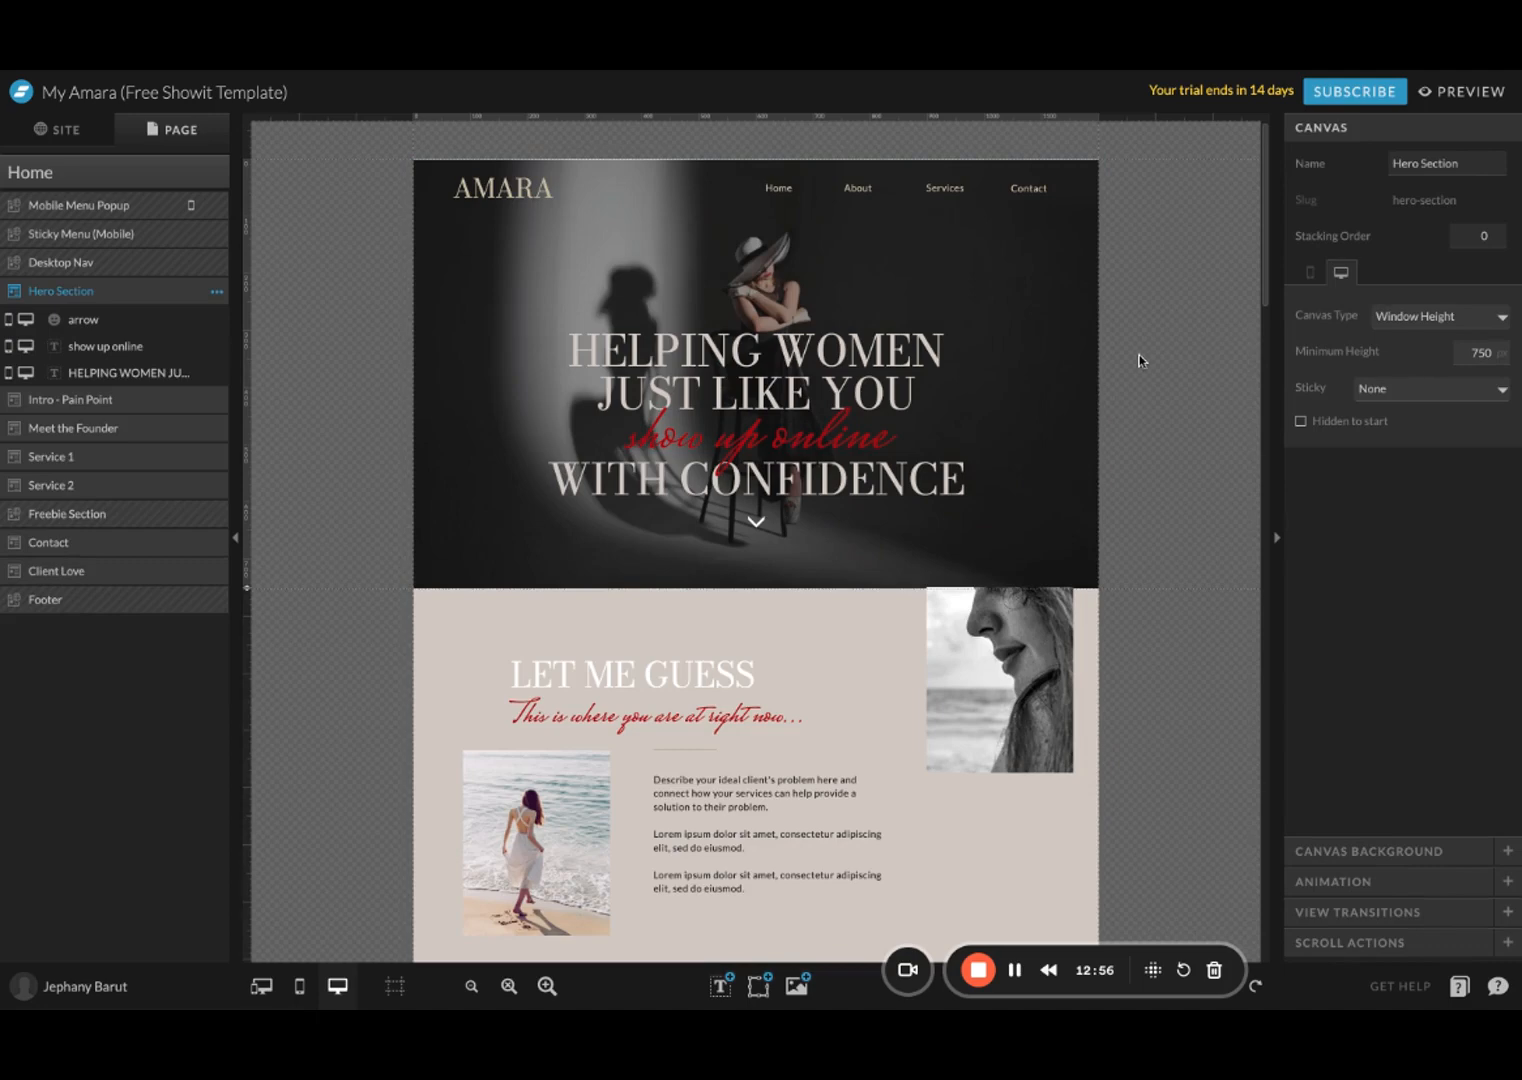
Step: Compare the Hero Section's mobile and desktop canvas settings by switching between the two views
{"action": "left_click", "coordinate": [1311, 274]}
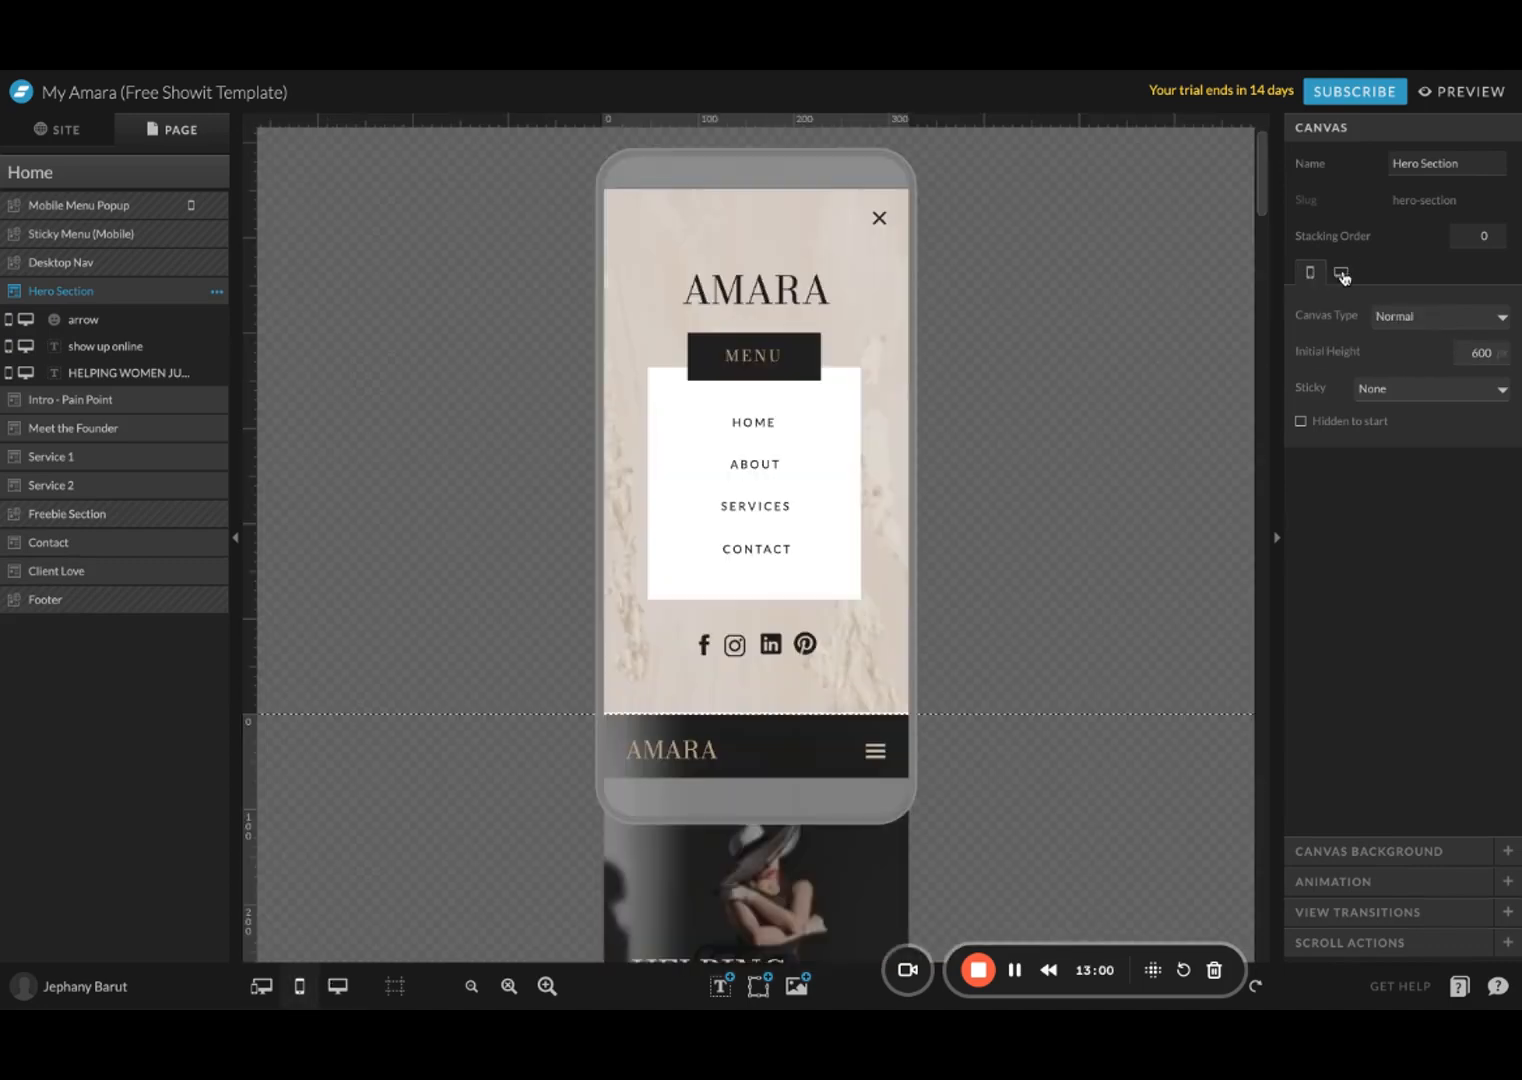
{"action": "left_click", "coordinate": [1341, 272]}
{"action": "left_click", "coordinate": [1307, 274]}
{"action": "left_click", "coordinate": [1343, 274]}
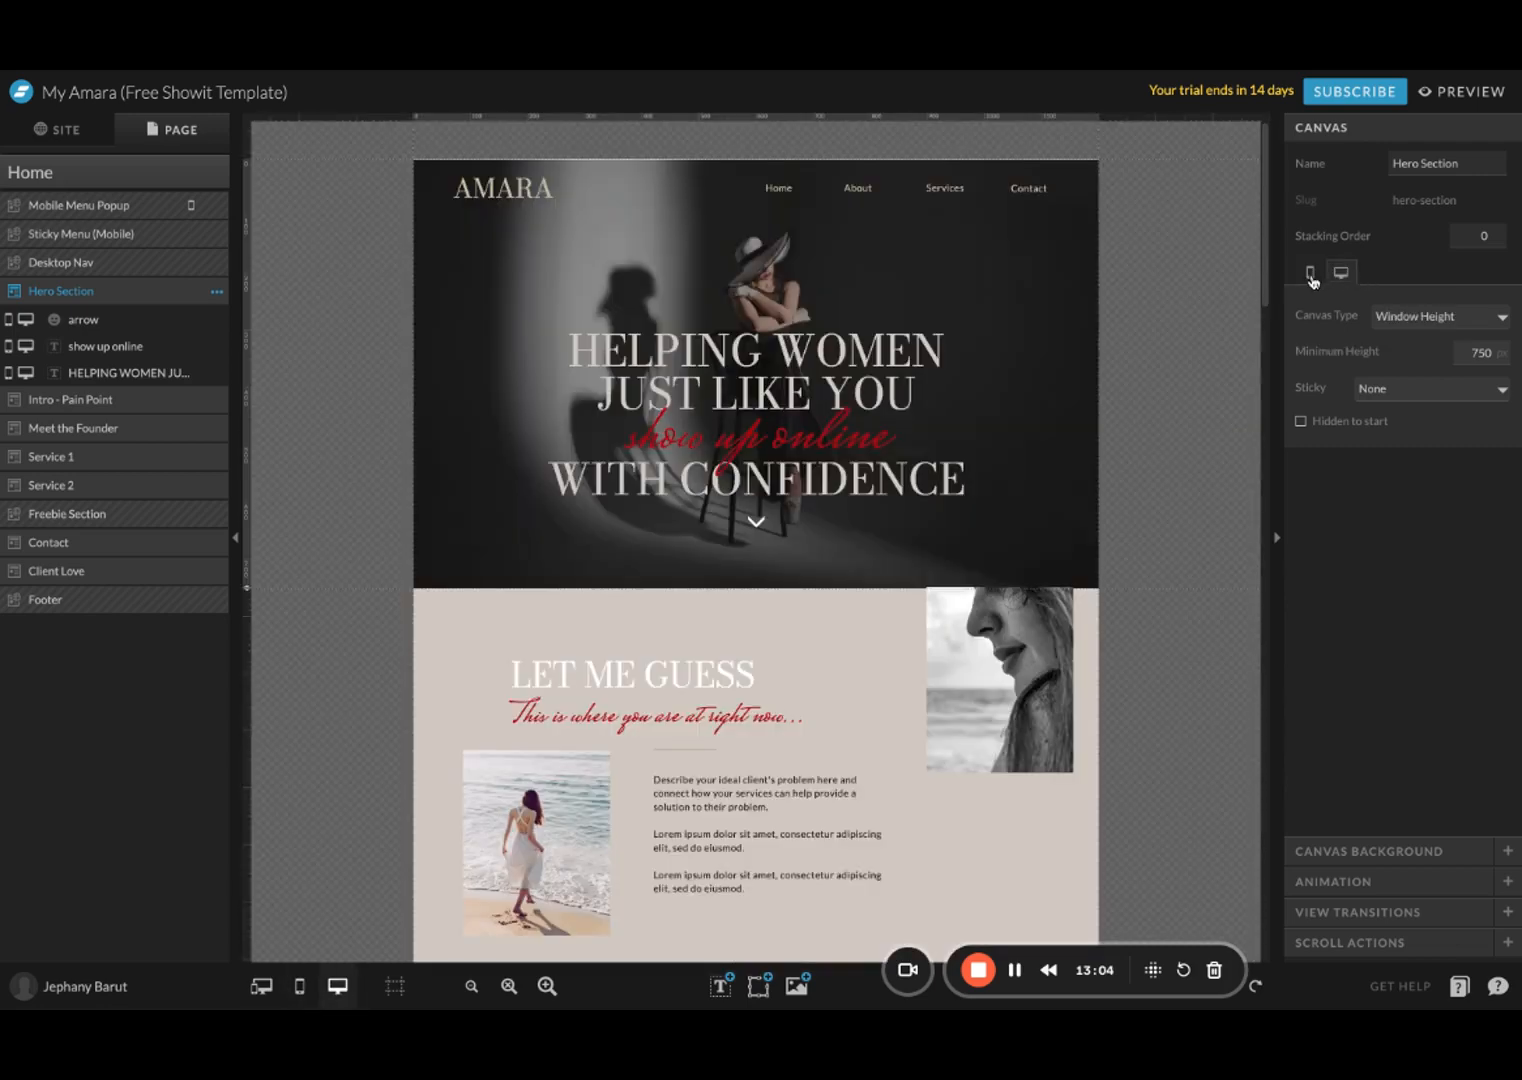
{"action": "left_click", "coordinate": [1311, 275]}
{"action": "left_click", "coordinate": [1343, 278]}
{"action": "left_click", "coordinate": [1311, 275]}
{"action": "left_click", "coordinate": [1339, 276]}
Step: Try another canvas type on the Hero Section, view it in the full-window site preview, and restore Window Height
{"action": "left_click", "coordinate": [1437, 318]}
{"action": "left_click", "coordinate": [1437, 302]}
{"action": "left_click_drag", "start_coordinate": [246, 589], "coordinate": [246, 588]}
{"action": "left_click", "coordinate": [1474, 92]}
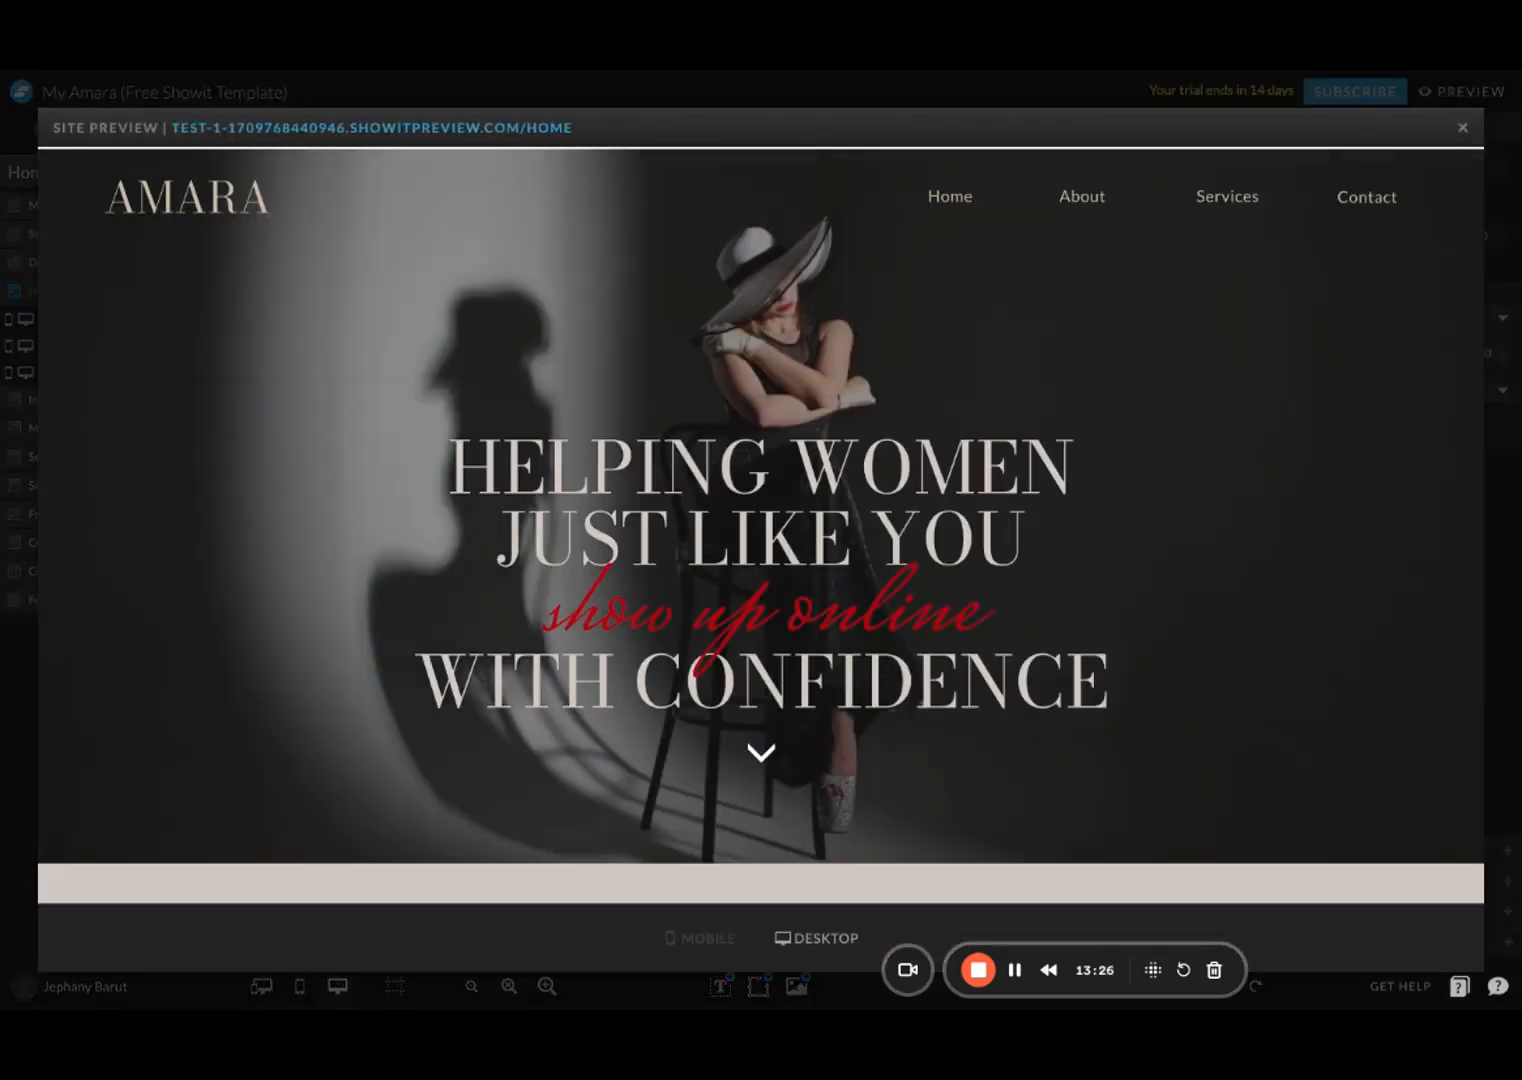
{"action": "left_click", "coordinate": [516, 138]}
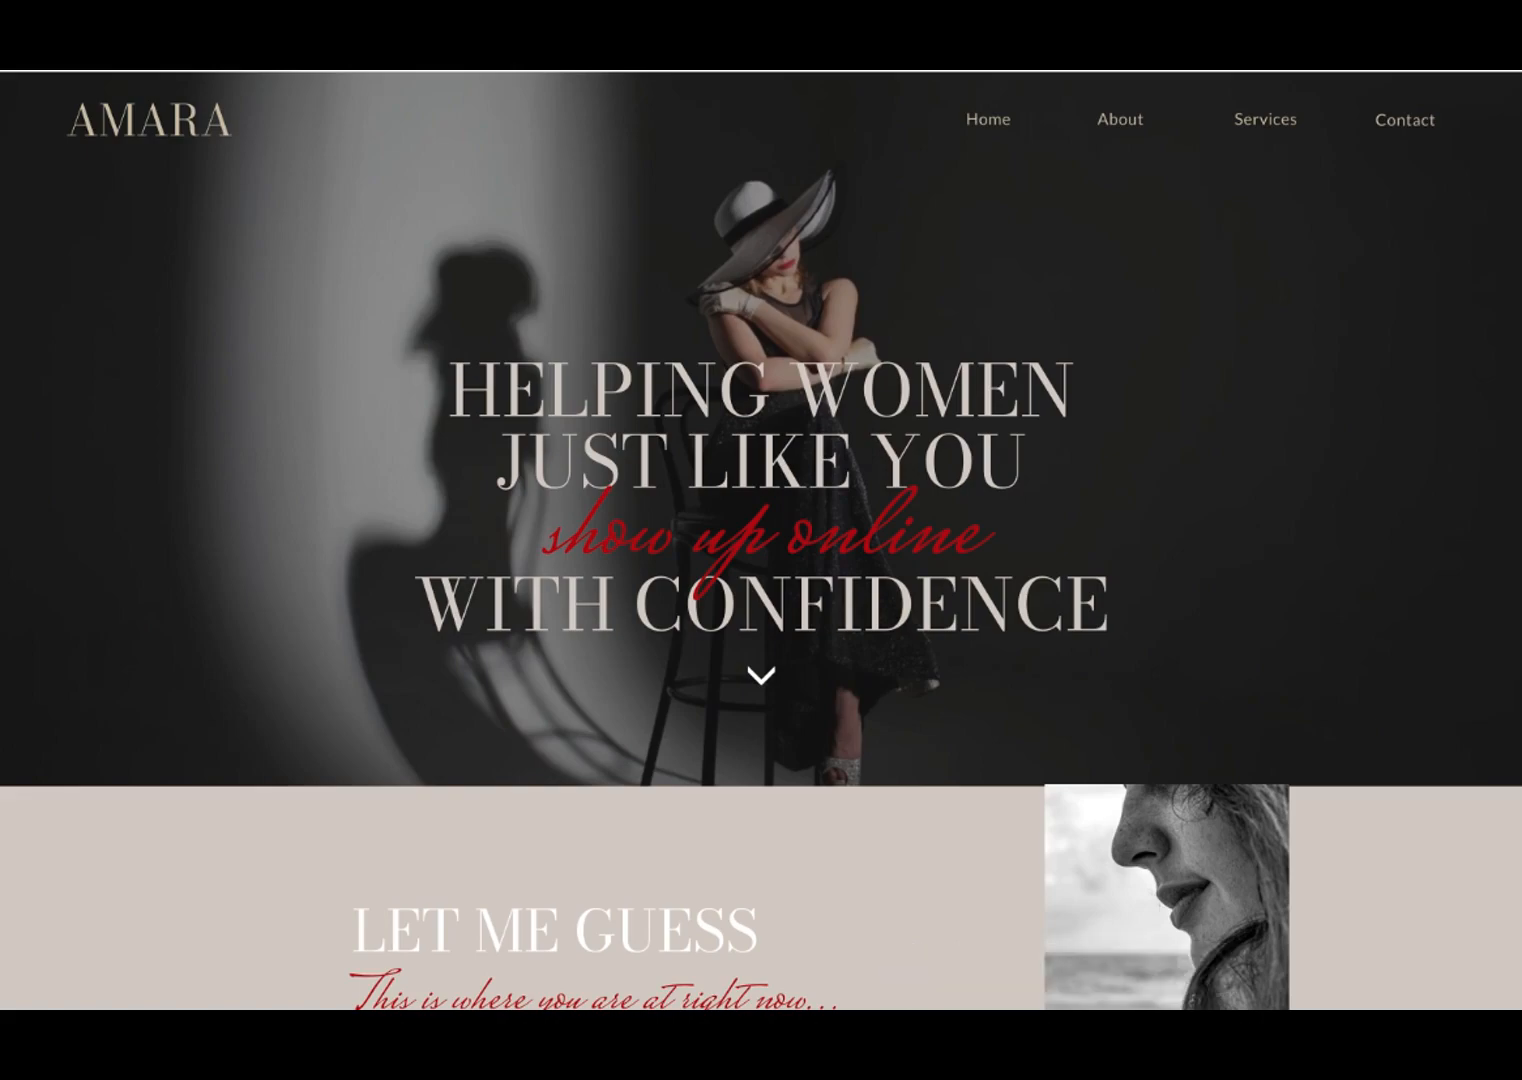
{"action": "key", "text": "ctrl+shift+Tab"}
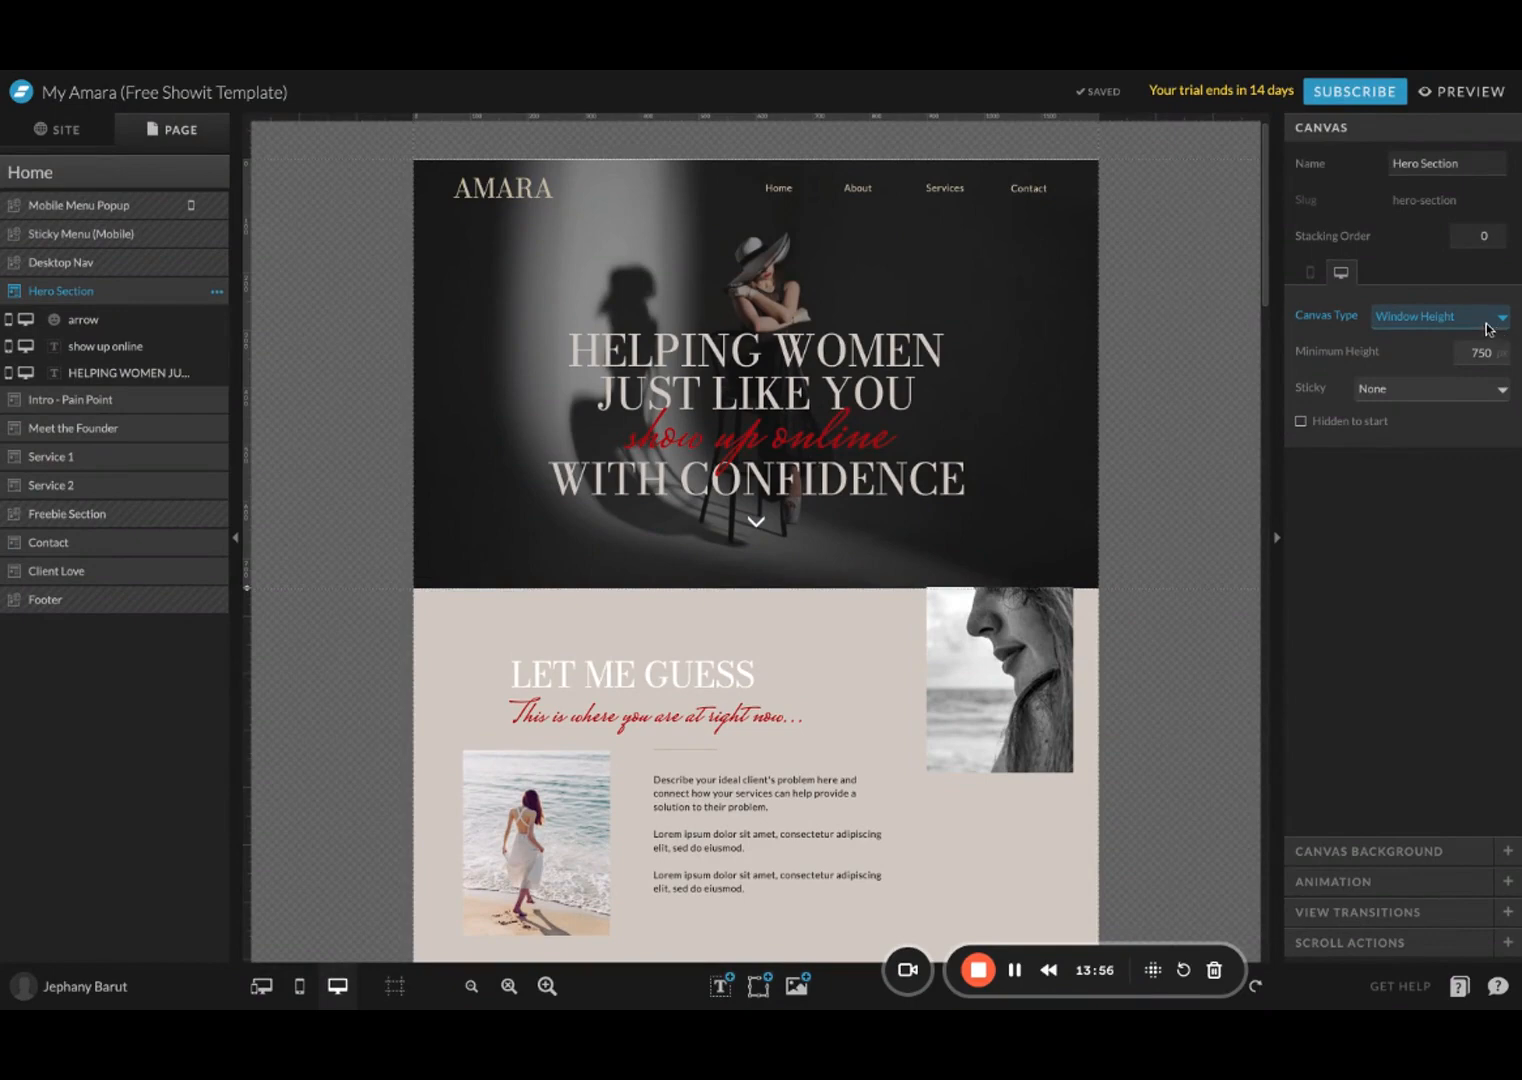
Step: Preview the site with the Hero Section at Window Height, look through the page, and close the preview
{"action": "left_click", "coordinate": [1458, 92]}
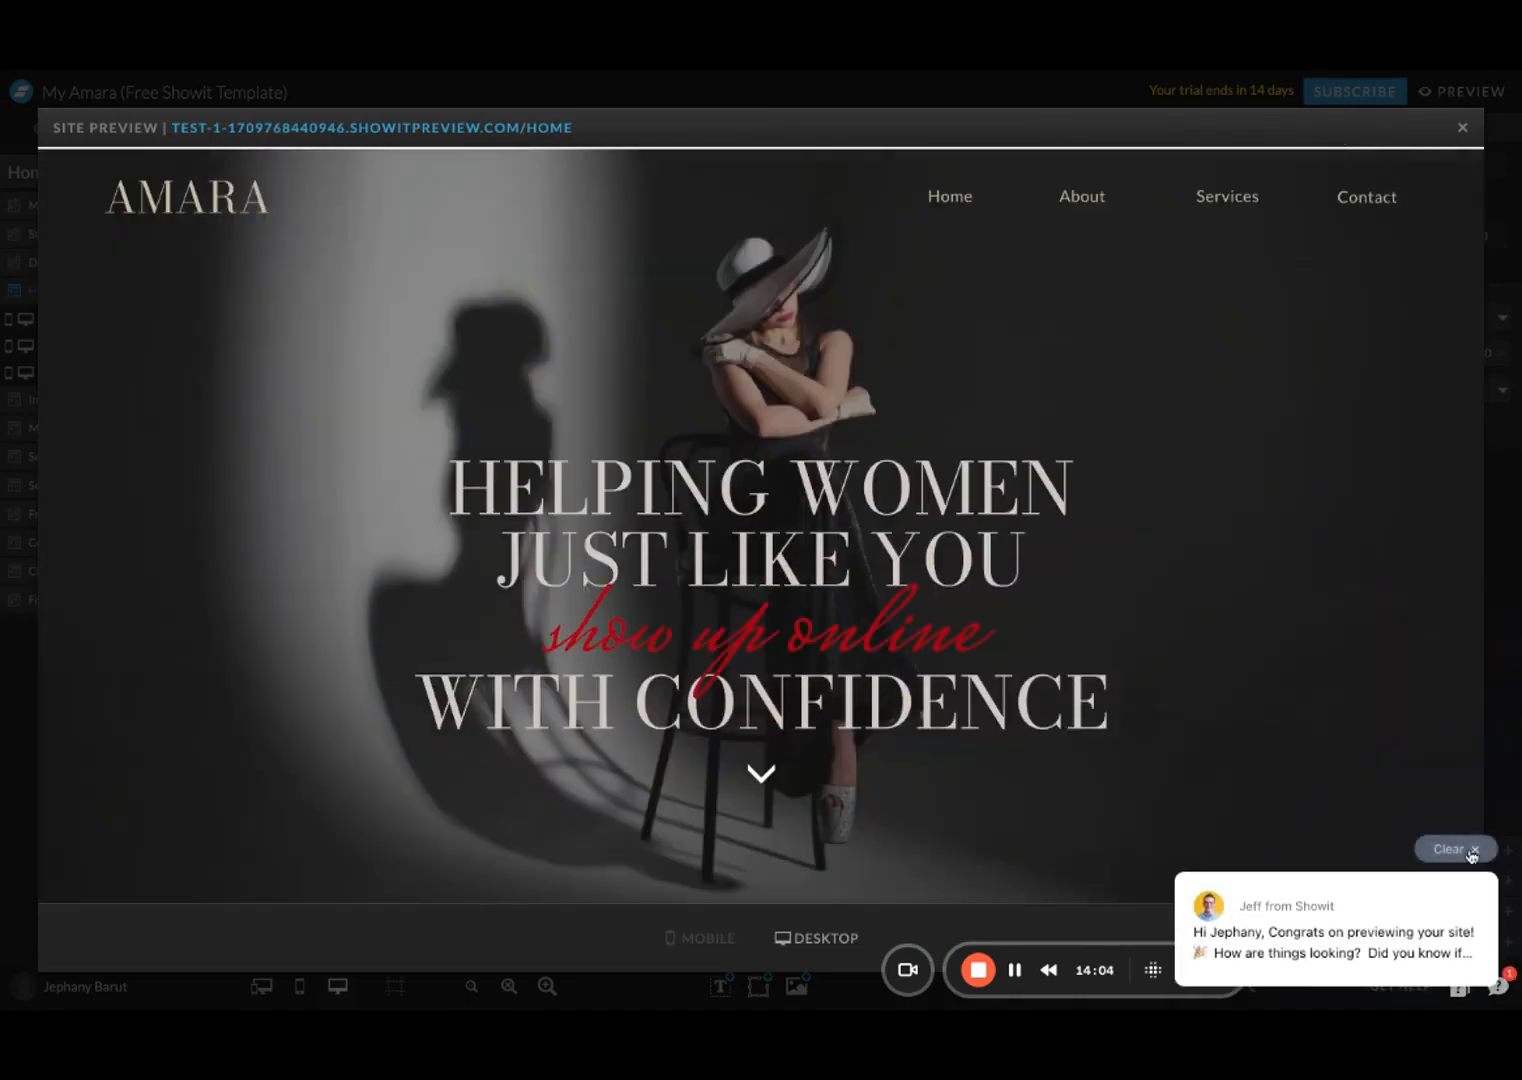
{"action": "left_click", "coordinate": [1468, 850]}
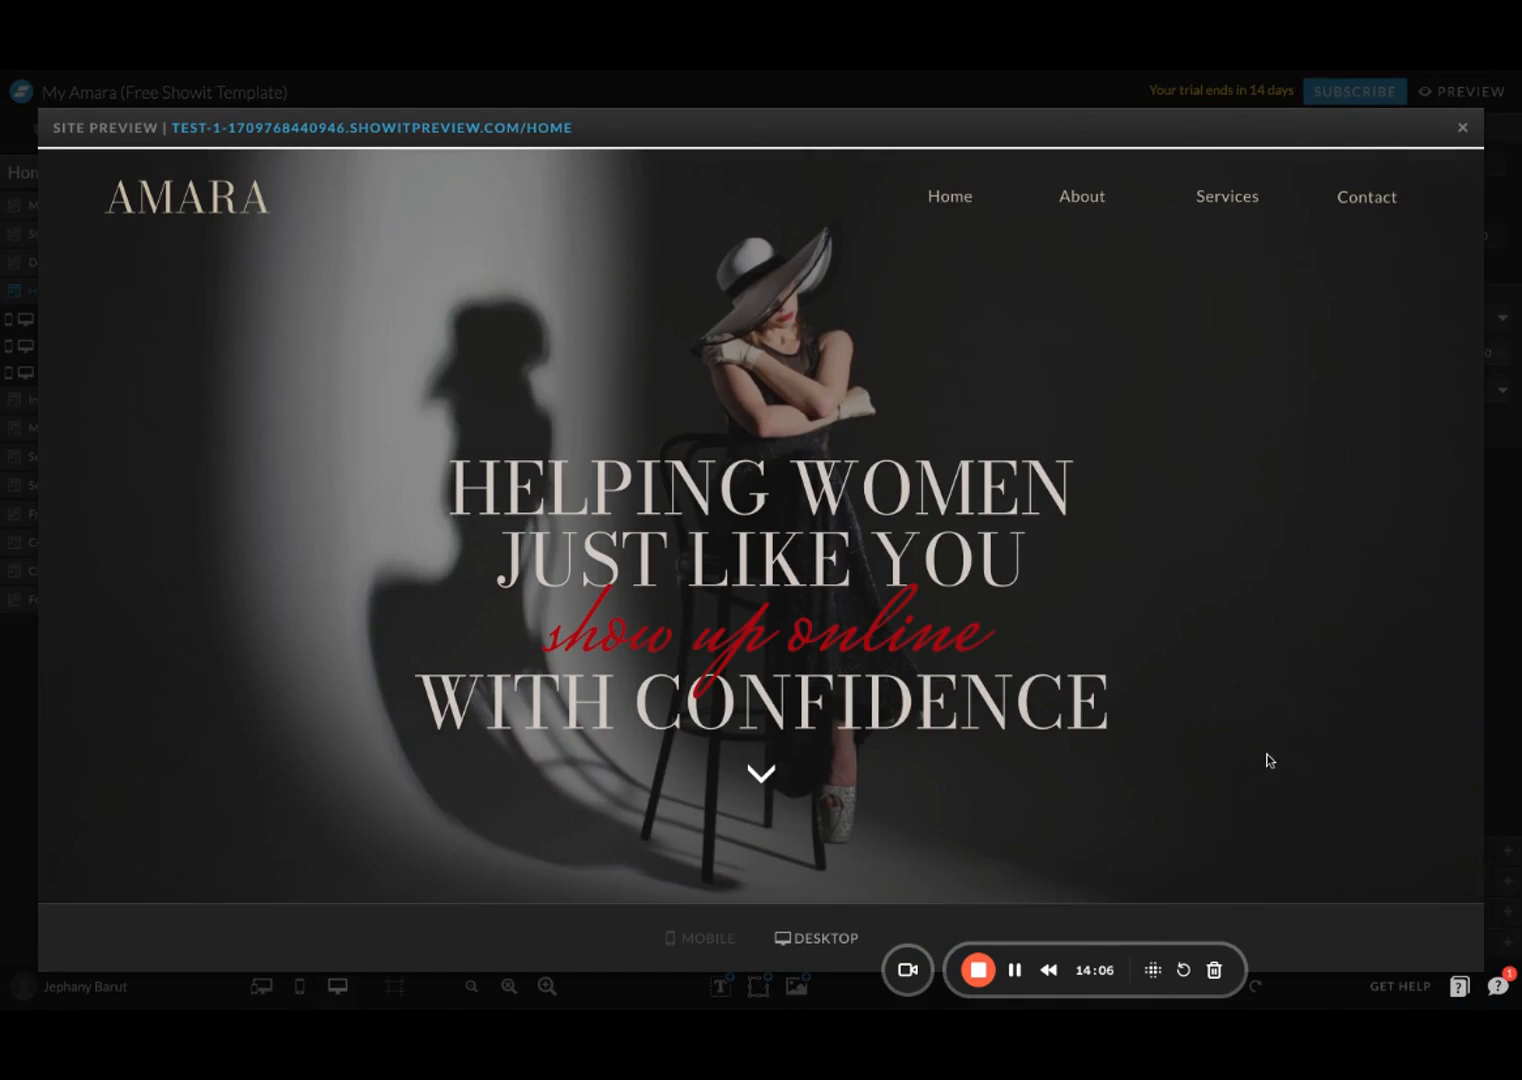
{"action": "scroll", "coordinate": [1222, 665], "scroll_direction": "down", "scroll_amount": 3}
{"action": "scroll", "coordinate": [1222, 665], "scroll_direction": "up", "scroll_amount": 3}
{"action": "scroll", "coordinate": [1222, 665], "scroll_direction": "down", "scroll_amount": 1}
{"action": "scroll", "coordinate": [1284, 585], "scroll_direction": "up", "scroll_amount": 1}
{"action": "left_click", "coordinate": [1460, 128]}
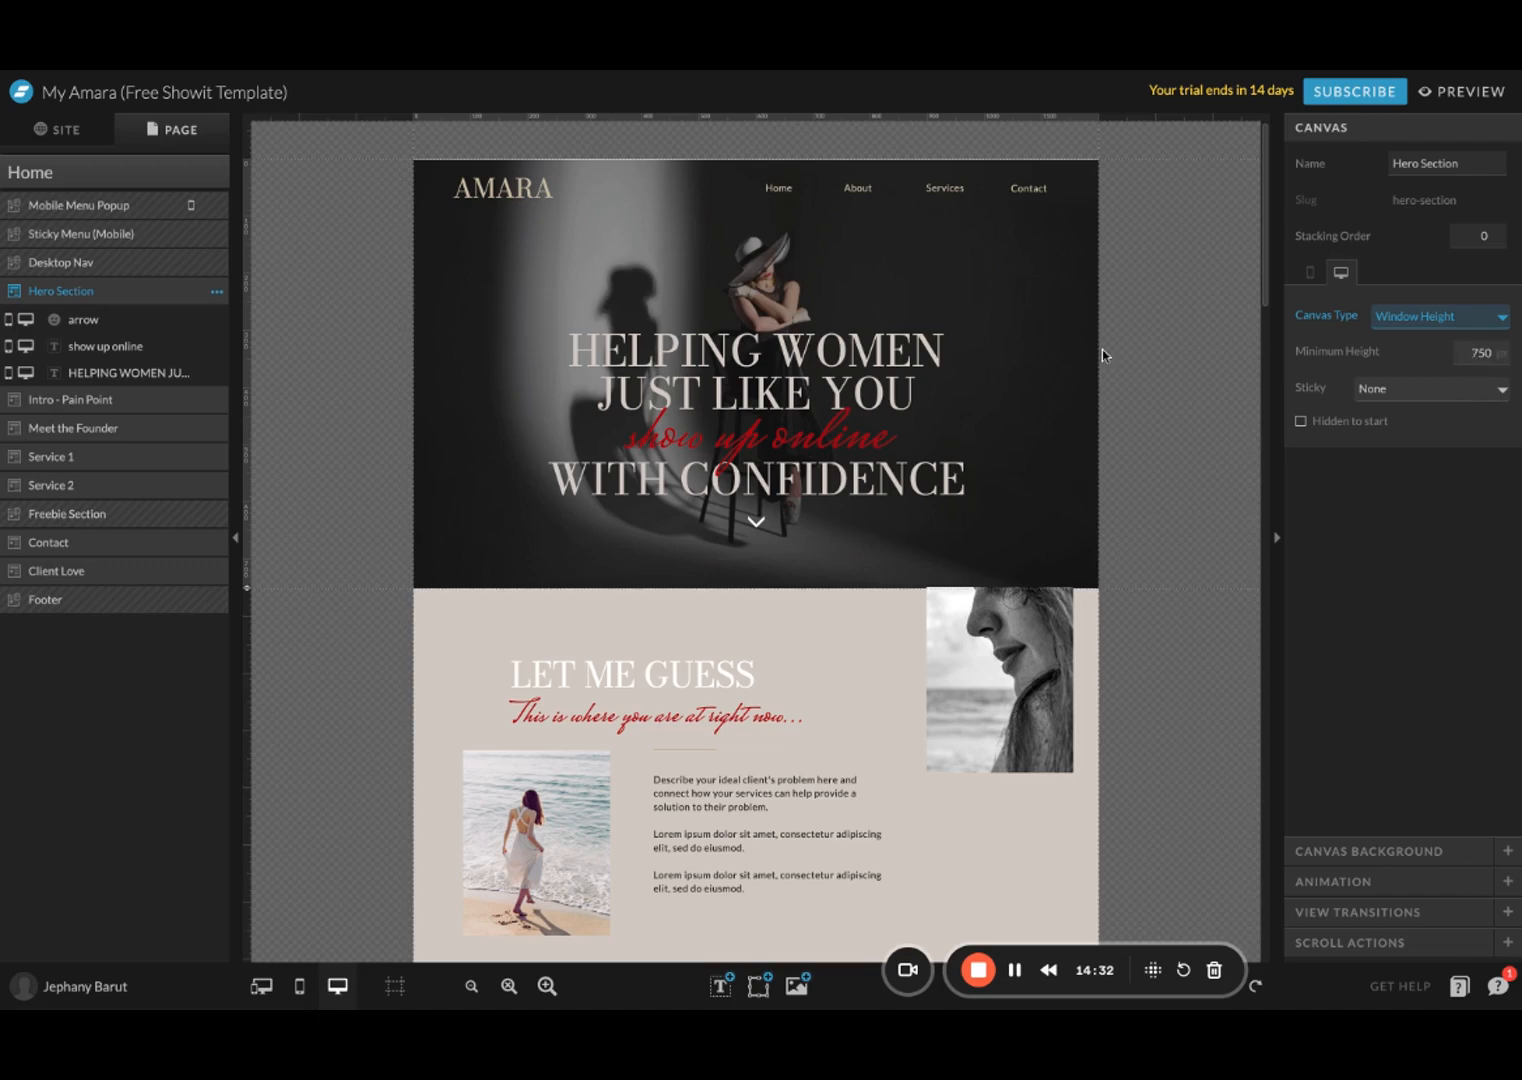
Step: Try the Top, Bottom and Top on Scroll sticky options on the Hero Section, and restore None
{"action": "left_click", "coordinate": [1032, 345]}
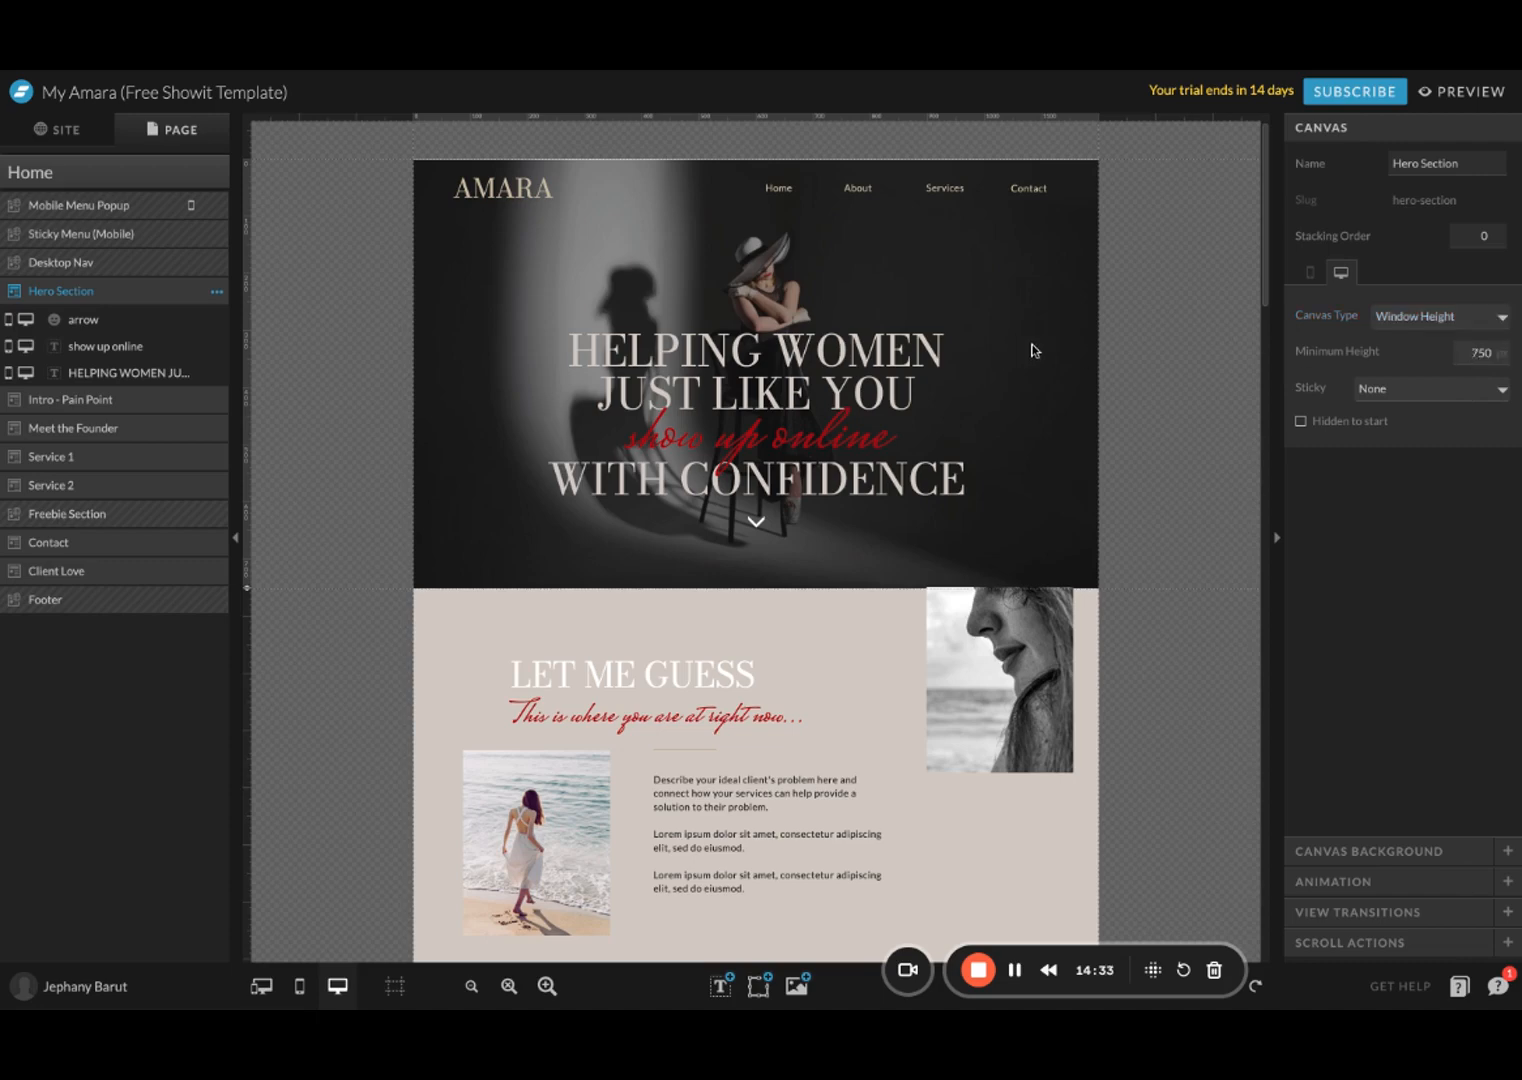
{"action": "left_click", "coordinate": [1455, 393]}
{"action": "left_click", "coordinate": [1418, 396]}
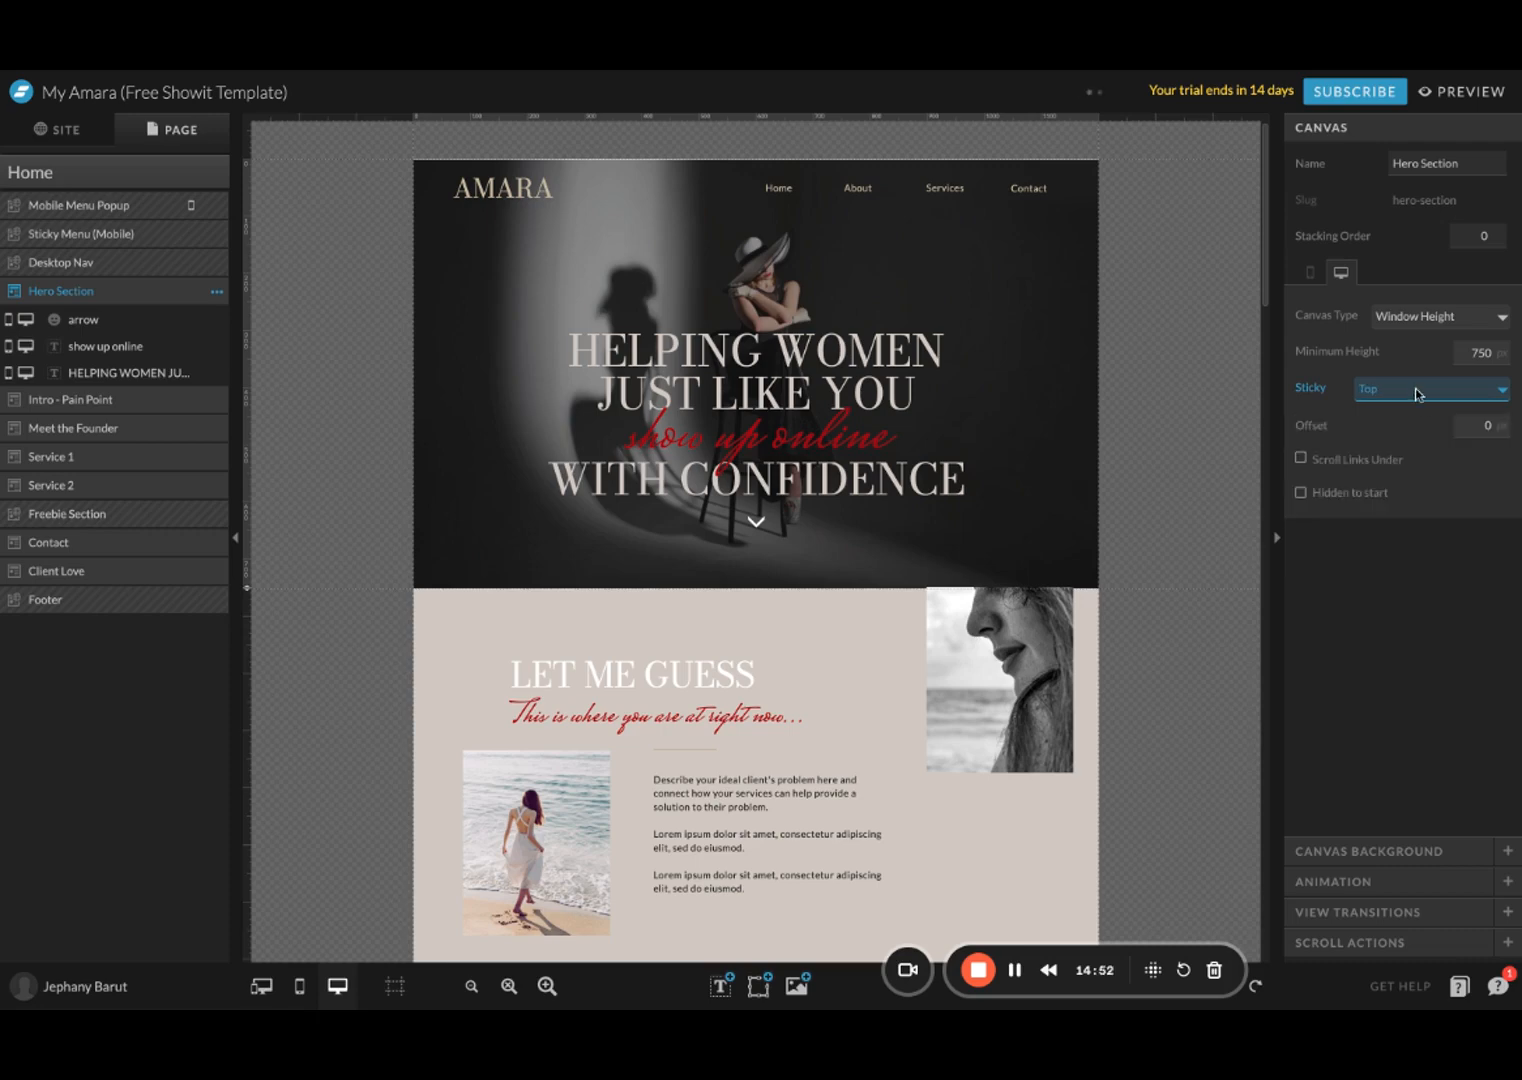
{"action": "left_click", "coordinate": [1423, 415]}
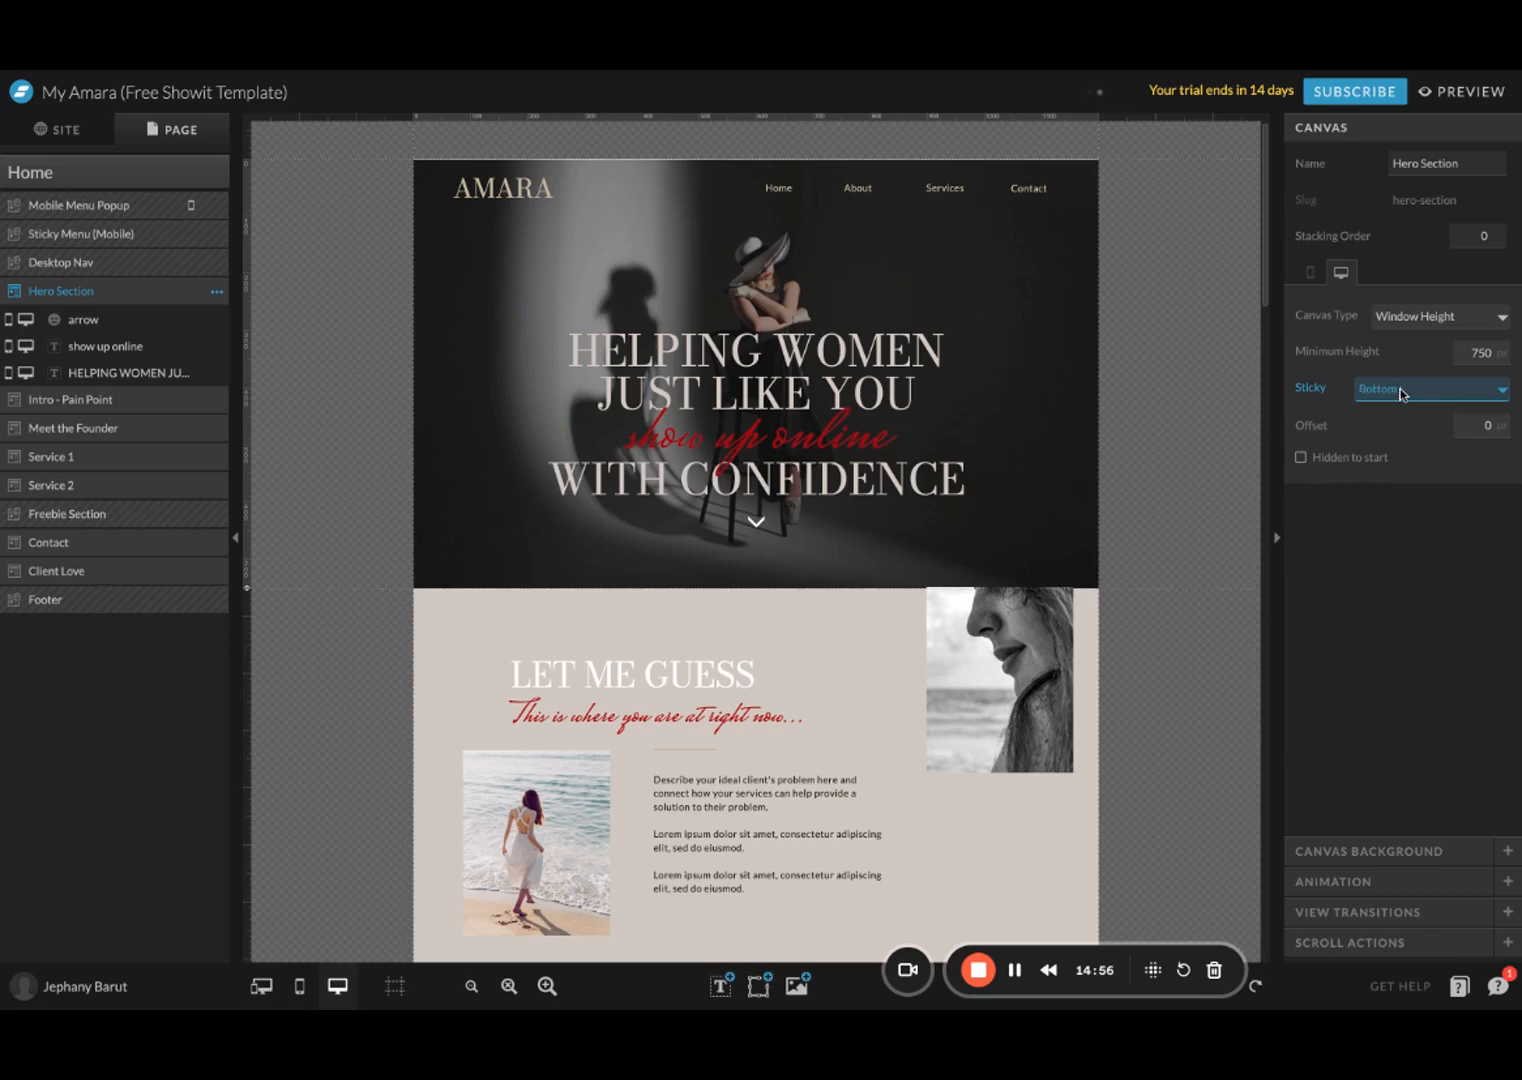
{"action": "left_click", "coordinate": [1426, 409]}
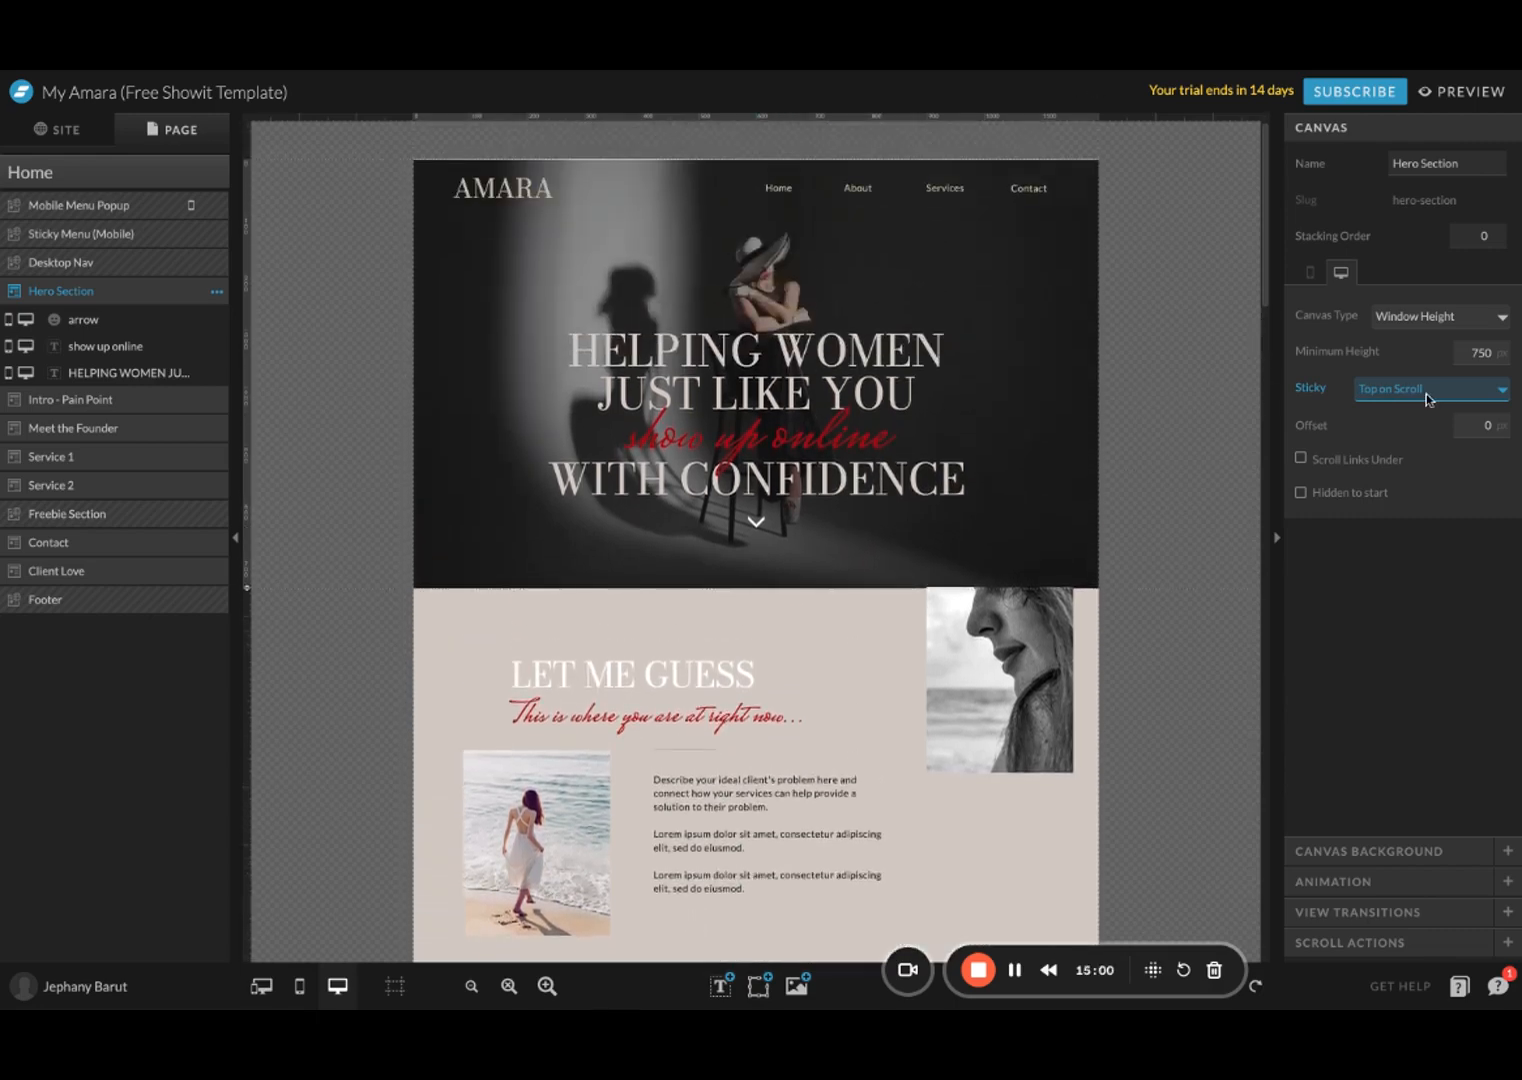
{"action": "left_click", "coordinate": [1423, 391]}
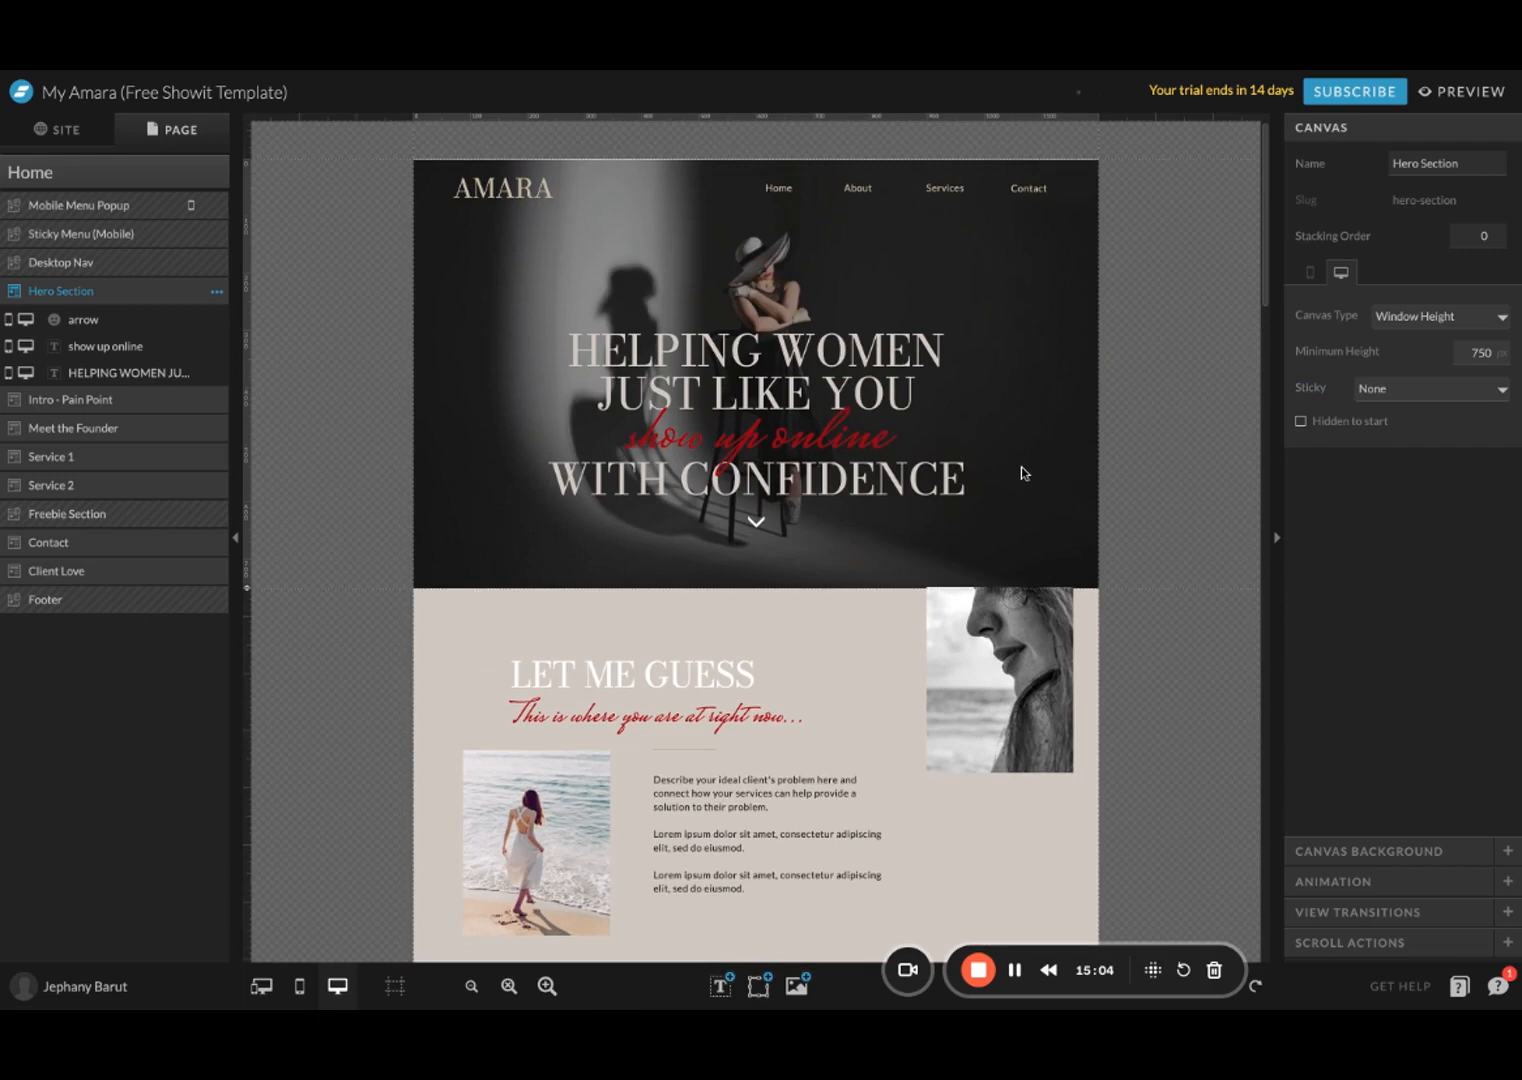
Step: Examine the Hero Section's canvas background settings and the file picker for its background image, and close the picker
{"action": "left_click", "coordinate": [1383, 851]}
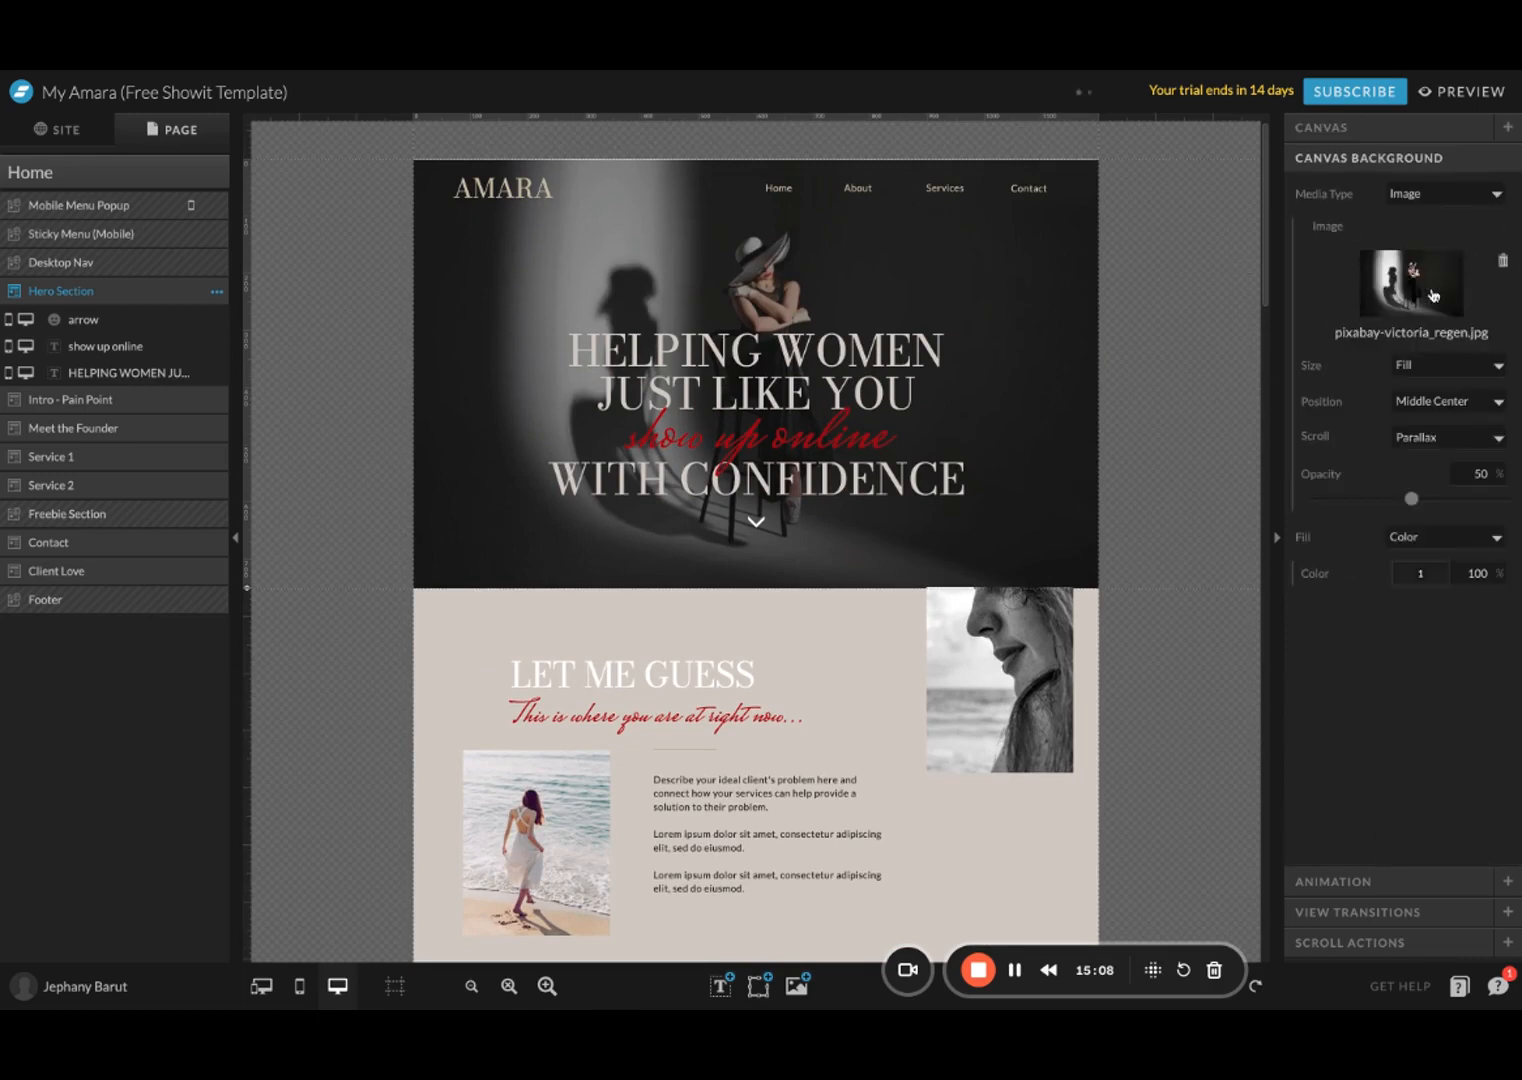
{"action": "left_click", "coordinate": [1396, 288]}
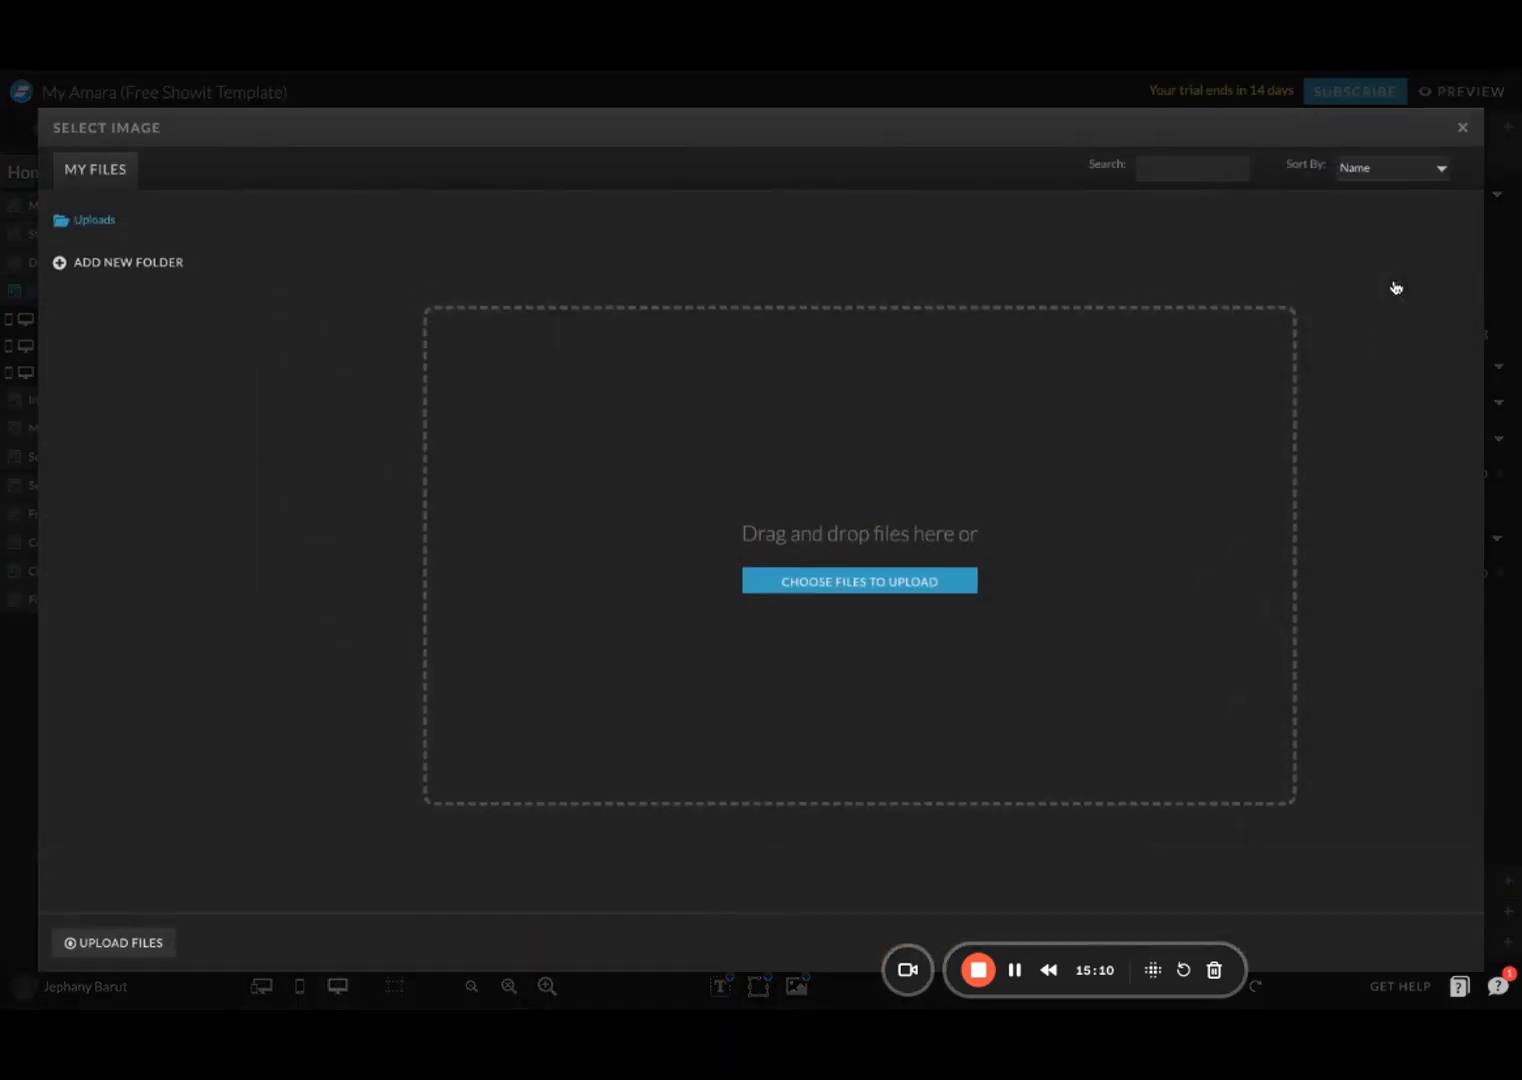
{"action": "left_click", "coordinate": [1463, 129]}
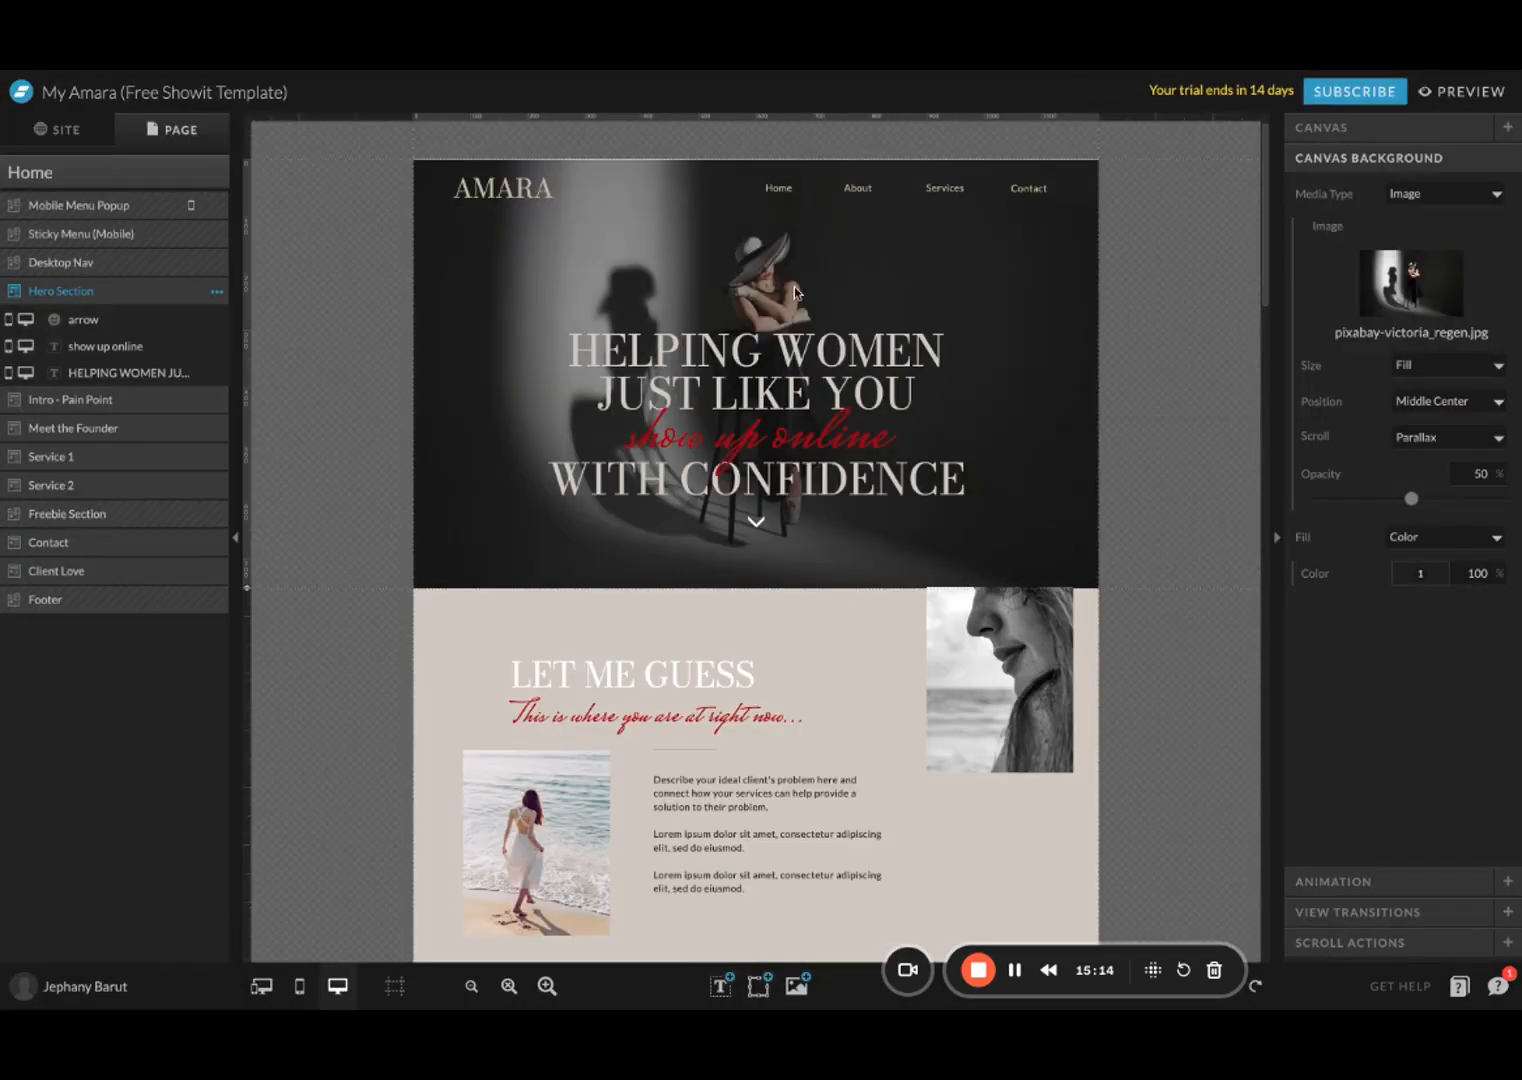
Step: Inspect the size and position settings of the Hero Section's arrow and its two text elements
{"action": "left_click", "coordinate": [100, 346]}
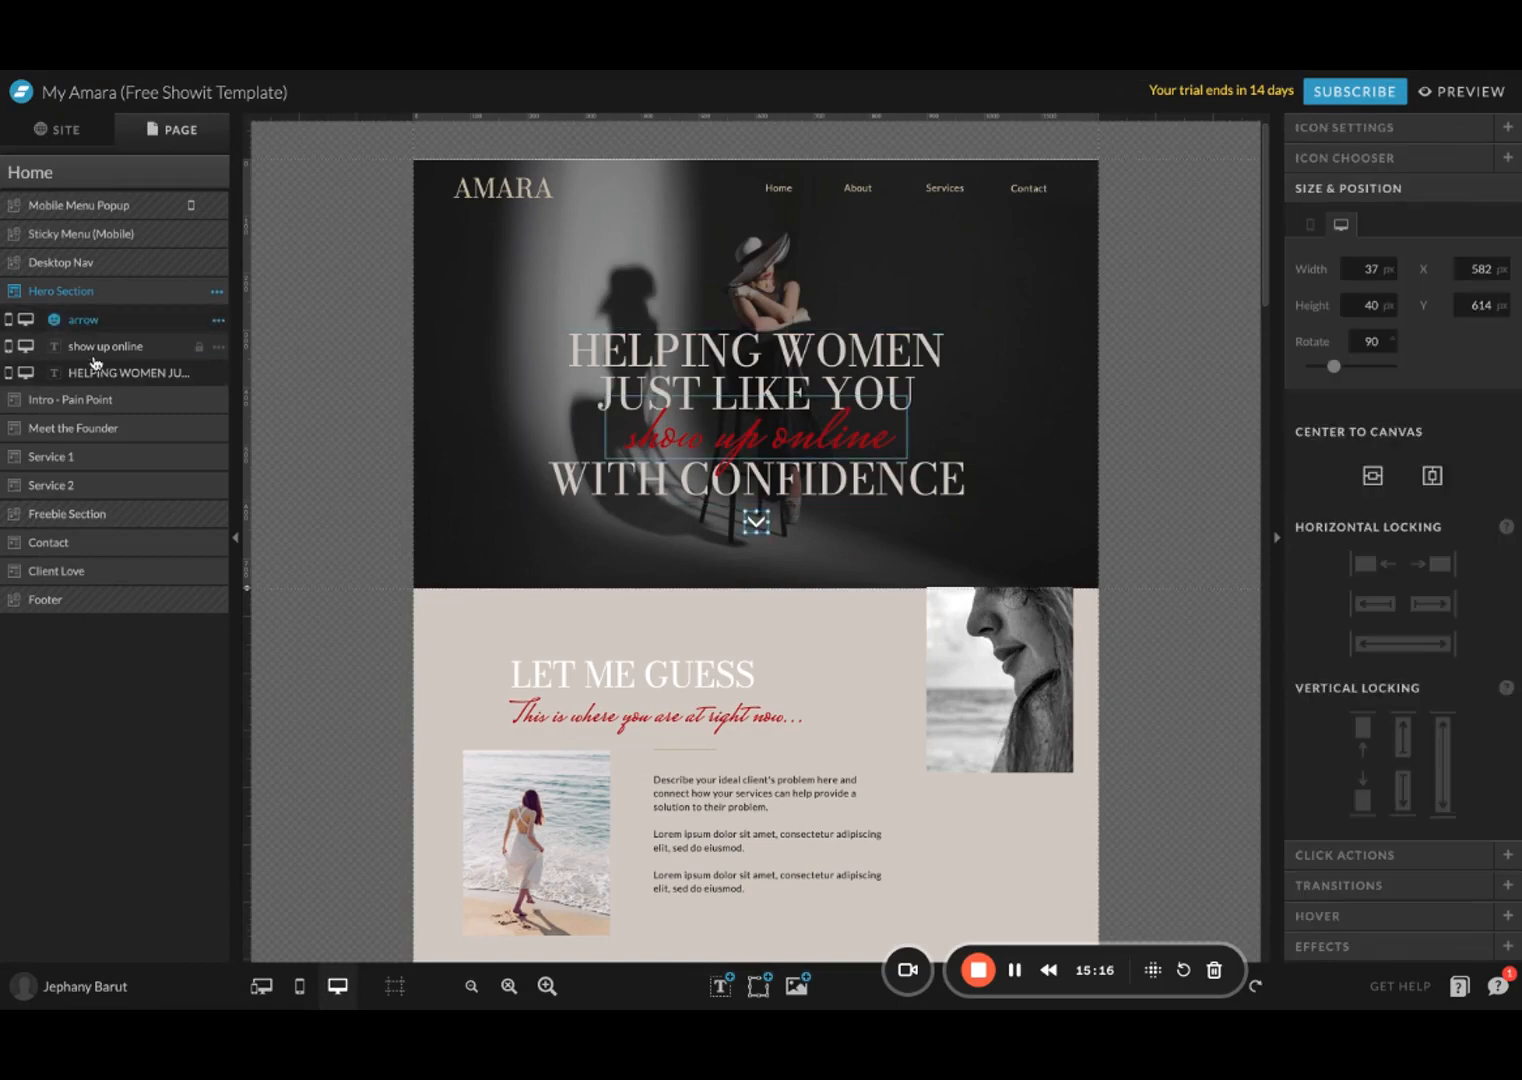
{"action": "left_click", "coordinate": [103, 380]}
{"action": "left_click", "coordinate": [92, 326]}
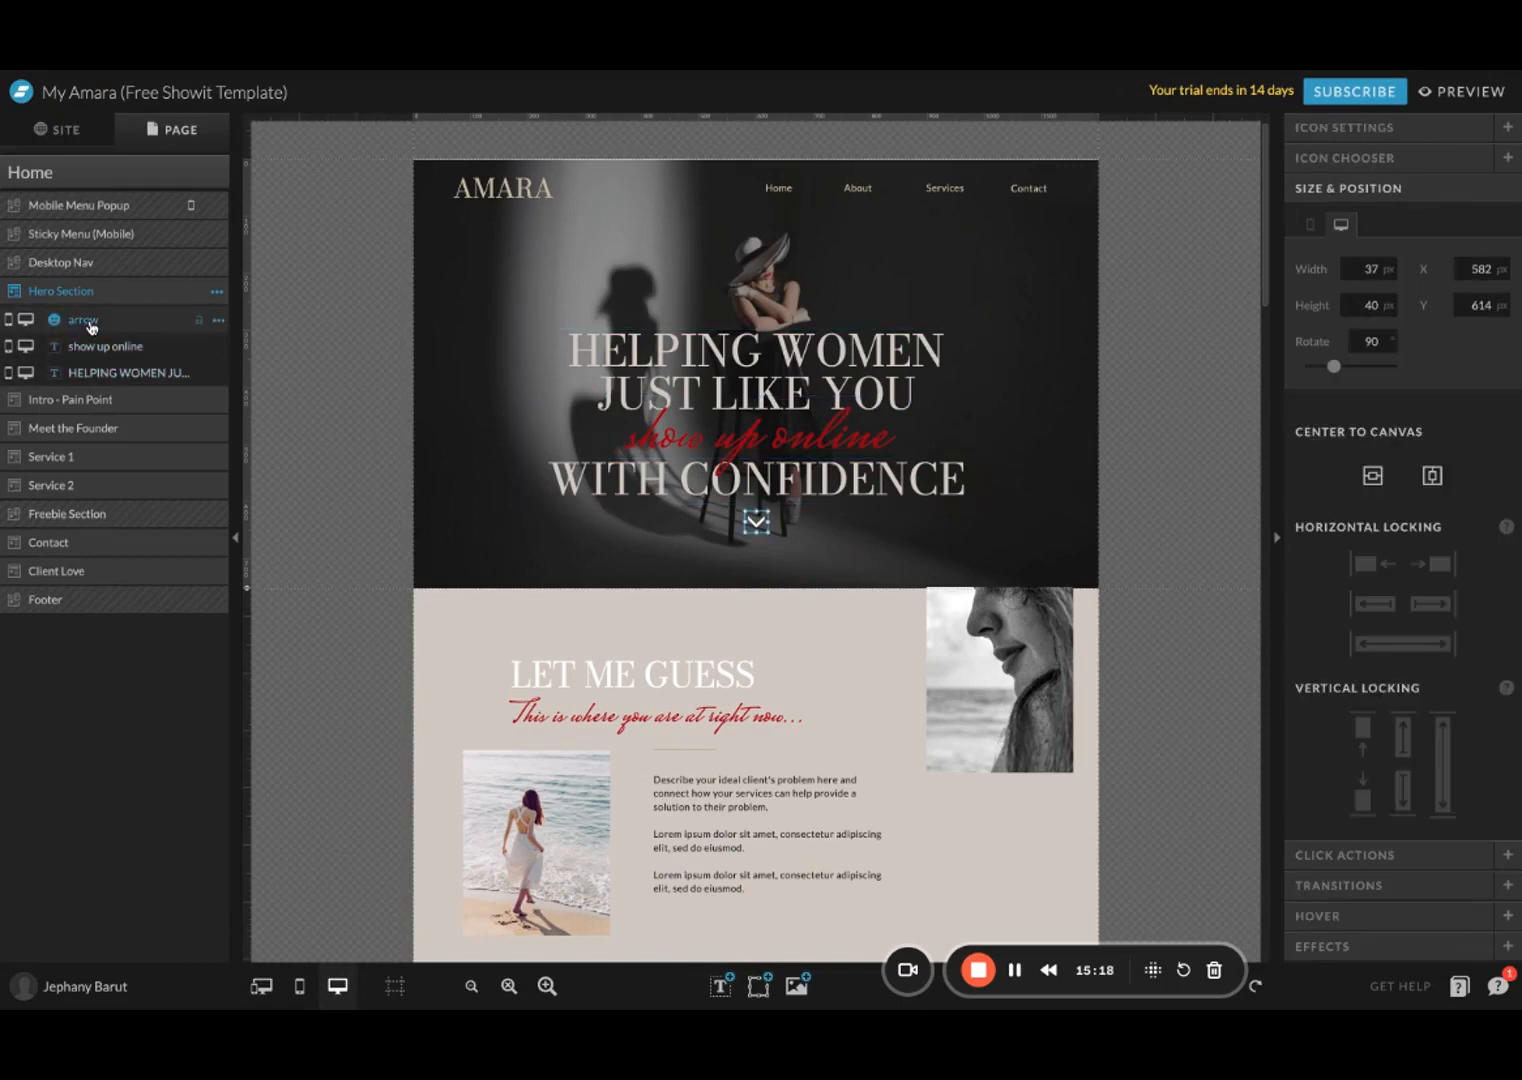
{"action": "left_click", "coordinate": [107, 352]}
{"action": "left_click", "coordinate": [110, 371]}
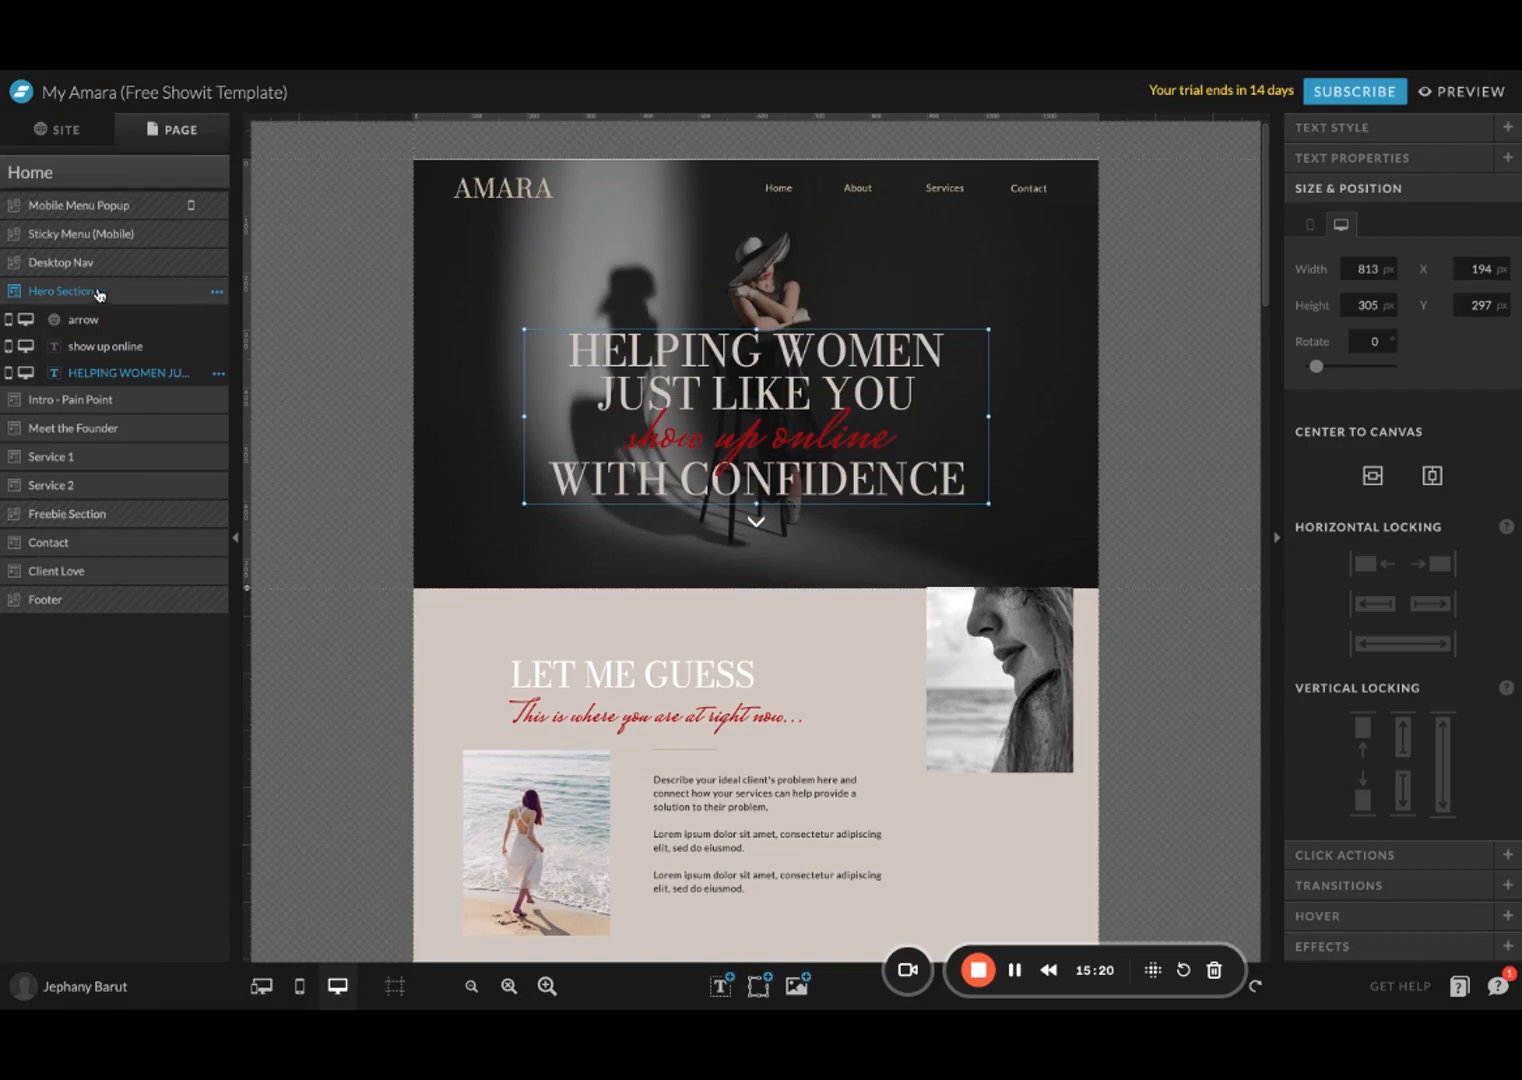
Step: Set the Hero Section's canvas background media type to None
{"action": "left_click", "coordinate": [830, 276]}
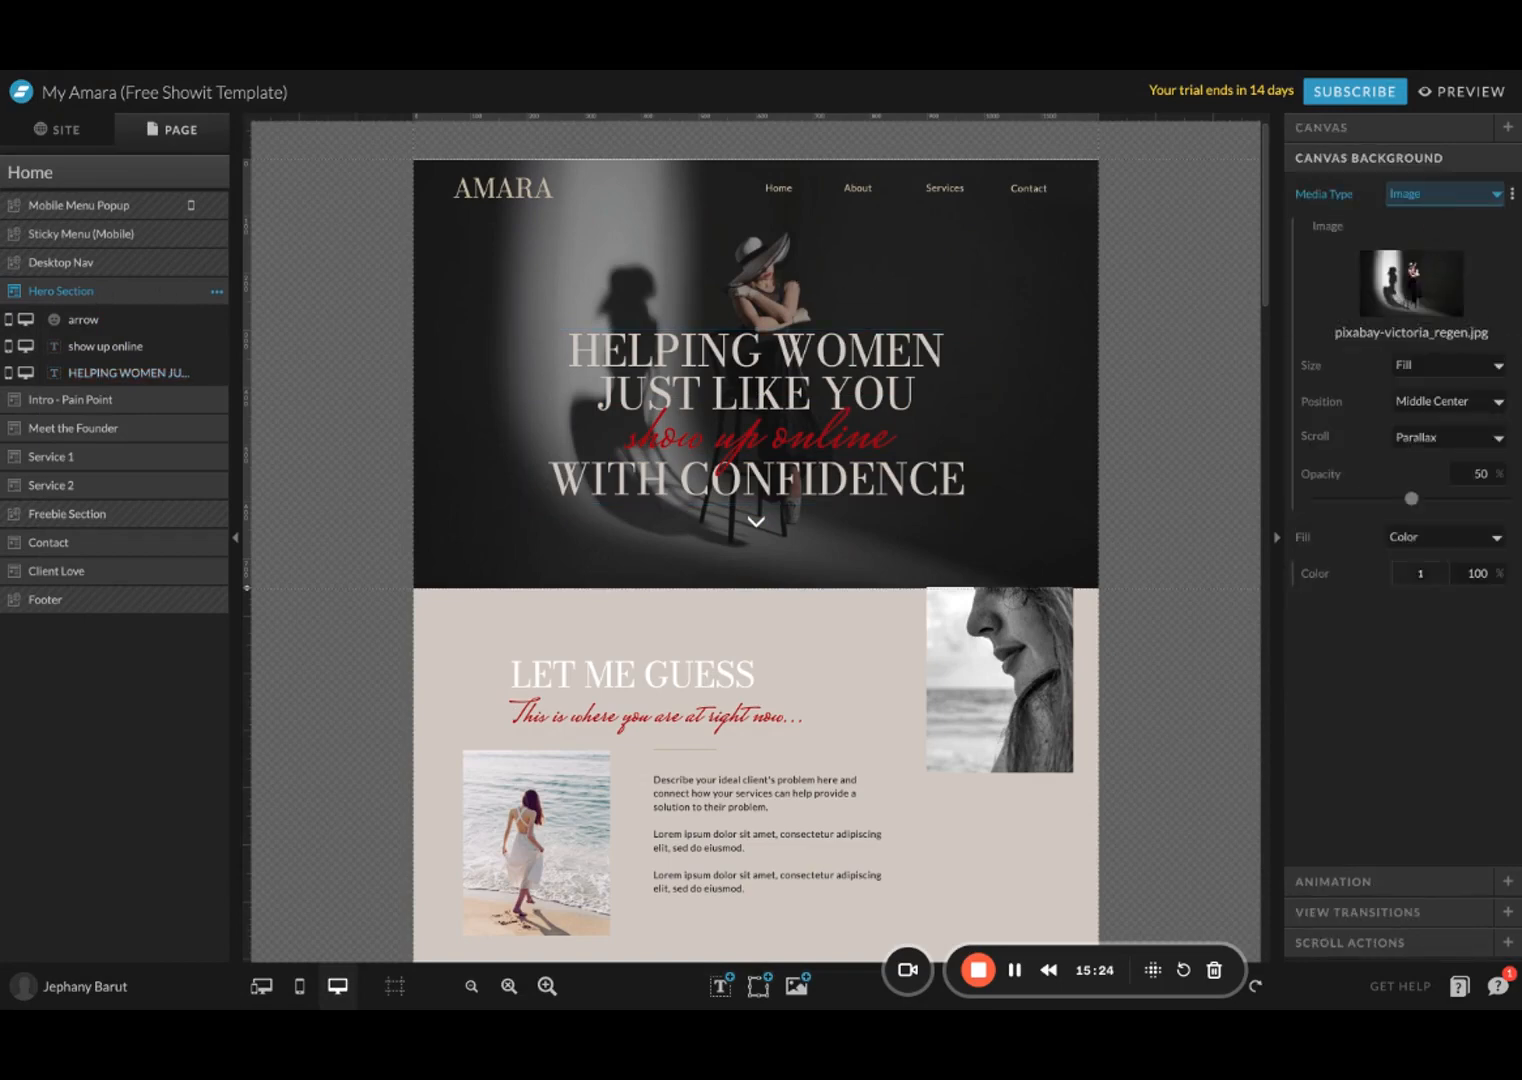
{"action": "left_click", "coordinate": [1440, 193]}
{"action": "left_click", "coordinate": [1434, 180]}
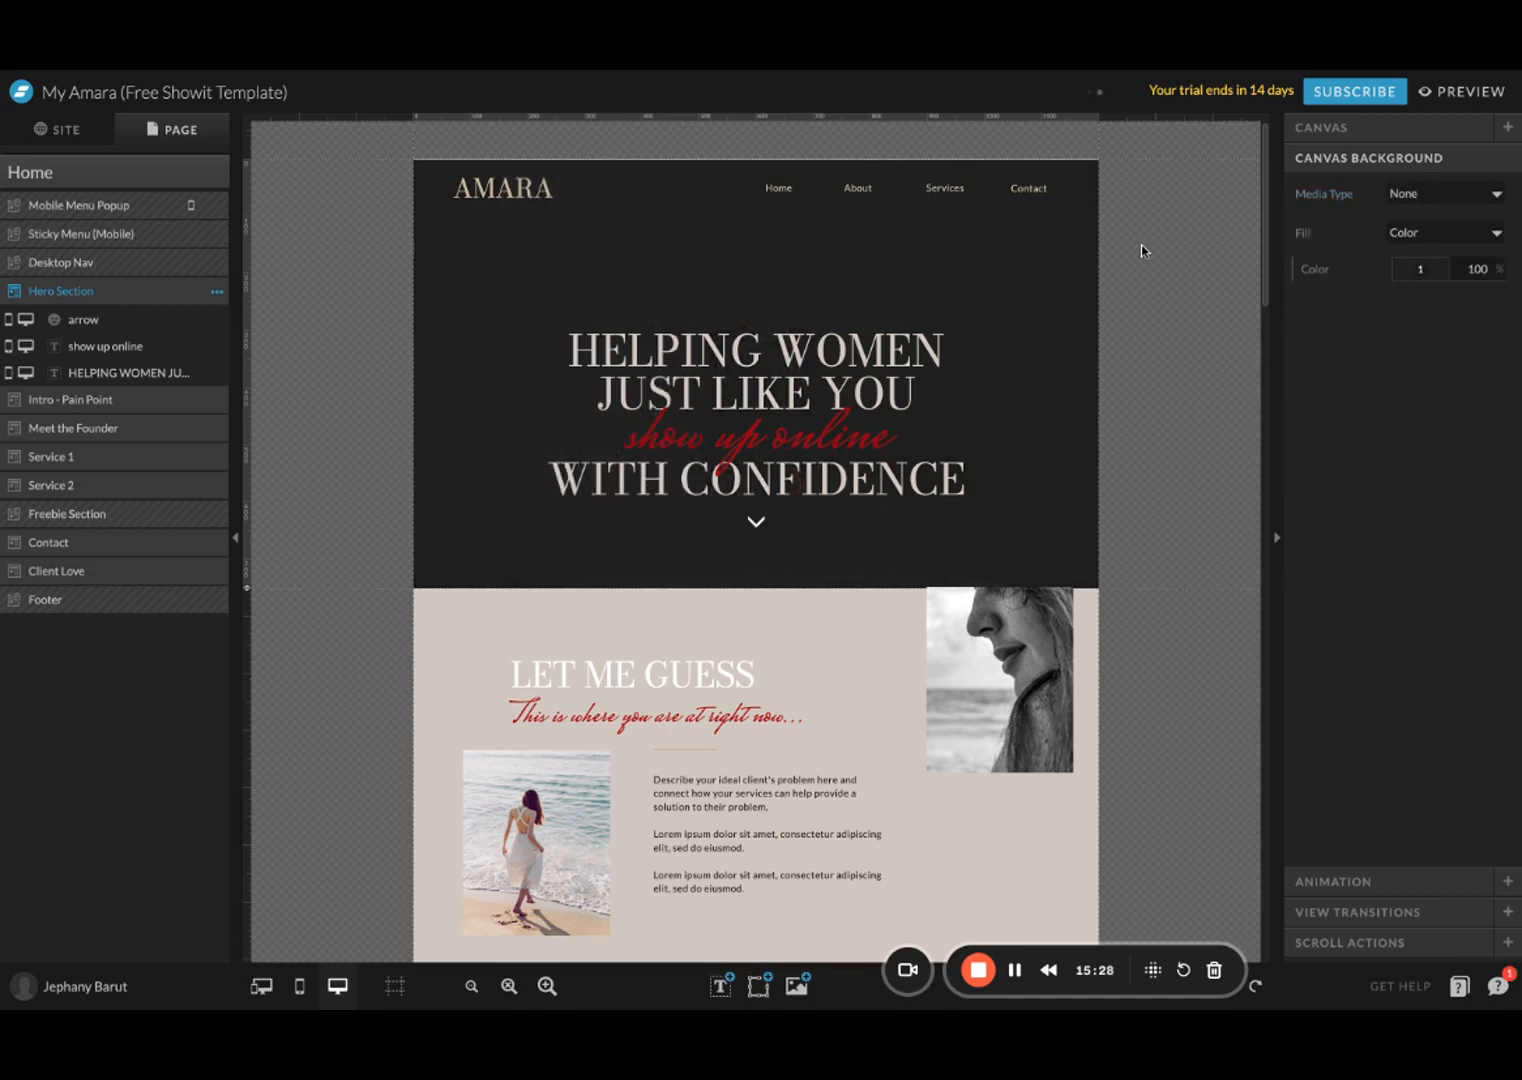
{"action": "scroll", "coordinate": [1105, 515], "scroll_direction": "down", "scroll_amount": 1}
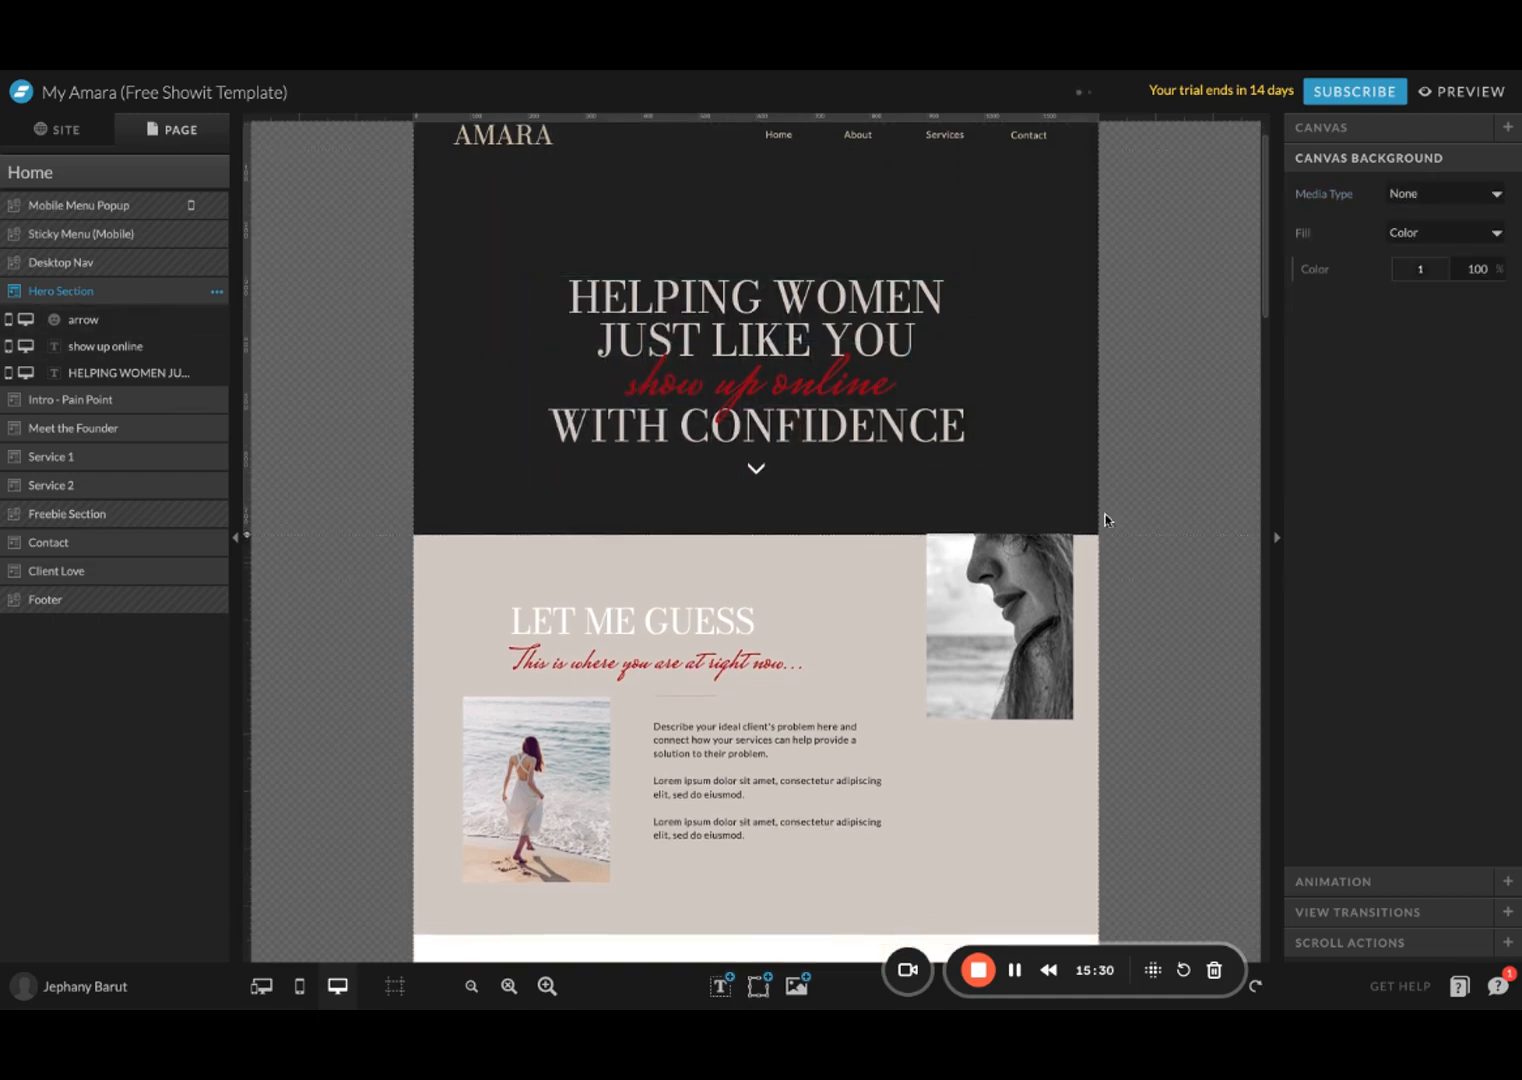
{"action": "scroll", "coordinate": [1205, 488], "scroll_direction": "up", "scroll_amount": 1}
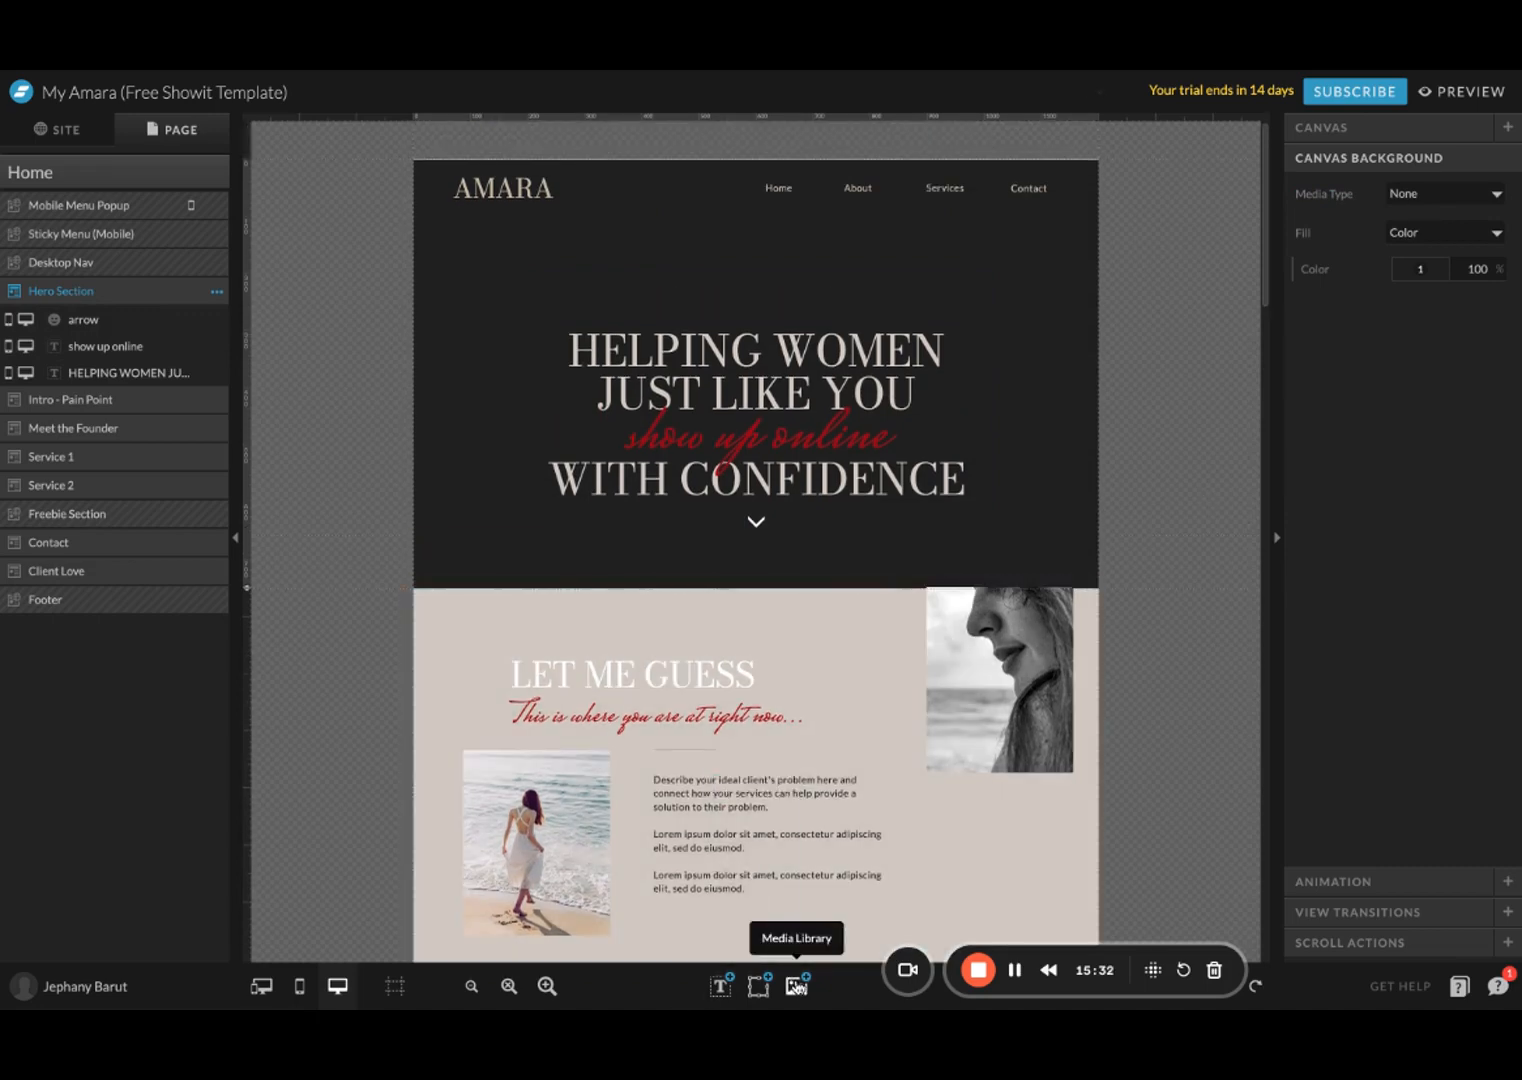
Step: View the media library and close it, and undo the background changes that removed the Hero Section's image
{"action": "left_click", "coordinate": [797, 985]}
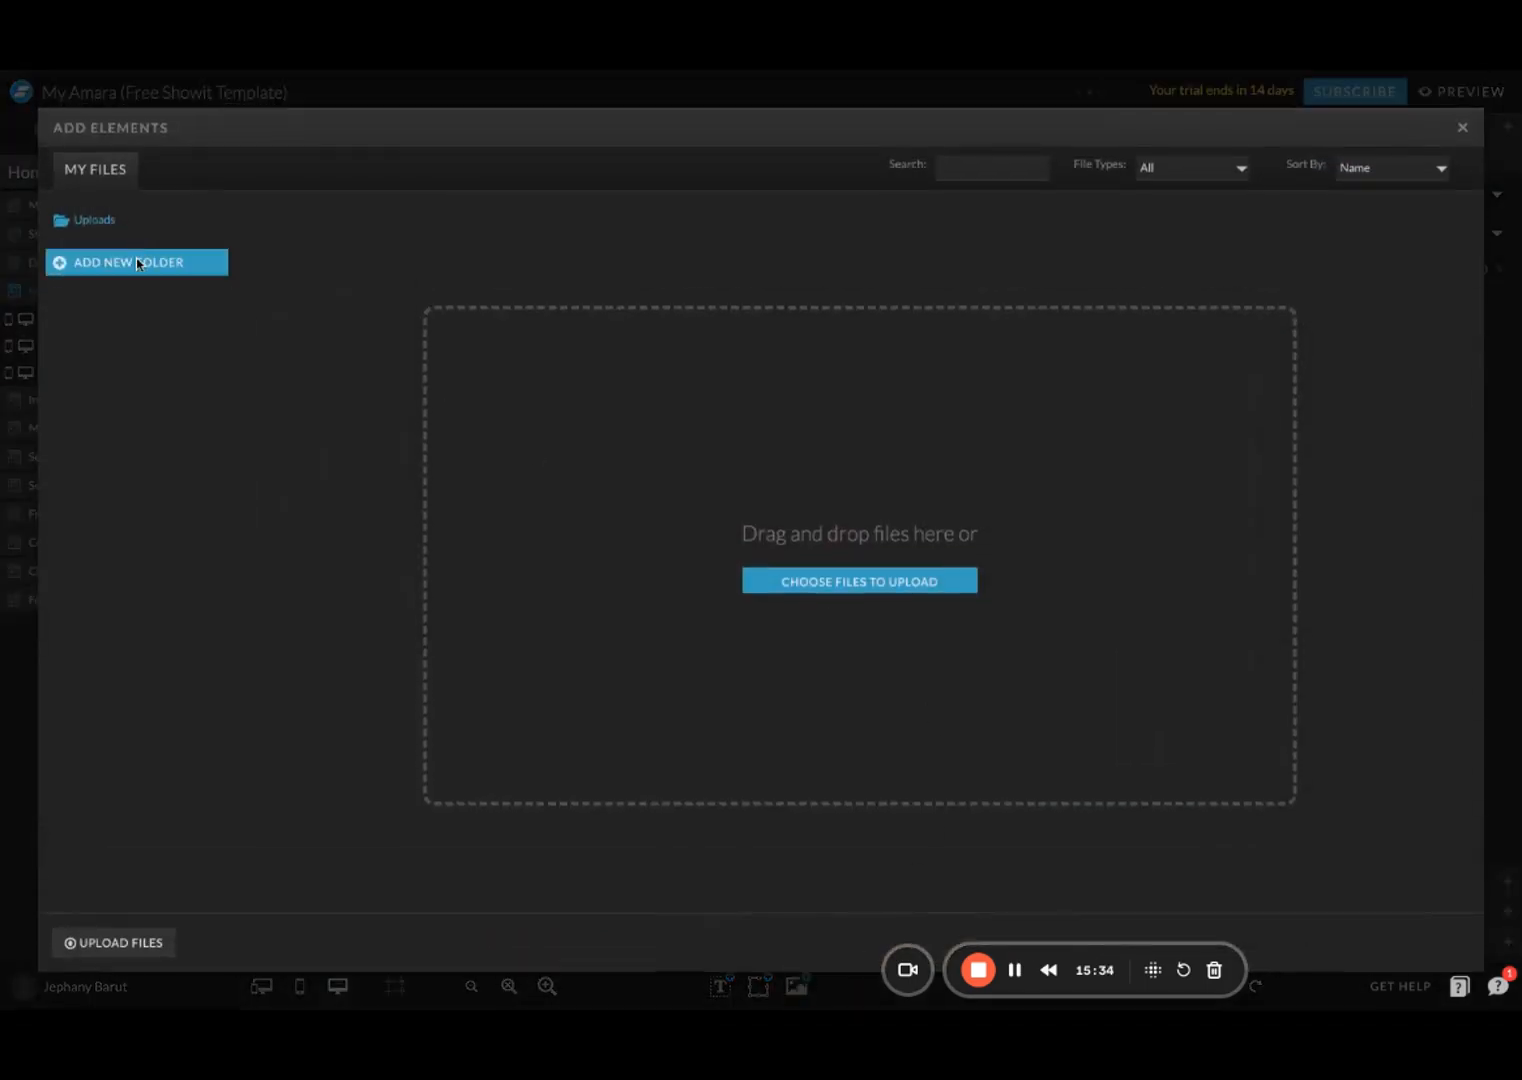
{"action": "left_click", "coordinate": [1462, 127]}
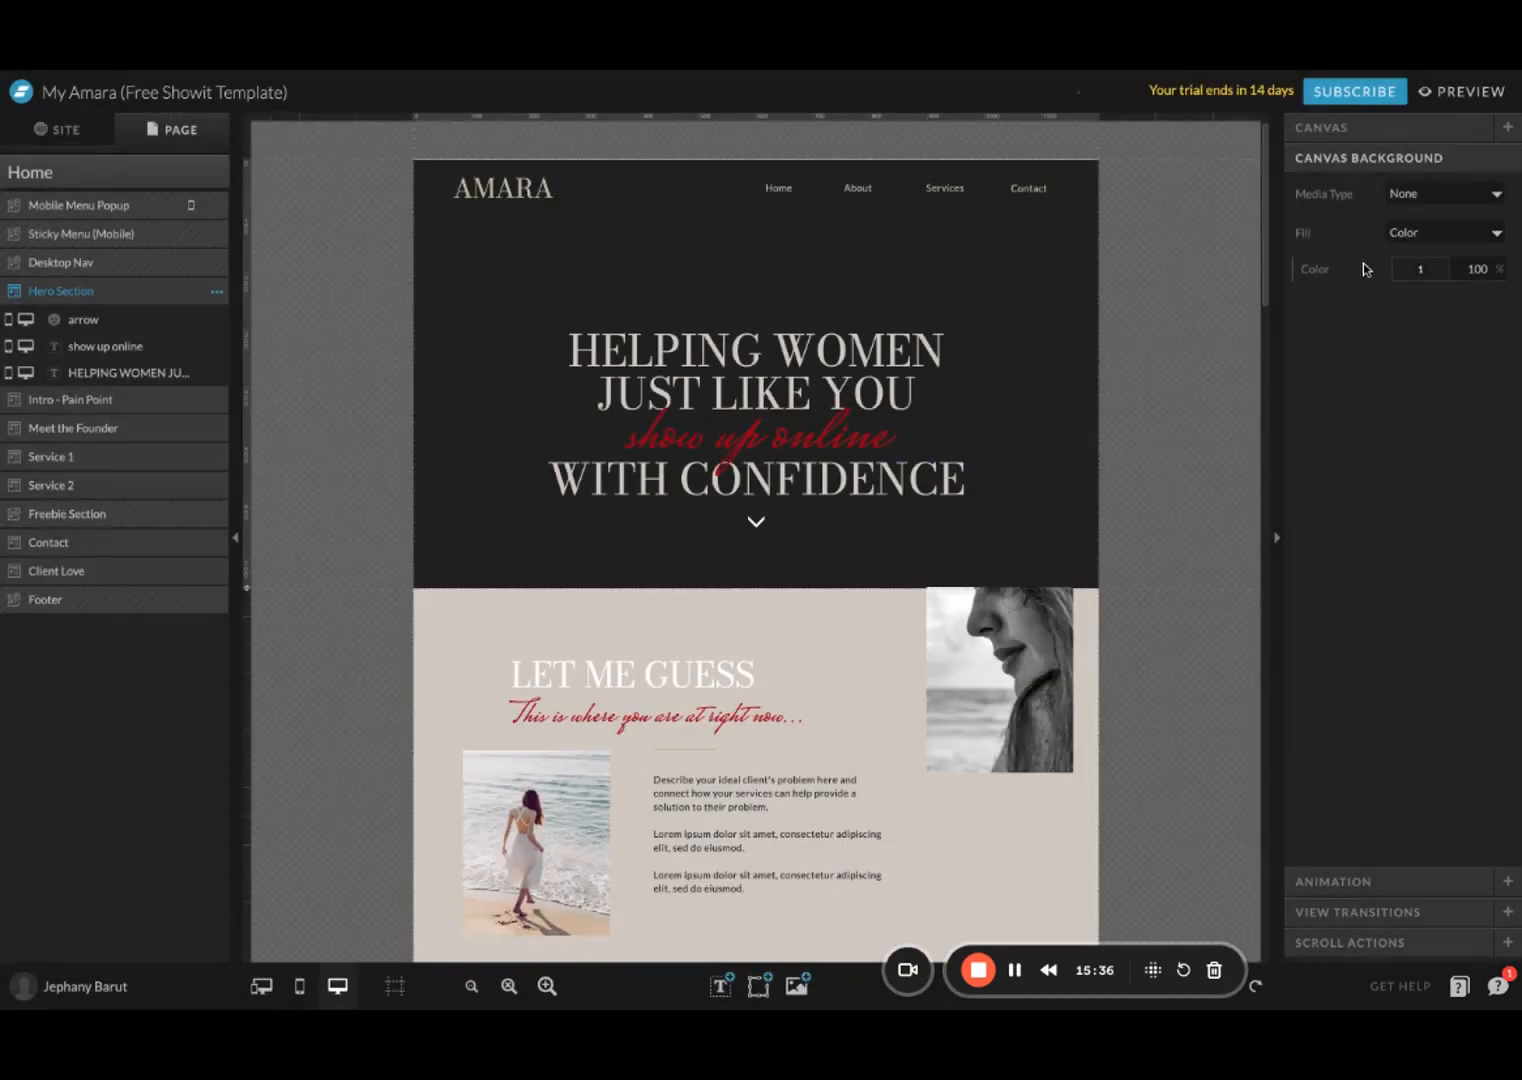
{"action": "key", "text": "ctrl+z"}
{"action": "key", "text": "ctrl+z"}
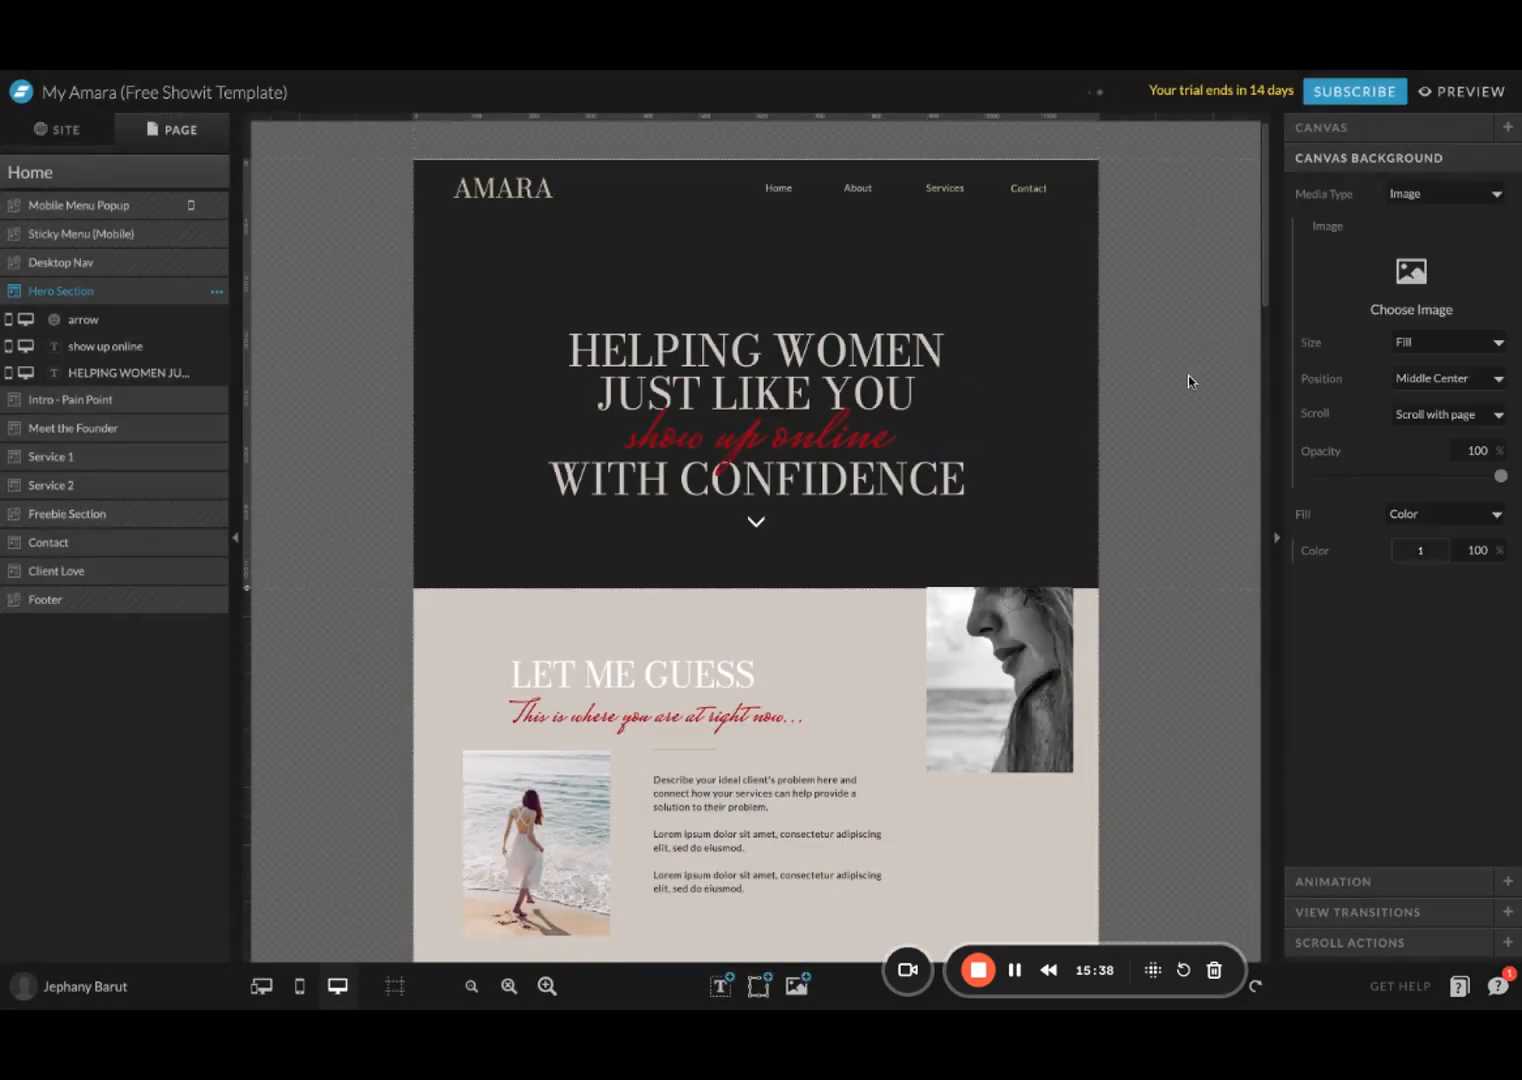
{"action": "scroll", "coordinate": [1152, 371], "scroll_direction": "down", "scroll_amount": 1}
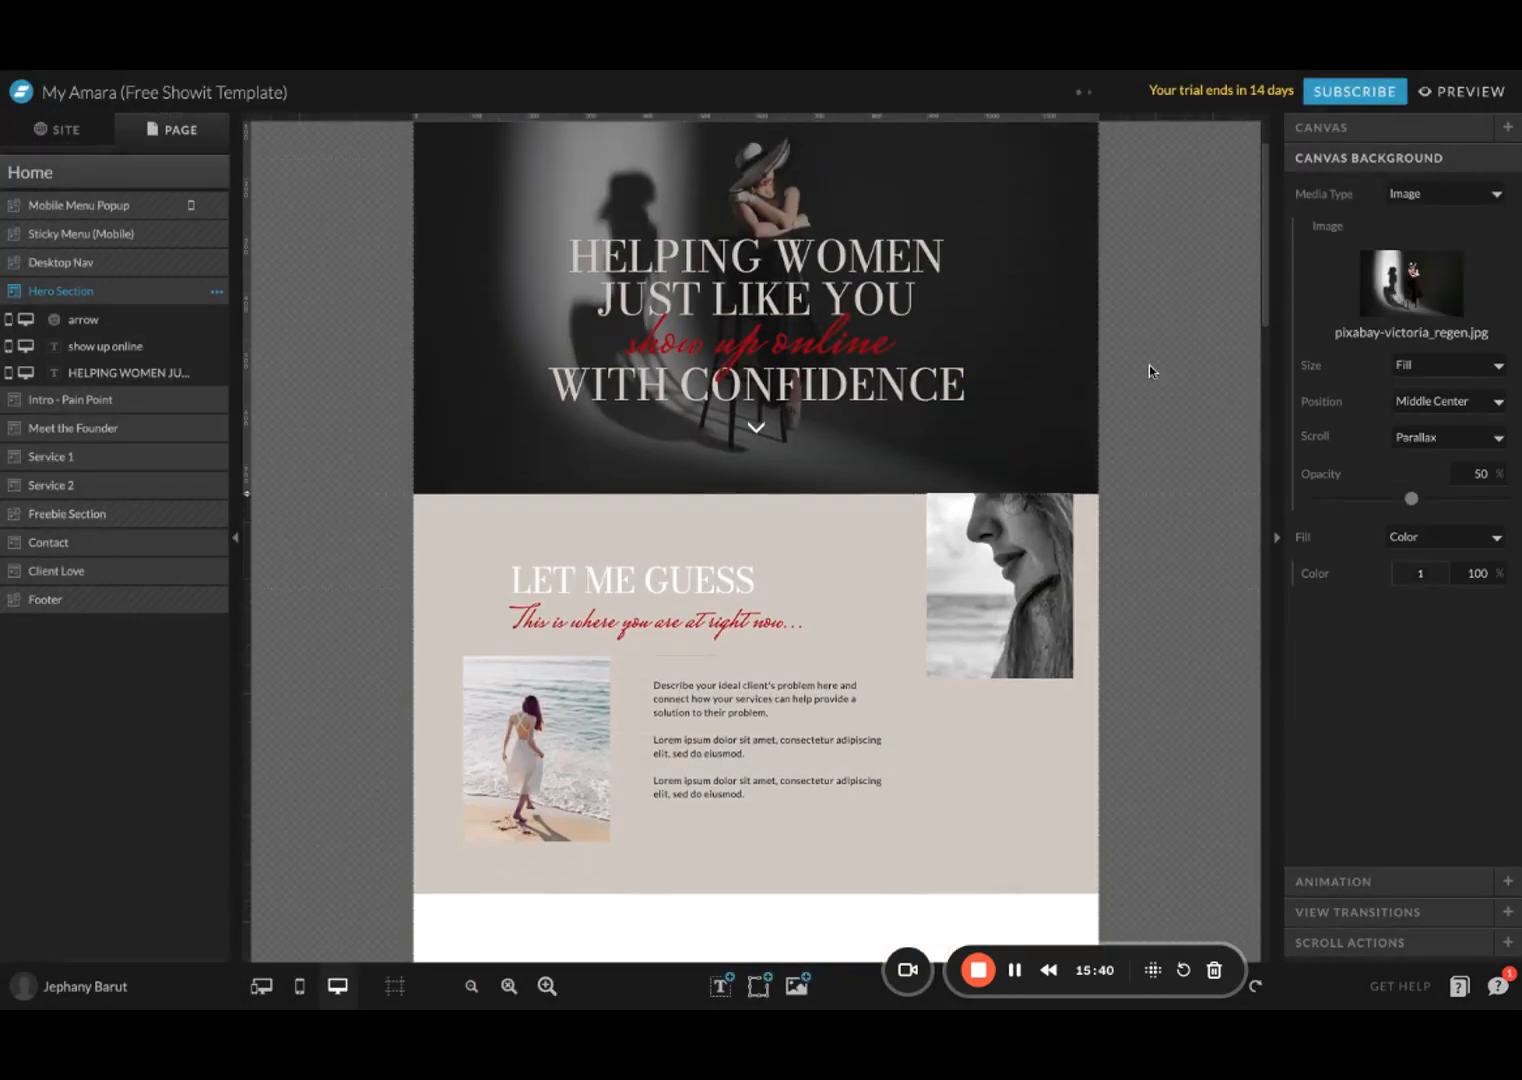
{"action": "scroll", "coordinate": [1152, 371], "scroll_direction": "up", "scroll_amount": 1}
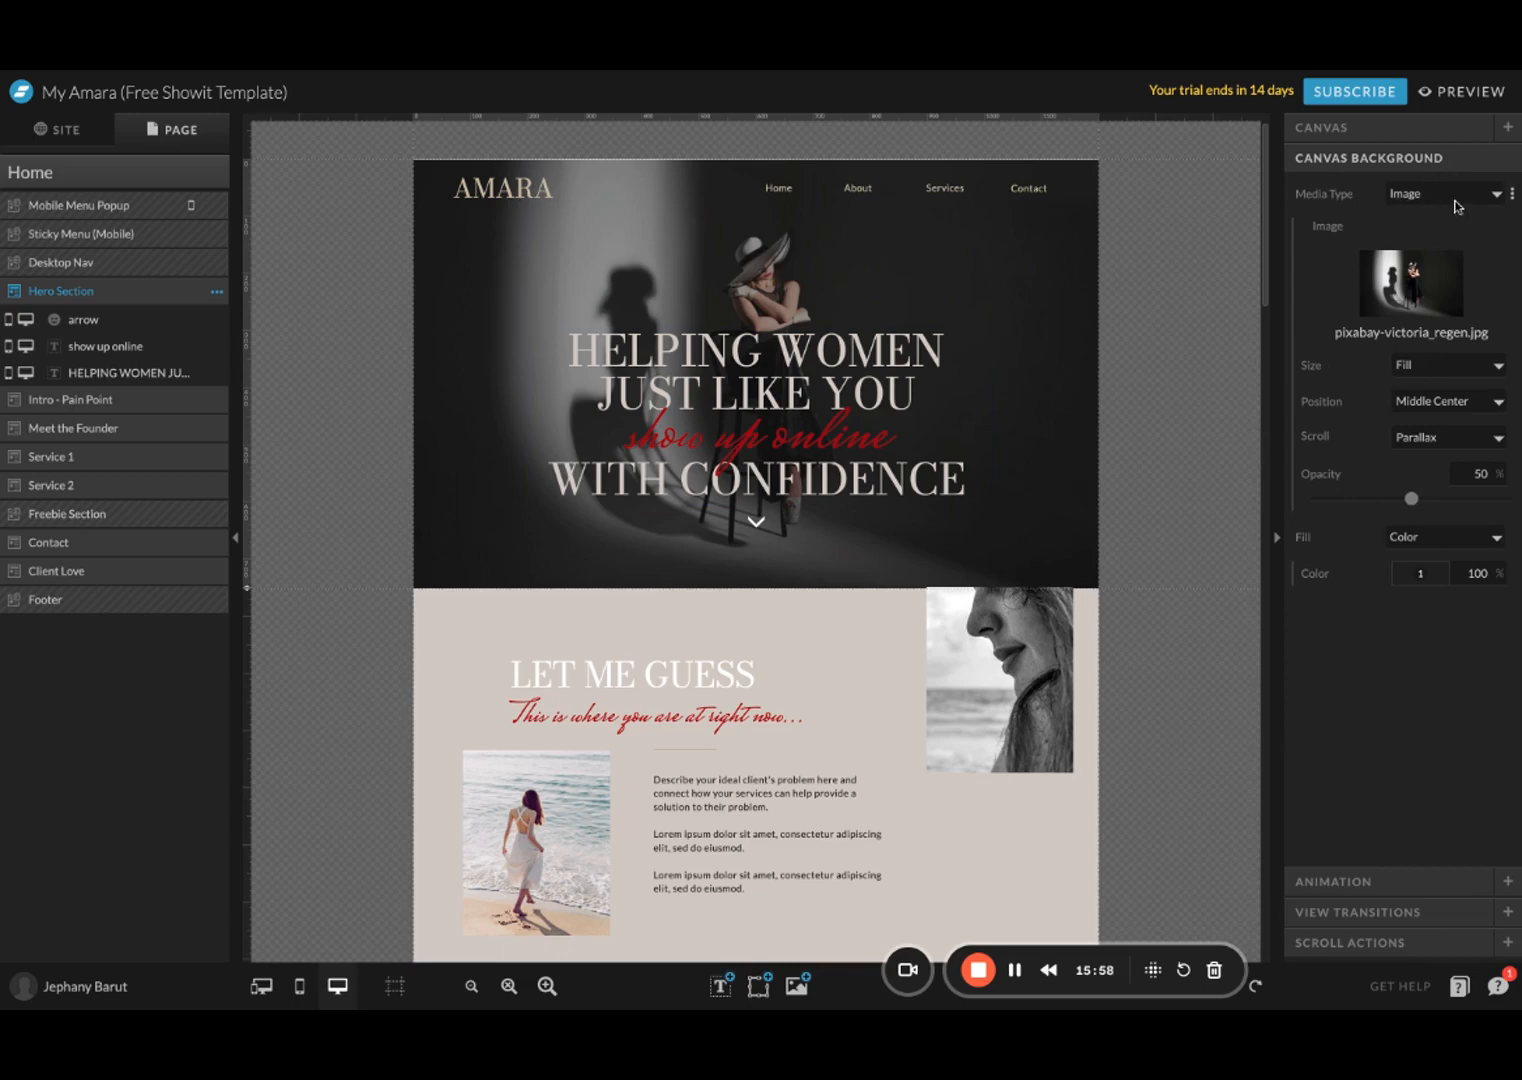
Step: Try the Contain size and Top Left position on the Hero Section's background image, and restore Fill and Middle Center
{"action": "left_click", "coordinate": [1457, 373]}
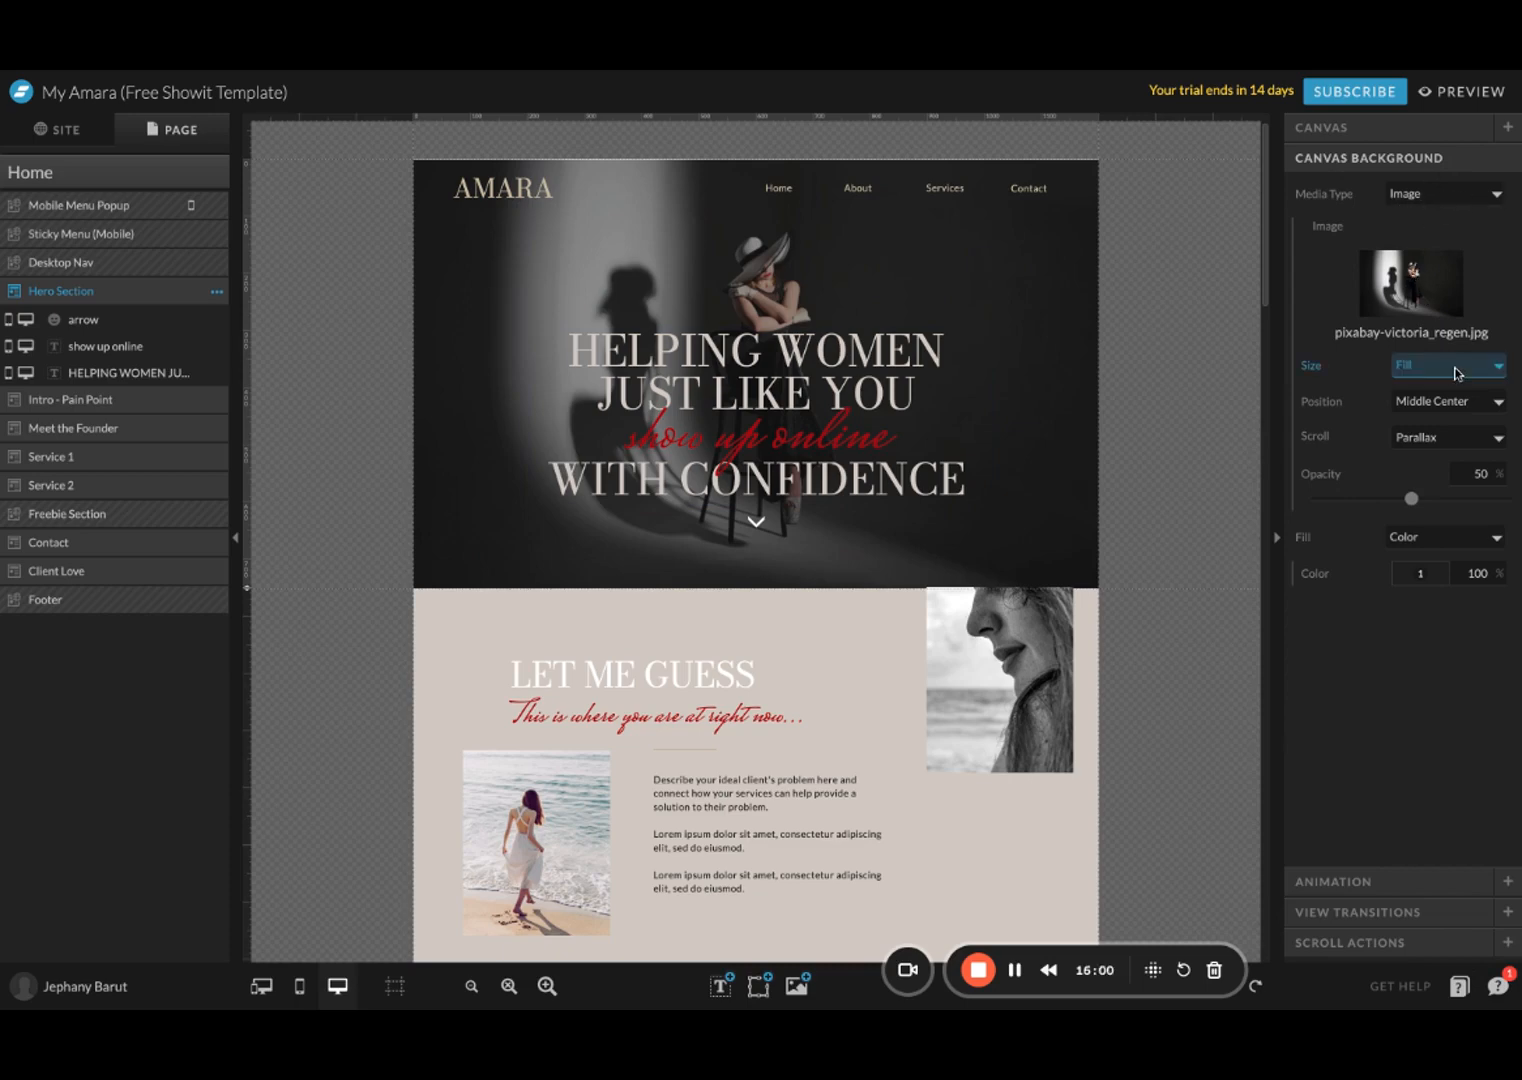
{"action": "left_click", "coordinate": [1445, 390]}
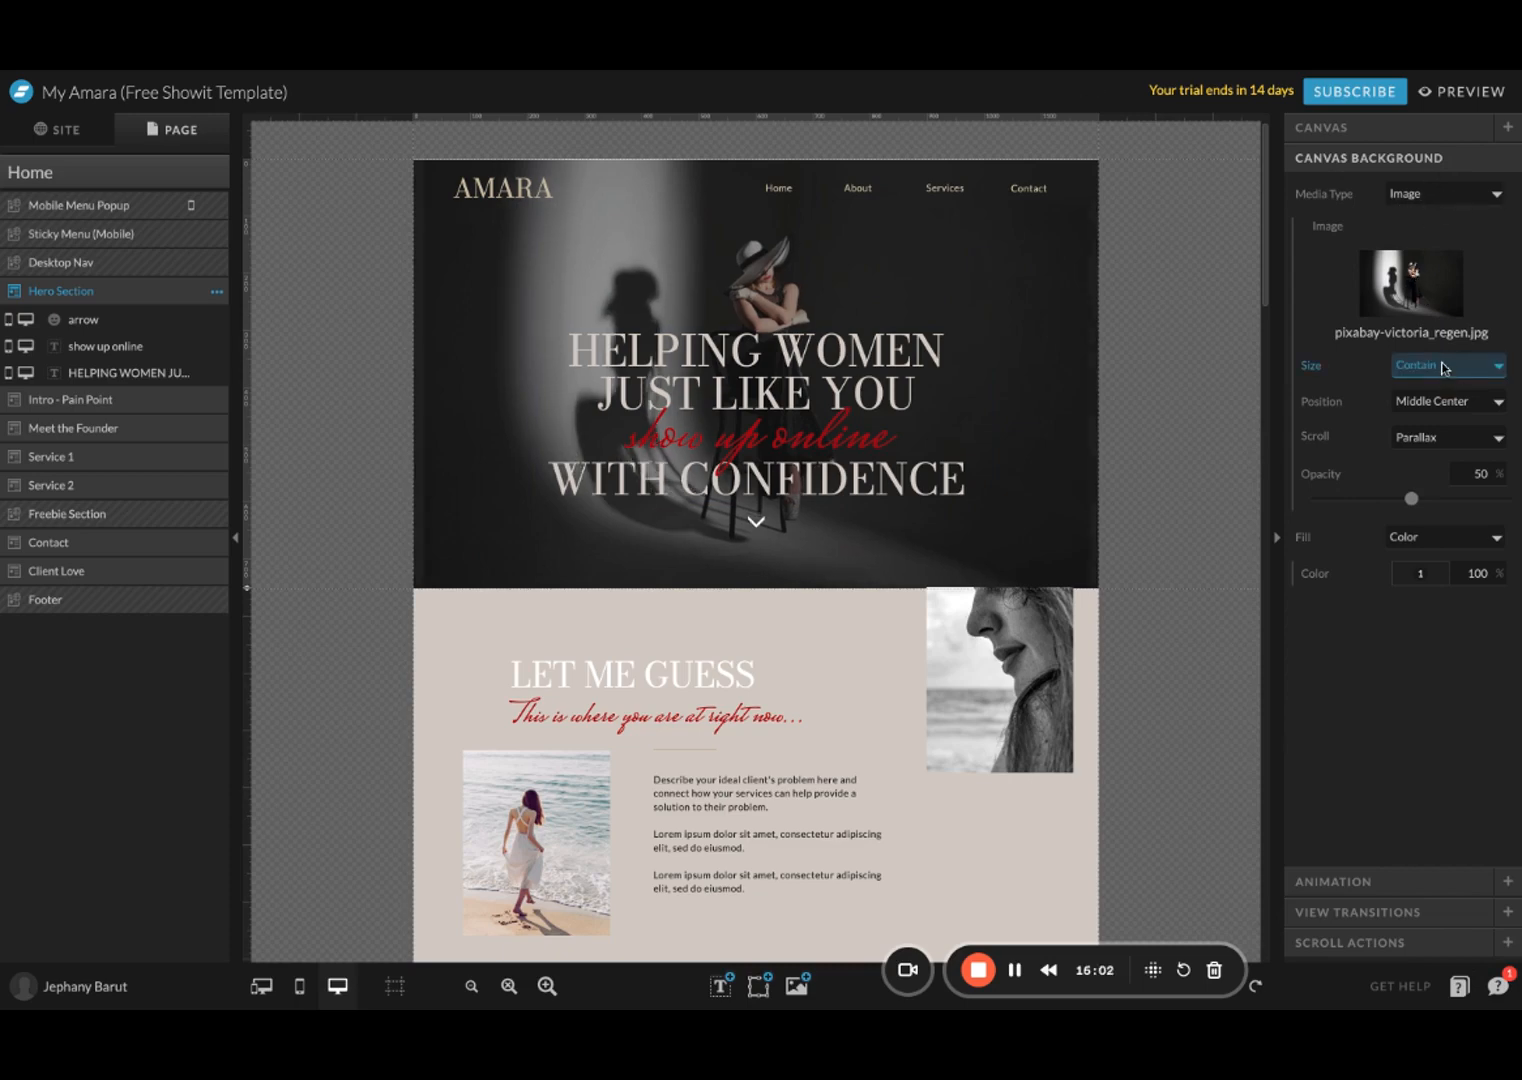
{"action": "left_click", "coordinate": [1443, 350]}
{"action": "left_click", "coordinate": [1463, 402]}
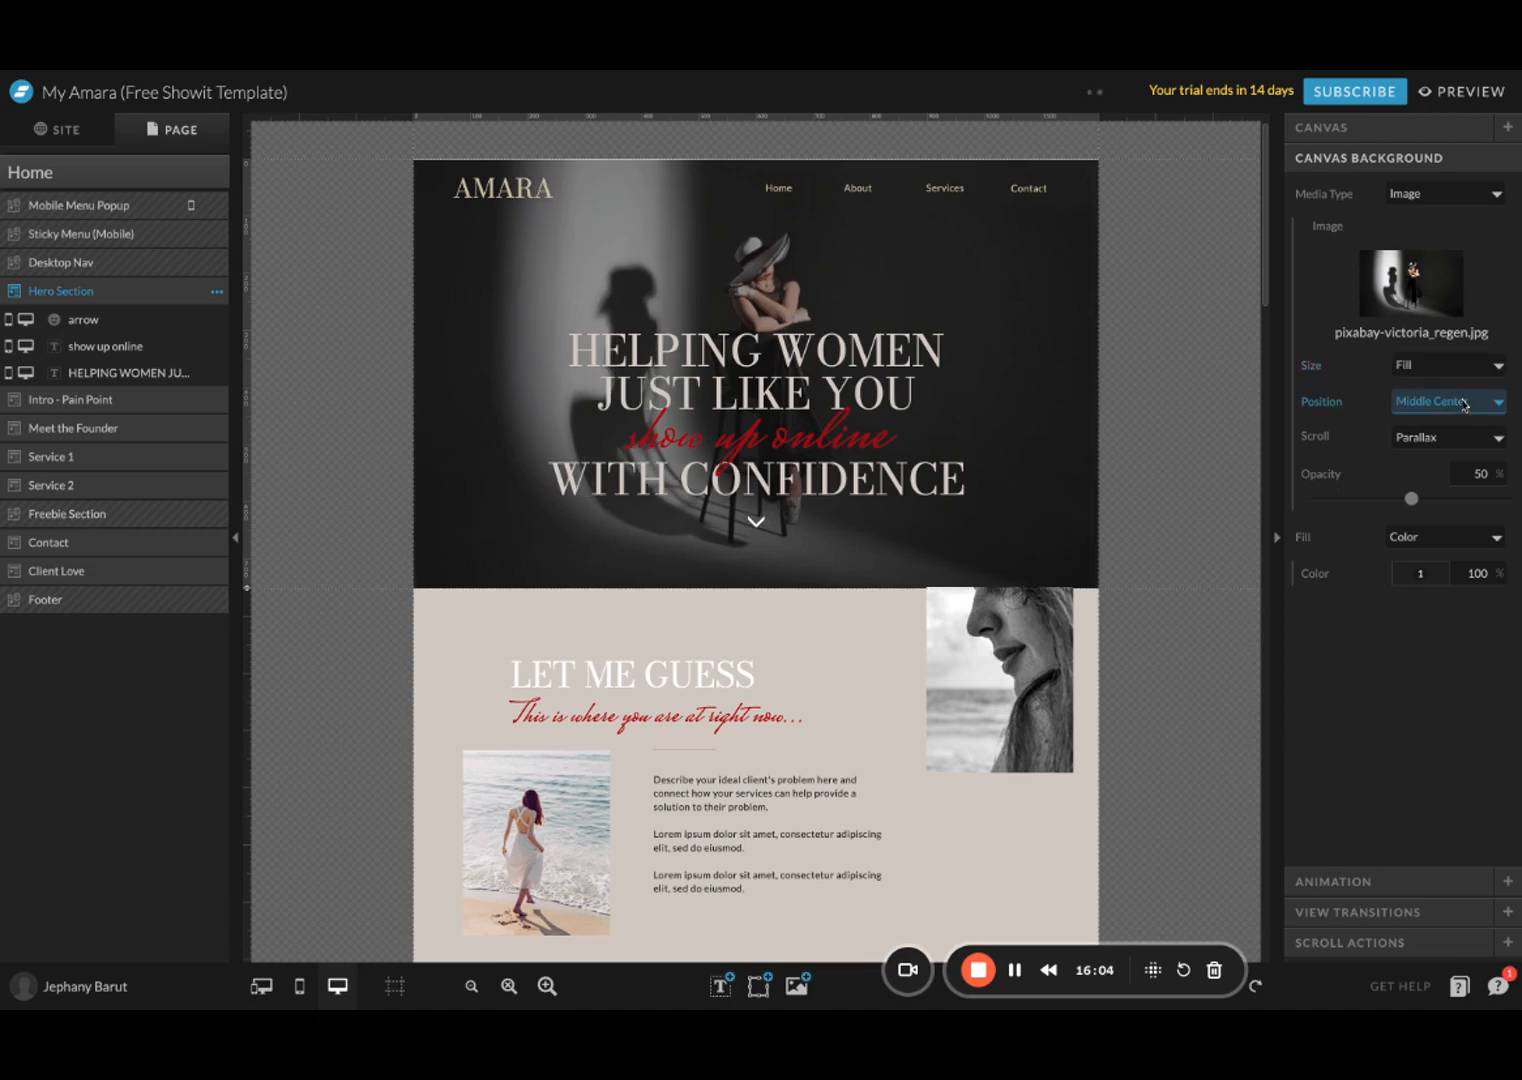
{"action": "left_click", "coordinate": [1460, 404]}
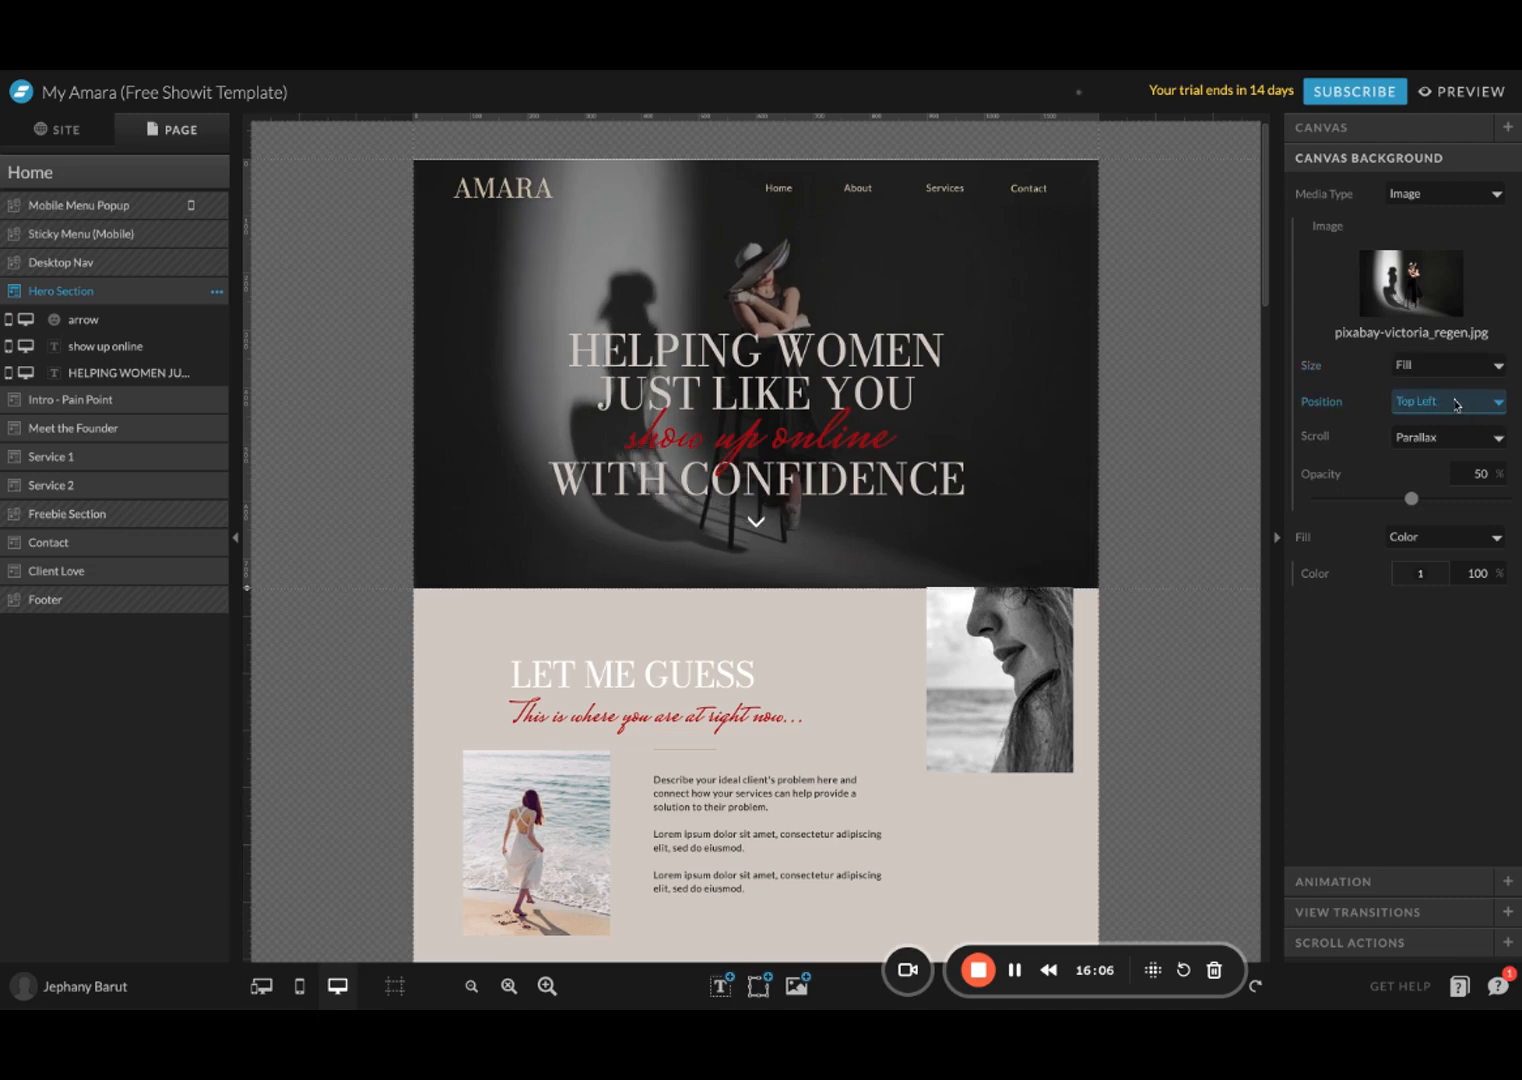
{"action": "left_click", "coordinate": [1448, 388]}
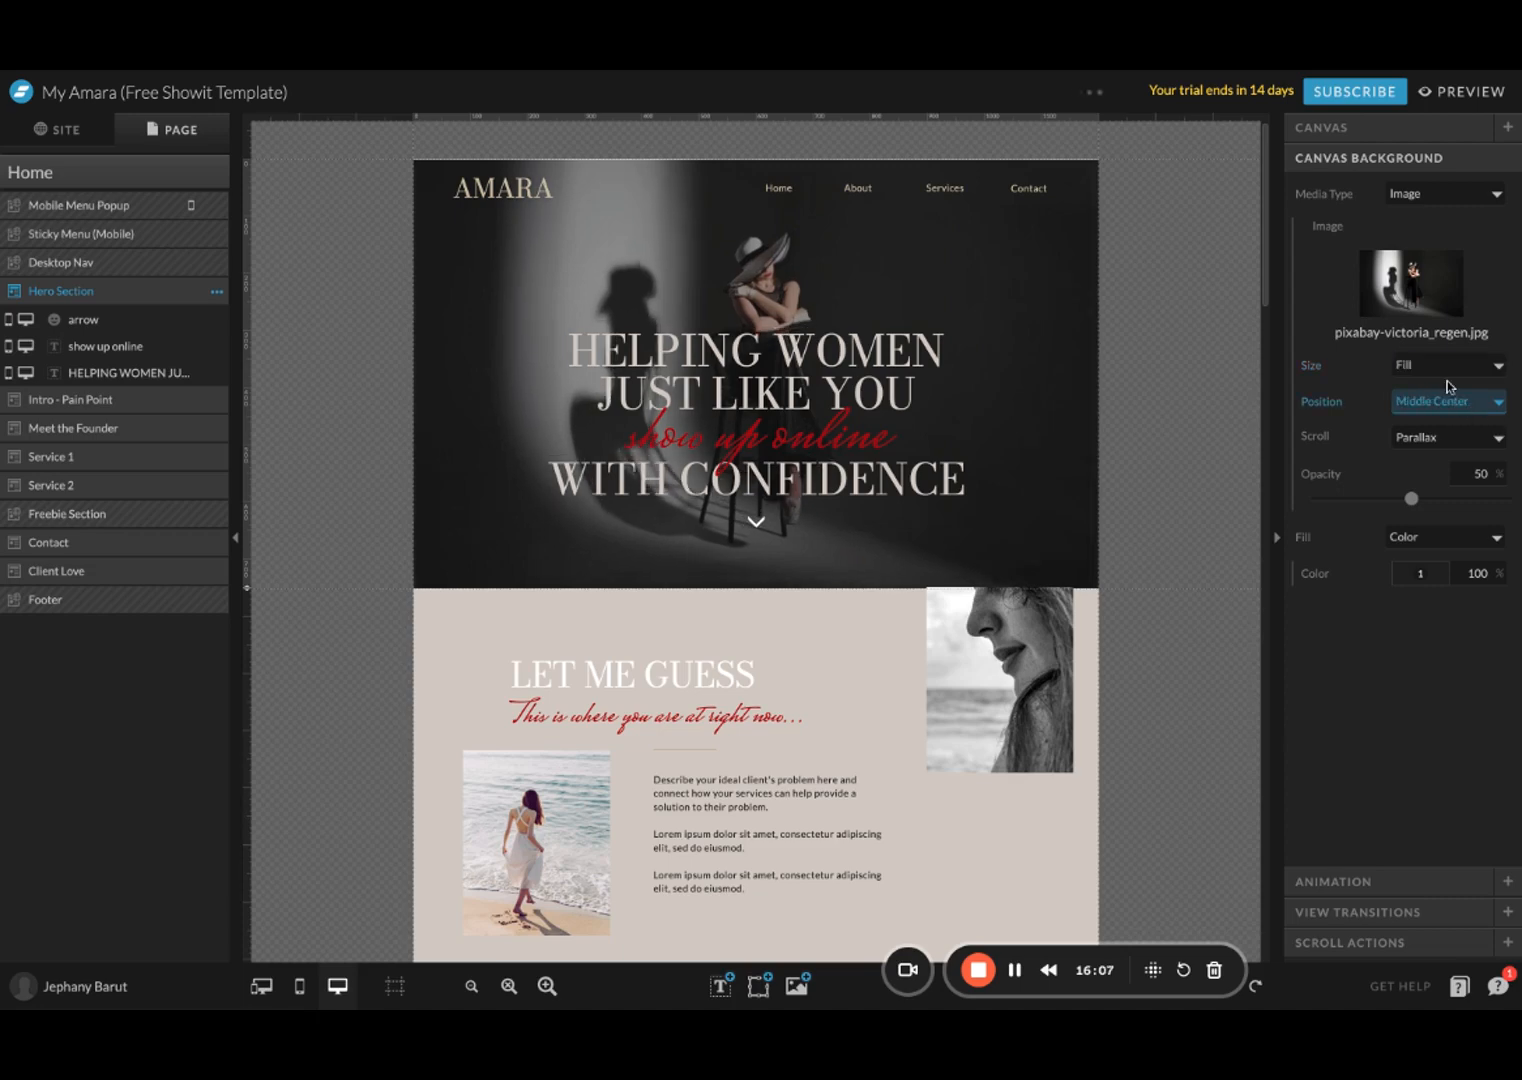
Step: Examine the Parallax scroll effect of the Hero Section's background in the desktop site preview, and close the preview
{"action": "left_click", "coordinate": [1470, 448]}
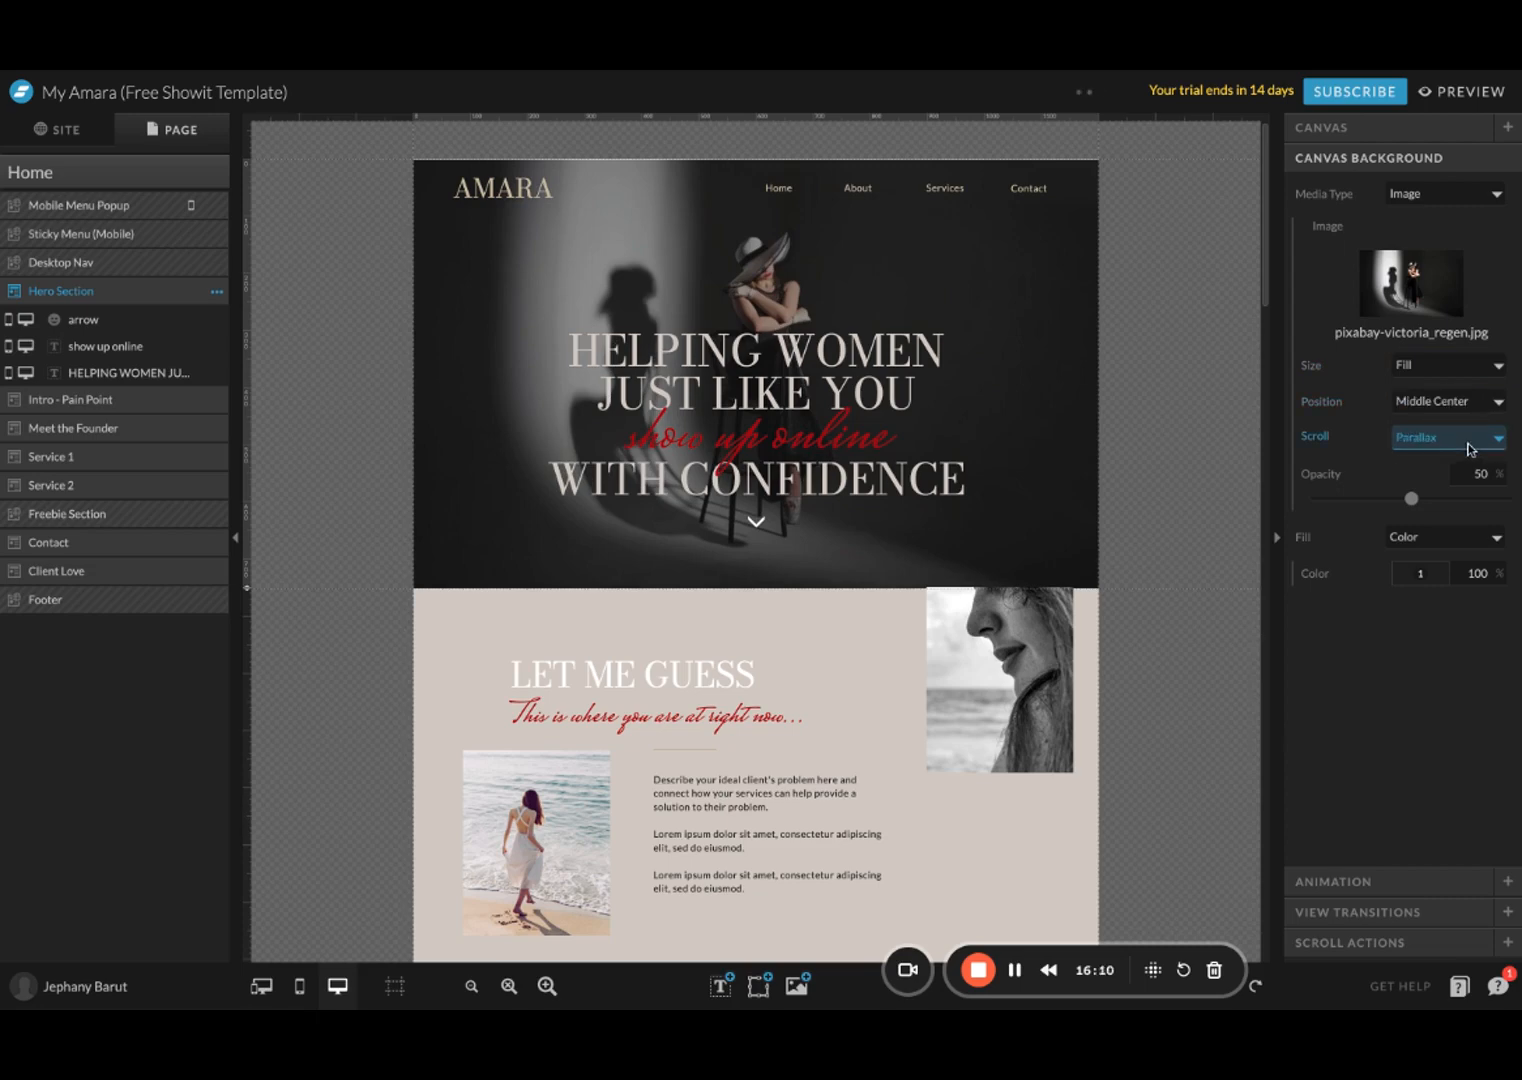
{"action": "left_click", "coordinate": [1430, 91]}
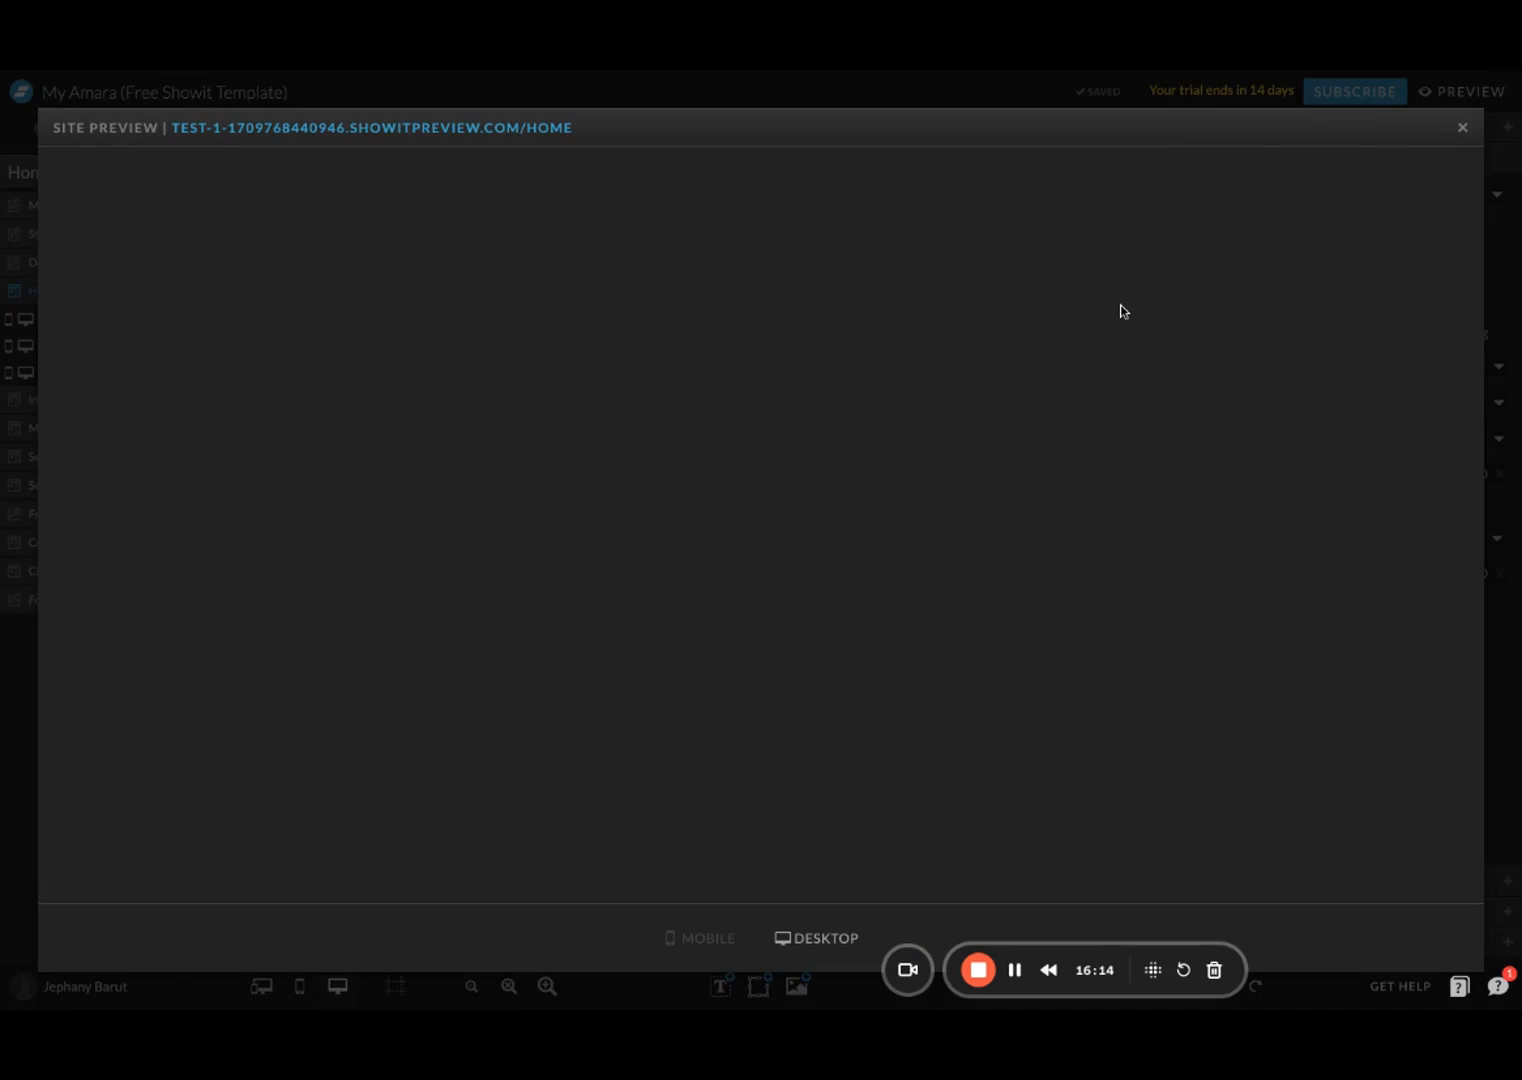
{"action": "scroll", "coordinate": [761, 526], "scroll_direction": "down", "scroll_amount": 2}
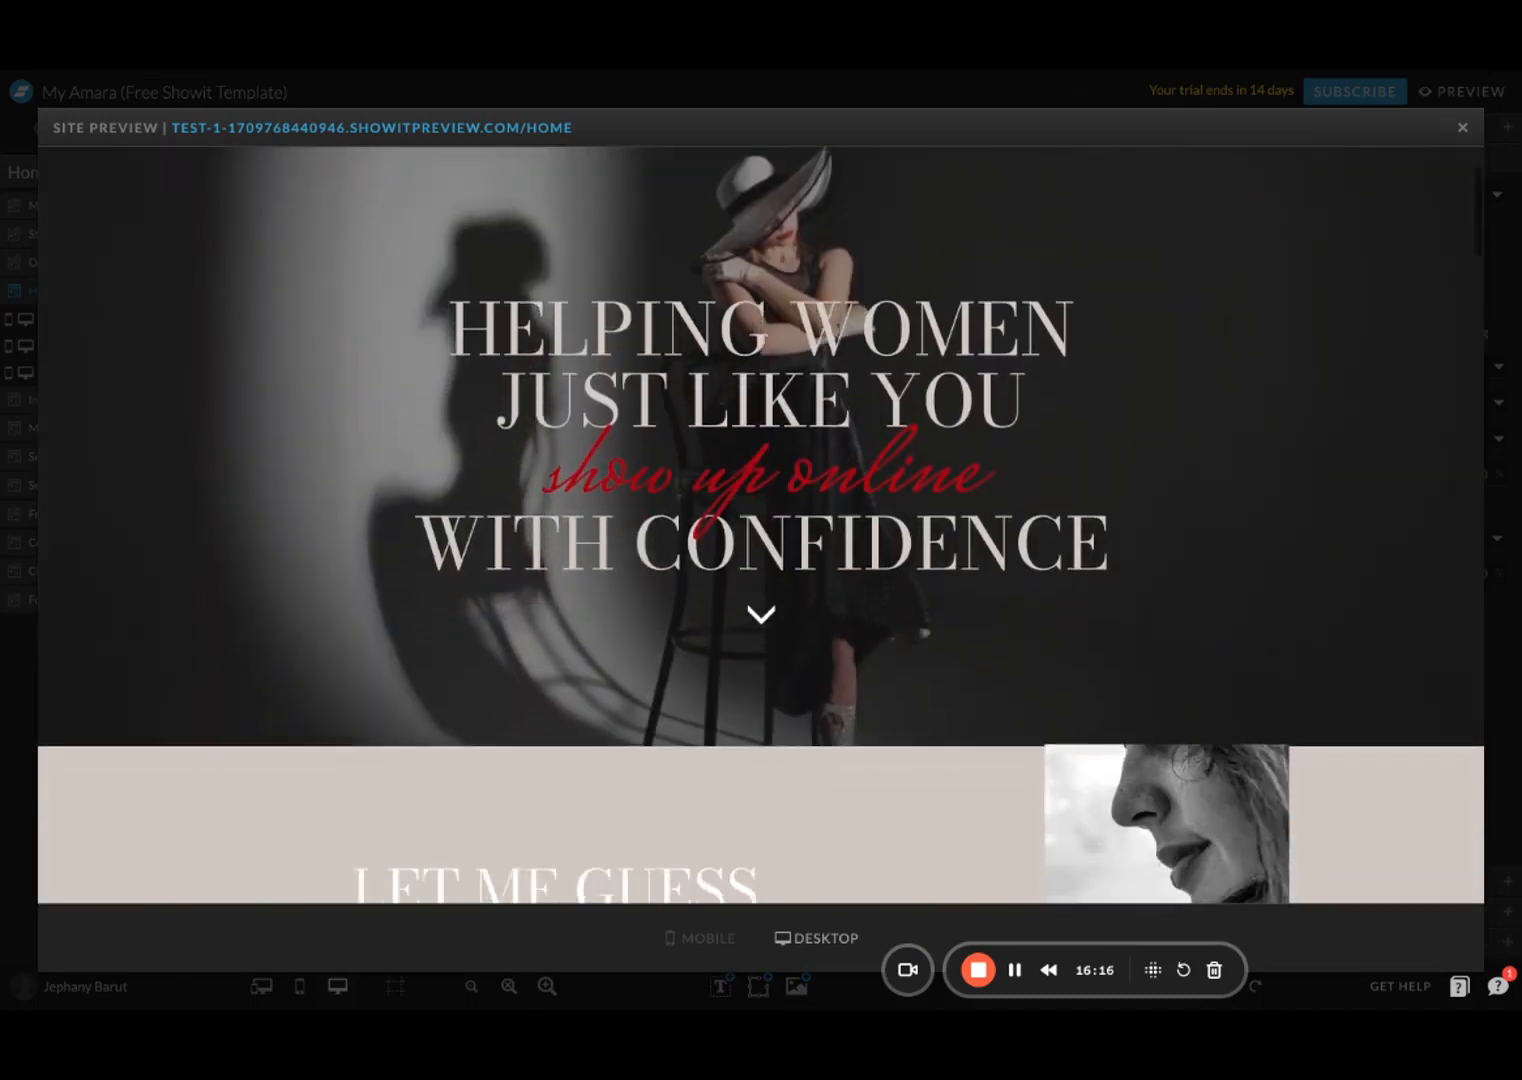
{"action": "scroll", "coordinate": [761, 526], "scroll_direction": "up", "scroll_amount": 2}
{"action": "scroll", "coordinate": [761, 526], "scroll_direction": "down", "scroll_amount": 2}
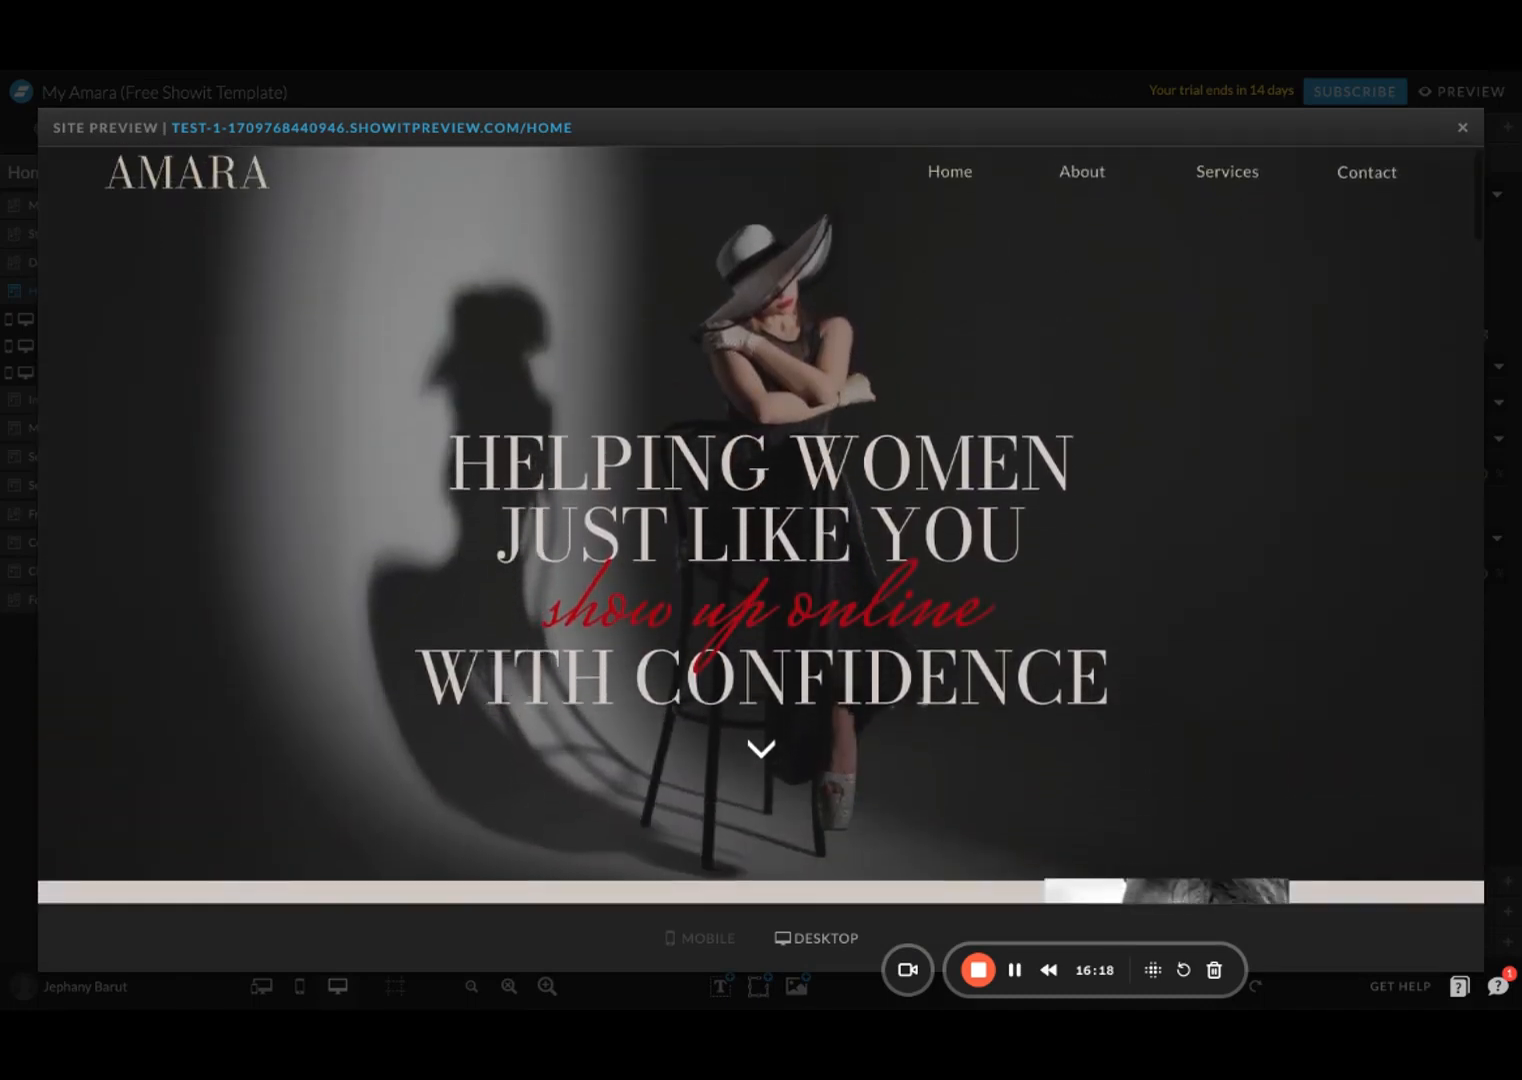
{"action": "scroll", "coordinate": [1073, 330], "scroll_direction": "up", "scroll_amount": 1}
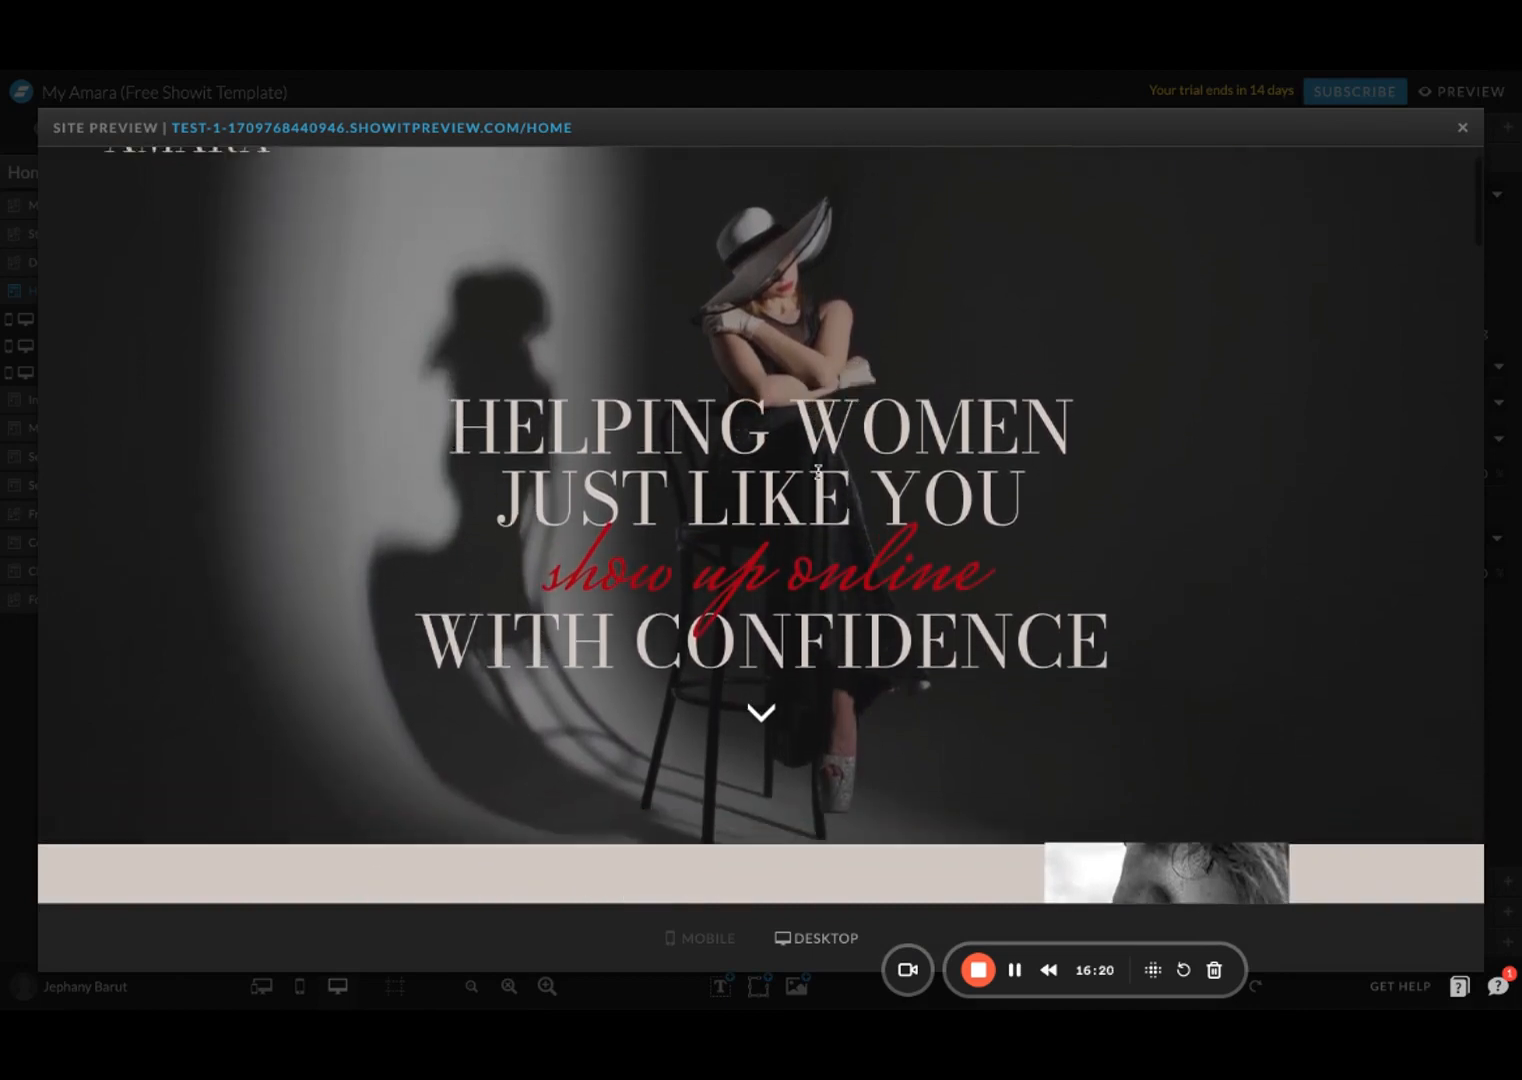
{"action": "scroll", "coordinate": [832, 462], "scroll_direction": "down", "scroll_amount": 5}
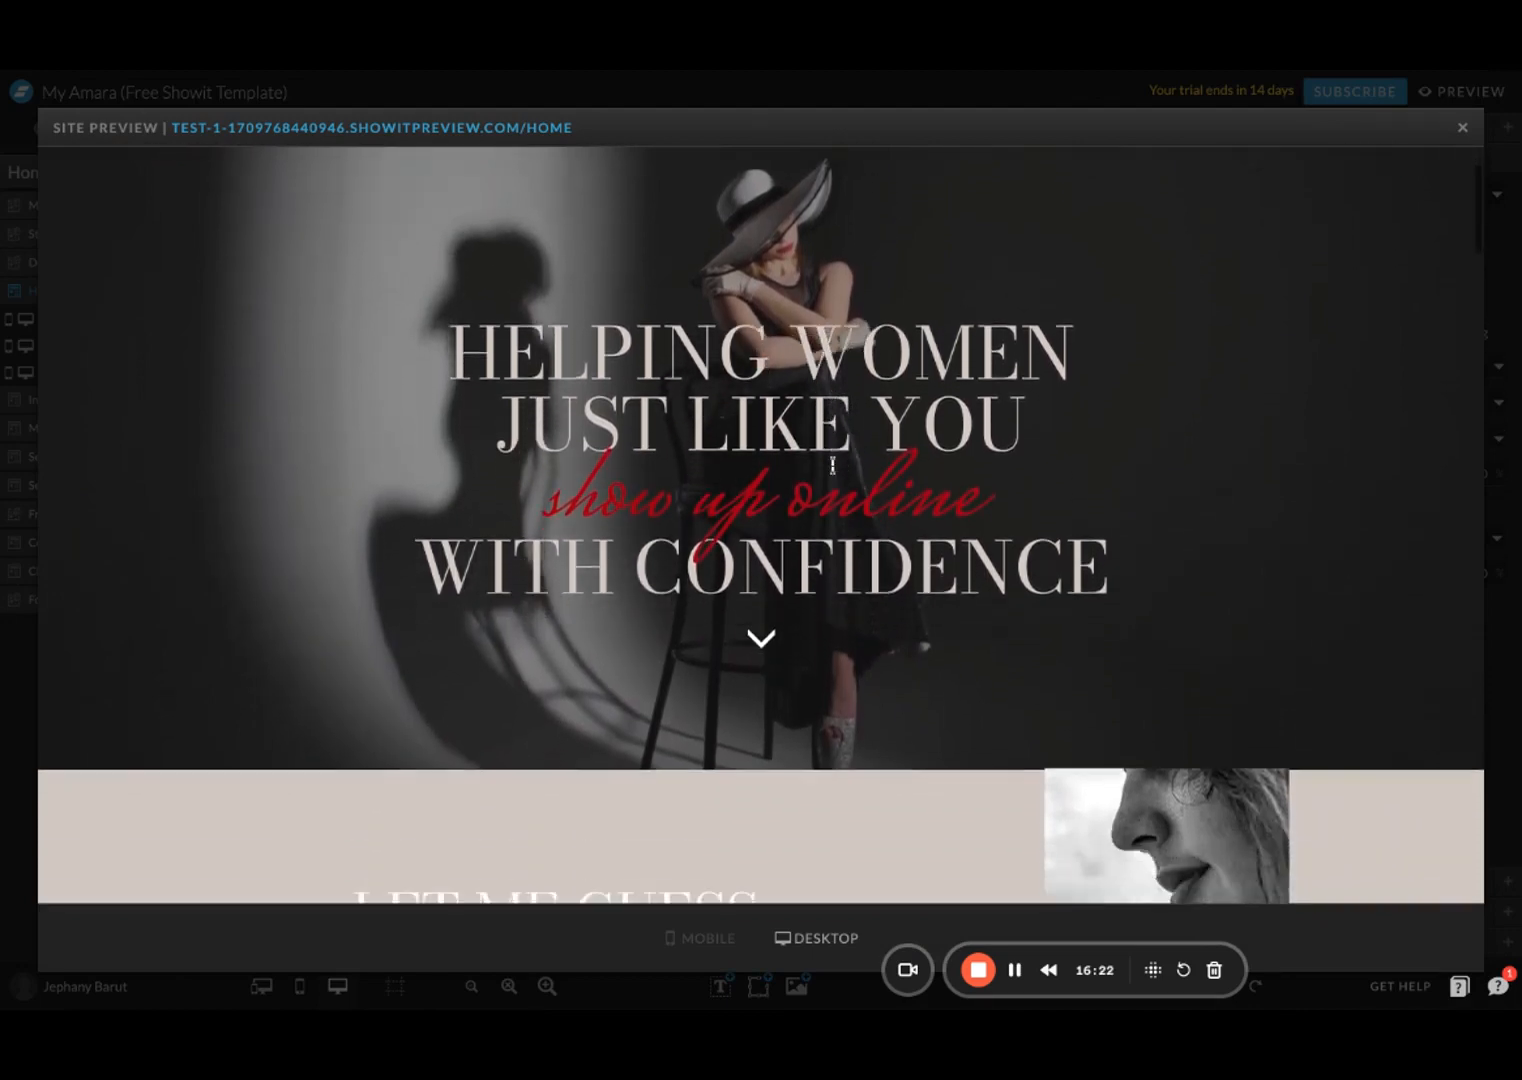
{"action": "scroll", "coordinate": [832, 462], "scroll_direction": "up", "scroll_amount": 3}
{"action": "scroll", "coordinate": [761, 524], "scroll_direction": "up", "scroll_amount": 2}
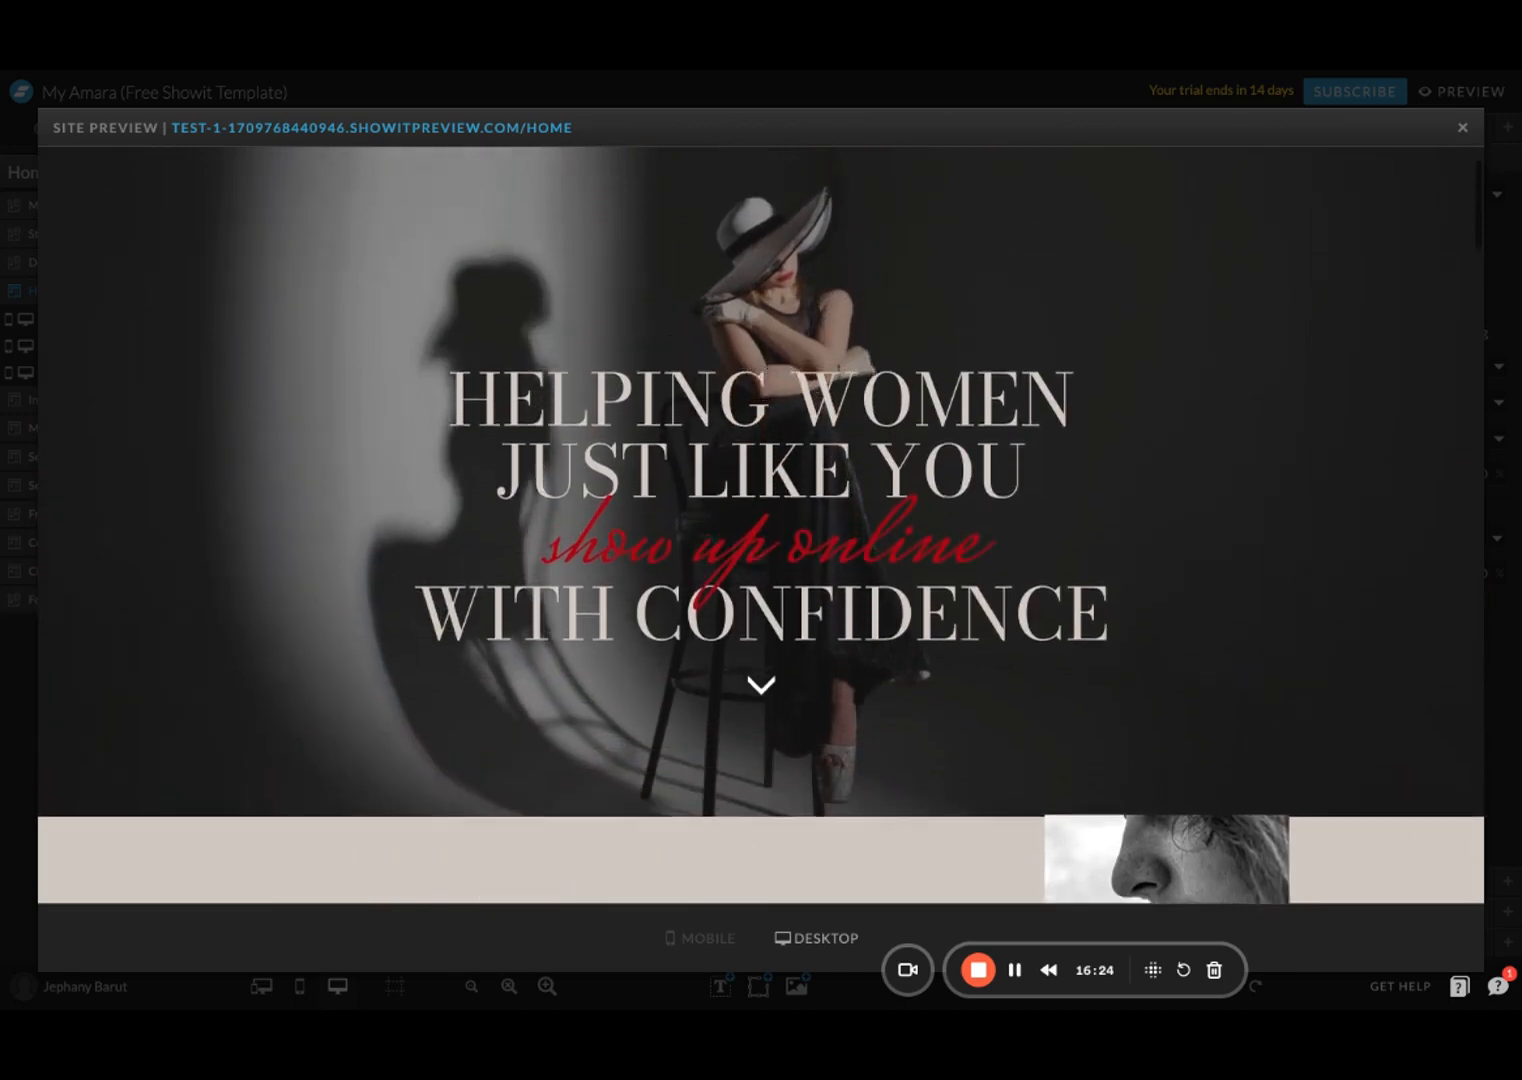
{"action": "scroll", "coordinate": [761, 524], "scroll_direction": "down", "scroll_amount": 4}
{"action": "scroll", "coordinate": [1073, 363], "scroll_direction": "up", "scroll_amount": 5}
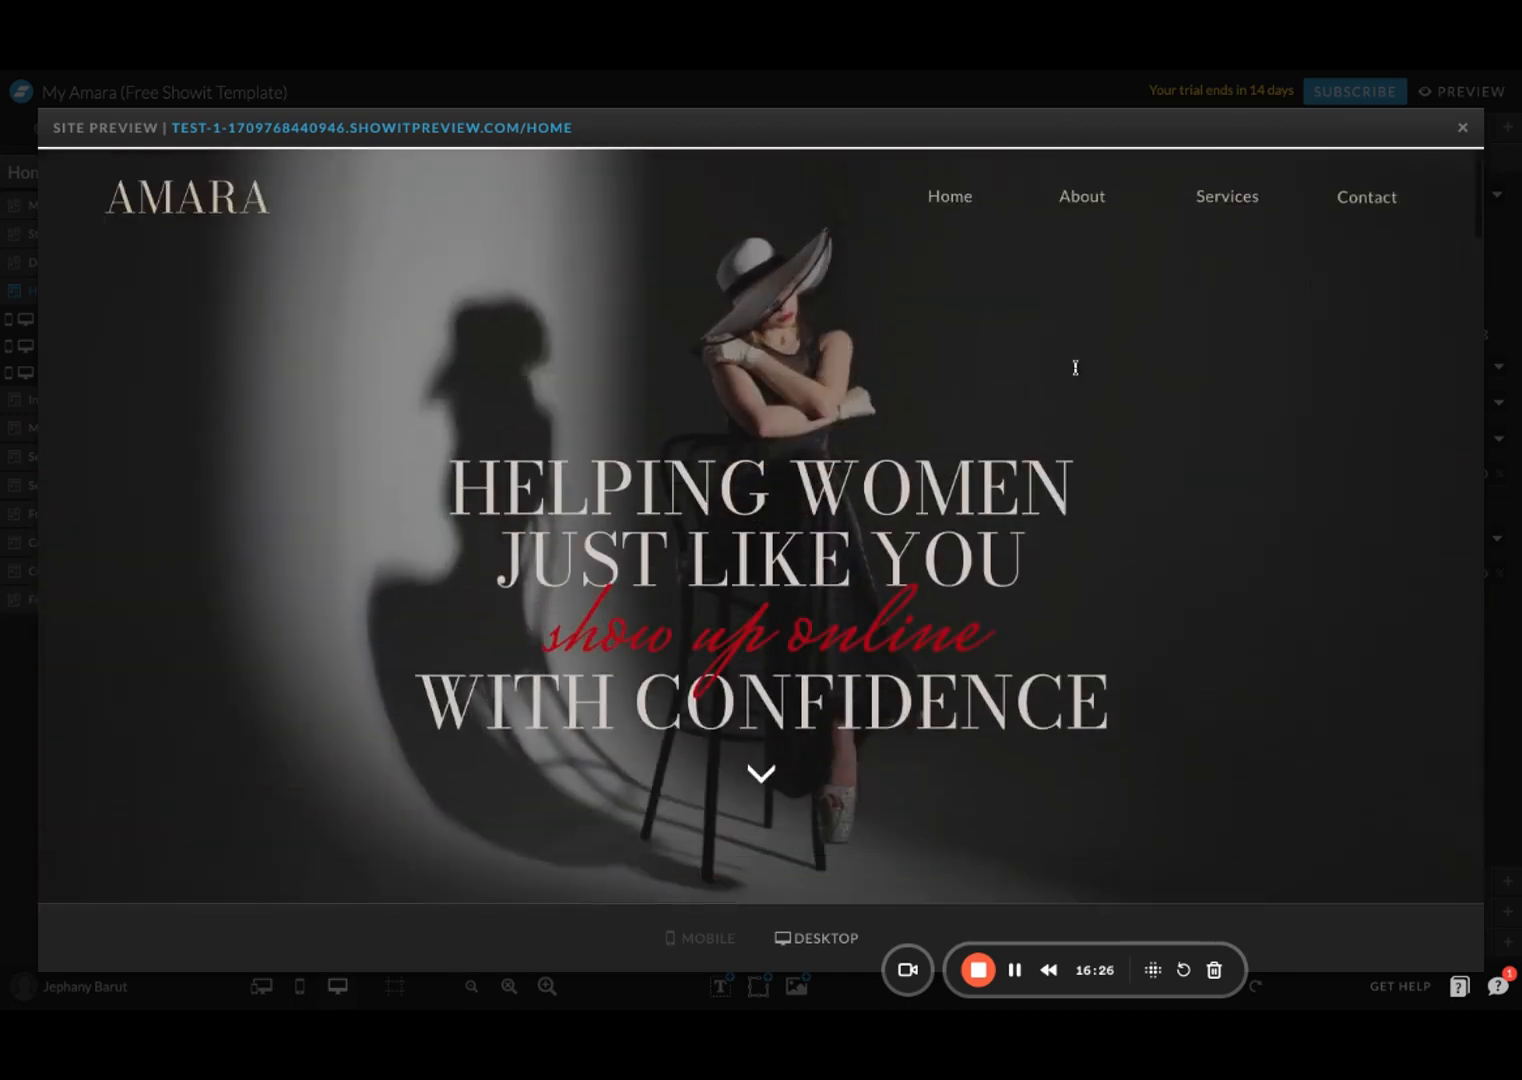
{"action": "left_click", "coordinate": [1462, 127]}
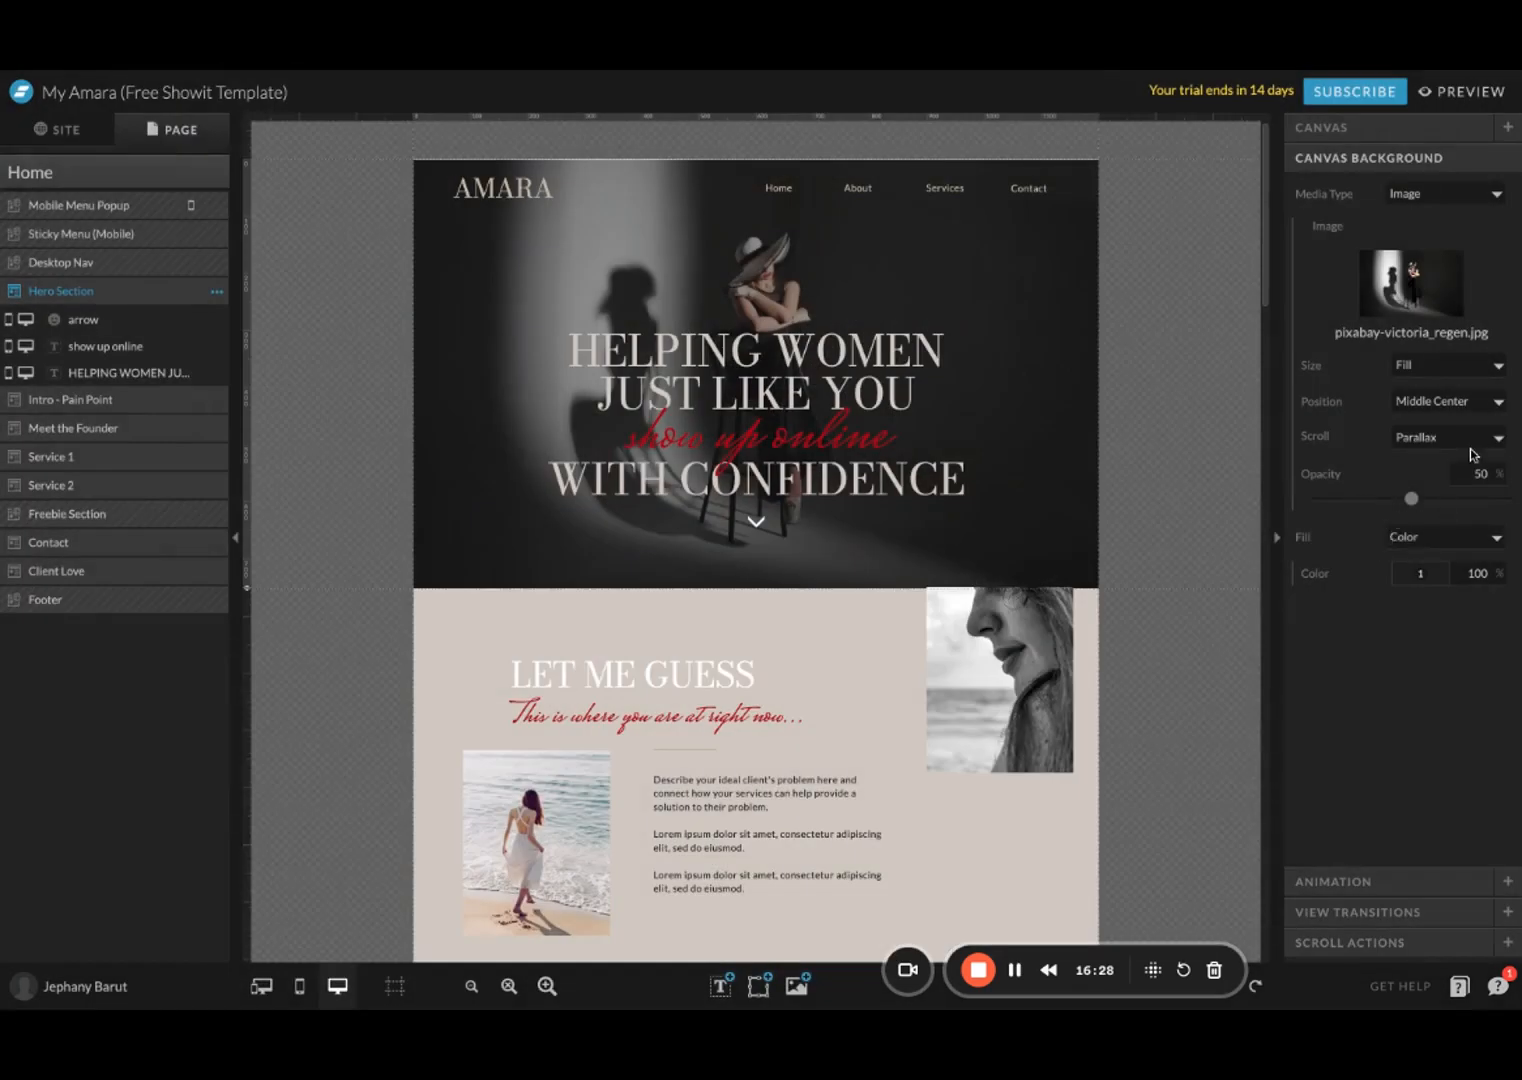
Step: Try the Scroll with page option for the Hero Section's background in the site preview, and restore Parallax
{"action": "left_click", "coordinate": [1458, 440]}
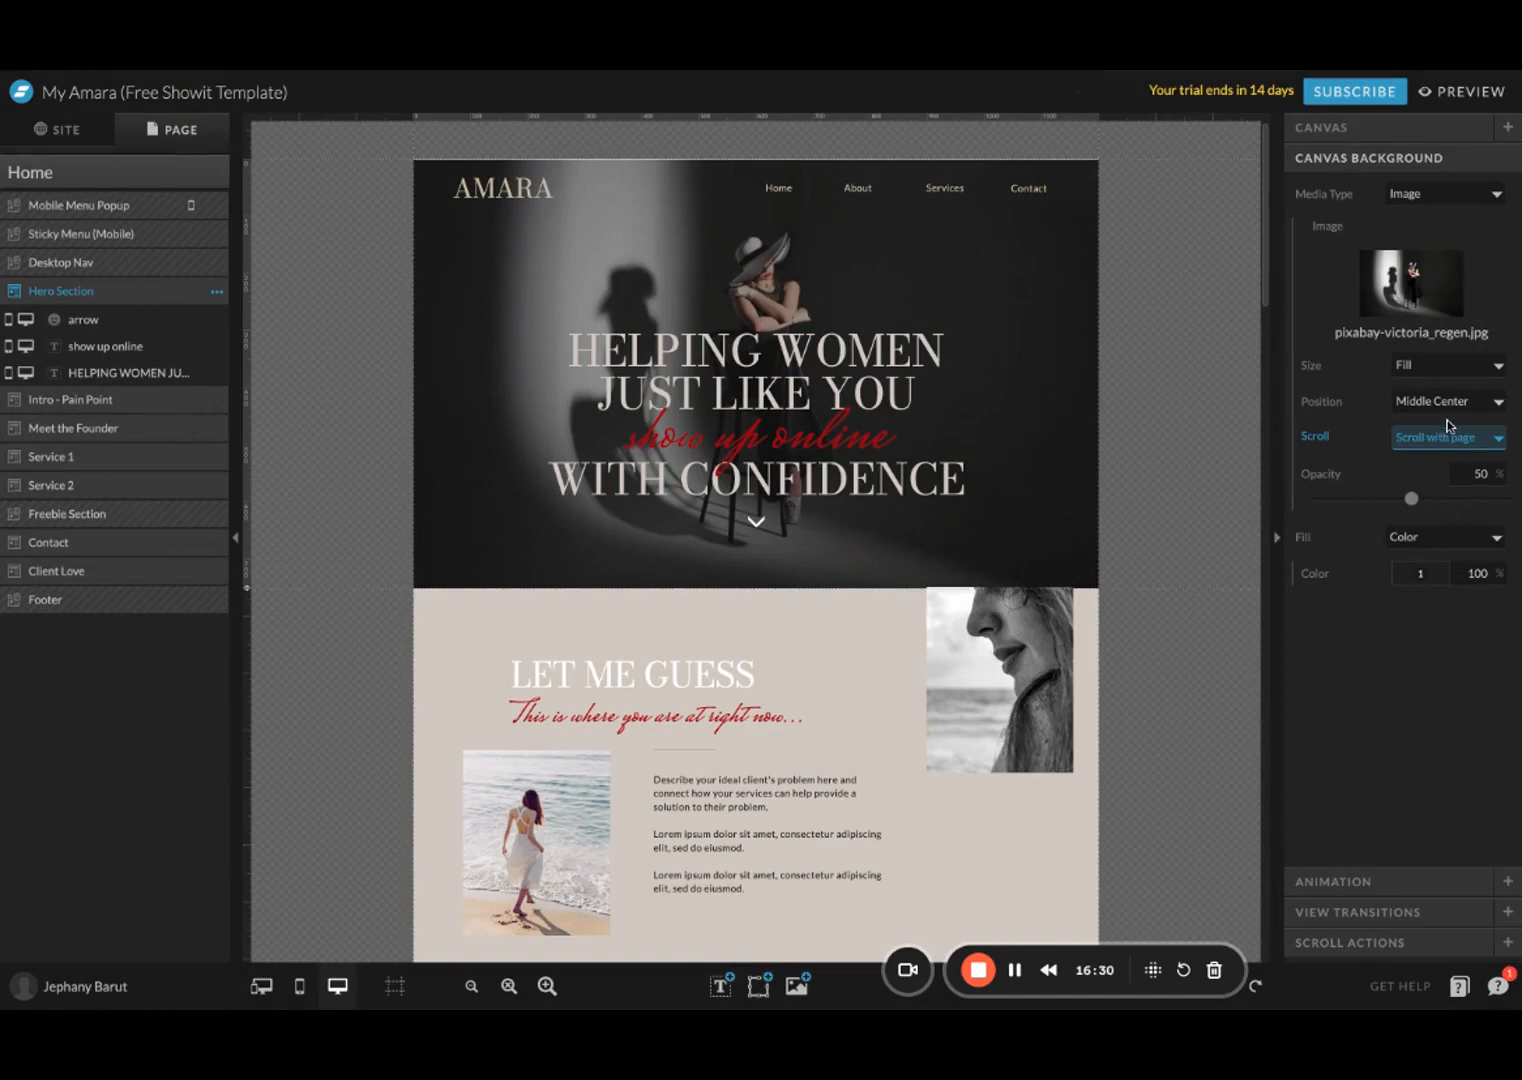
{"action": "left_click", "coordinate": [1443, 93]}
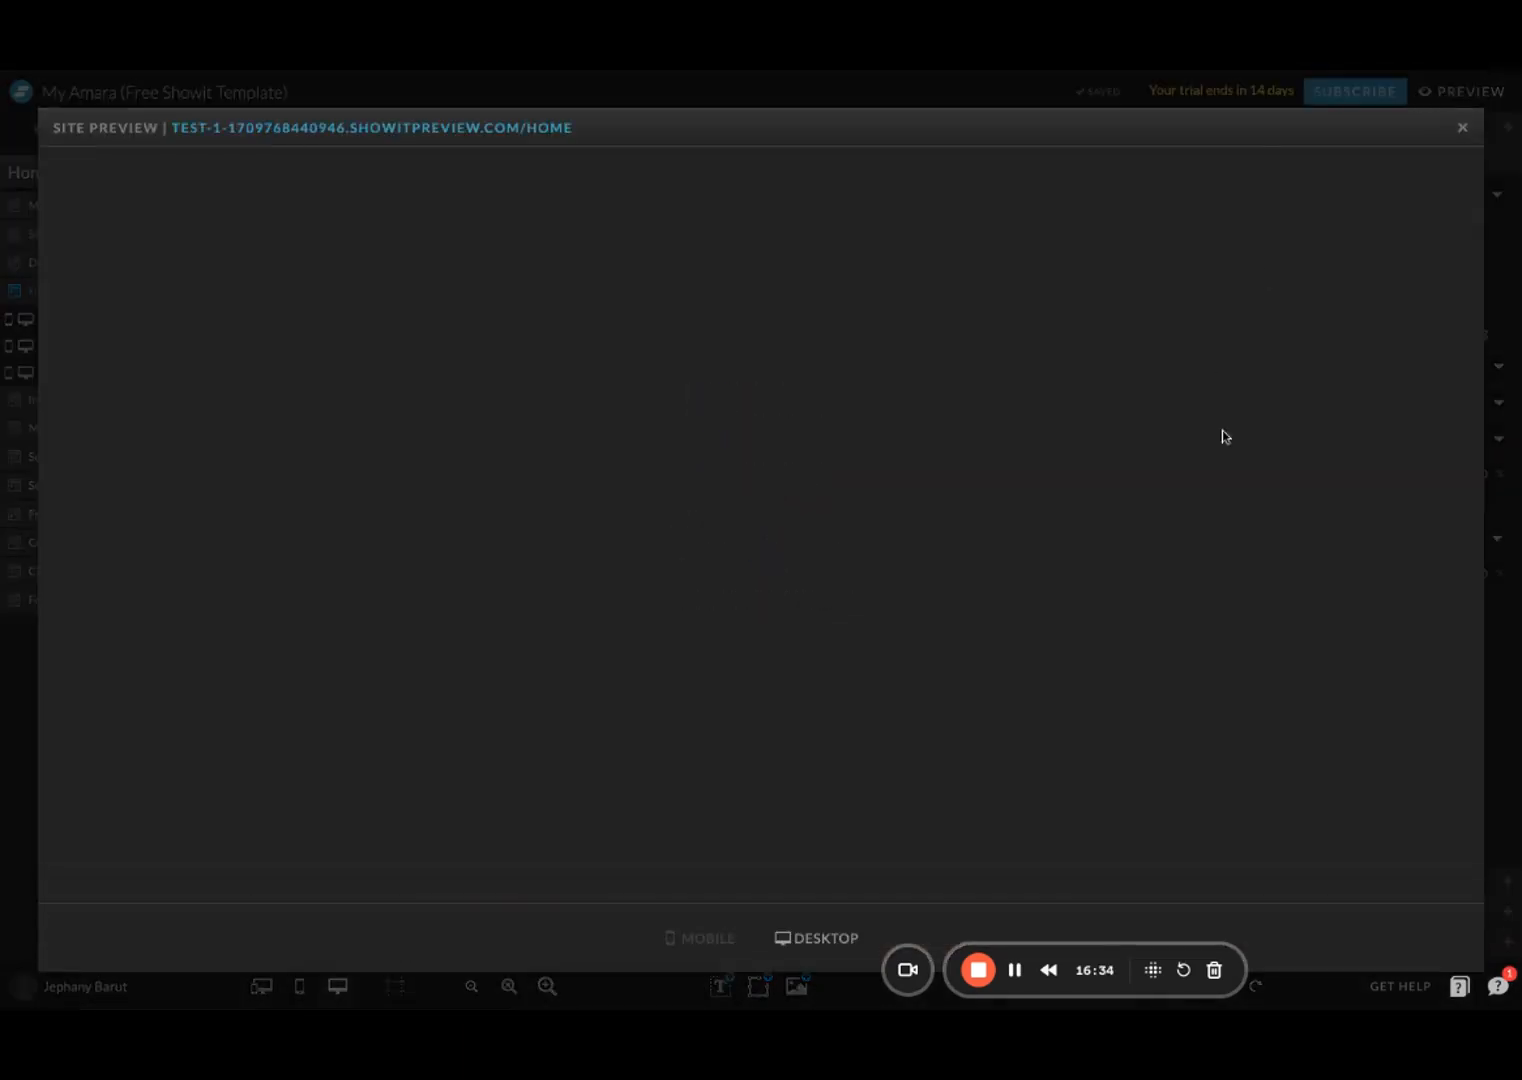
{"action": "scroll", "coordinate": [1219, 452], "scroll_direction": "down", "scroll_amount": 3}
{"action": "scroll", "coordinate": [1219, 452], "scroll_direction": "up", "scroll_amount": 3}
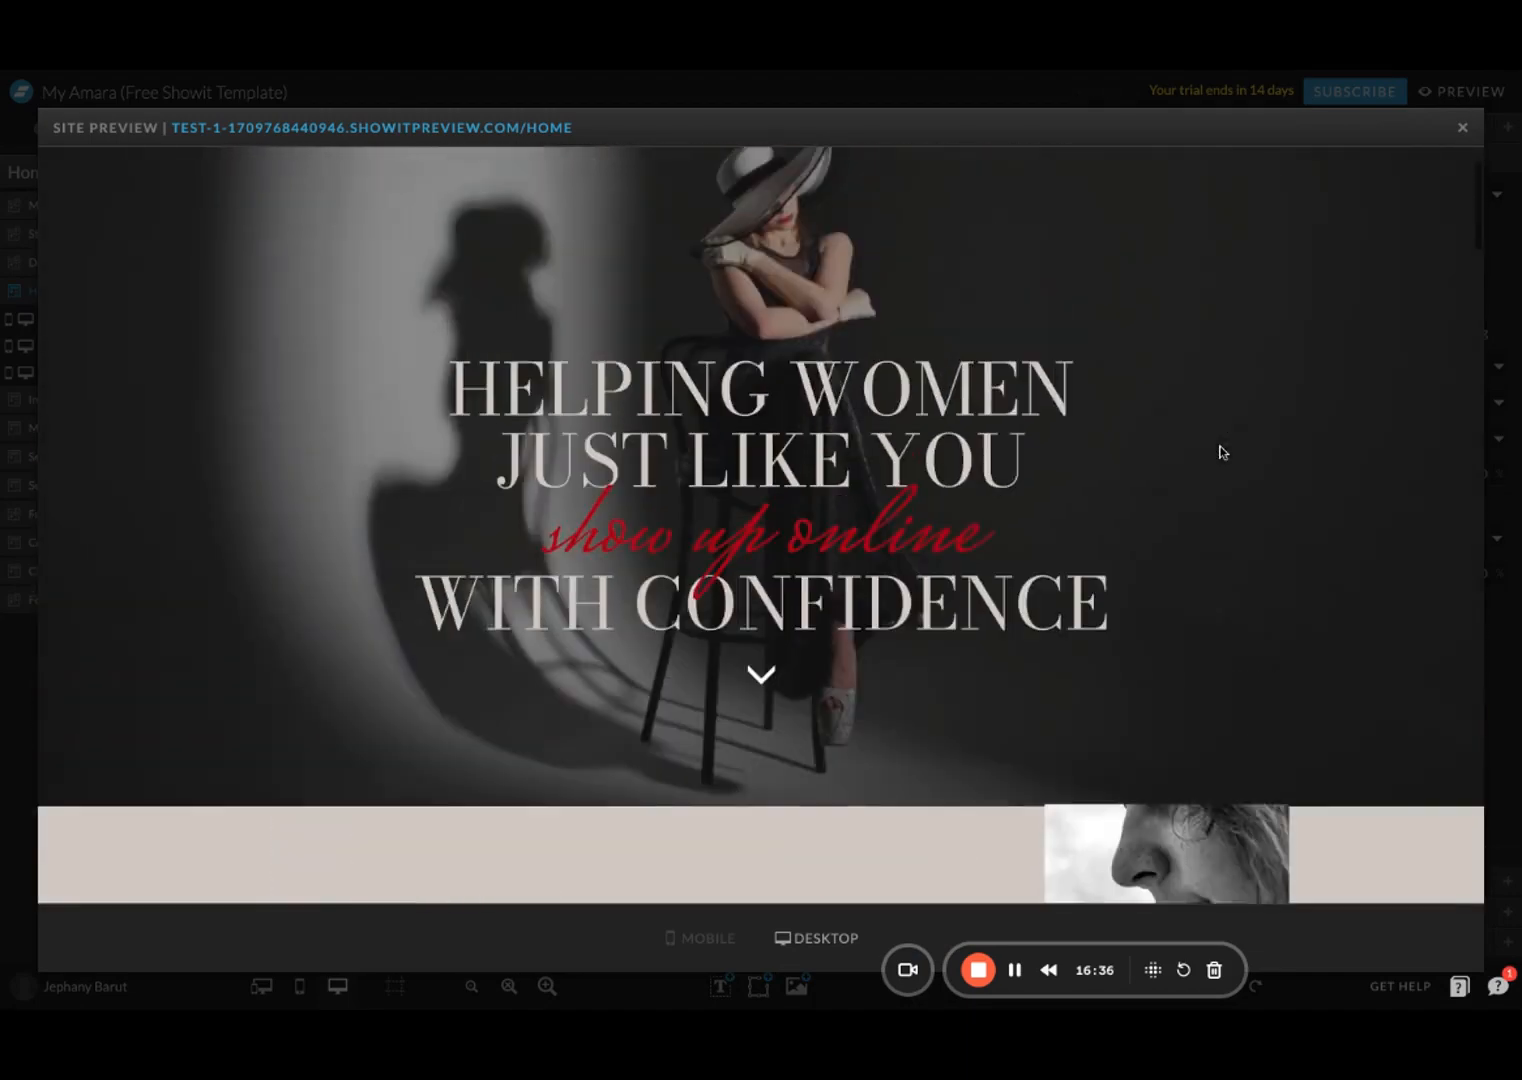
{"action": "scroll", "coordinate": [1219, 452], "scroll_direction": "down", "scroll_amount": 4}
{"action": "scroll", "coordinate": [761, 524], "scroll_direction": "down", "scroll_amount": 2}
{"action": "scroll", "coordinate": [761, 524], "scroll_direction": "up", "scroll_amount": 5}
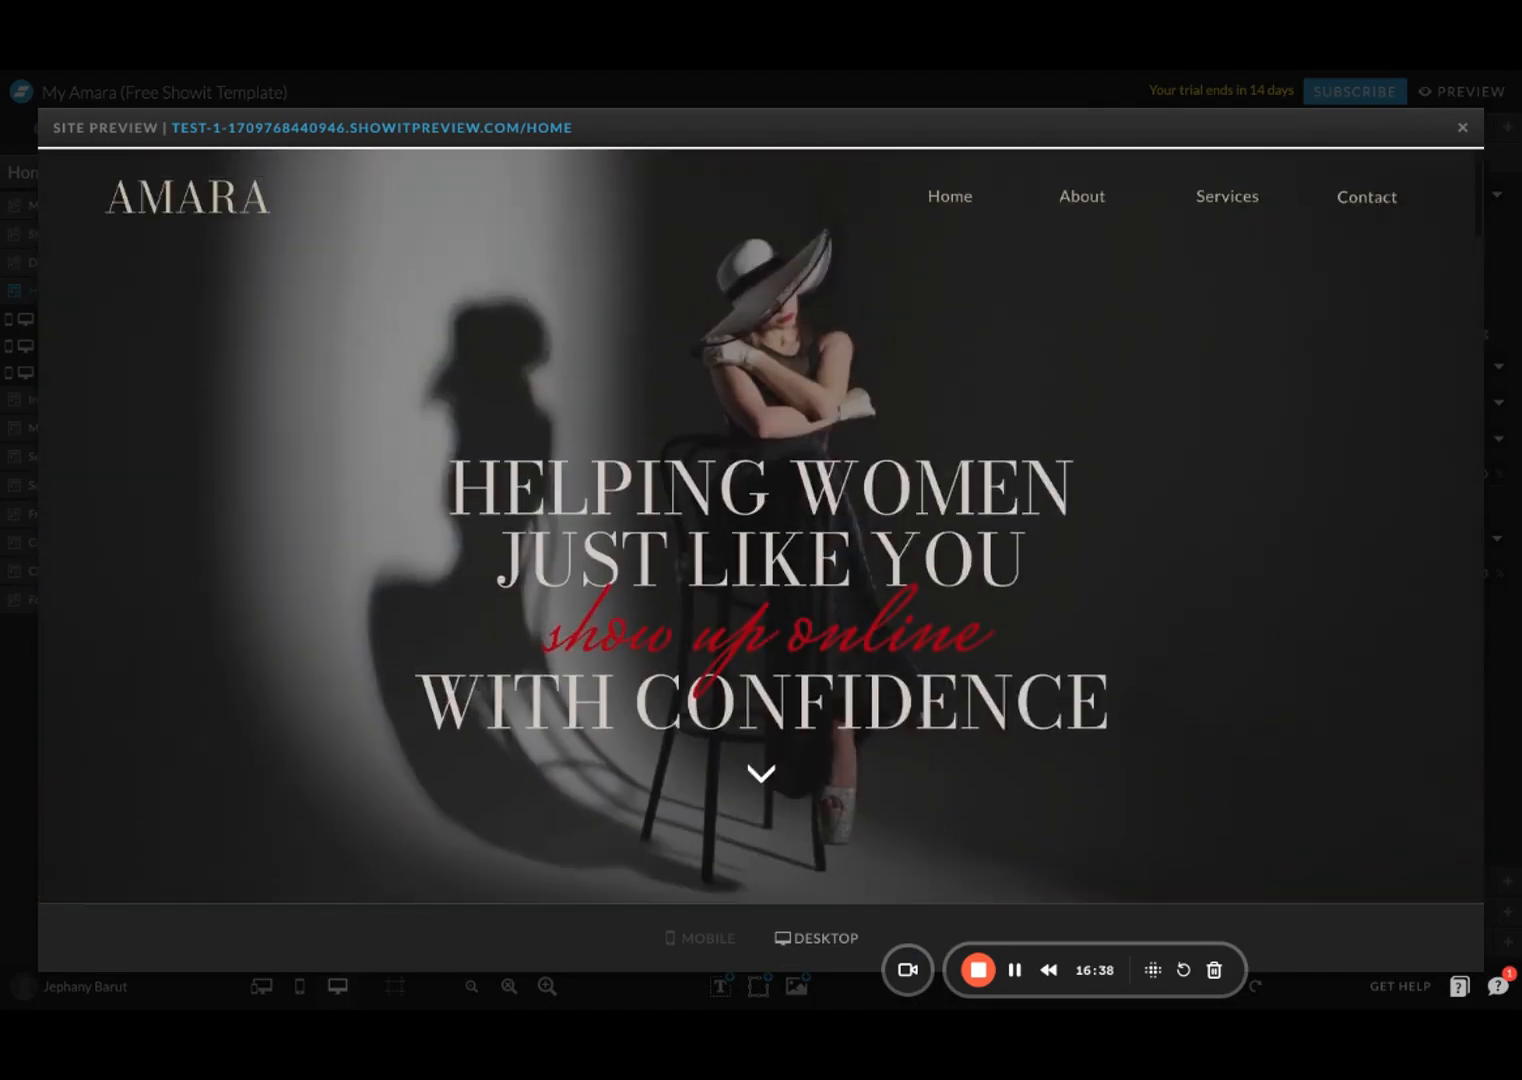
{"action": "scroll", "coordinate": [761, 524], "scroll_direction": "down", "scroll_amount": 5}
{"action": "scroll", "coordinate": [761, 524], "scroll_direction": "up", "scroll_amount": 5}
{"action": "left_click", "coordinate": [1462, 127]}
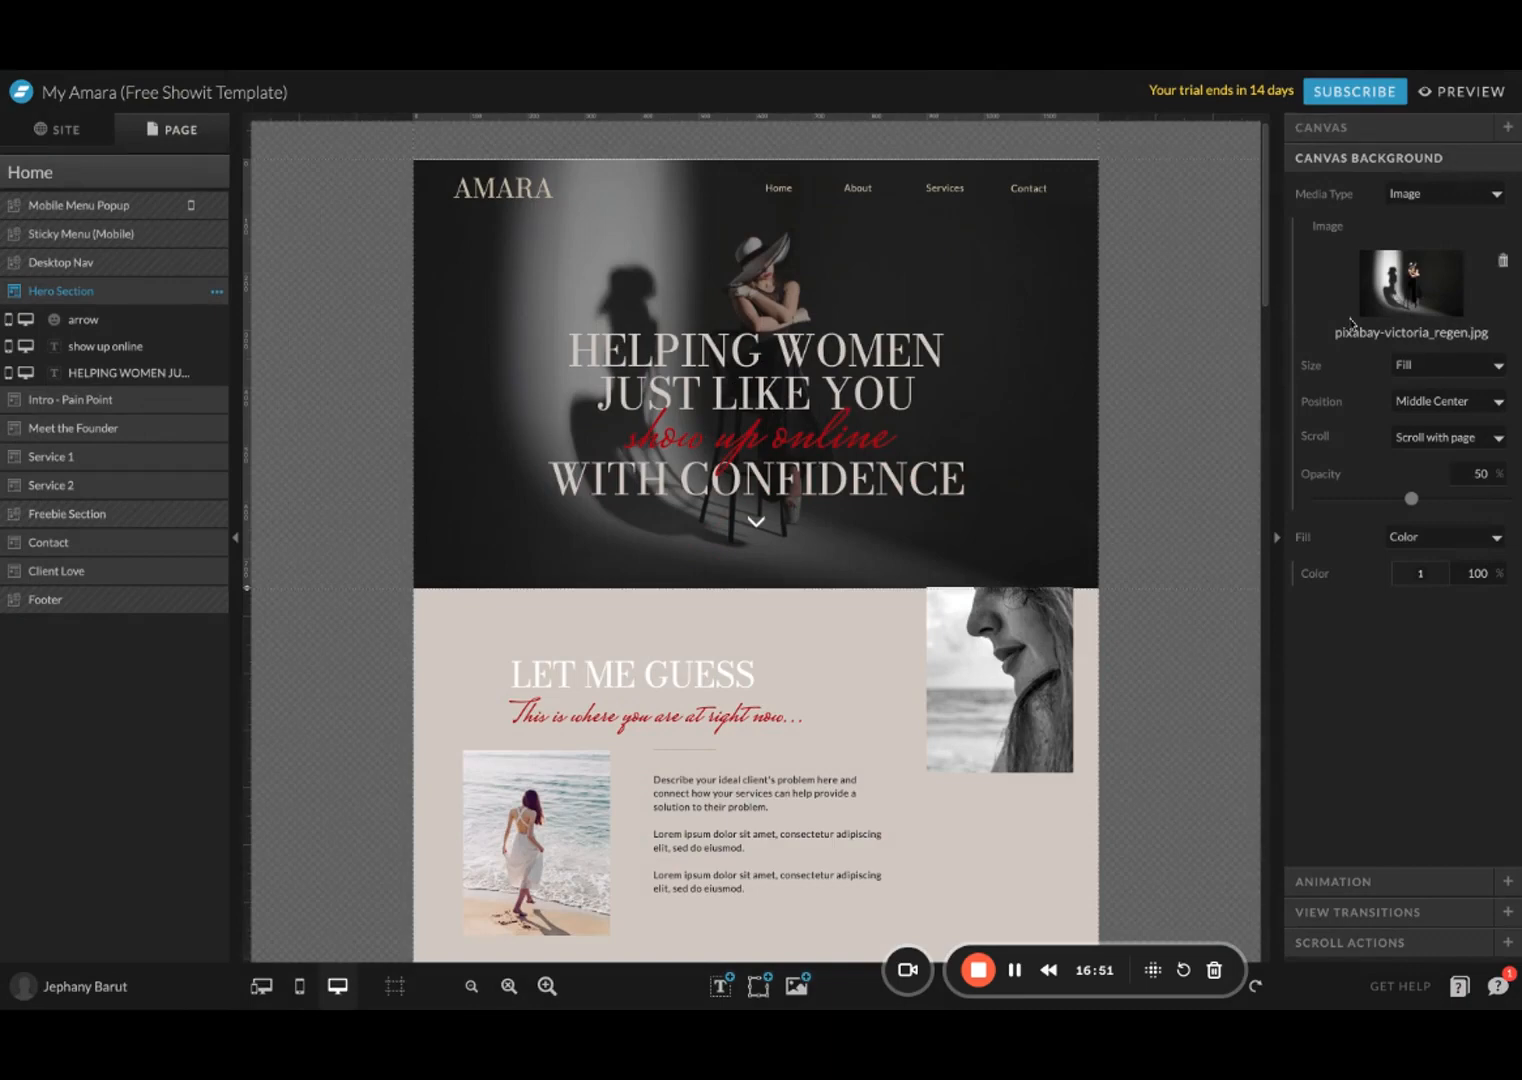
{"action": "left_click", "coordinate": [1450, 440]}
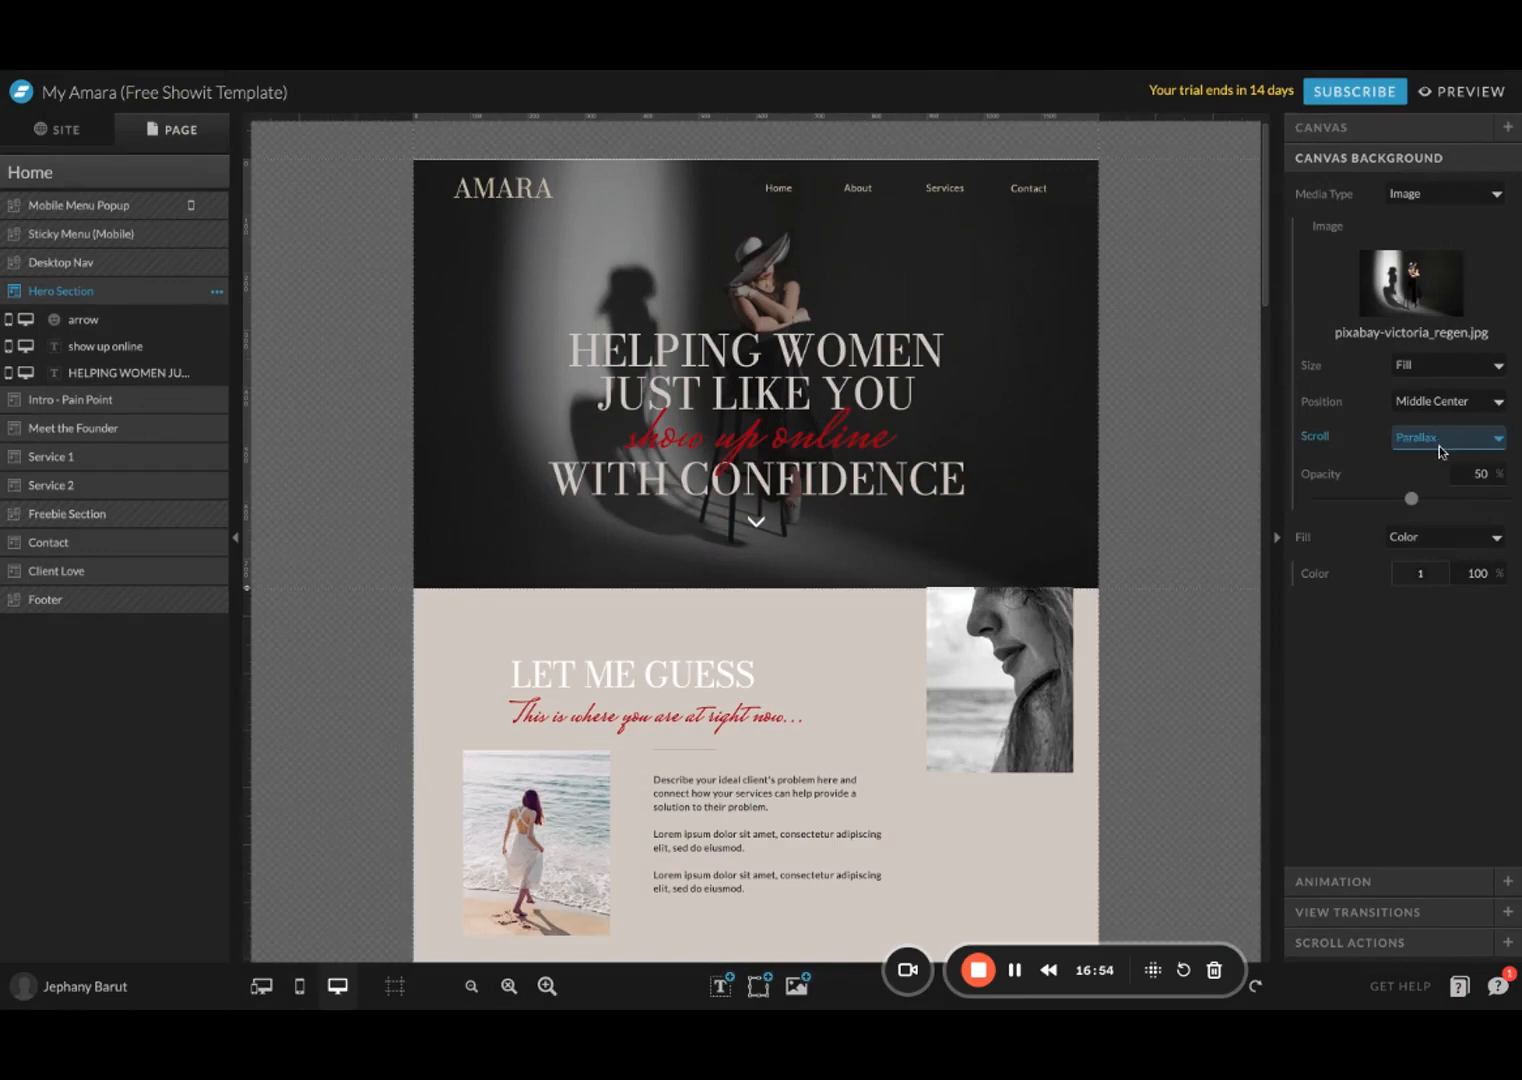
Step: Try the Hero Section's background image at 16 and 36 percent opacity over the red color 7 fill
{"action": "left_click_drag", "start_coordinate": [1410, 498], "coordinate": [1352, 512]}
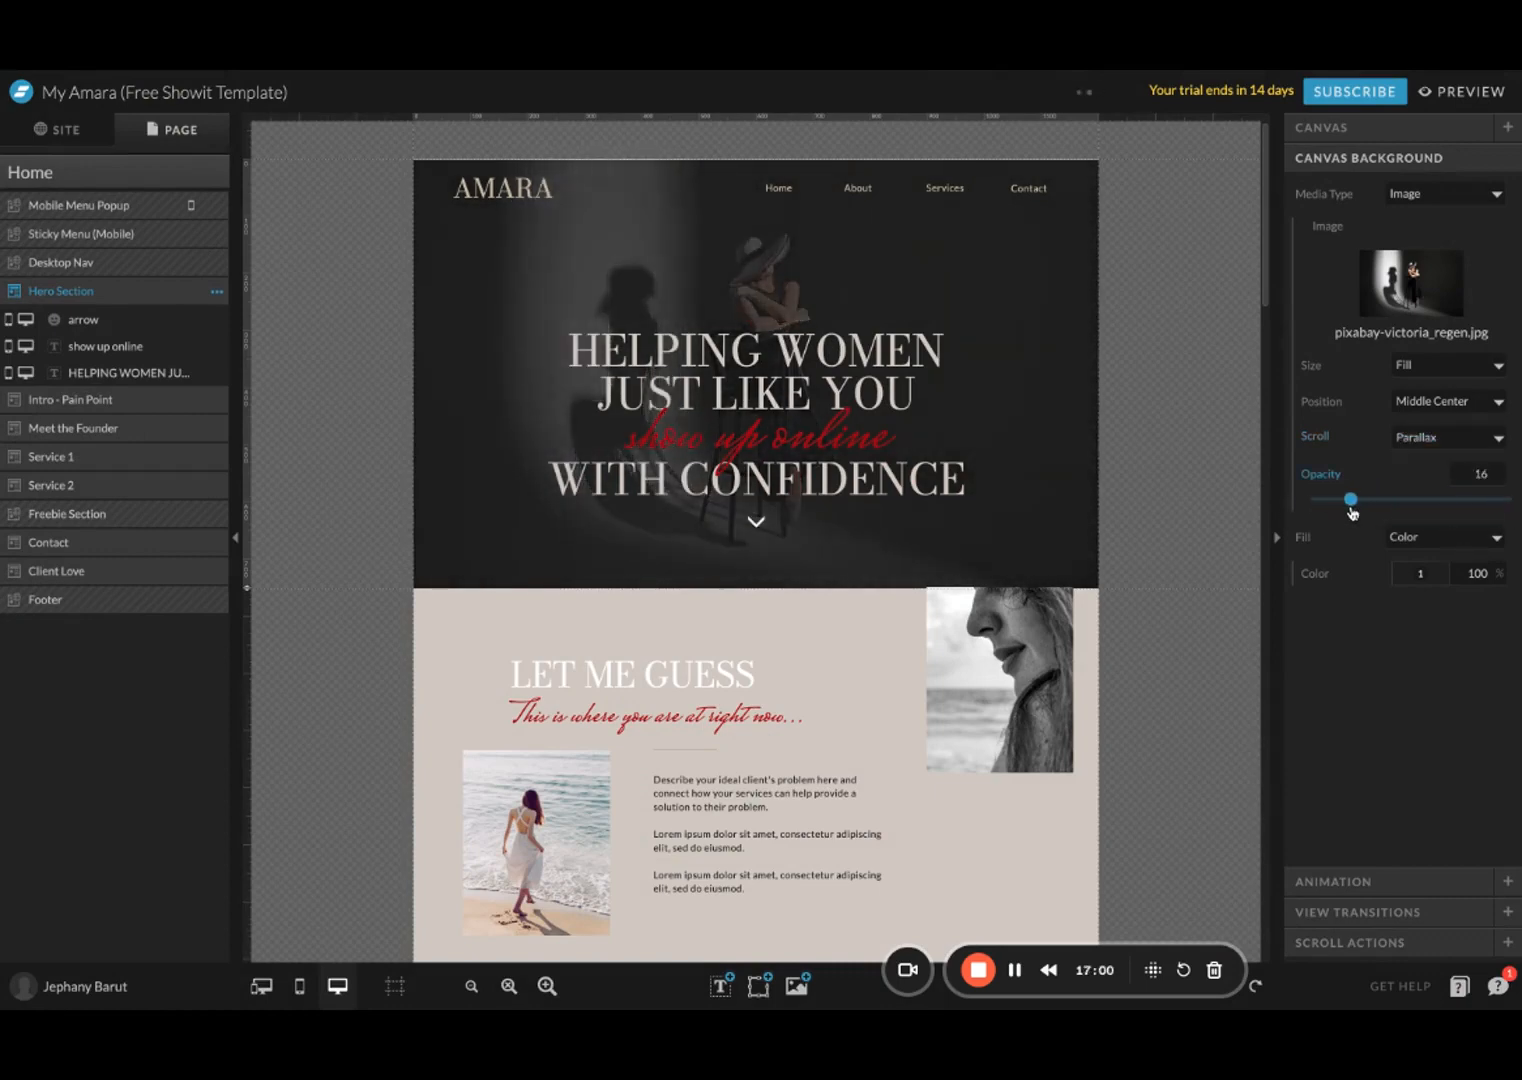
{"action": "left_click", "coordinate": [1427, 585]}
{"action": "left_click", "coordinate": [1452, 620]}
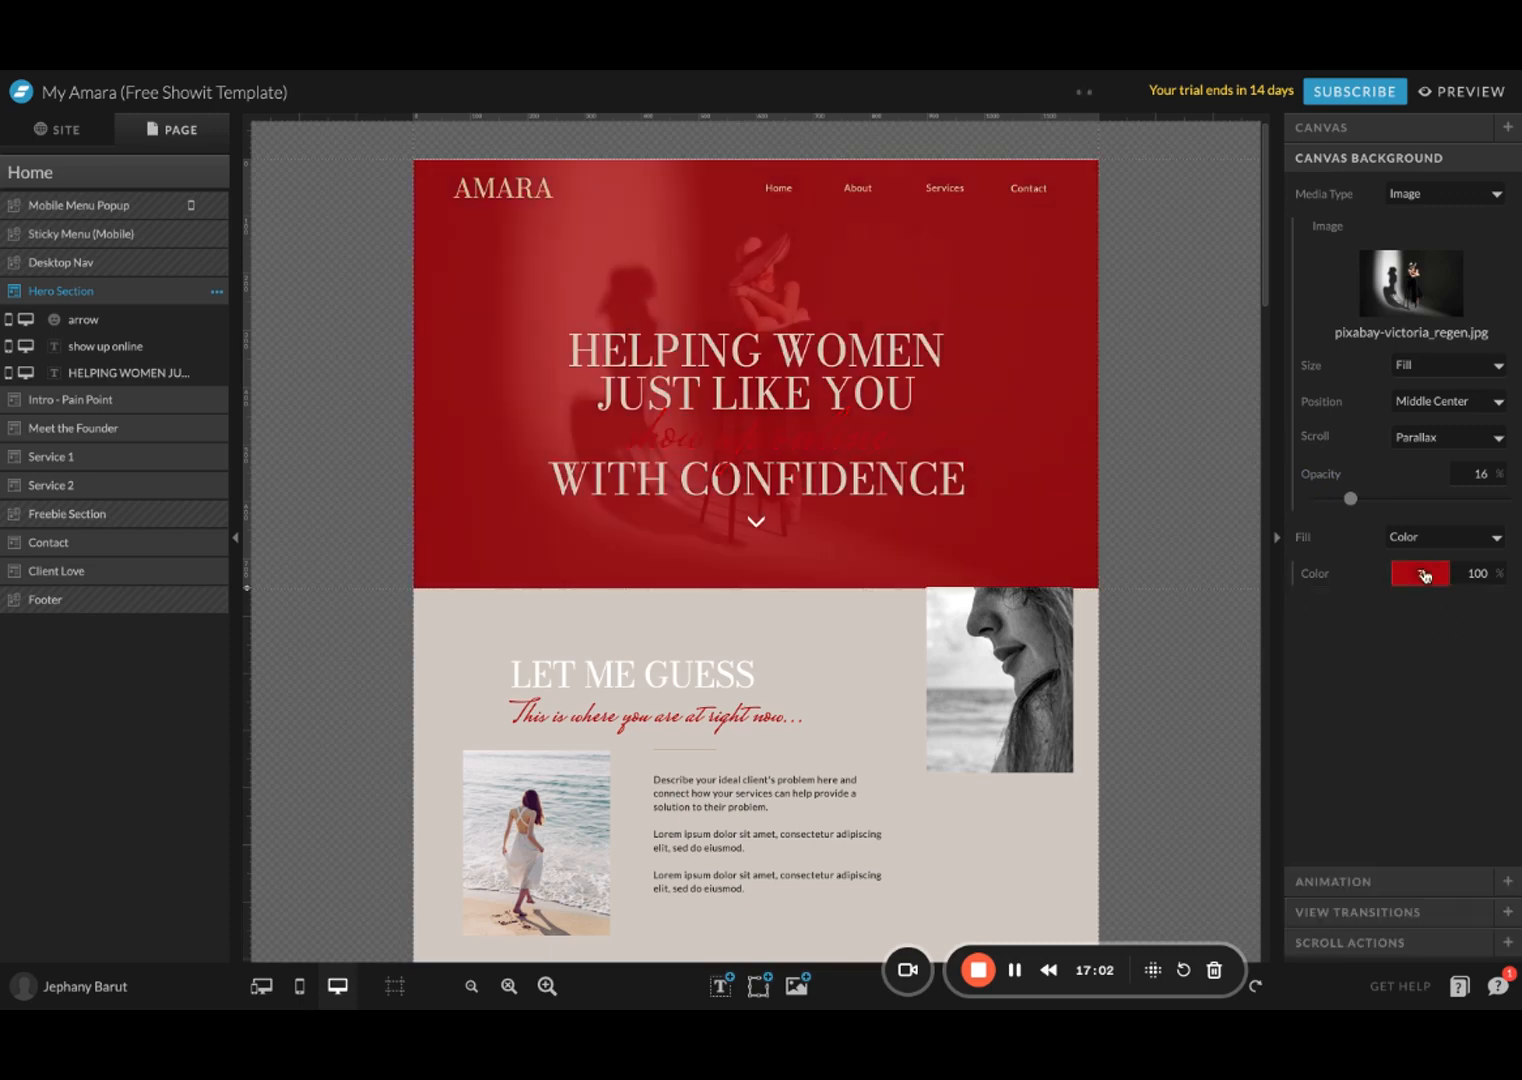
{"action": "left_click_drag", "start_coordinate": [1350, 498], "coordinate": [1388, 515]}
{"action": "left_click", "coordinate": [1418, 573]}
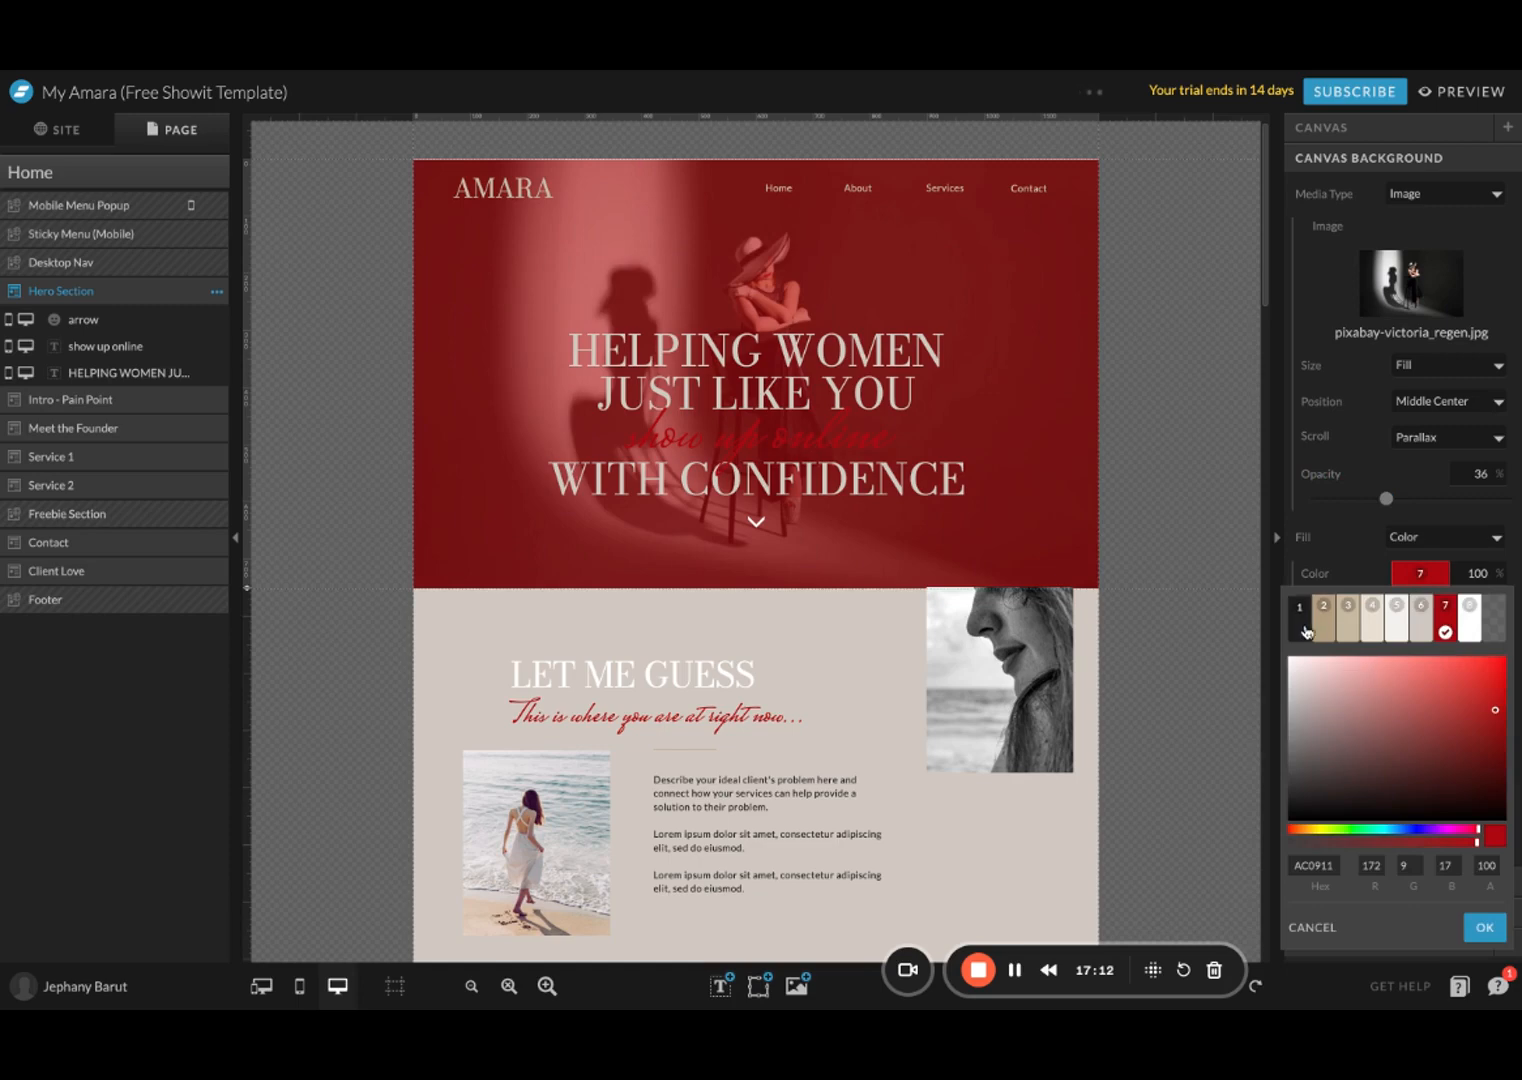
{"action": "left_click", "coordinate": [1320, 624]}
Step: Set the Hero Section's background fill to color 1 and its image opacity to 50 percent
{"action": "left_click_drag", "start_coordinate": [1386, 500], "coordinate": [1518, 507]}
{"action": "left_click", "coordinate": [1414, 573]}
{"action": "left_click", "coordinate": [1299, 618]}
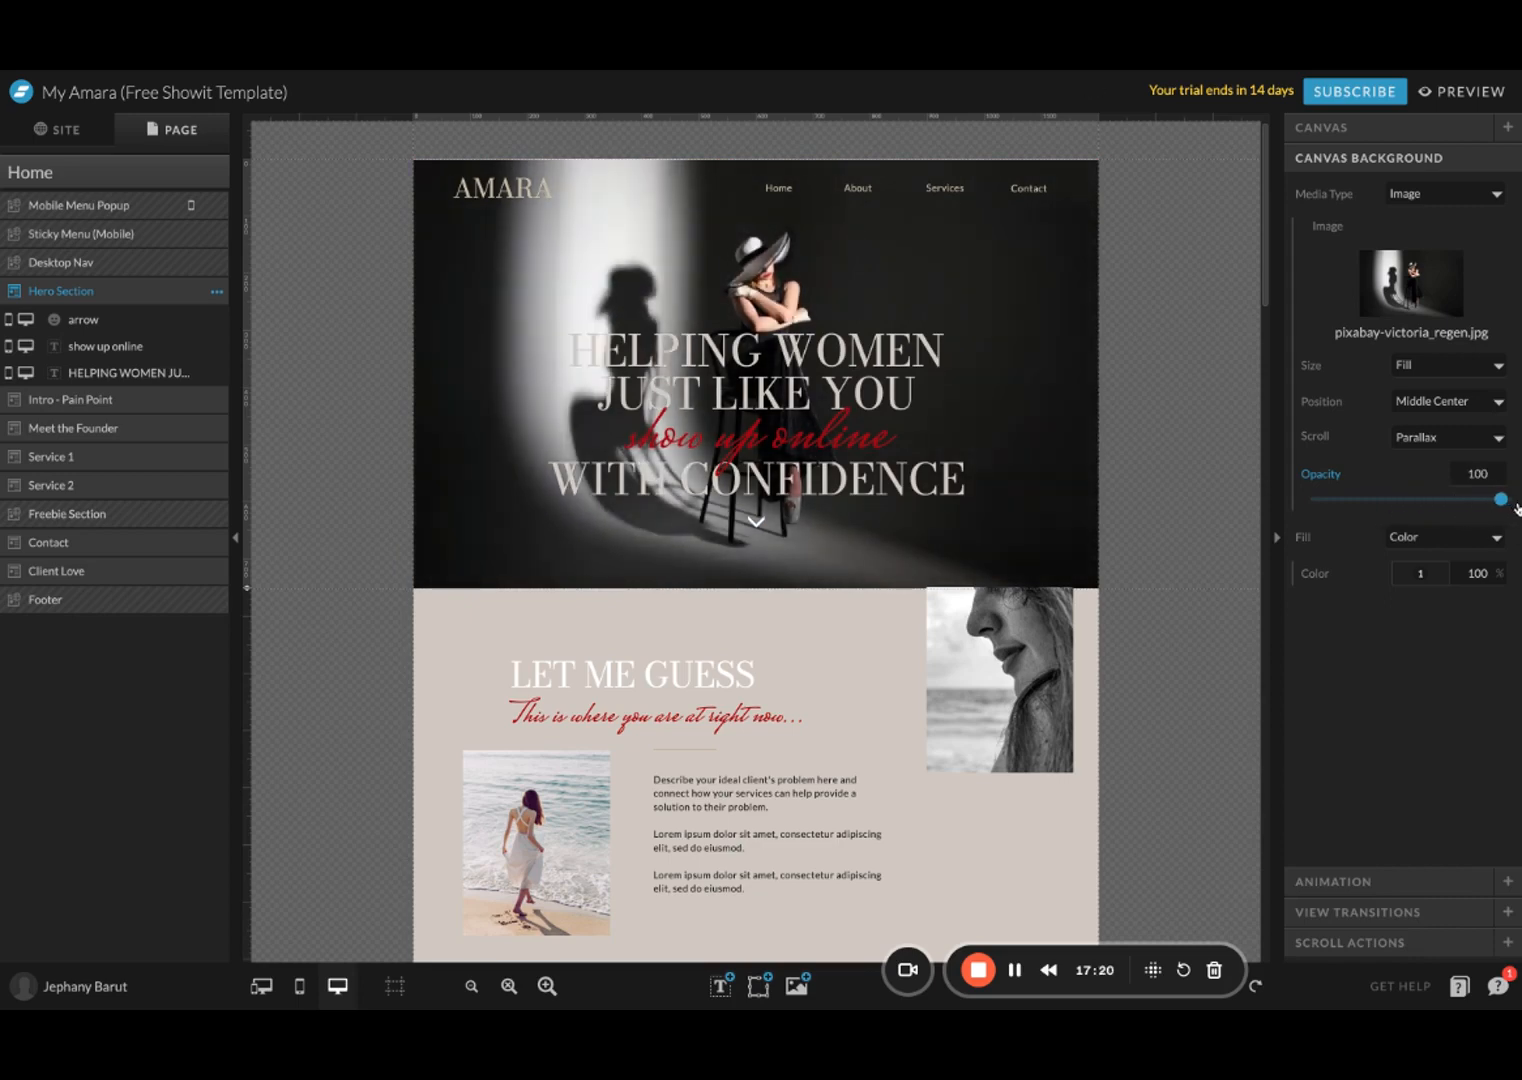
{"action": "left_click_drag", "start_coordinate": [1501, 499], "coordinate": [1428, 500]}
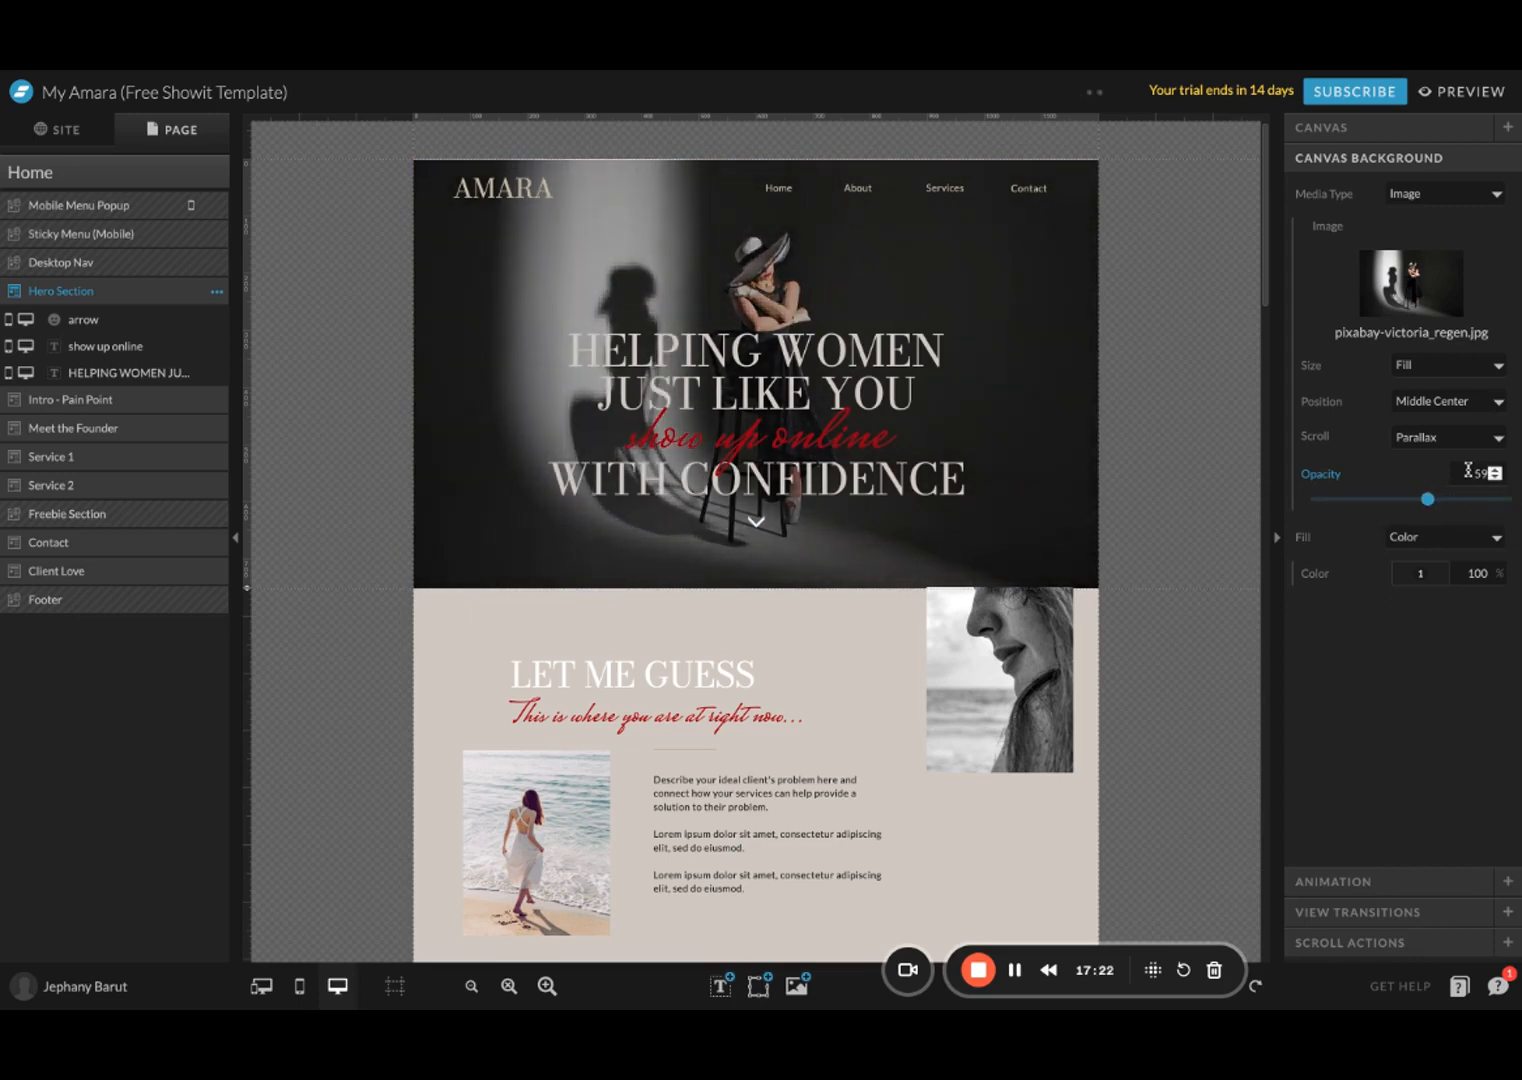
{"action": "left_click", "coordinate": [1467, 470]}
{"action": "type", "text": "50"}
{"action": "key", "text": "Return"}
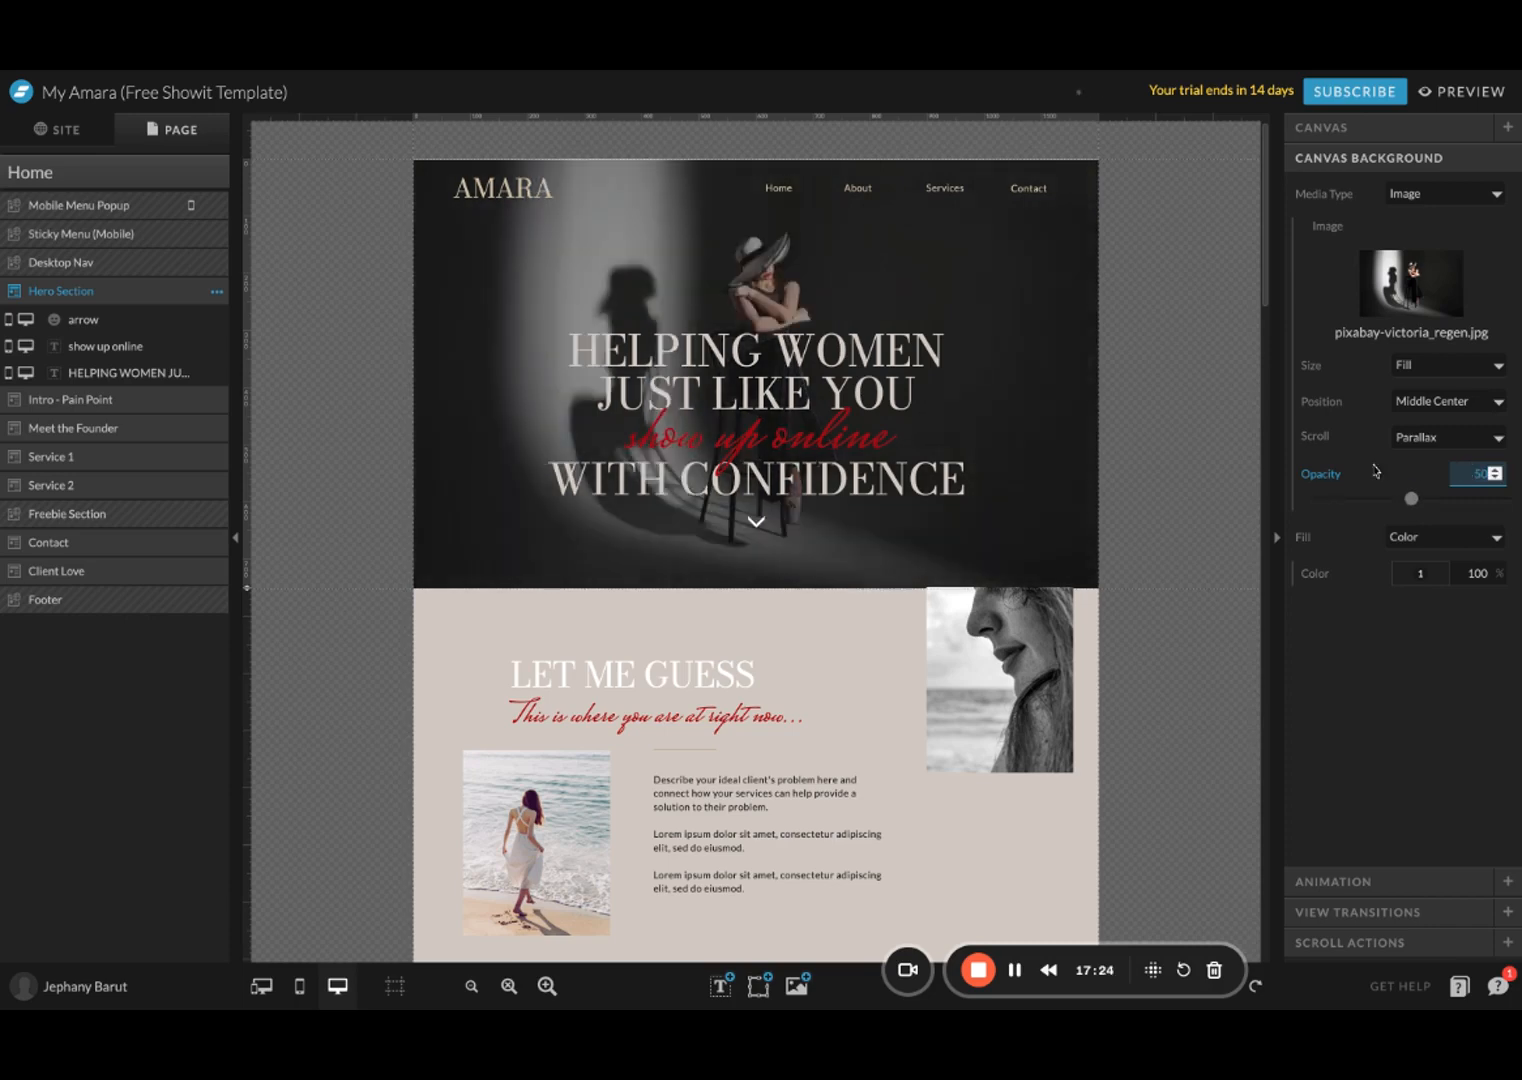
Step: Inspect the HELPING WOMEN heading's settings and the Hero Section's animation, view transition and scroll action settings
{"action": "left_click", "coordinate": [880, 368]}
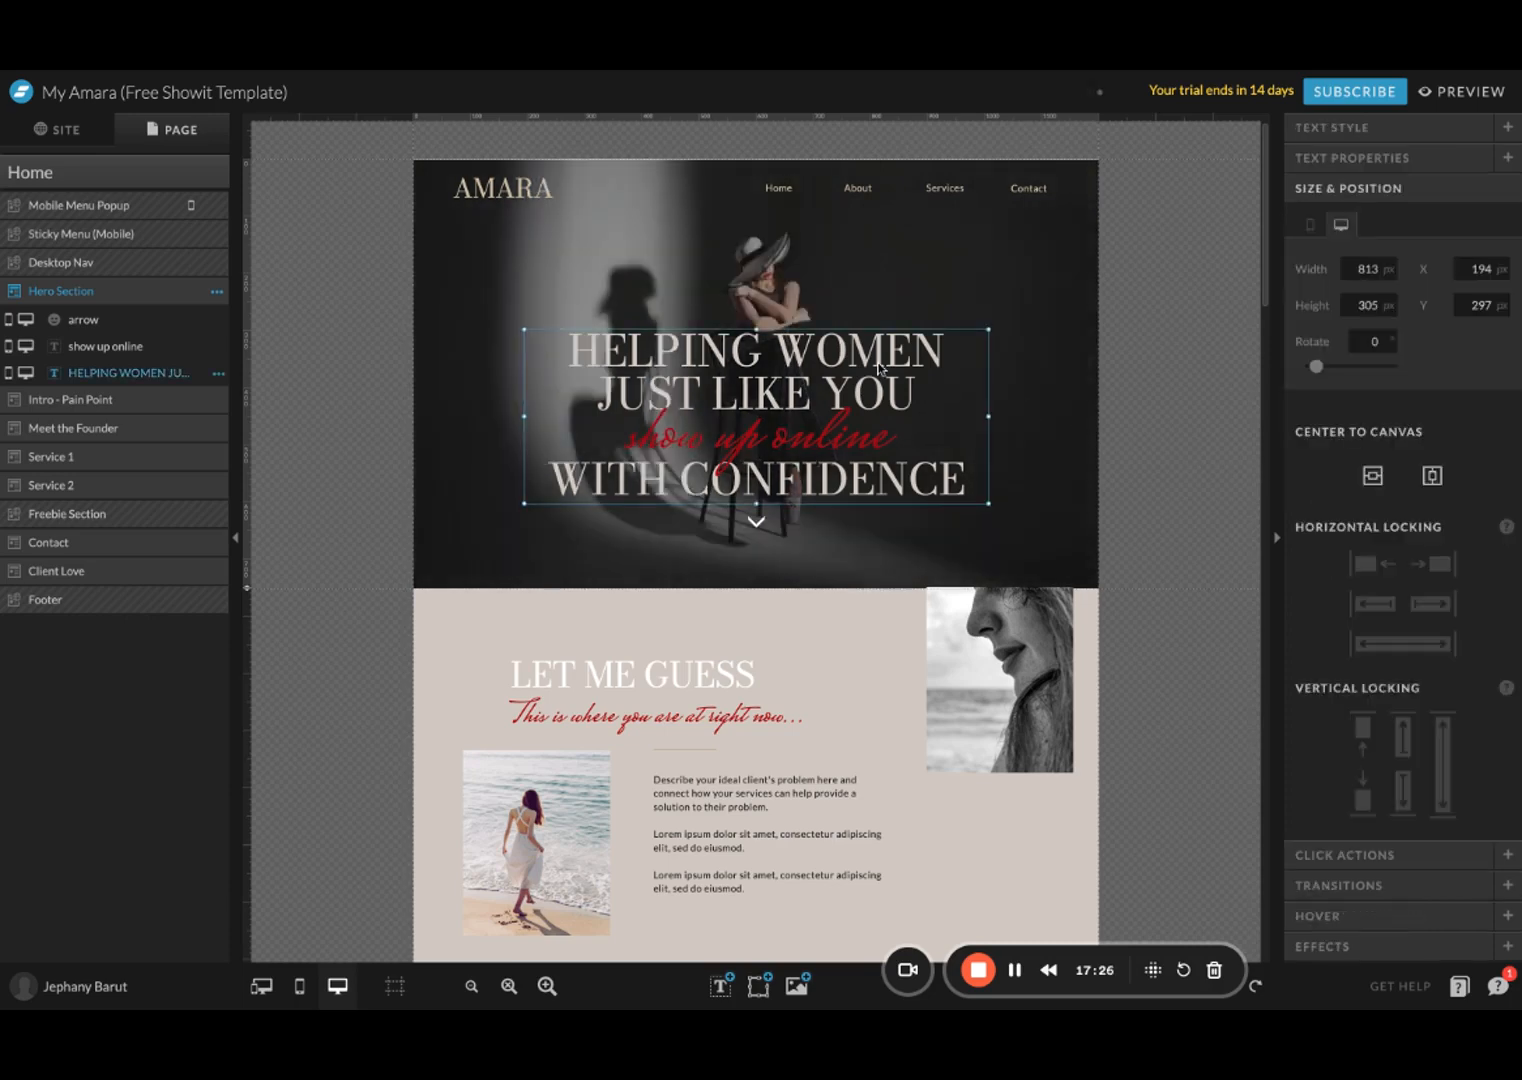
{"action": "left_click", "coordinate": [1089, 363]}
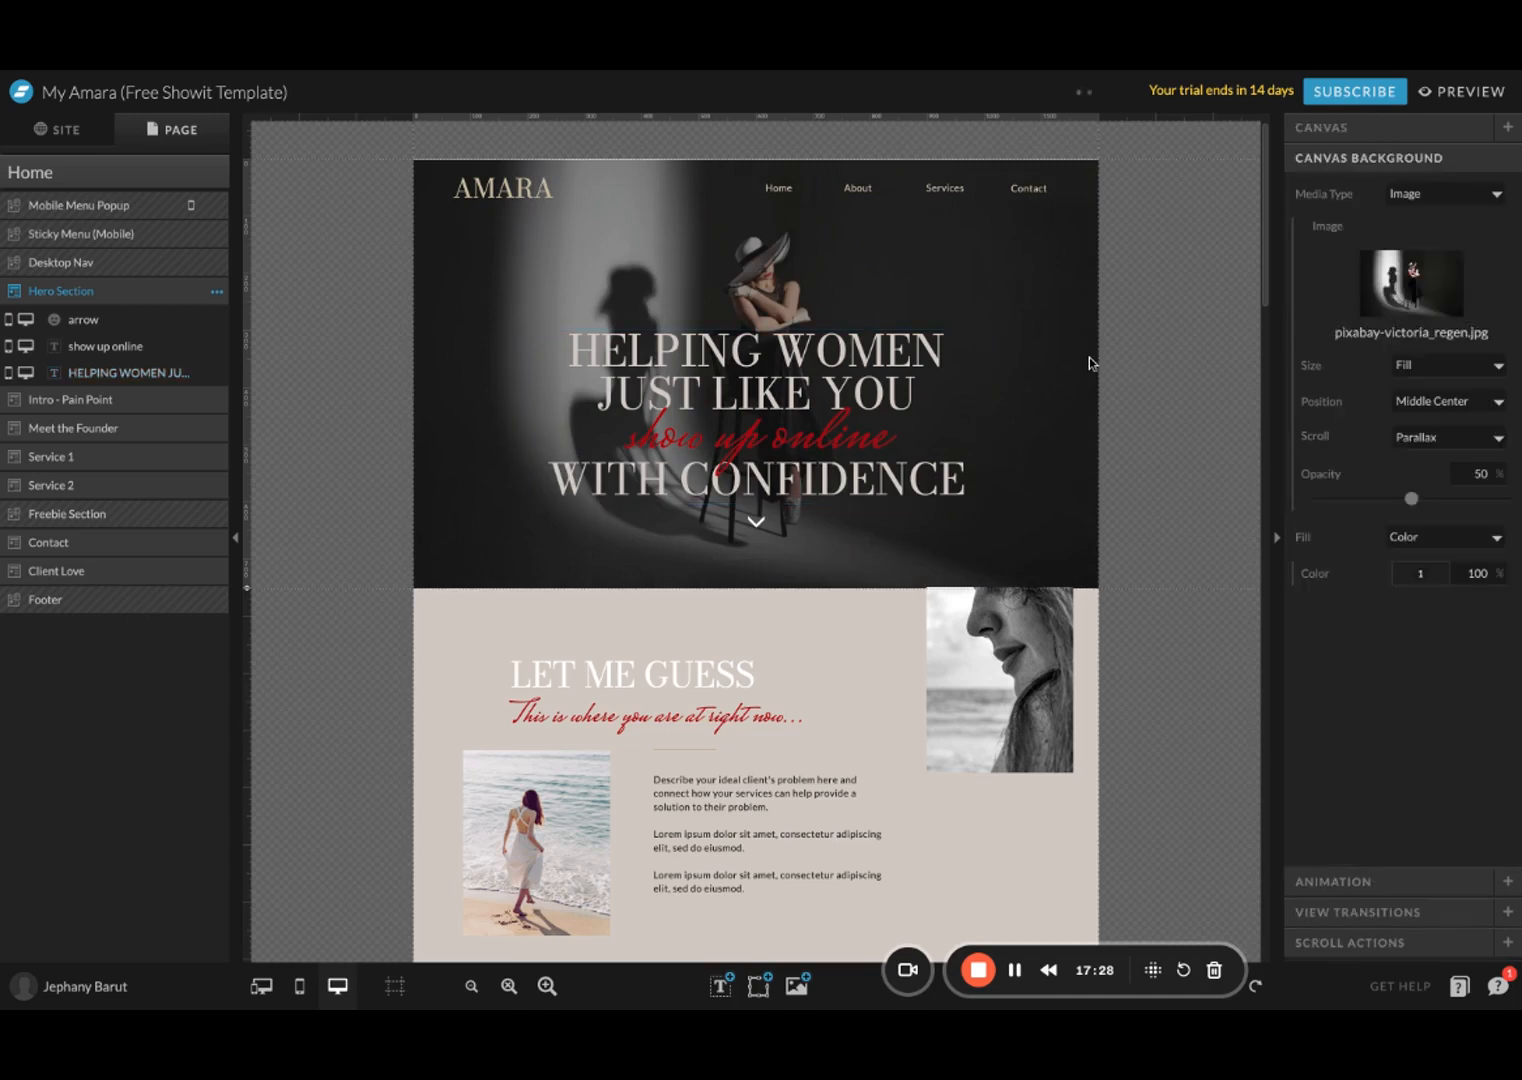
{"action": "left_click", "coordinate": [1353, 881]}
{"action": "left_click", "coordinate": [1375, 913]}
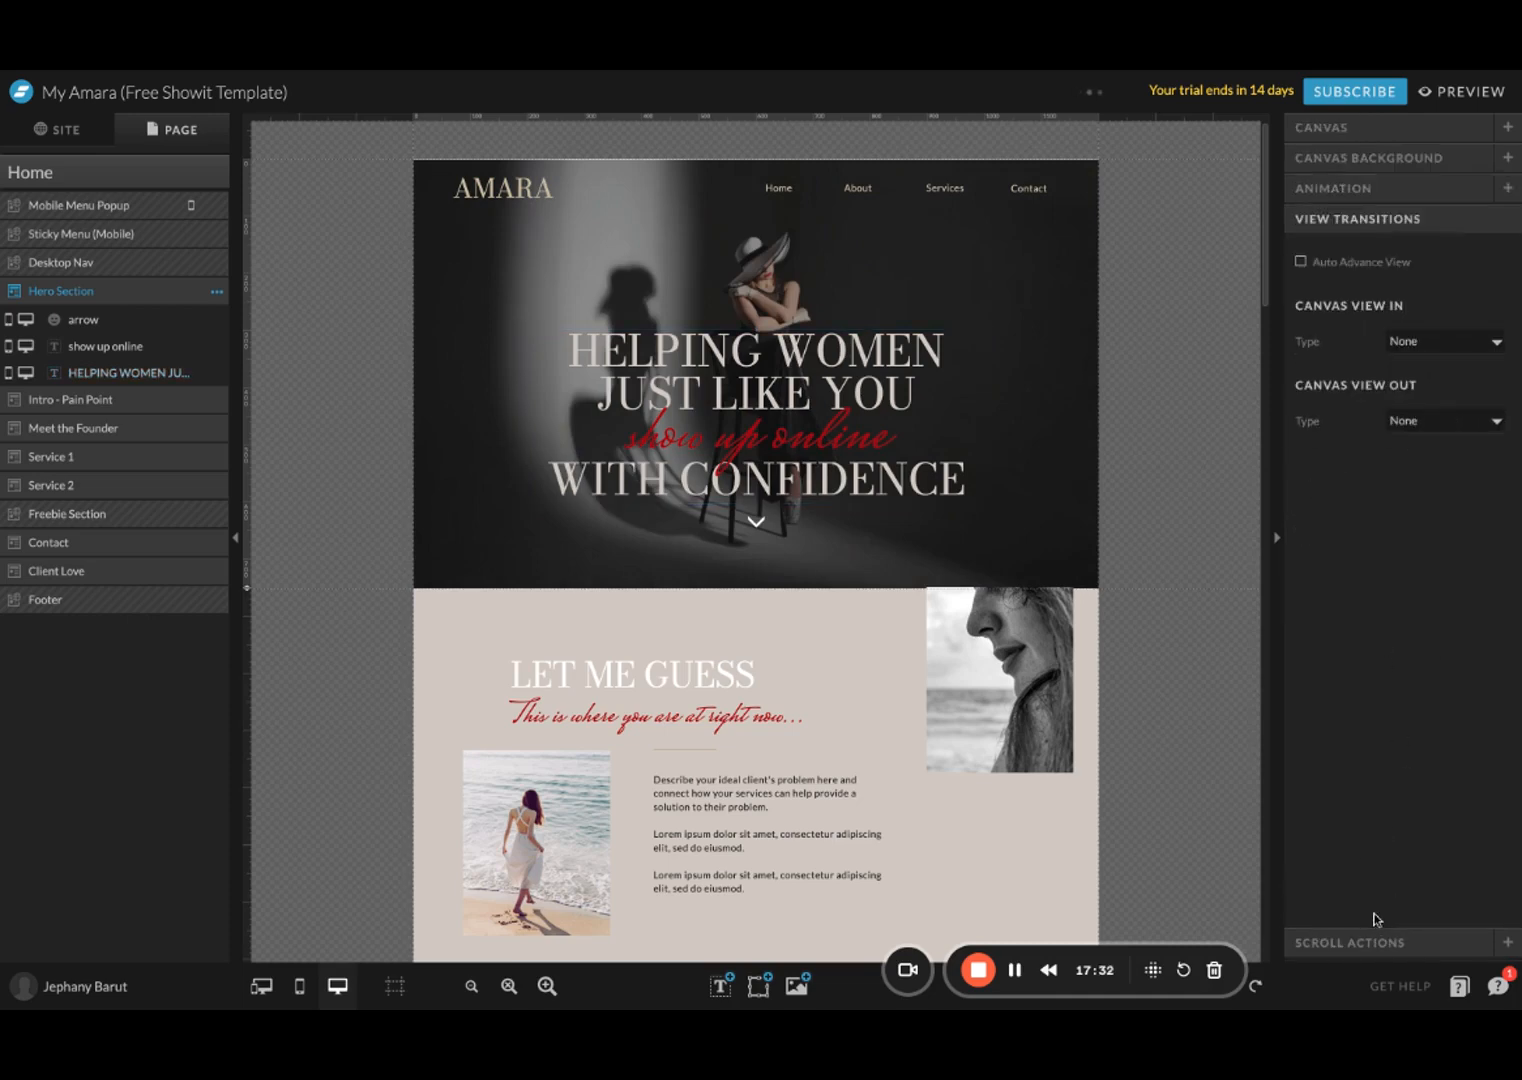
{"action": "left_click", "coordinate": [1358, 948]}
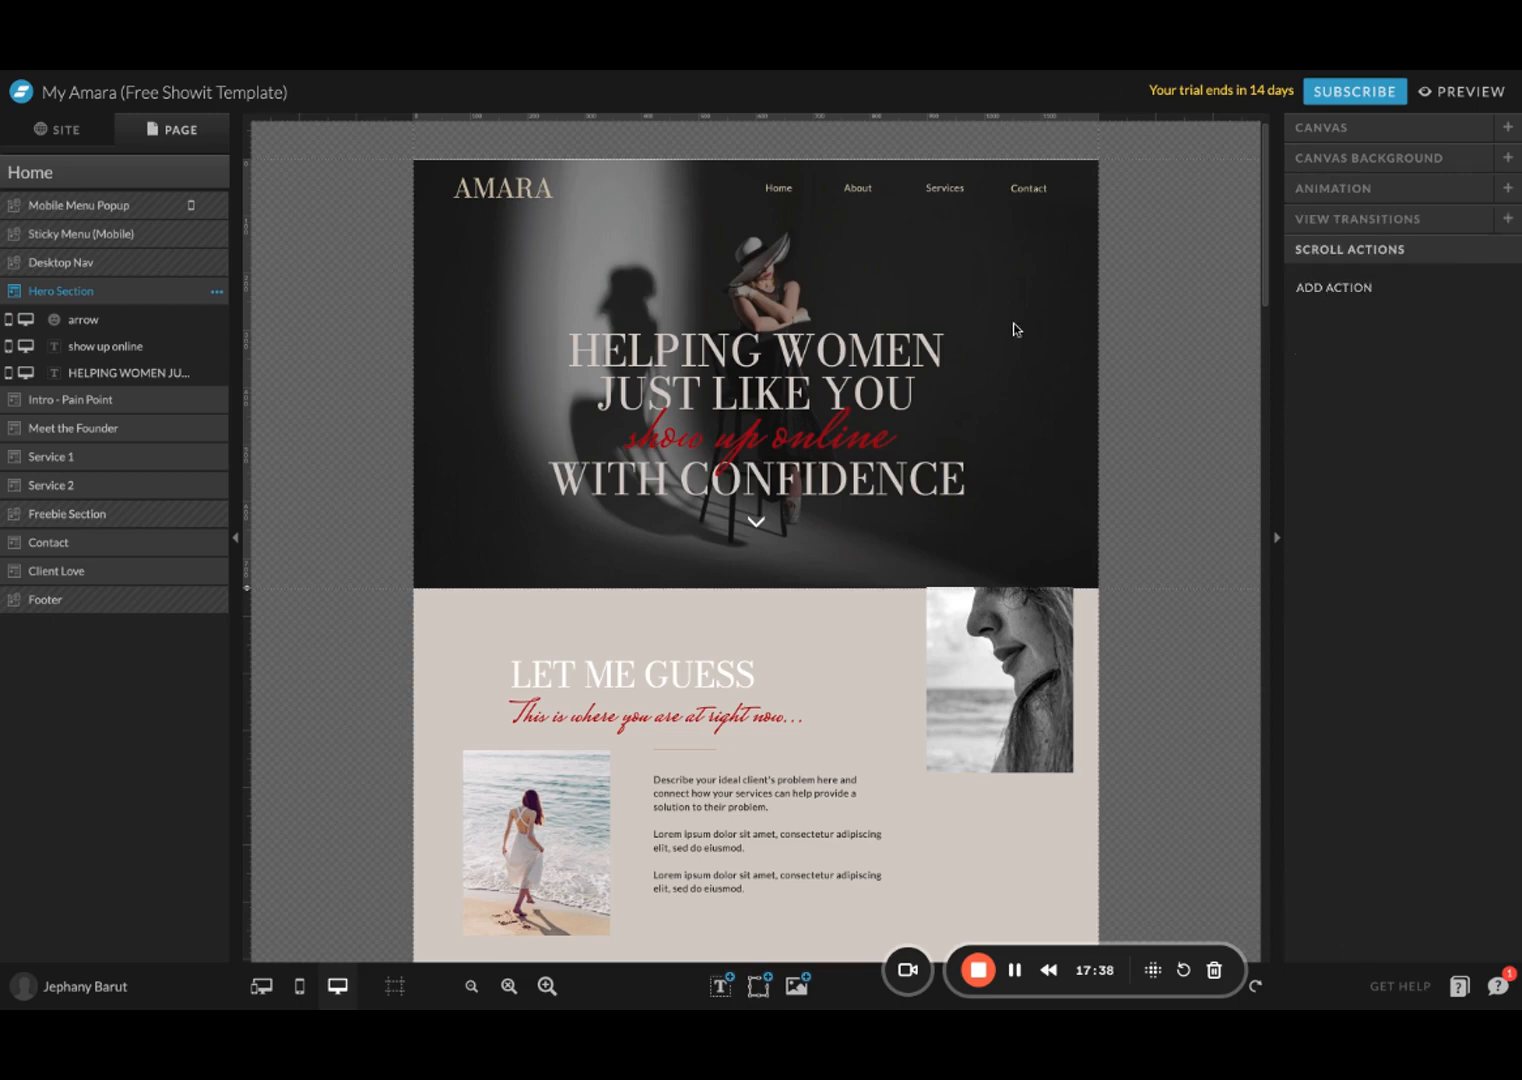
Step: Examine the text style and text tag of the HELPING WOMEN heading in the Hero Section
{"action": "left_click", "coordinate": [686, 360]}
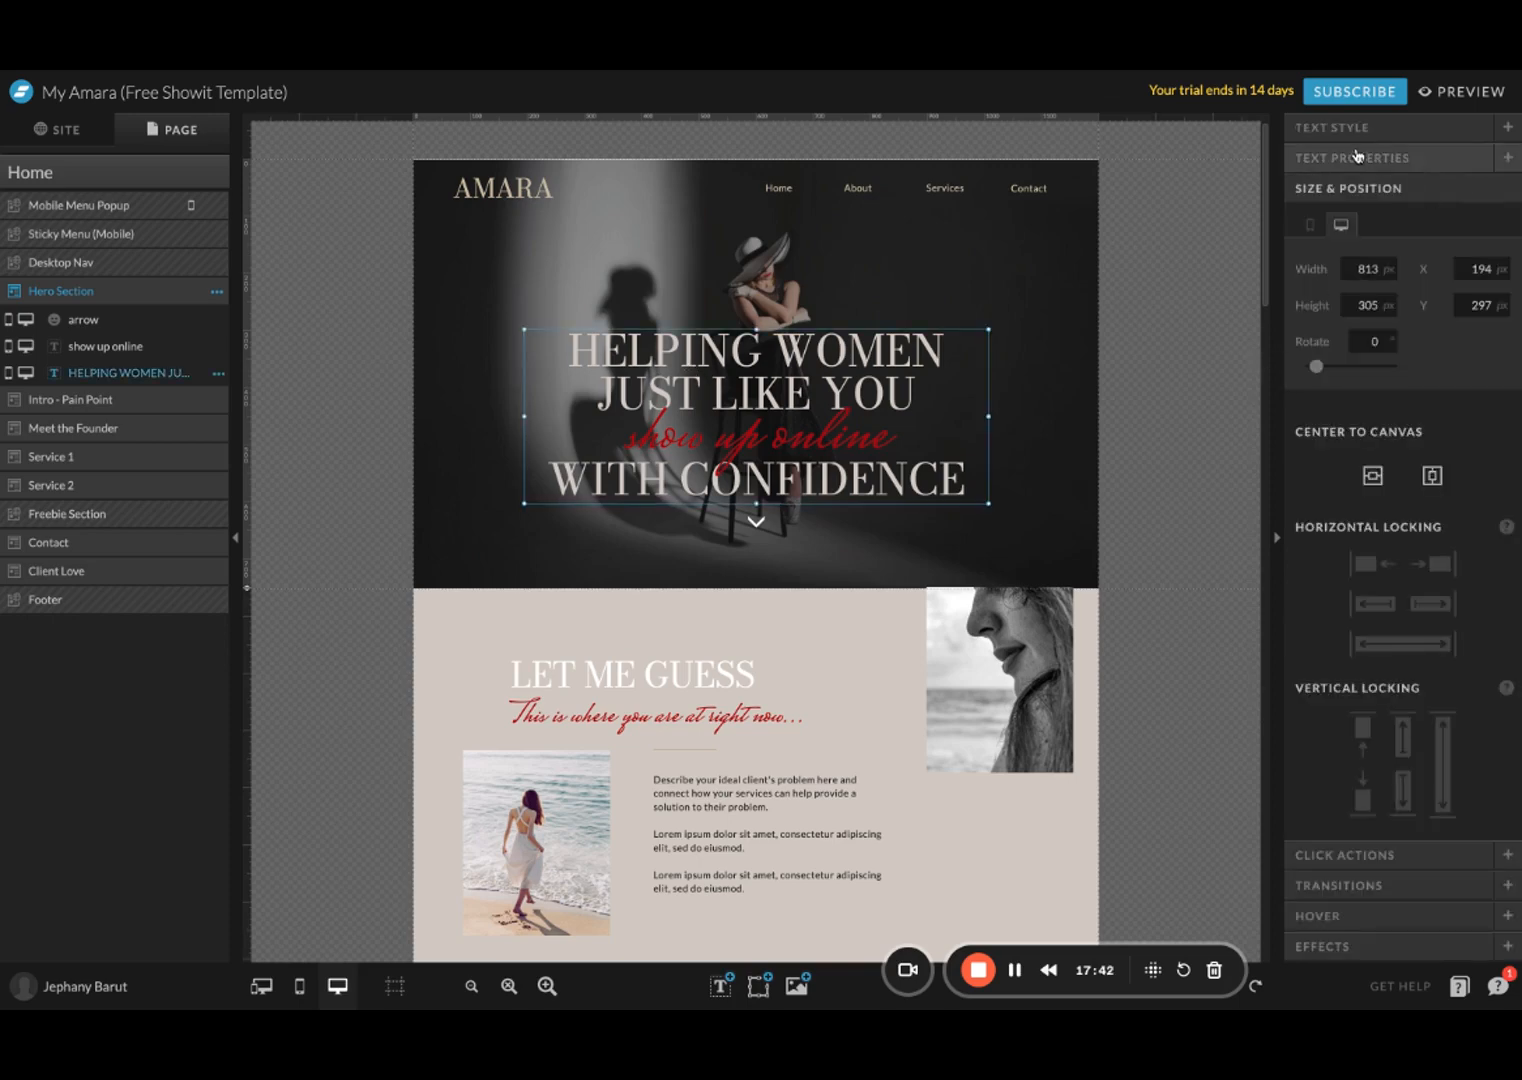
{"action": "left_click", "coordinate": [1460, 127]}
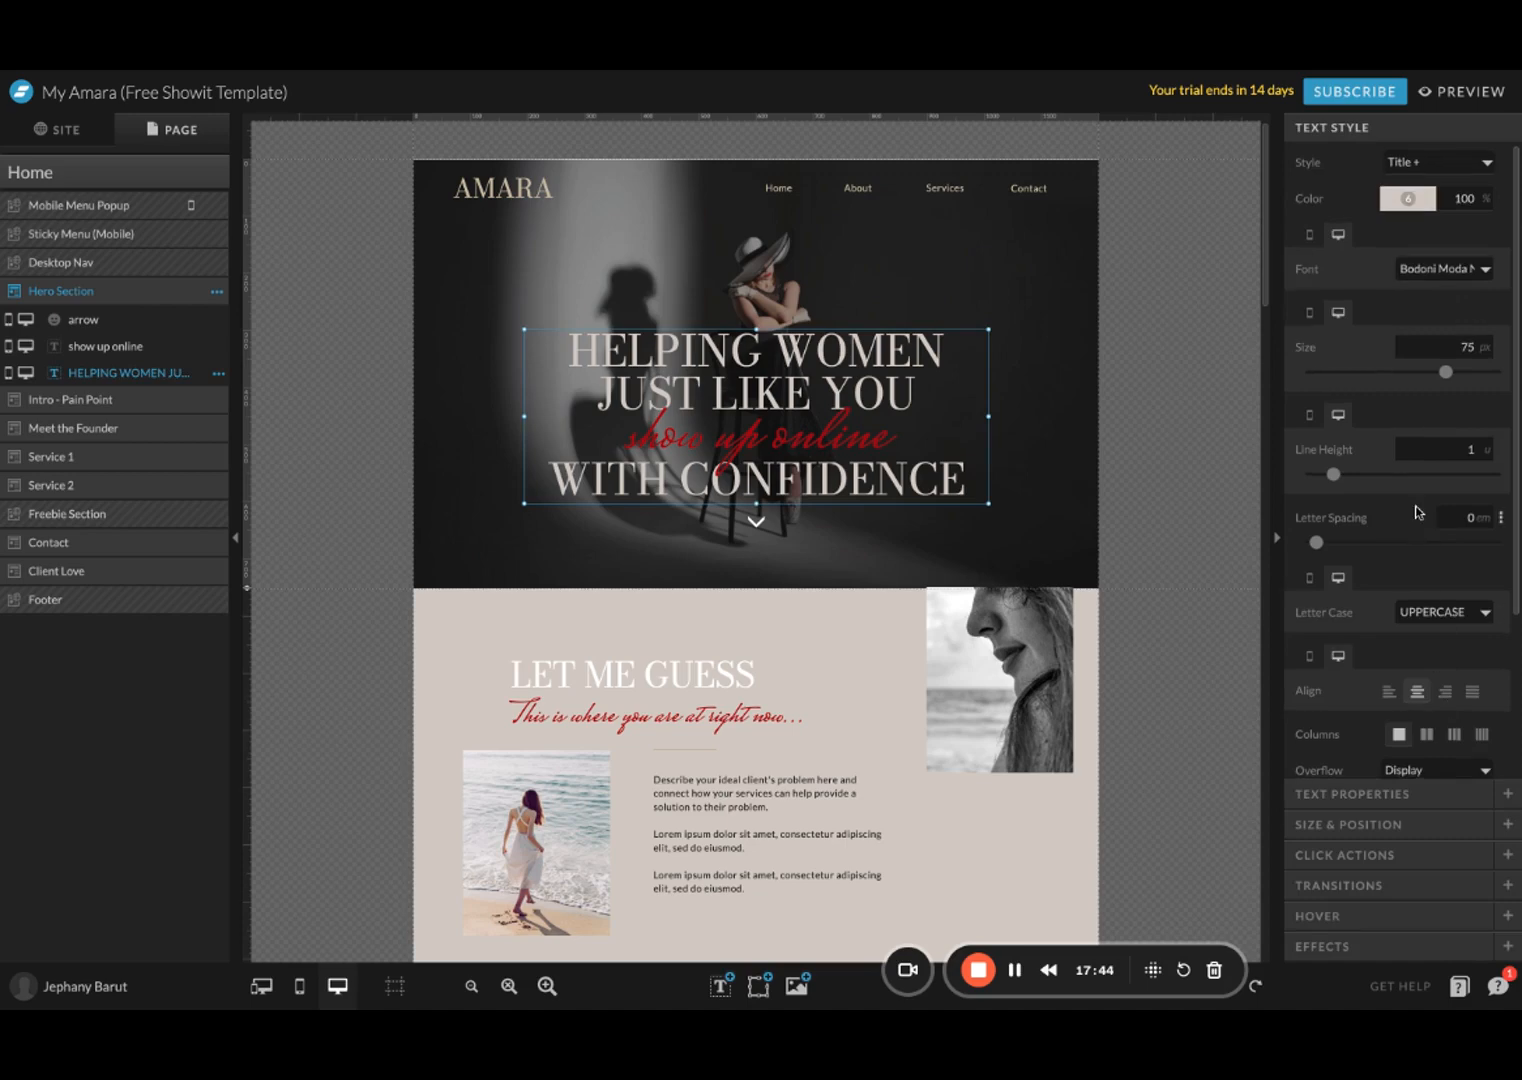
{"action": "scroll", "coordinate": [1410, 540], "scroll_direction": "down", "scroll_amount": 3}
{"action": "left_click", "coordinate": [1390, 794]}
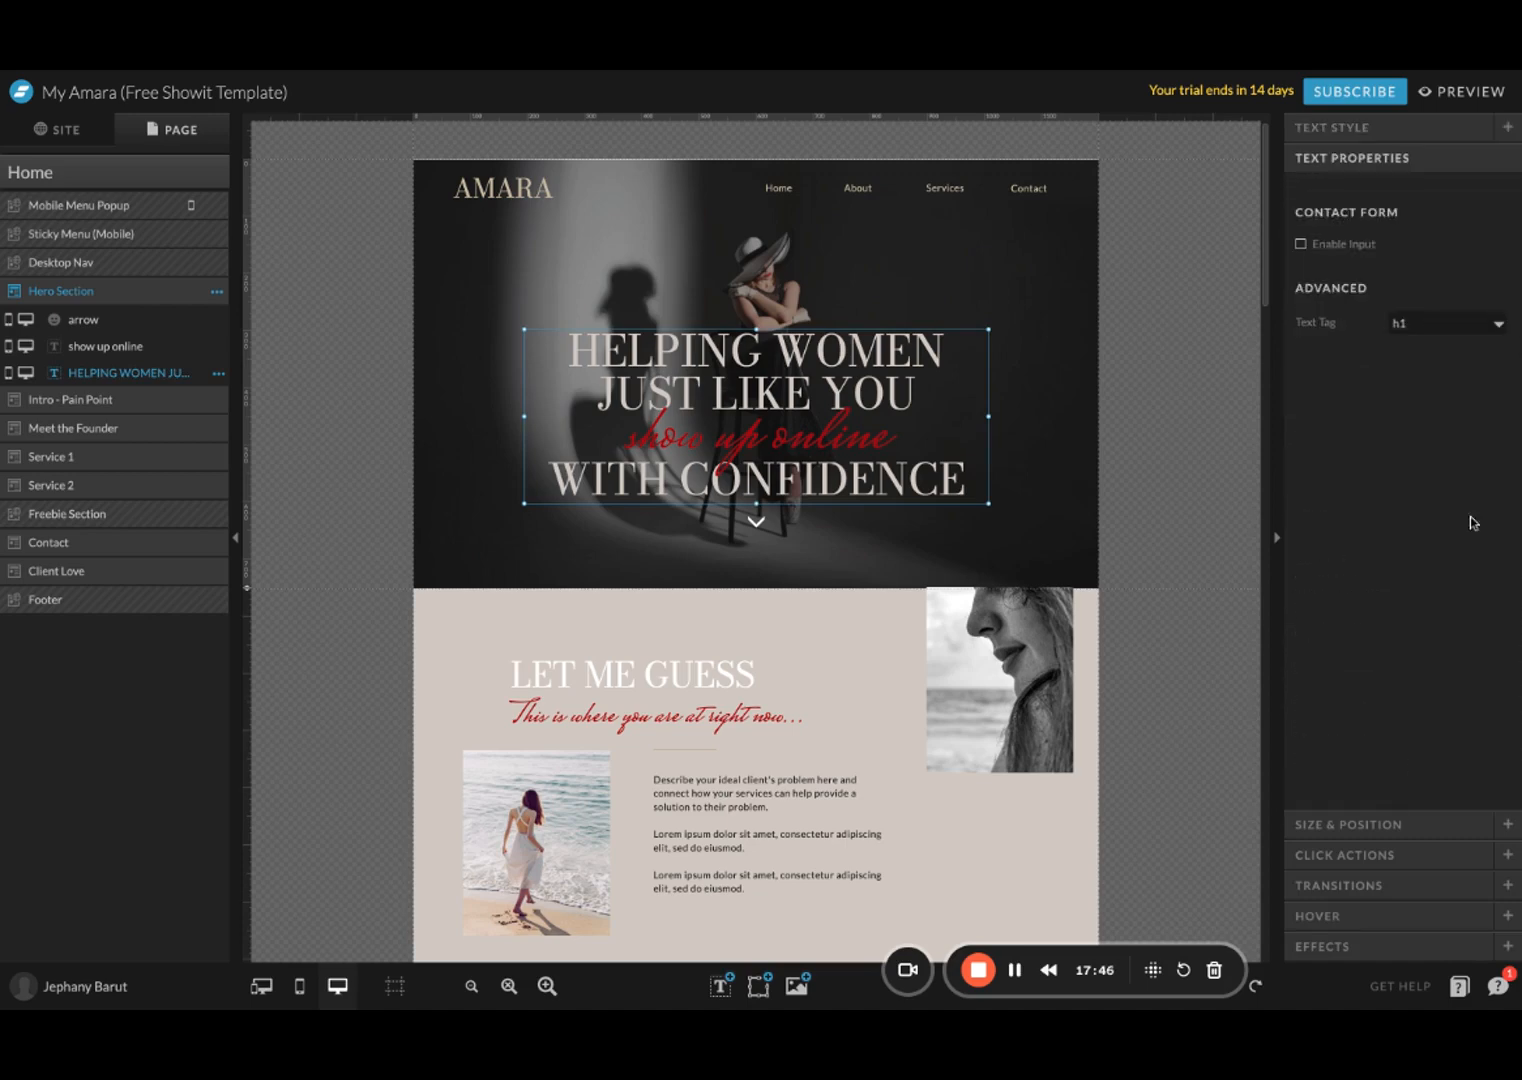
{"action": "left_click", "coordinate": [1443, 334]}
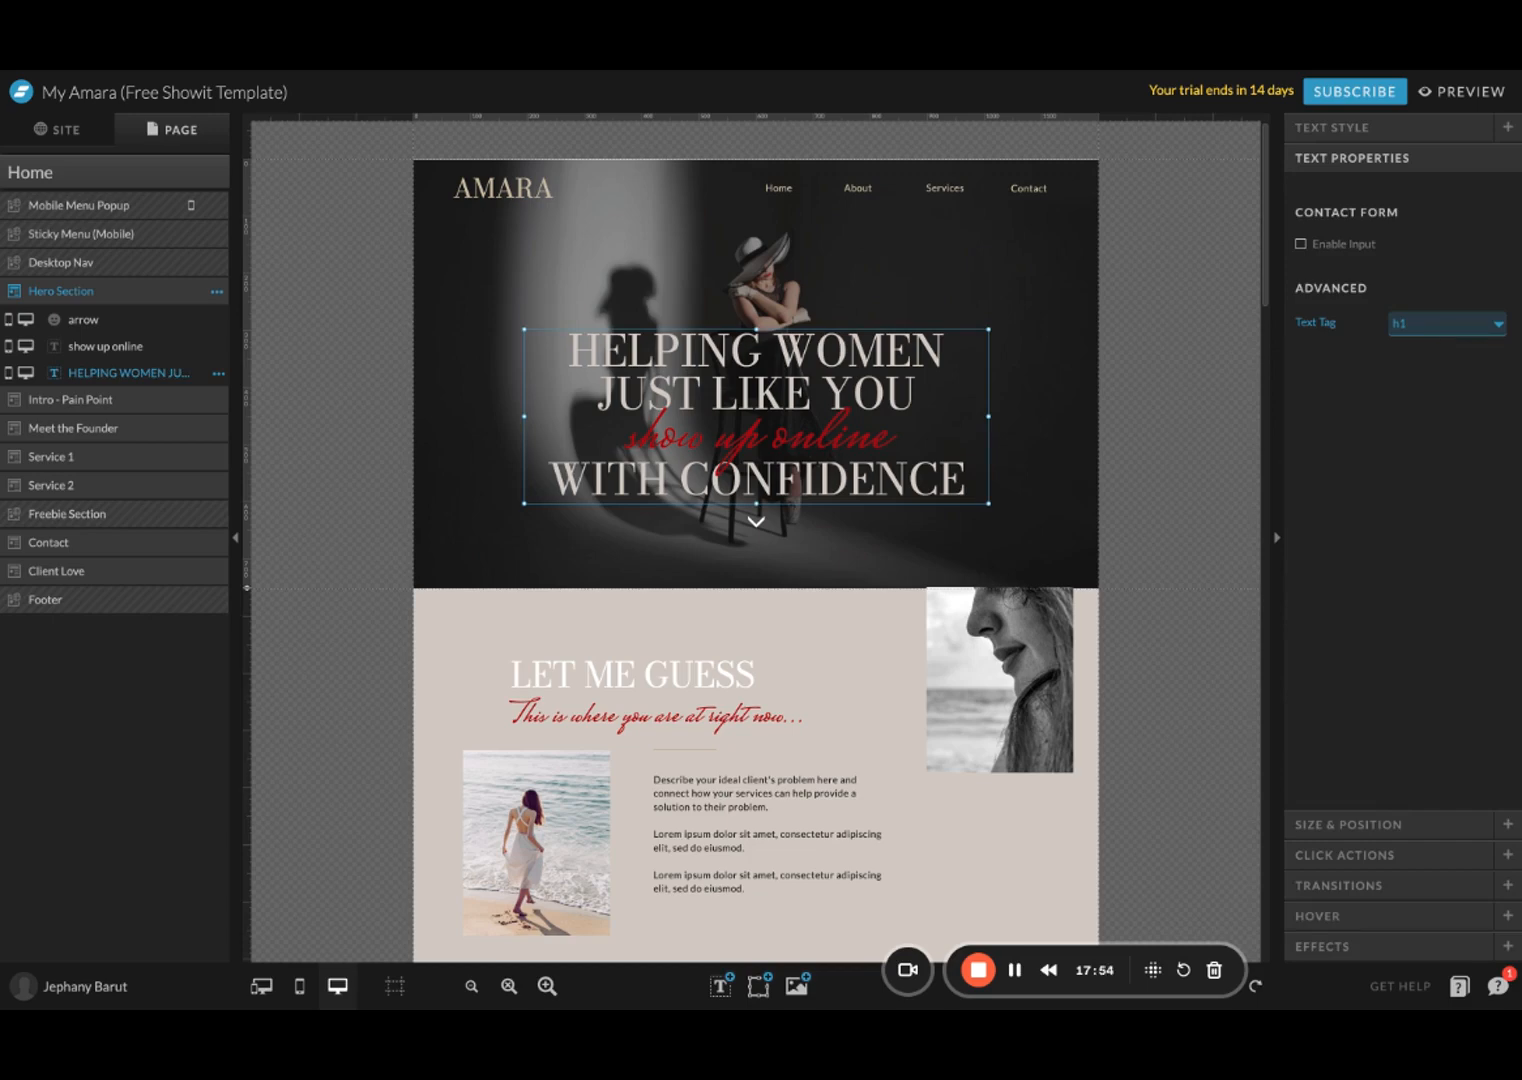
Step: Examine the text tag of the LET ME GUESS heading in the Intro - Pain Point section
{"action": "scroll", "coordinate": [756, 540], "scroll_direction": "down", "scroll_amount": 2}
{"action": "left_click", "coordinate": [712, 578]}
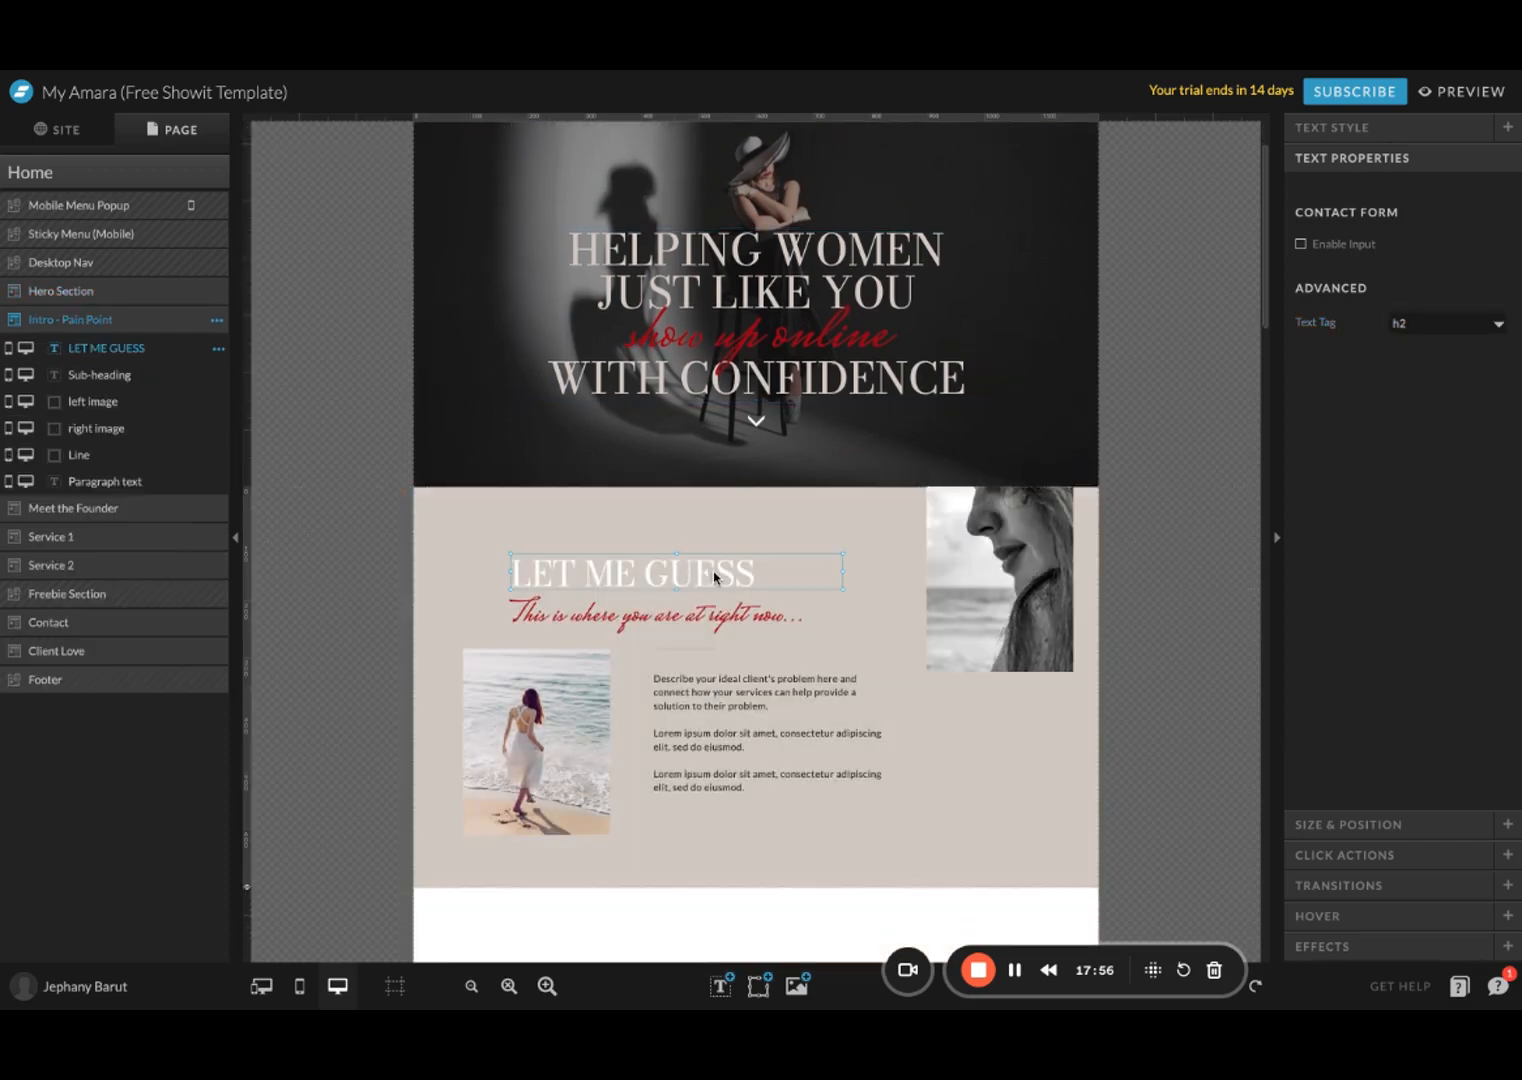
{"action": "left_click", "coordinate": [1445, 325]}
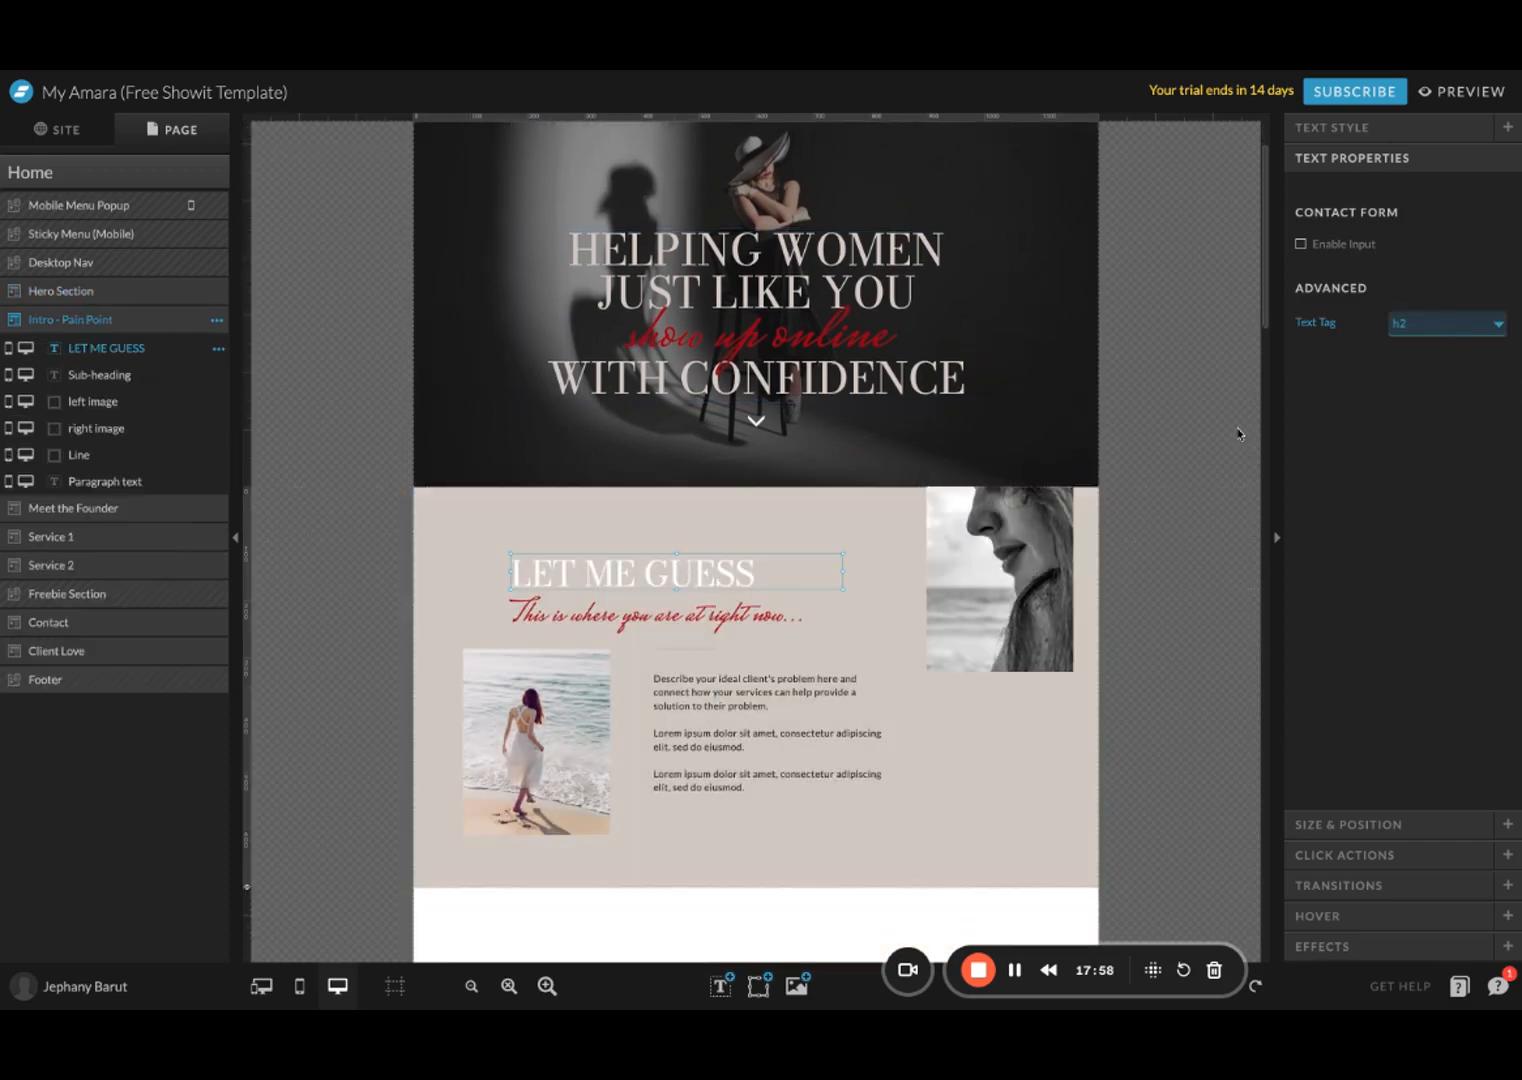
{"action": "left_click", "coordinate": [1201, 430]}
{"action": "scroll", "coordinate": [1201, 430], "scroll_direction": "up", "scroll_amount": 2}
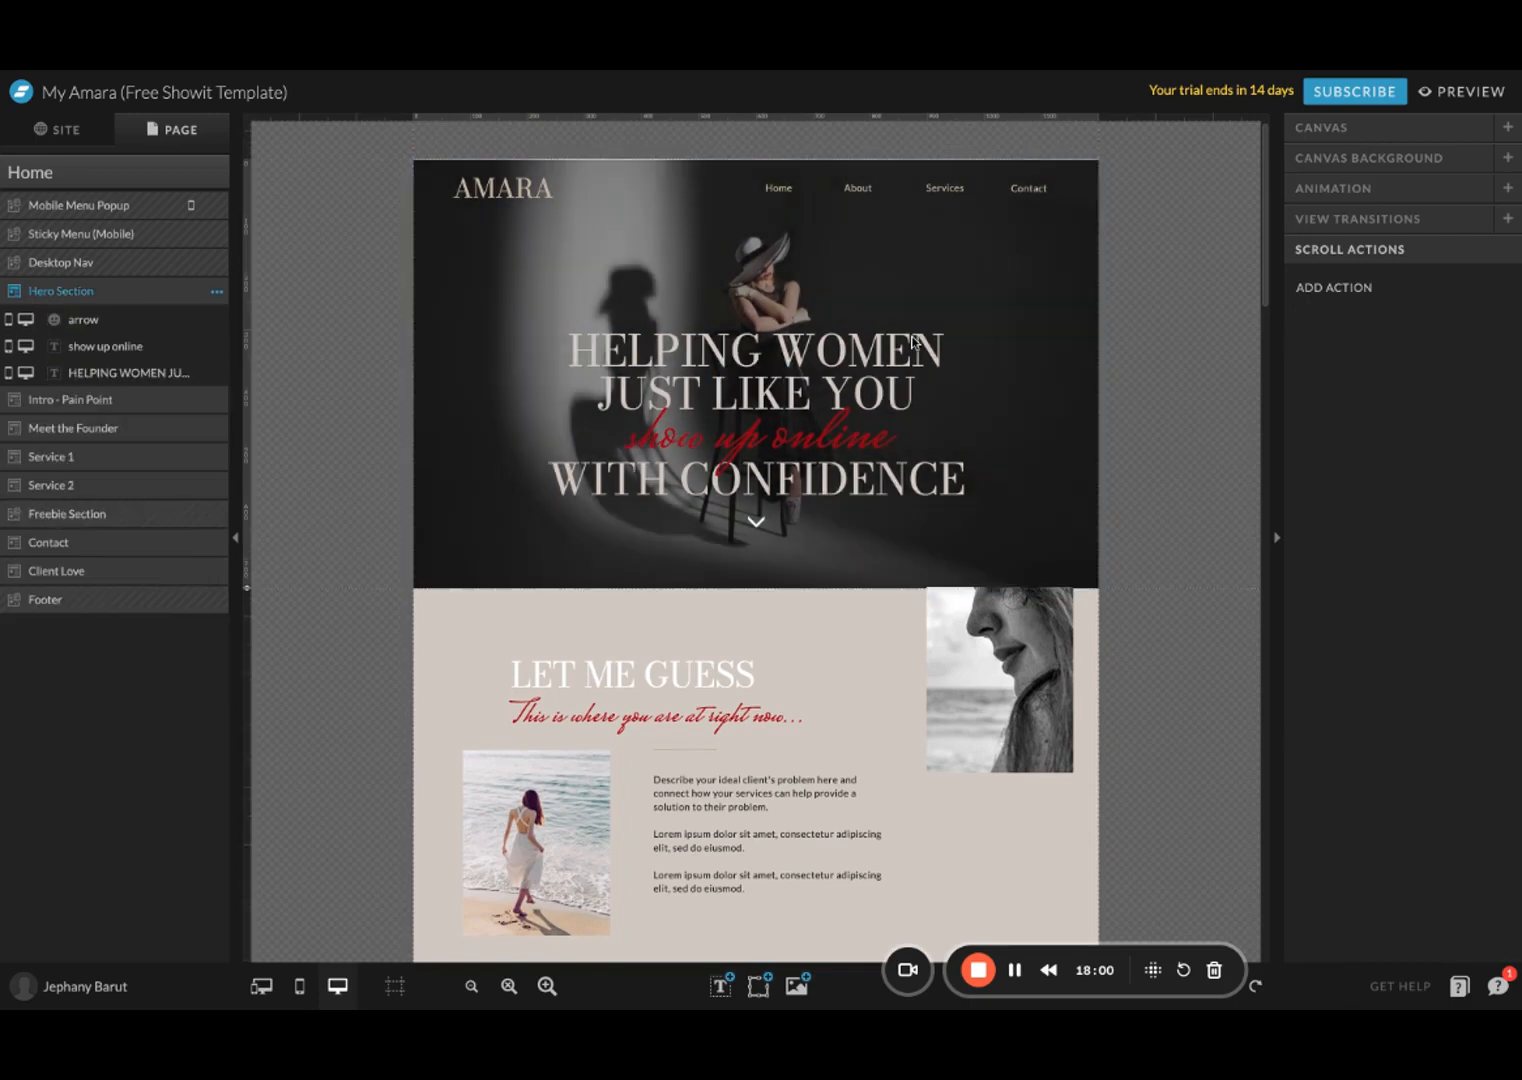
Step: Move the HELPING WOMEN heading slightly down in the Hero Section, to a Y position of 302 px
{"action": "left_click", "coordinate": [912, 340]}
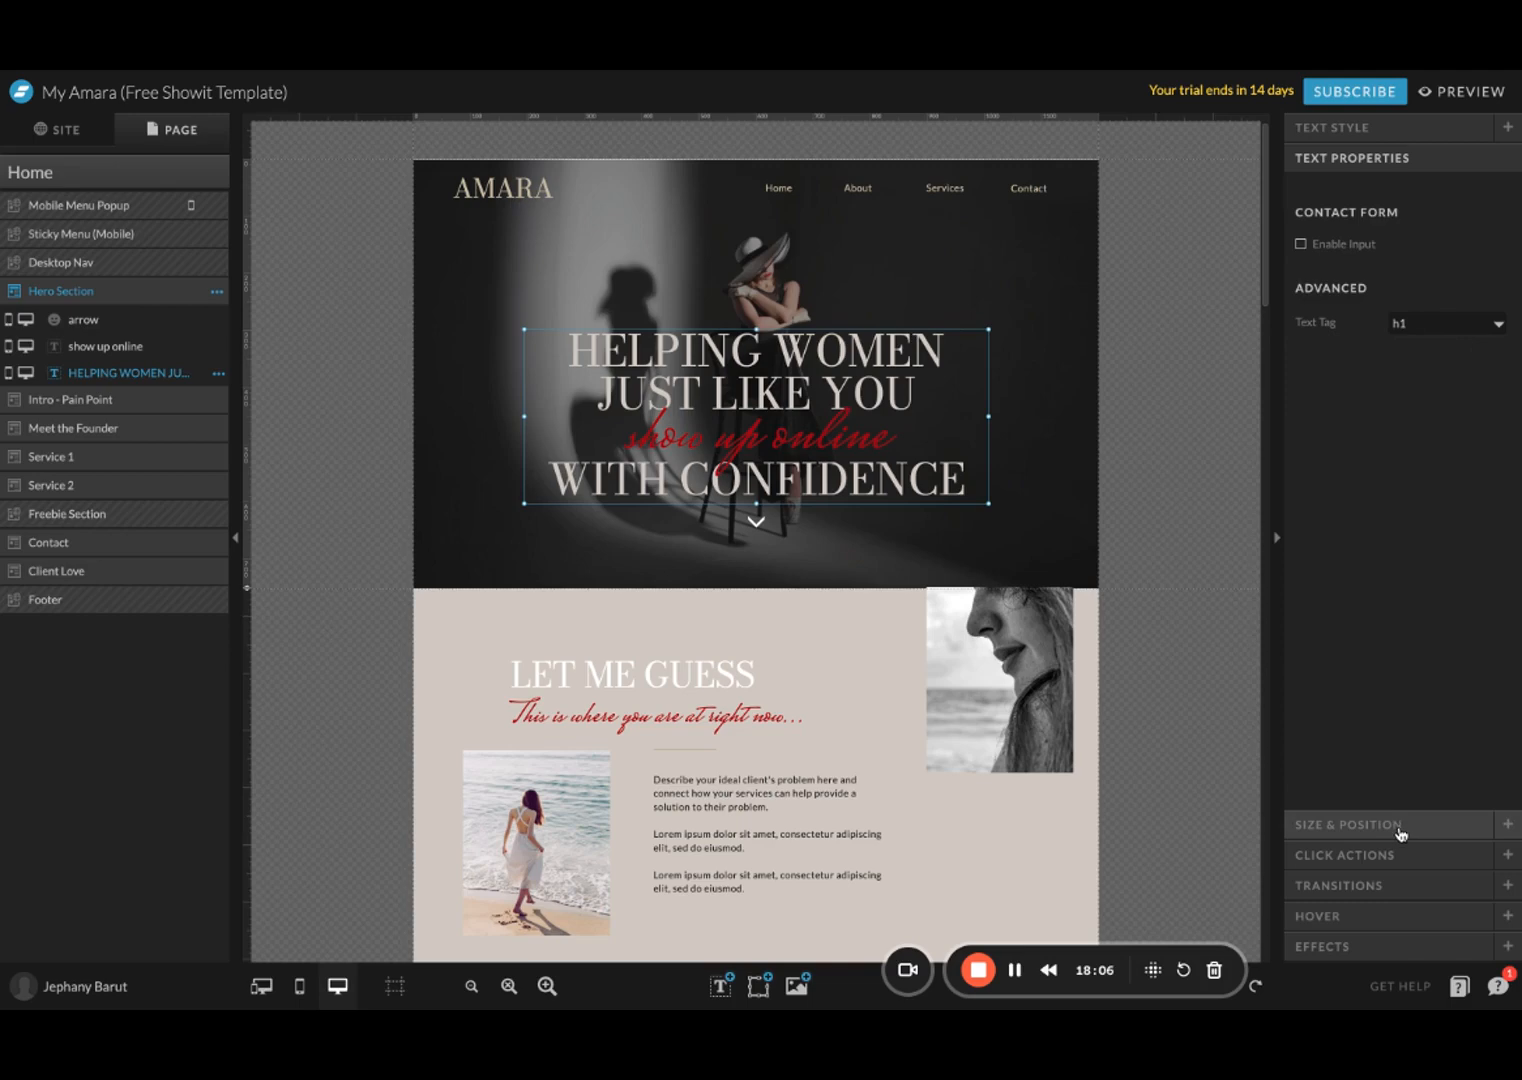
{"action": "left_click", "coordinate": [1348, 824]}
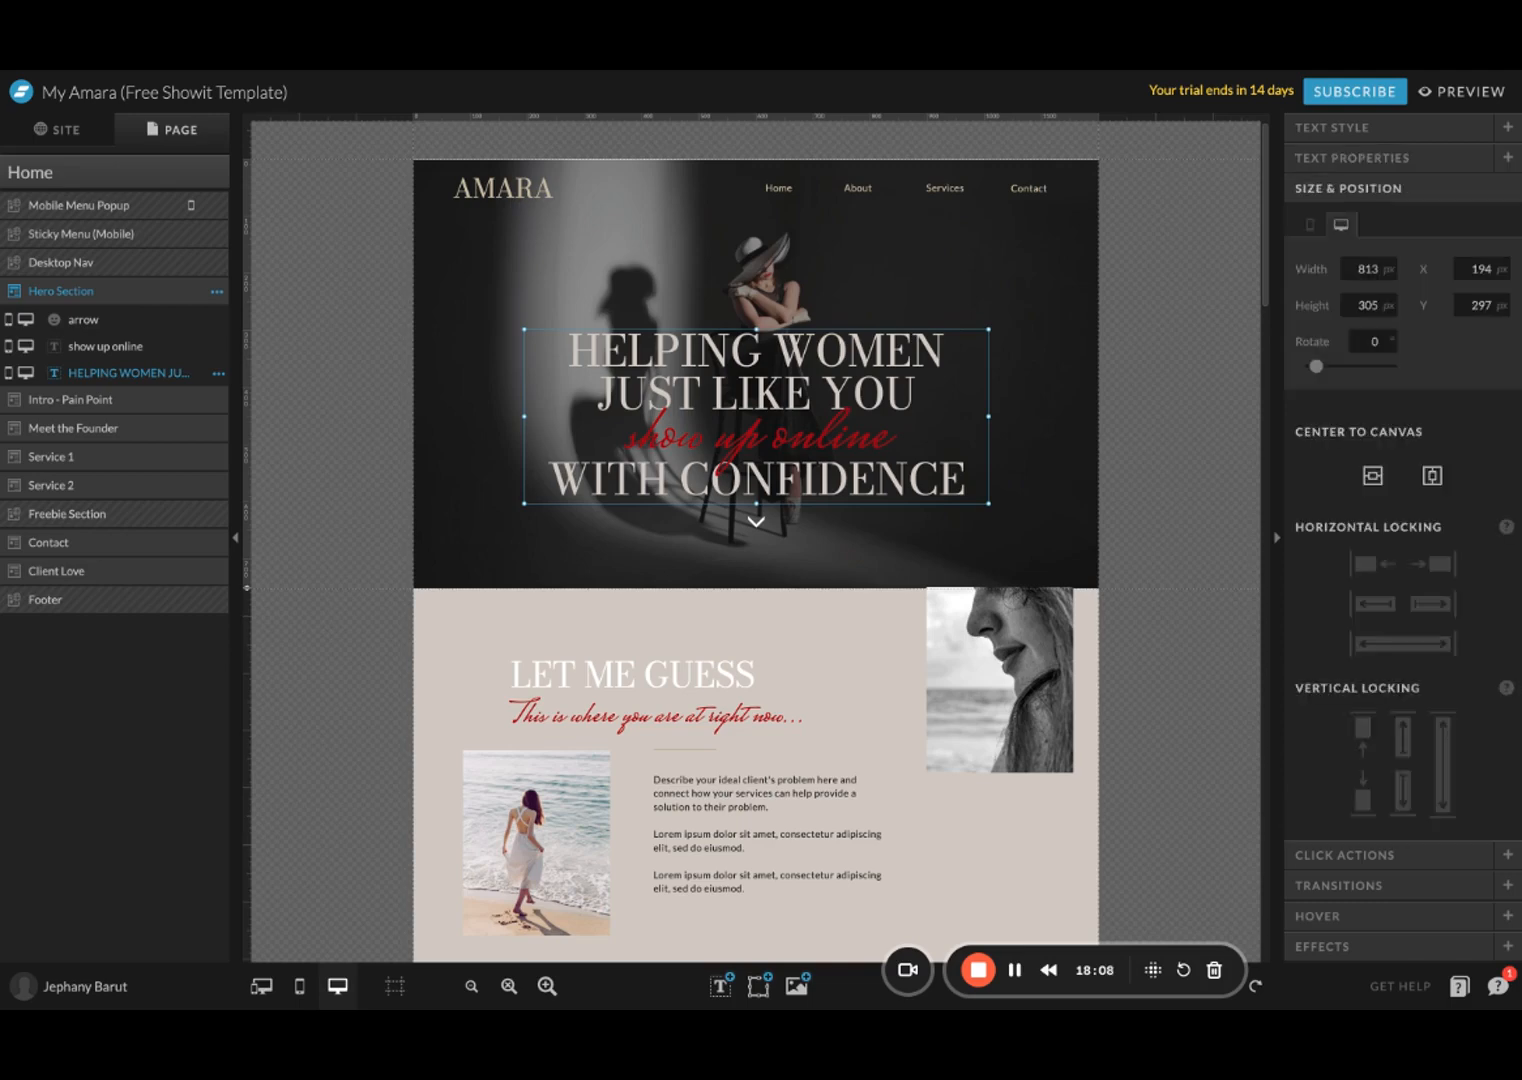
{"action": "left_click", "coordinate": [1376, 658]}
{"action": "mouse_move", "coordinate": [781, 375]}
{"action": "left_mouse_down"}
{"action": "mouse_move", "coordinate": [896, 377]}
{"action": "mouse_move", "coordinate": [724, 377]}
{"action": "mouse_move", "coordinate": [800, 377]}
{"action": "mouse_move", "coordinate": [779, 378]}
{"action": "left_mouse_up"}
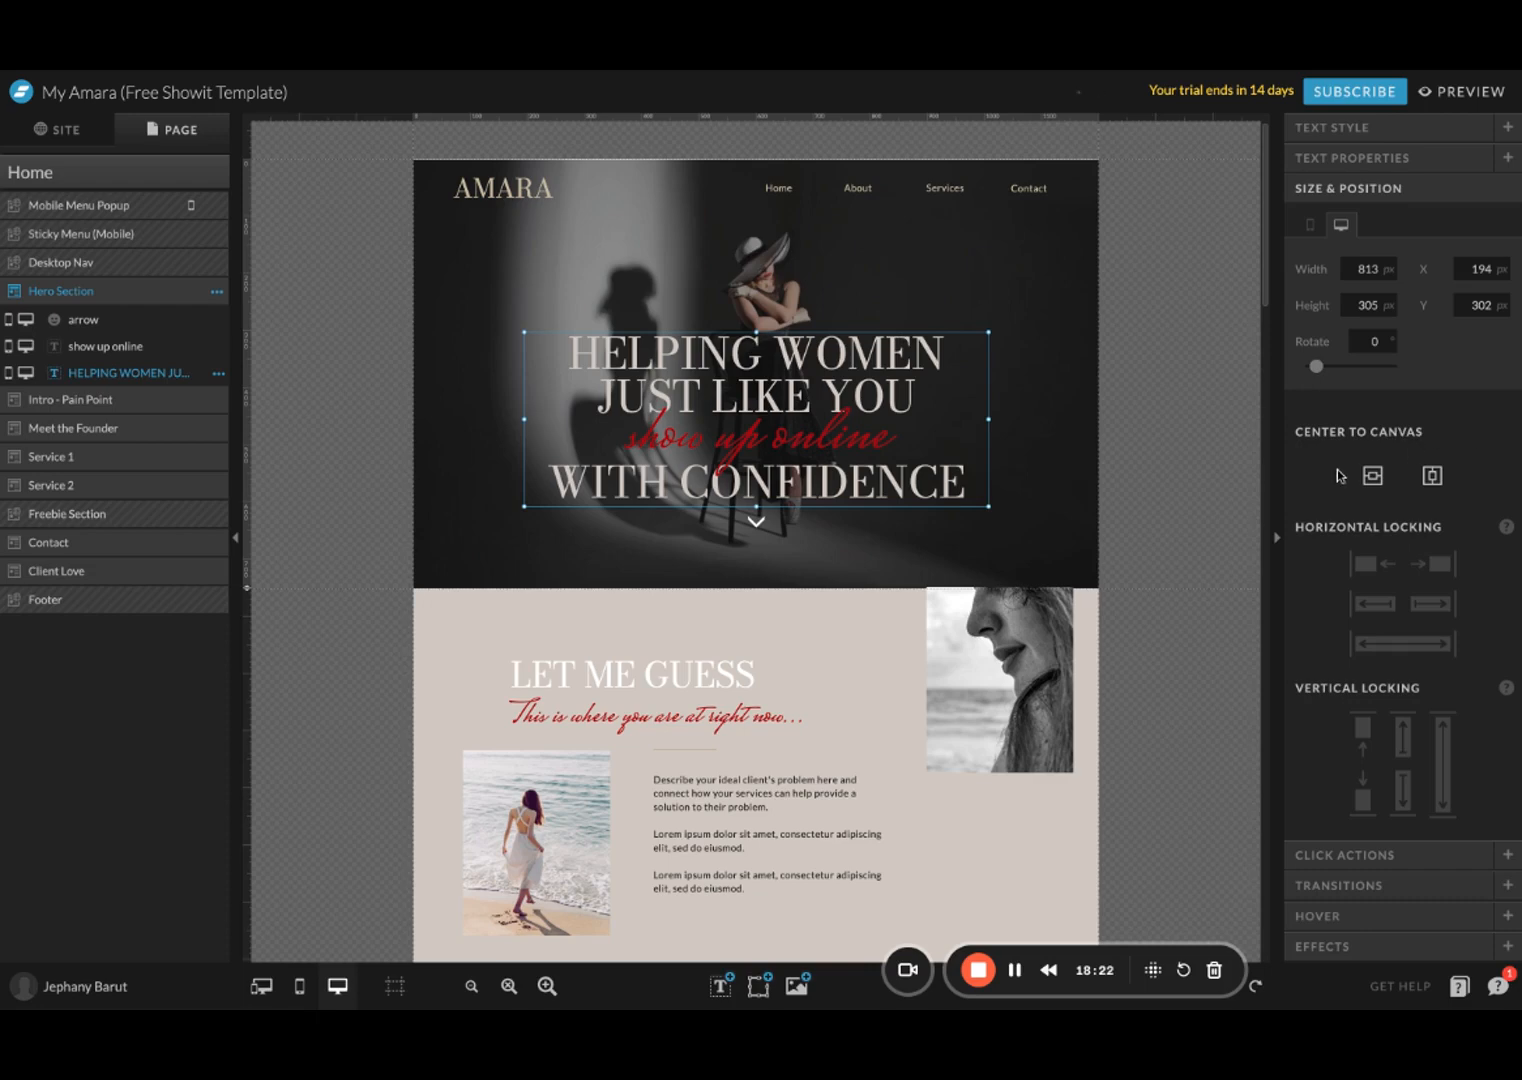
Step: Try centering the HELPING WOMEN heading vertically on the canvas, and undo it
{"action": "scroll", "coordinate": [1183, 444], "scroll_direction": "down", "scroll_amount": 1}
{"action": "scroll", "coordinate": [1180, 438], "scroll_direction": "up", "scroll_amount": 1}
{"action": "left_click", "coordinate": [1433, 478]}
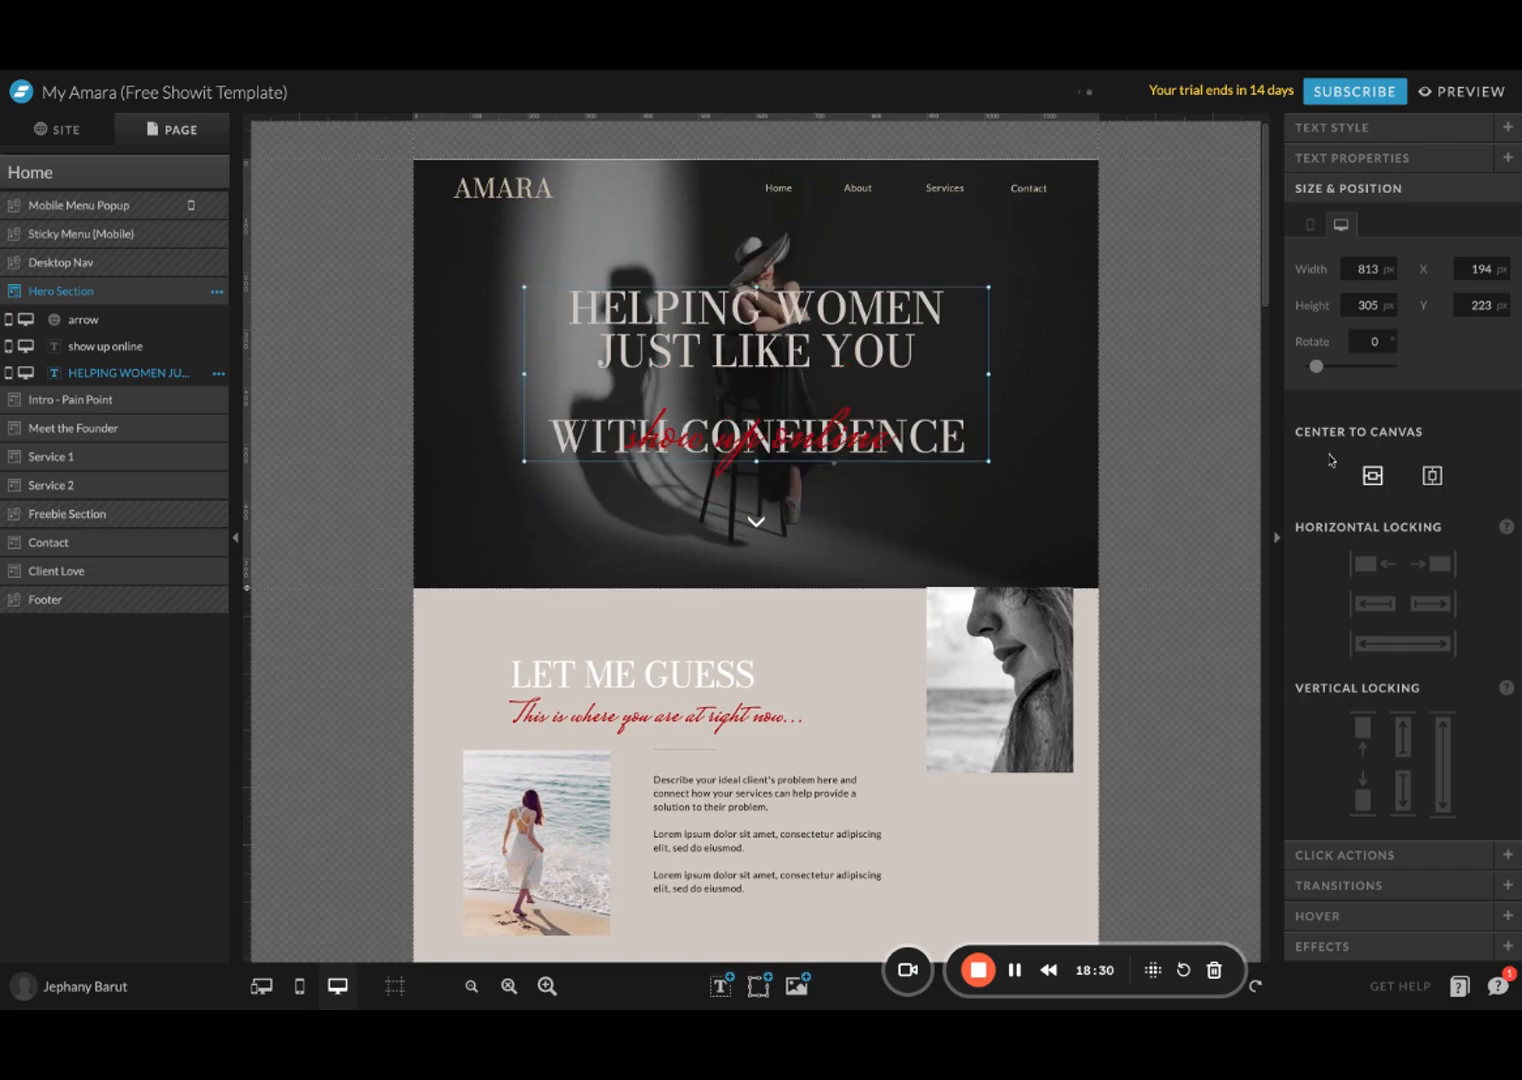
{"action": "key", "text": "ctrl+z"}
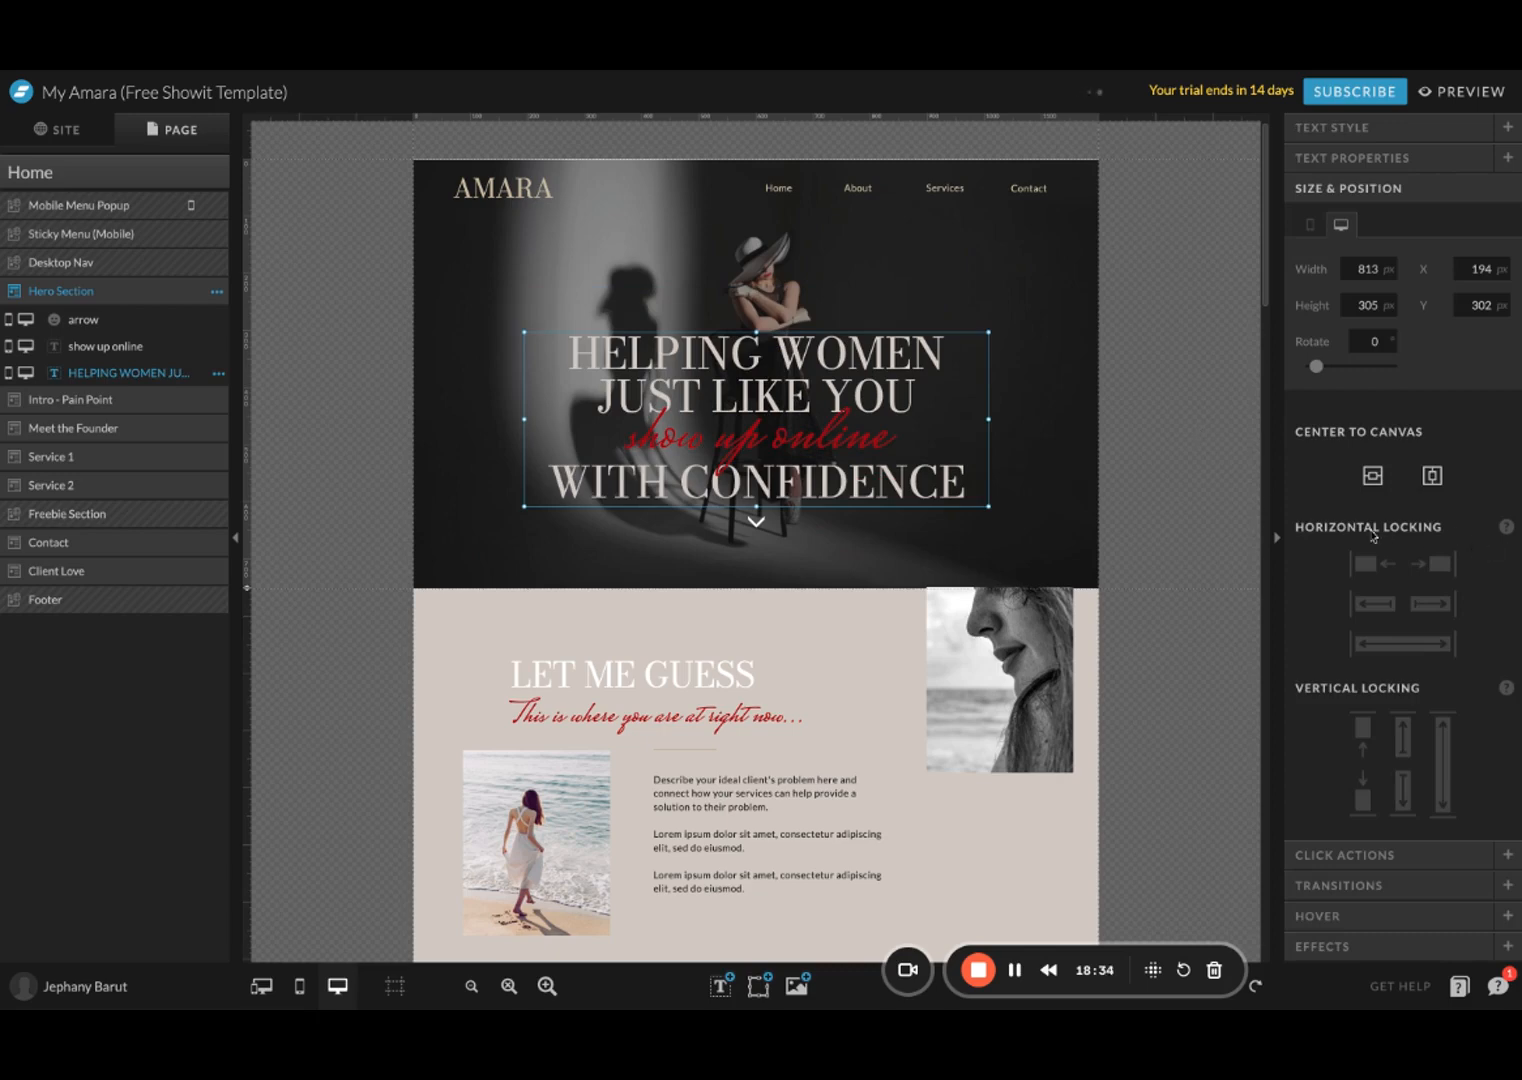
Step: Try locking the HELPING WOMEN heading horizontally to the left and check it in the site preview
{"action": "left_click", "coordinate": [1004, 411]}
{"action": "left_click", "coordinate": [847, 377]}
{"action": "left_click", "coordinate": [1360, 563]}
{"action": "left_click", "coordinate": [1455, 93]}
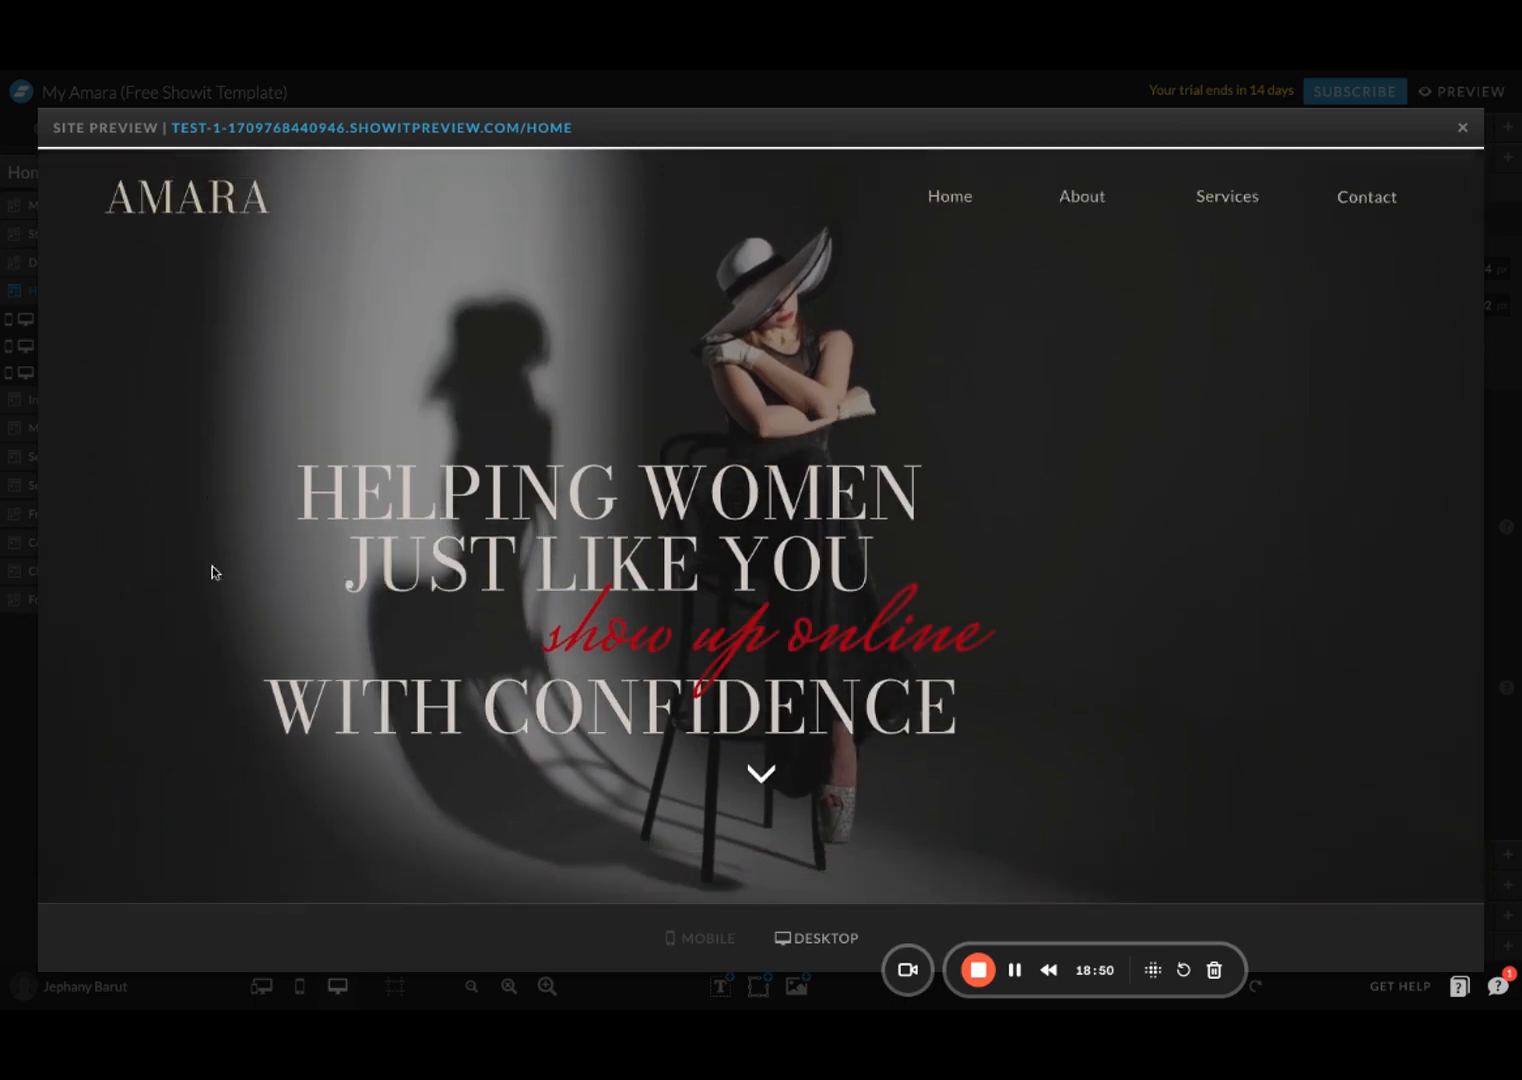
{"action": "left_click", "coordinate": [1460, 128]}
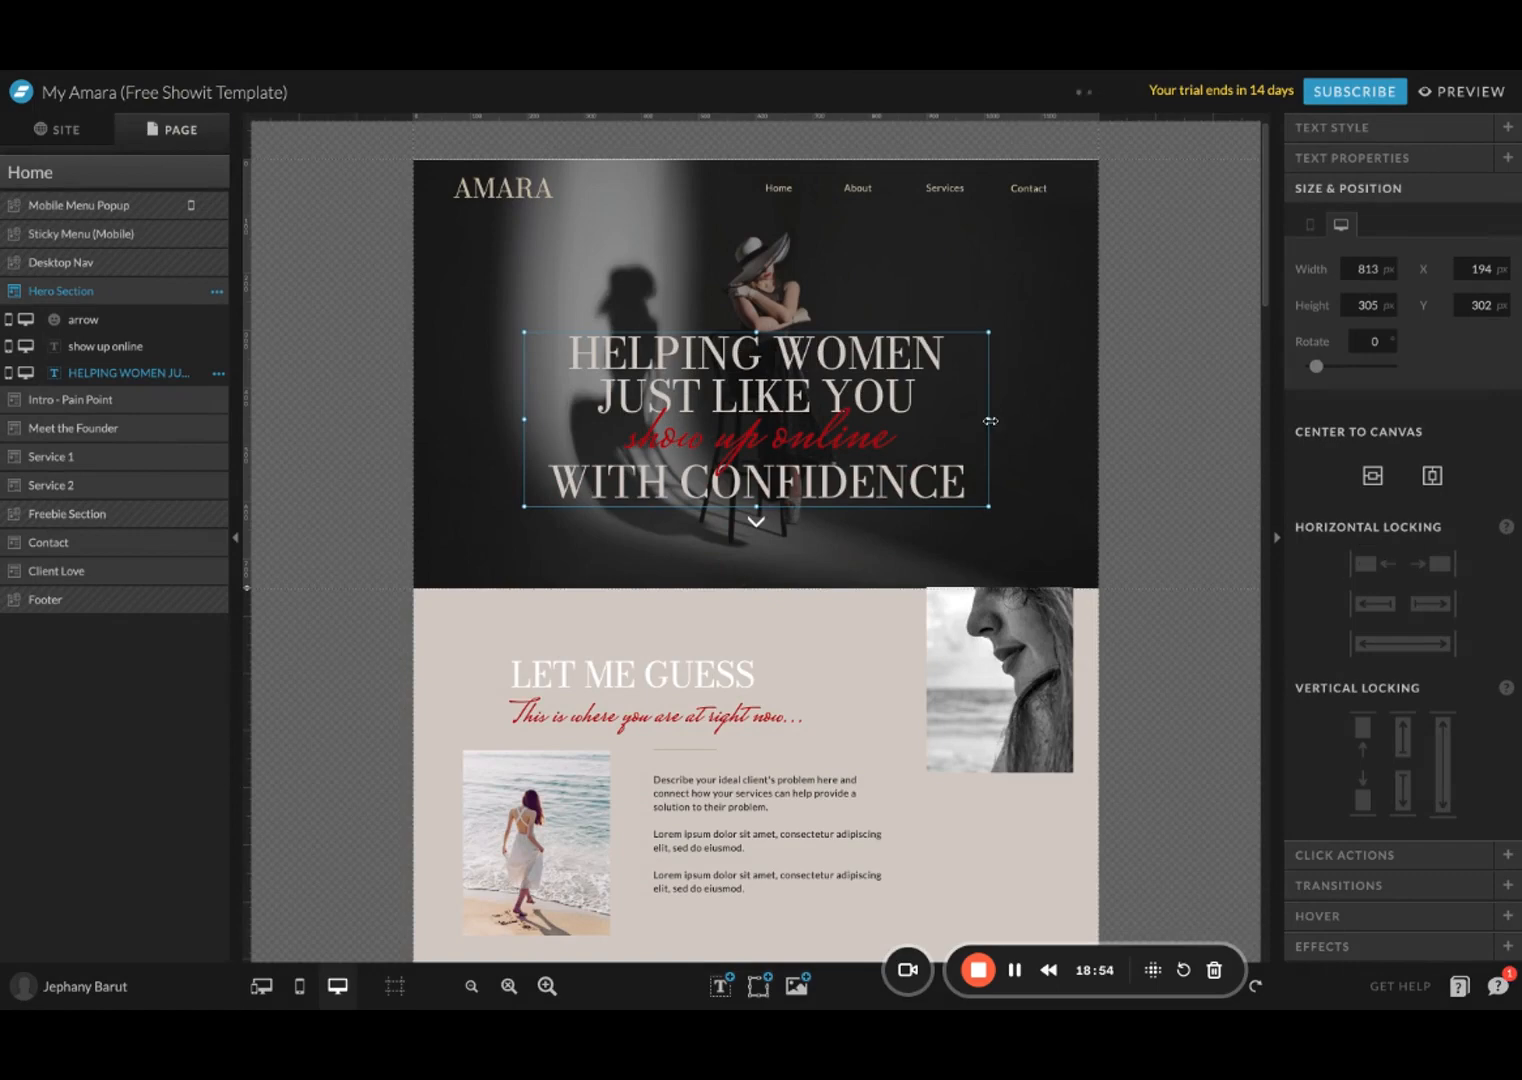
Step: Narrow the HELPING WOMEN heading to 683 px, left-align its text, and move it left to X 82 px
{"action": "left_click_drag", "start_coordinate": [988, 421], "coordinate": [912, 421]}
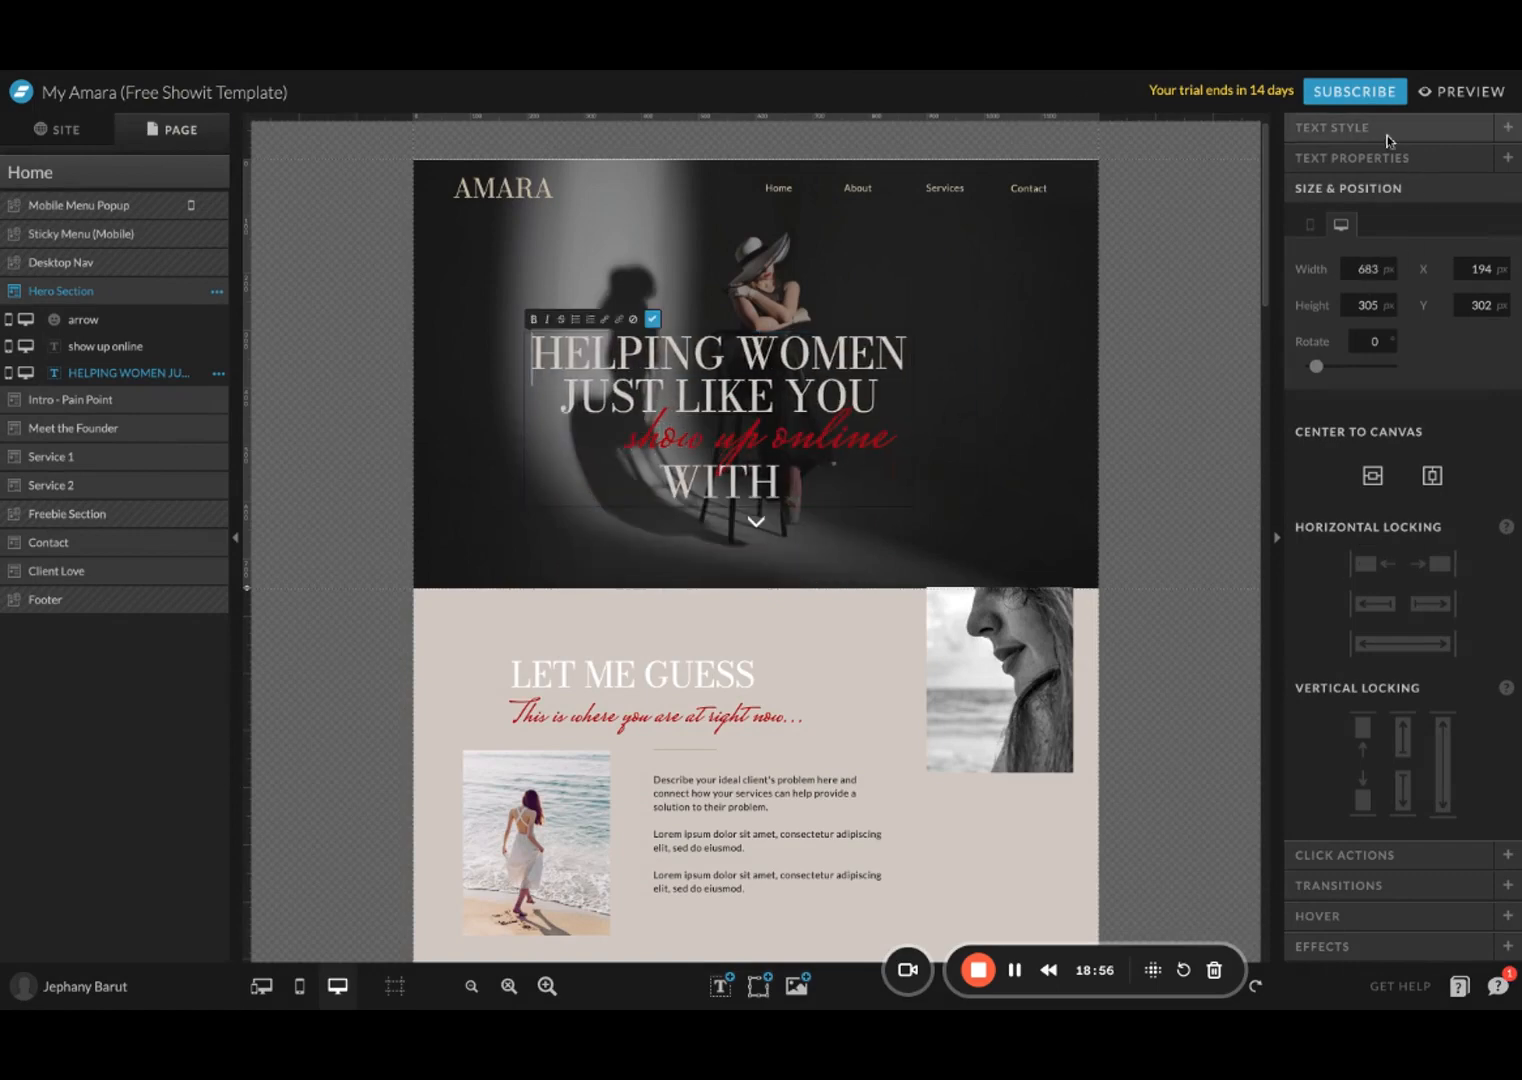
{"action": "left_click", "coordinate": [1301, 130]}
{"action": "left_click", "coordinate": [1389, 693]}
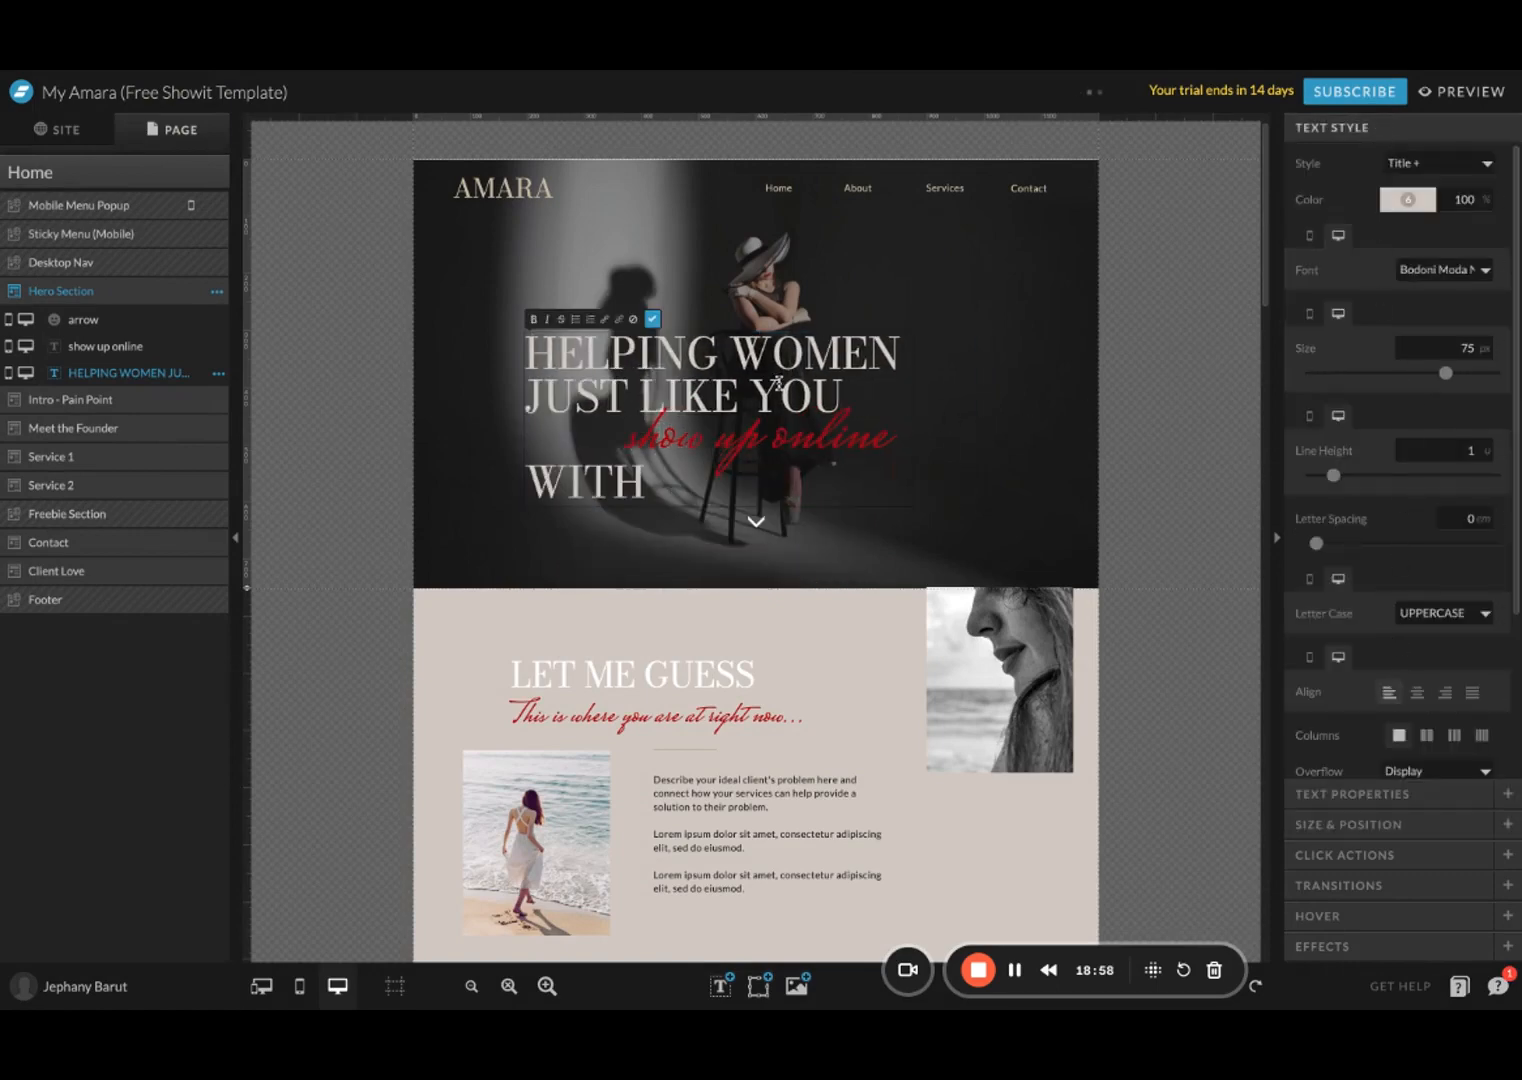
{"action": "left_click_drag", "start_coordinate": [685, 388], "coordinate": [619, 394]}
Step: Move the show up online text left to X 55 px and widen the HELPING WOMEN heading to 748 px
{"action": "left_click", "coordinate": [990, 399]}
{"action": "left_click", "coordinate": [721, 419]}
{"action": "left_click_drag", "start_coordinate": [817, 439], "coordinate": [662, 444]}
{"action": "left_click", "coordinate": [976, 433]}
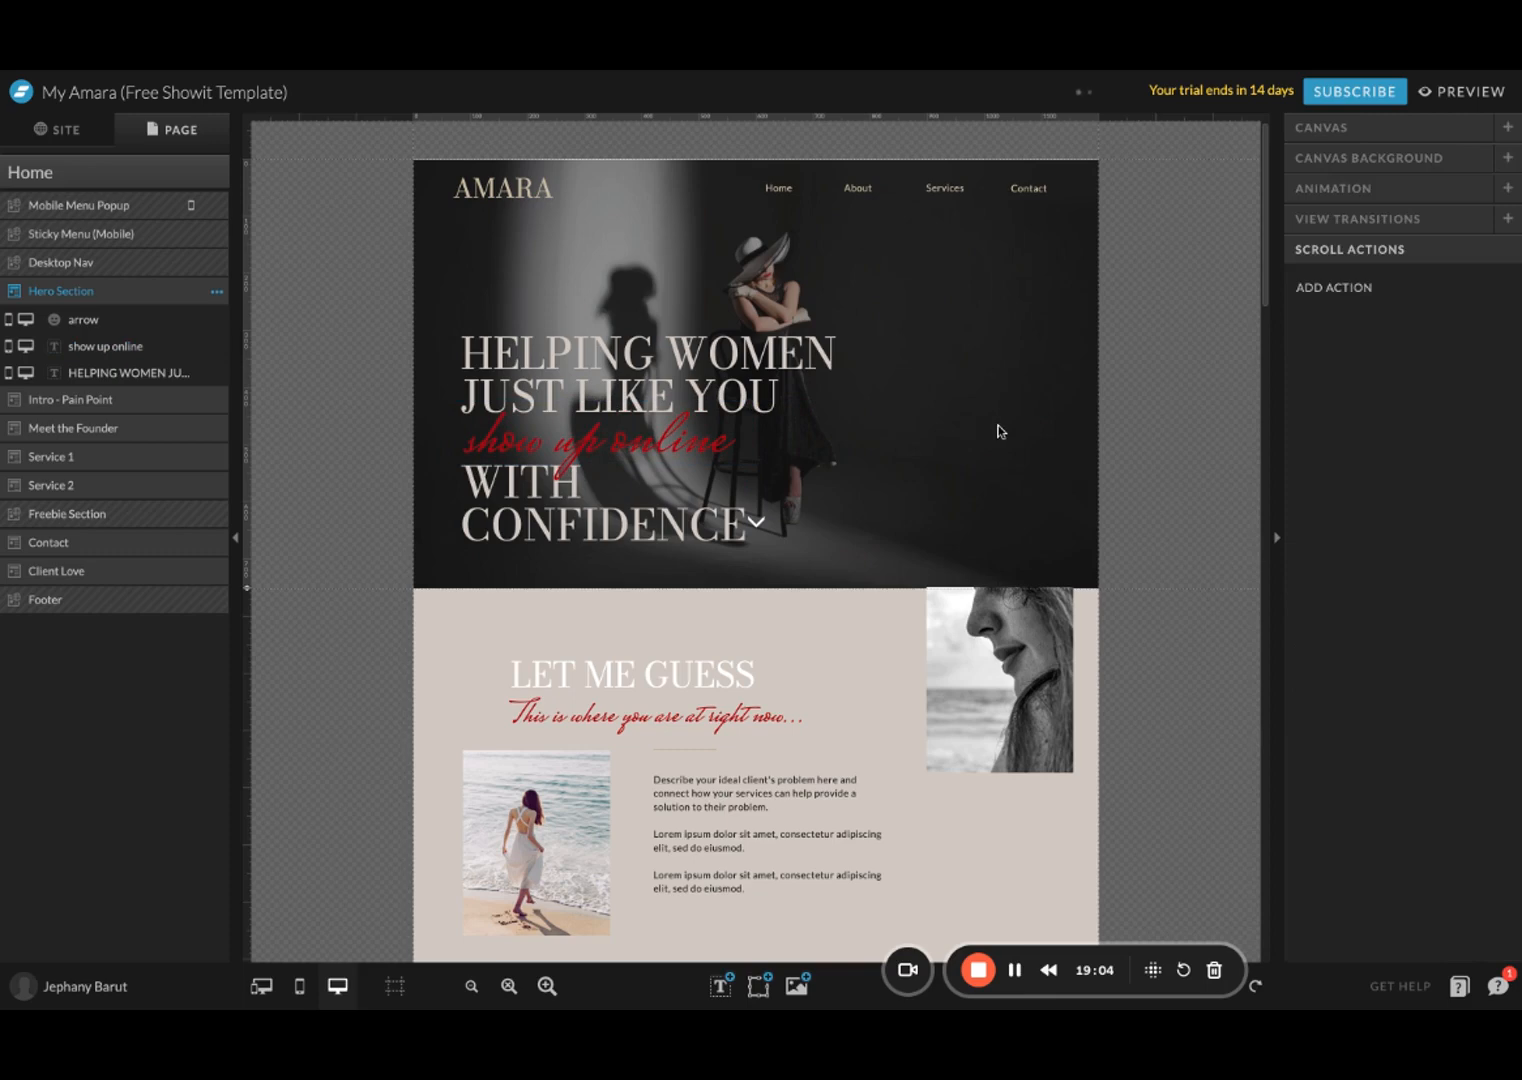
{"action": "left_click", "coordinate": [835, 428]}
{"action": "left_click_drag", "start_coordinate": [851, 421], "coordinate": [889, 421]}
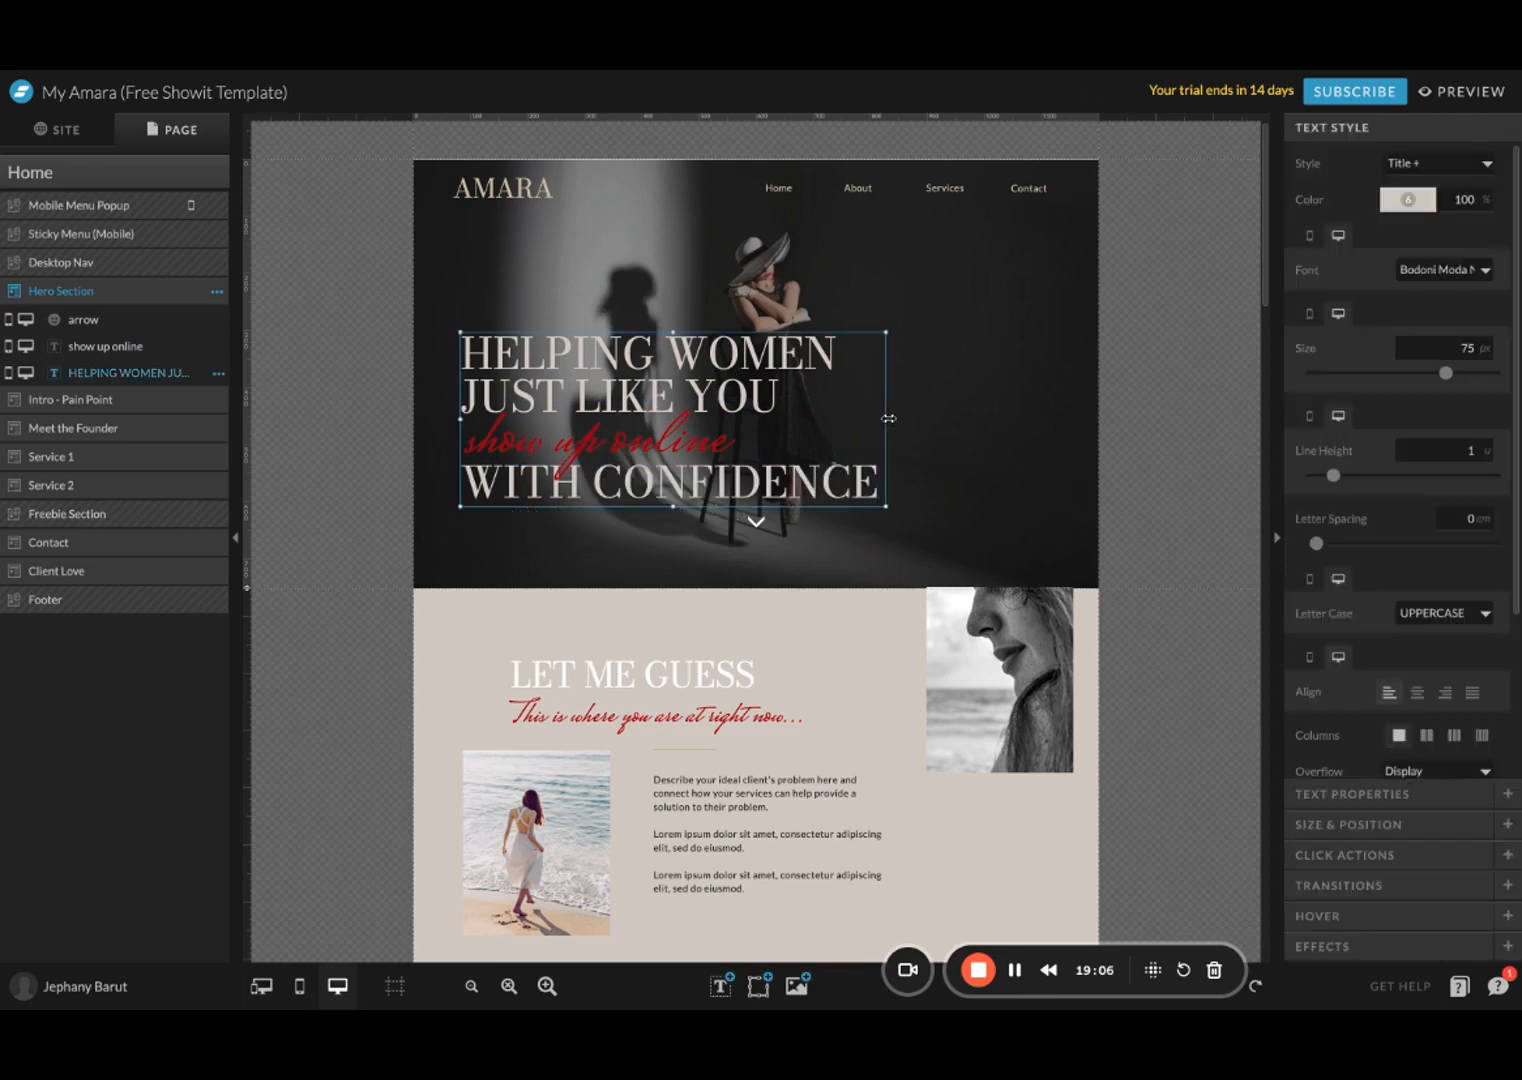
Step: Lock the HELPING WOMEN heading and the show up online text horizontally to the left
{"action": "left_click", "coordinate": [1061, 426]}
{"action": "left_click", "coordinate": [704, 403]}
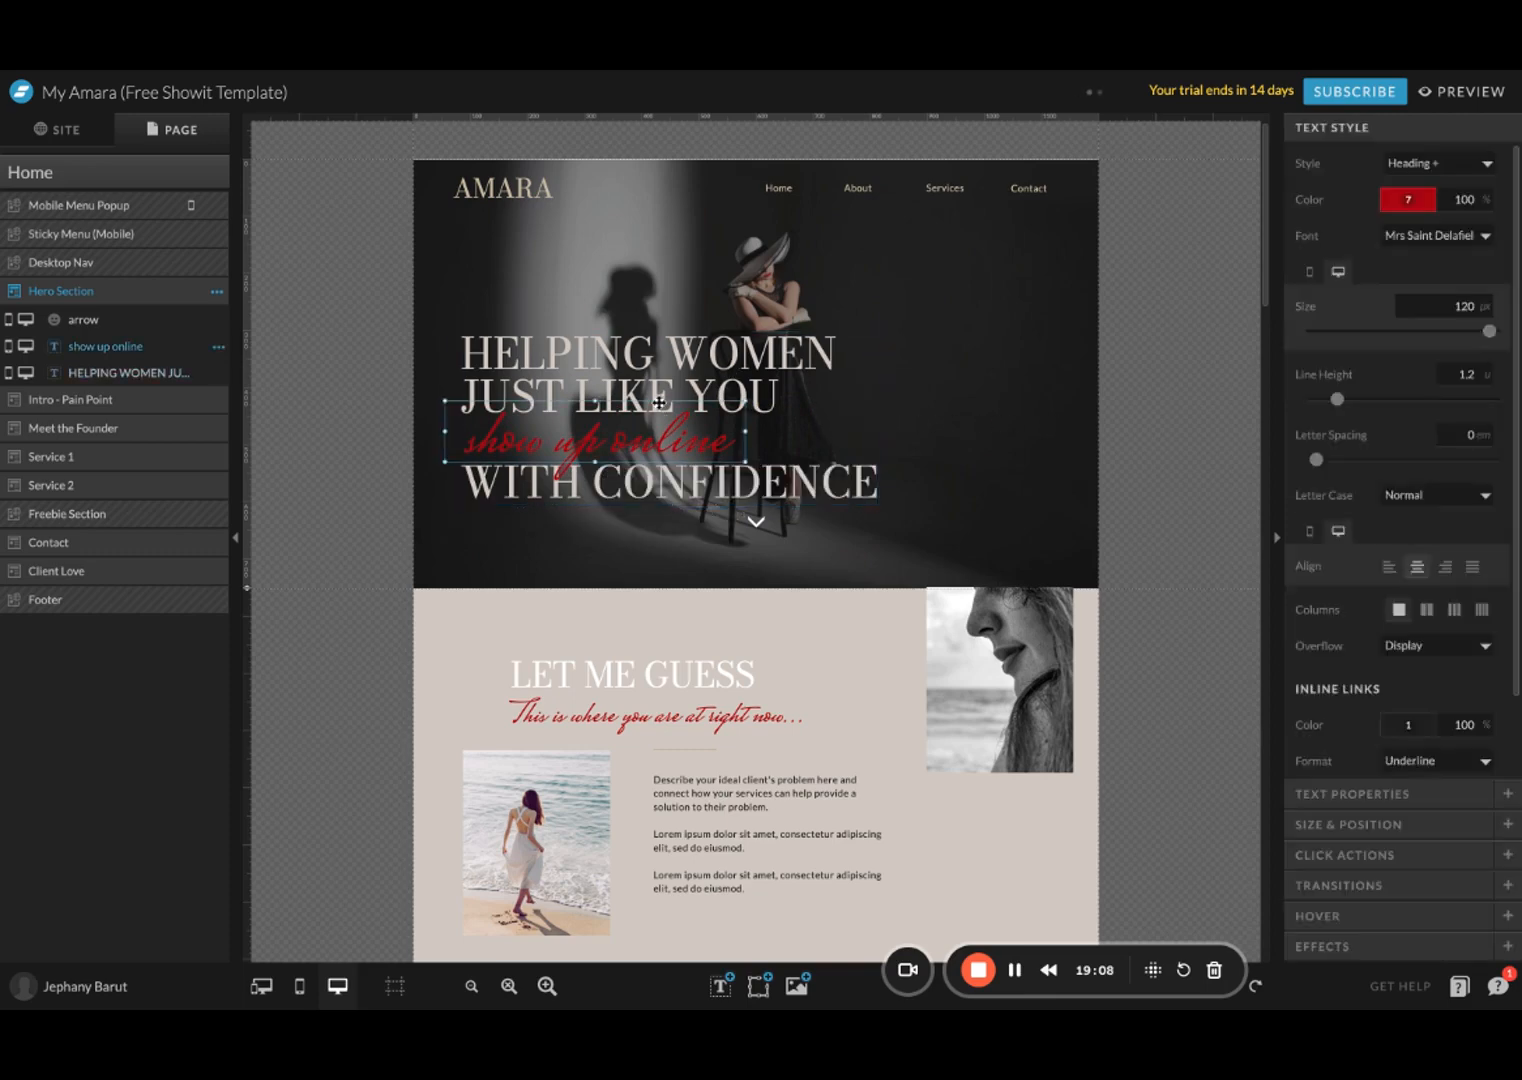
{"action": "left_click", "coordinate": [682, 379]}
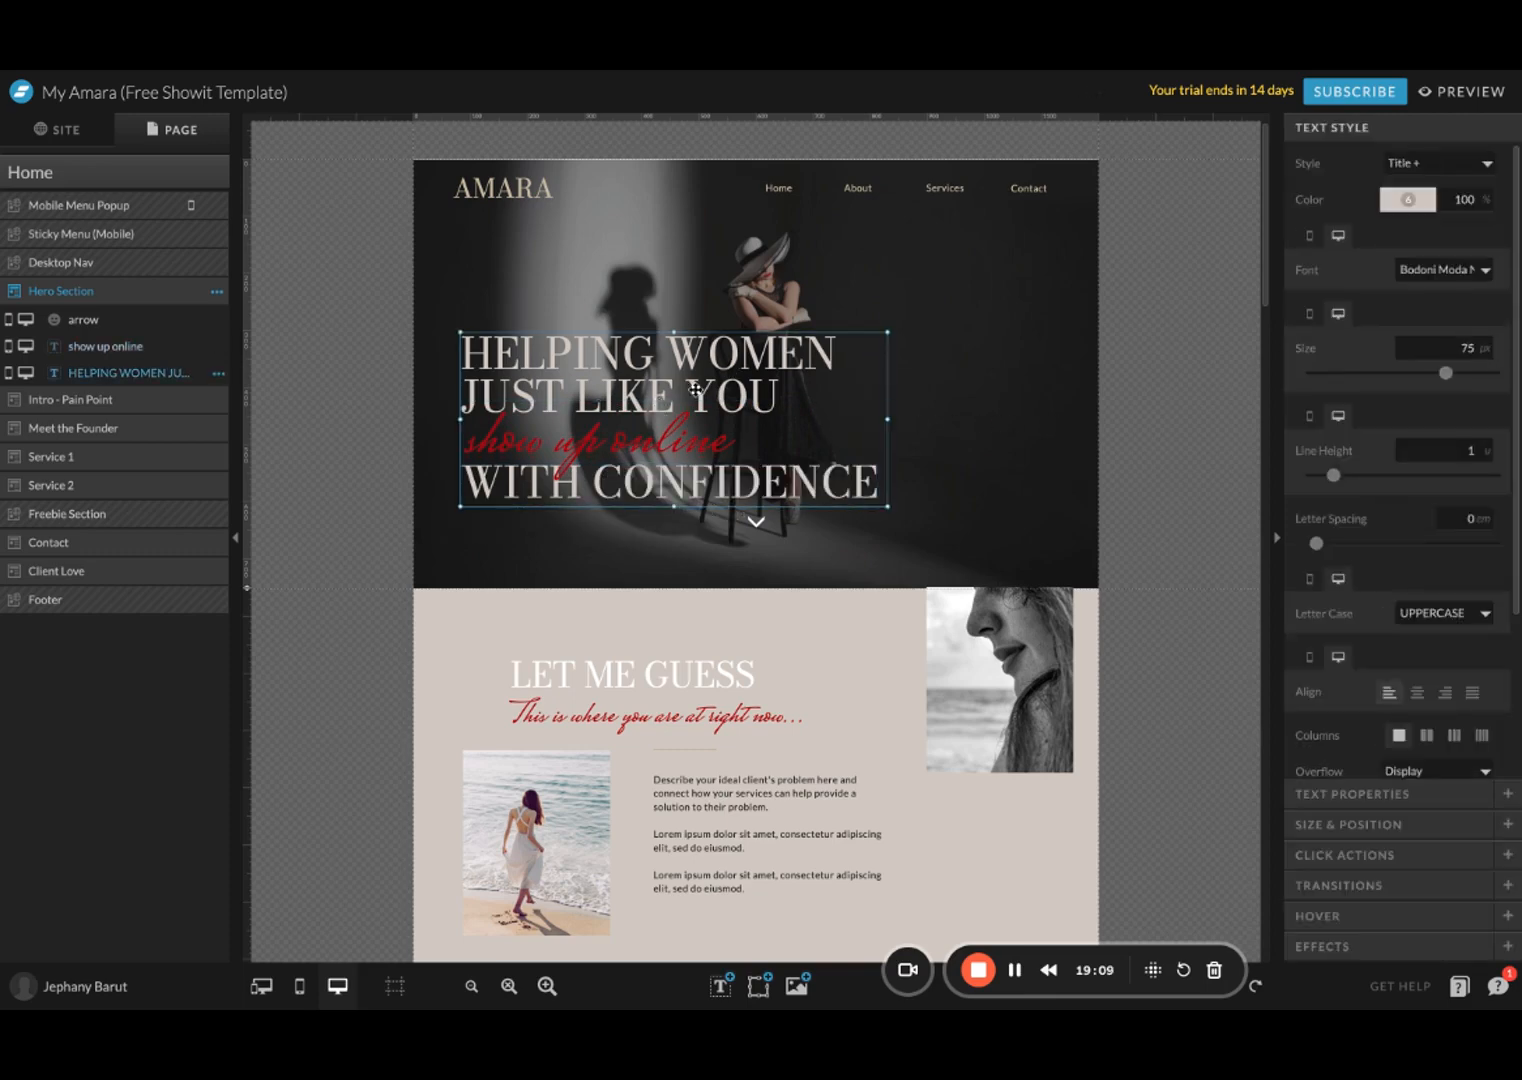
{"action": "left_click", "coordinate": [1372, 828]}
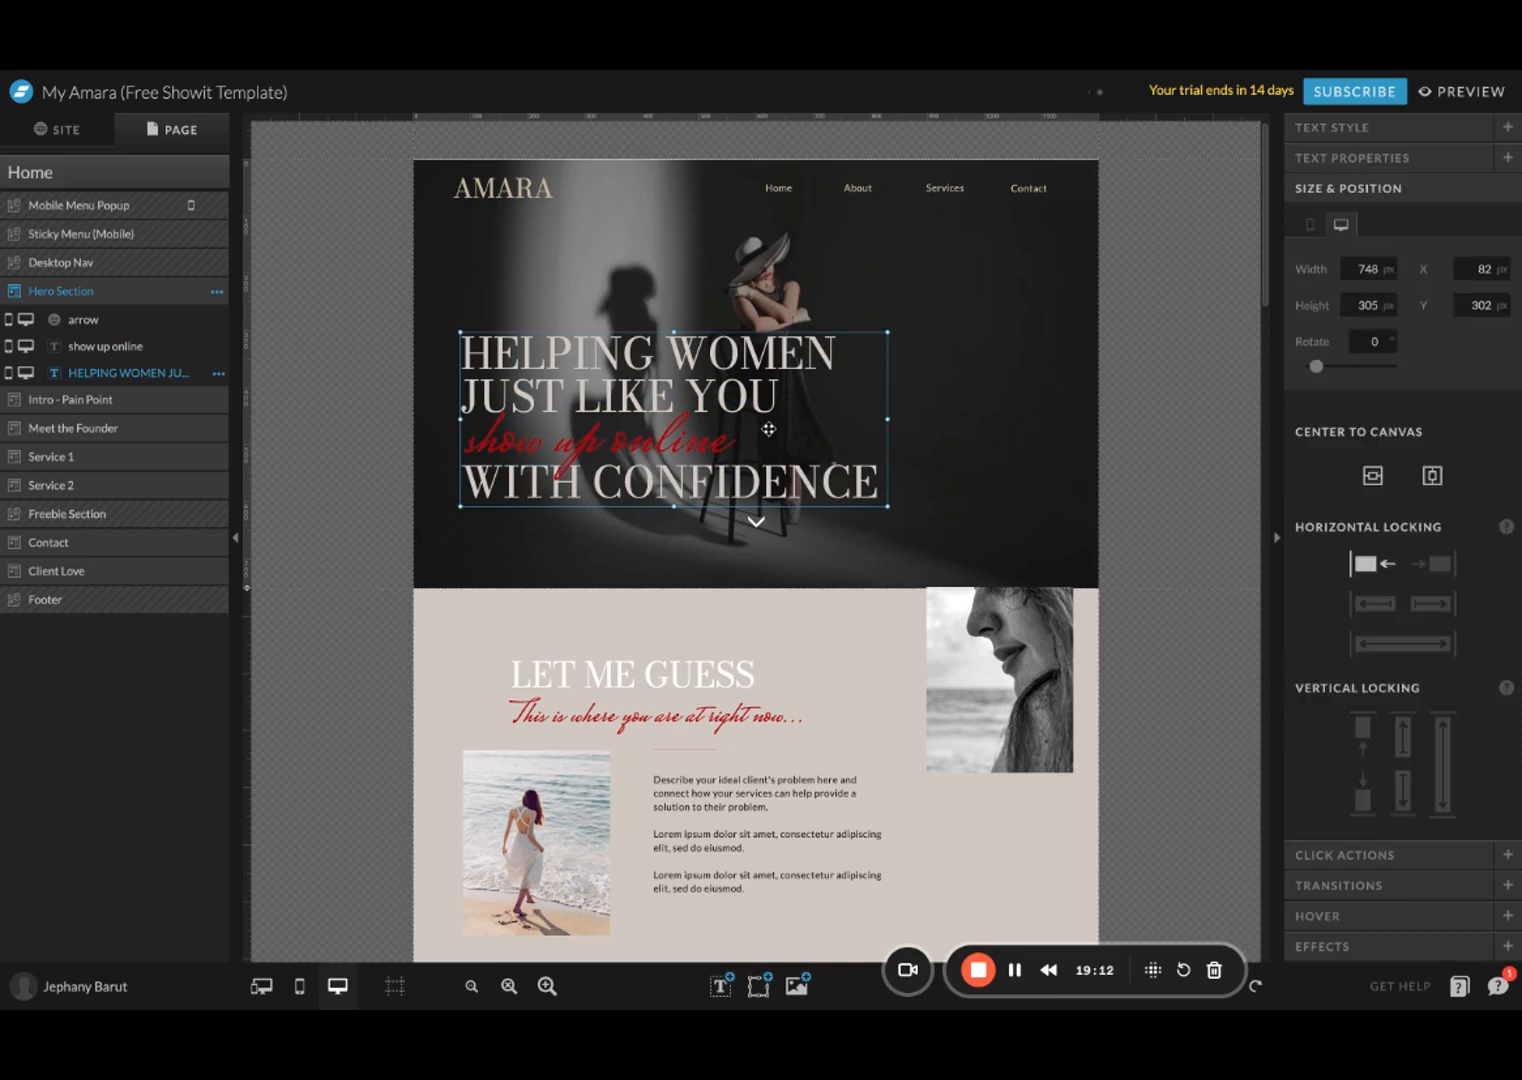
{"action": "left_click", "coordinate": [698, 430]}
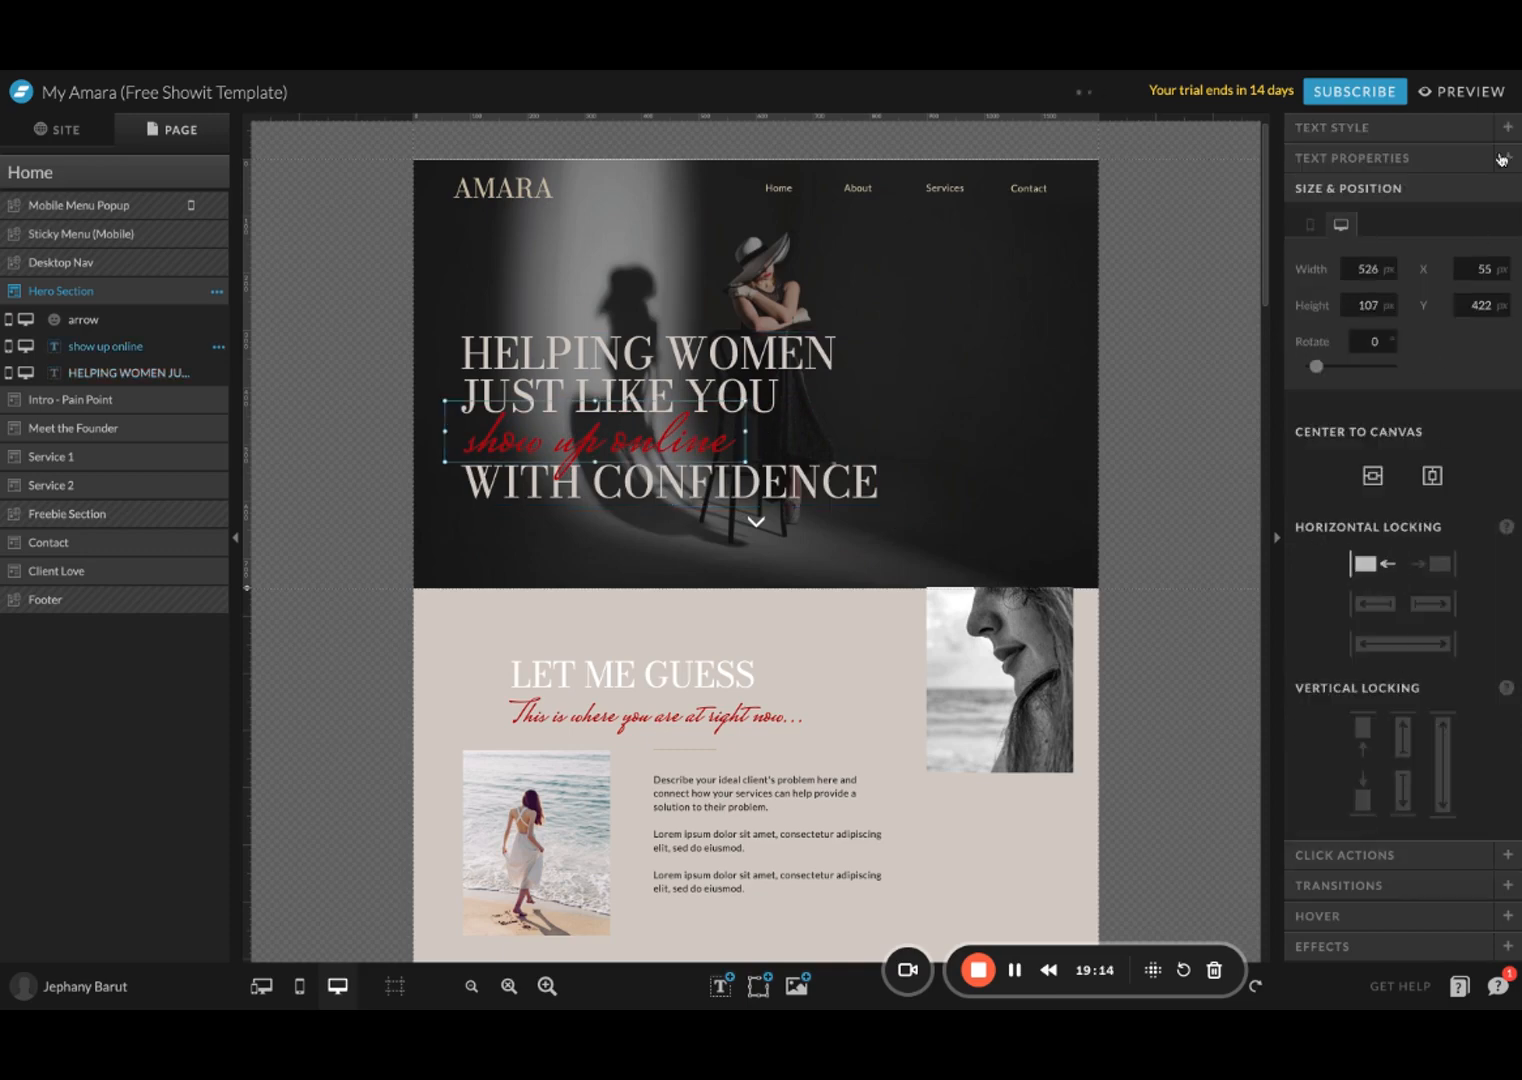
Step: Check the left-locked Hero Section text in the site preview, scrolling through the page
{"action": "left_click", "coordinate": [1466, 91]}
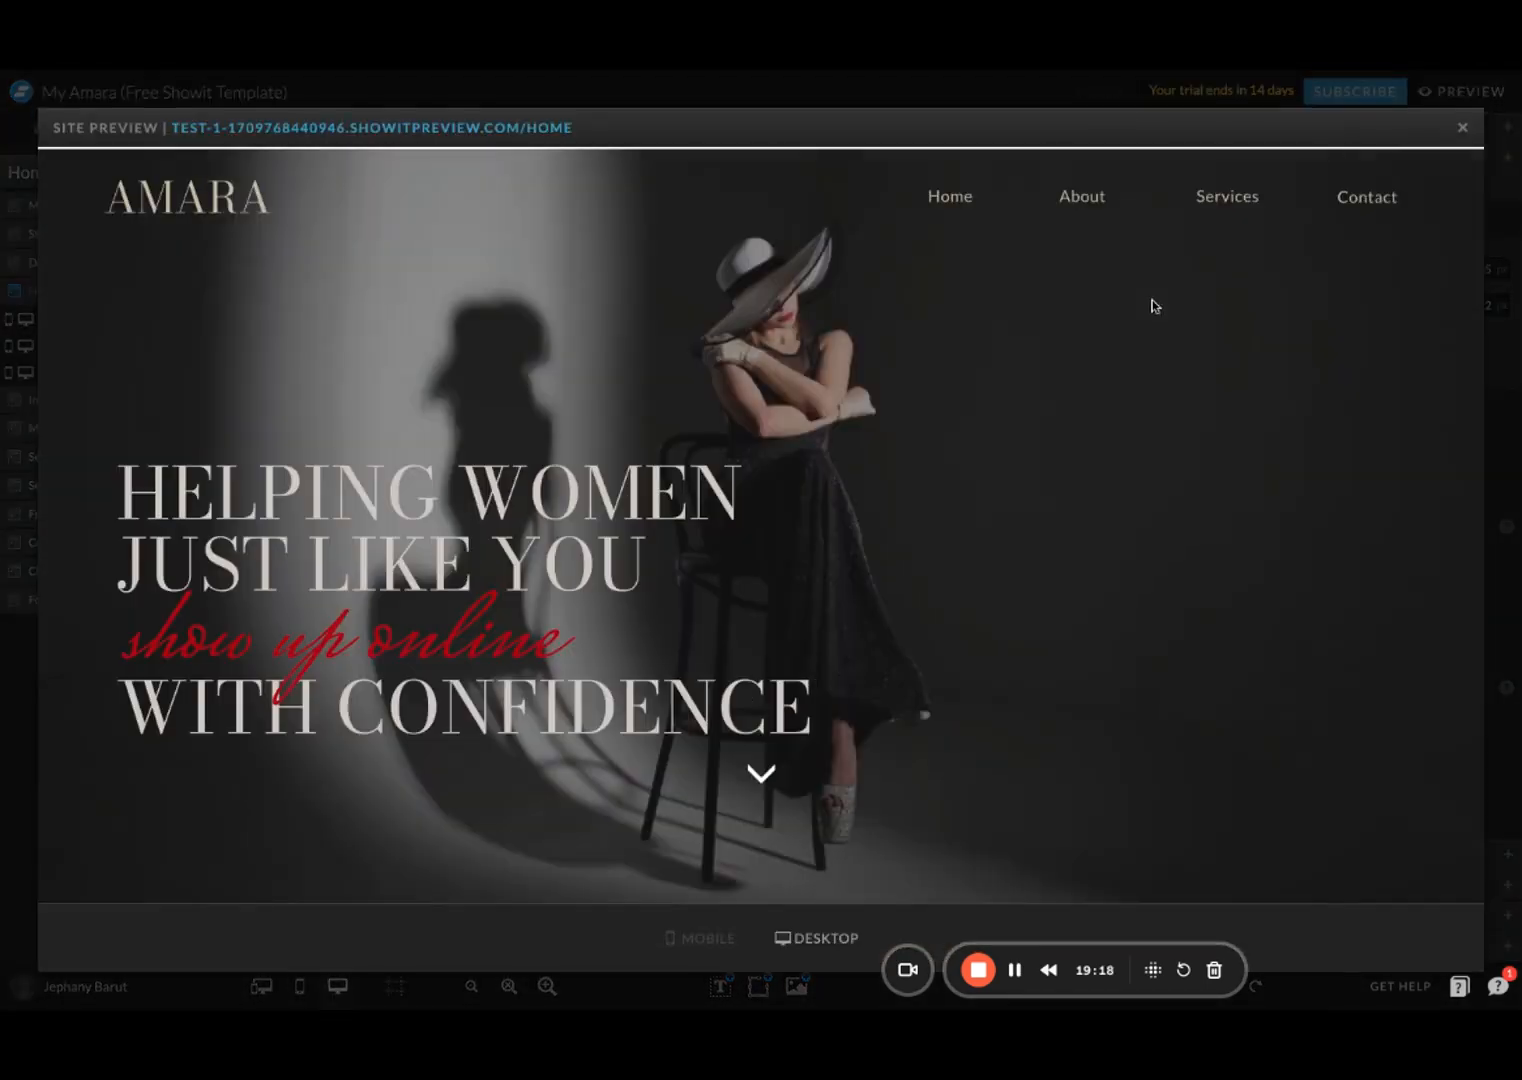
{"action": "scroll", "coordinate": [1151, 305], "scroll_direction": "down", "scroll_amount": 3}
{"action": "scroll", "coordinate": [1151, 305], "scroll_direction": "up", "scroll_amount": 3}
{"action": "scroll", "coordinate": [1151, 305], "scroll_direction": "down", "scroll_amount": 3}
{"action": "scroll", "coordinate": [761, 525], "scroll_direction": "up", "scroll_amount": 3}
{"action": "scroll", "coordinate": [761, 525], "scroll_direction": "down", "scroll_amount": 2}
{"action": "scroll", "coordinate": [761, 525], "scroll_direction": "up", "scroll_amount": 2}
{"action": "left_click", "coordinate": [1462, 128]}
Step: Inspect the Hero Section's canvas type and the locking options of the show up online text and HELPING WOMEN heading
{"action": "left_click", "coordinate": [1450, 566]}
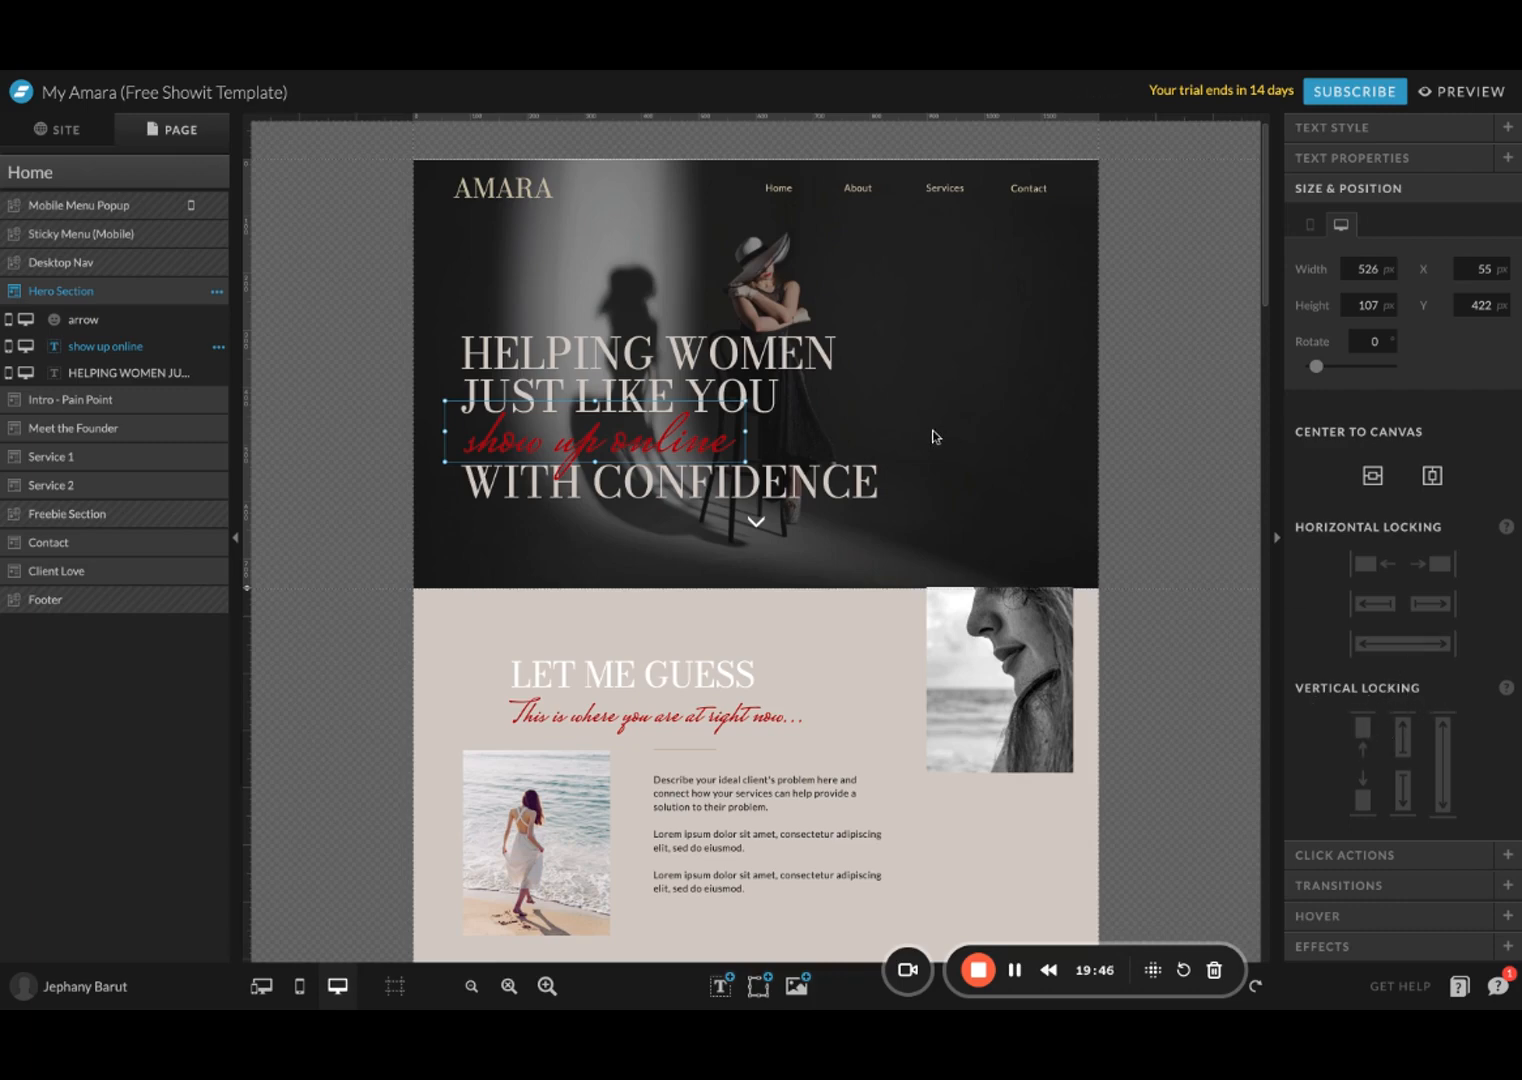
{"action": "left_click", "coordinate": [999, 432]}
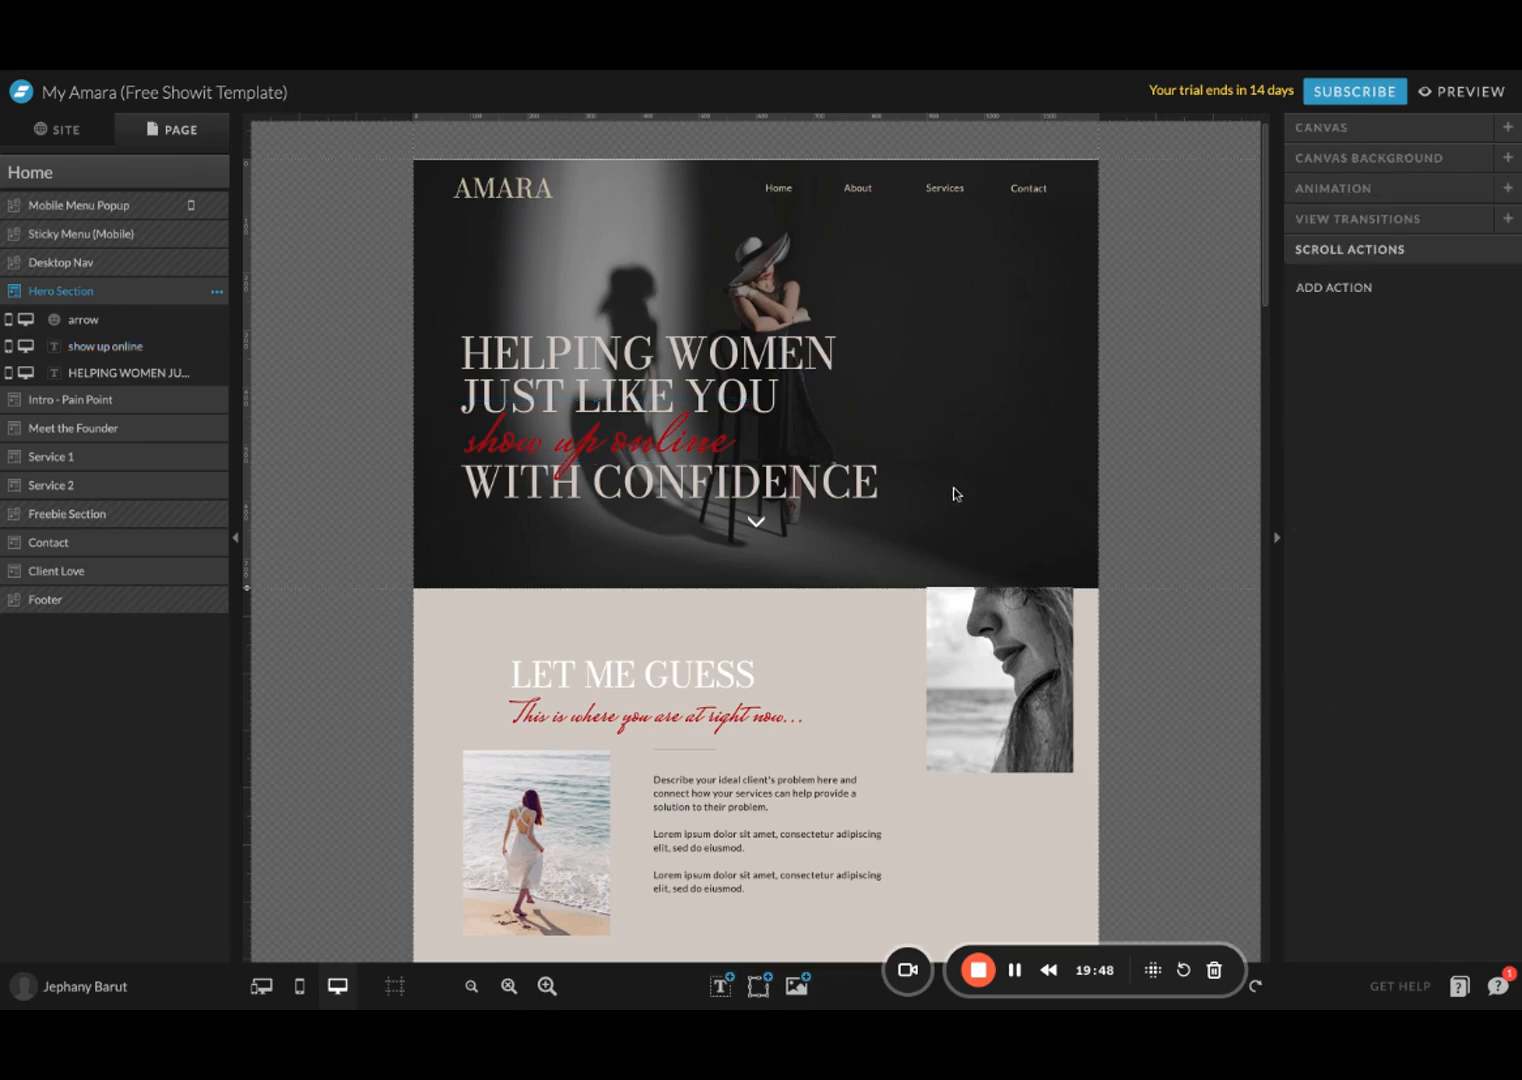
{"action": "left_click", "coordinate": [1330, 128]}
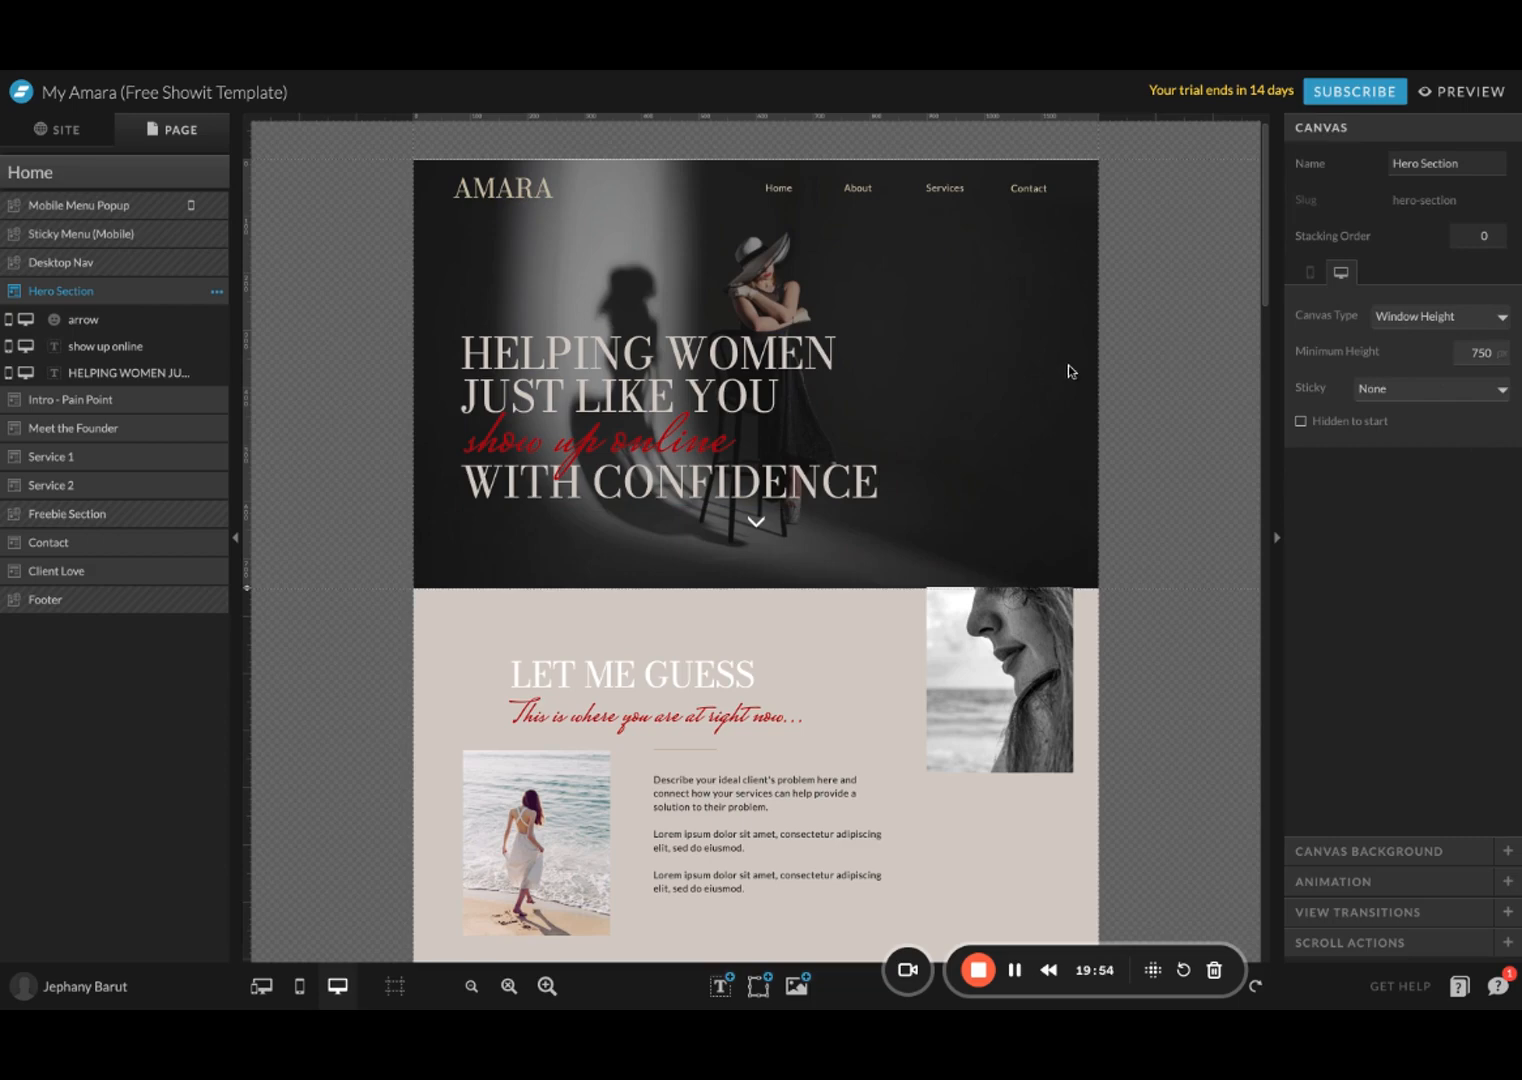
{"action": "left_click", "coordinate": [700, 455]}
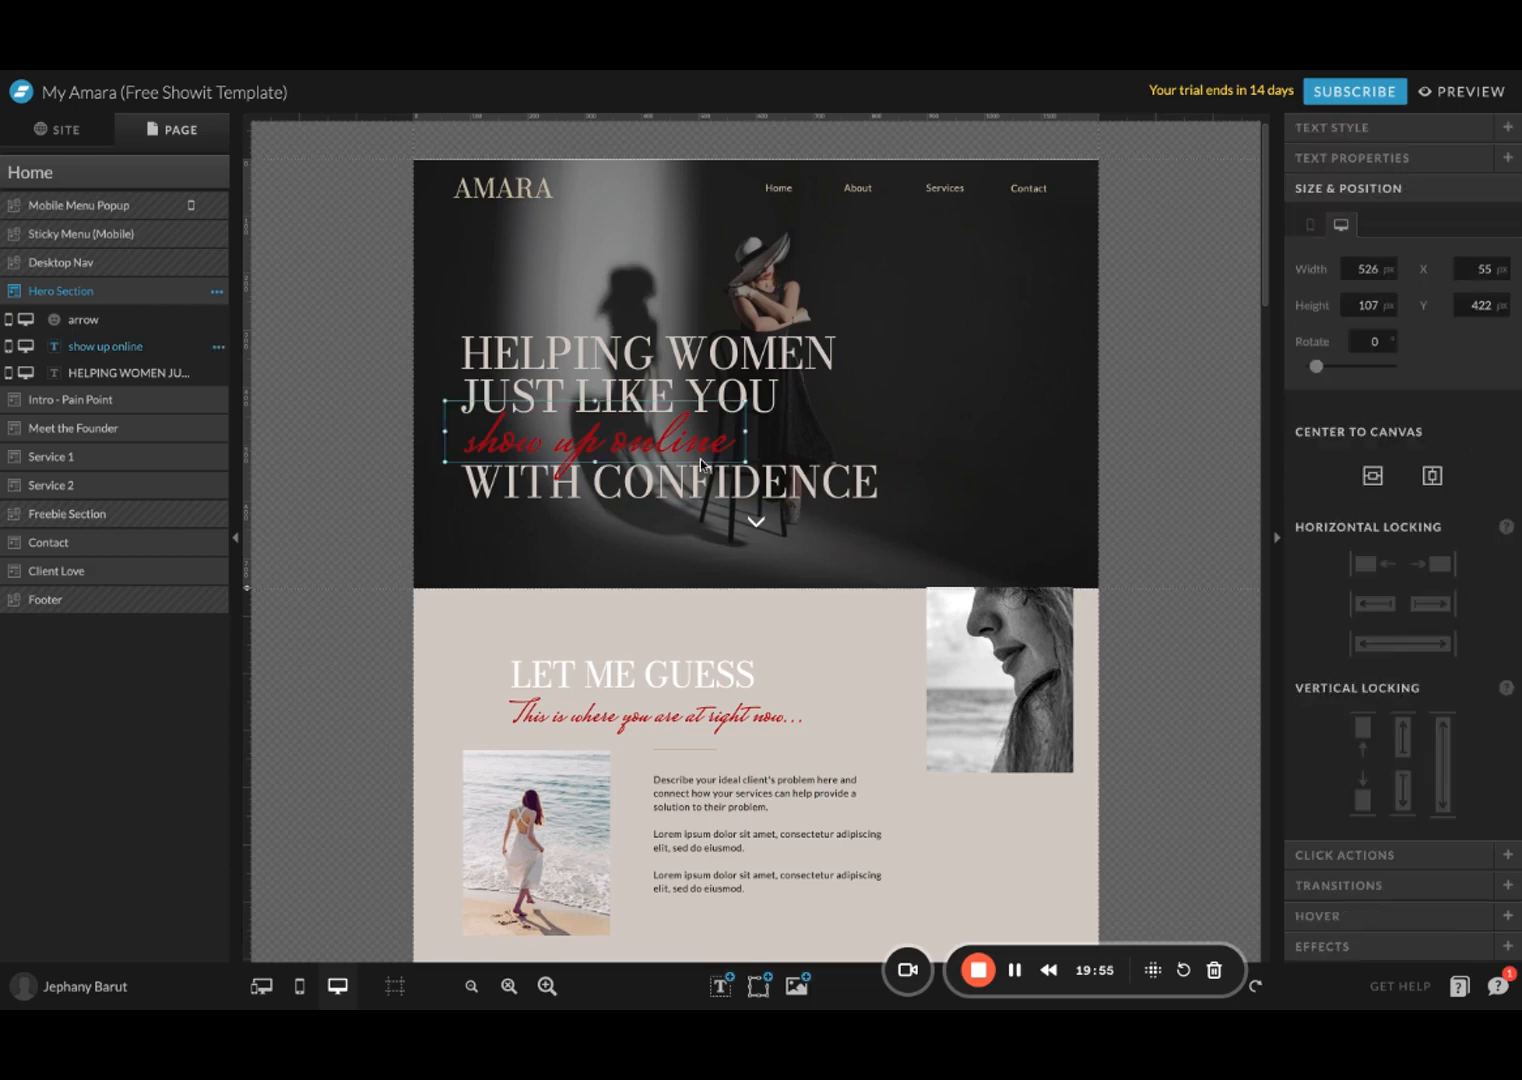
{"action": "left_click", "coordinate": [792, 492]}
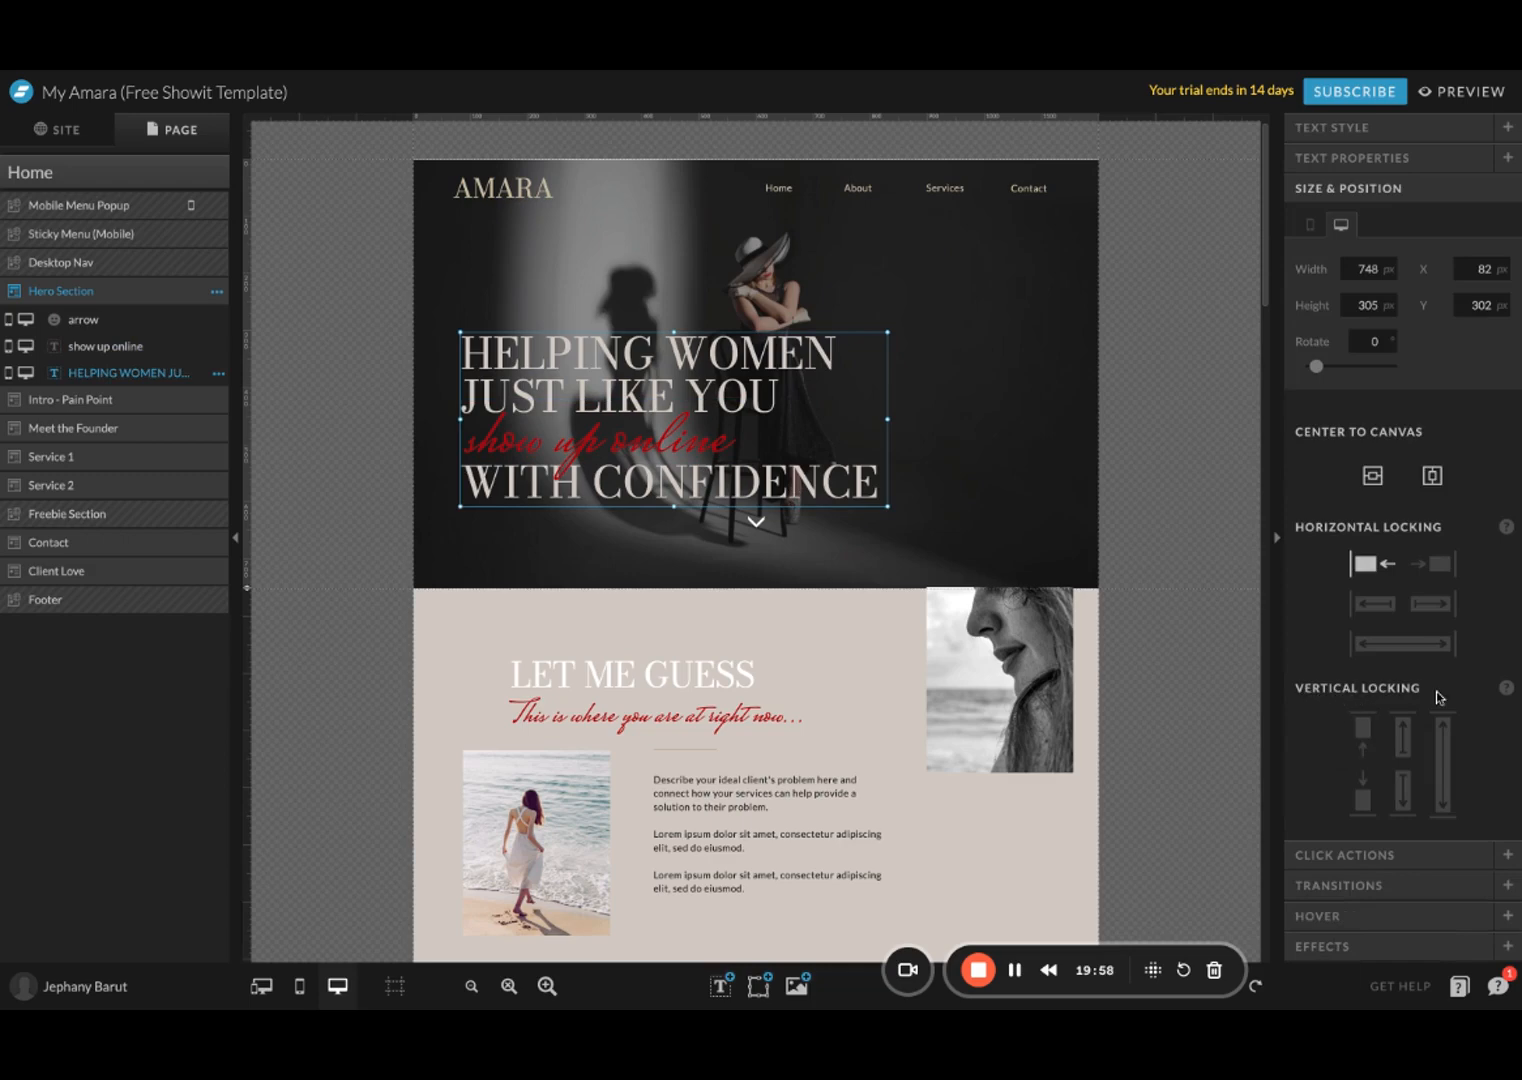
{"action": "left_click", "coordinate": [1445, 722]}
Step: Undo the locking, alignment, width and left-shift changes to the Hero Section's heading and show up online text
{"action": "left_click", "coordinate": [1048, 530]}
{"action": "key", "text": "ctrl+z"}
{"action": "key", "text": "ctrl+z"}
{"action": "key", "text": "ctrl+z"}
{"action": "key", "text": "ctrl+z"}
{"action": "key", "text": "ctrl+z"}
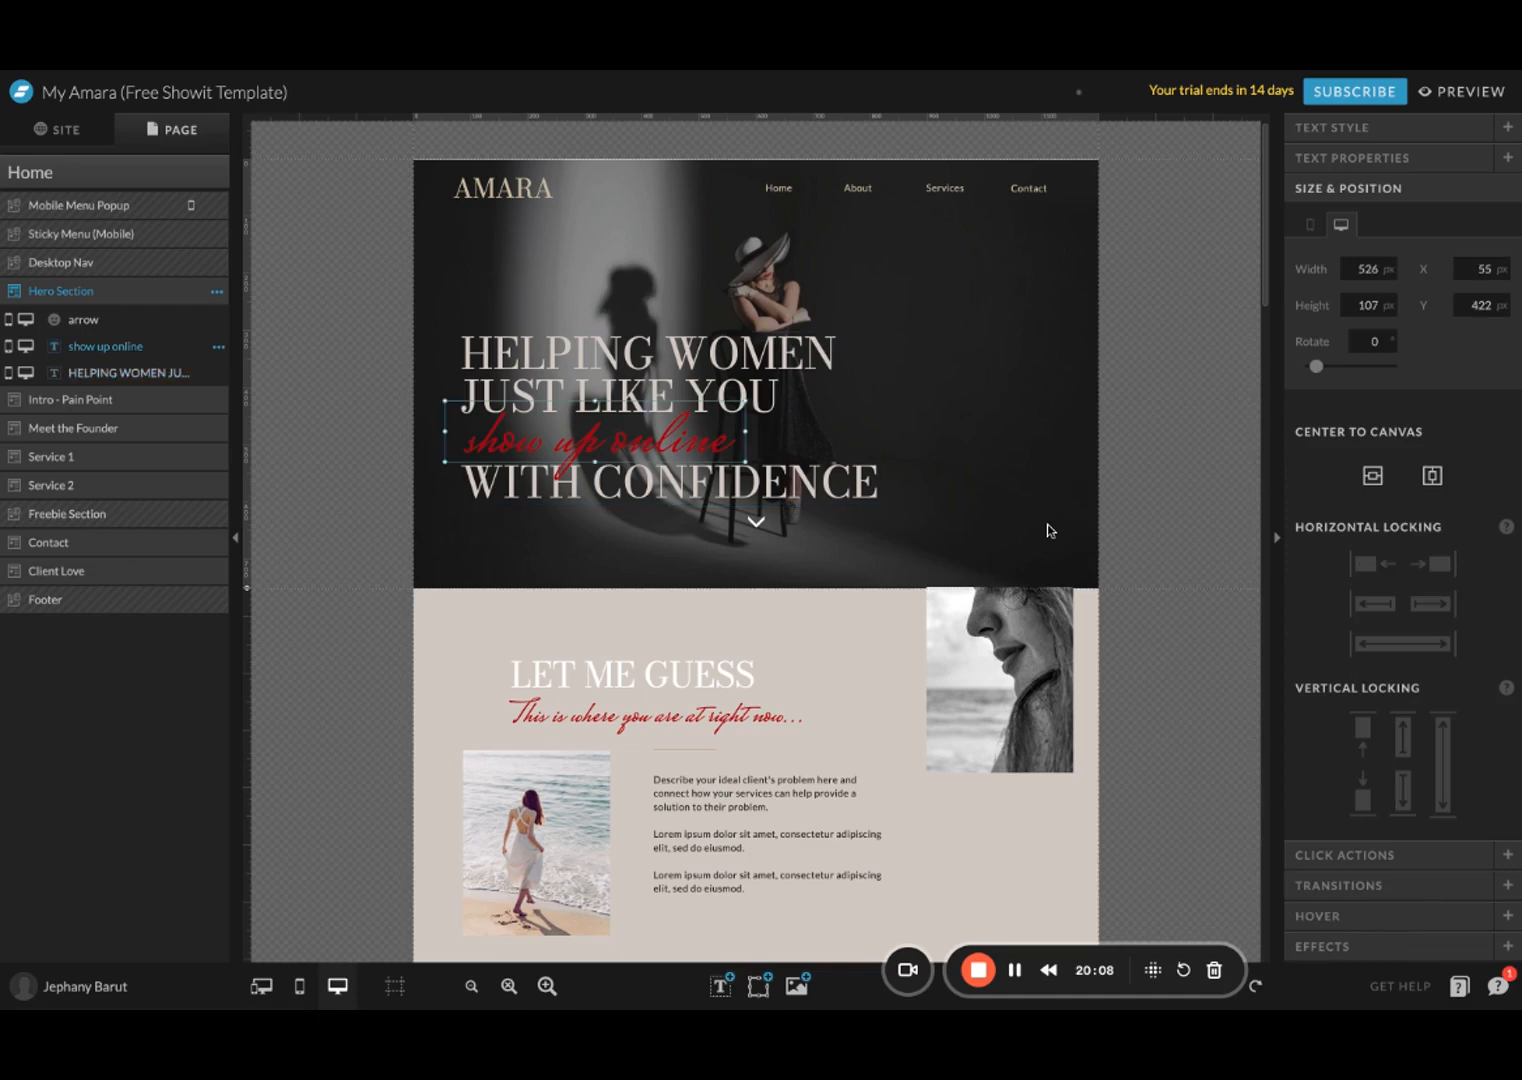
{"action": "key", "text": "ctrl+z"}
{"action": "key", "text": "ctrl+z"}
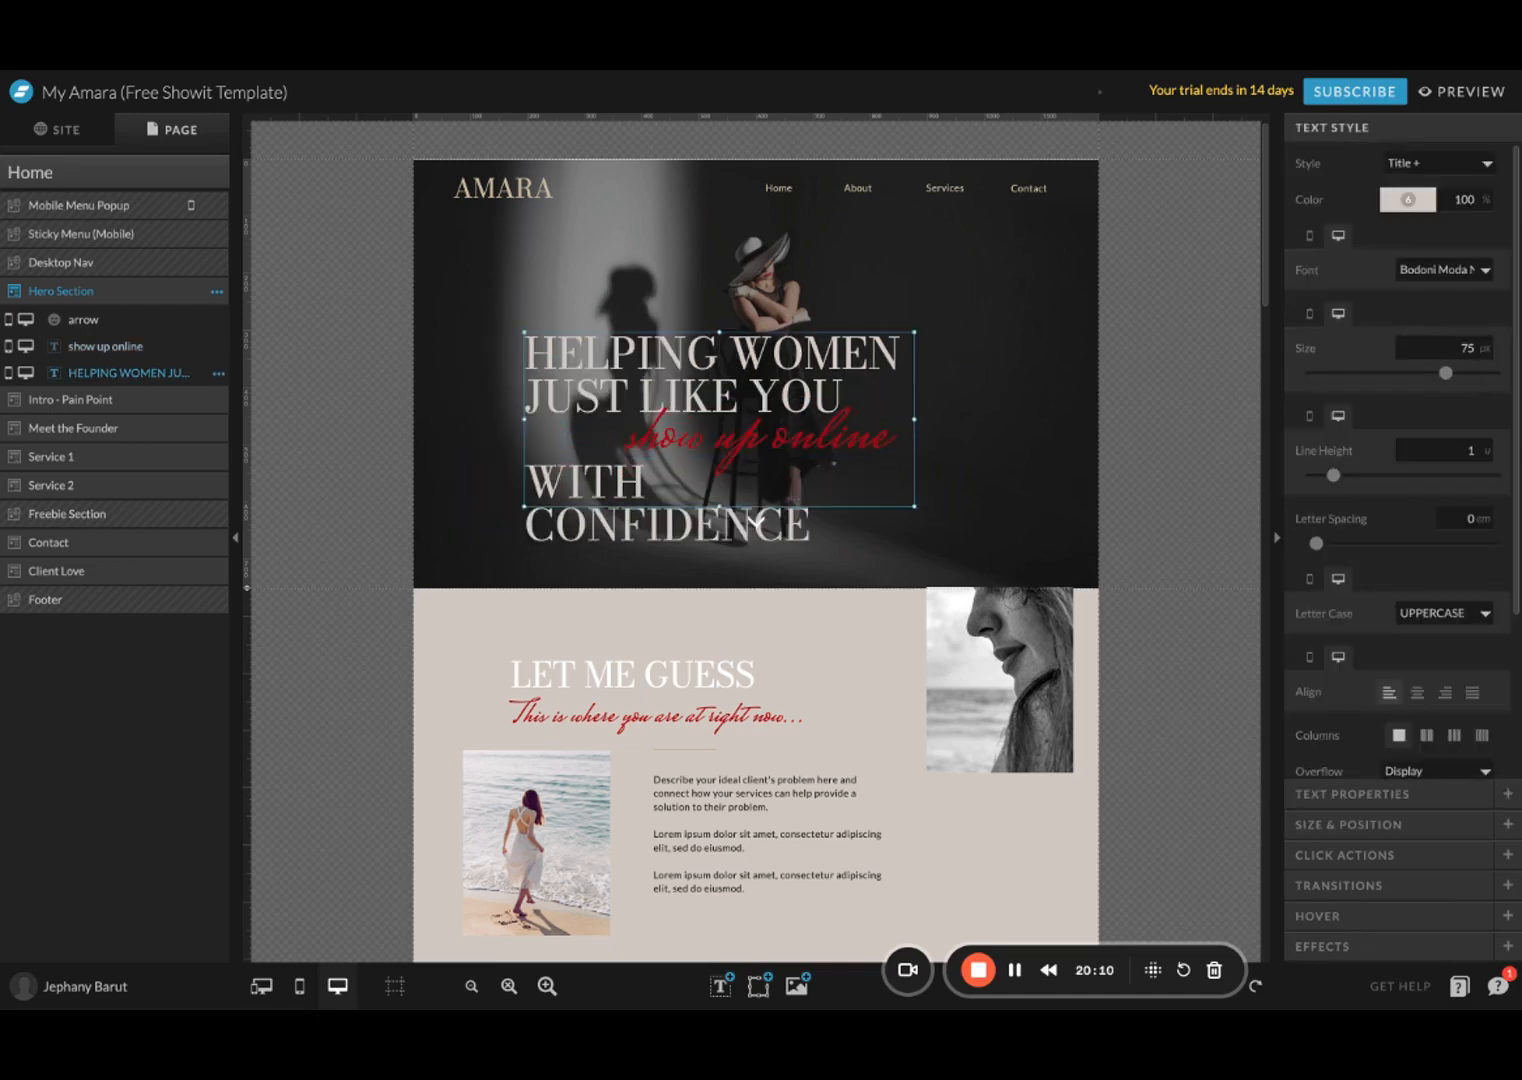
{"action": "key", "text": "ctrl+z"}
{"action": "left_click", "coordinate": [1179, 508]}
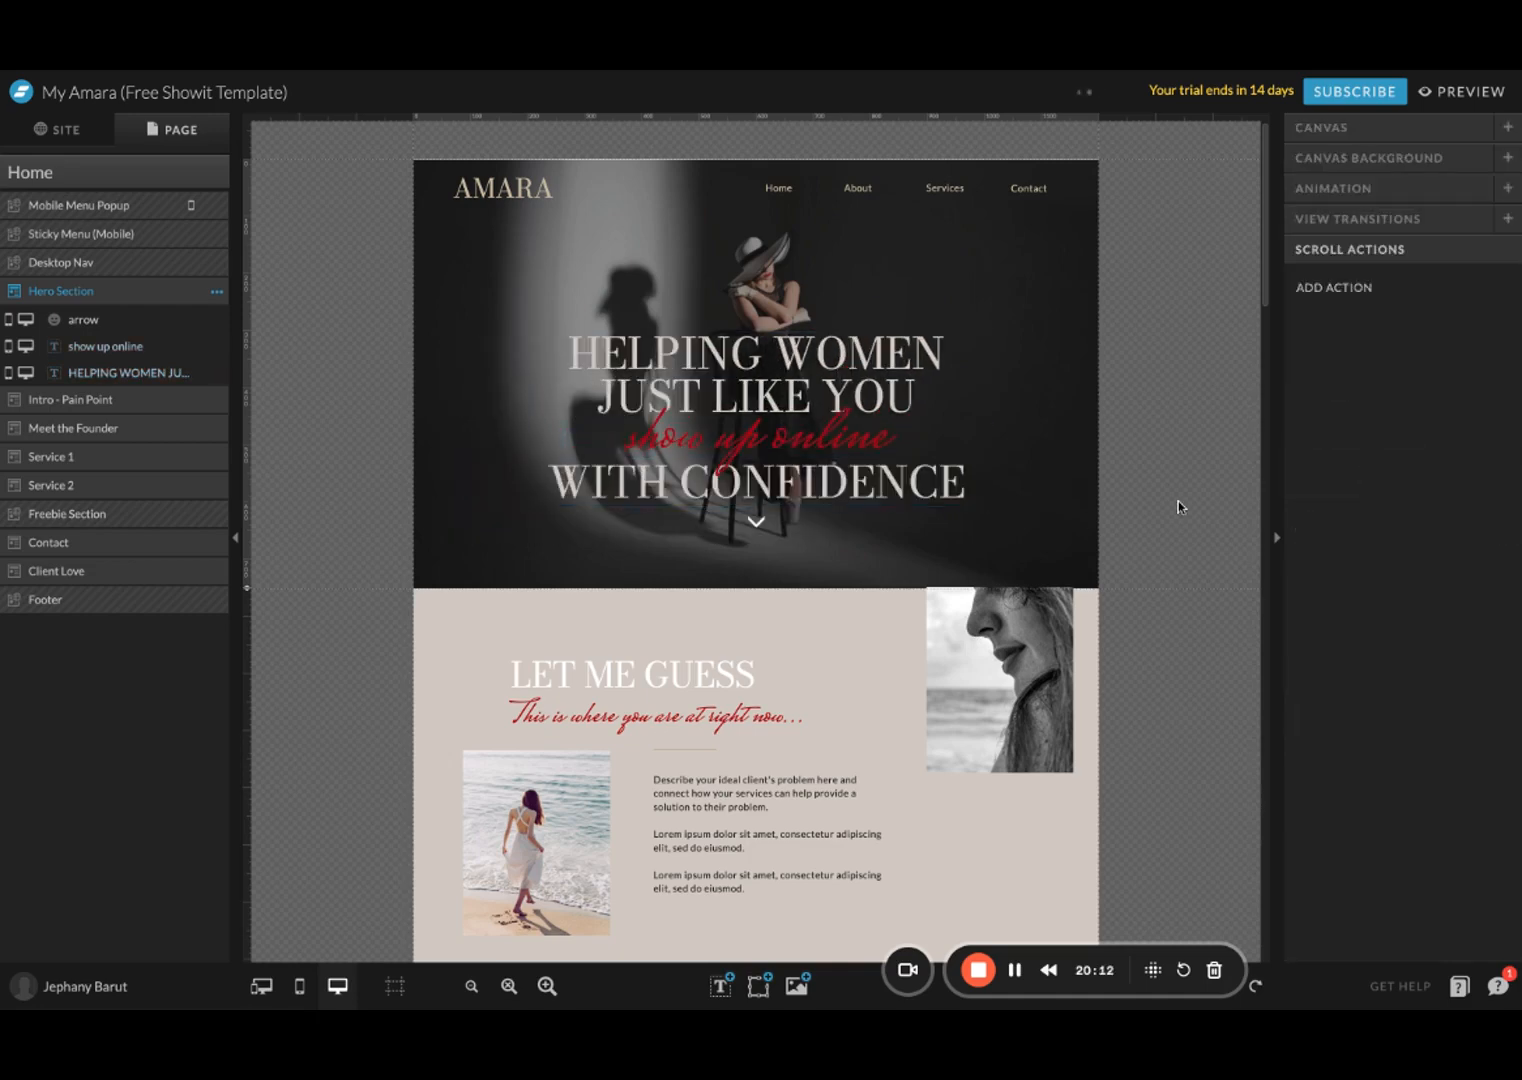
Step: Inspect the size, position and horizontal locking settings of the right and left images in the Intro - Pain Point section
{"action": "scroll", "coordinate": [1179, 508], "scroll_direction": "down", "scroll_amount": 3}
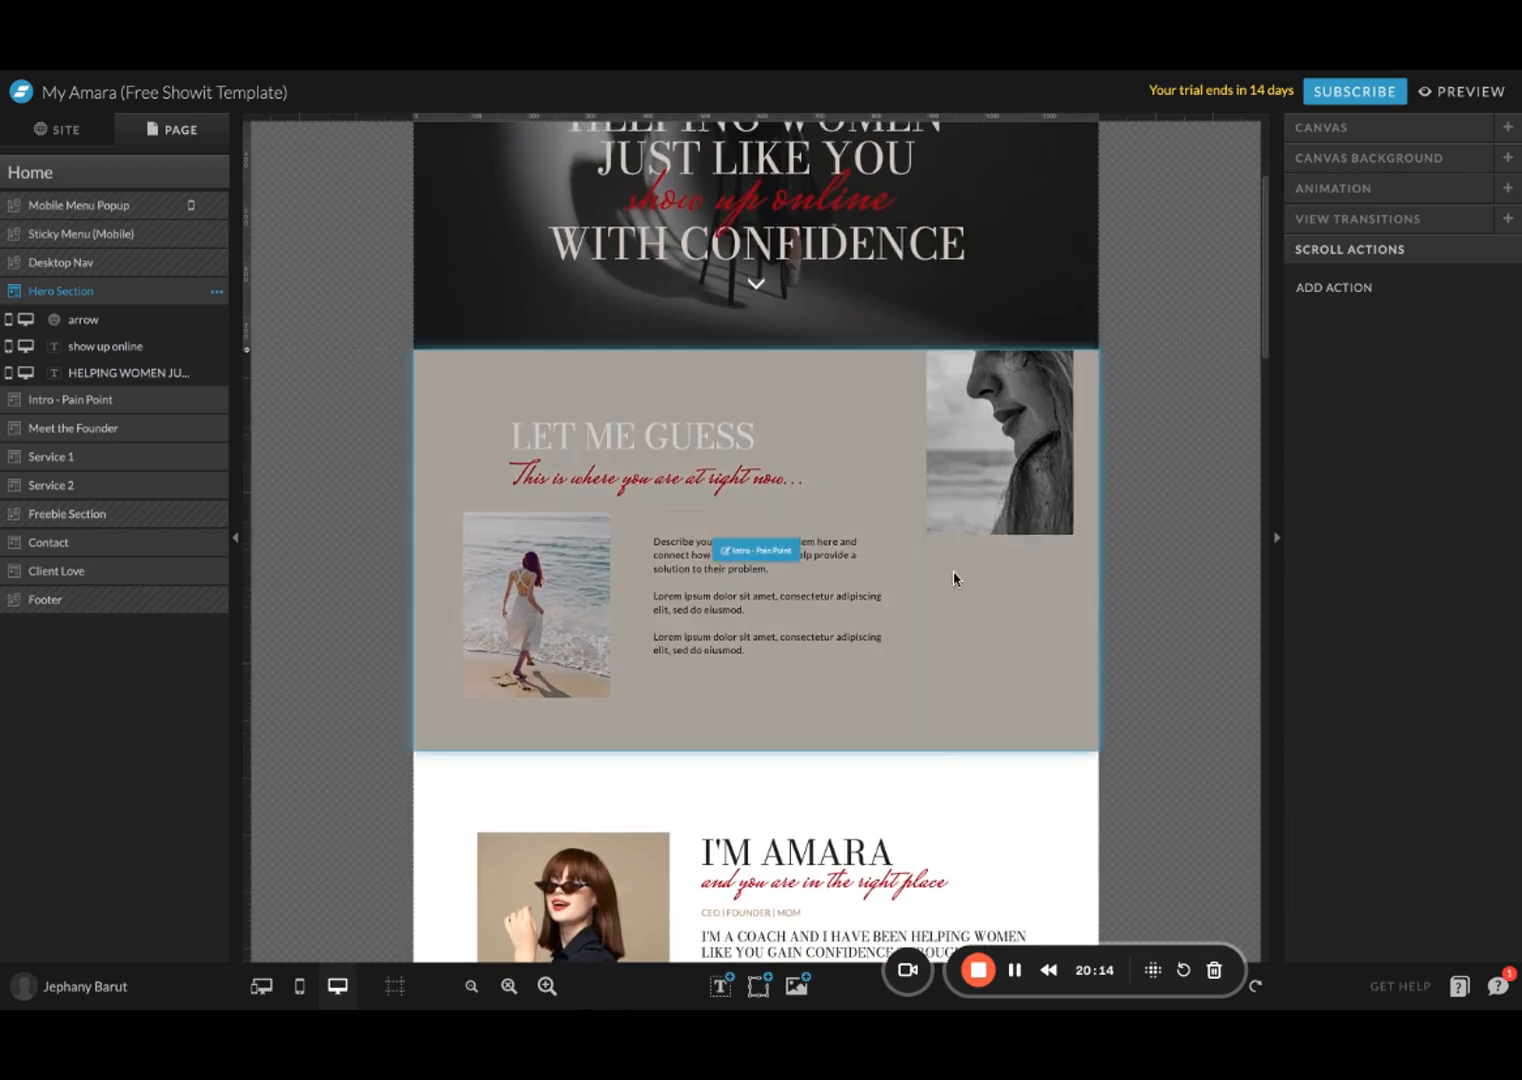
{"action": "scroll", "coordinate": [997, 608], "scroll_direction": "down", "scroll_amount": 2}
{"action": "left_click", "coordinate": [920, 481]}
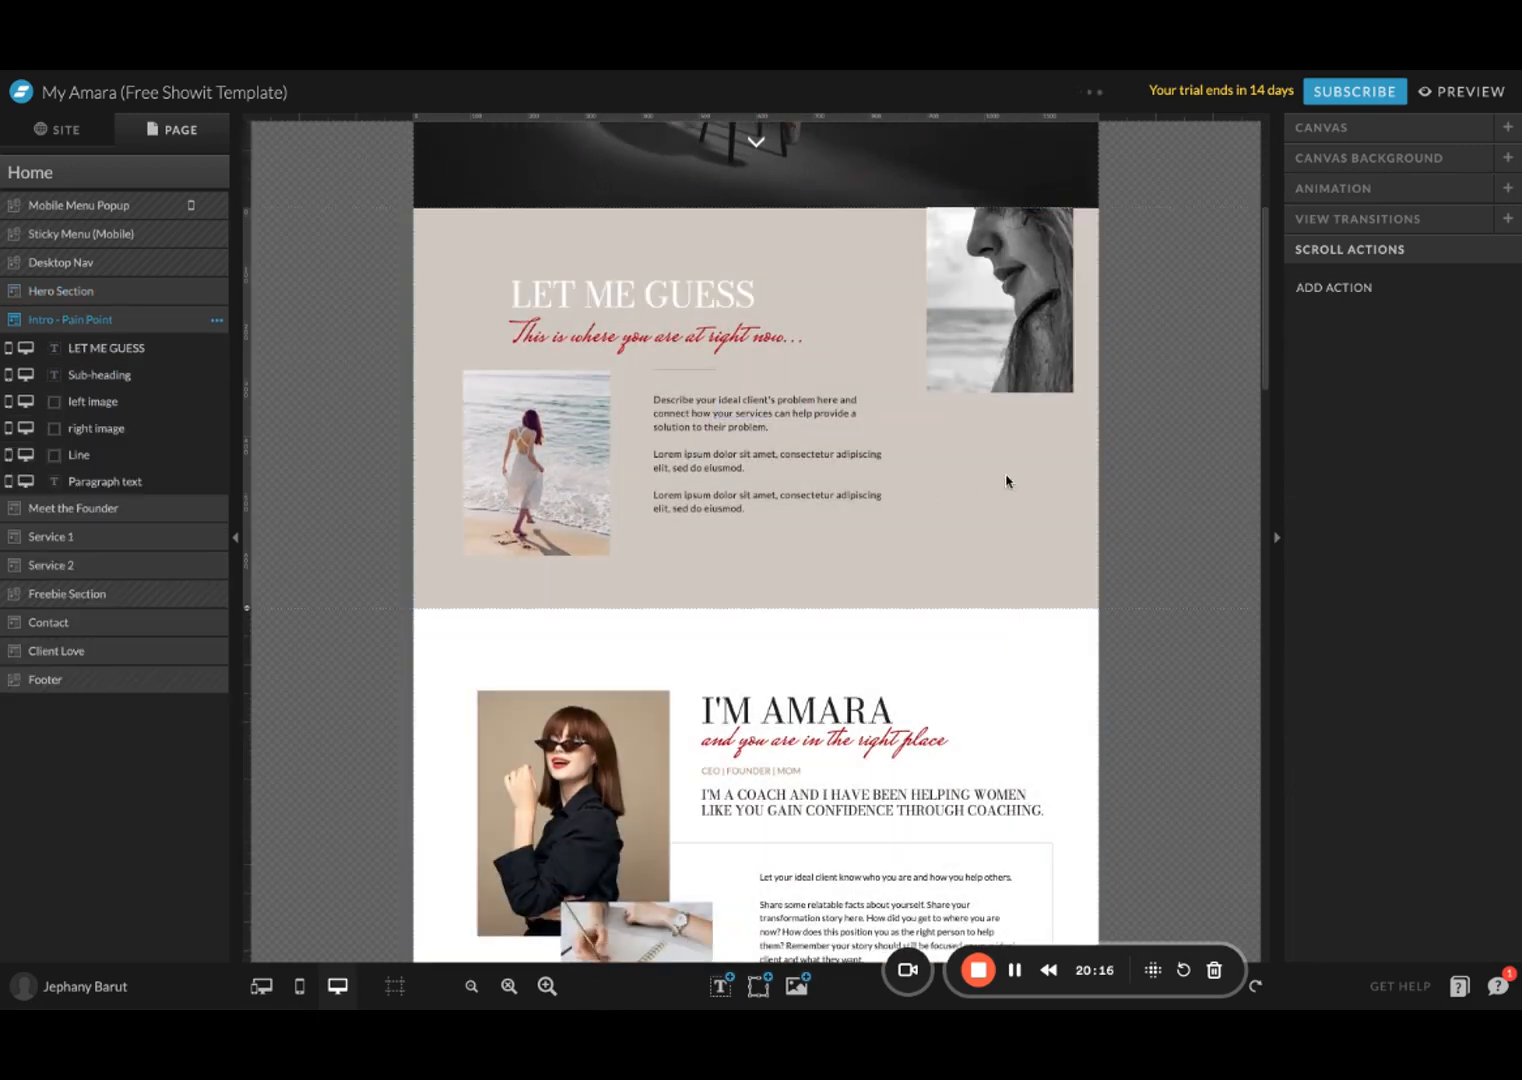
{"action": "left_click", "coordinate": [1021, 340]}
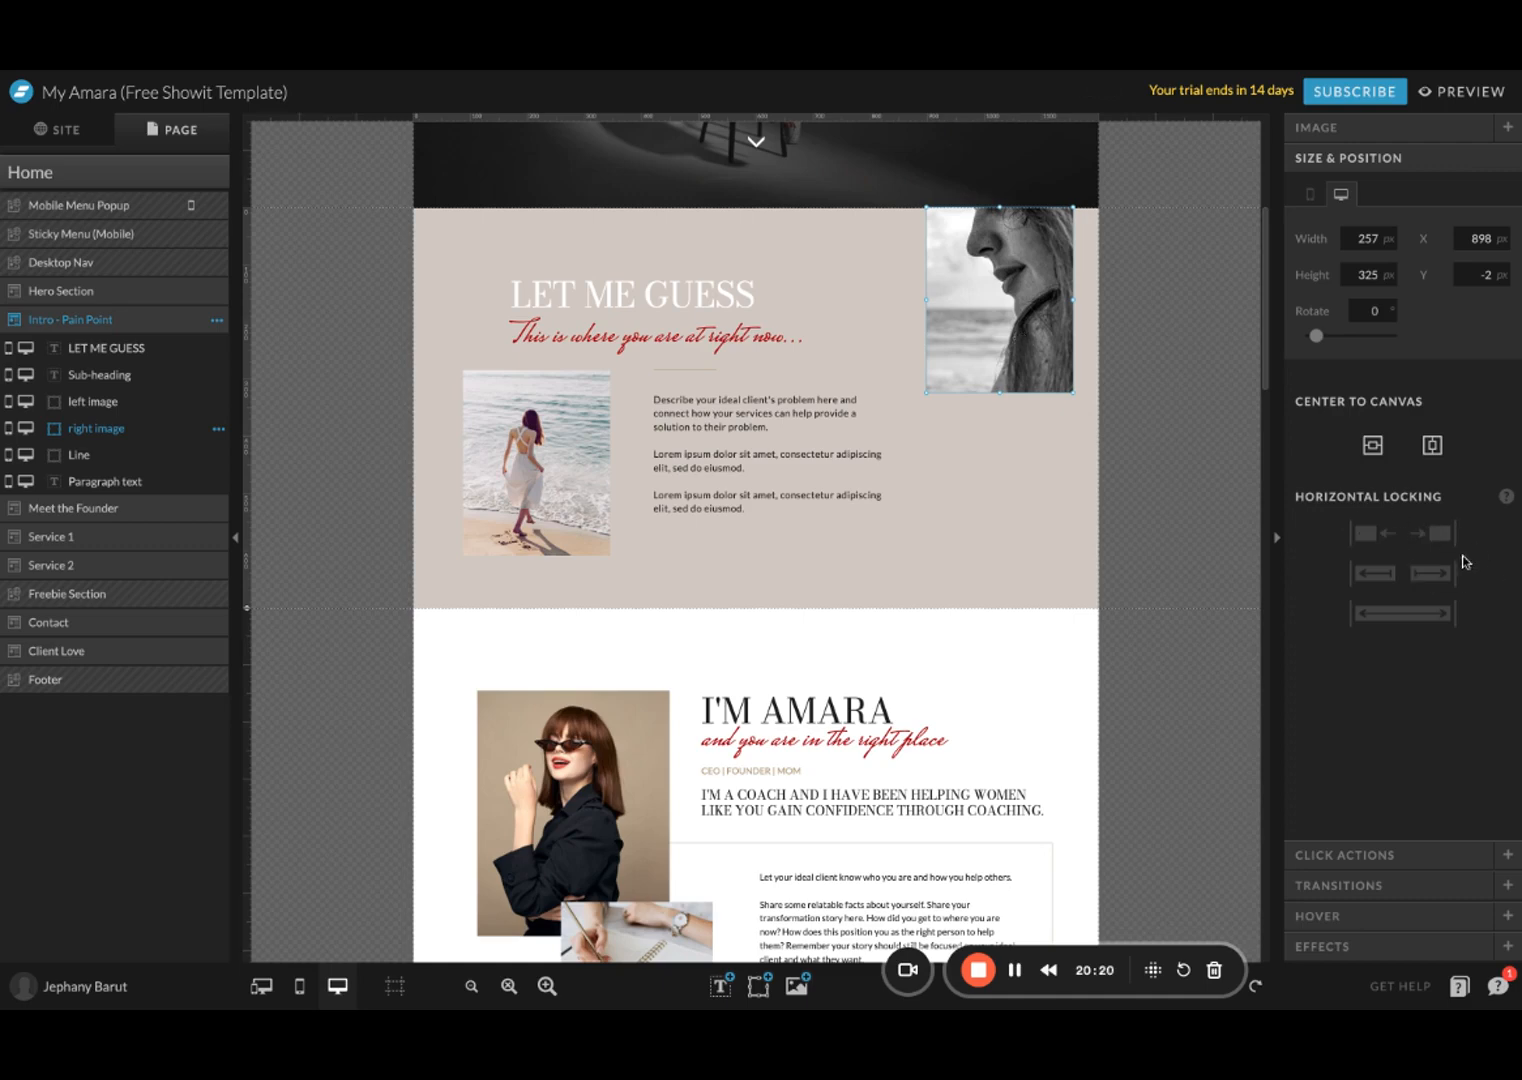
{"action": "left_click", "coordinate": [1032, 518]}
{"action": "left_click", "coordinate": [518, 452]}
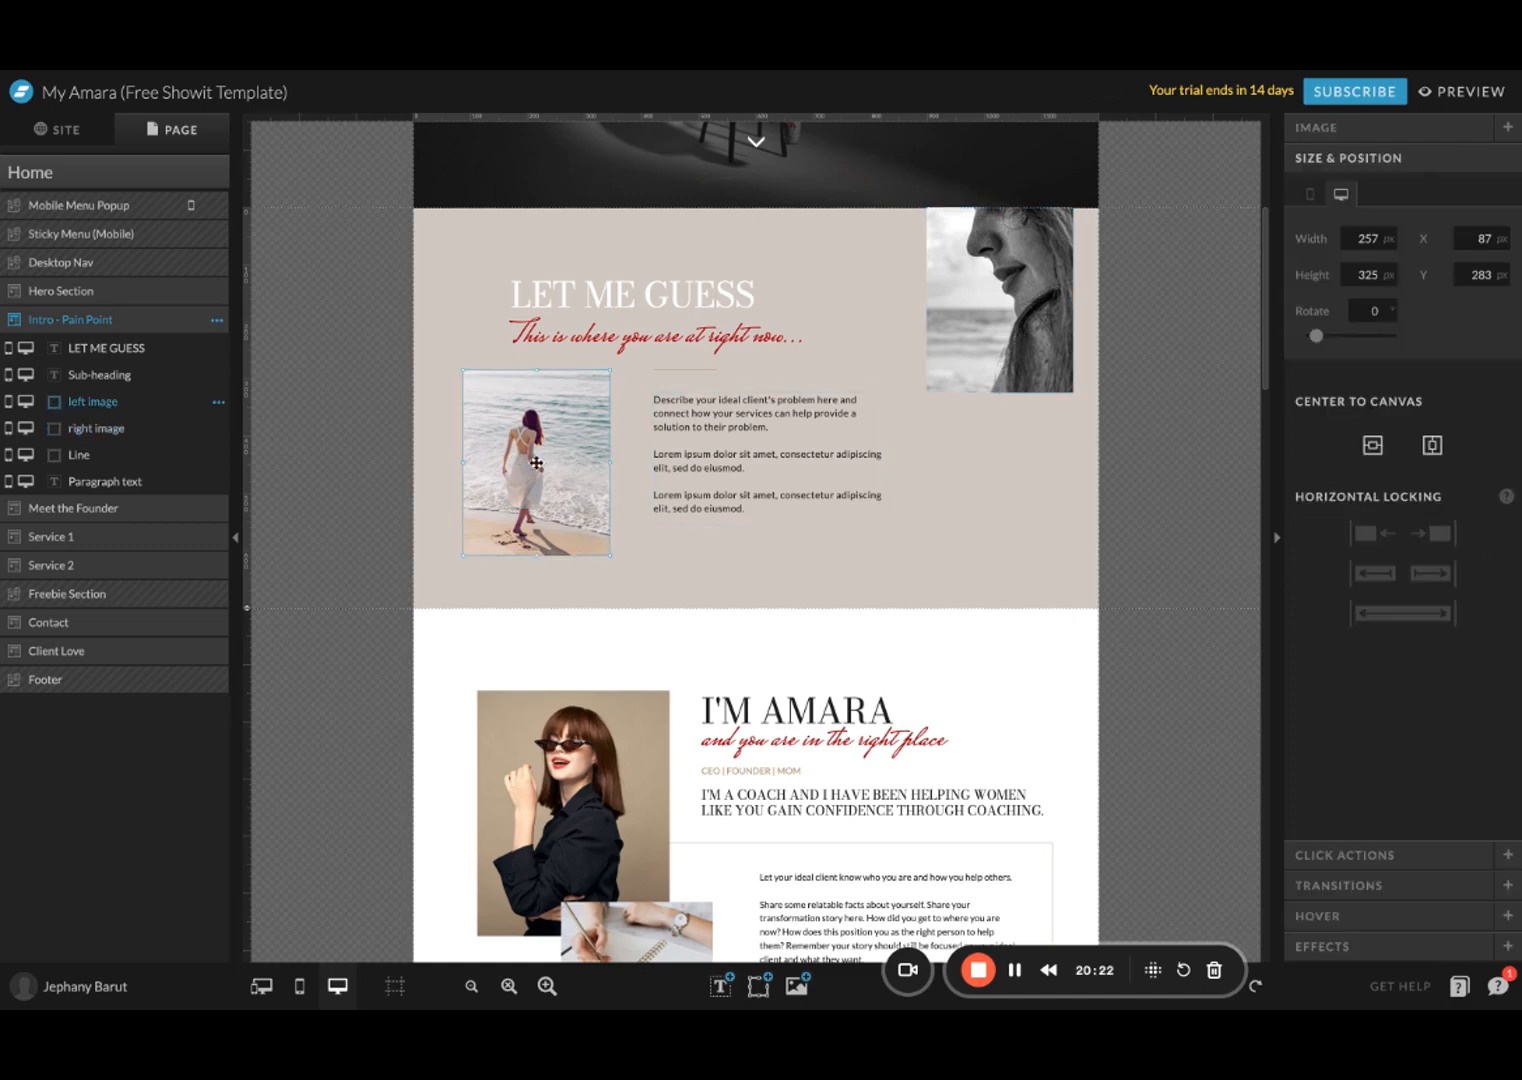
Step: Place the left image in the Intro - Pain Point canvas's bottom-left corner, enlarge it to about 309 × 372 px and lock it left
{"action": "left_click_drag", "start_coordinate": [542, 463], "coordinate": [492, 515]}
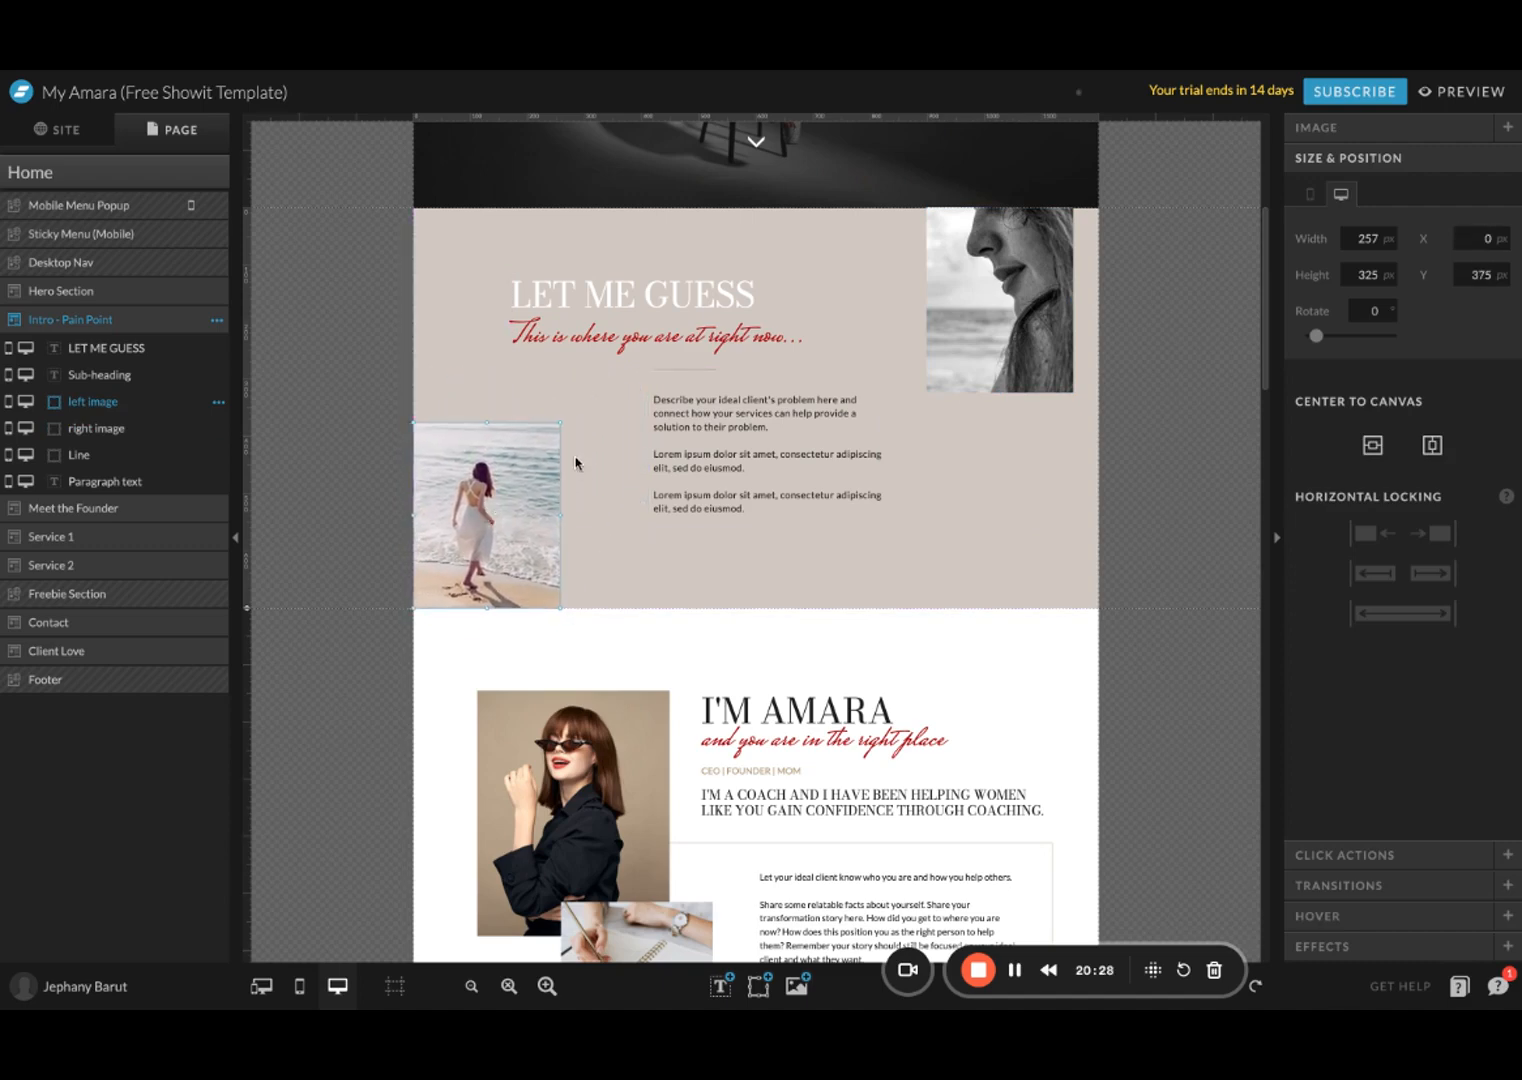
{"action": "left_click_drag", "start_coordinate": [562, 424], "coordinate": [590, 396]}
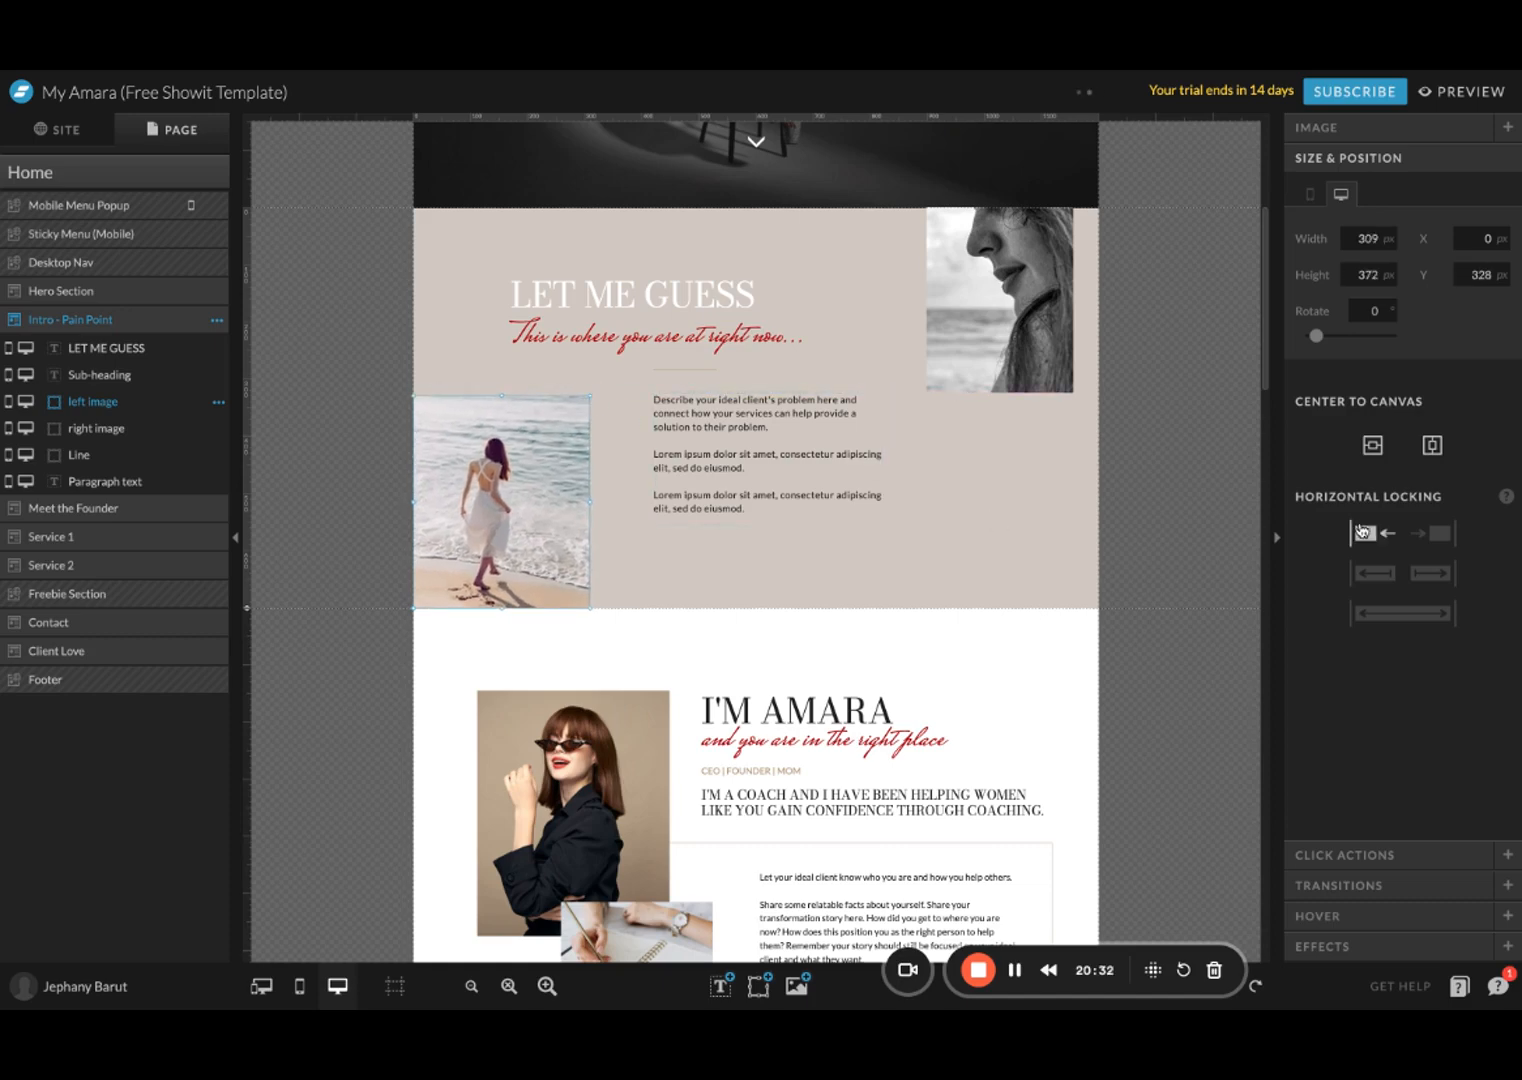
{"action": "left_click", "coordinate": [1365, 538]}
Step: Check the left-locked beach image of the LET ME GUESS section in the site preview
{"action": "left_click", "coordinate": [1477, 93]}
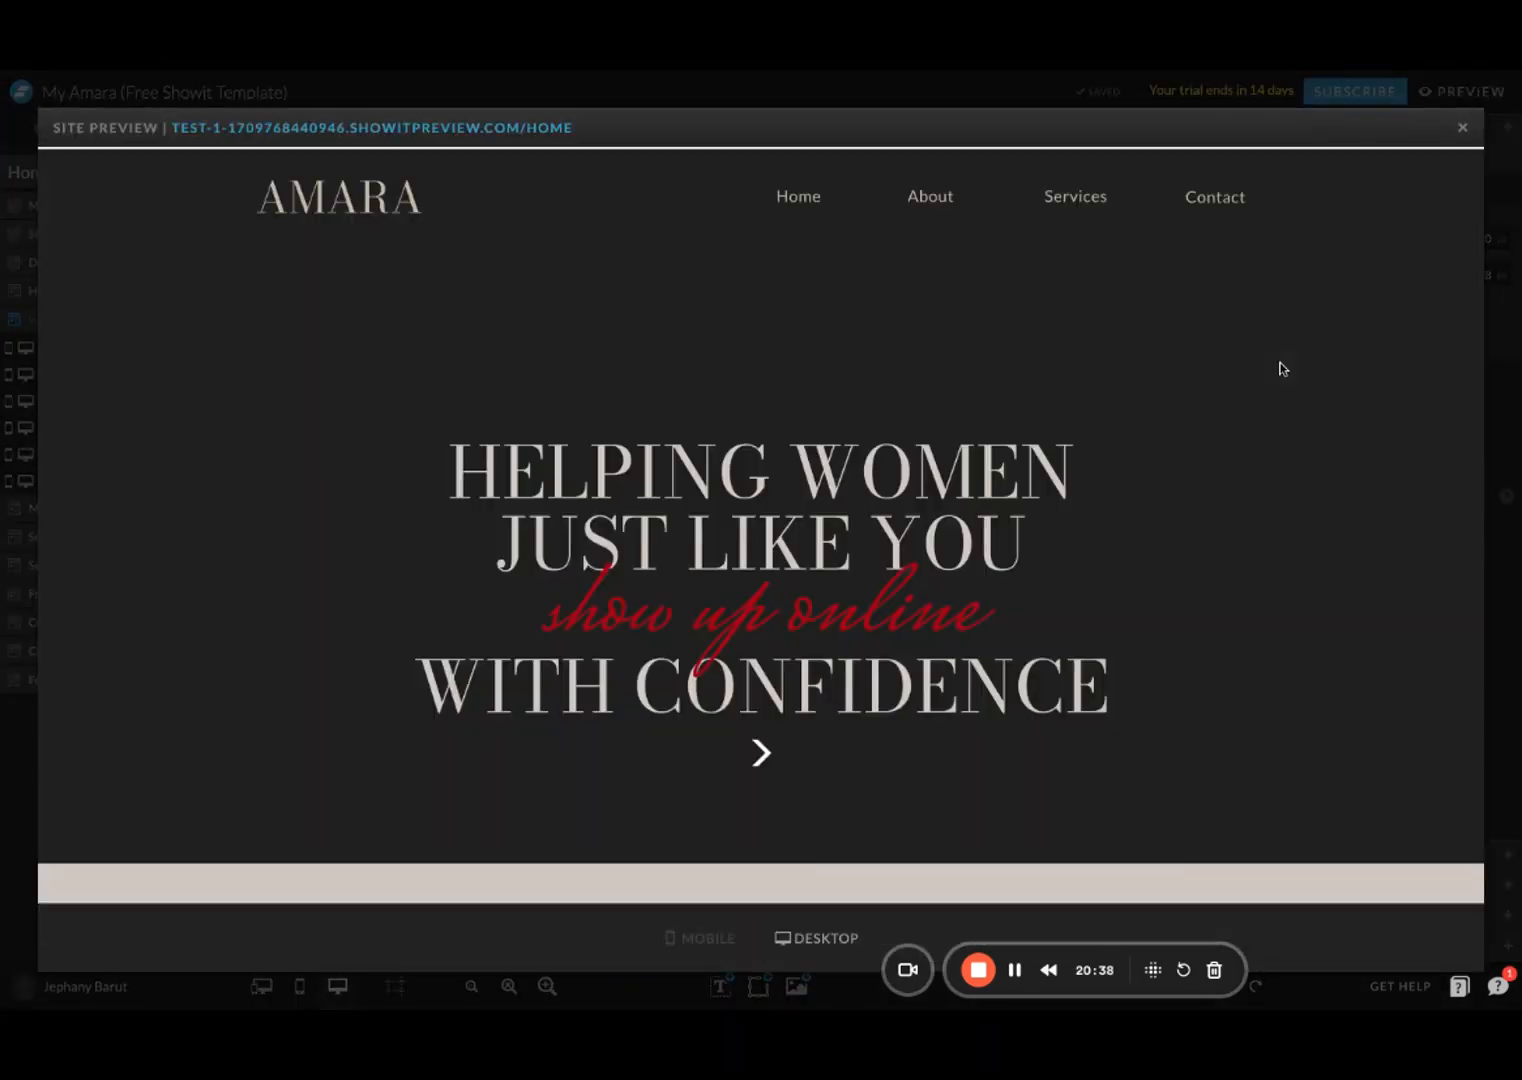
{"action": "scroll", "coordinate": [1281, 367], "scroll_direction": "down", "scroll_amount": 6}
{"action": "scroll", "coordinate": [761, 525], "scroll_direction": "up", "scroll_amount": 2}
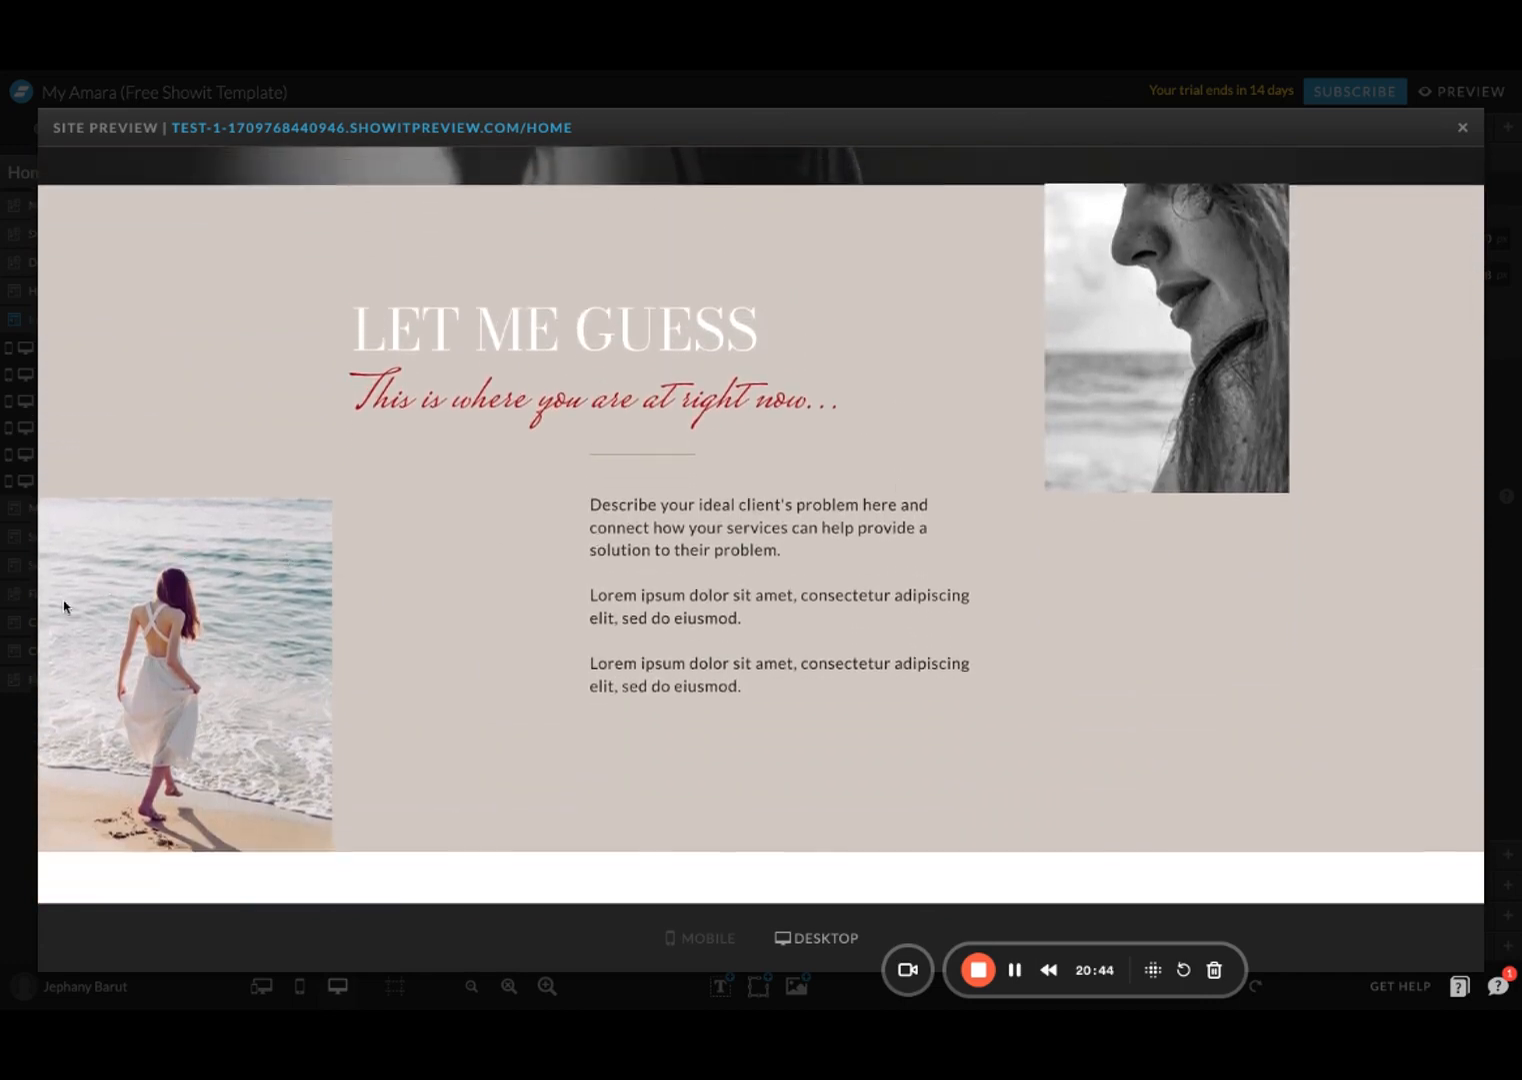
{"action": "left_click", "coordinate": [1463, 129]}
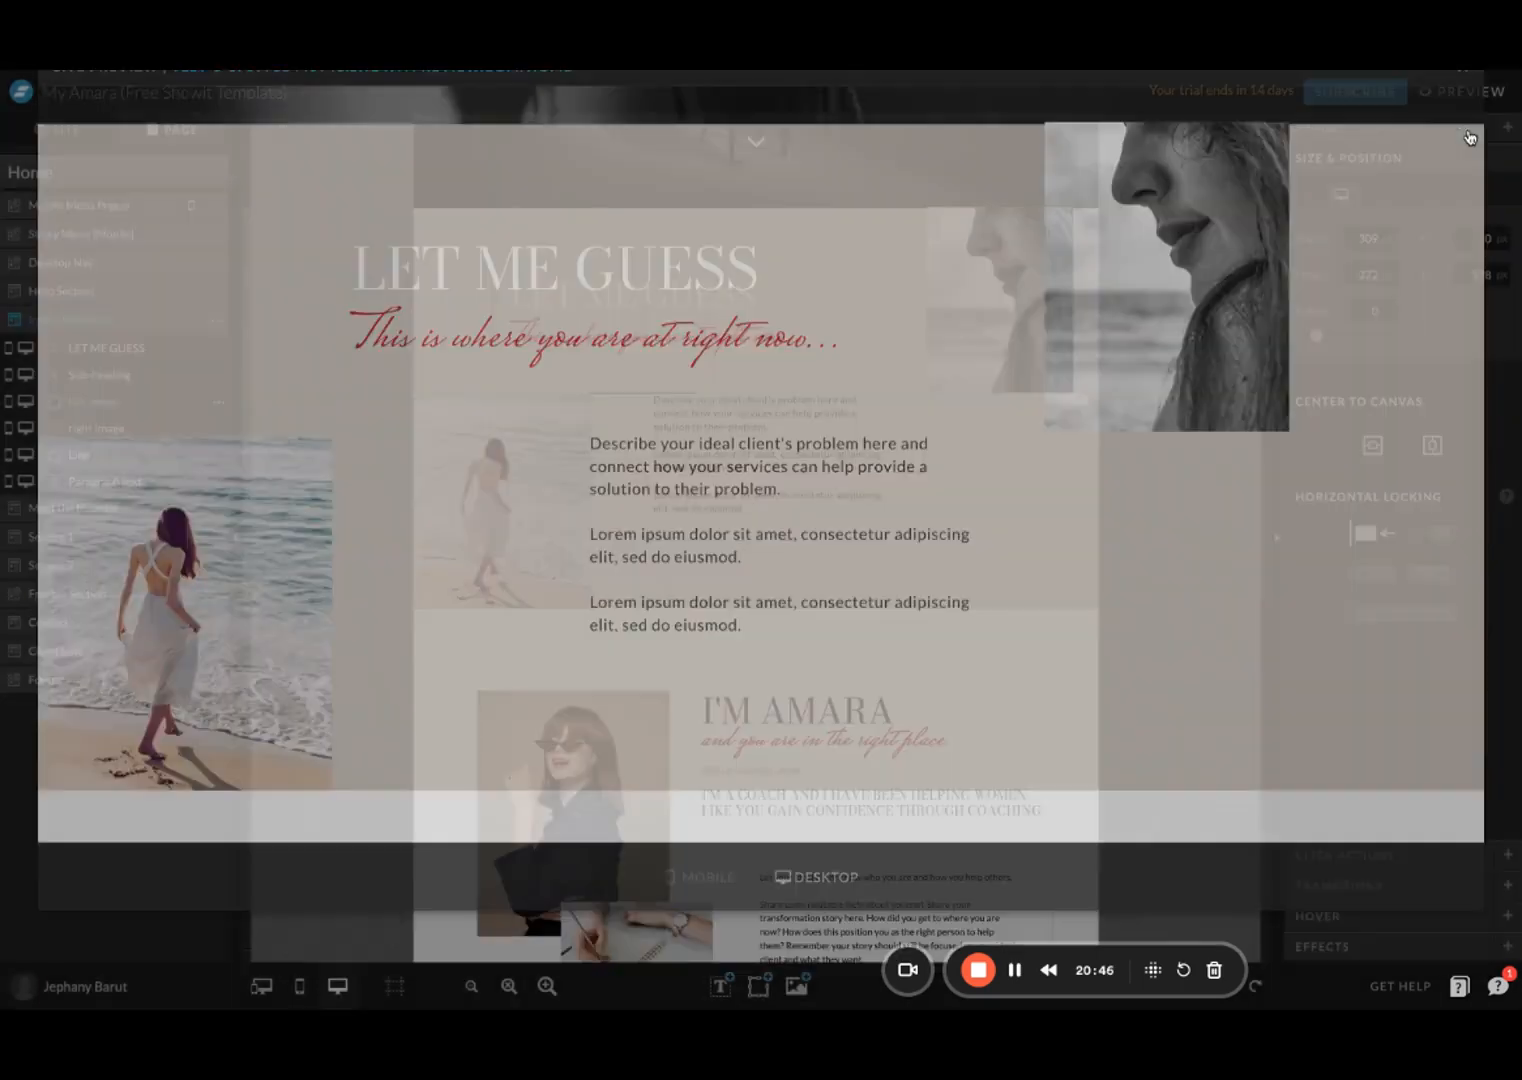
Step: Lock the right image to the right side and move it to the canvas's top-right corner at X 943, Y 0
{"action": "left_click", "coordinate": [1440, 532]}
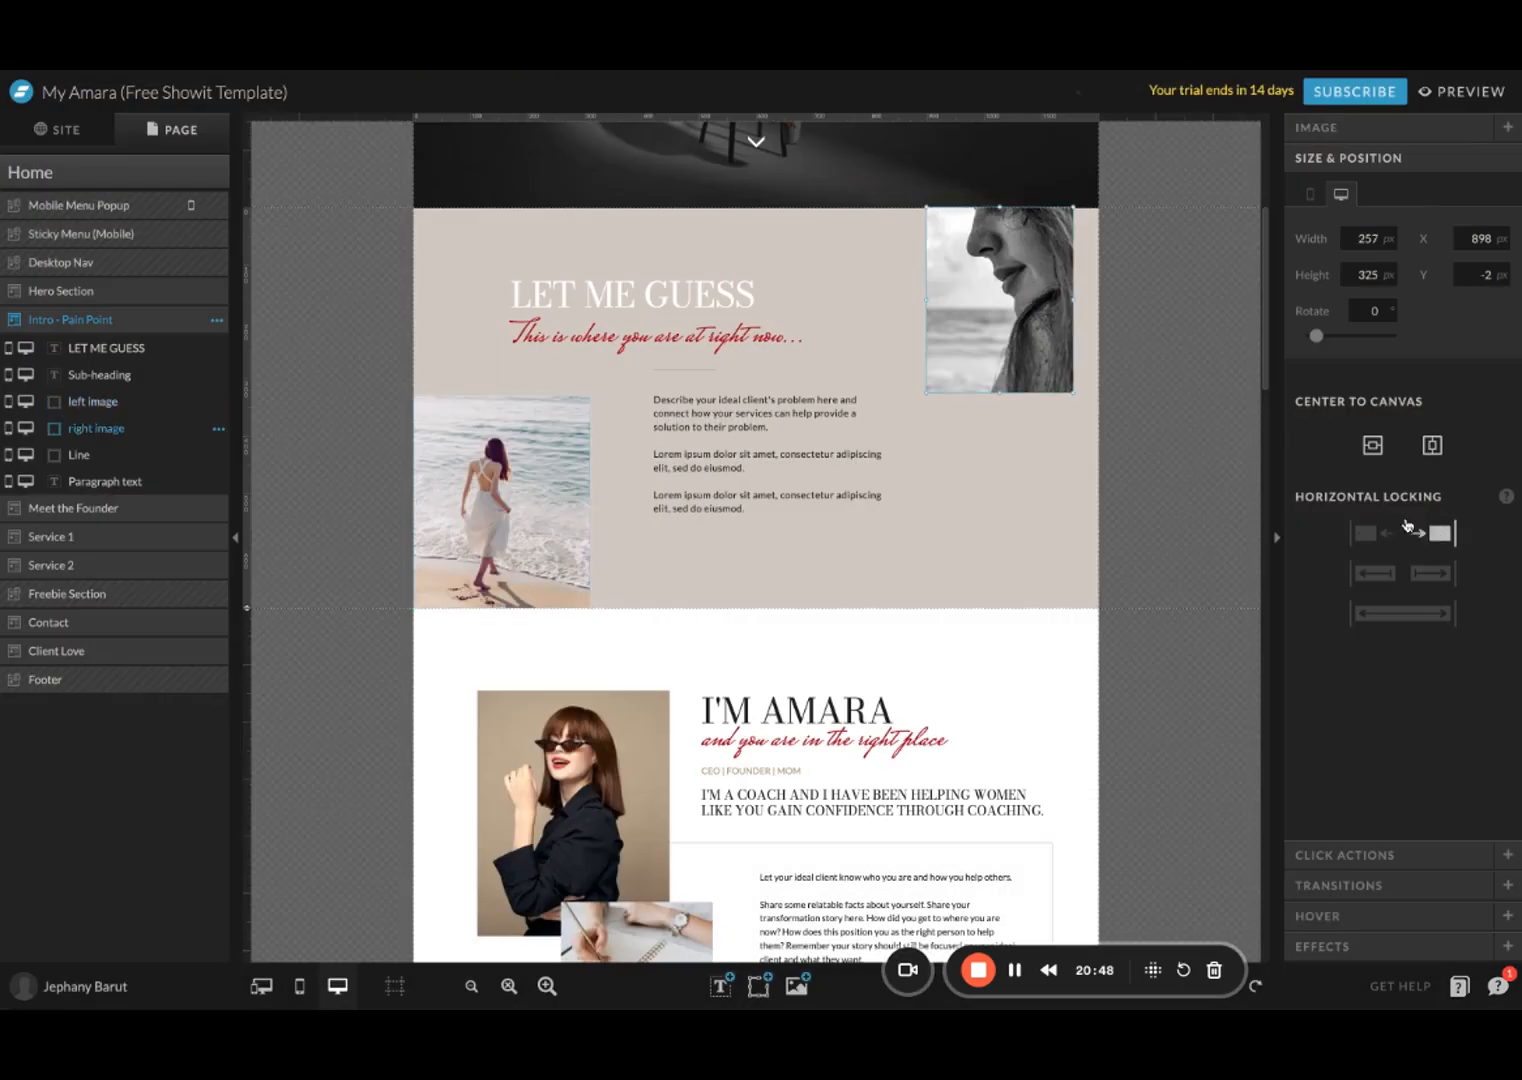
{"action": "left_click_drag", "start_coordinate": [1038, 340], "coordinate": [1068, 340]}
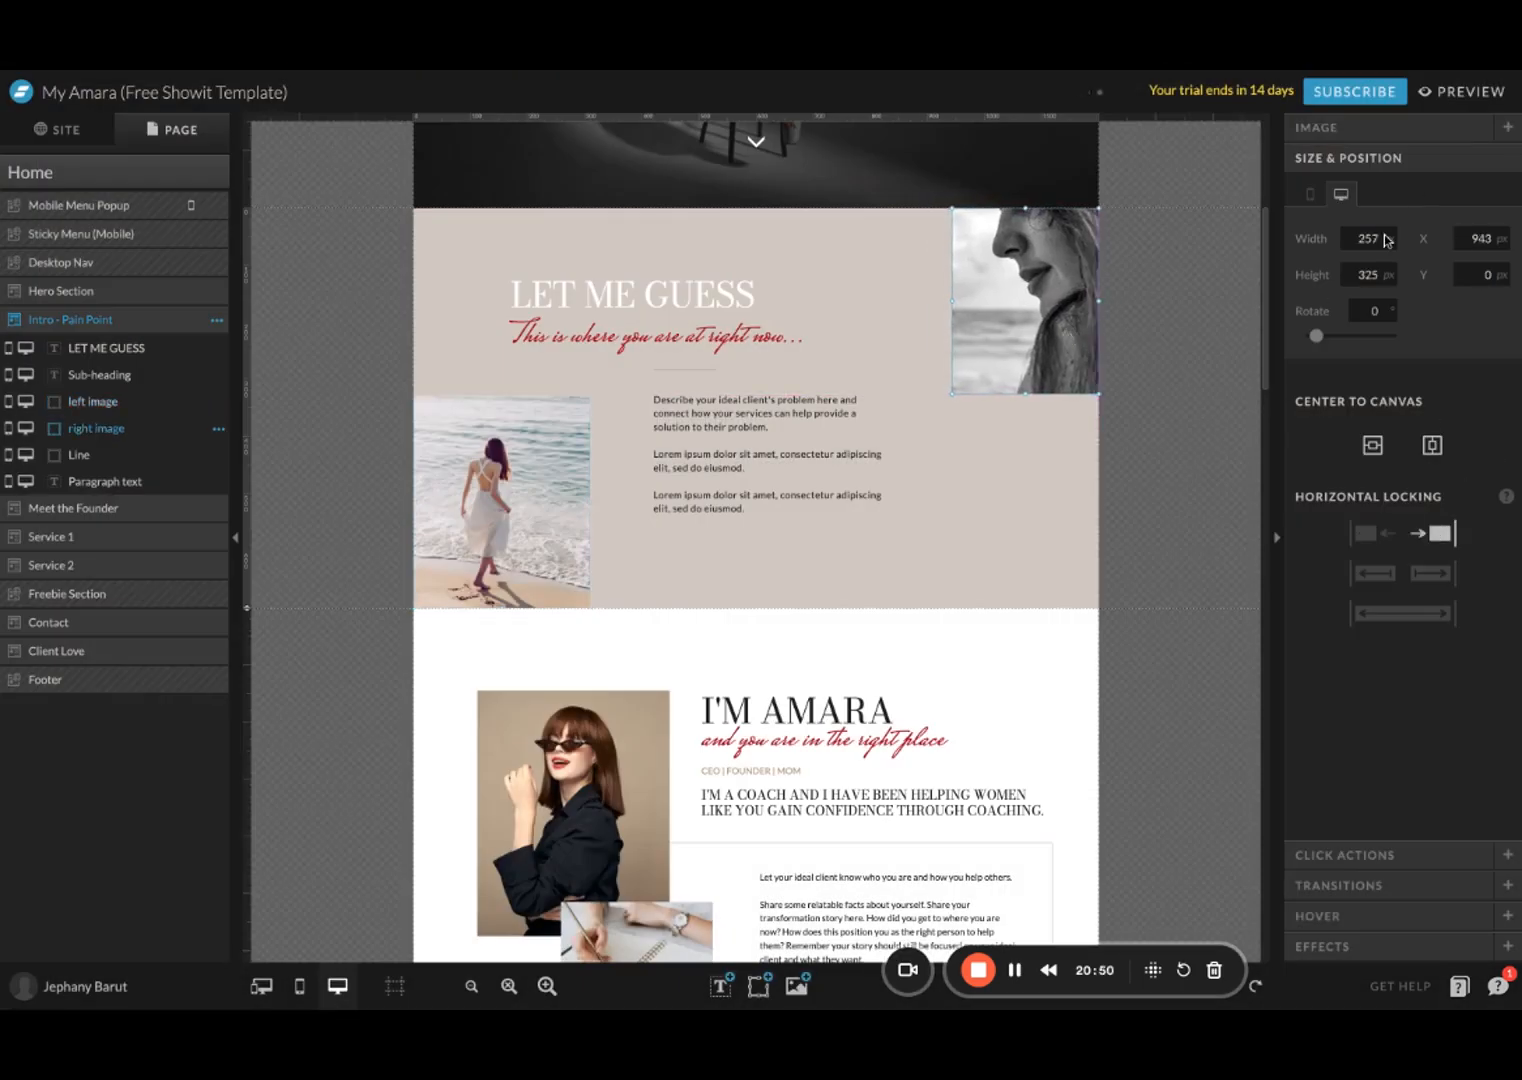
Step: Check how both side-locked images of the LET ME GUESS section sit in the site preview
{"action": "left_click", "coordinate": [1453, 98]}
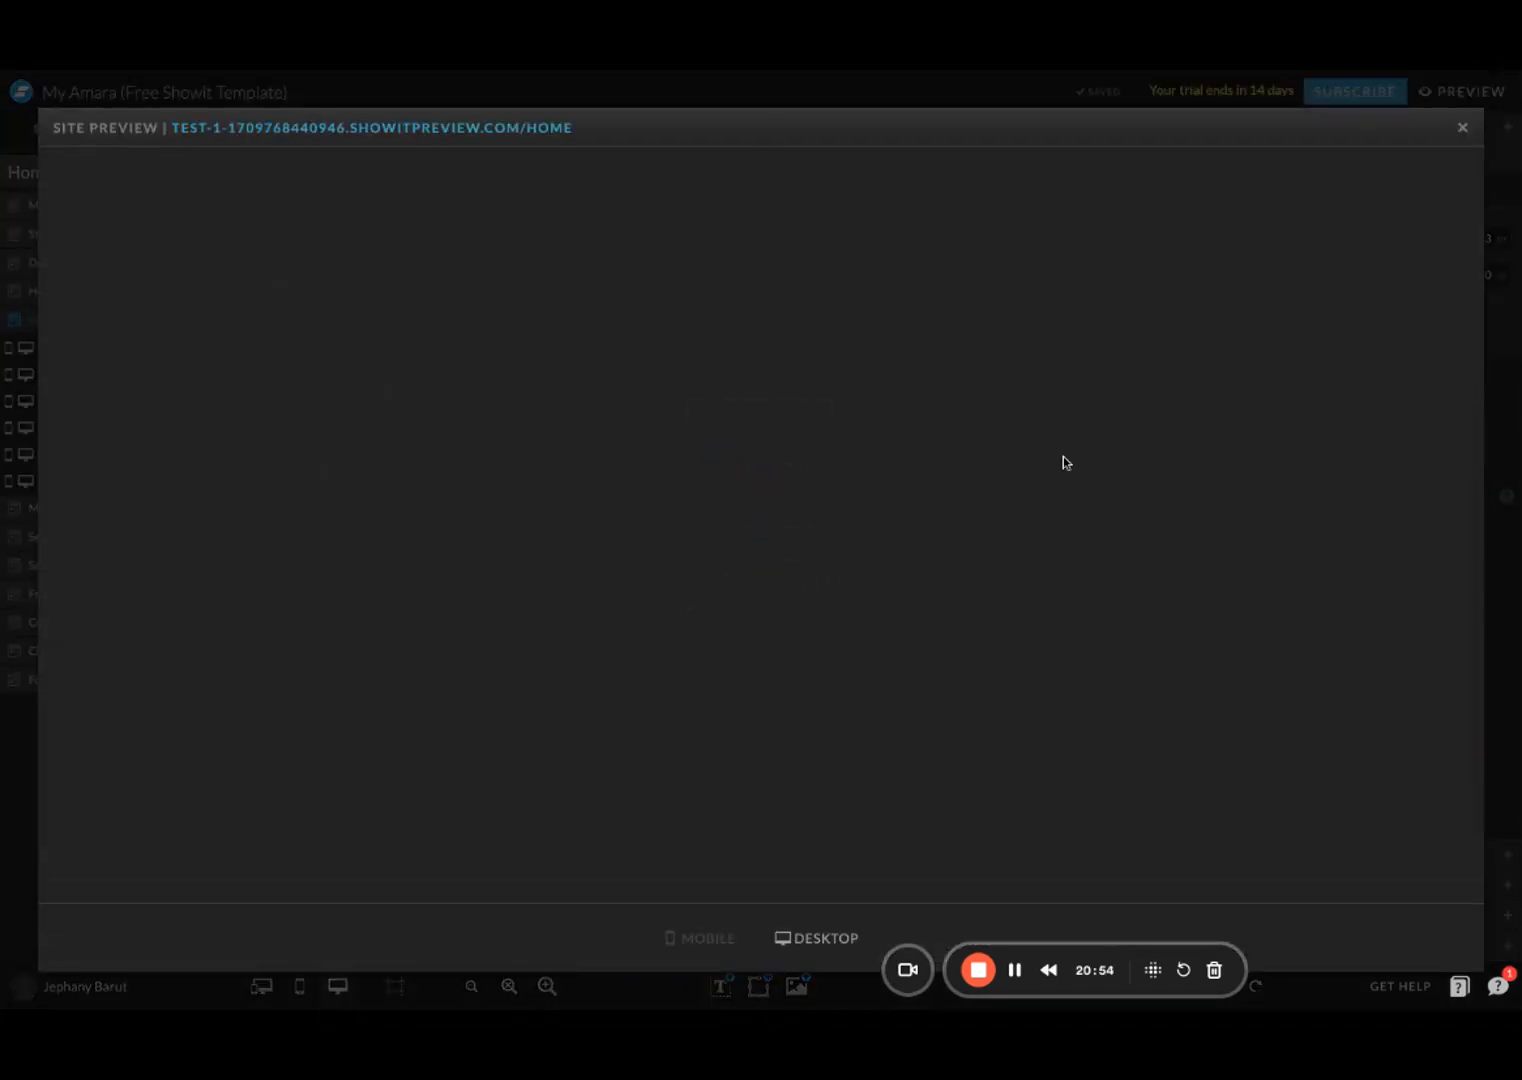
{"action": "scroll", "coordinate": [761, 524], "scroll_direction": "down", "scroll_amount": 15}
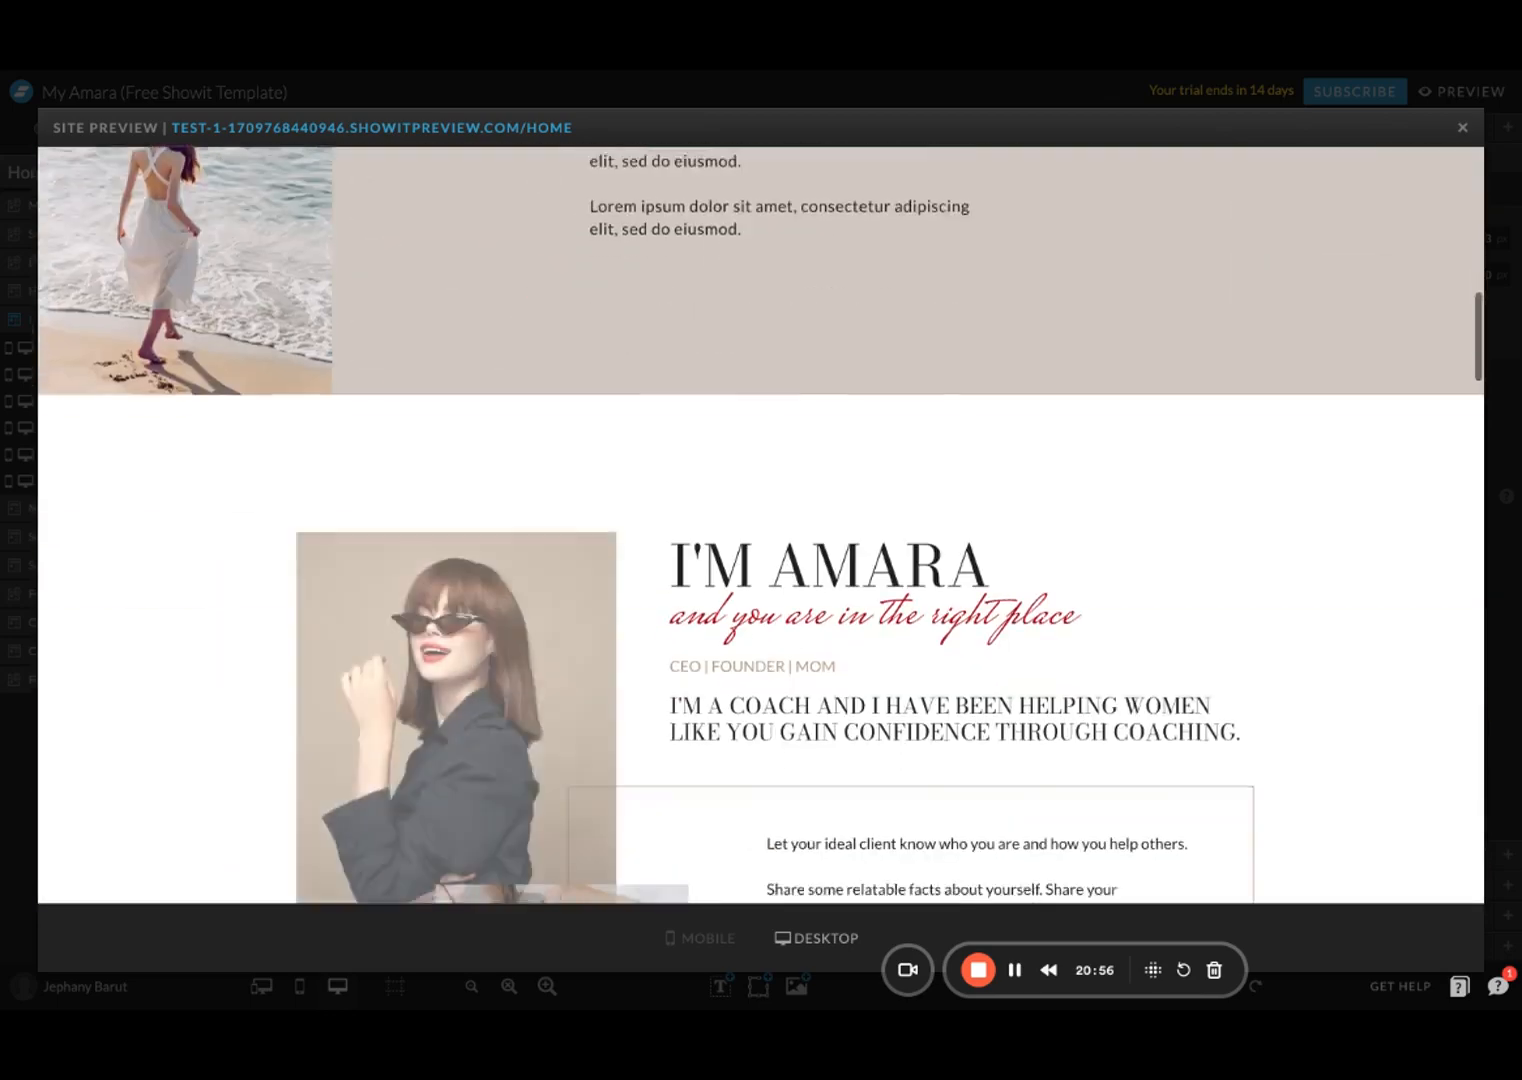
{"action": "scroll", "coordinate": [761, 524], "scroll_direction": "up", "scroll_amount": 6}
{"action": "scroll", "coordinate": [761, 524], "scroll_direction": "down", "scroll_amount": 1}
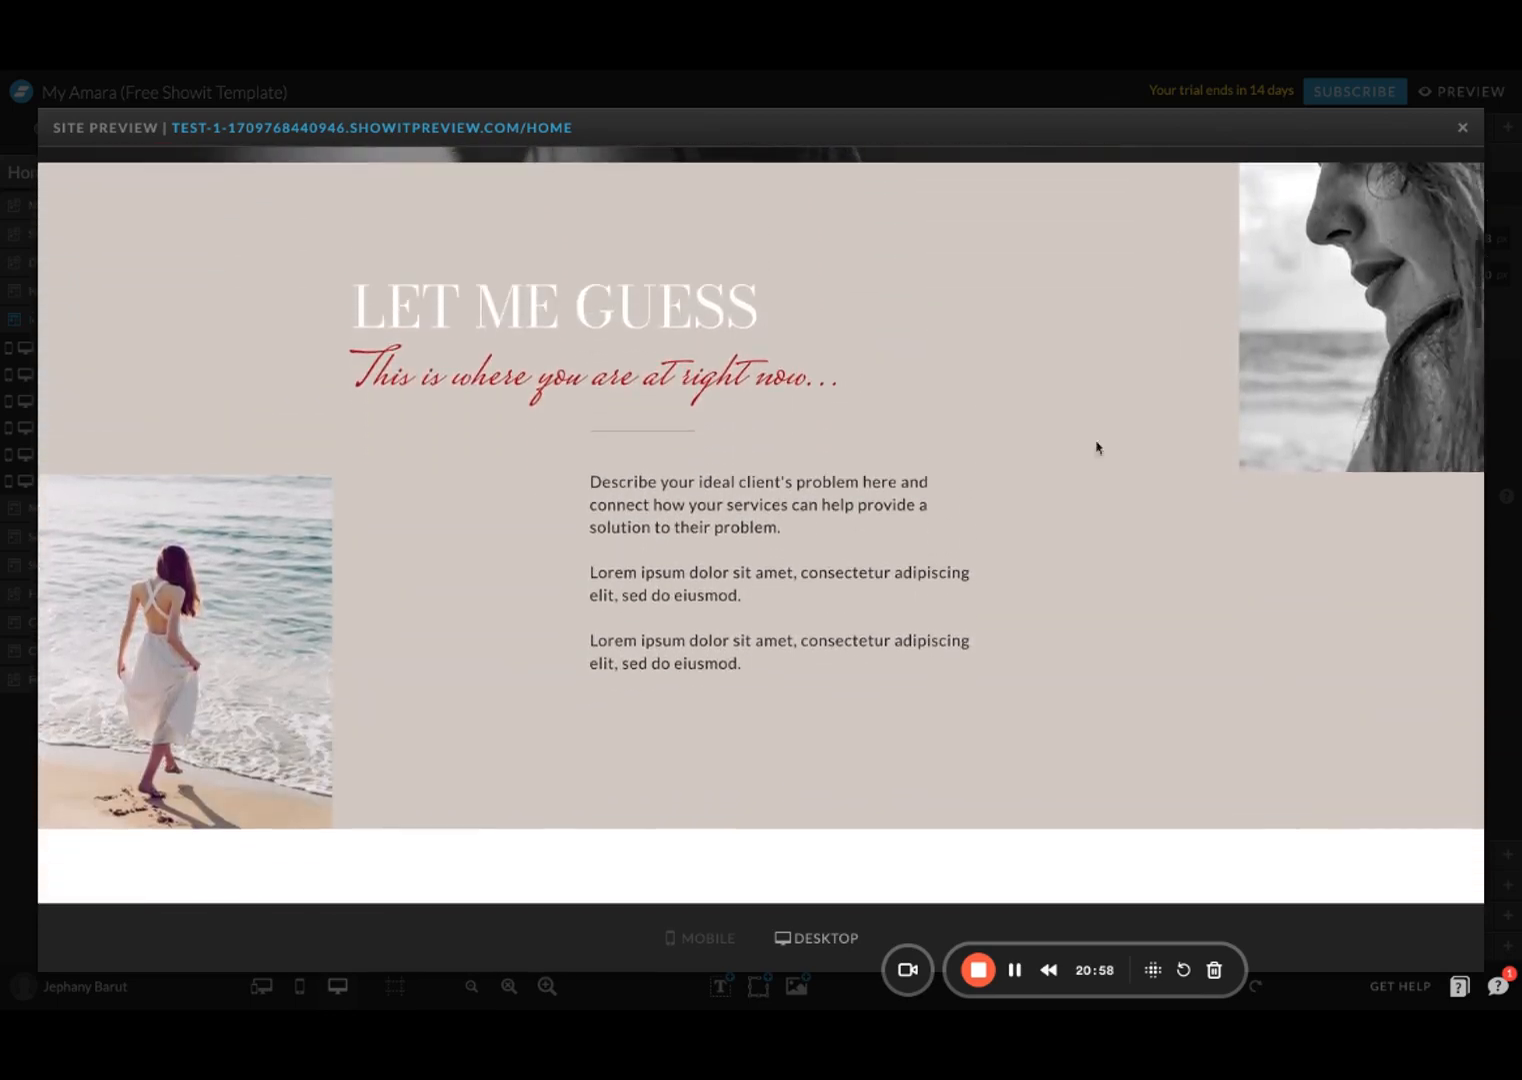
{"action": "left_click", "coordinate": [1463, 128]}
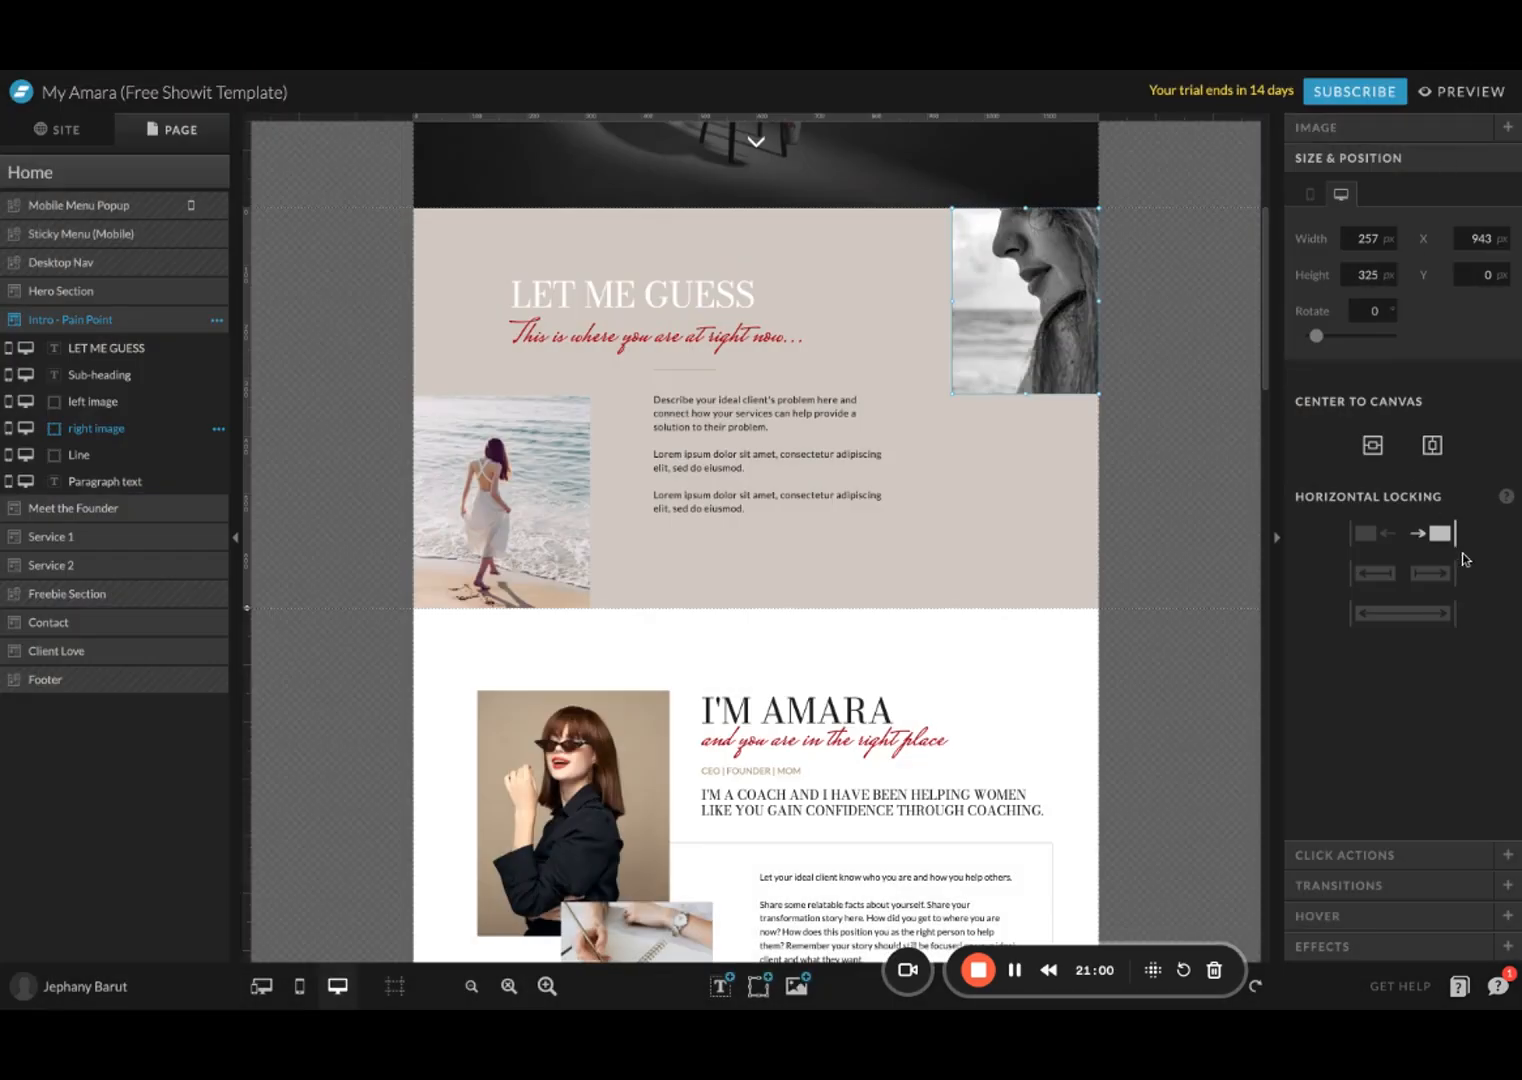
Step: Set the right image to stretch right and the left image to stretch left, and check both in the site preview
{"action": "left_click", "coordinate": [1430, 572]}
{"action": "left_click", "coordinate": [1375, 572]}
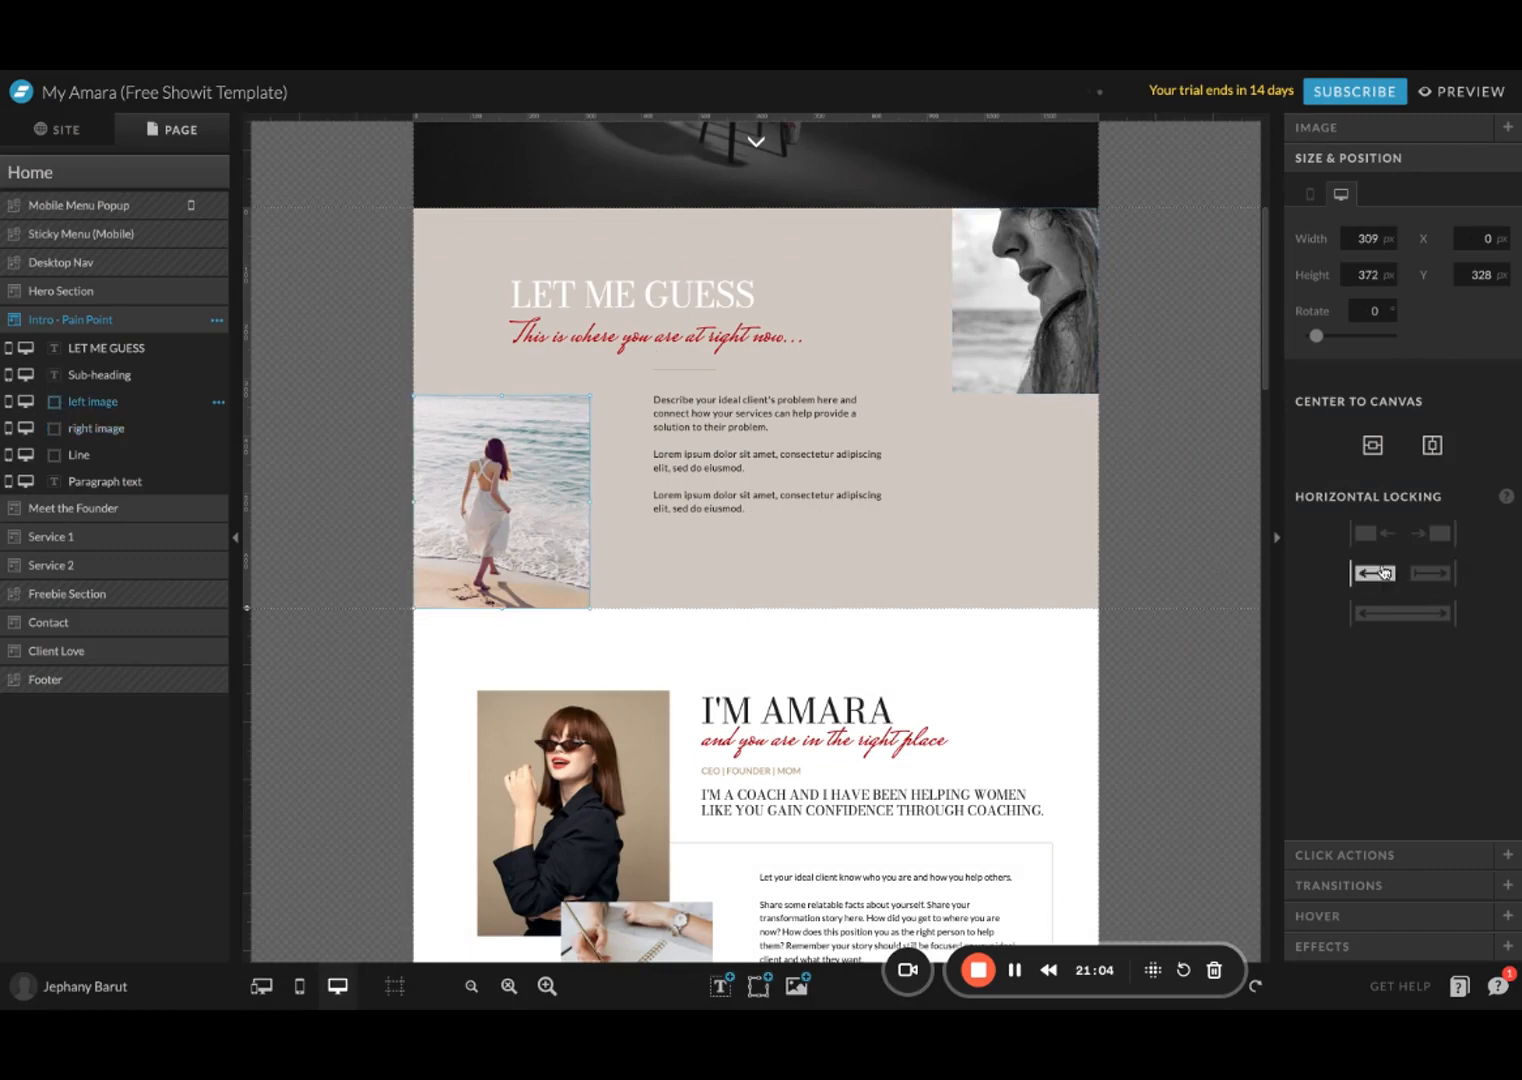
{"action": "left_click", "coordinate": [1463, 89]}
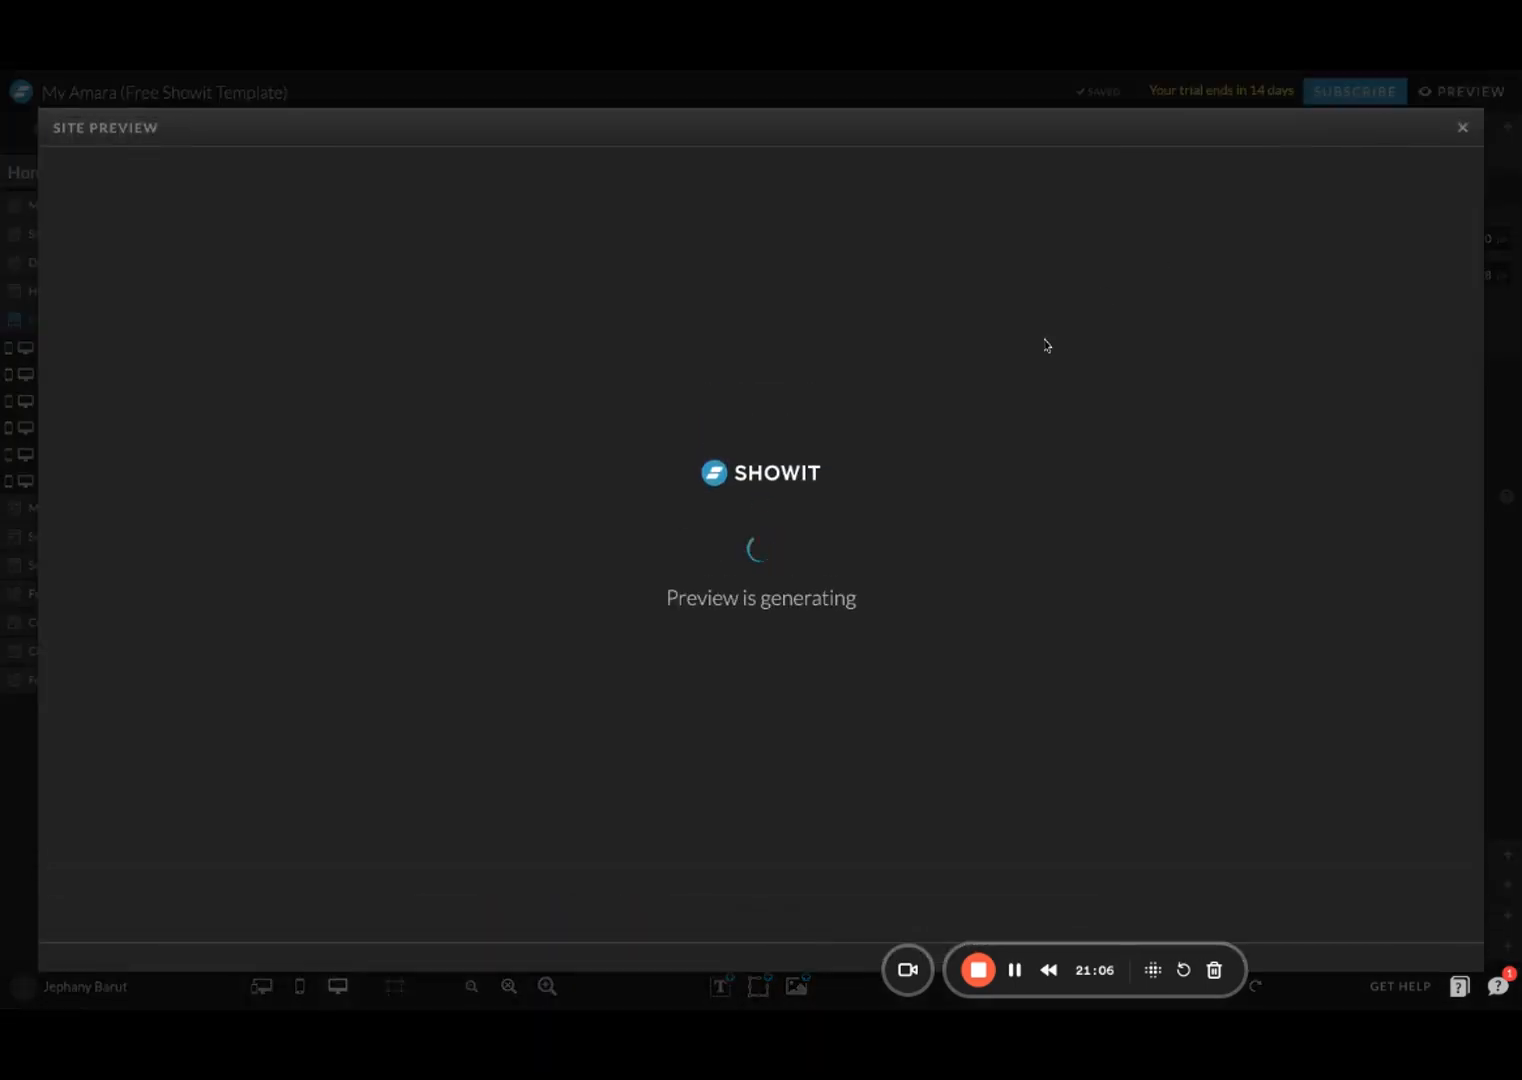
{"action": "scroll", "coordinate": [1045, 345], "scroll_direction": "down", "scroll_amount": 7}
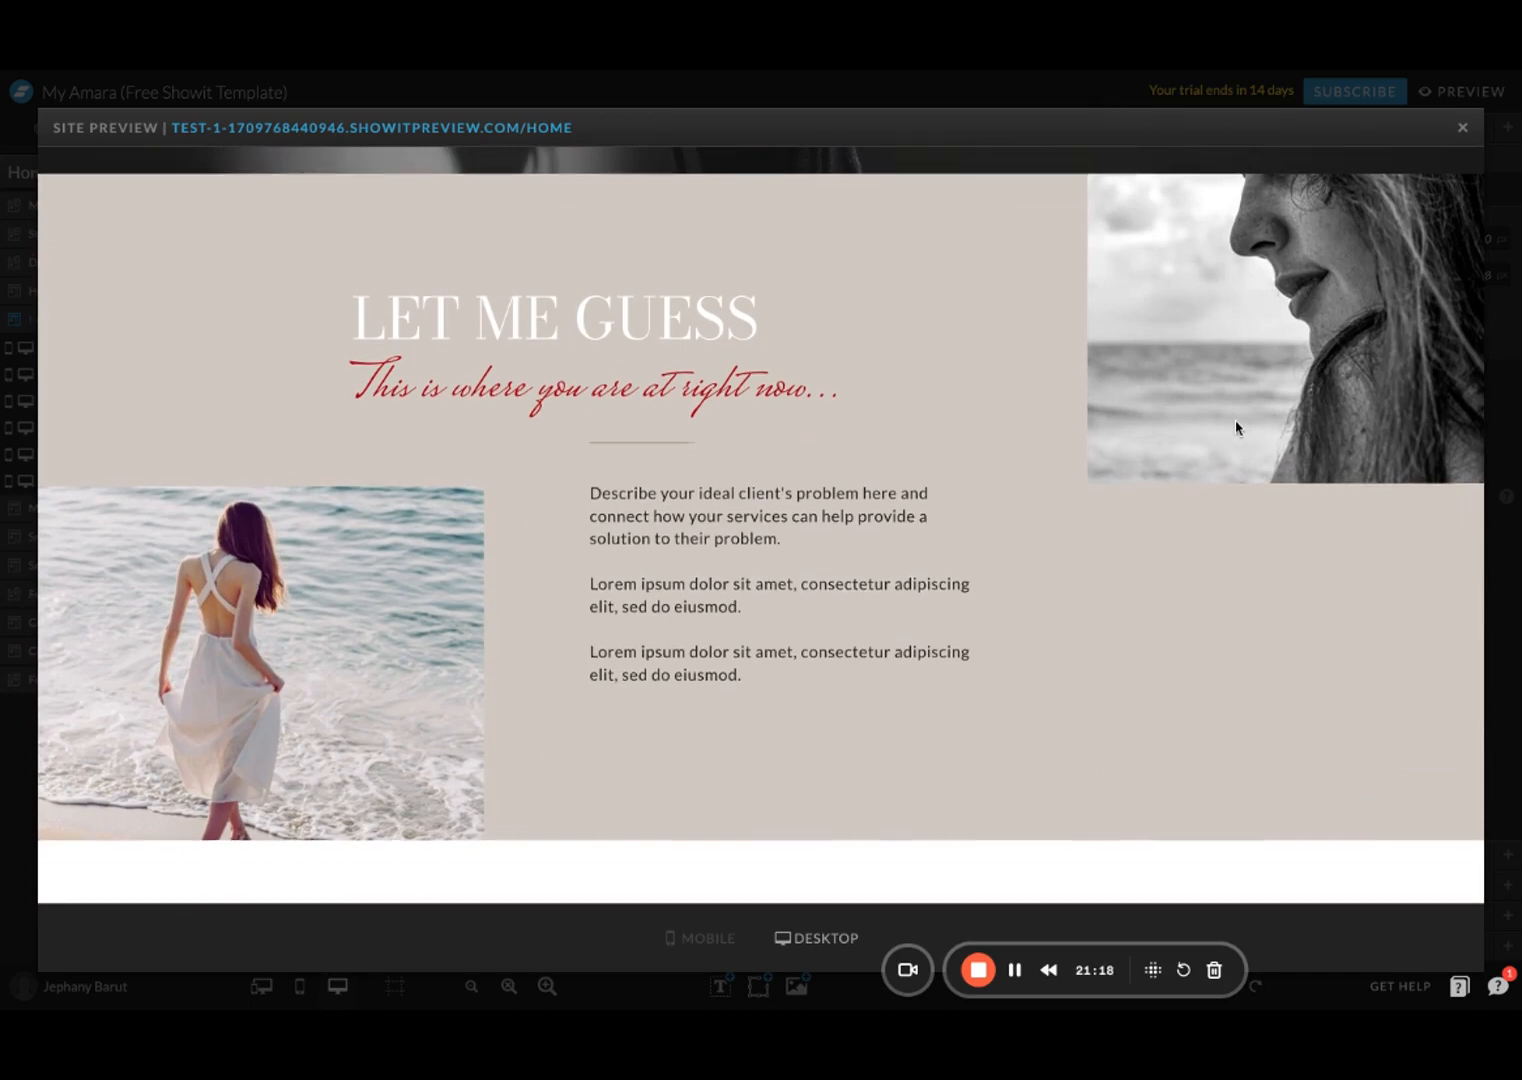
{"action": "scroll", "coordinate": [1236, 428], "scroll_direction": "up", "scroll_amount": 1}
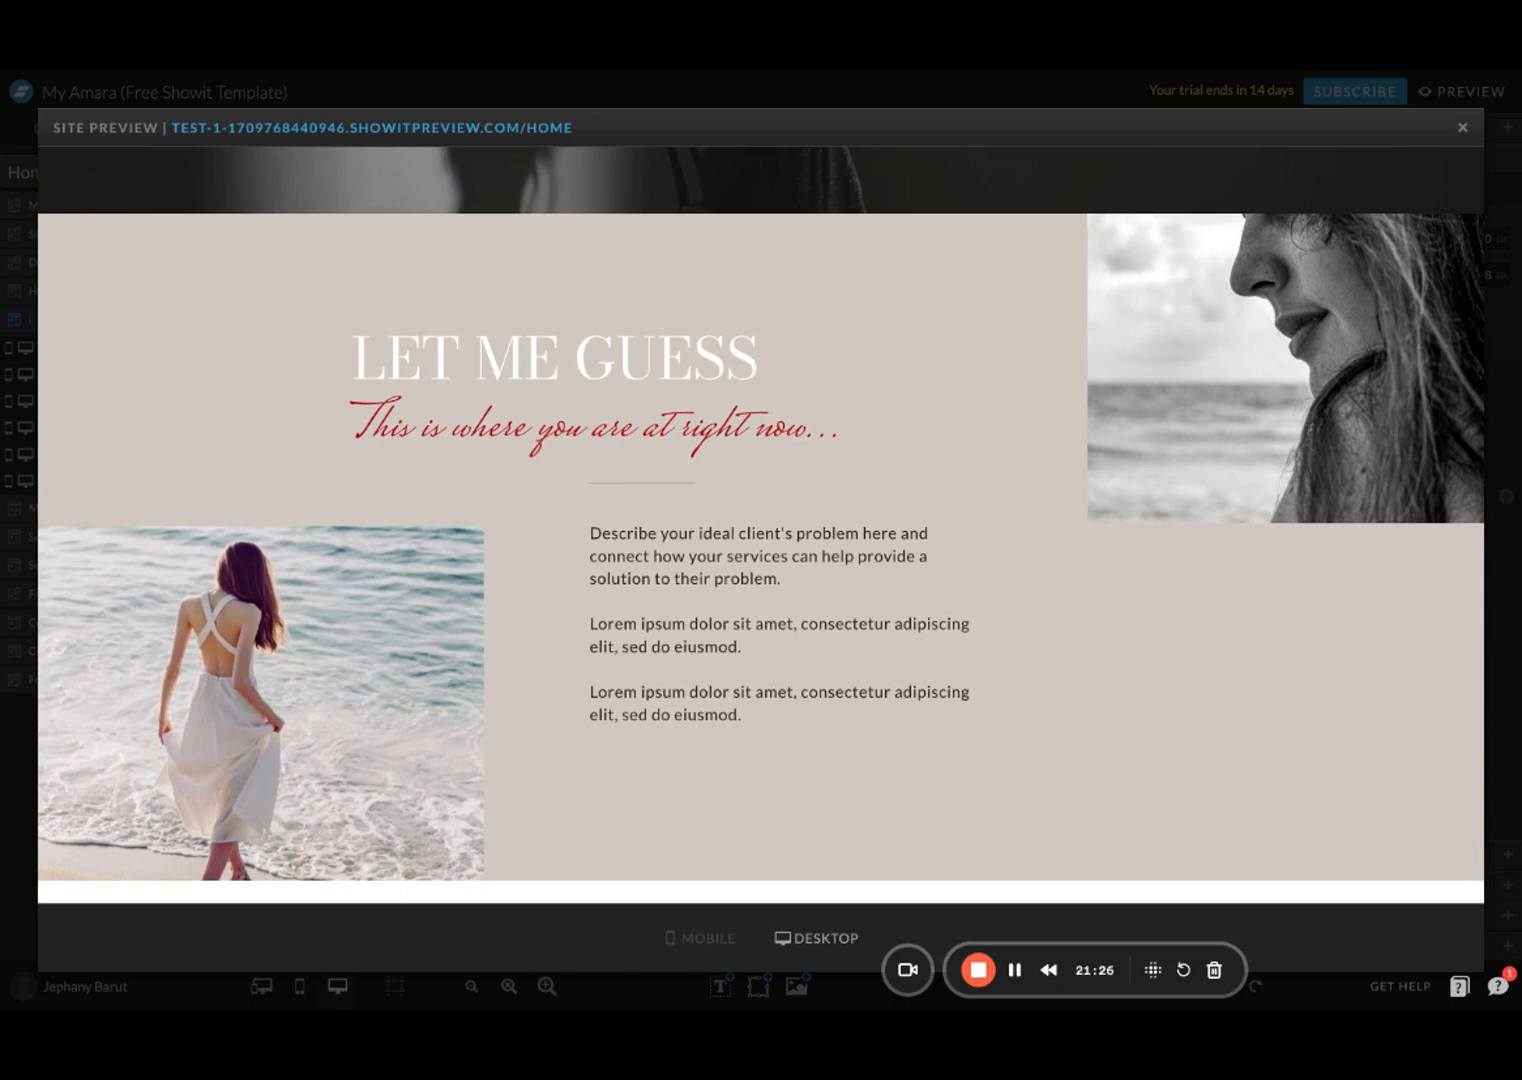
{"action": "left_click", "coordinate": [1464, 128]}
Step: Remove the horizontal stretch locking from the left and right images of the Intro - Pain Point section
{"action": "left_click", "coordinate": [1379, 575]}
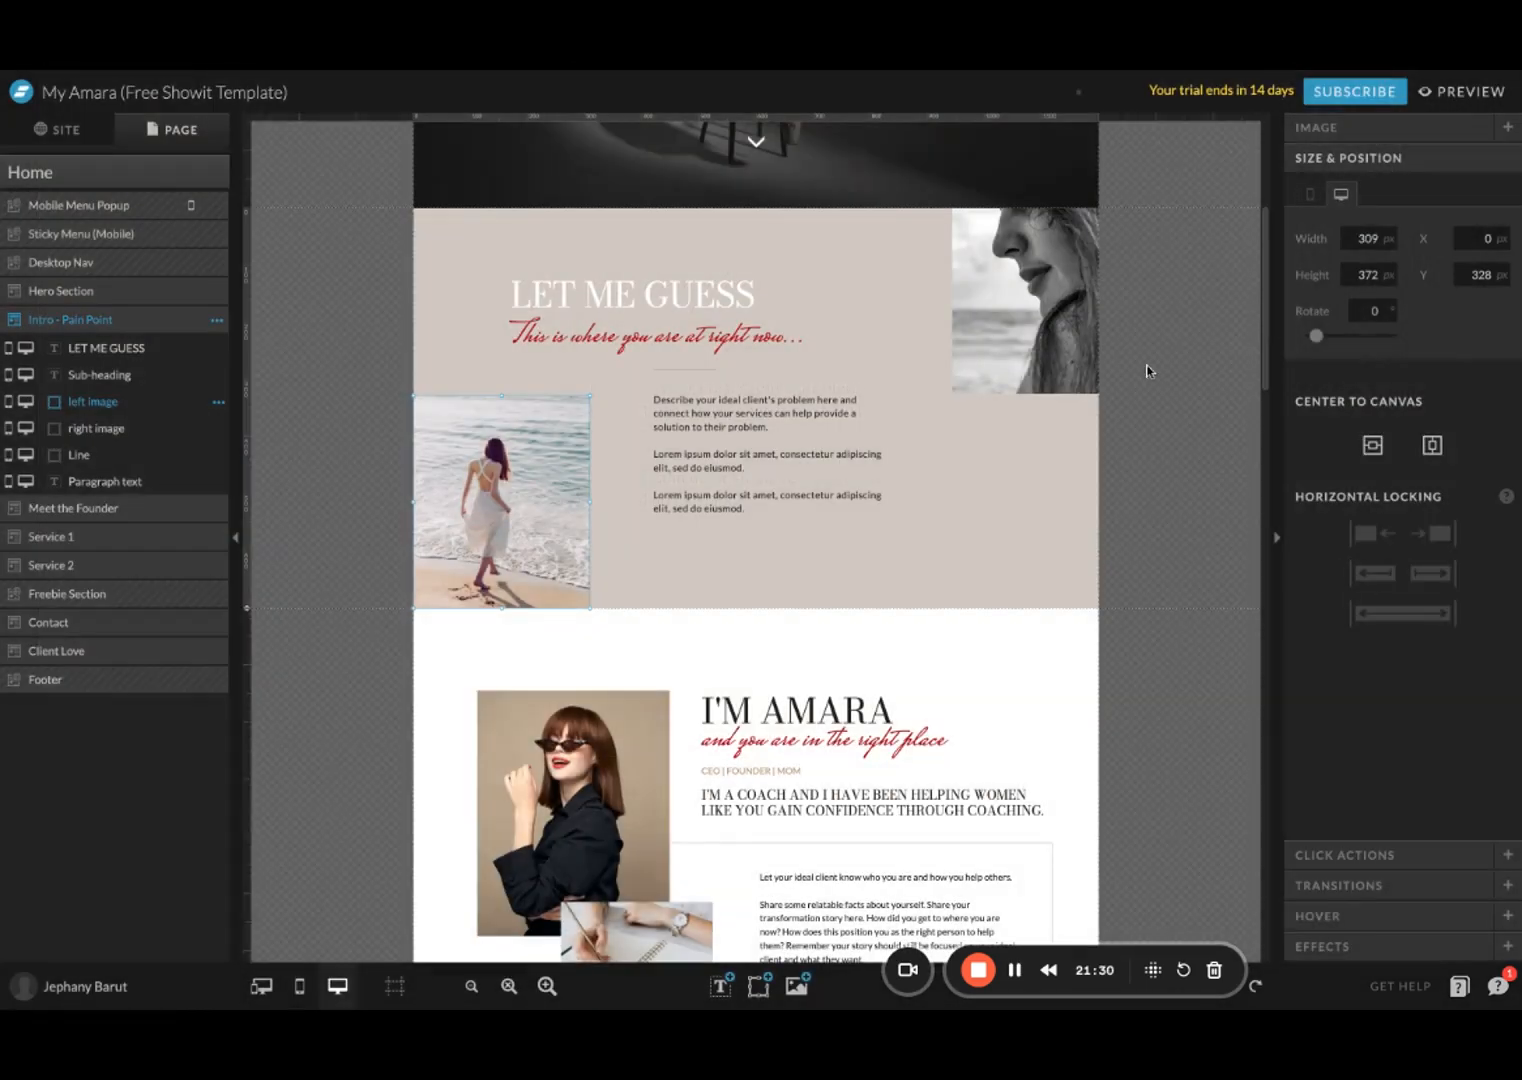
{"action": "left_click", "coordinate": [1066, 328]}
{"action": "left_click", "coordinate": [1443, 580]}
{"action": "left_click", "coordinate": [1147, 436]}
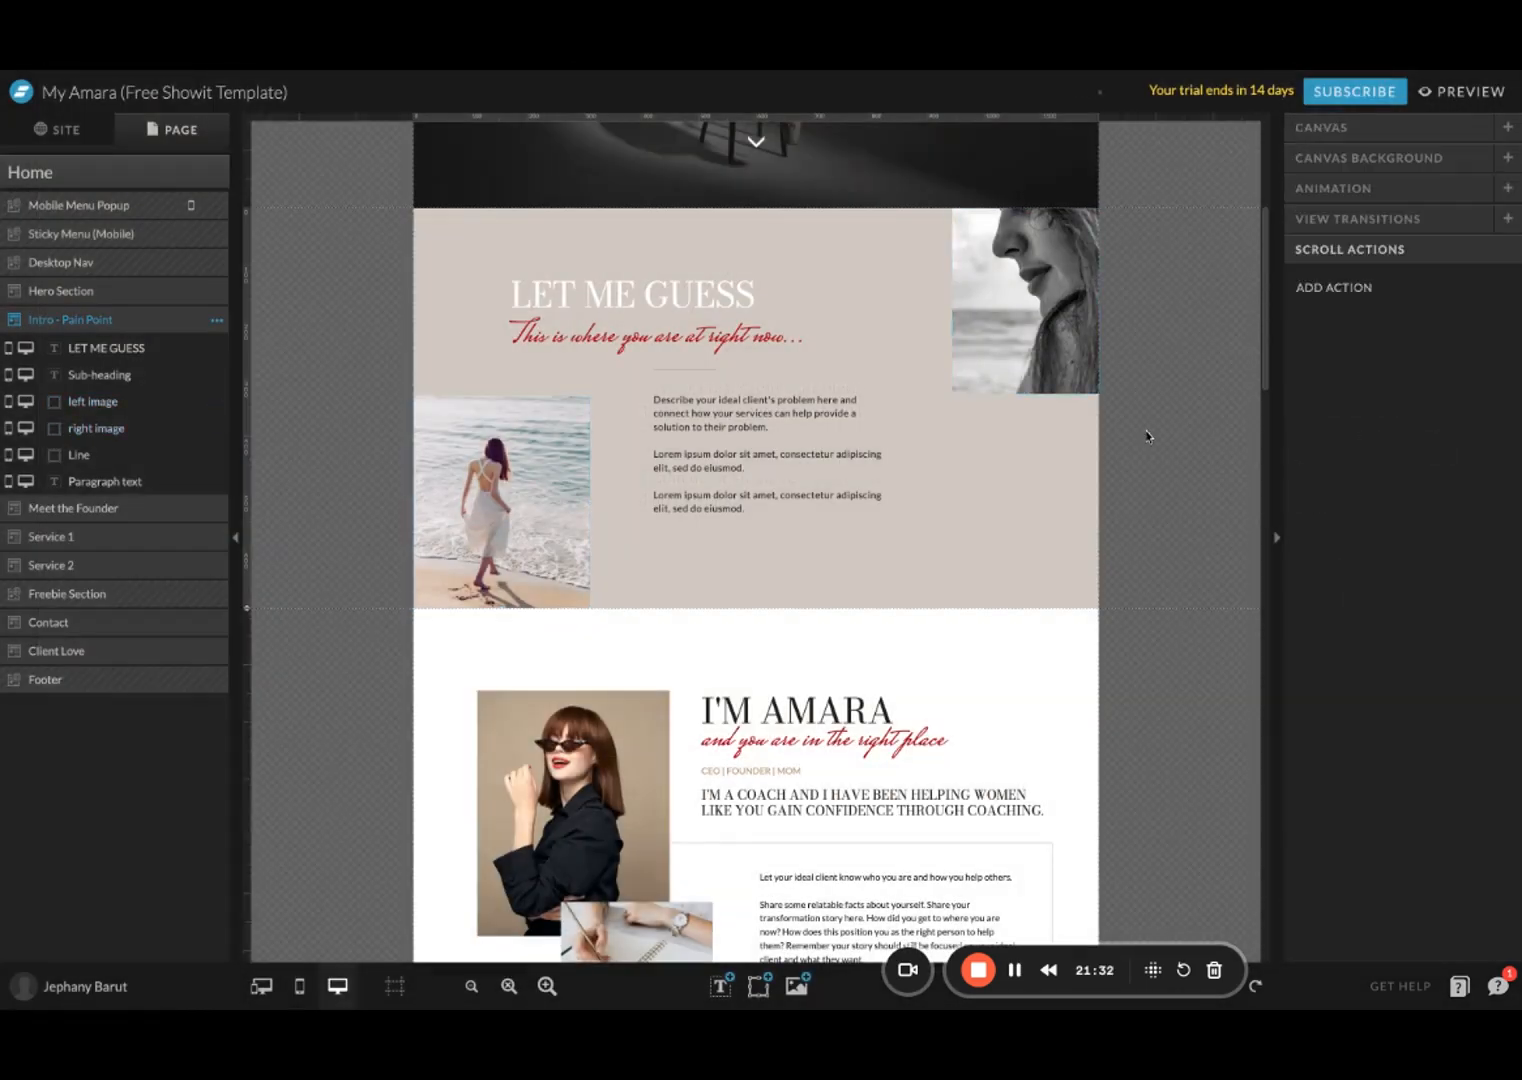
Step: Inspect the right image's click actions and image settings, including the file picker for swapping the image, without choosing a file
{"action": "scroll", "coordinate": [1147, 436], "scroll_direction": "down", "scroll_amount": 3}
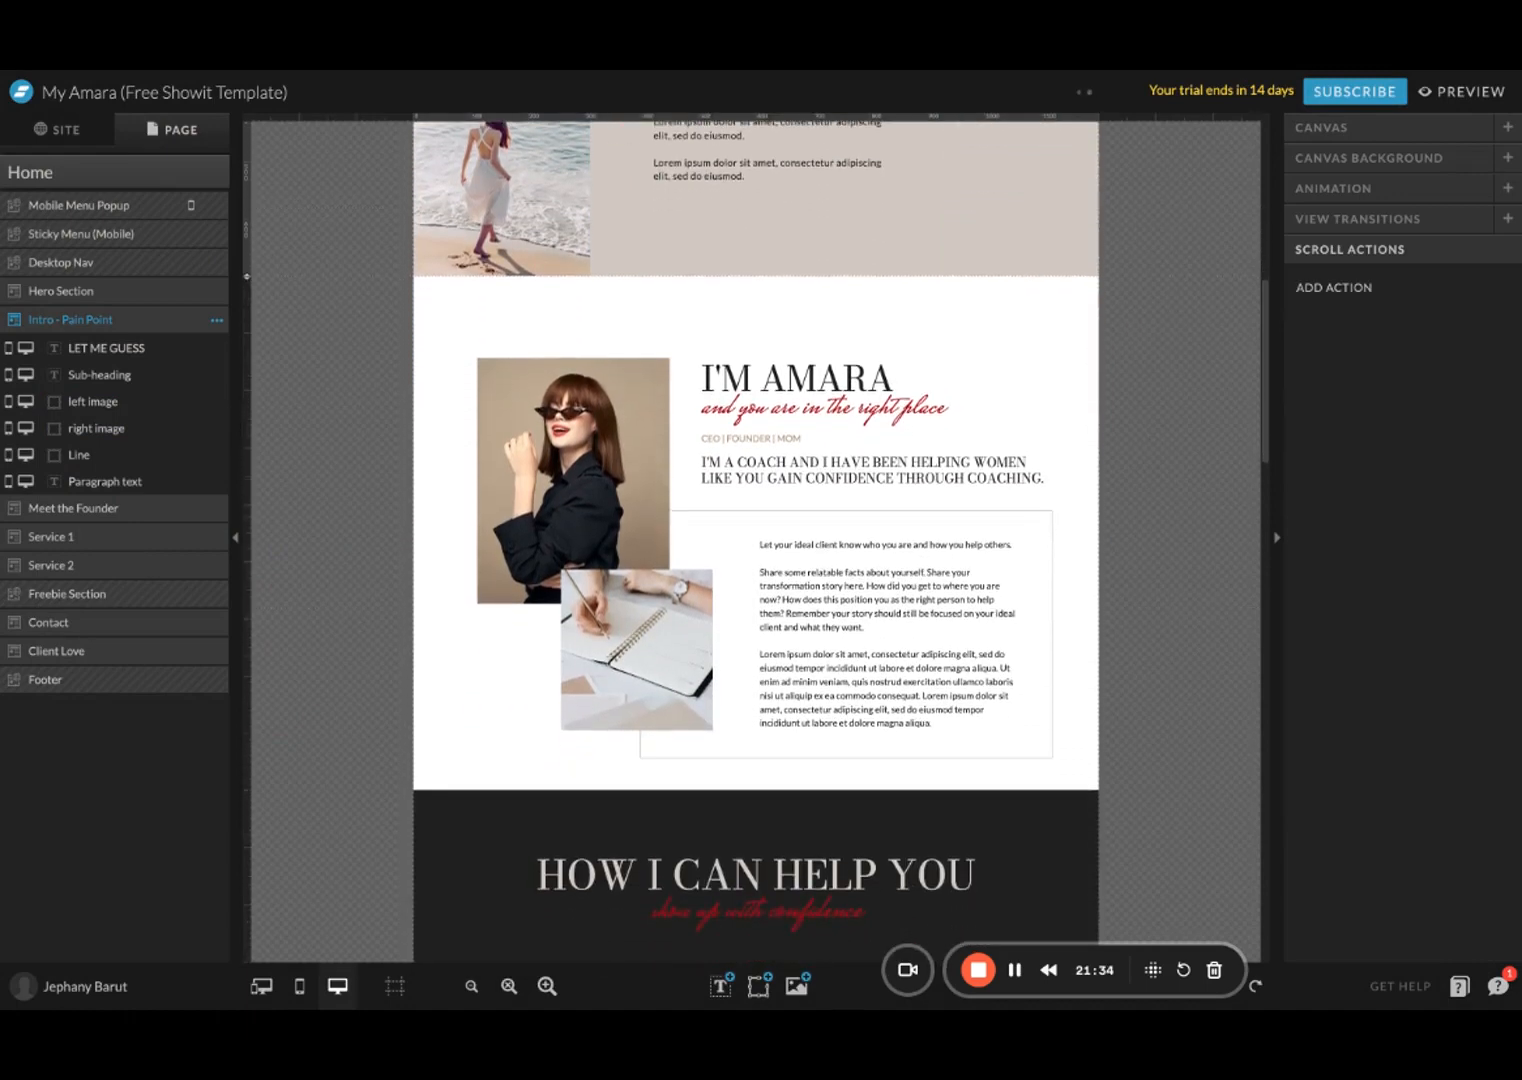
{"action": "scroll", "coordinate": [1147, 436], "scroll_direction": "up", "scroll_amount": 3}
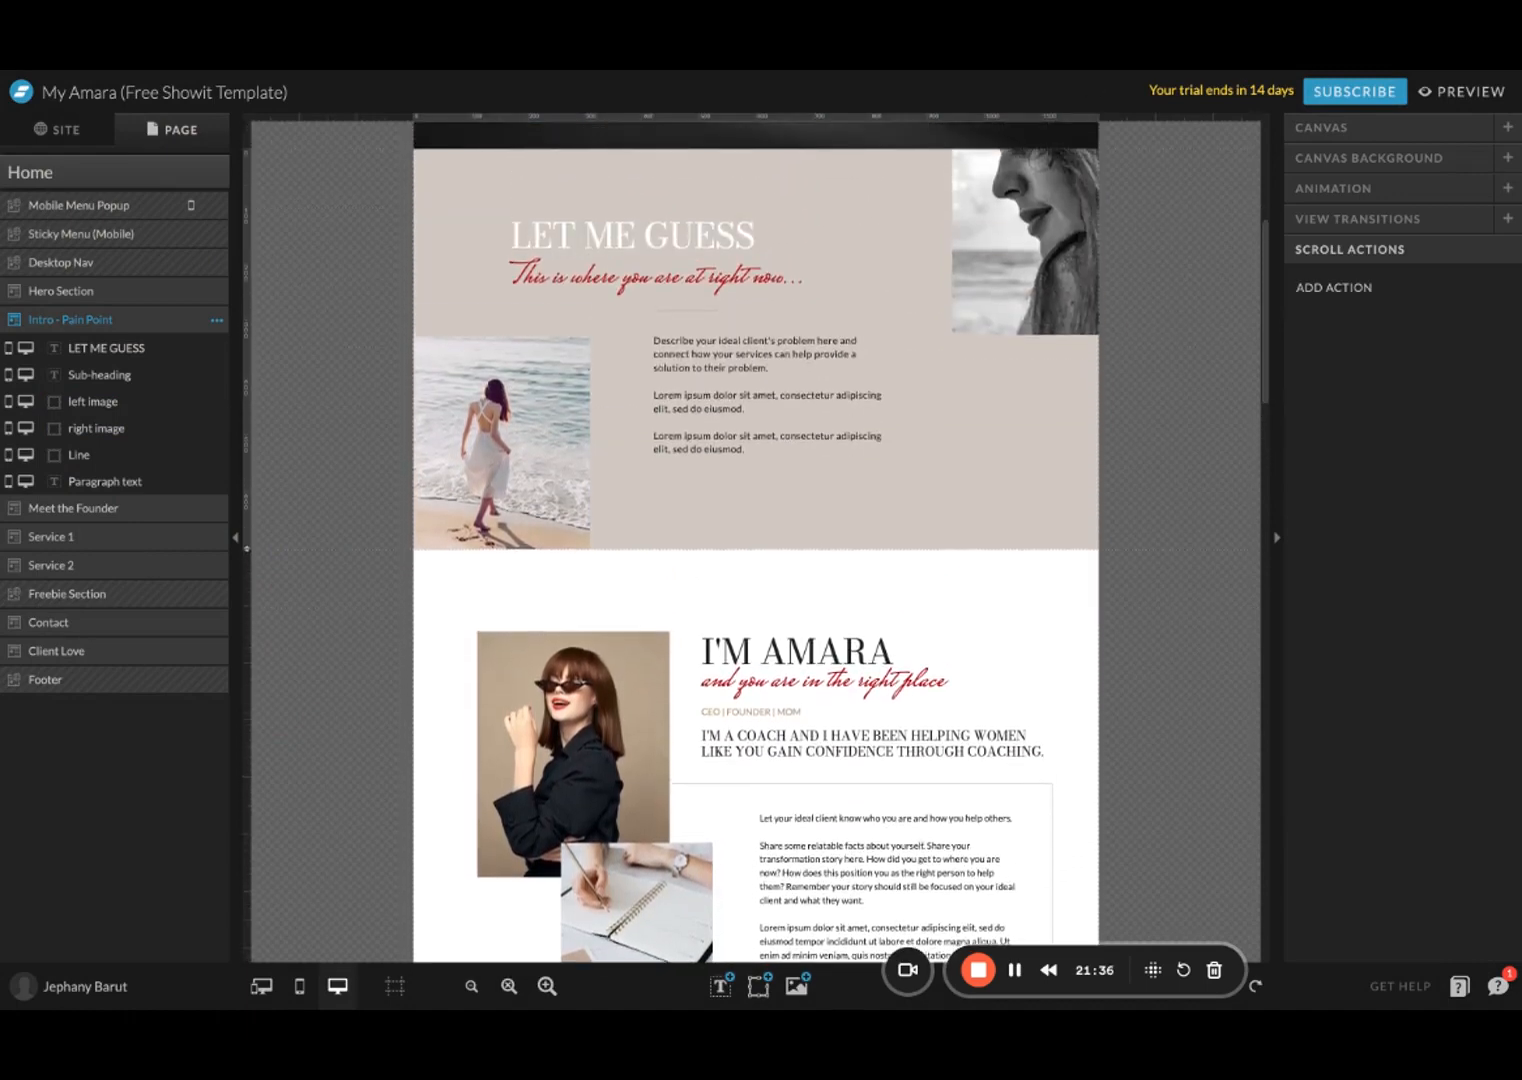
{"action": "left_click", "coordinate": [1038, 312]}
{"action": "left_click", "coordinate": [1388, 858]}
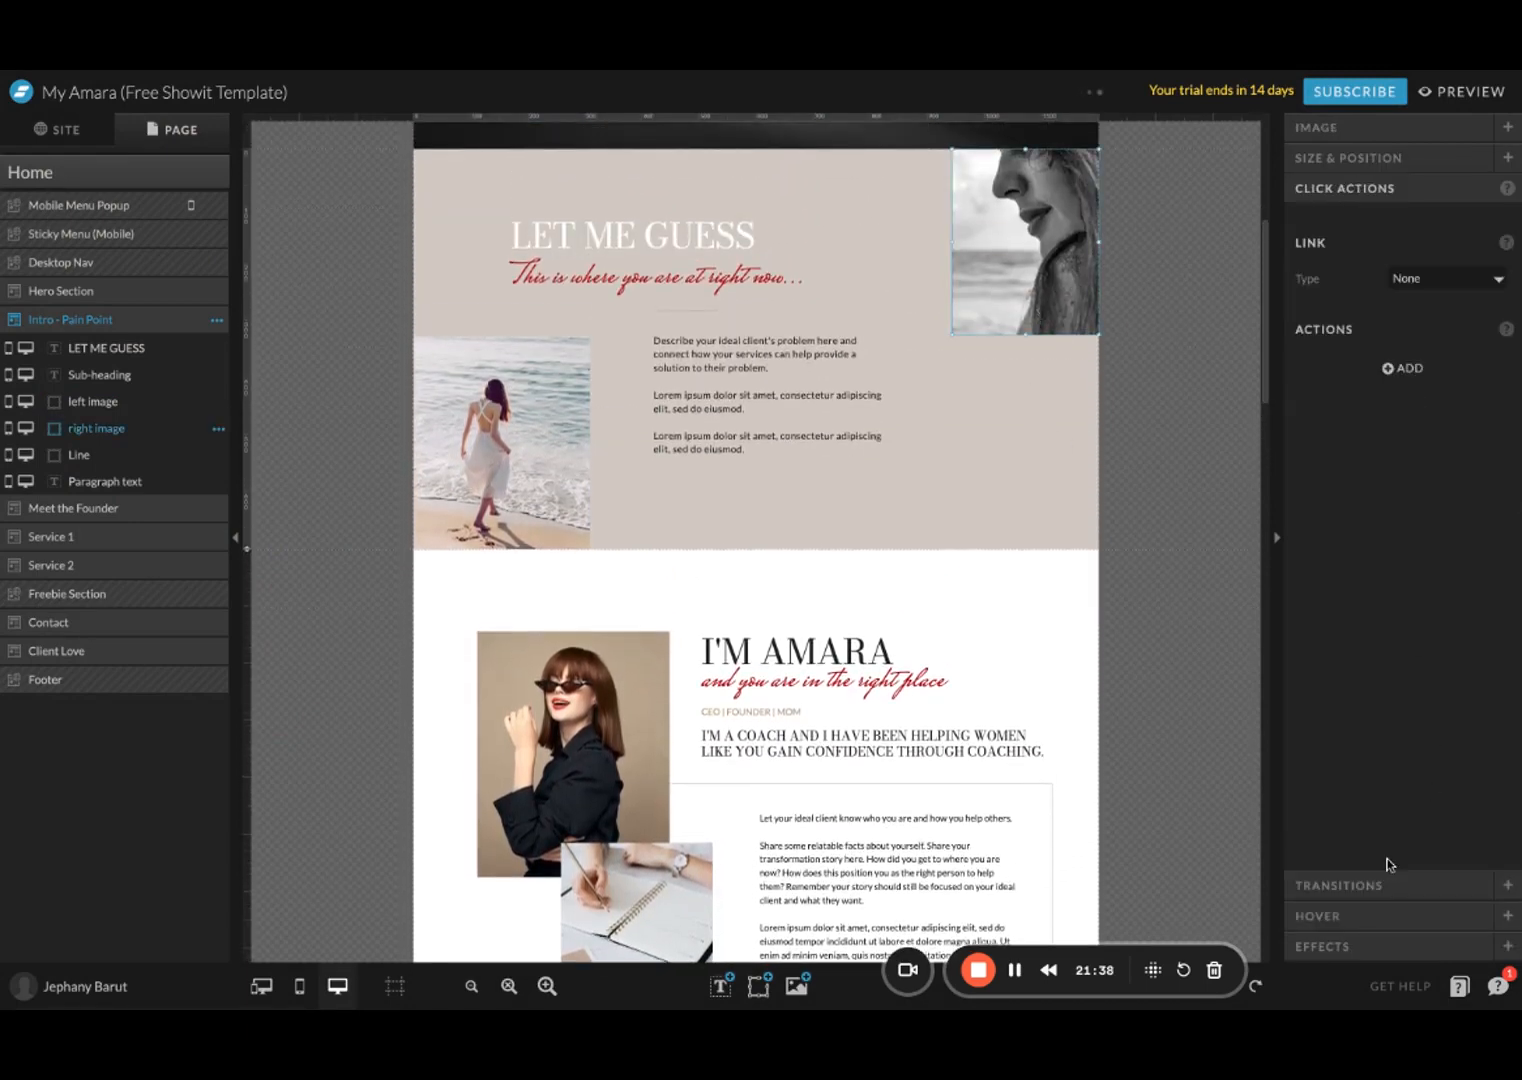
{"action": "scroll", "coordinate": [1162, 405], "scroll_direction": "up", "scroll_amount": 3}
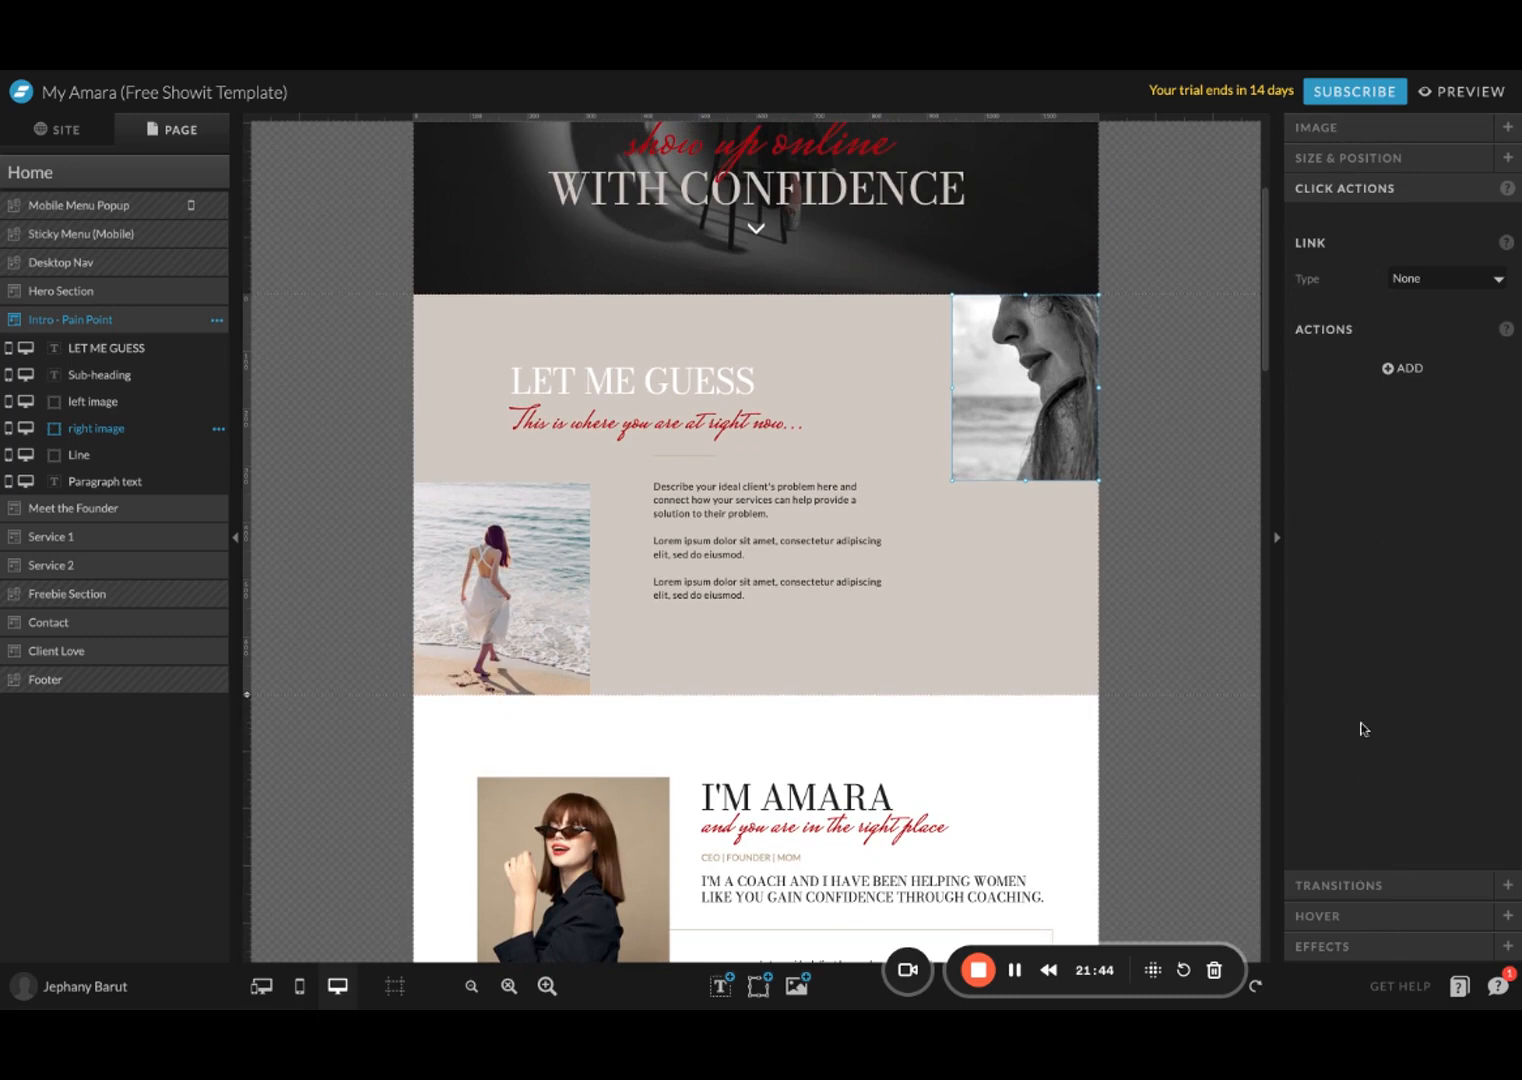
{"action": "left_click", "coordinate": [1358, 129]}
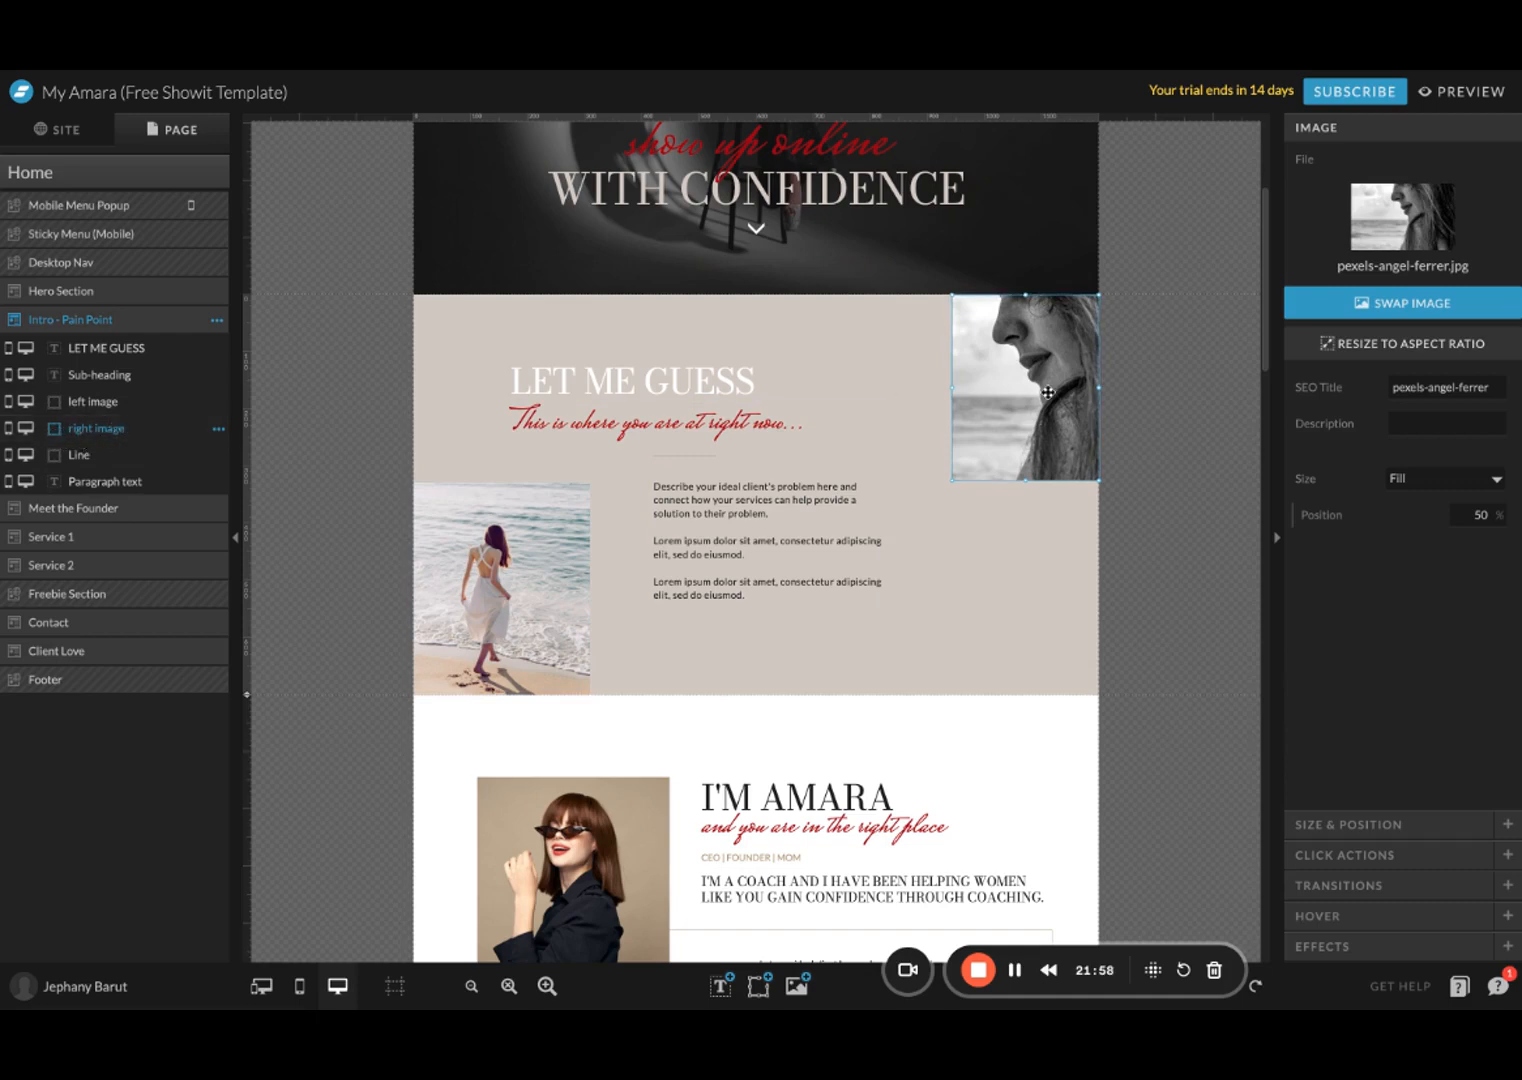
{"action": "left_click", "coordinate": [1397, 220]}
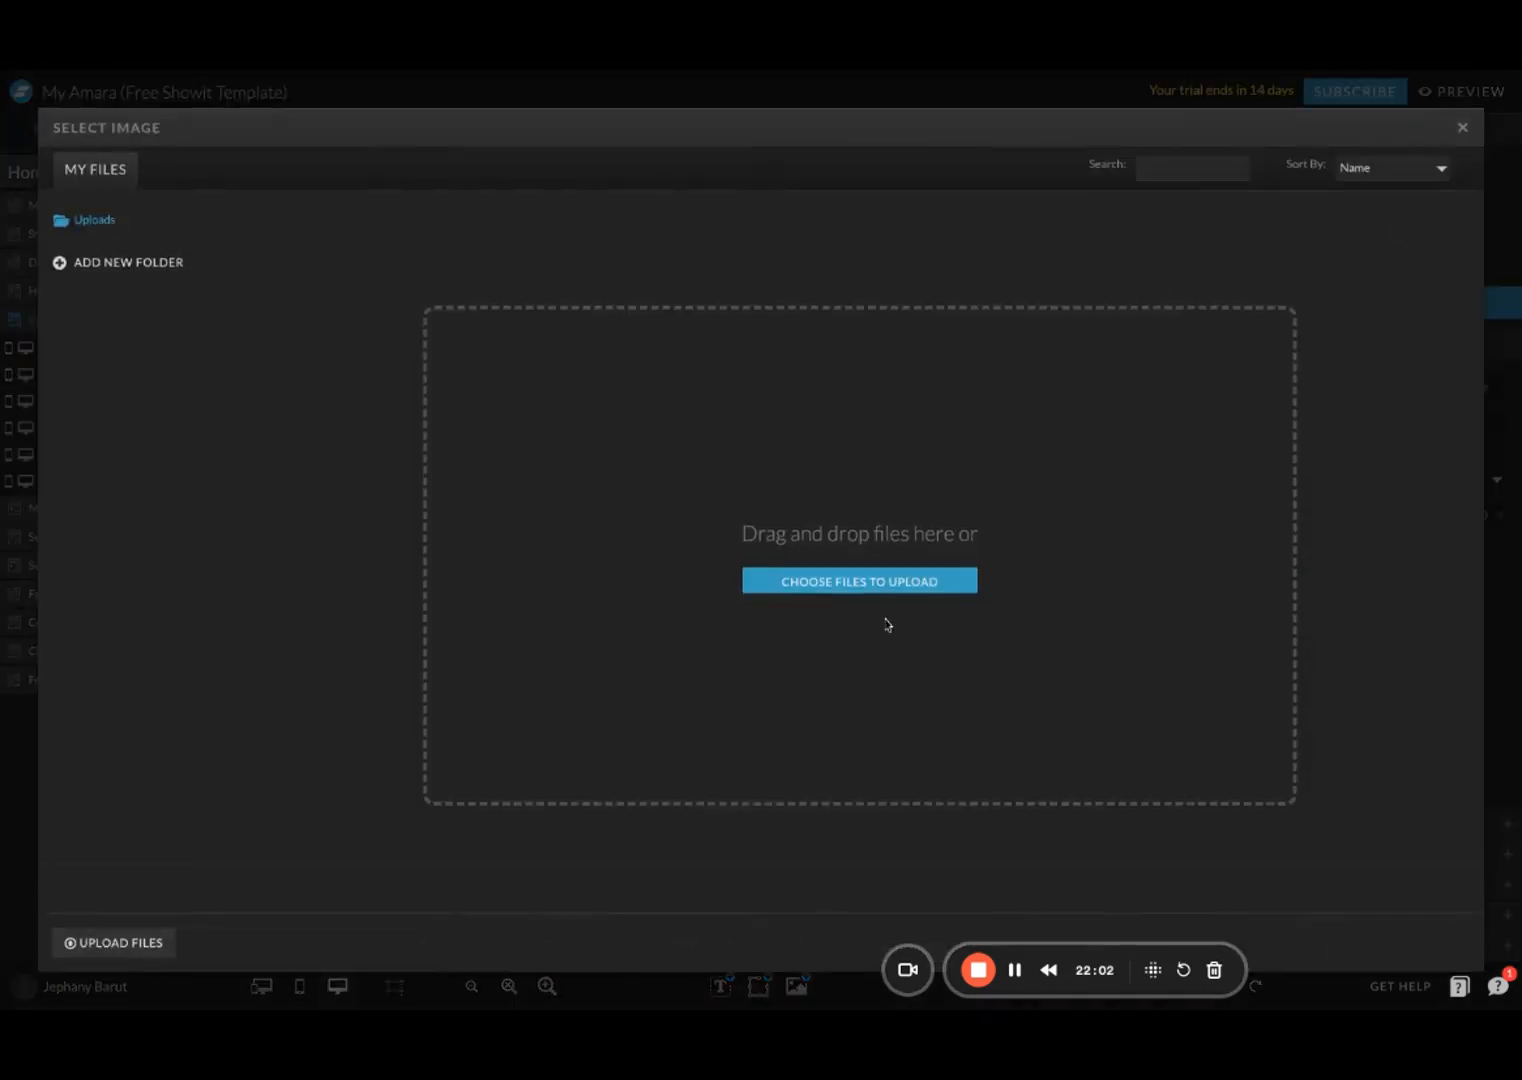
{"action": "left_click", "coordinate": [1462, 131]}
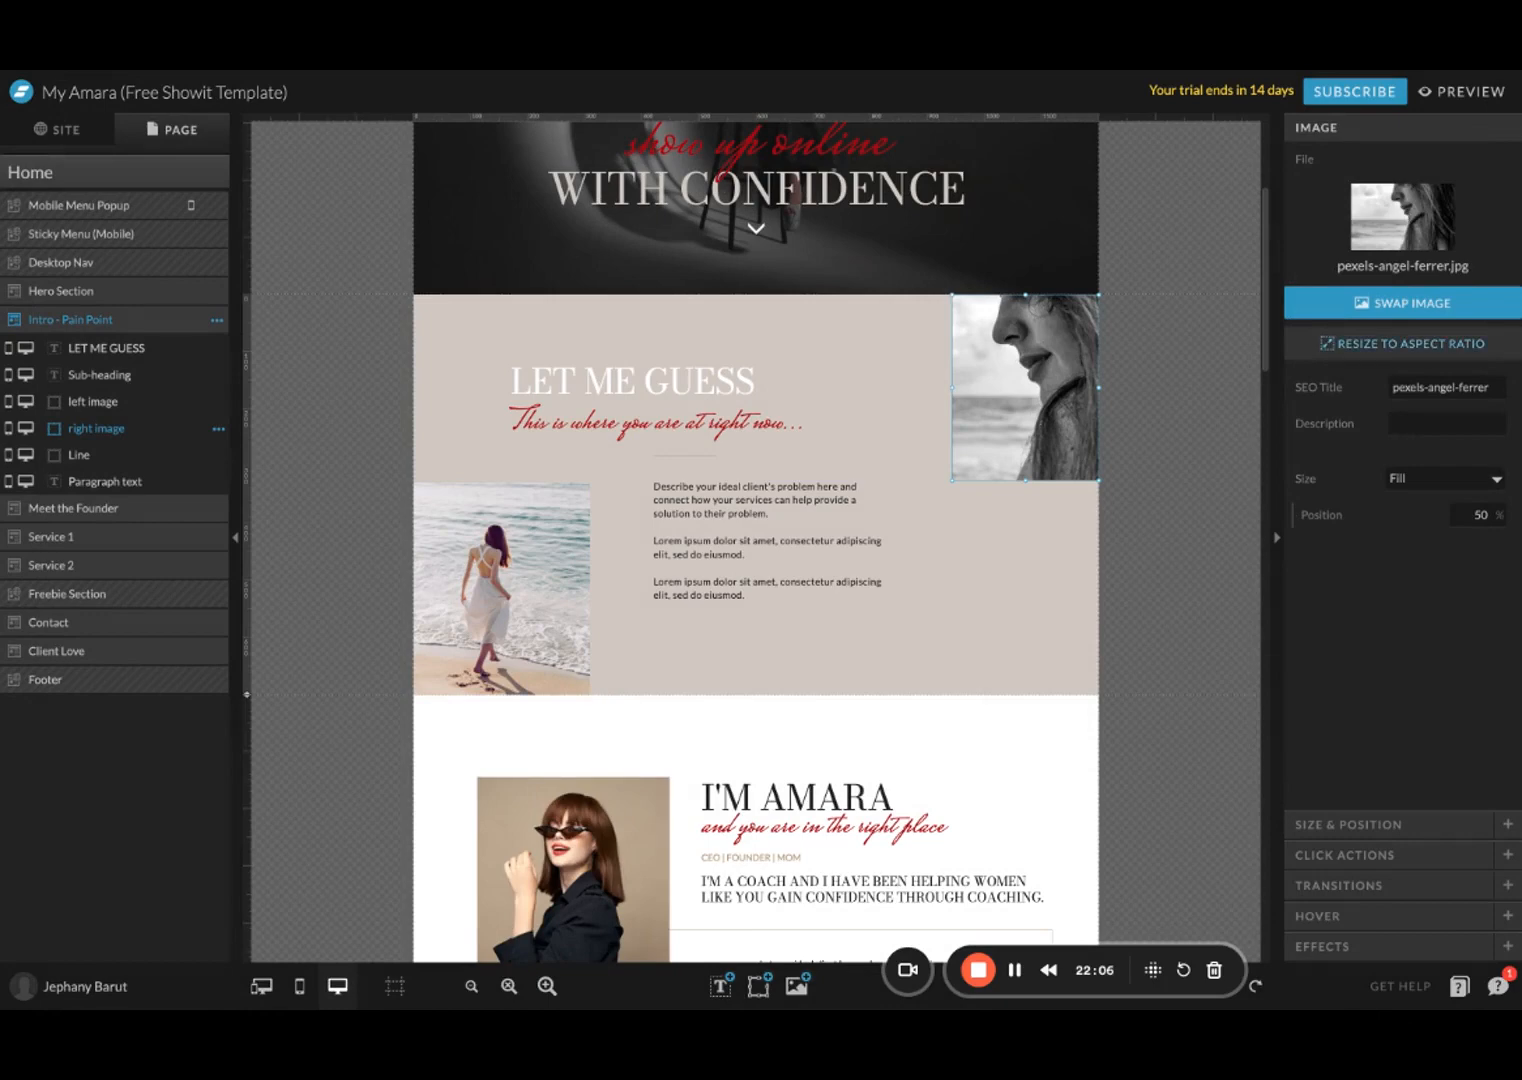
Step: Clear the SEO title of the right image in the Intro - Pain Point section
{"action": "left_click", "coordinate": [1497, 391]}
{"action": "left_click_drag", "start_coordinate": [1497, 391], "coordinate": [1362, 392]}
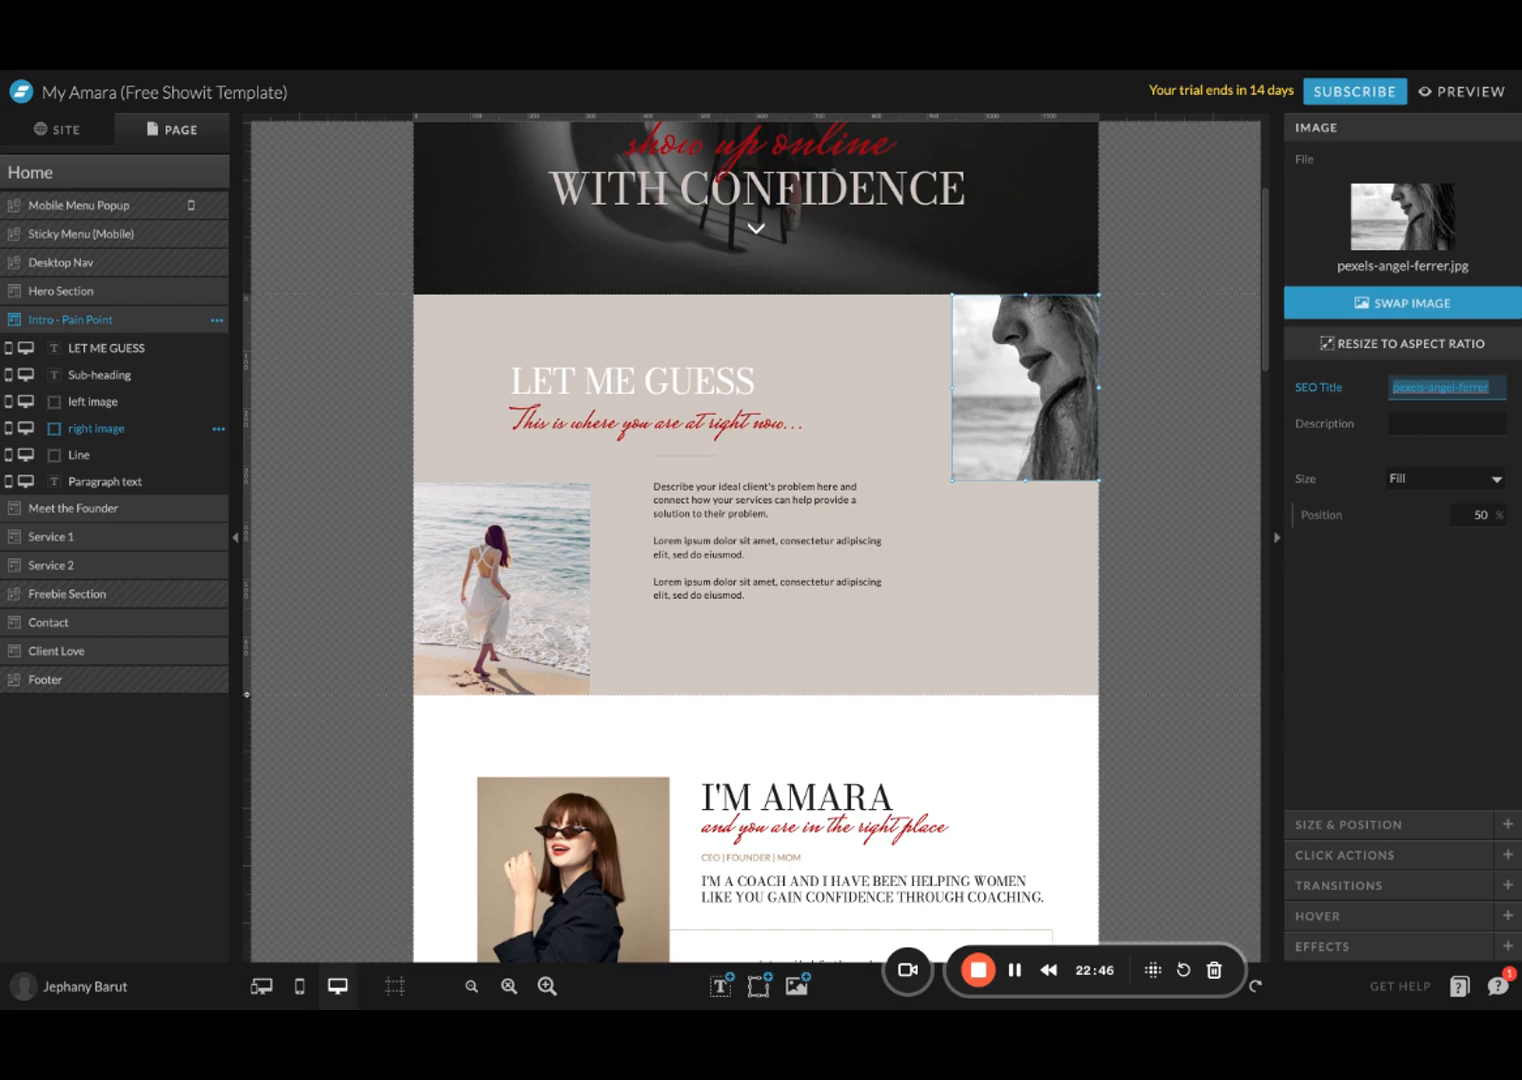
{"action": "key", "text": "BackSpace"}
{"action": "left_click", "coordinate": [1423, 655]}
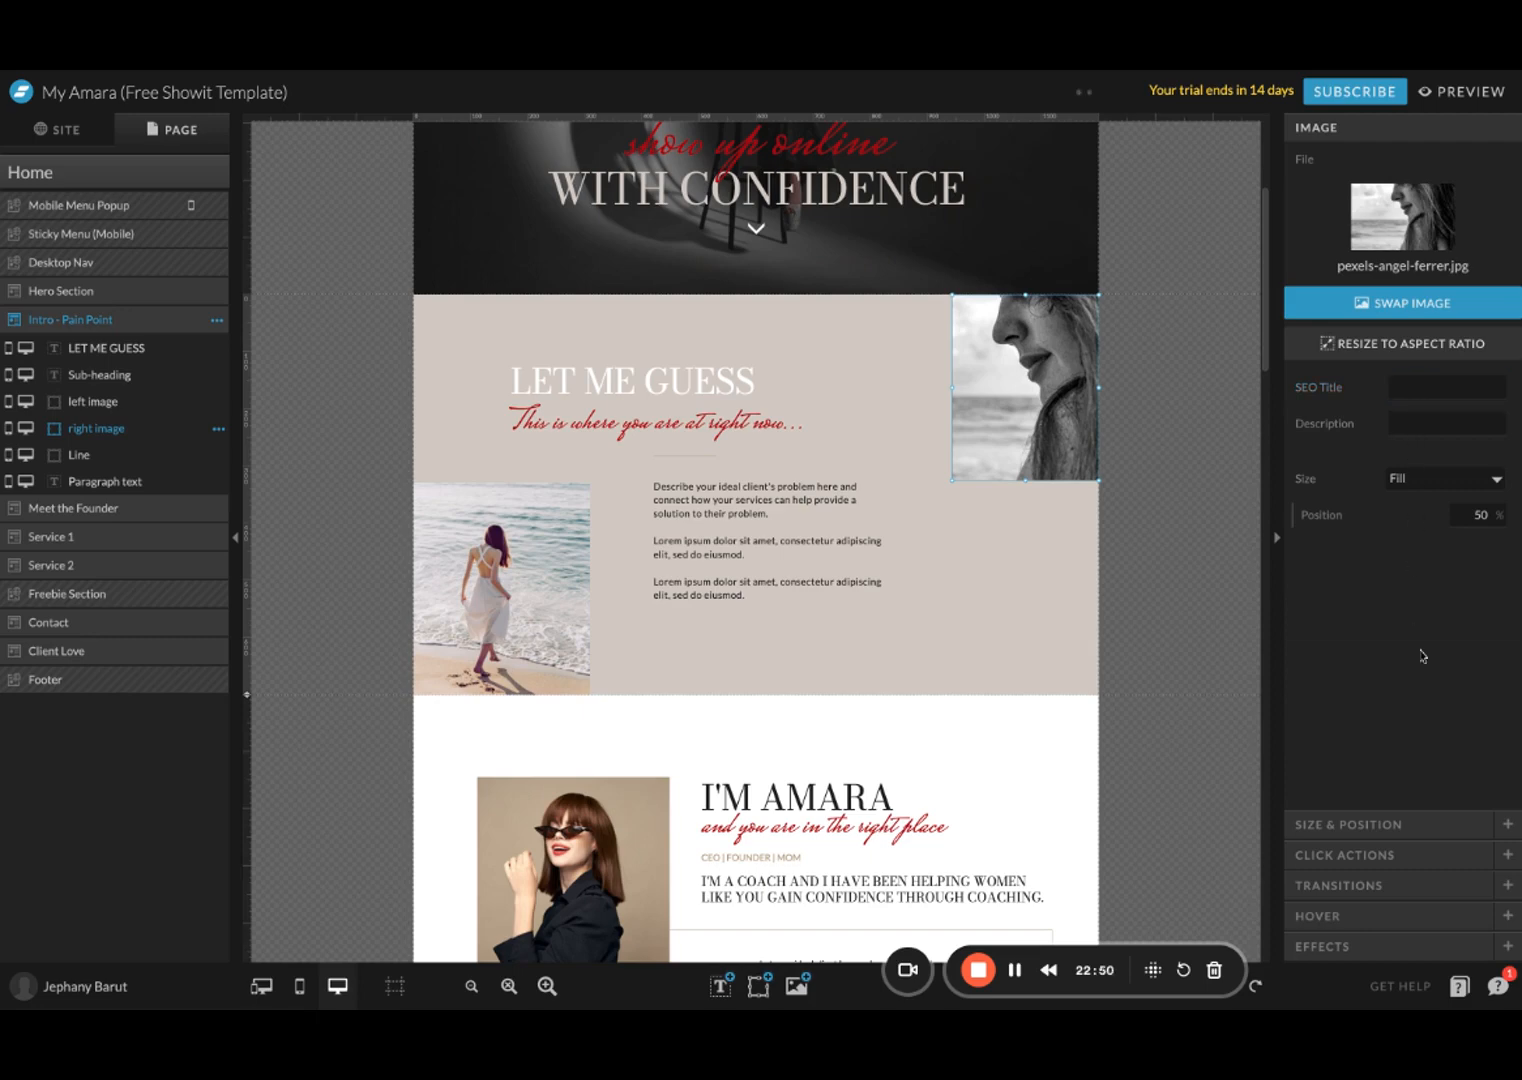
Step: Review the right image's size and position, click actions with link type, transitions, hover and effects settings
{"action": "left_click", "coordinate": [1352, 834]}
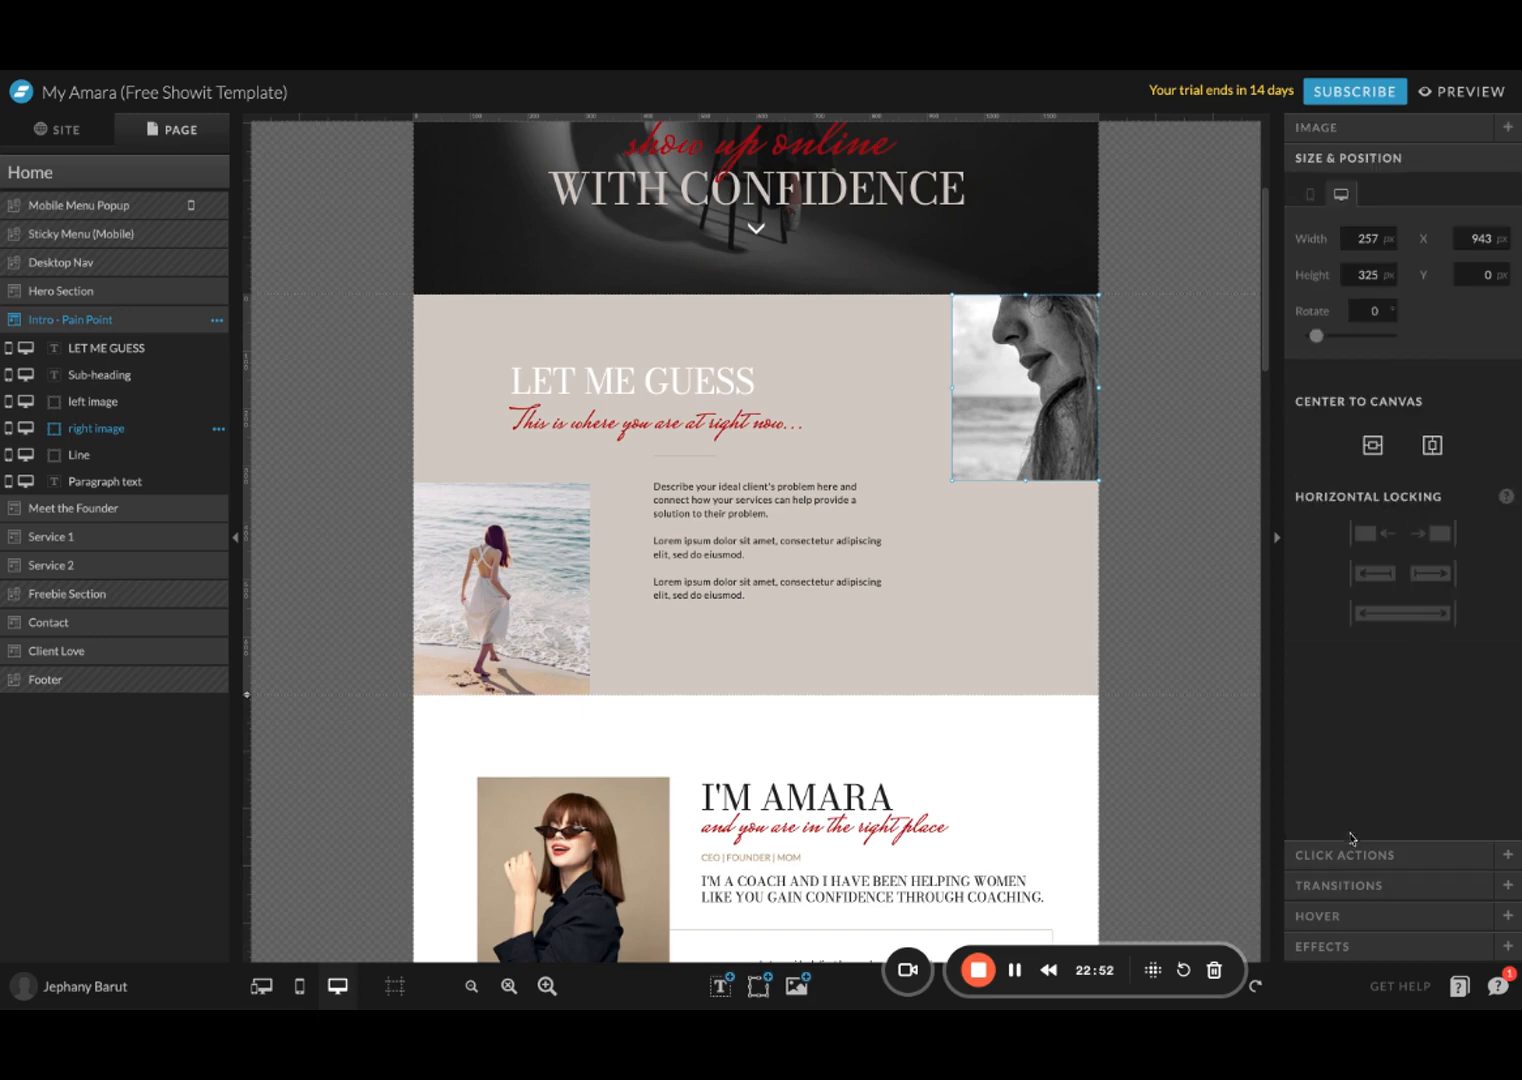
{"action": "left_click", "coordinate": [1360, 856]}
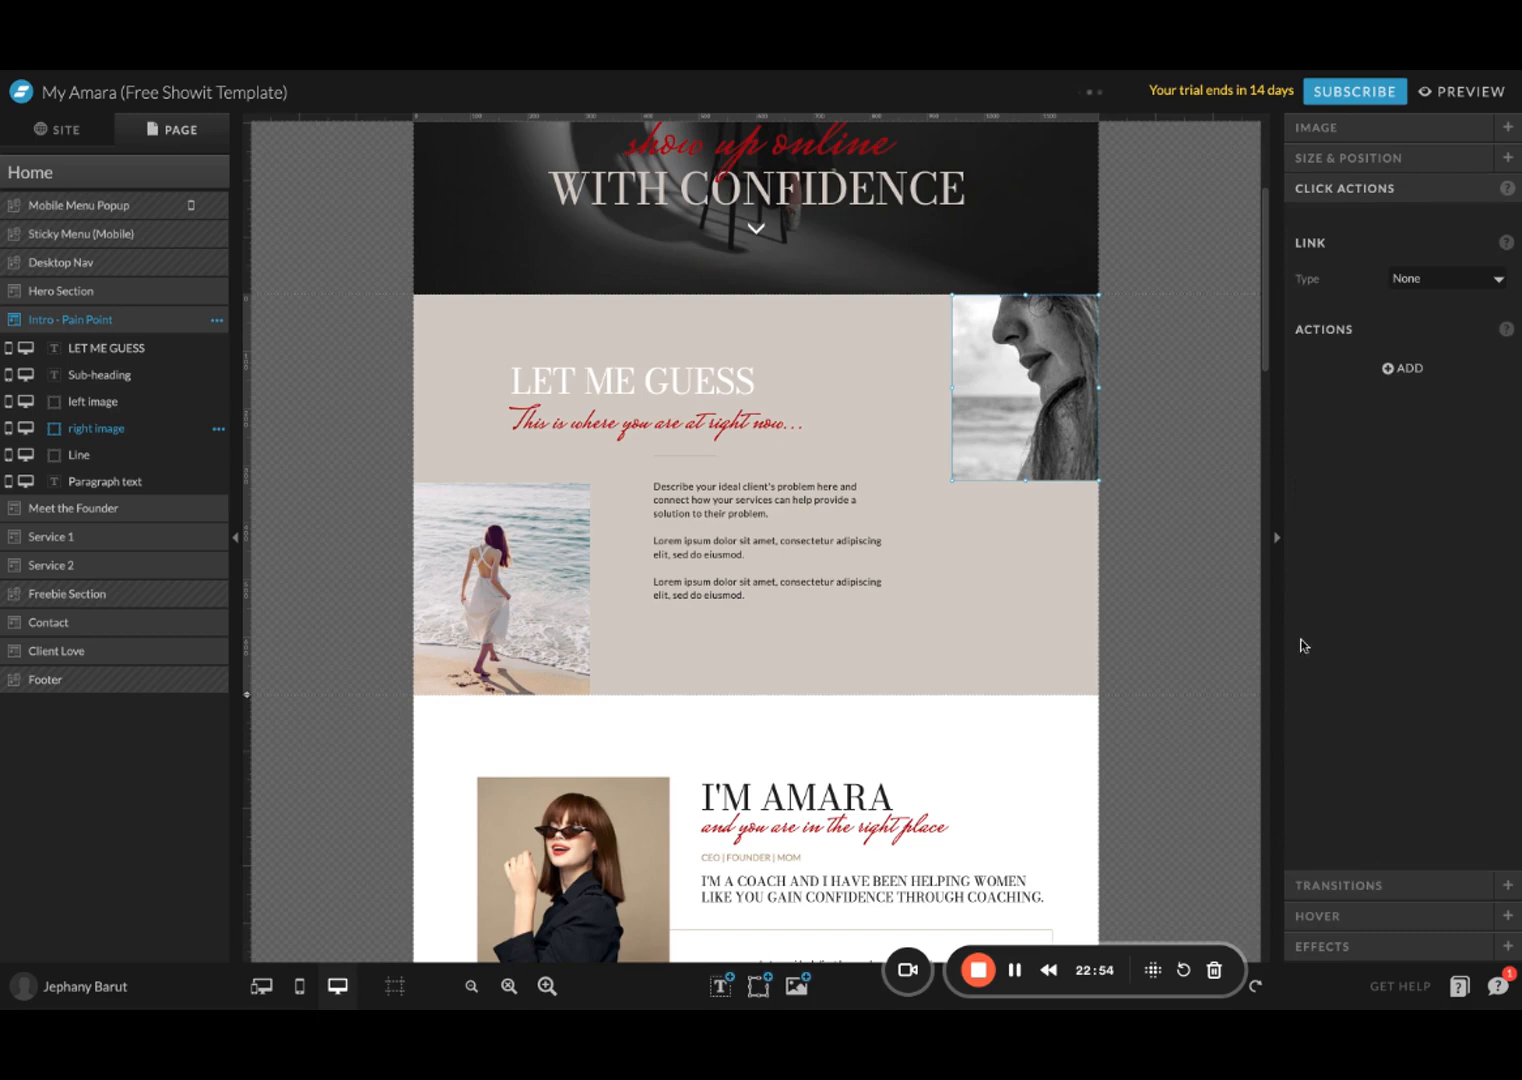
{"action": "left_click", "coordinate": [1468, 280]}
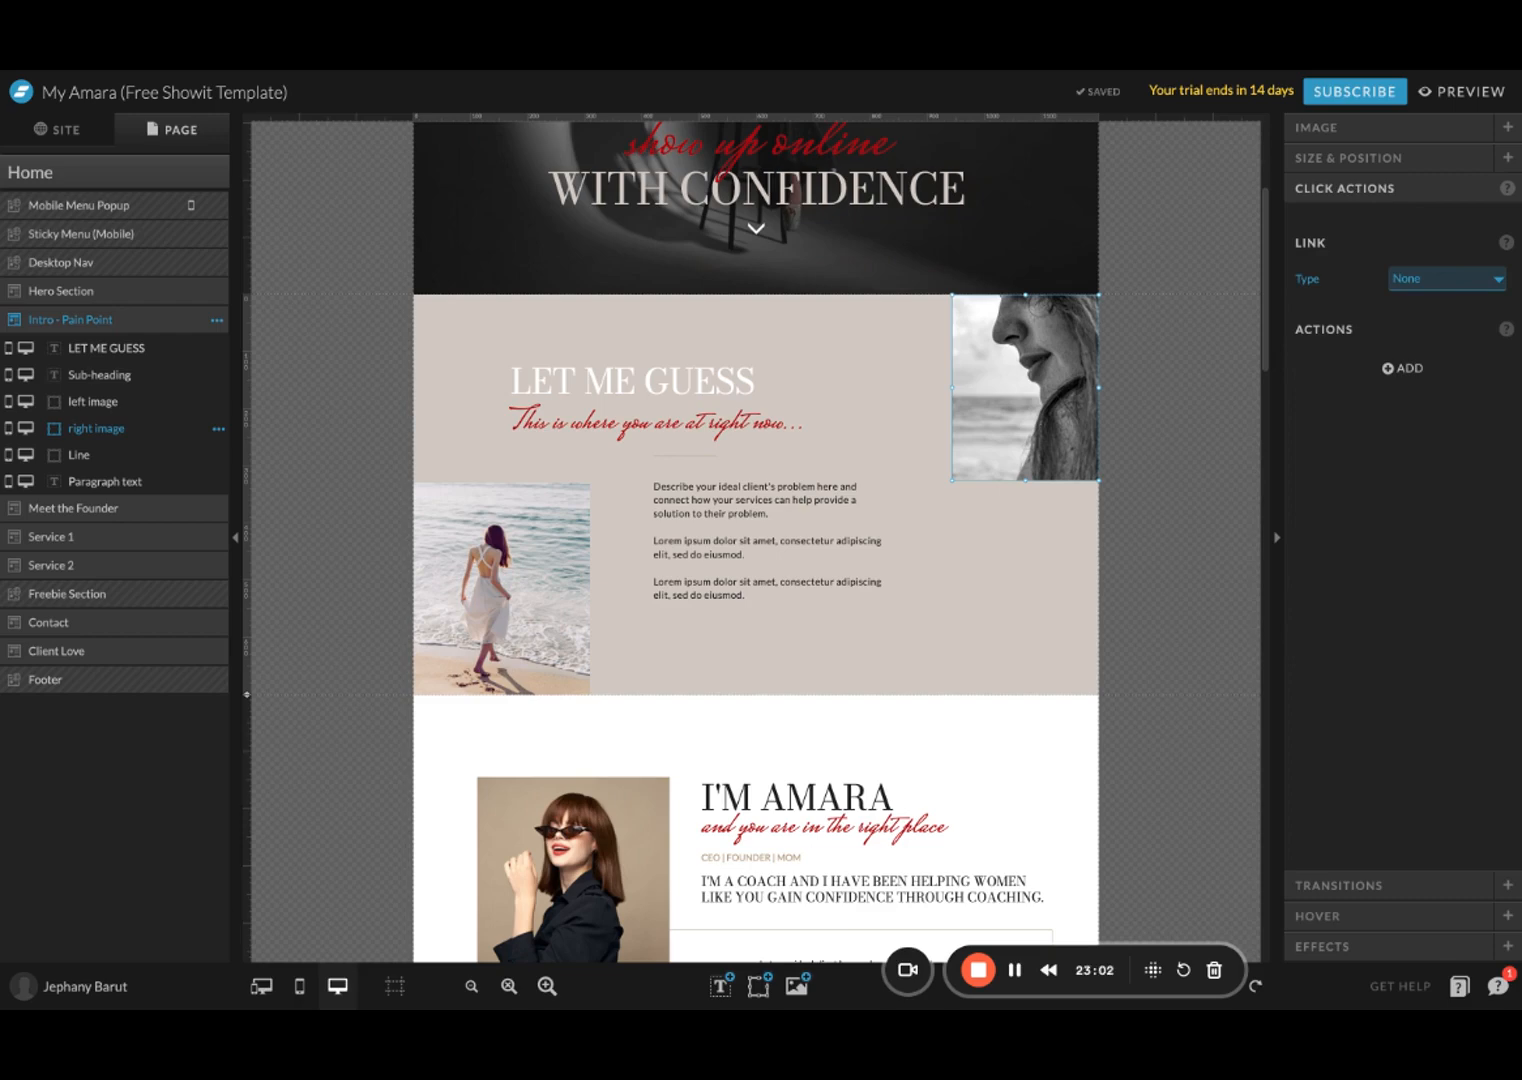
{"action": "left_click", "coordinate": [1346, 887]}
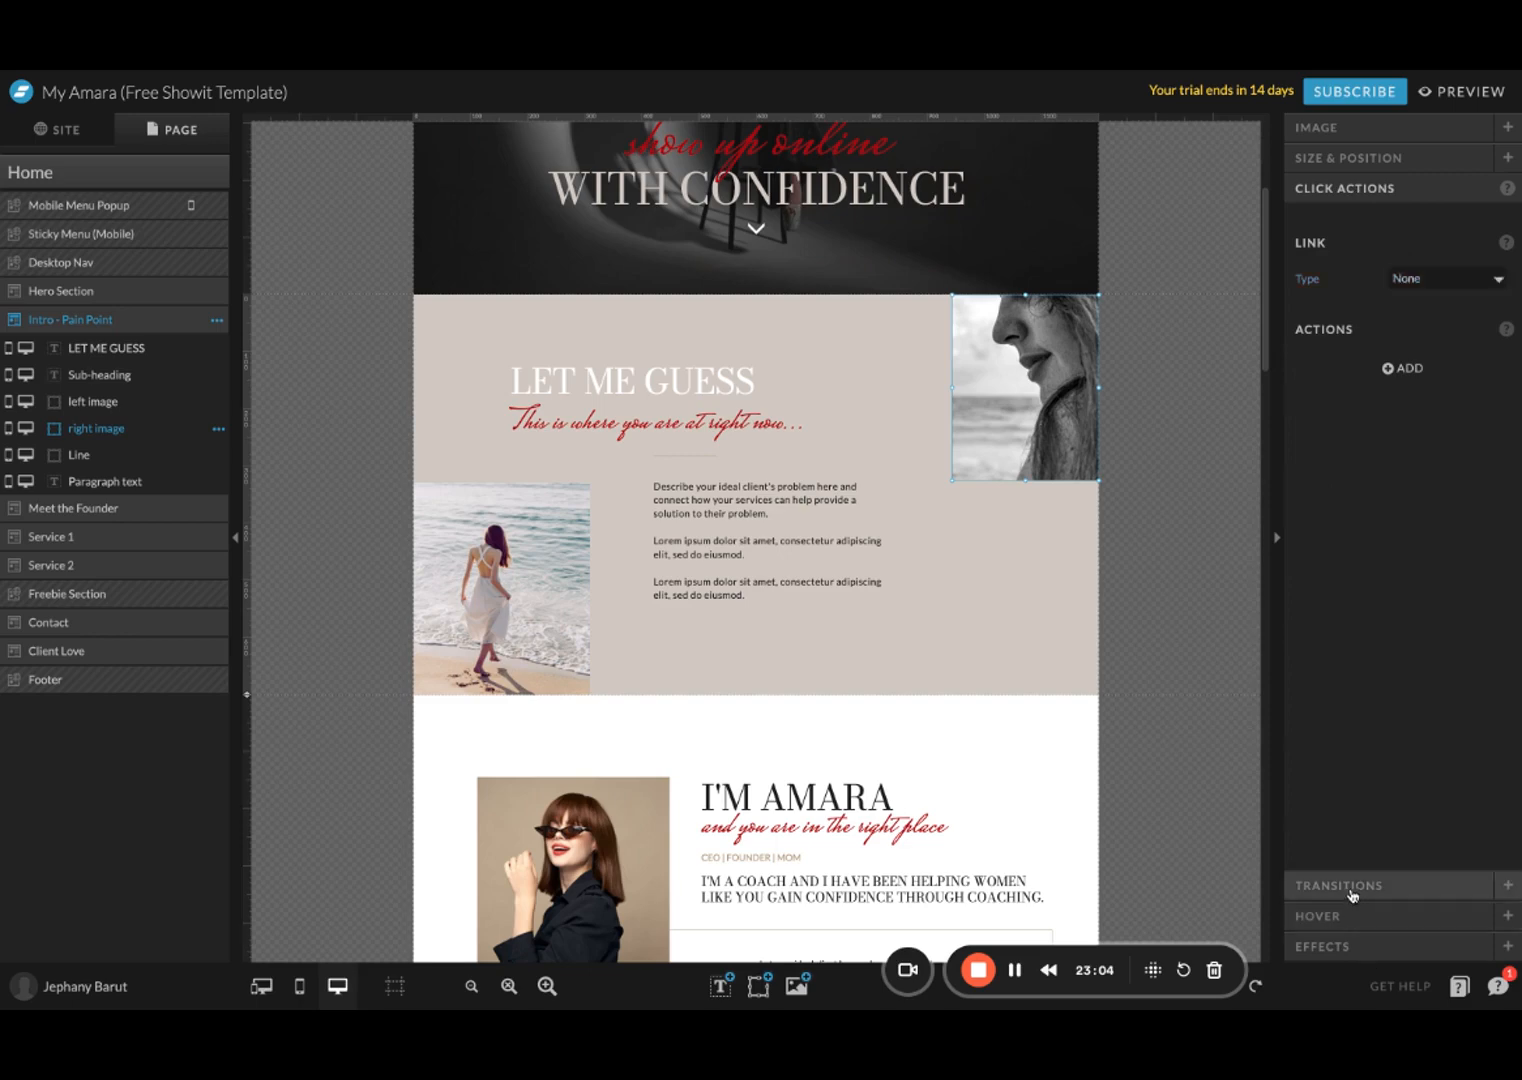
{"action": "left_click", "coordinate": [1350, 912]}
{"action": "left_click", "coordinate": [1352, 946]}
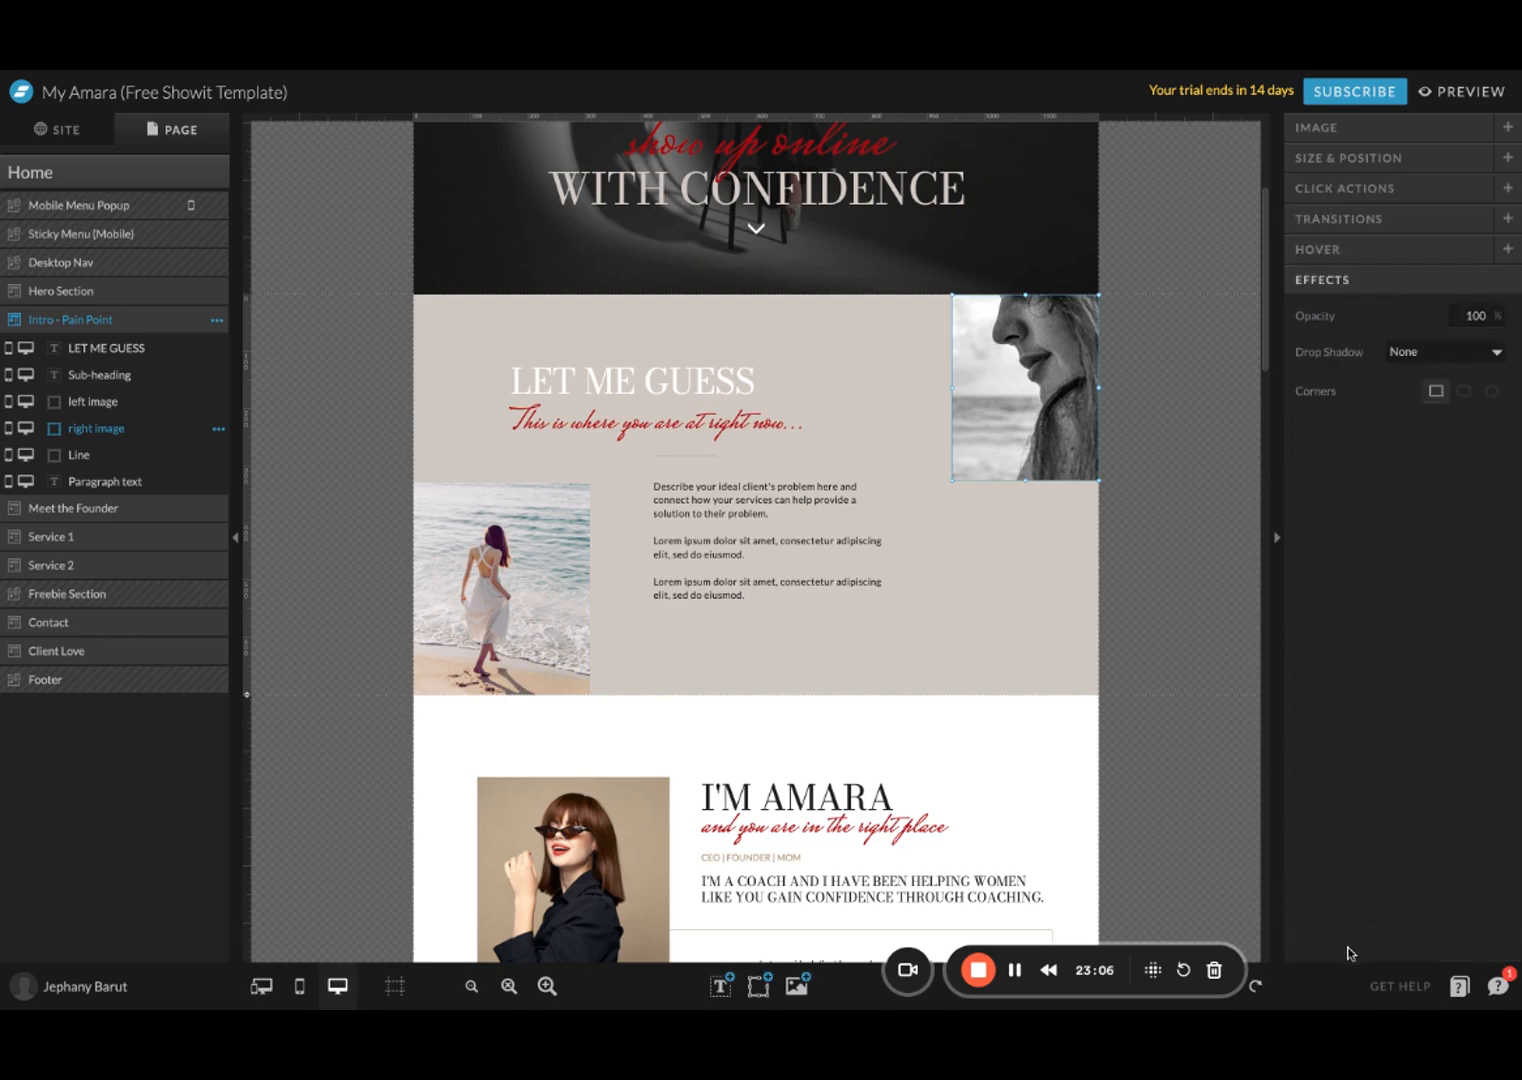
{"action": "left_click", "coordinate": [1153, 616]}
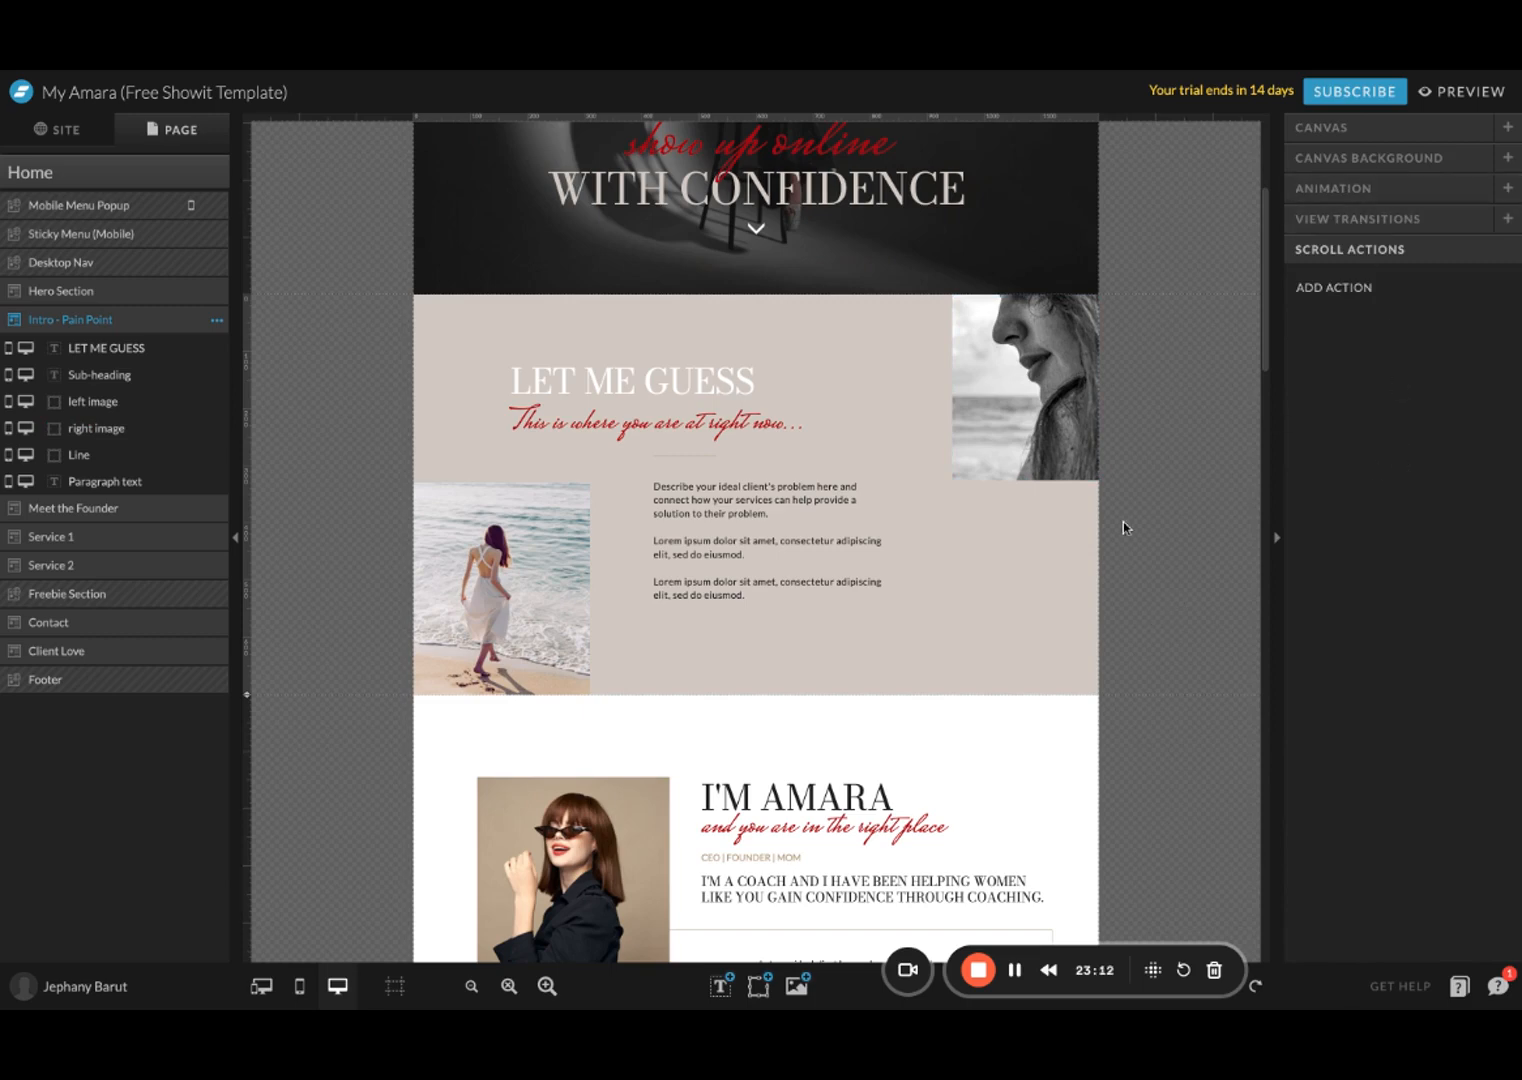
{"action": "scroll", "coordinate": [1122, 522], "scroll_direction": "down", "scroll_amount": 2}
{"action": "scroll", "coordinate": [1122, 522], "scroll_direction": "up", "scroll_amount": 1}
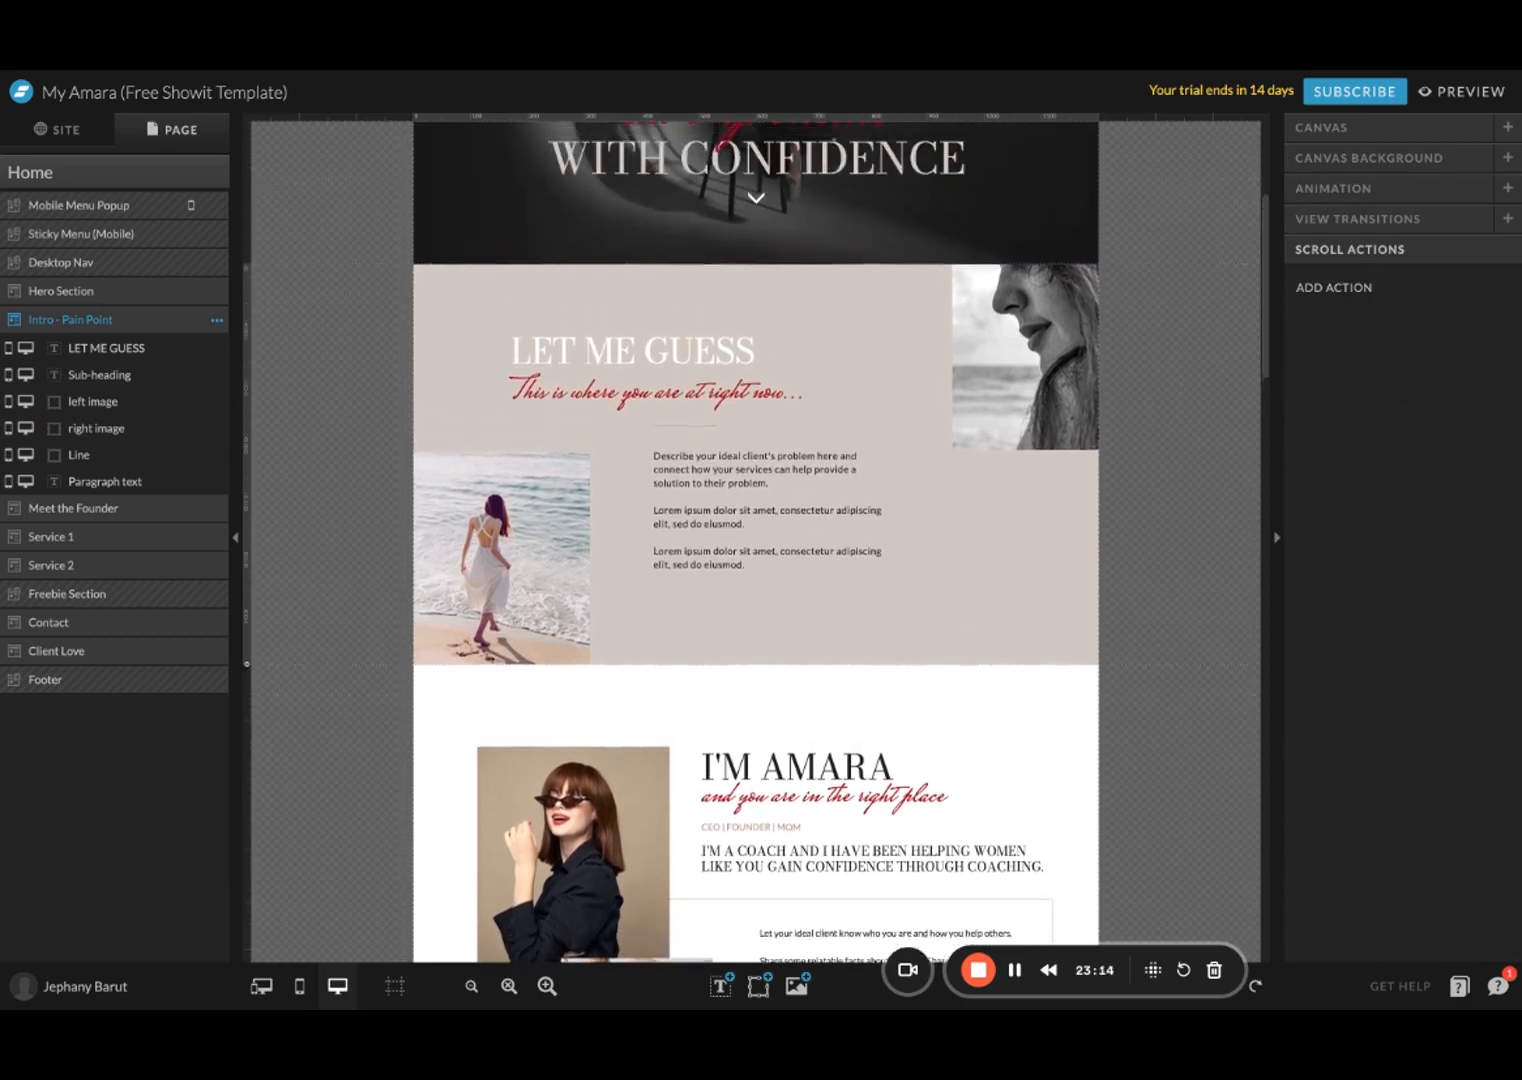
{"action": "scroll", "coordinate": [756, 540], "scroll_direction": "up", "scroll_amount": 2}
{"action": "scroll", "coordinate": [756, 540], "scroll_direction": "down", "scroll_amount": 4}
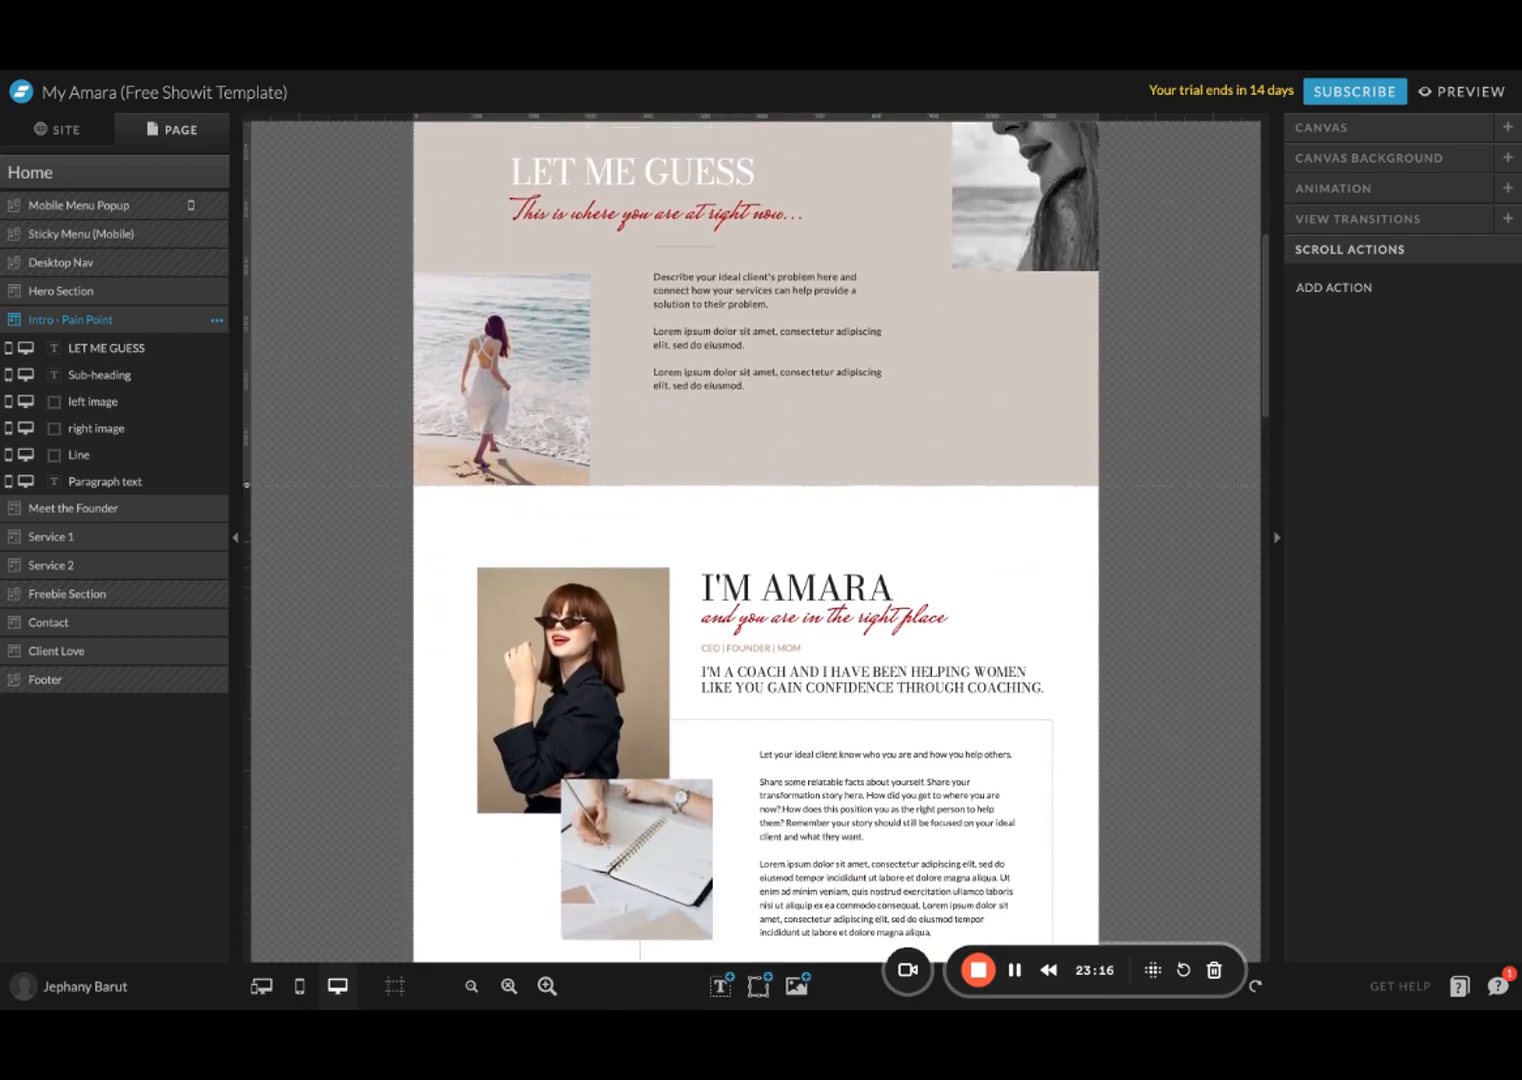
{"action": "scroll", "coordinate": [756, 540], "scroll_direction": "up", "scroll_amount": 3}
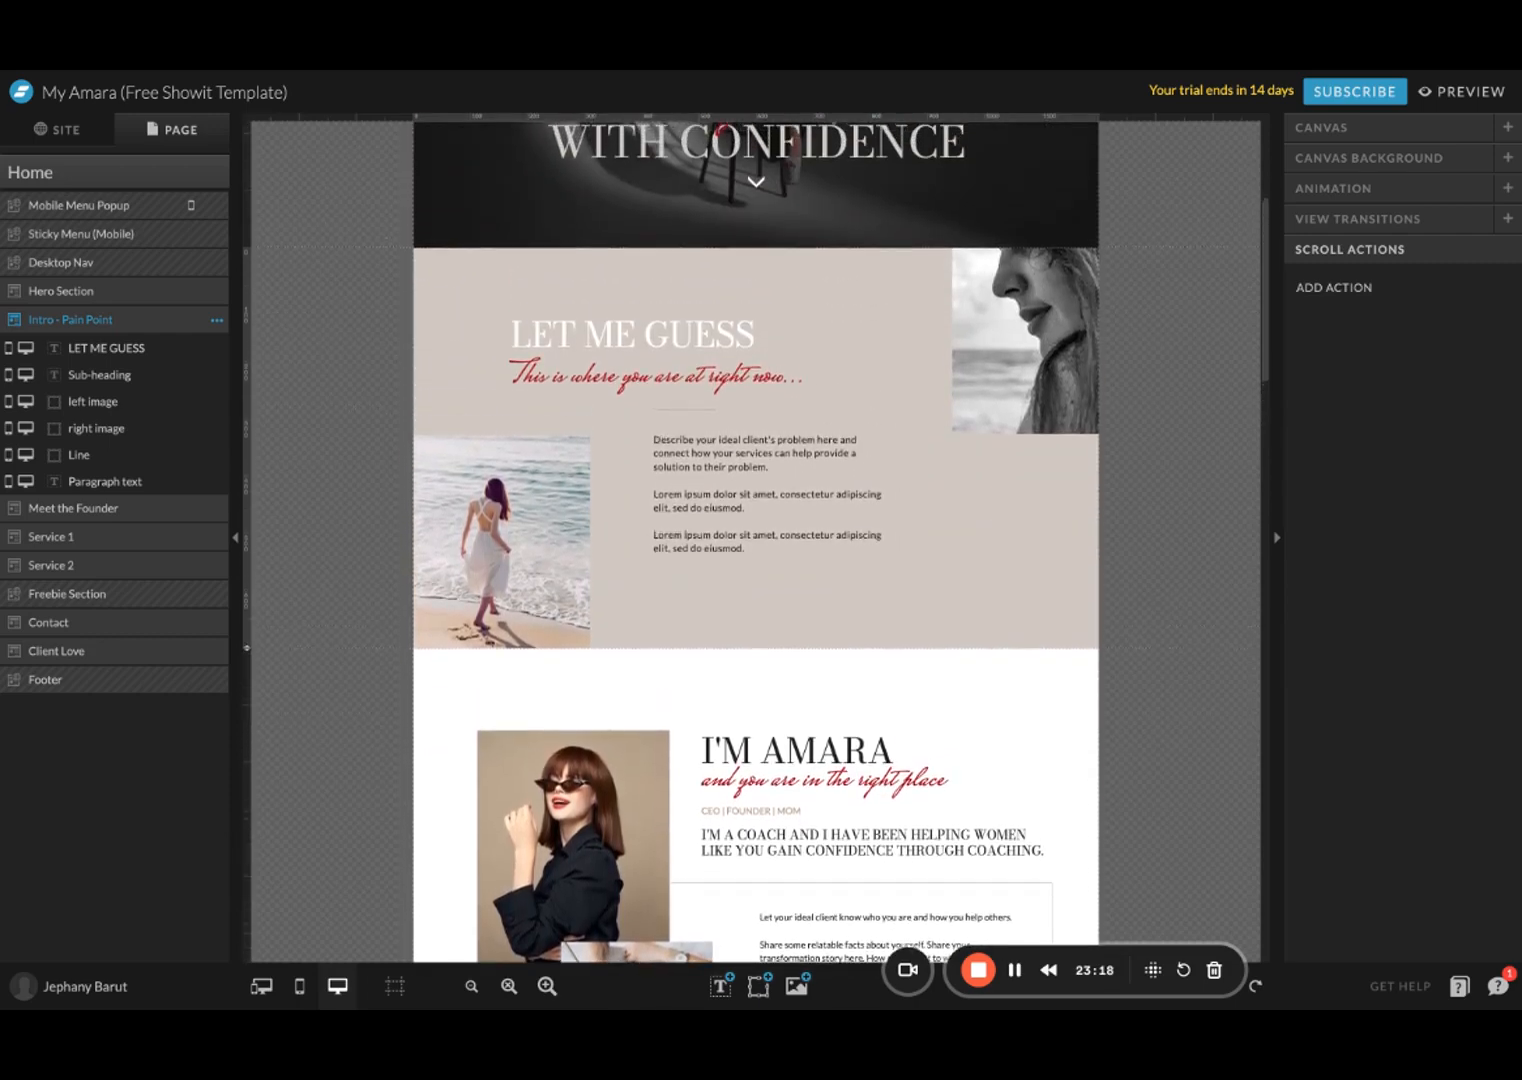
Step: Inspect the Learn More text and the button shape behind it in the Service 1 section
{"action": "scroll", "coordinate": [756, 540], "scroll_direction": "down", "scroll_amount": 12}
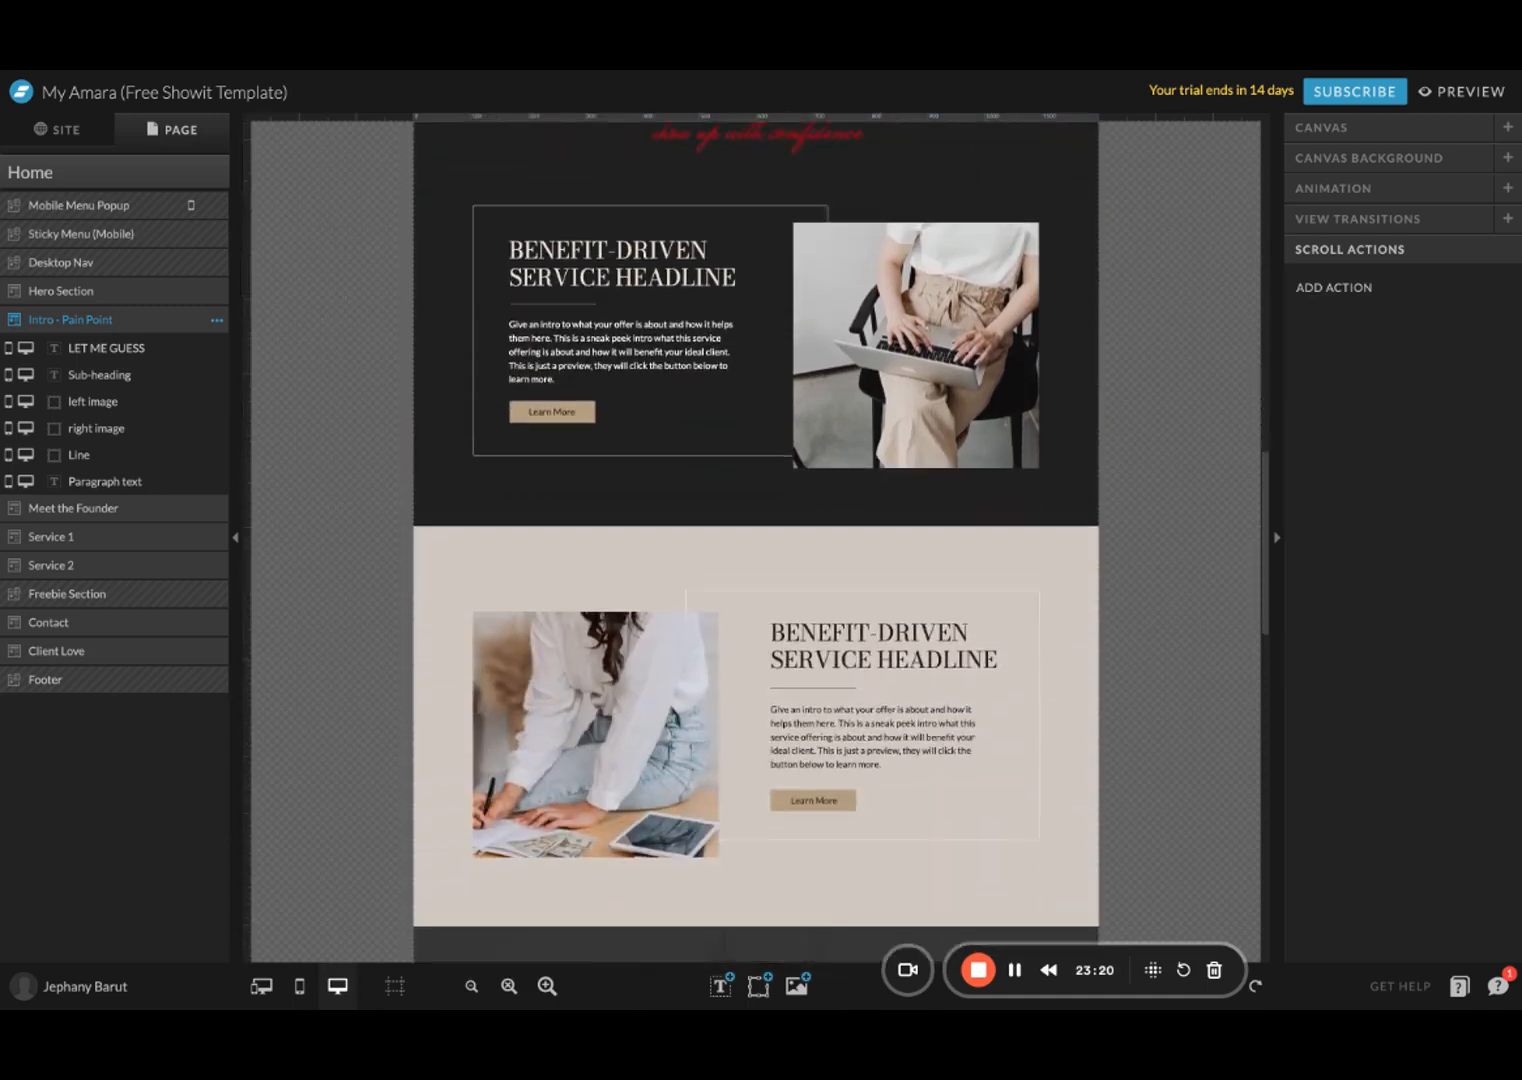
{"action": "scroll", "coordinate": [685, 550], "scroll_direction": "up", "scroll_amount": 1}
{"action": "scroll", "coordinate": [685, 550], "scroll_direction": "down", "scroll_amount": 3}
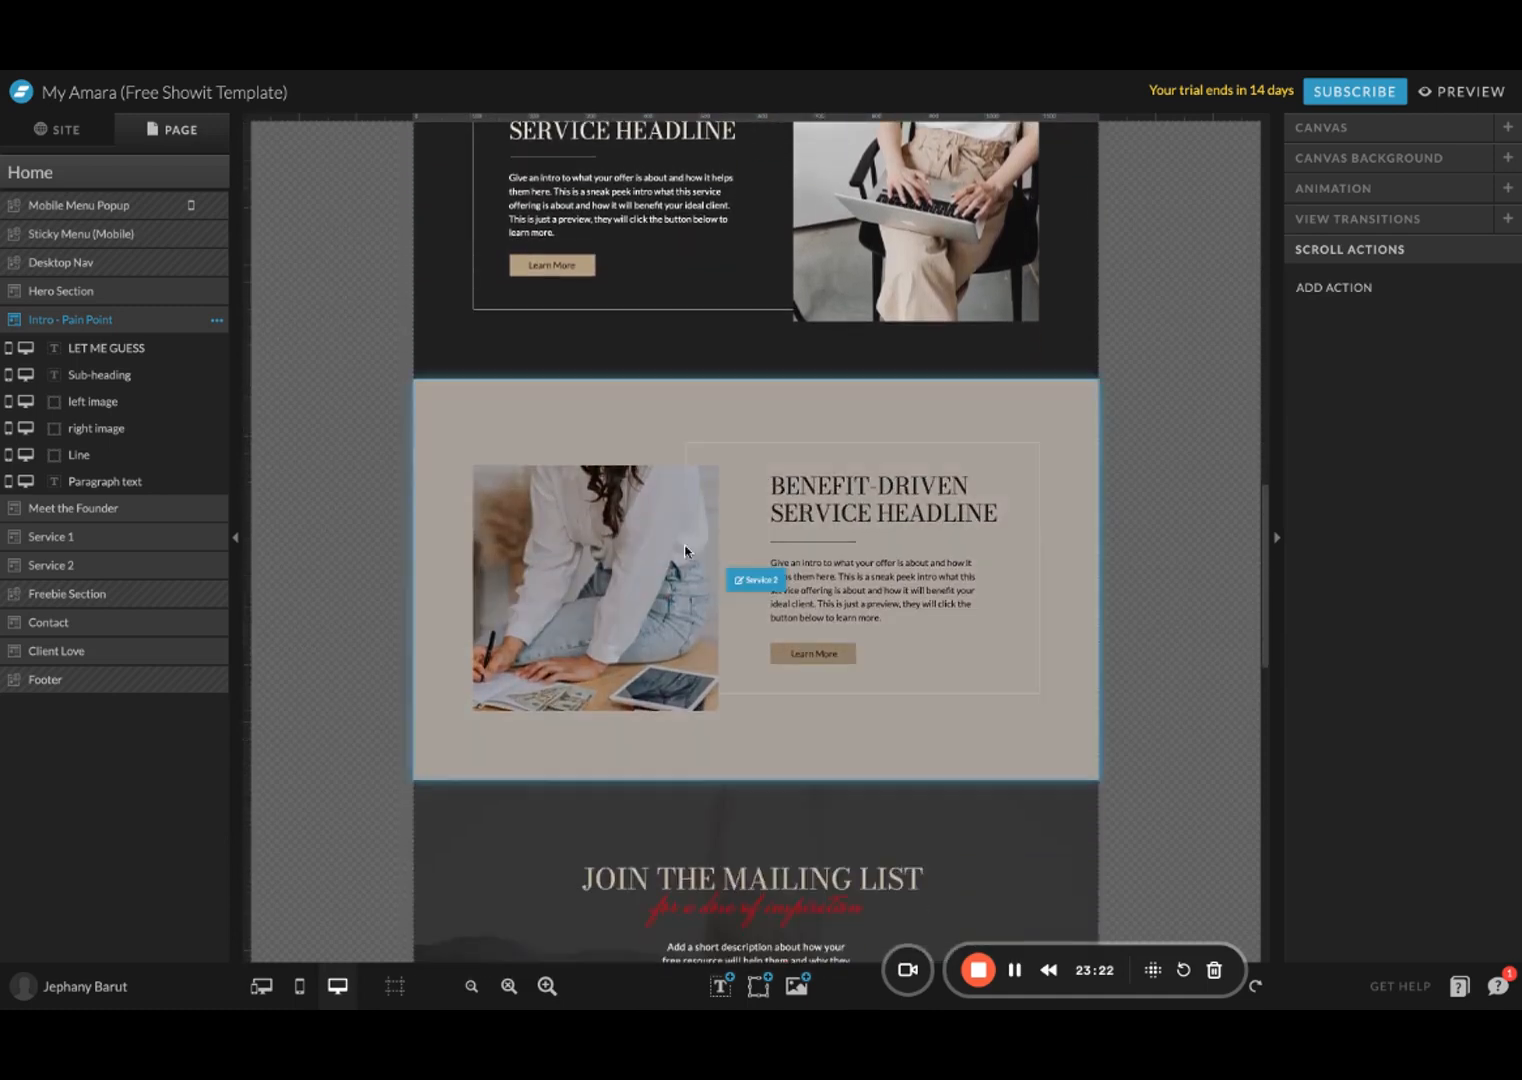
{"action": "left_click", "coordinate": [685, 550]}
{"action": "scroll", "coordinate": [685, 520], "scroll_direction": "up", "scroll_amount": 1}
{"action": "left_click", "coordinate": [552, 362]}
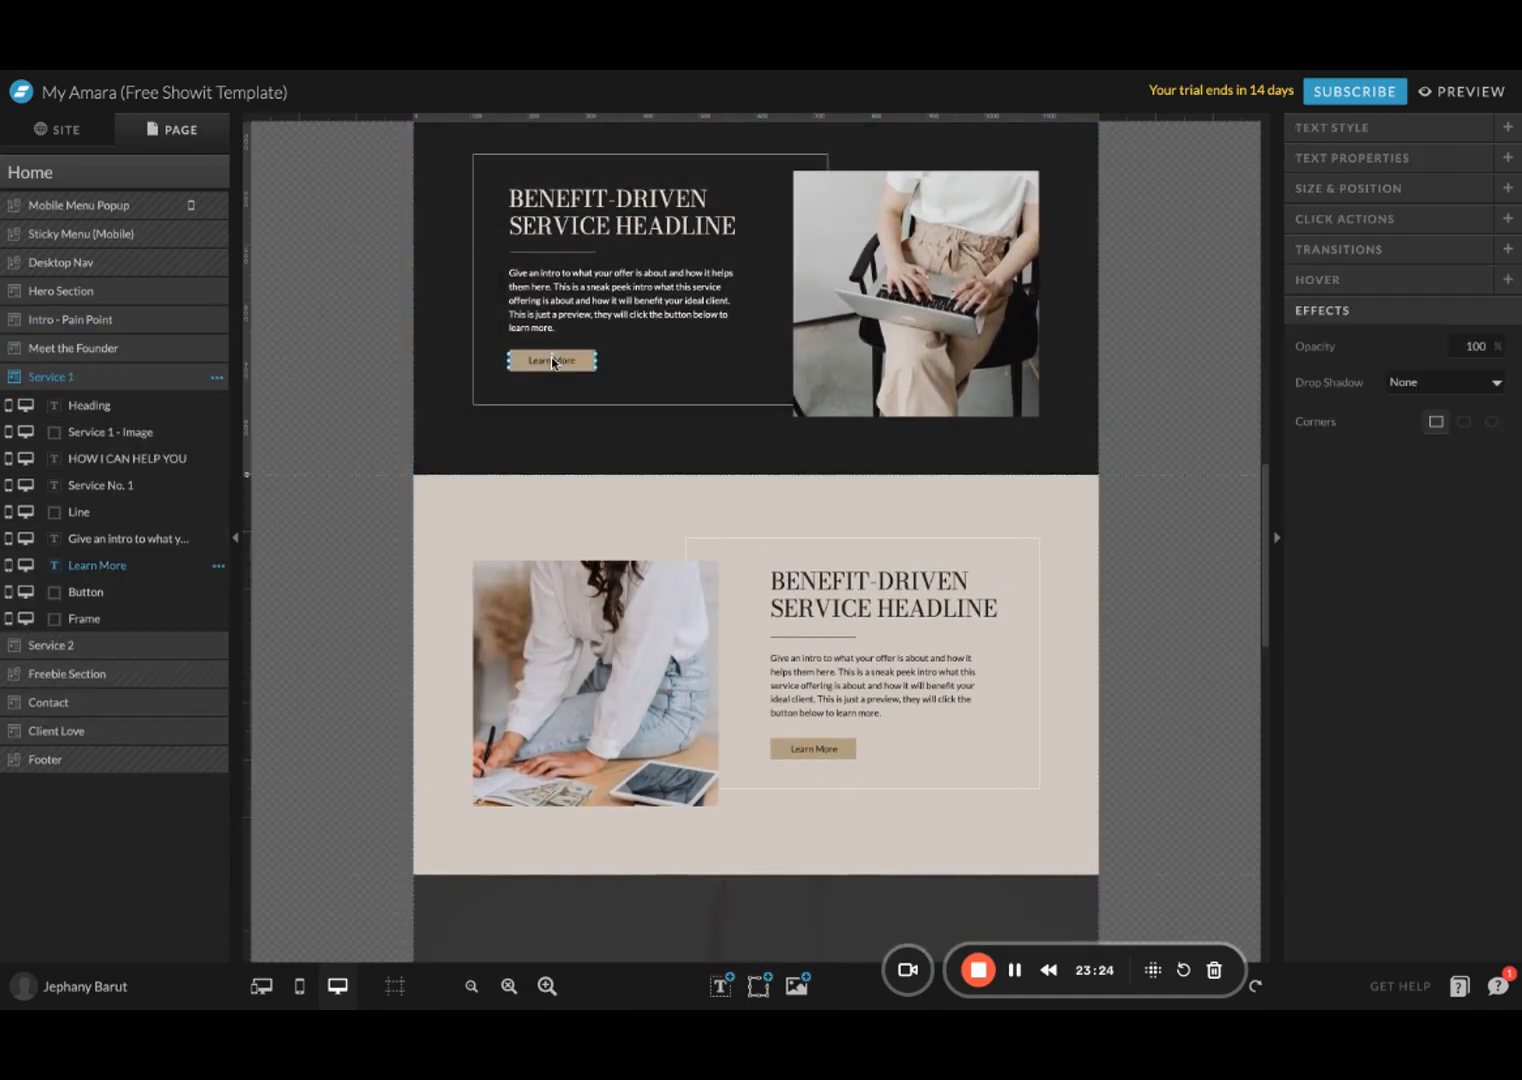
{"action": "scroll", "coordinate": [716, 410], "scroll_direction": "up", "scroll_amount": 1}
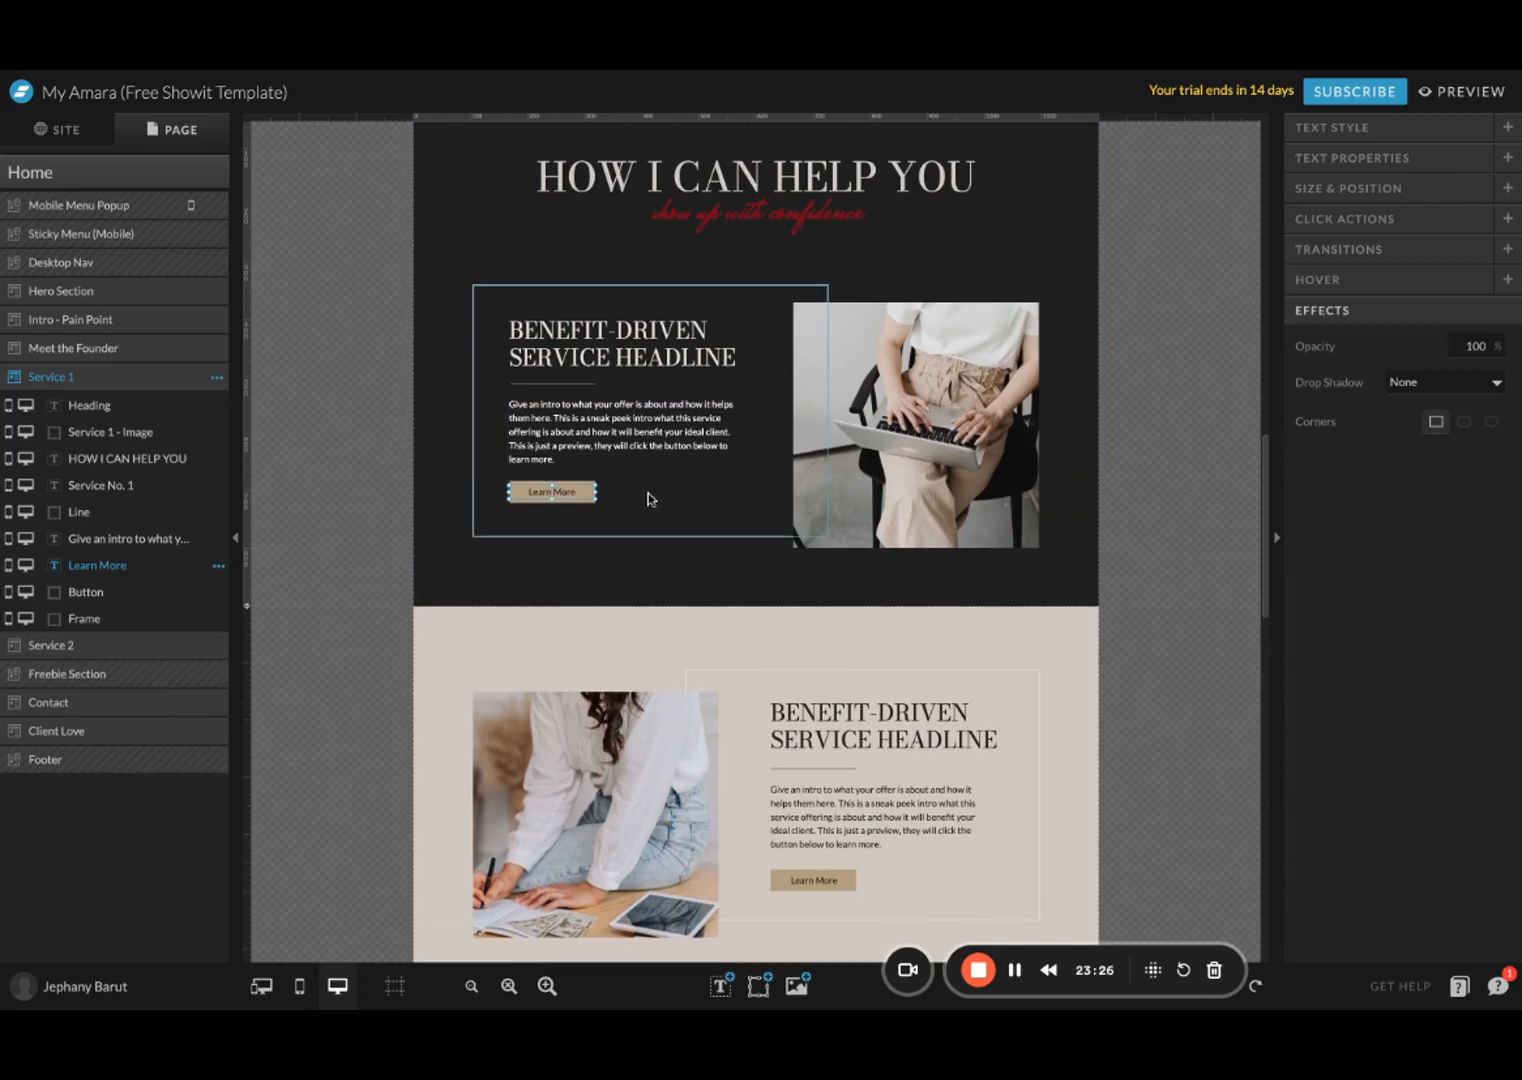
{"action": "left_click", "coordinate": [578, 488]}
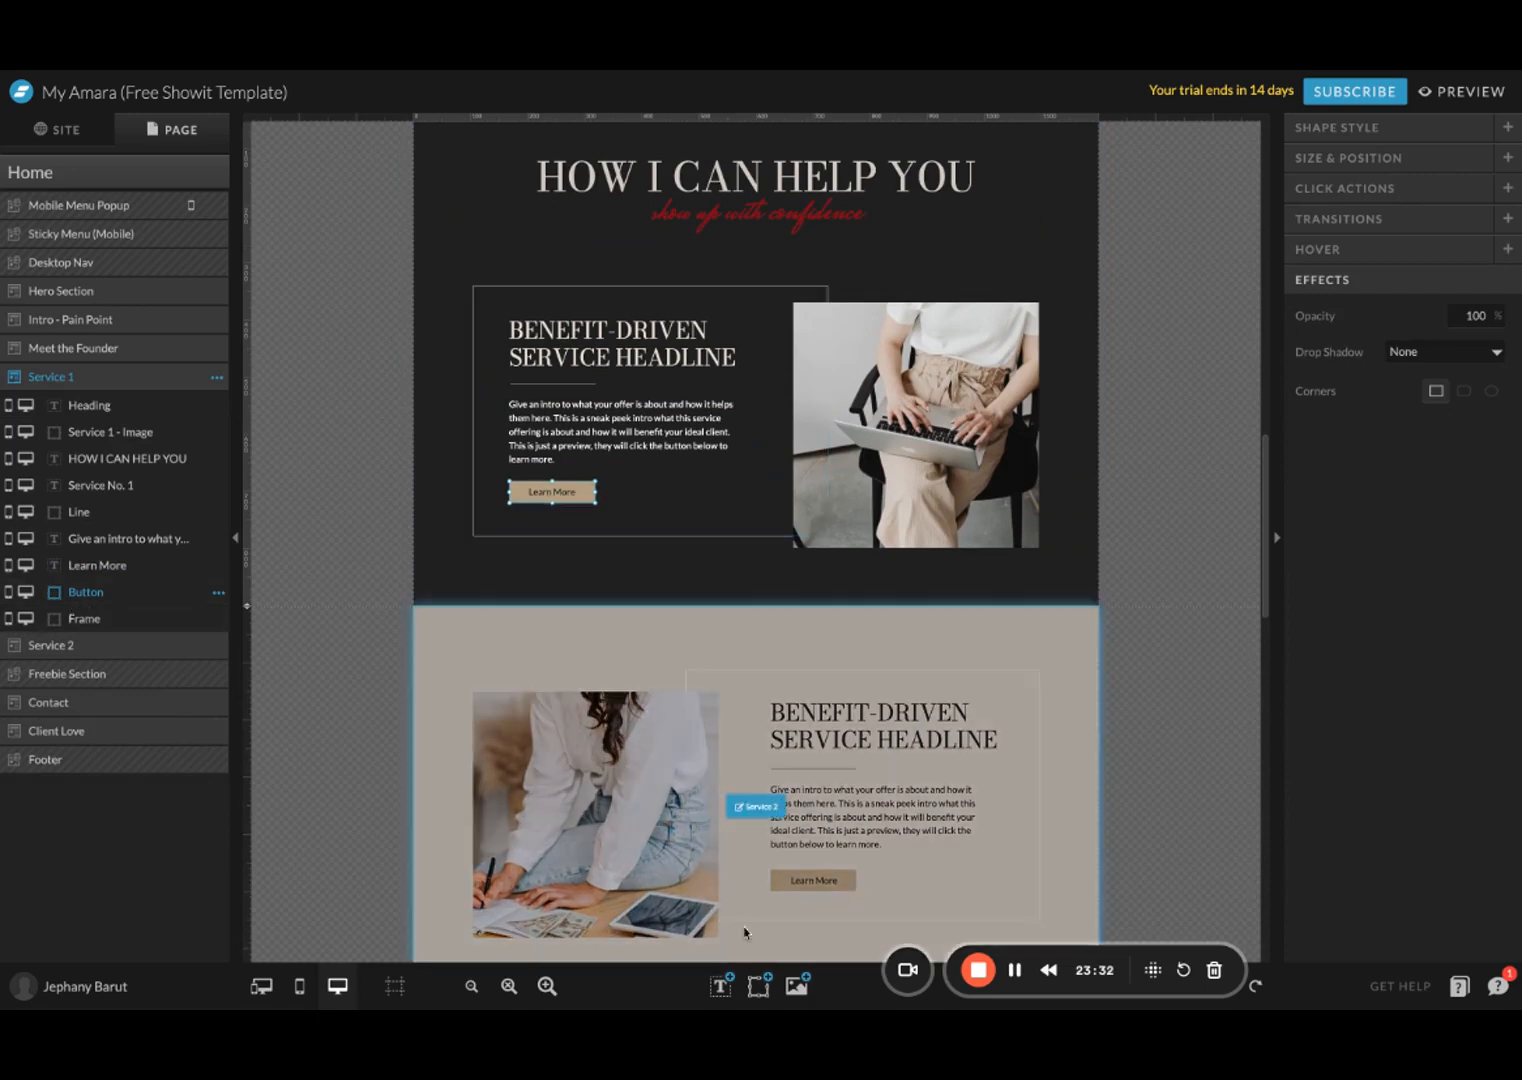
Step: Try adding a rectangle shape to the Service 1 section, and delete it again
{"action": "left_click", "coordinate": [760, 988]}
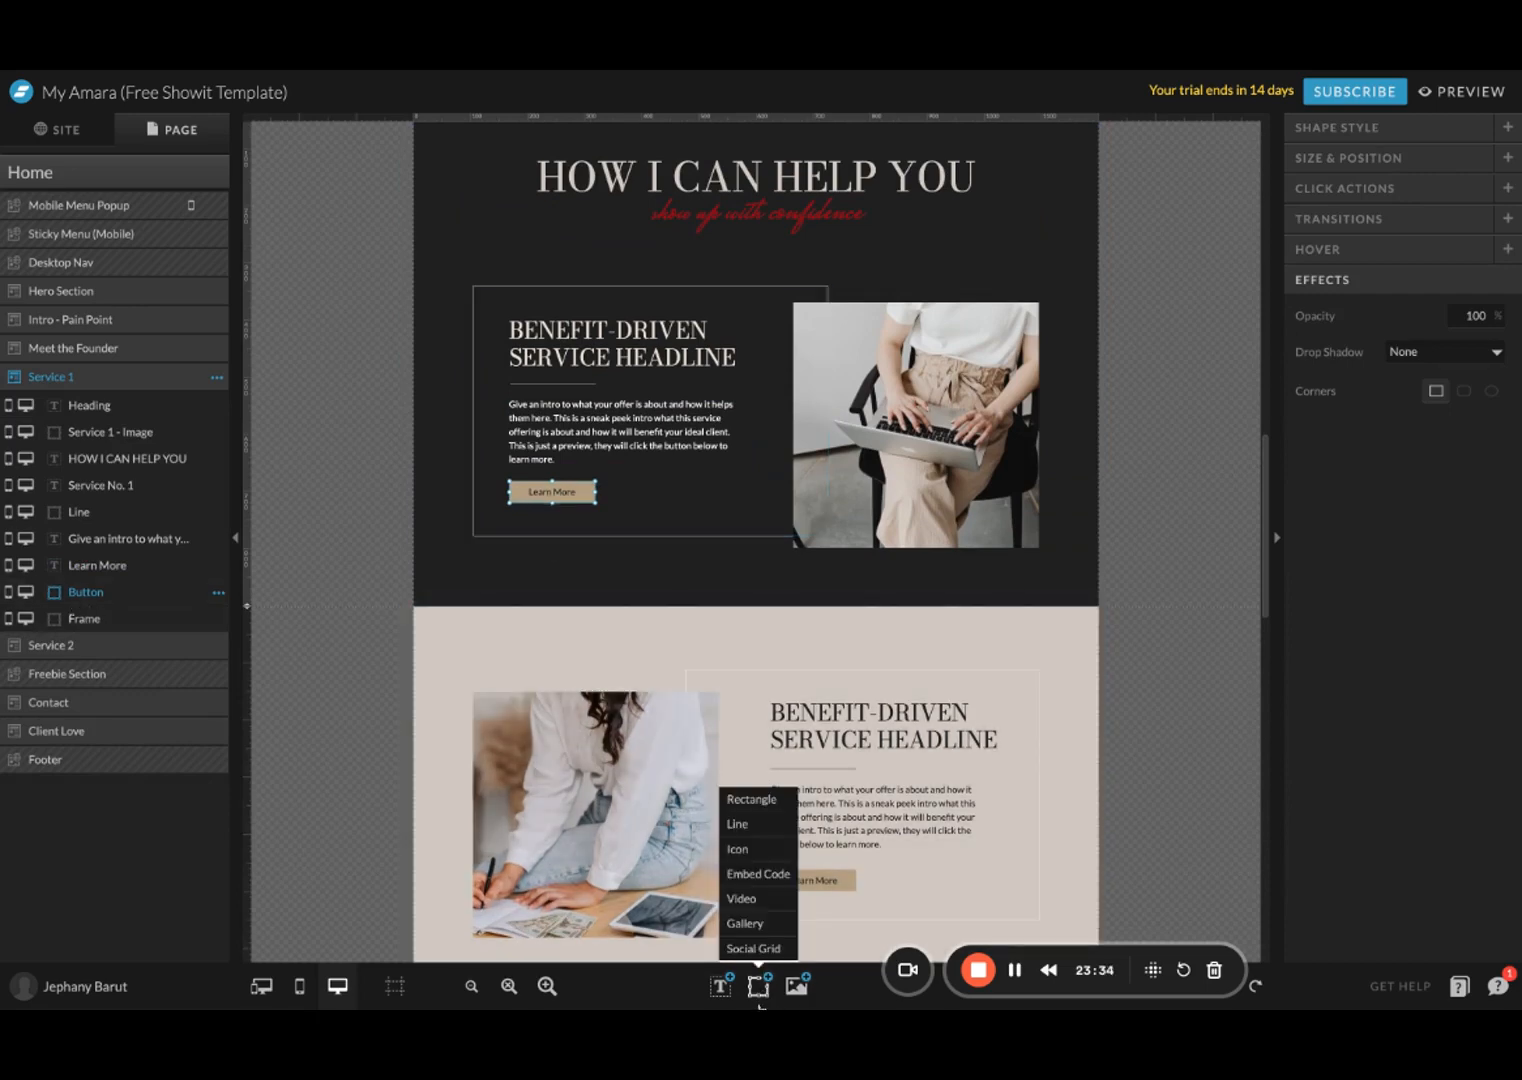
{"action": "left_click", "coordinate": [757, 805]}
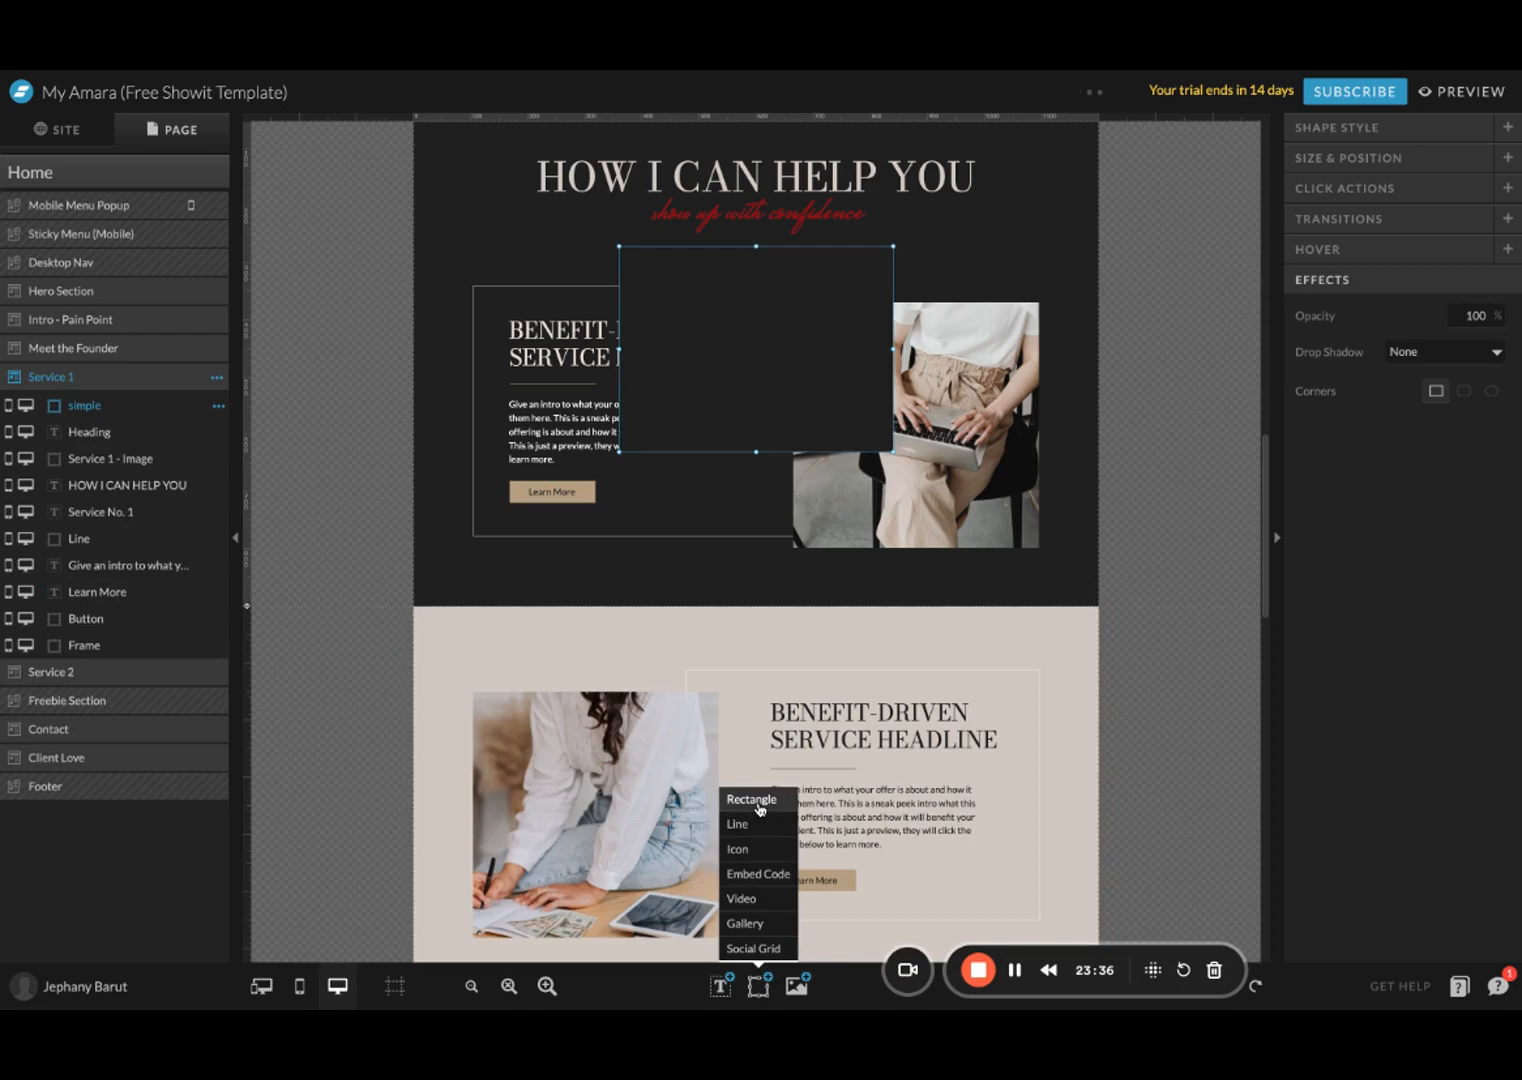
{"action": "key", "text": "Delete"}
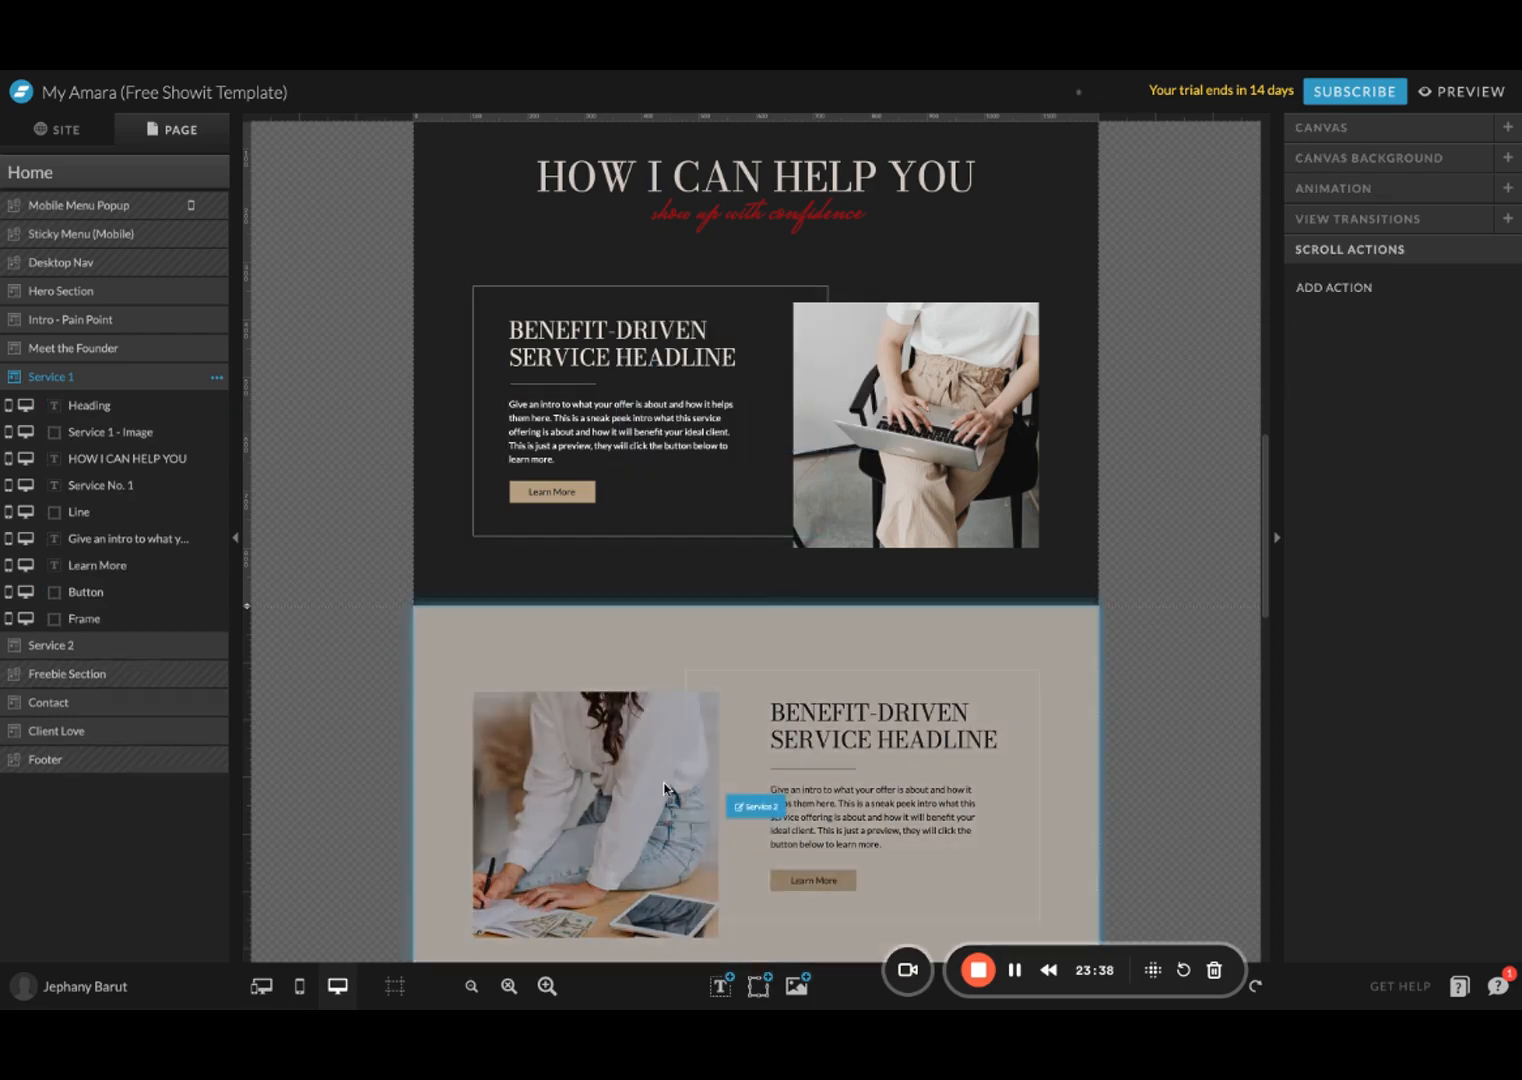
Step: Examine which elements the Learn More and Heading layers of the Service 1 canvas correspond to
{"action": "mouse_move", "coordinate": [719, 984]}
{"action": "left_click", "coordinate": [568, 491]}
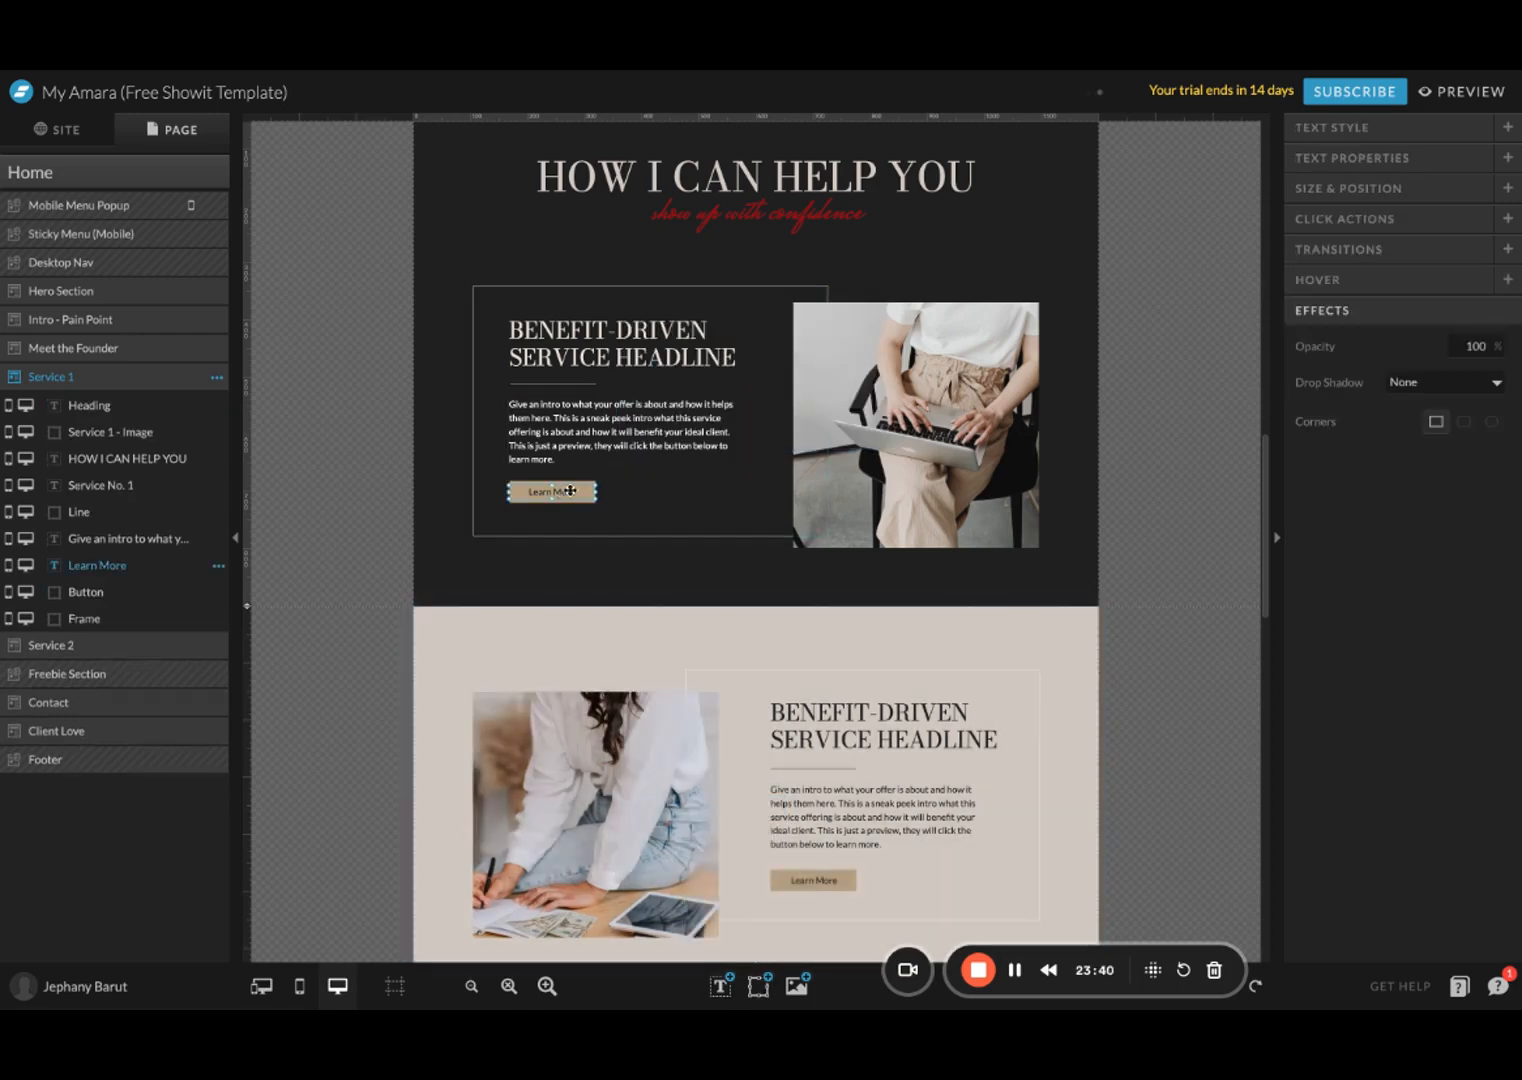
{"action": "key", "text": "alt+shift+p"}
{"action": "left_click", "coordinate": [560, 500]}
{"action": "left_click", "coordinate": [559, 493]}
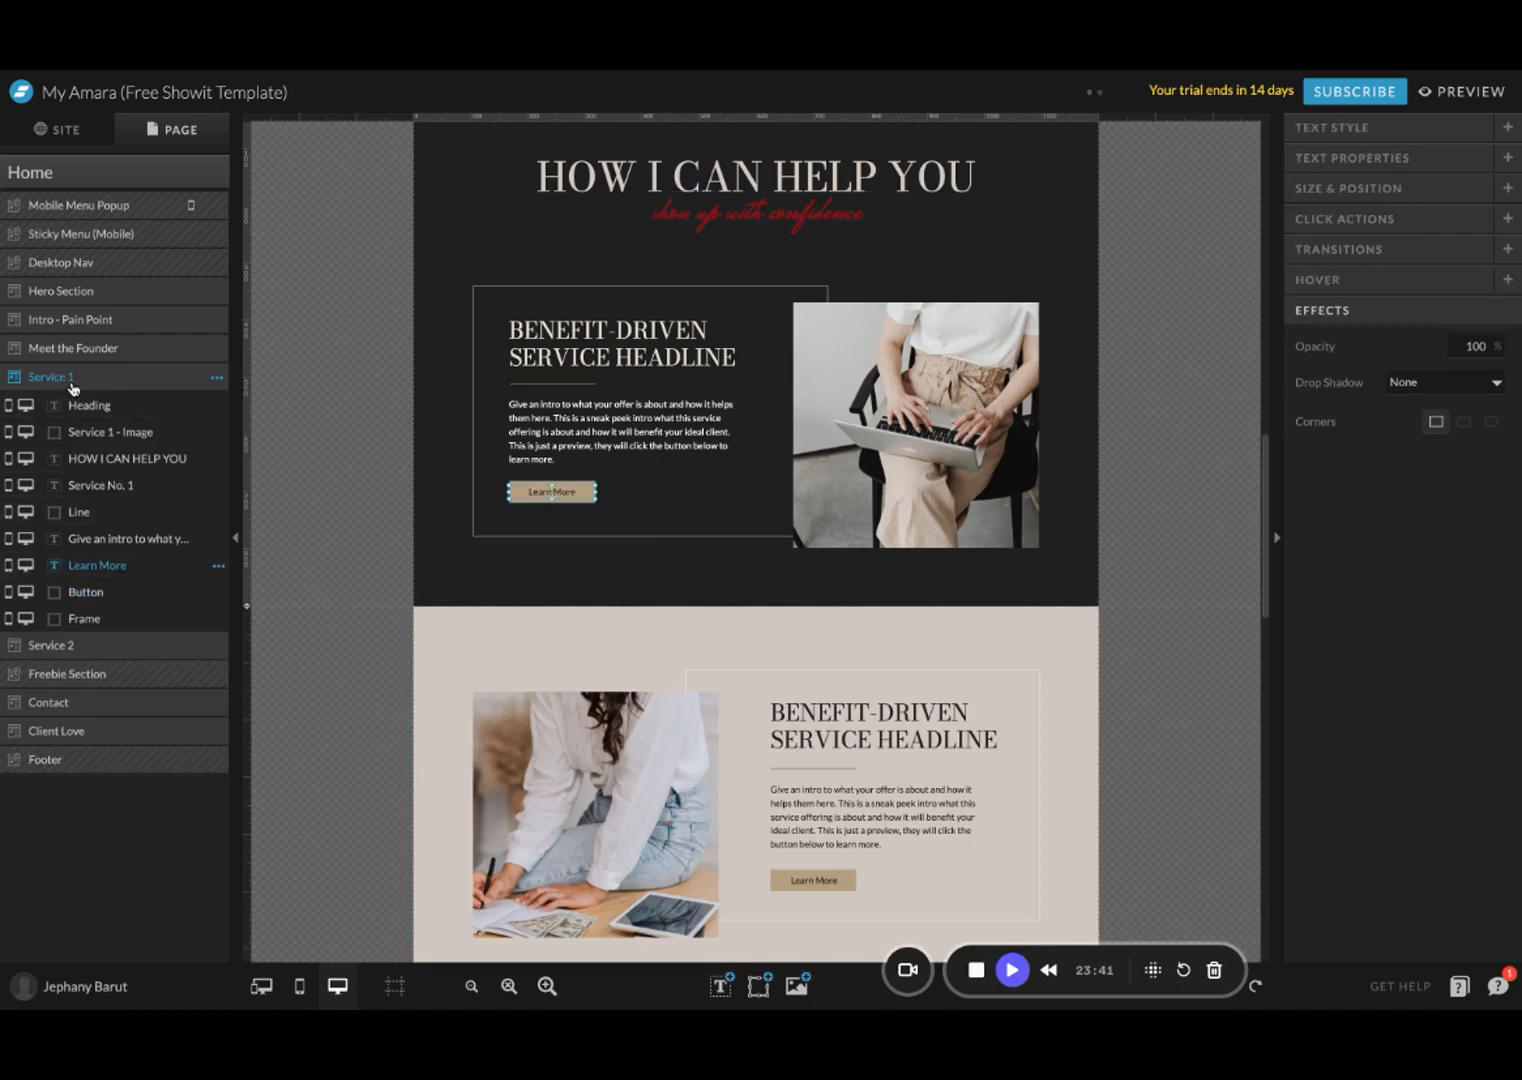
{"action": "left_click", "coordinate": [100, 619]}
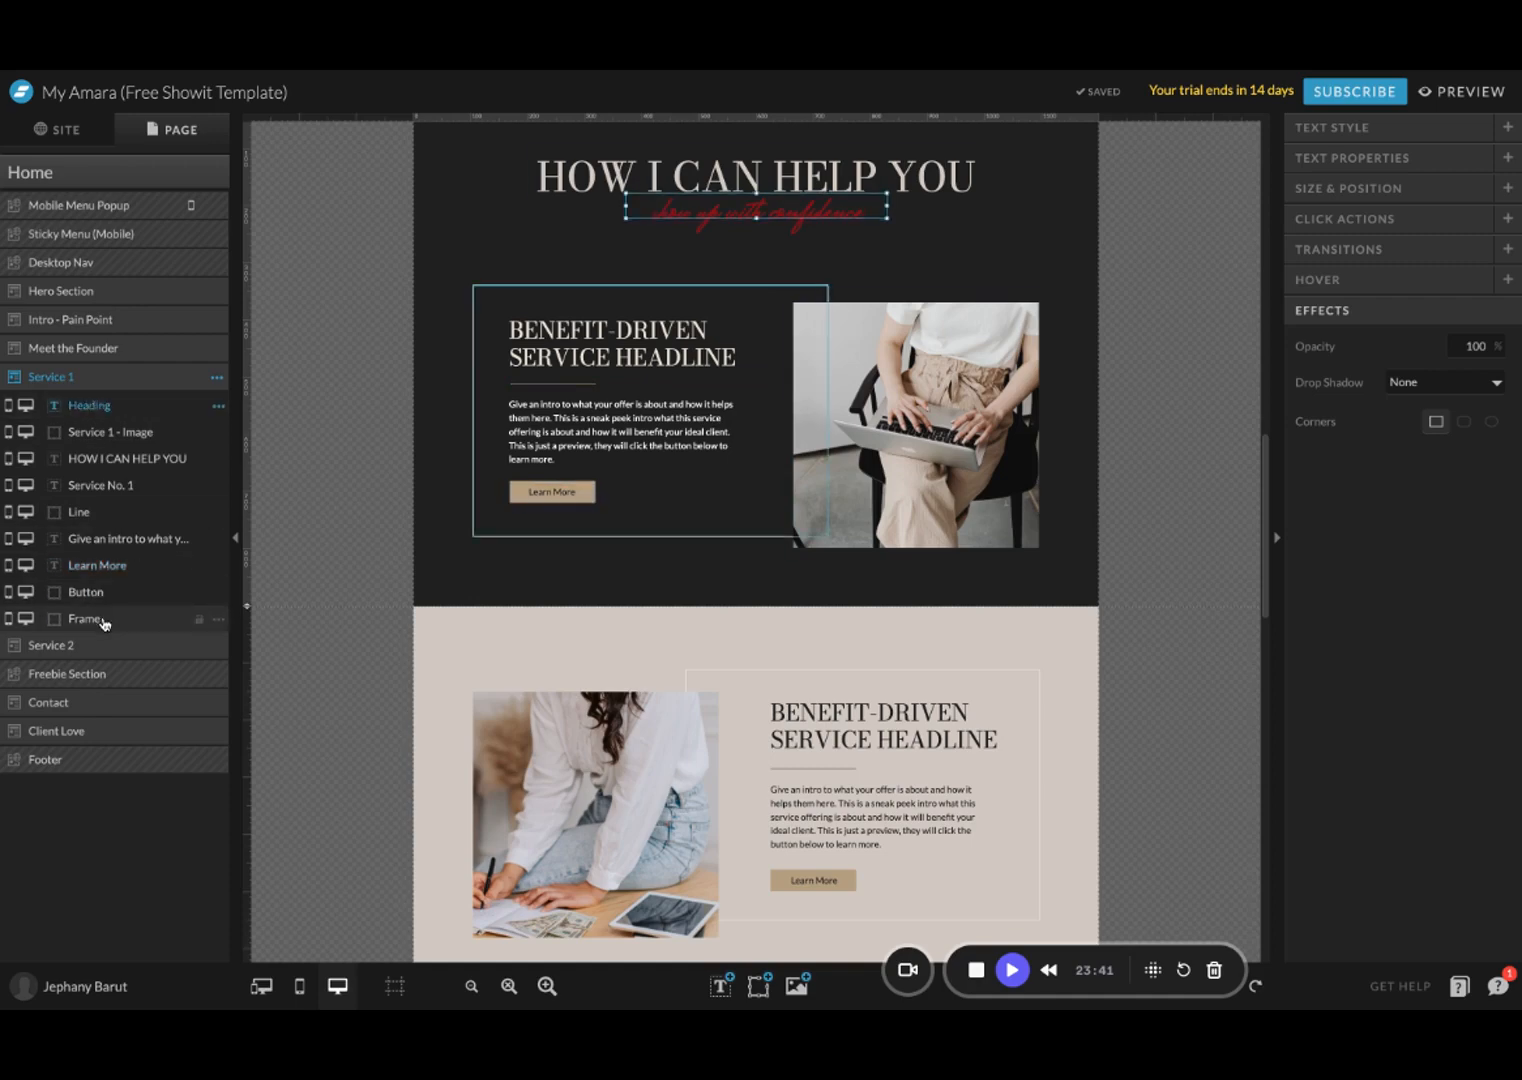
{"action": "left_click", "coordinate": [84, 407]}
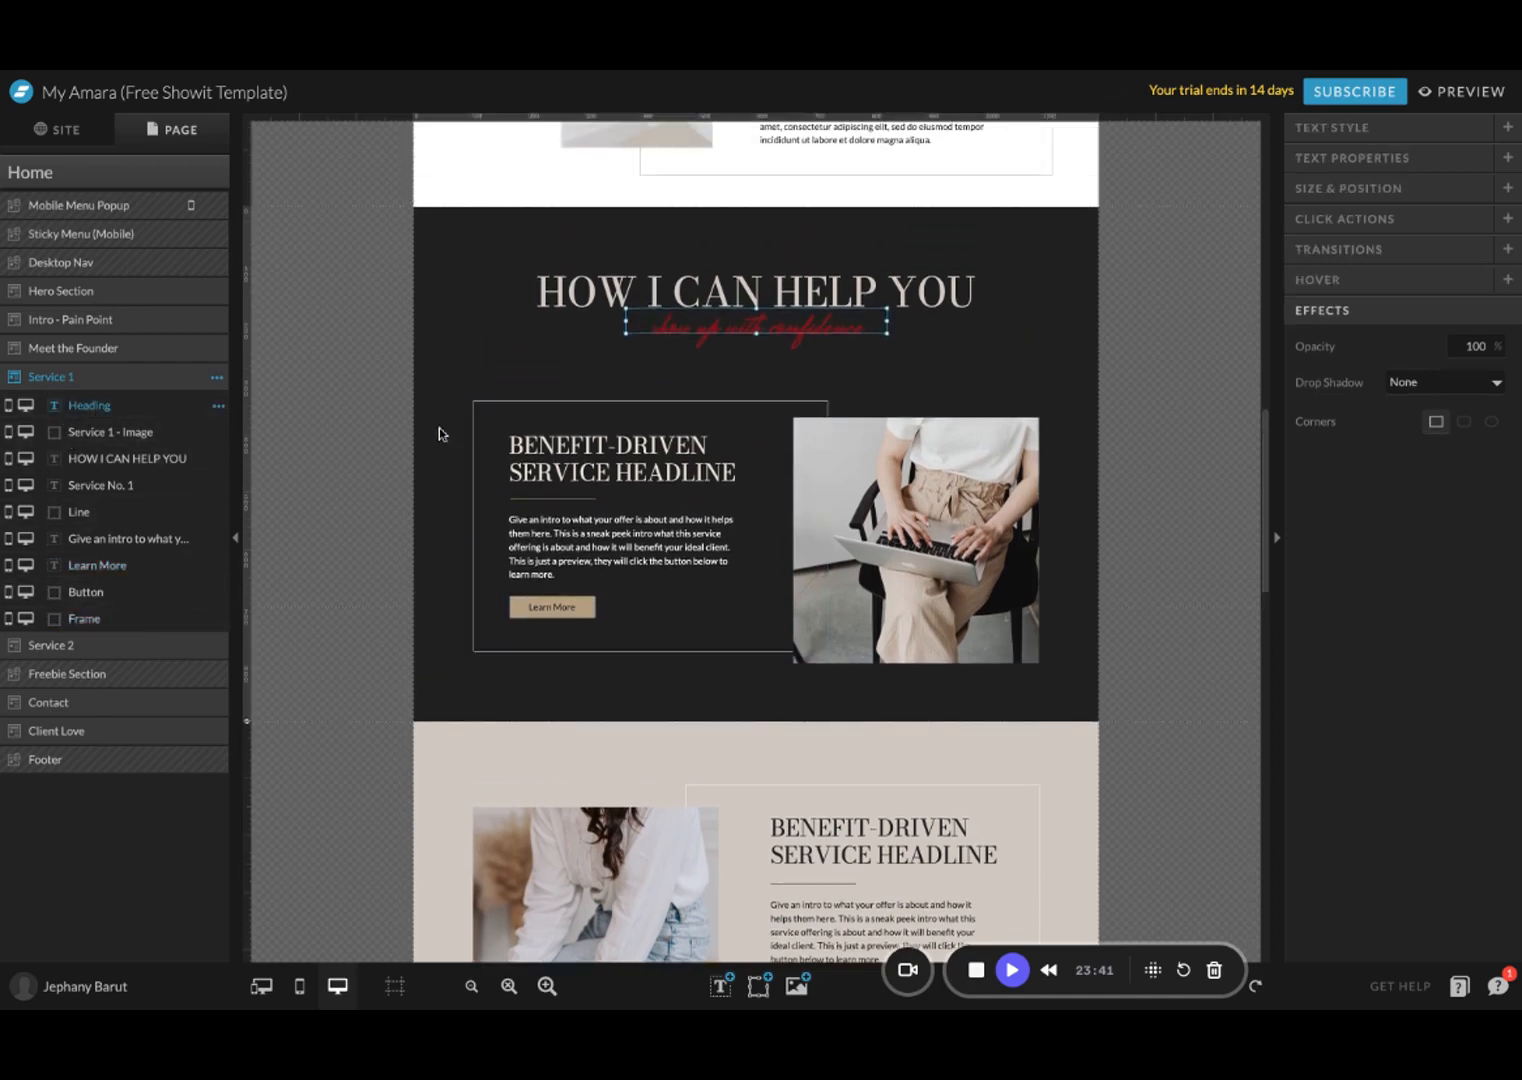
Step: Move the HOW I CAN HELP YOU text layer above the Heading layer in the Service 1 canvas
{"action": "left_click", "coordinate": [391, 425]}
{"action": "left_click", "coordinate": [697, 285]}
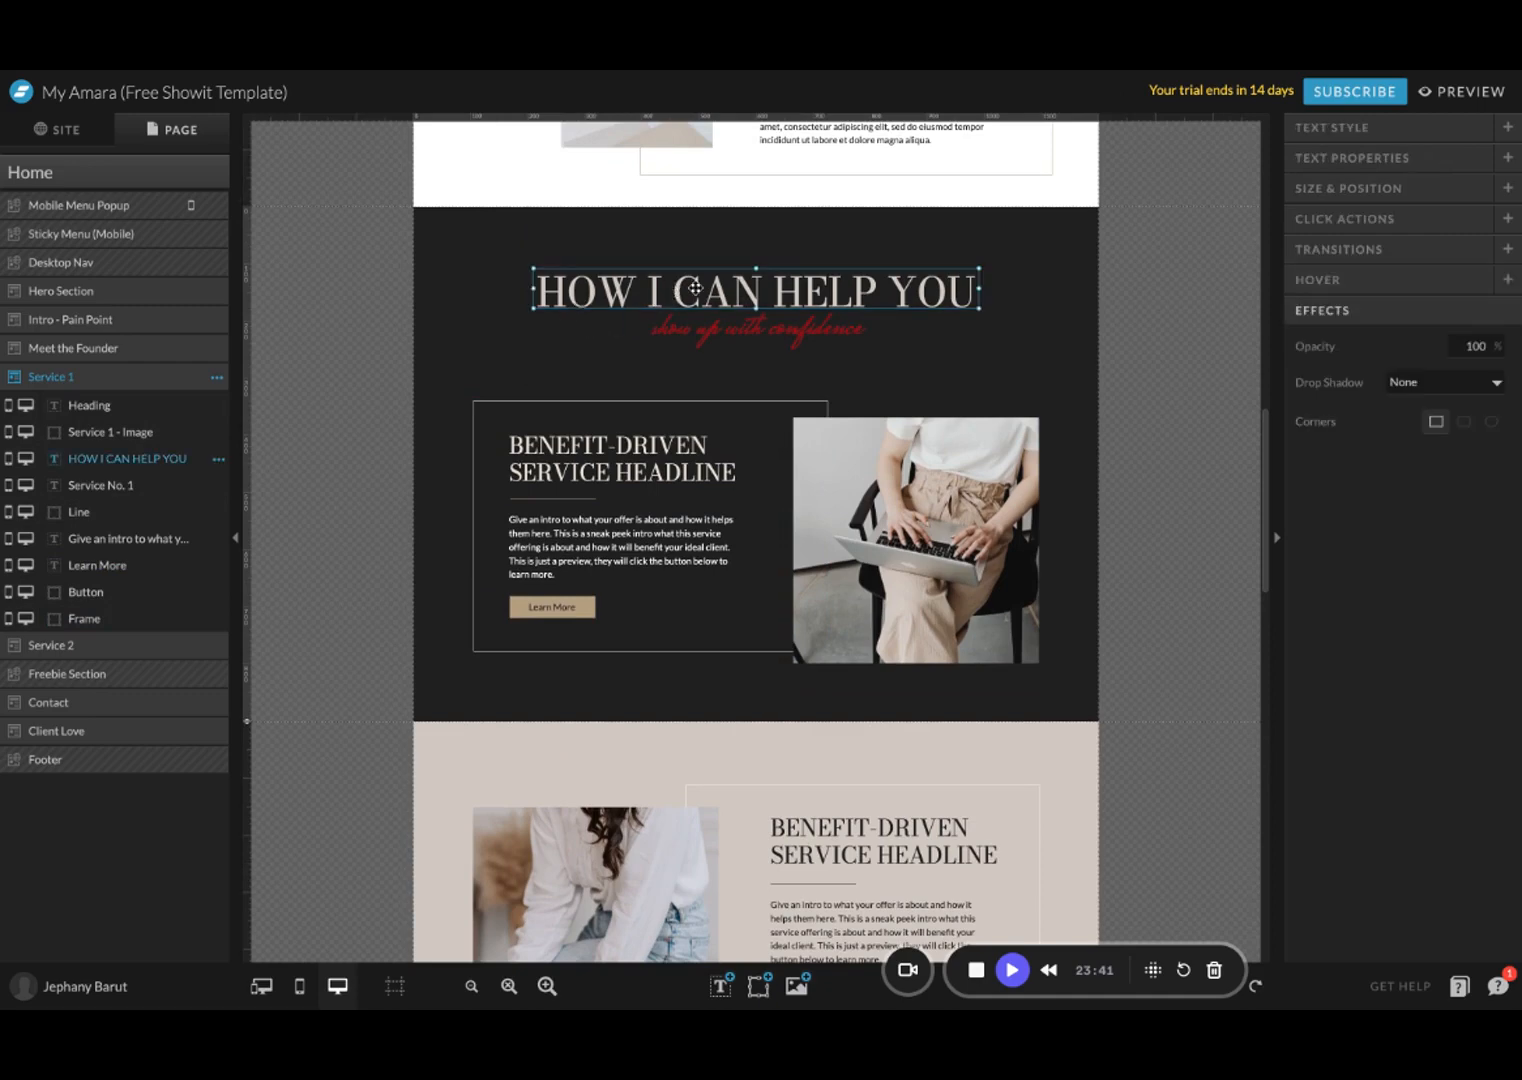
{"action": "left_click_drag", "start_coordinate": [127, 458], "coordinate": [128, 404]}
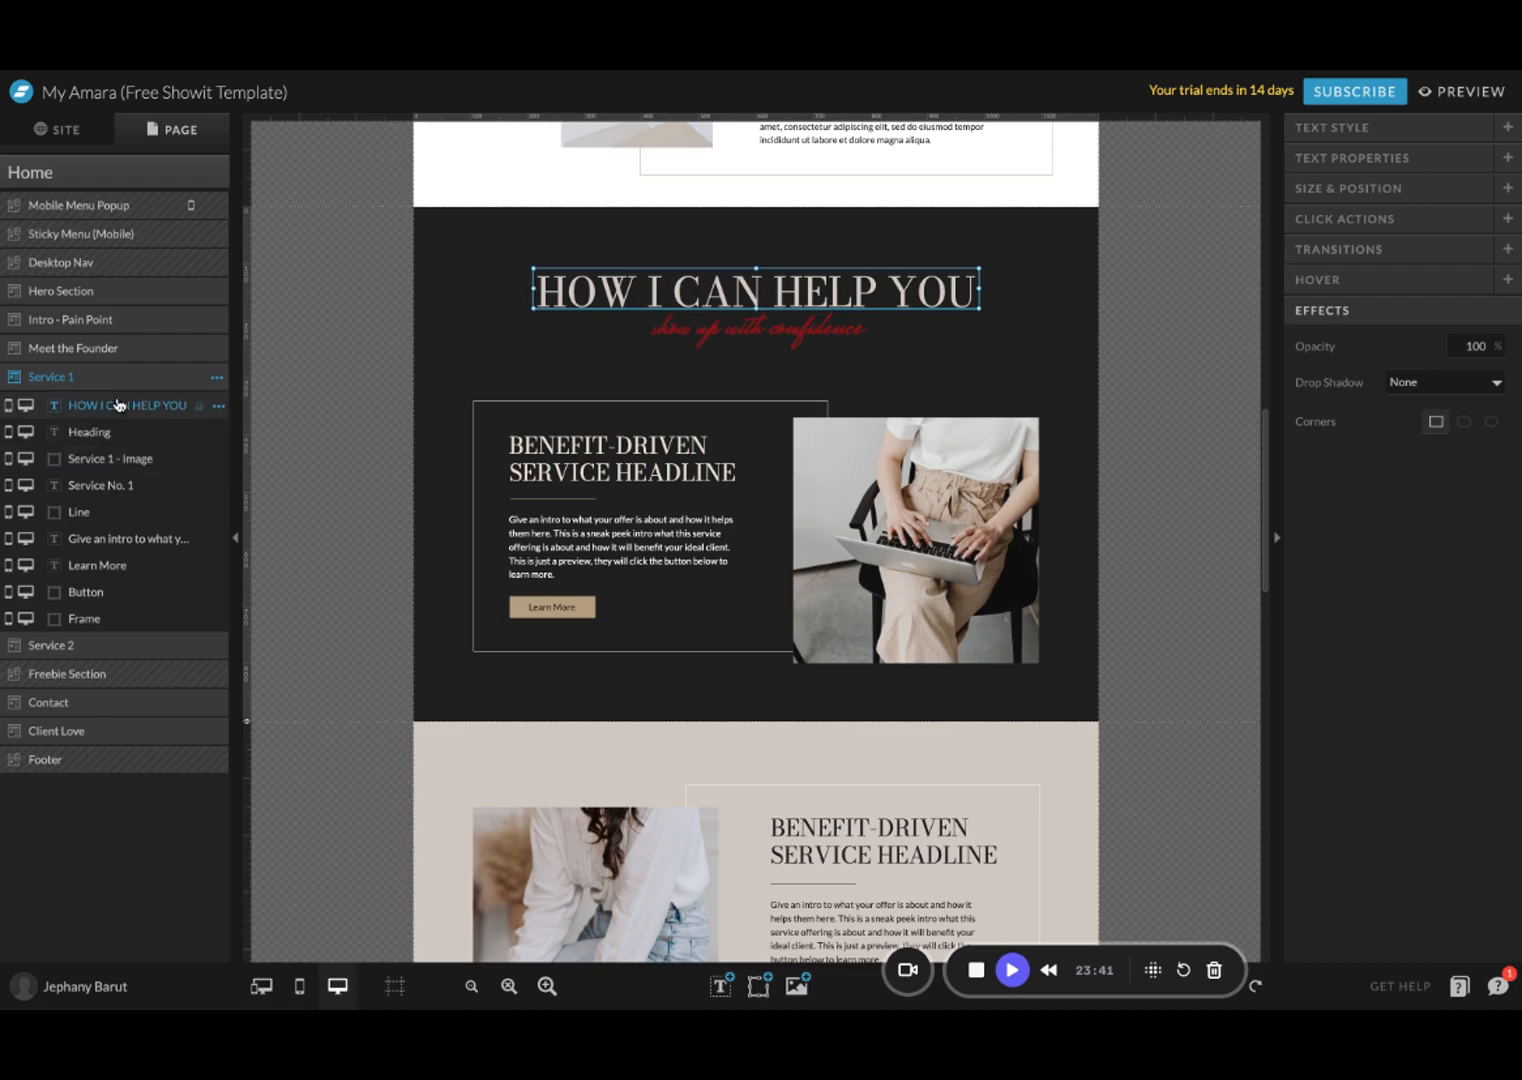
Step: Go through the Heading, Service No. 1, Learn More and Button layers of Service 1 to identify their elements
{"action": "left_click", "coordinate": [90, 432]}
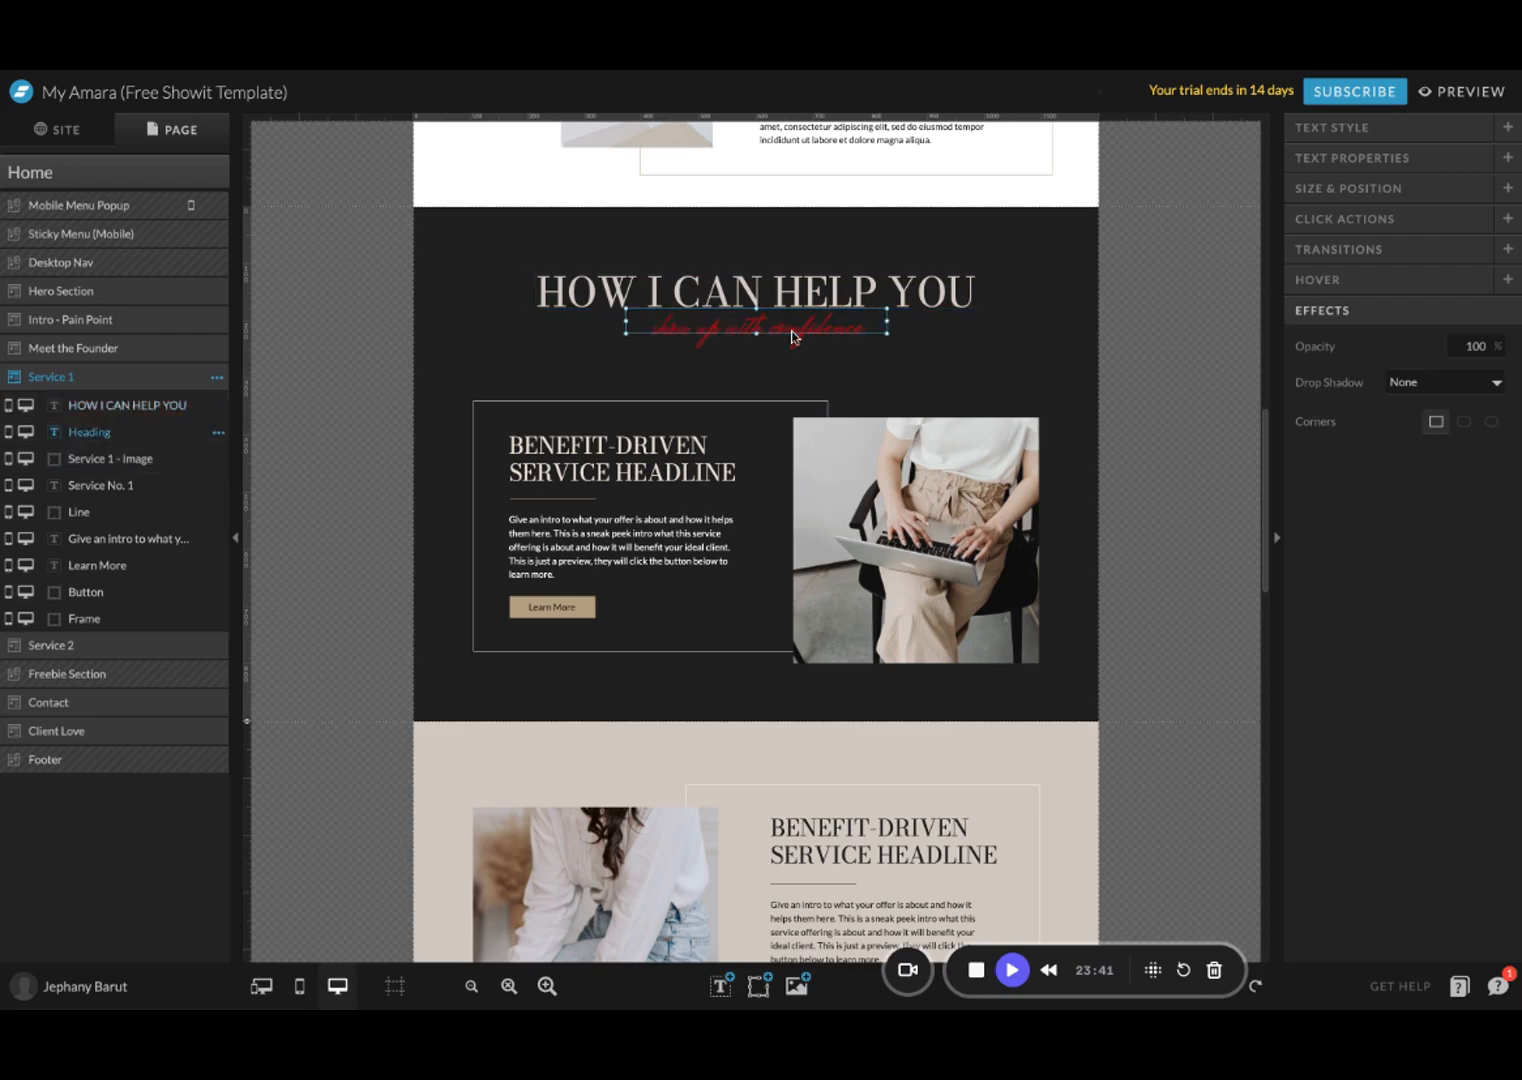
{"action": "left_click", "coordinate": [105, 459]}
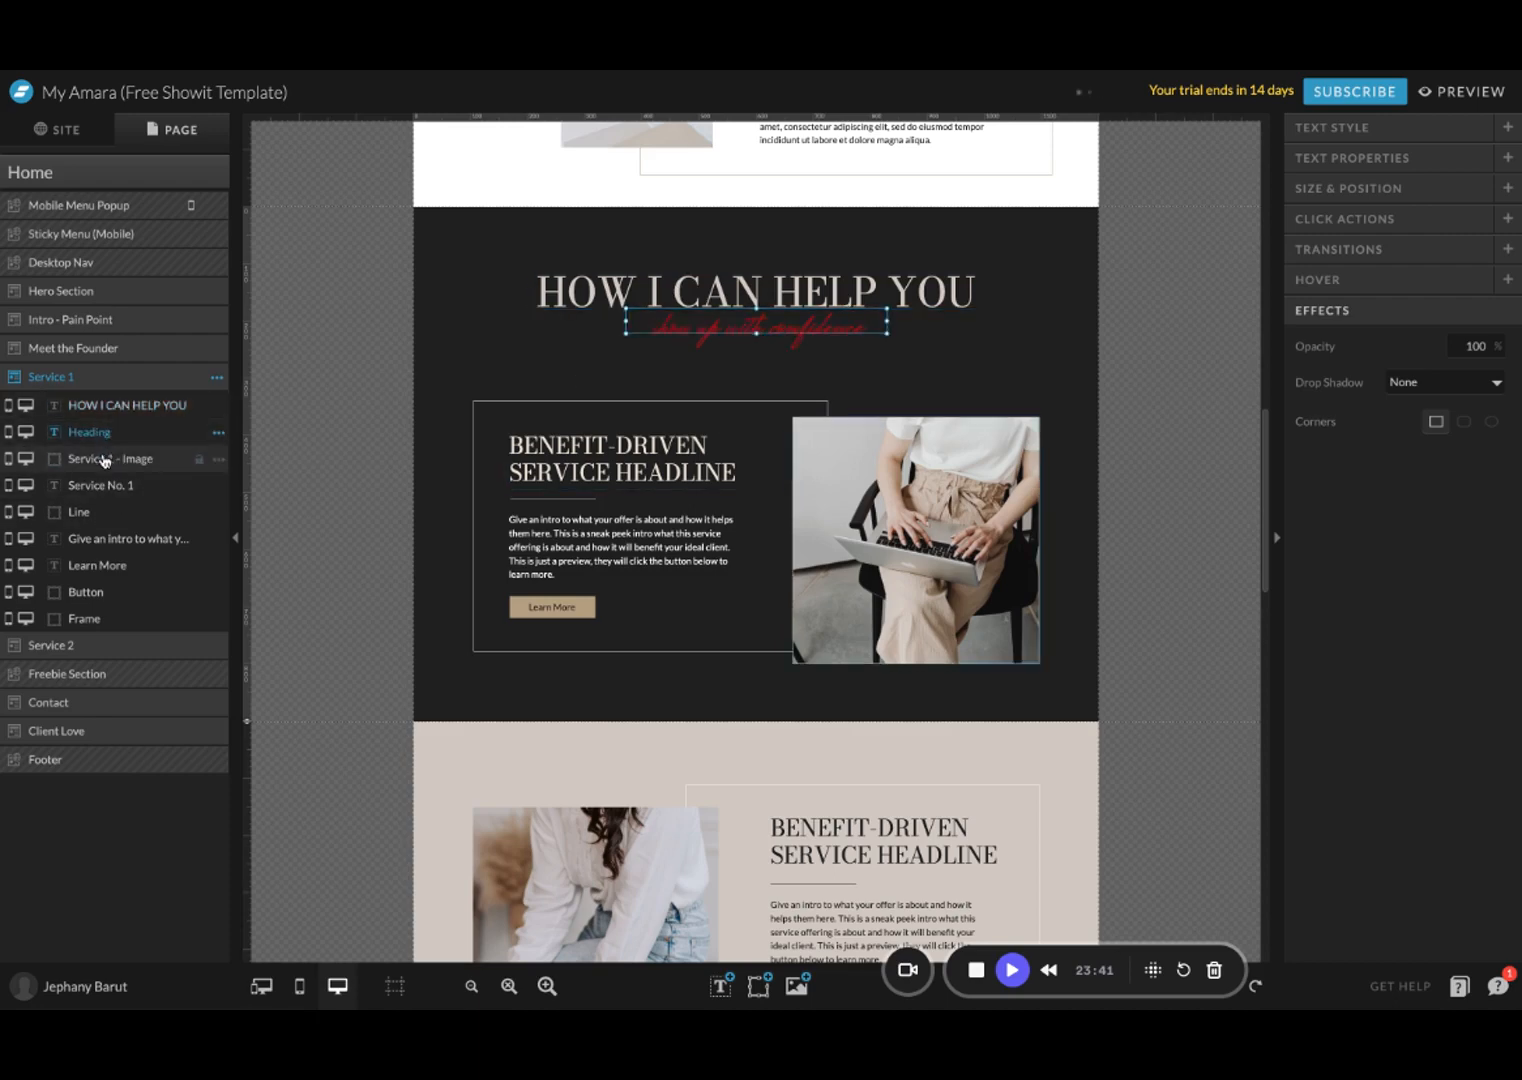
{"action": "left_click", "coordinate": [115, 490]}
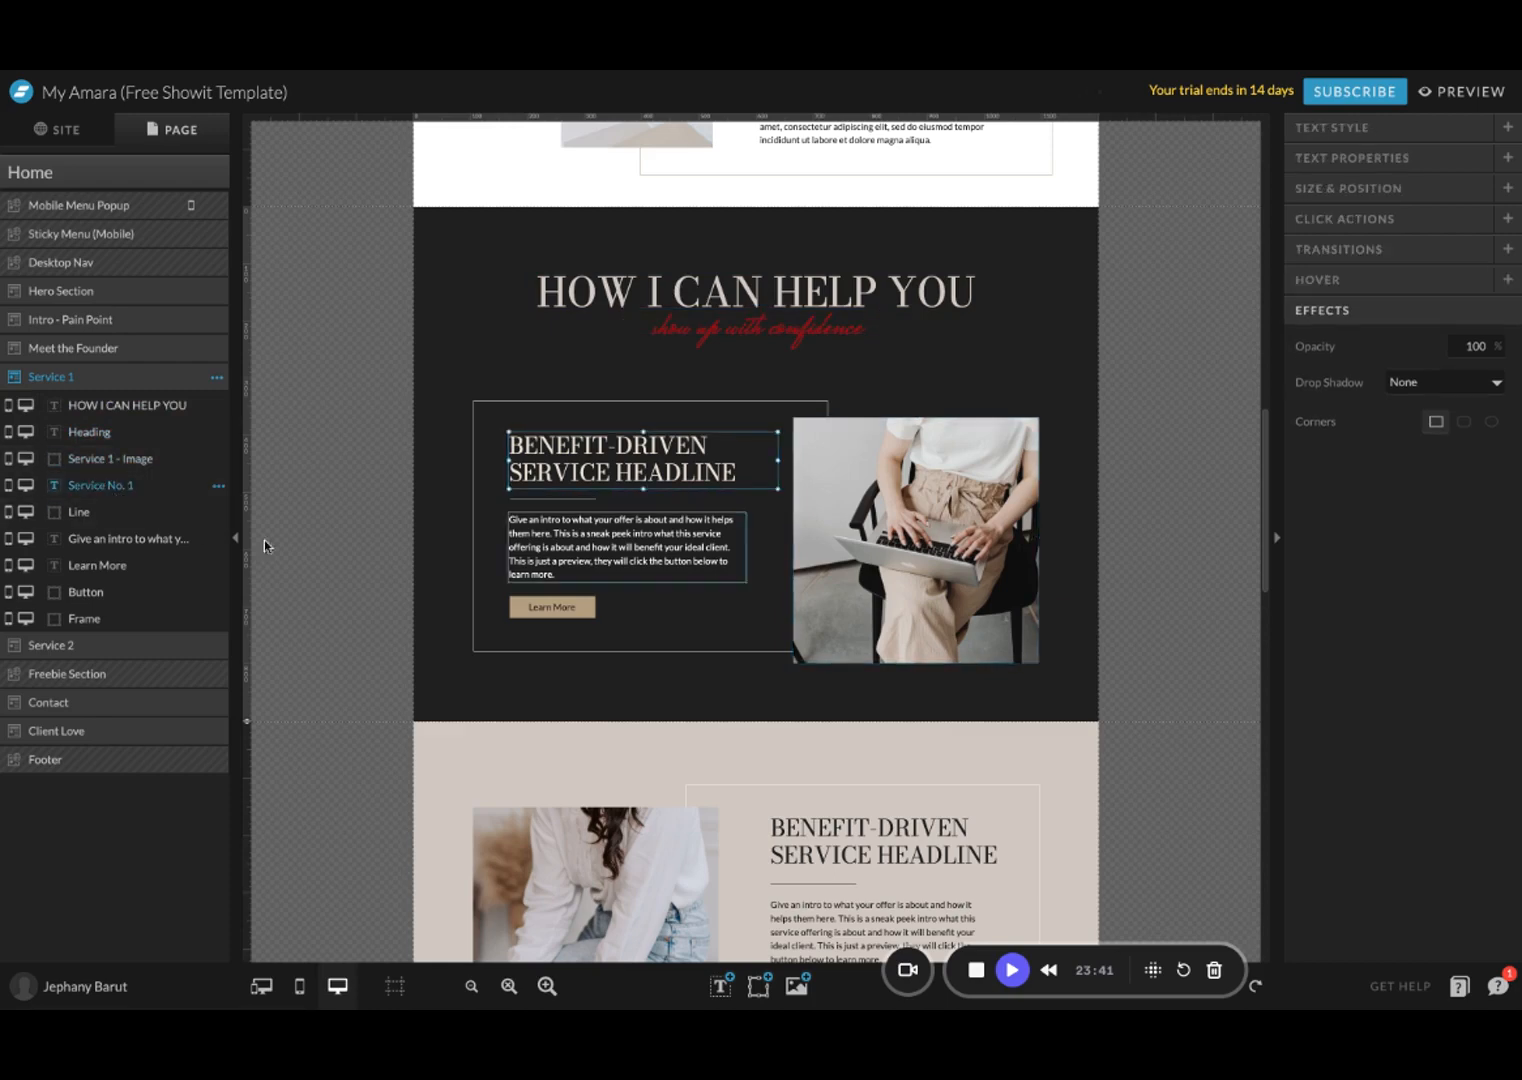
{"action": "left_click", "coordinate": [150, 567]}
{"action": "left_click", "coordinate": [122, 601]}
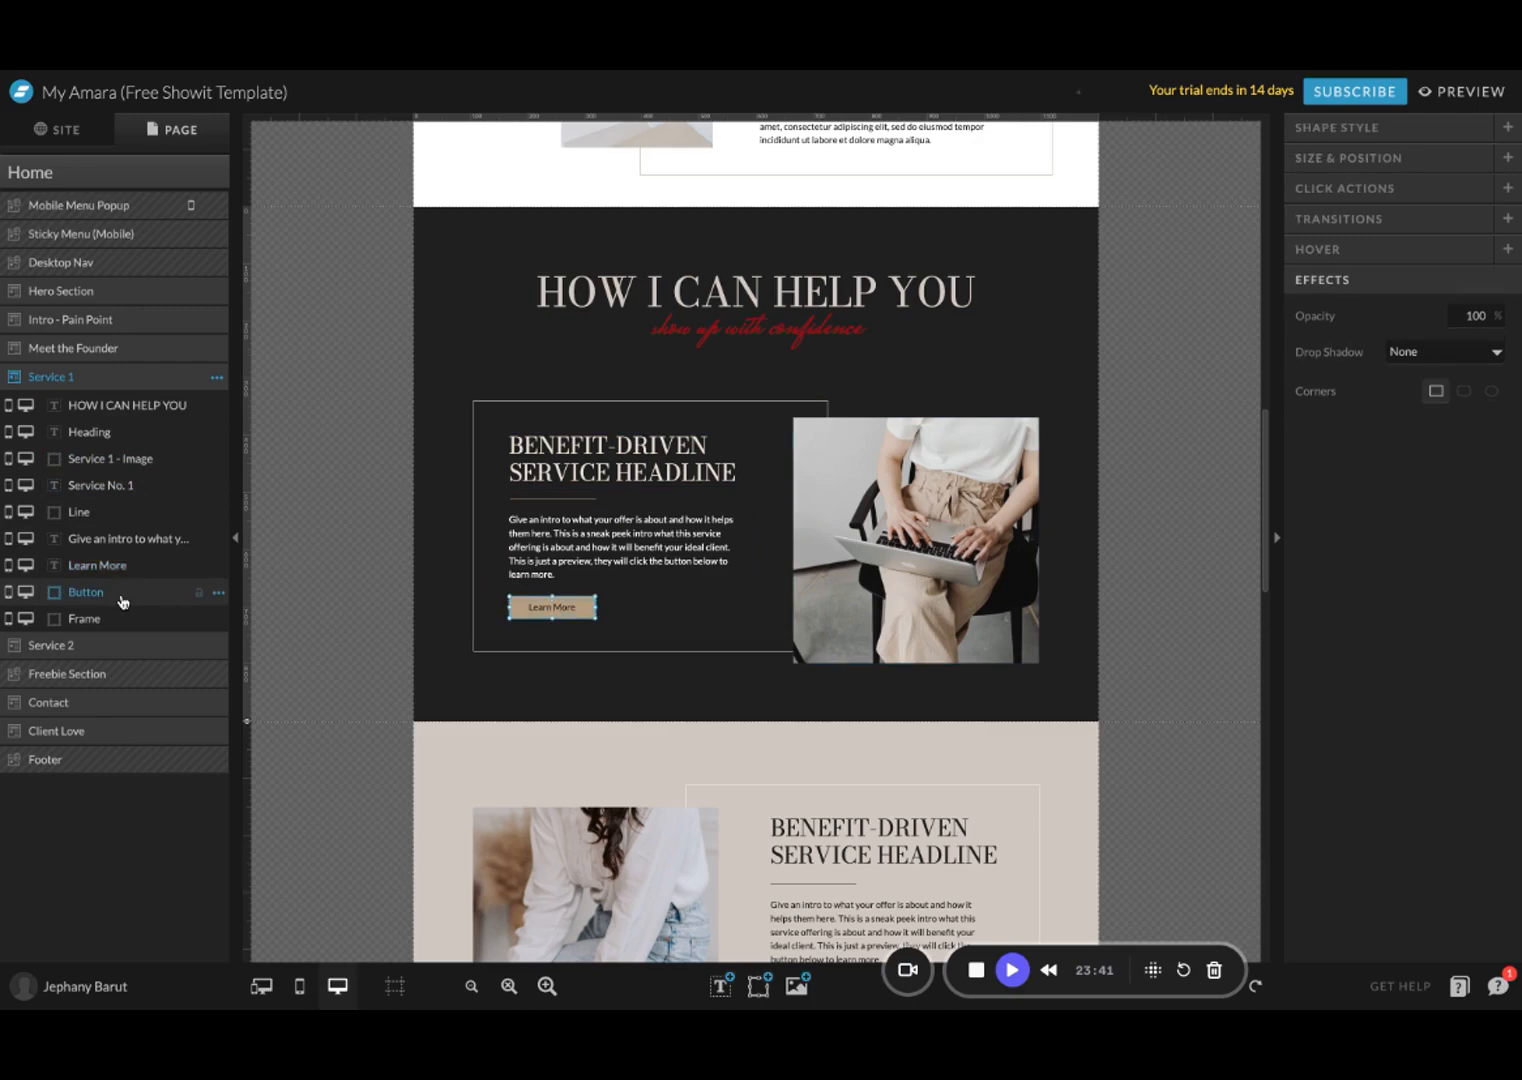
Step: Try placing the Button layer above the Learn More text in Service 1, and restore the original layer order
{"action": "left_click_drag", "start_coordinate": [112, 597], "coordinate": [110, 595]}
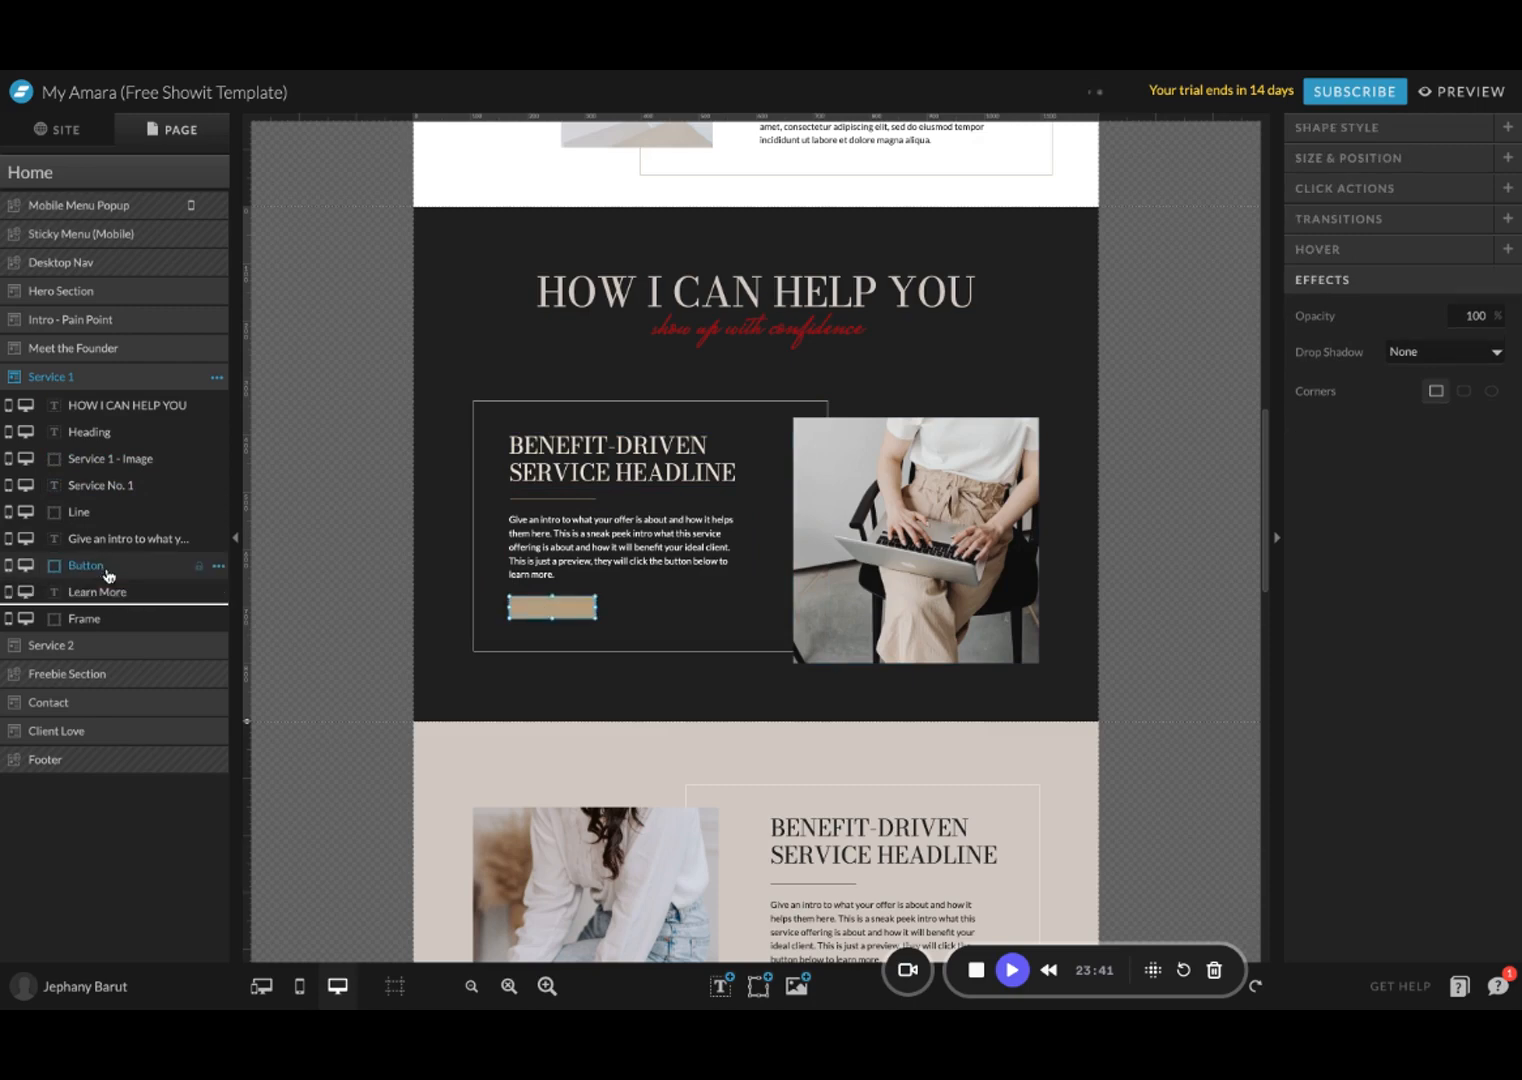
{"action": "key", "text": "ctrl+z"}
{"action": "left_click", "coordinate": [106, 569]}
{"action": "mouse_move", "coordinate": [105, 569]}
{"action": "left_mouse_down"}
{"action": "mouse_move", "coordinate": [102, 596]}
{"action": "mouse_move", "coordinate": [89, 555]}
{"action": "left_mouse_up"}
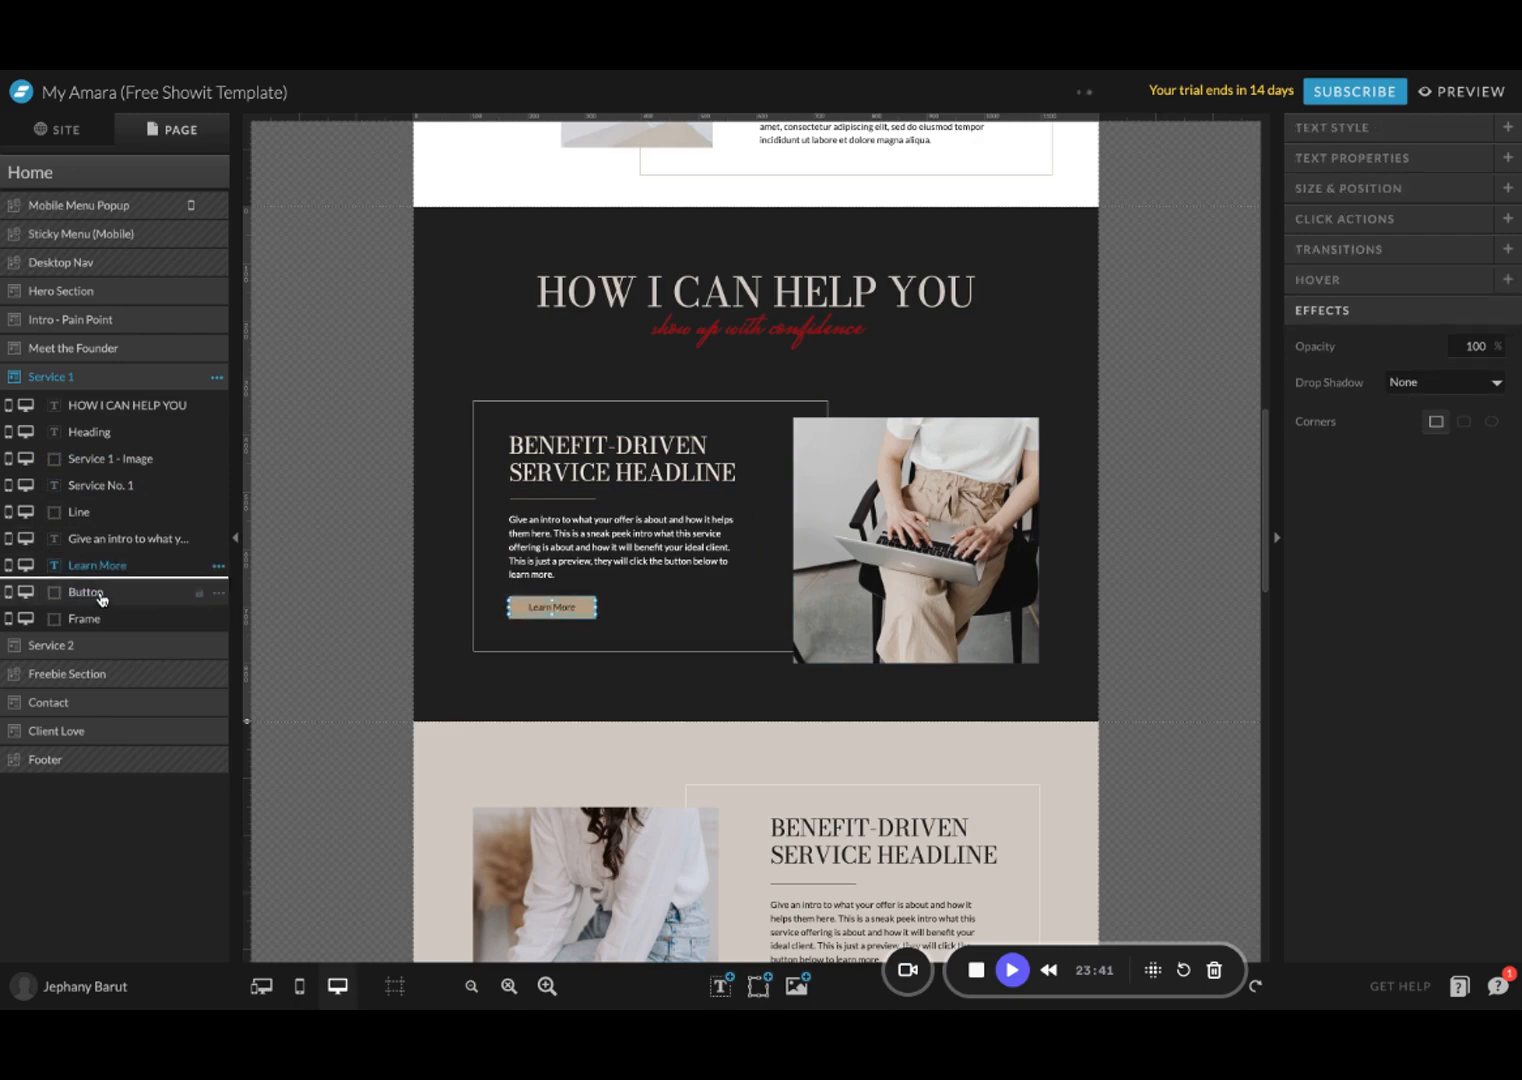
{"action": "key", "text": "ctrl+z"}
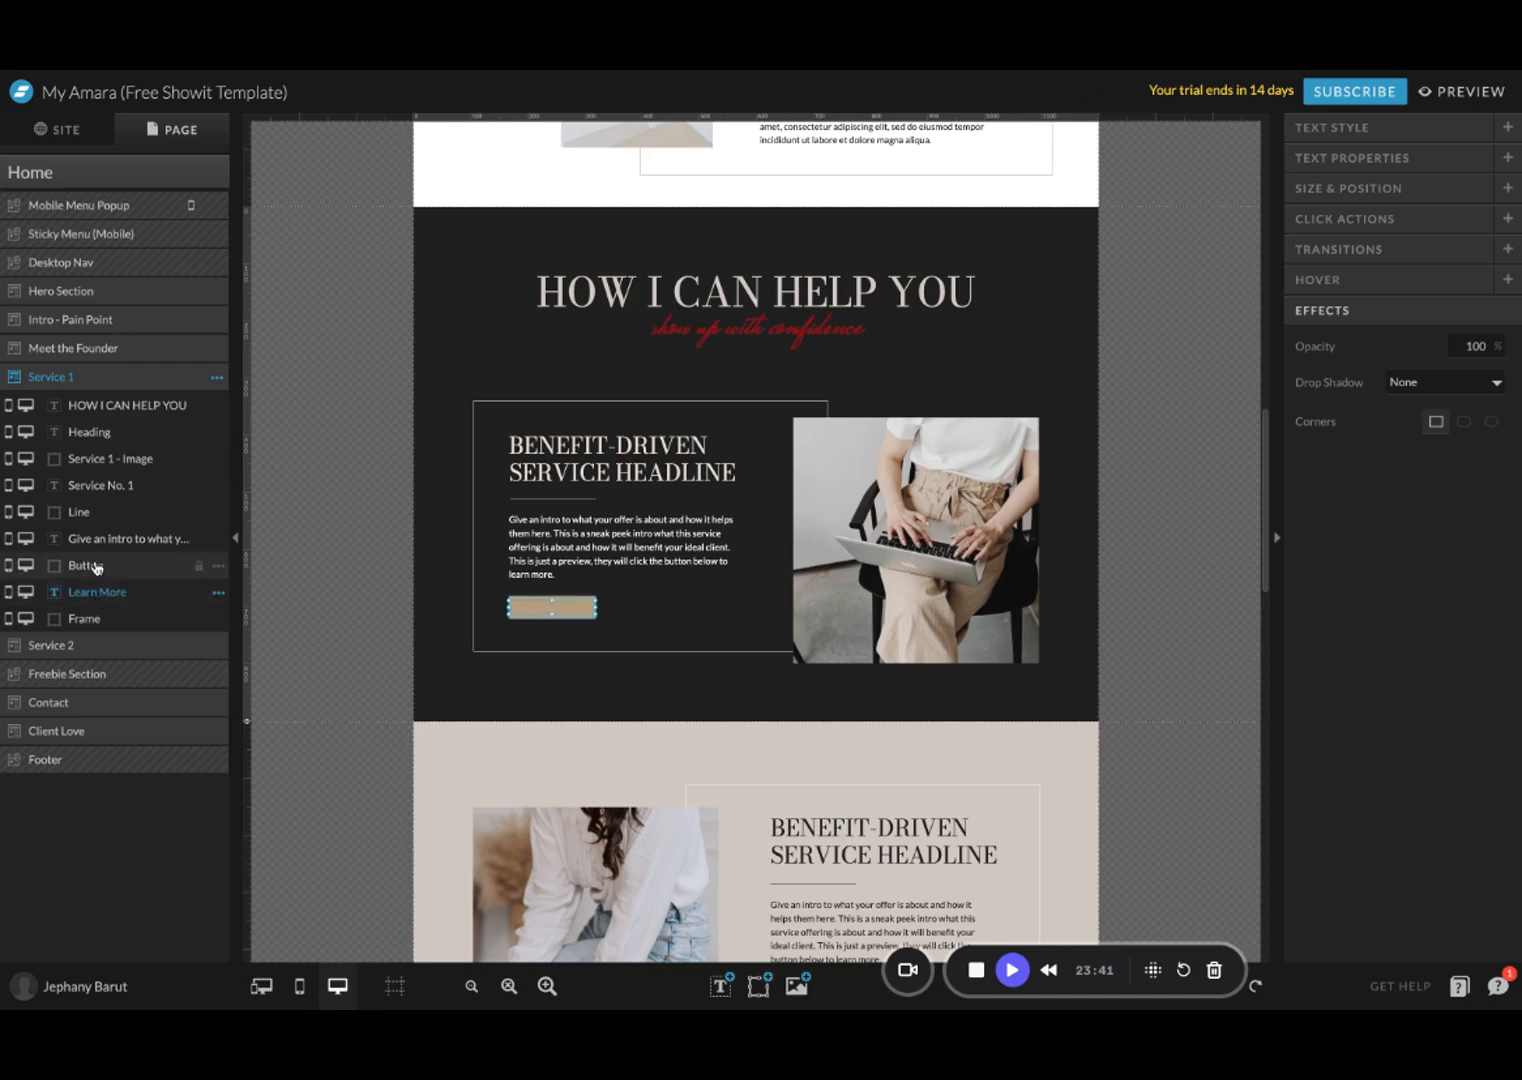
{"action": "mouse_move", "coordinate": [116, 599]}
{"action": "left_mouse_down"}
{"action": "mouse_move", "coordinate": [197, 567]}
{"action": "mouse_move", "coordinate": [126, 572]}
{"action": "left_mouse_up"}
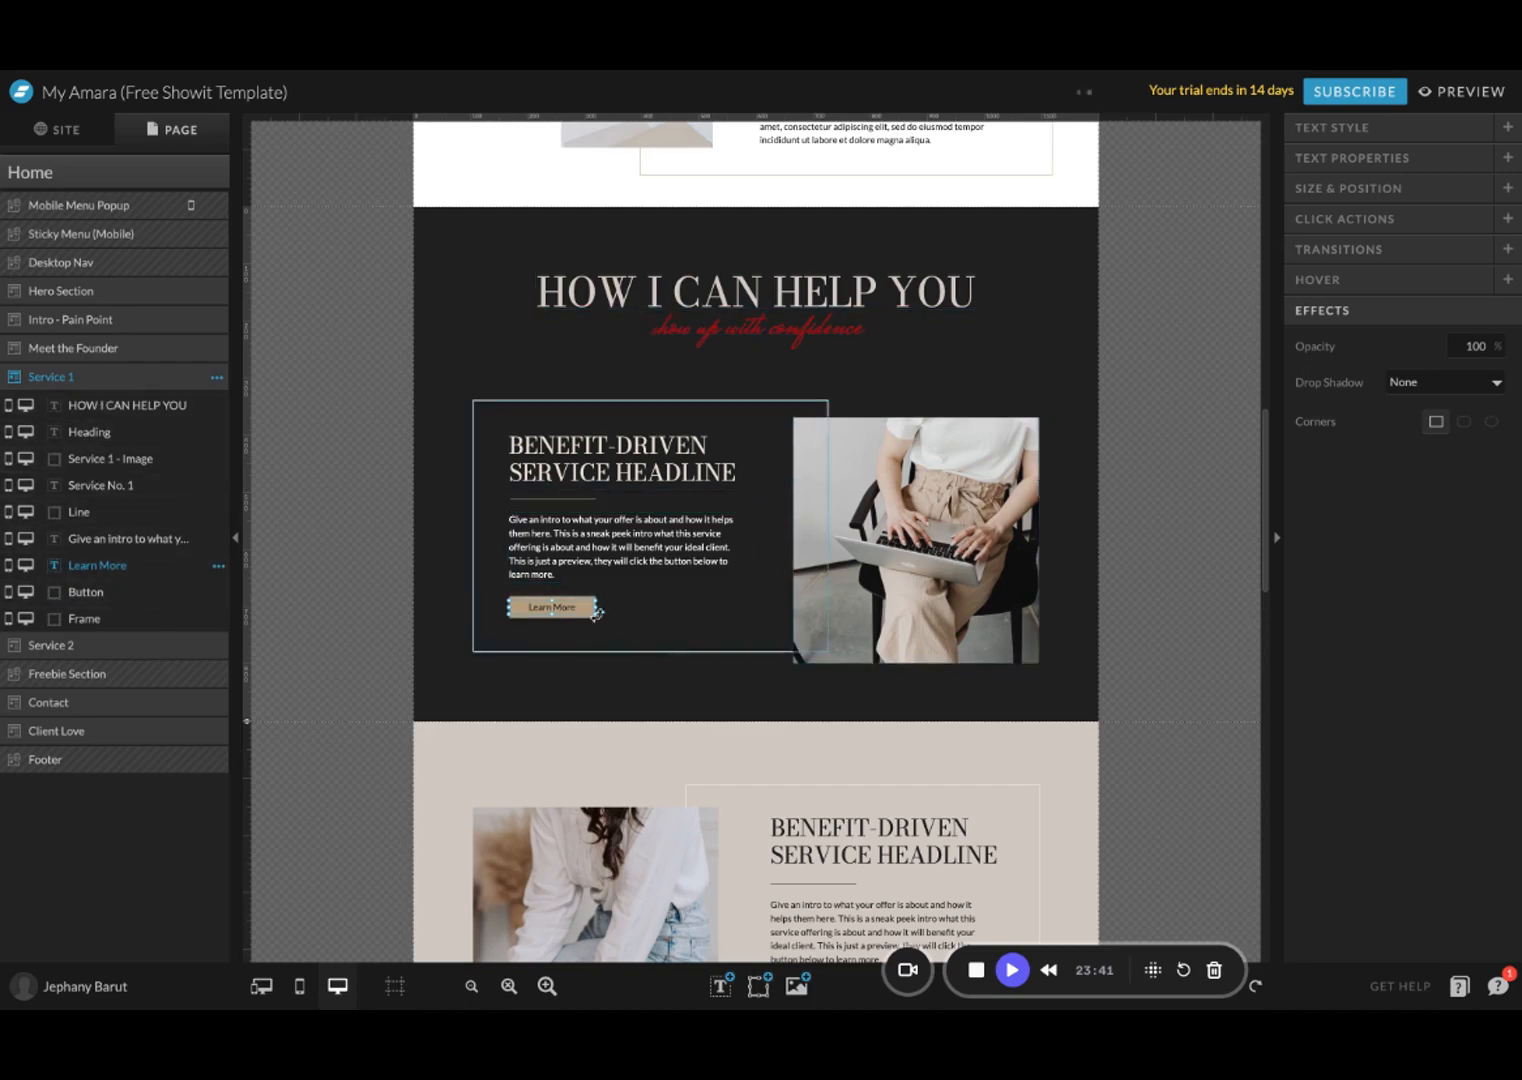
Step: Link the Learn More text in Service 1 to the Contact canvas using the Canvas link type
{"action": "left_click", "coordinate": [698, 635]}
{"action": "left_click", "coordinate": [572, 608]}
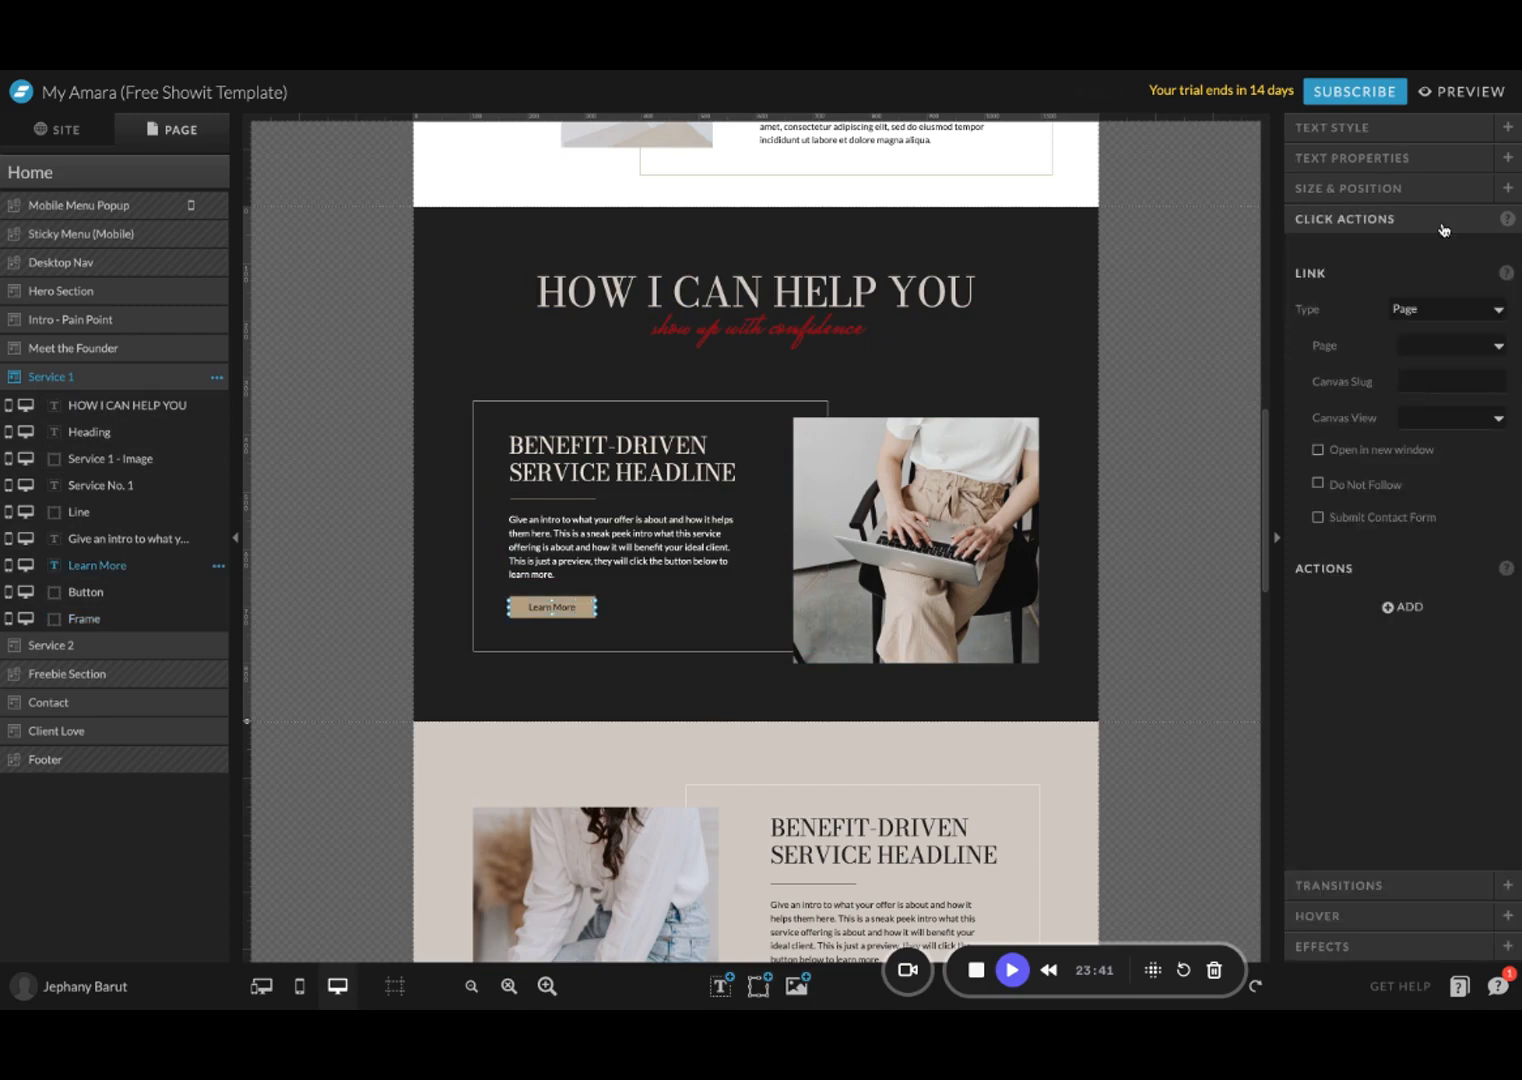
{"action": "left_click", "coordinate": [1464, 352]}
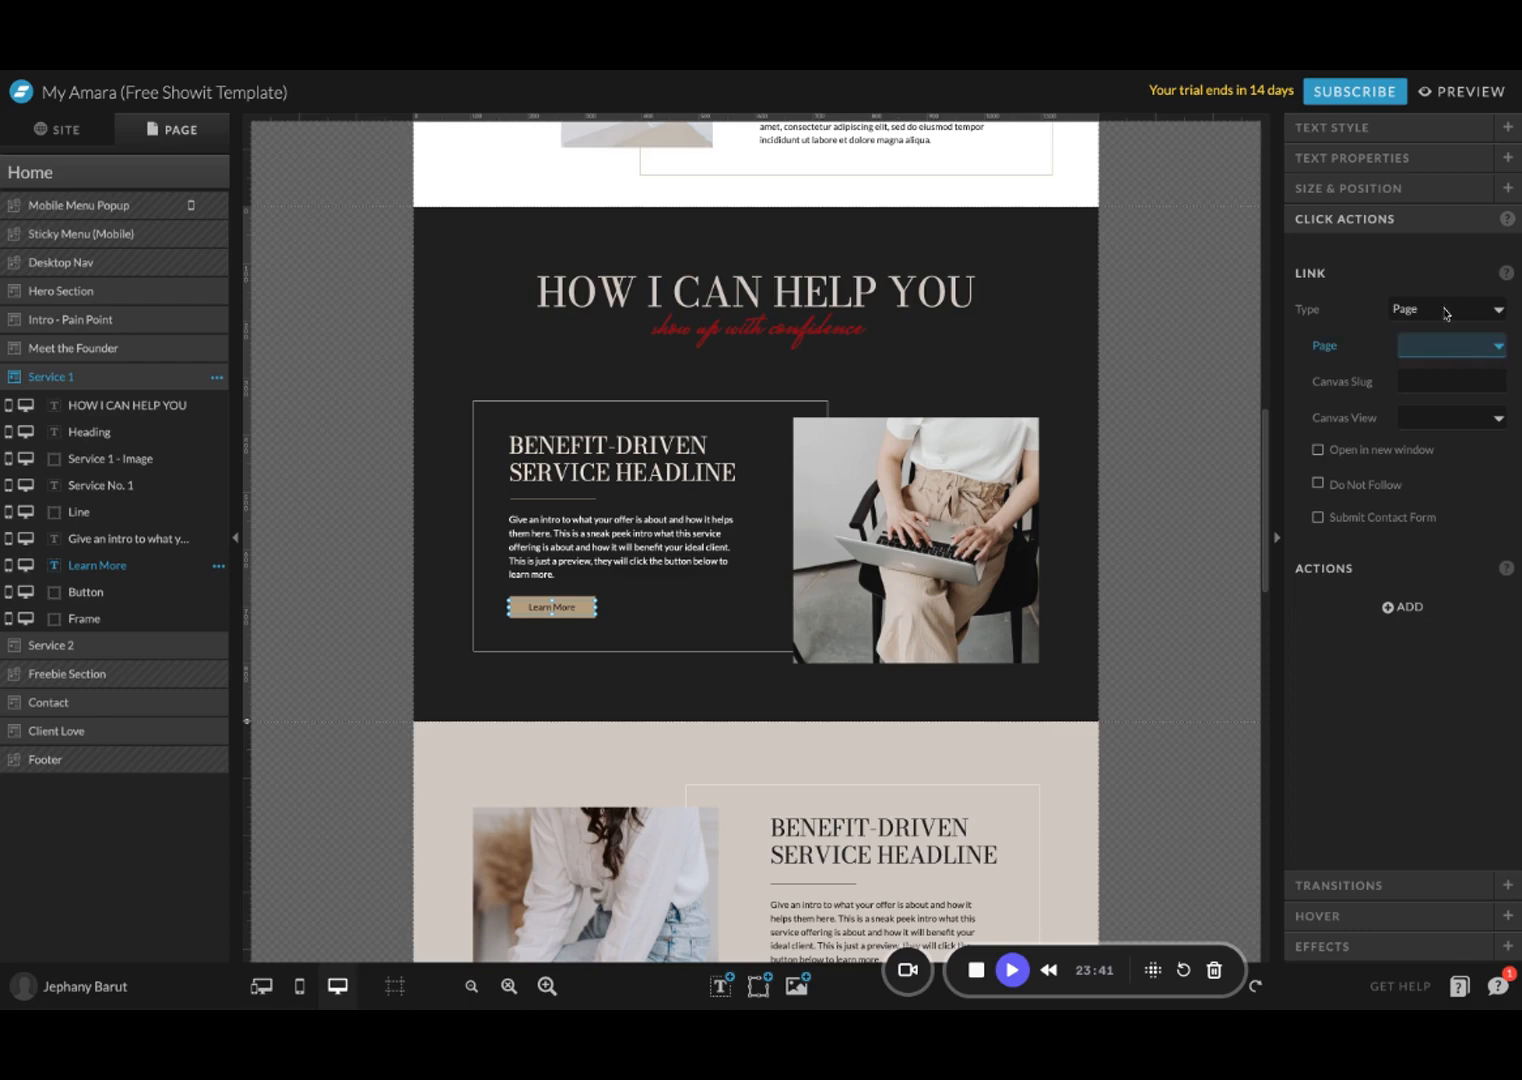
{"action": "left_click", "coordinate": [1457, 314]}
{"action": "left_click", "coordinate": [1446, 336]}
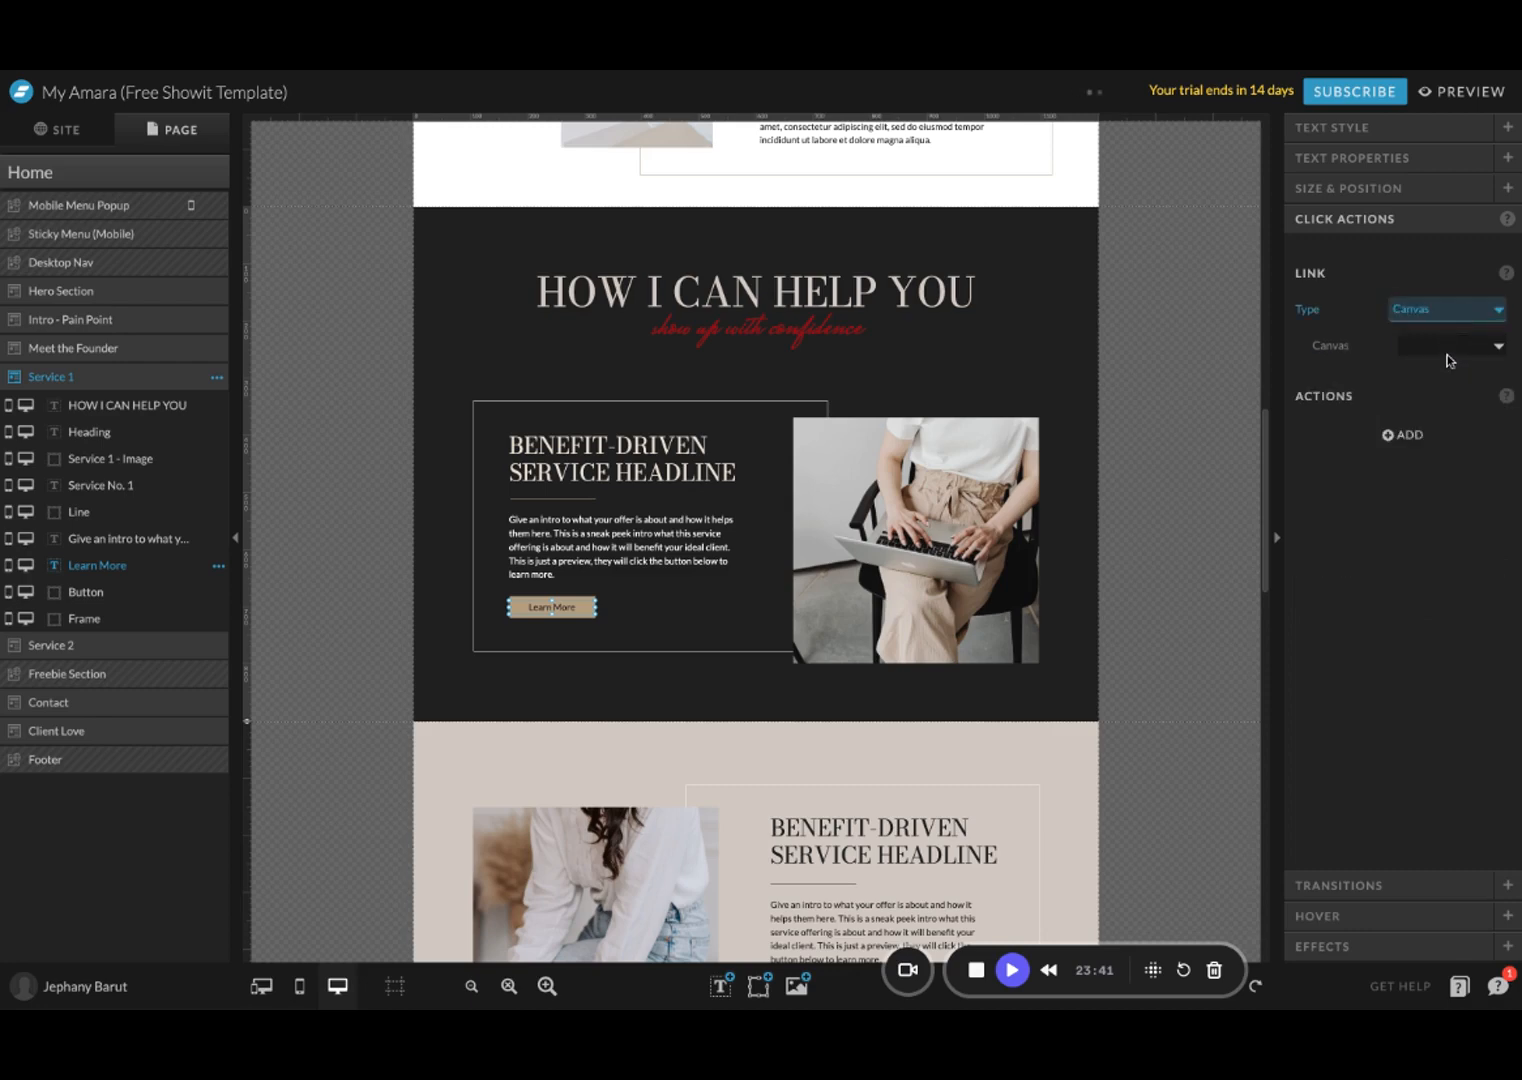
{"action": "left_click", "coordinate": [1449, 355]}
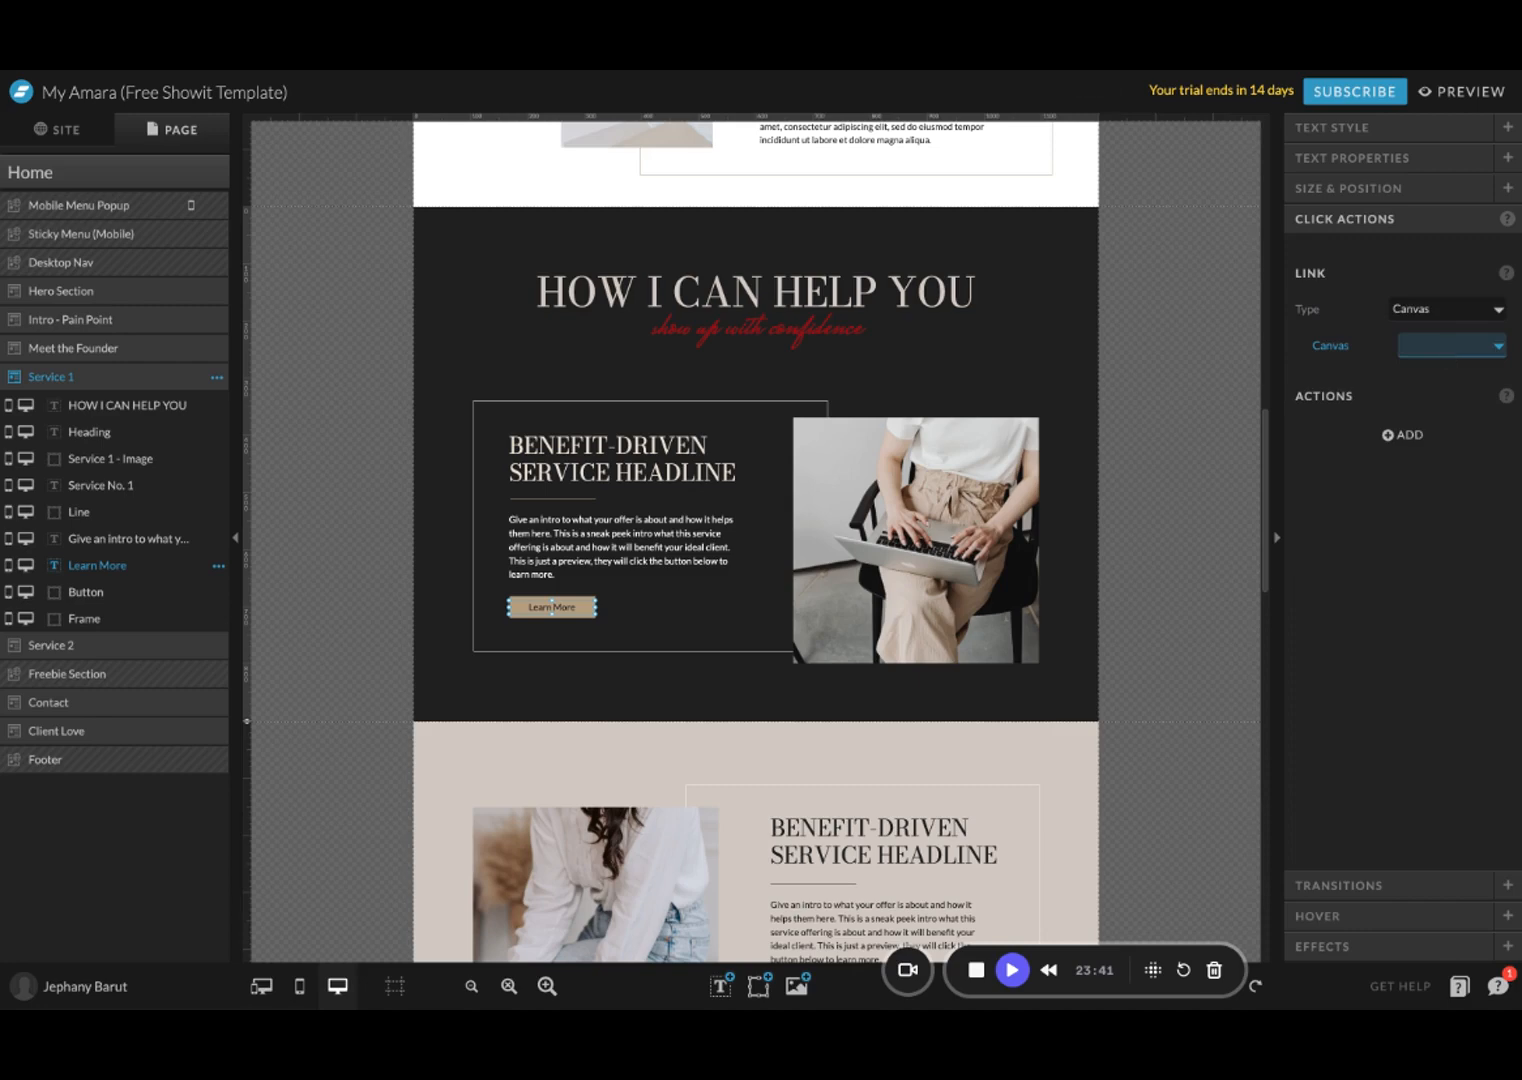
{"action": "left_click", "coordinate": [1450, 598]}
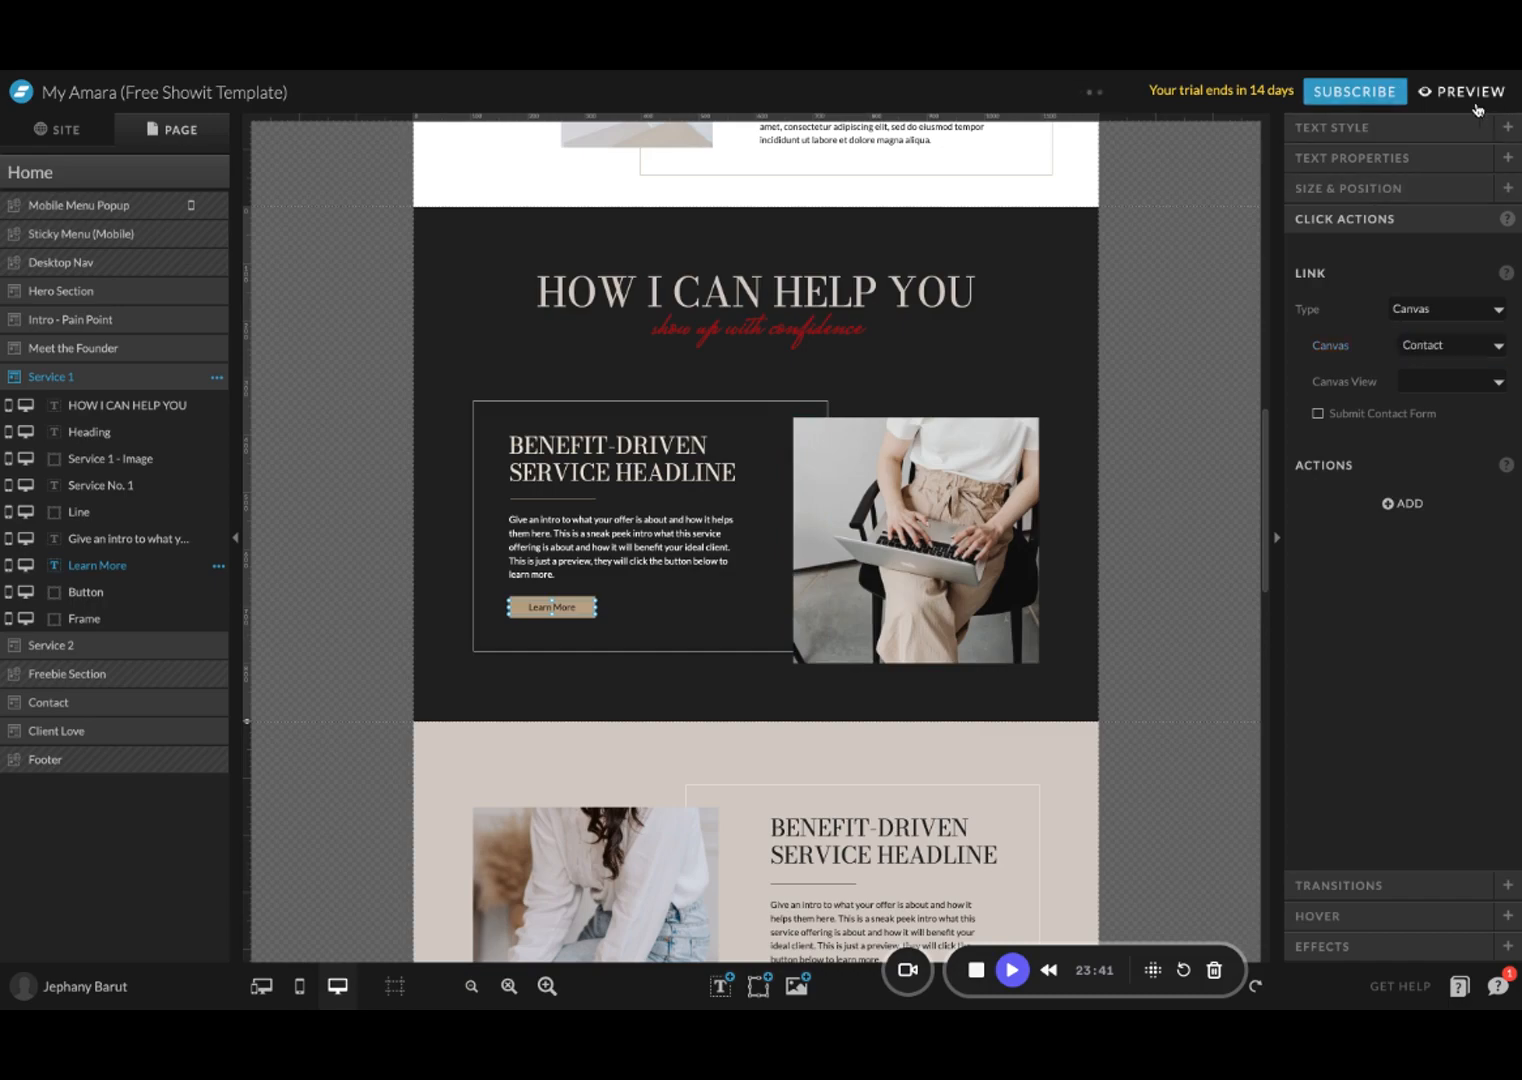
Step: Preview the site, test the Learn More link to the contact section, and close the preview
{"action": "left_click", "coordinate": [1462, 91]}
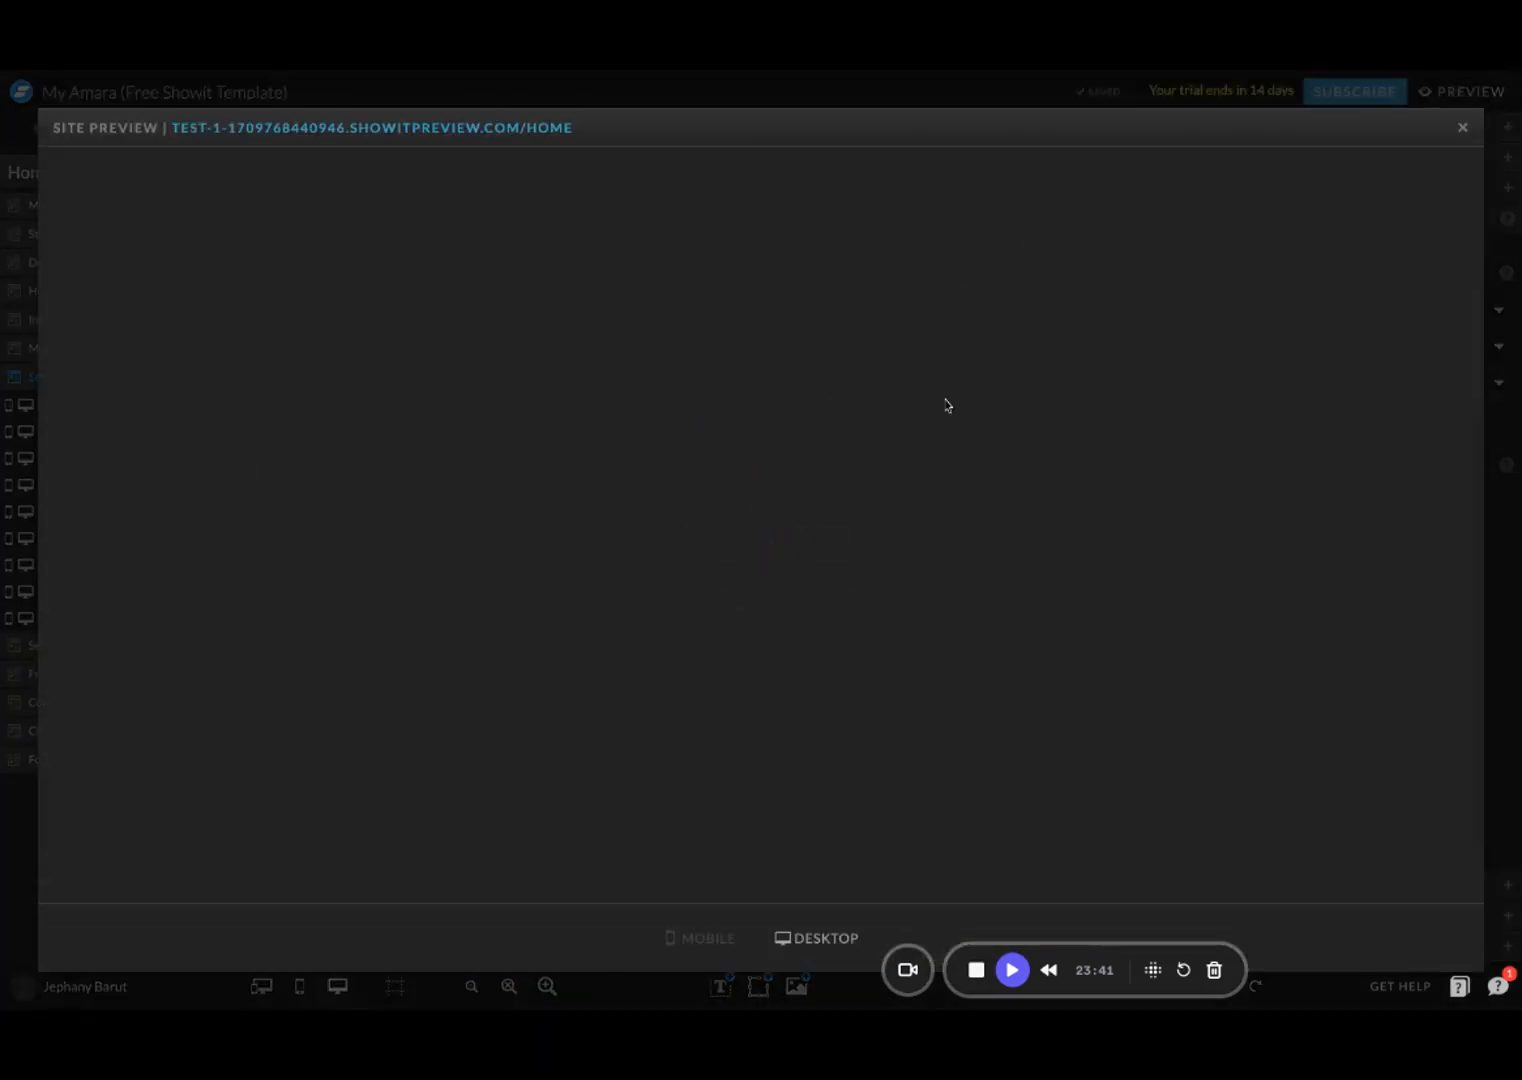
{"action": "scroll", "coordinate": [761, 524], "scroll_direction": "down", "scroll_amount": 15}
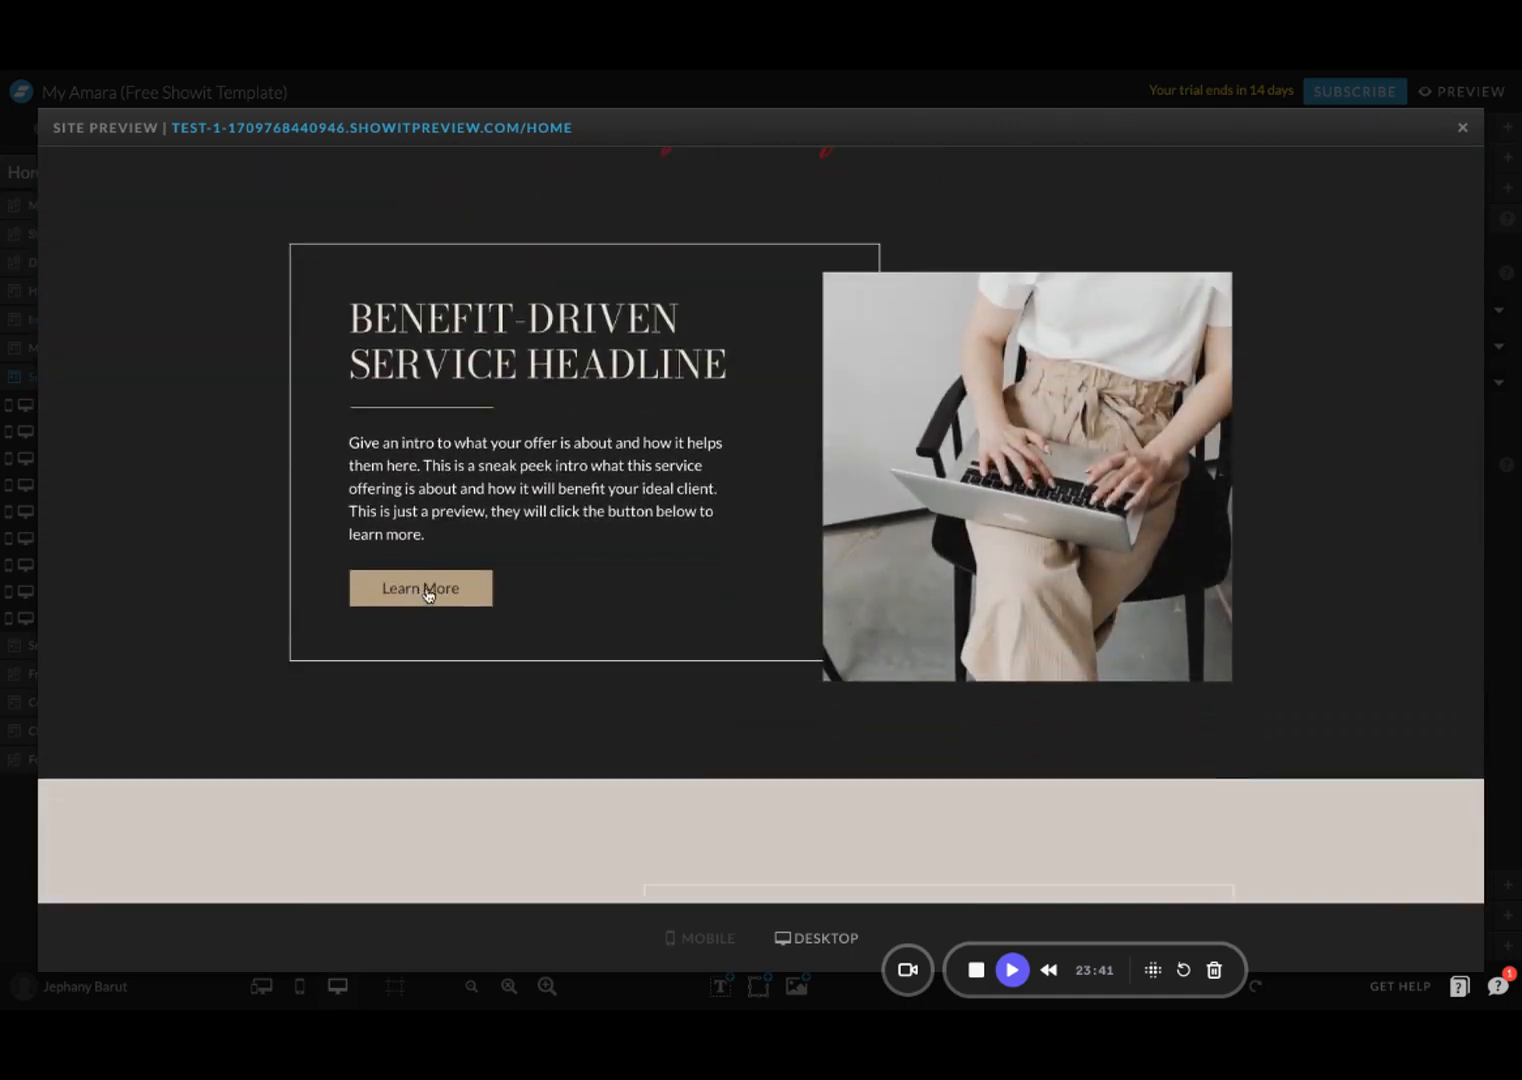
{"action": "scroll", "coordinate": [434, 553], "scroll_direction": "down", "scroll_amount": 10}
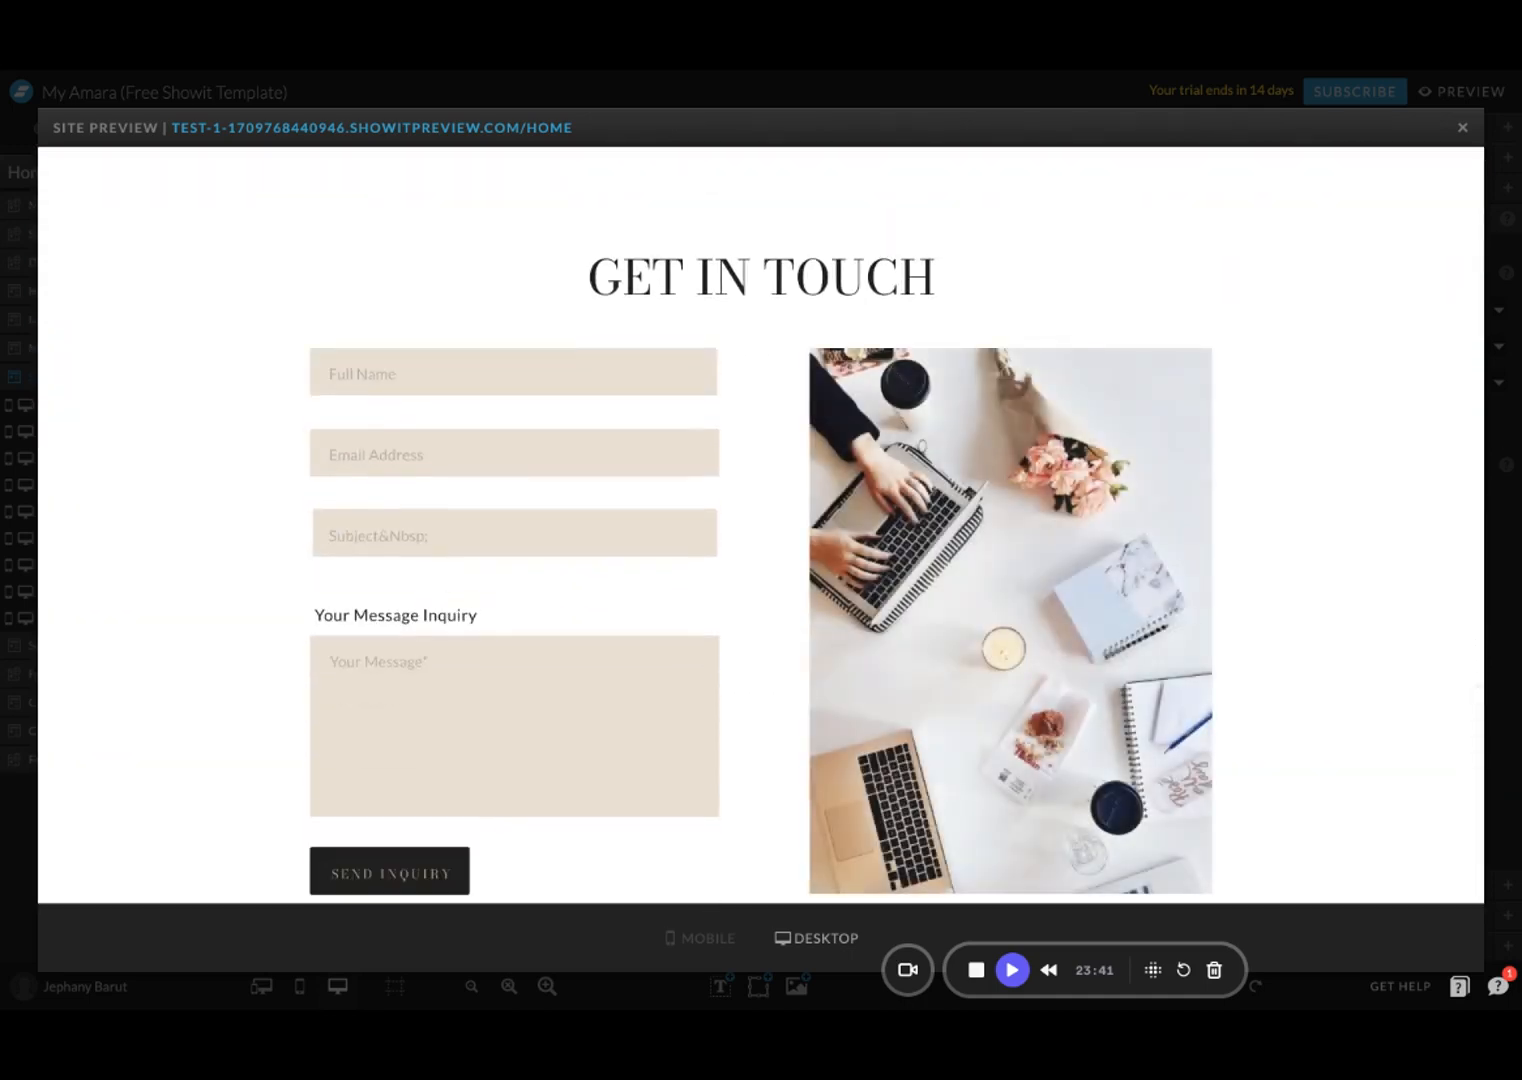
{"action": "left_click", "coordinate": [1462, 128]}
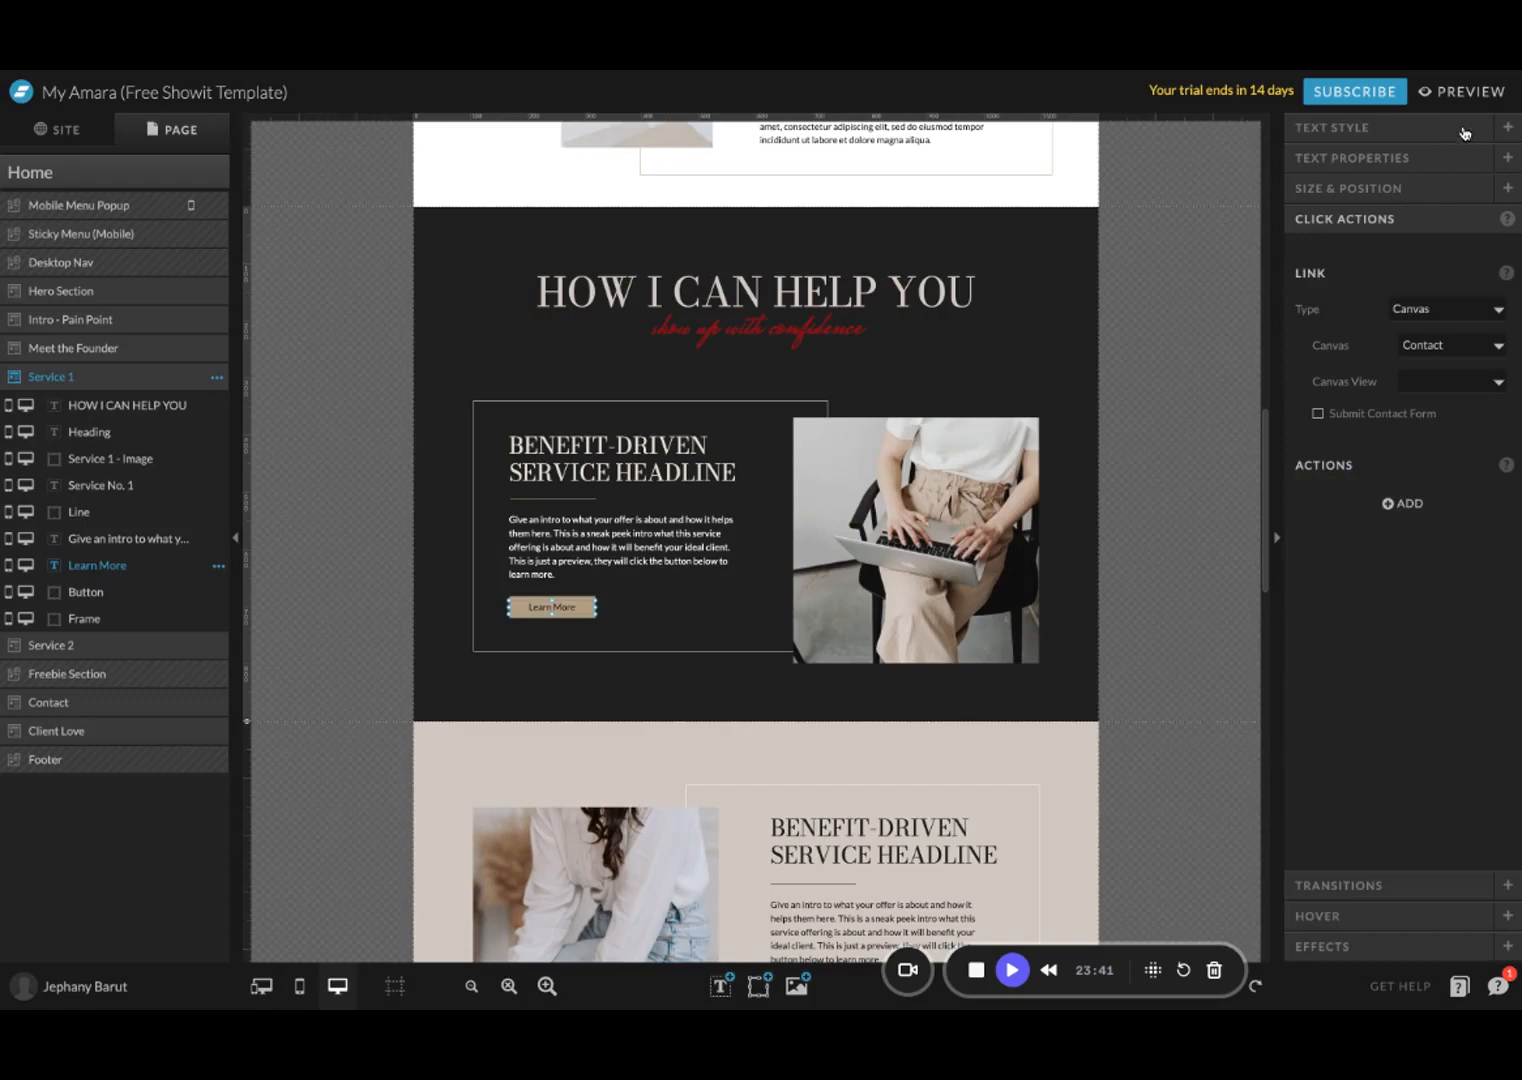
Step: Recheck the Learn More text's link type, and select the Freebie Section canvas with the mailing list form
{"action": "left_click", "coordinate": [1155, 547]}
{"action": "left_click", "coordinate": [561, 616]}
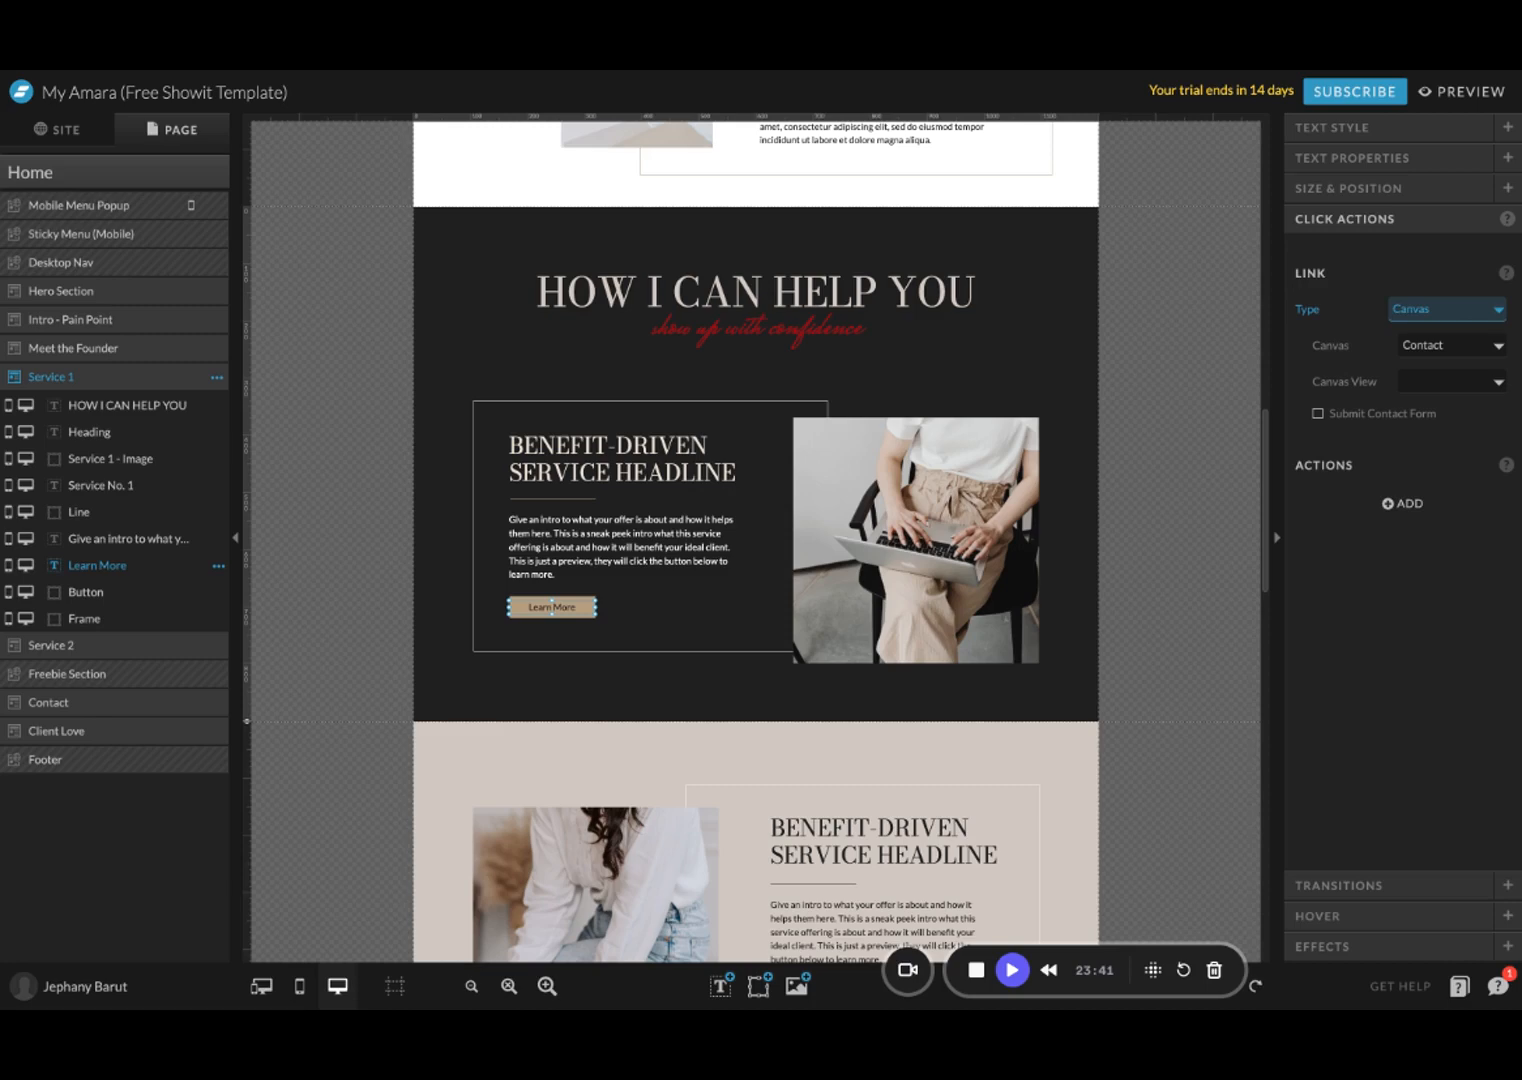
{"action": "scroll", "coordinate": [1182, 520], "scroll_direction": "down", "scroll_amount": 5}
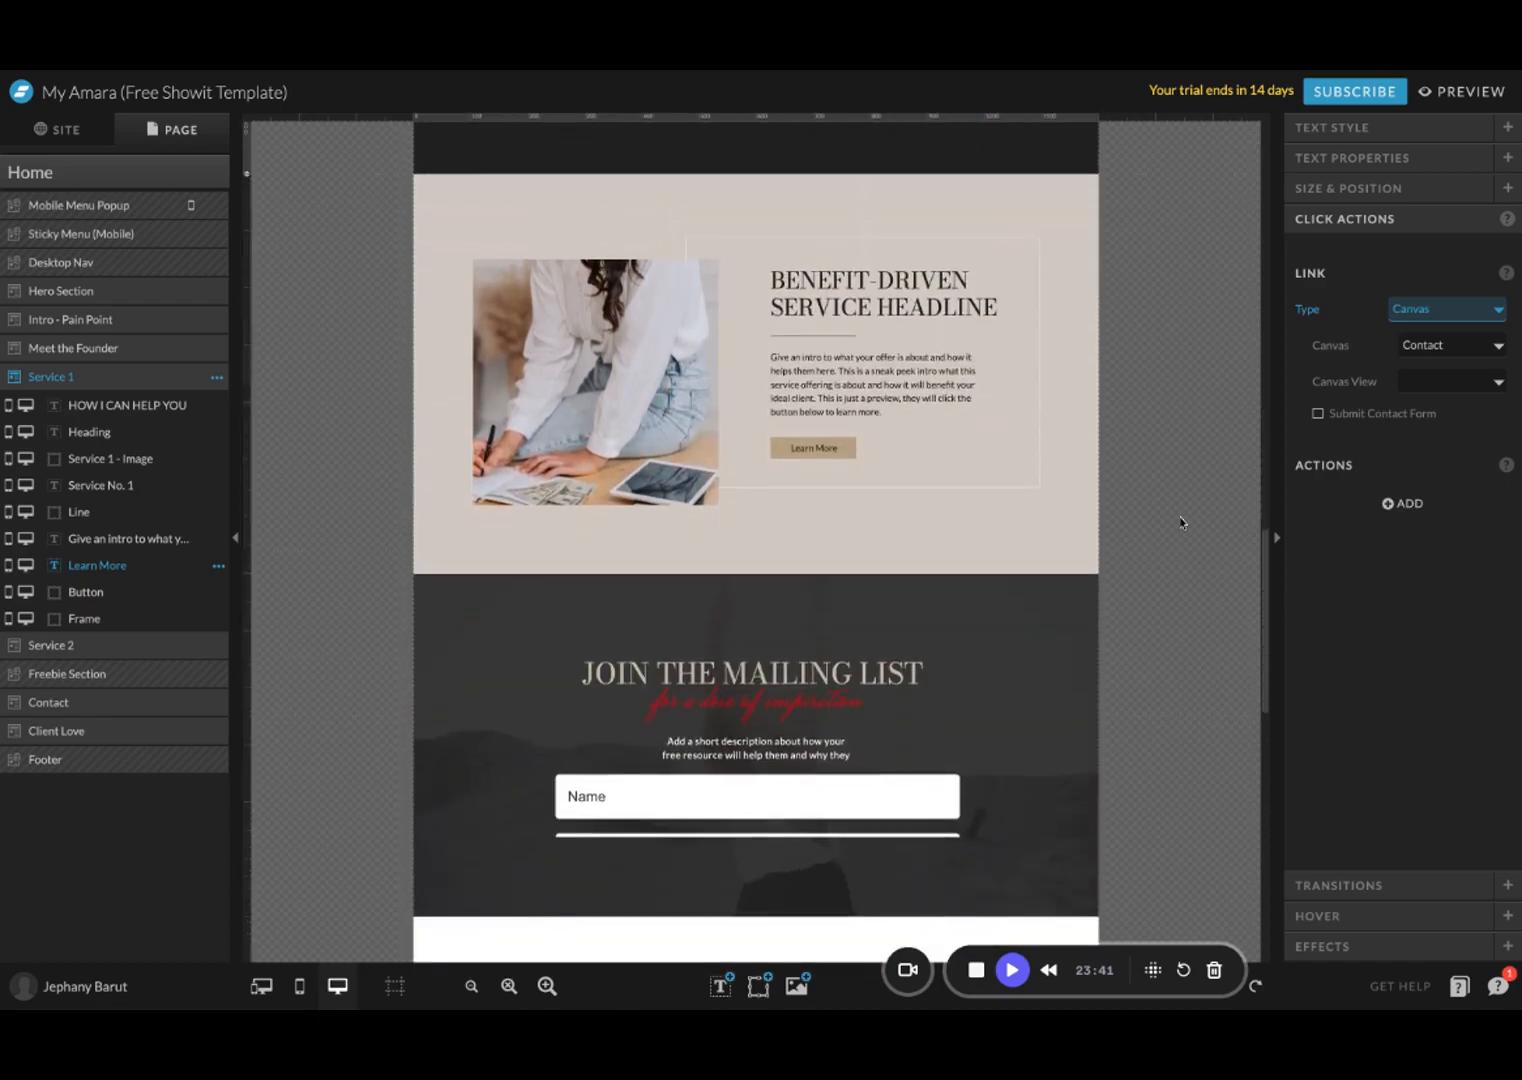
{"action": "scroll", "coordinate": [908, 478], "scroll_direction": "down", "scroll_amount": 4}
{"action": "scroll", "coordinate": [908, 478], "scroll_direction": "up", "scroll_amount": 1}
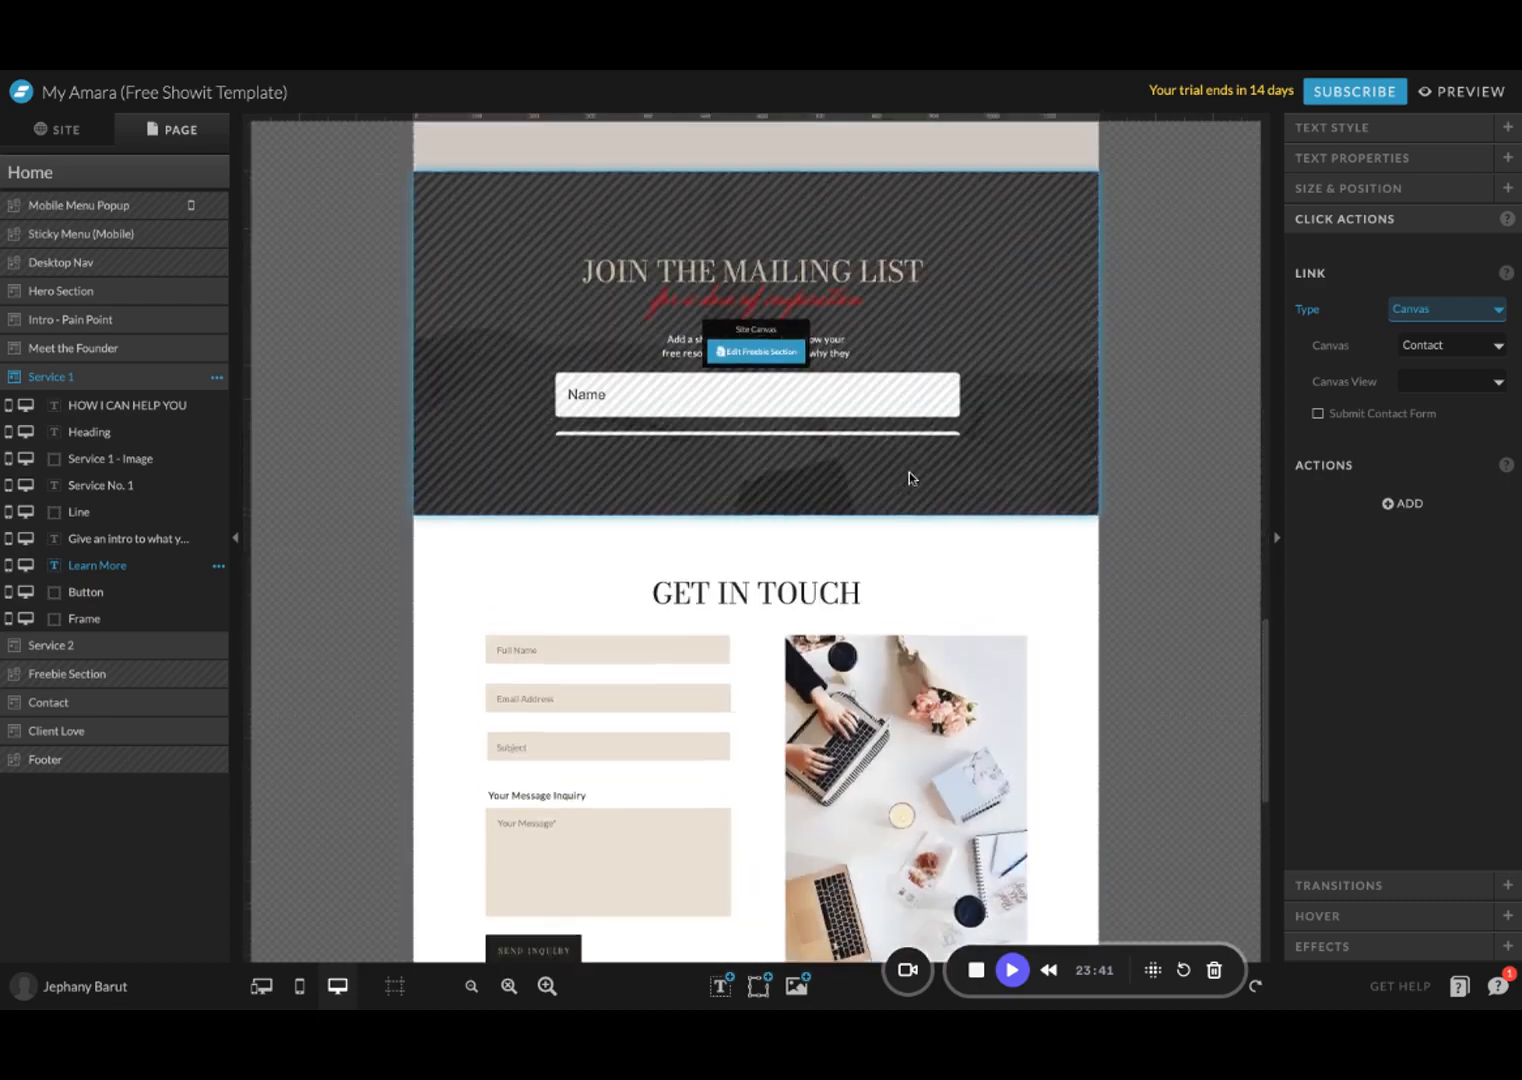
{"action": "left_click", "coordinate": [1050, 423]}
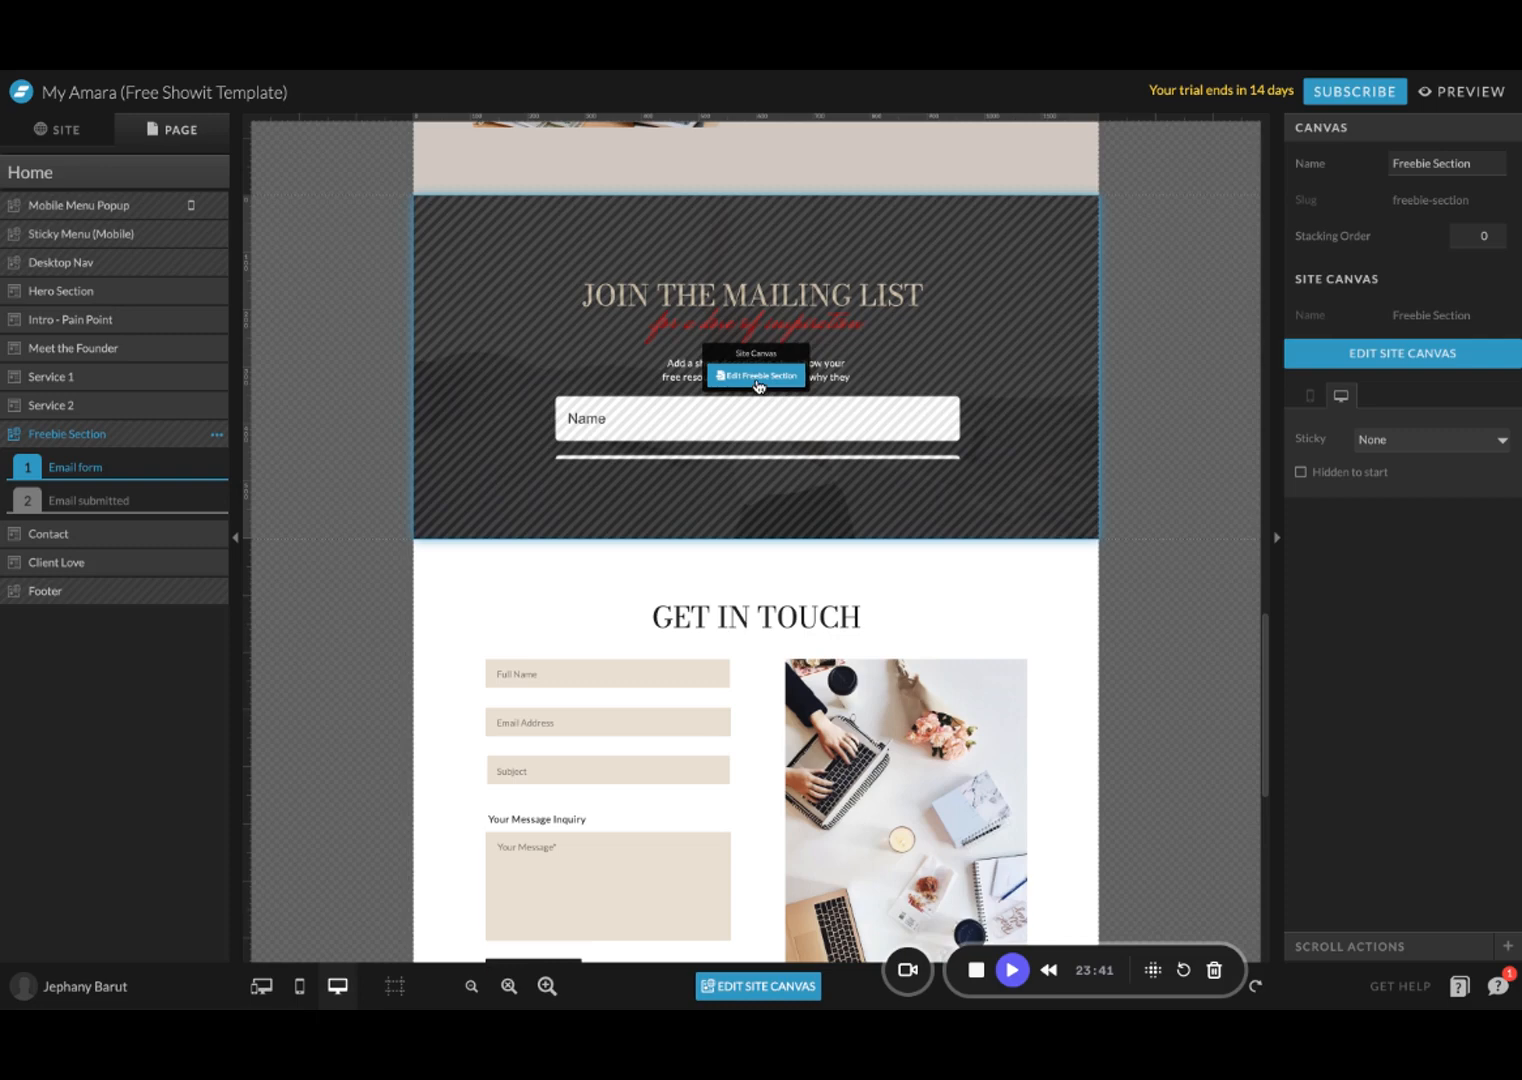
Step: Convert the Freebie Section site canvas to a page canvas and select its signup HTML code embed
{"action": "left_click", "coordinate": [217, 434]}
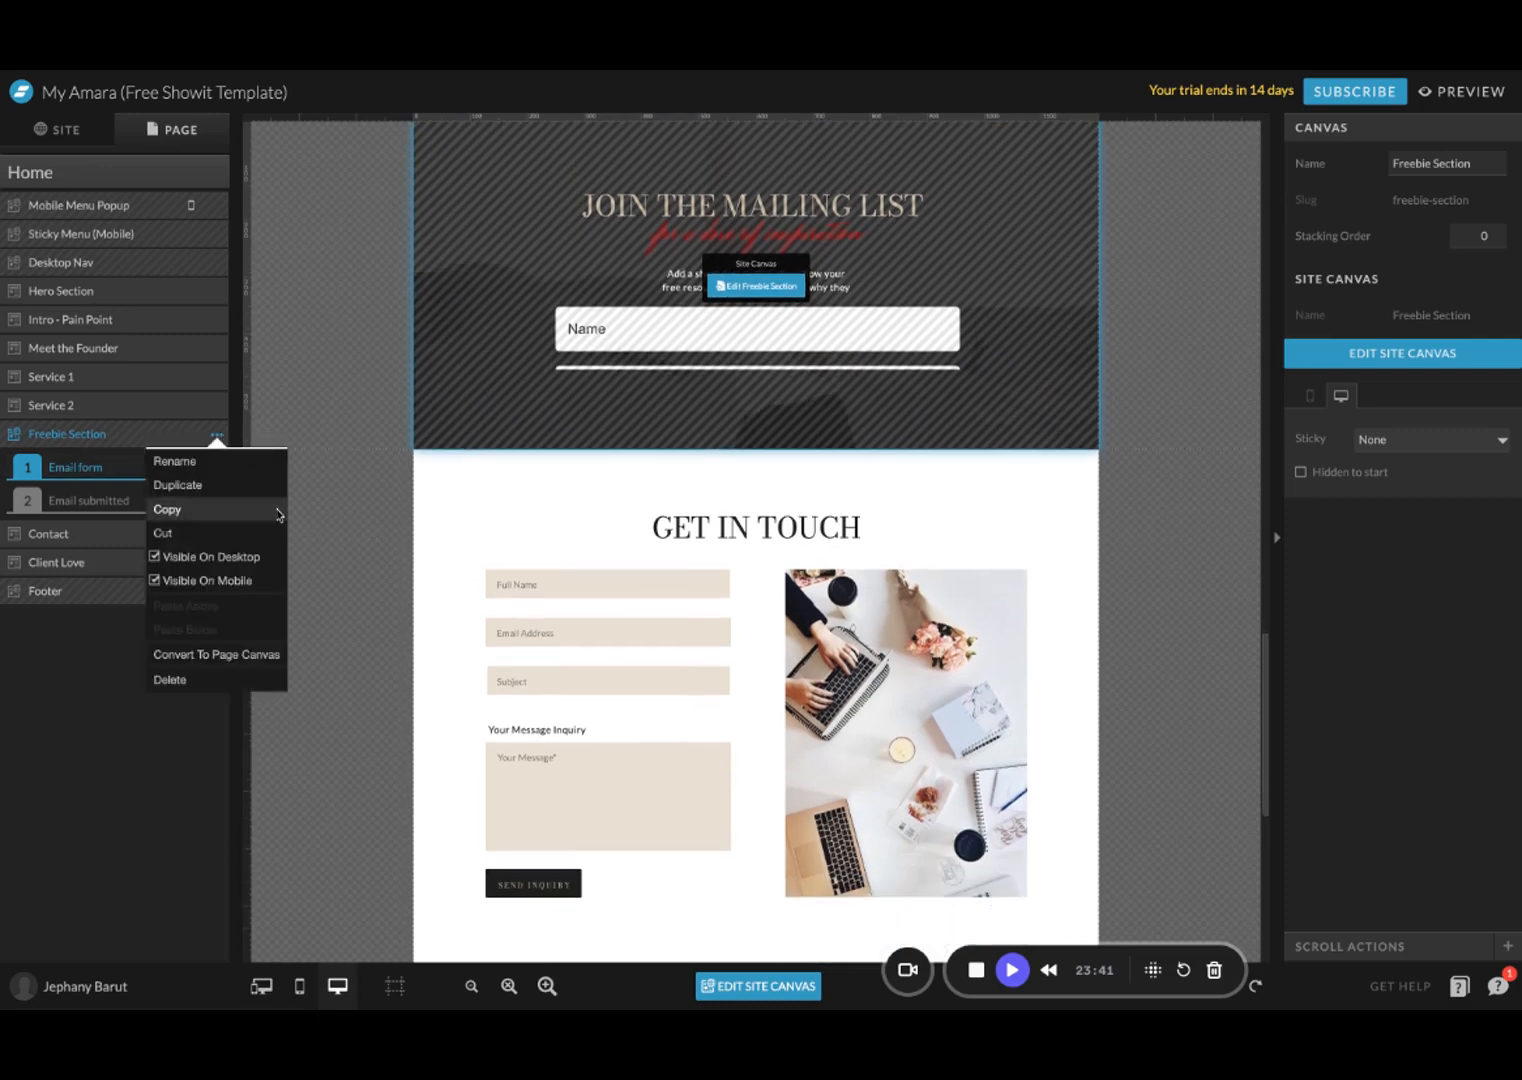
{"action": "left_click", "coordinate": [241, 656]}
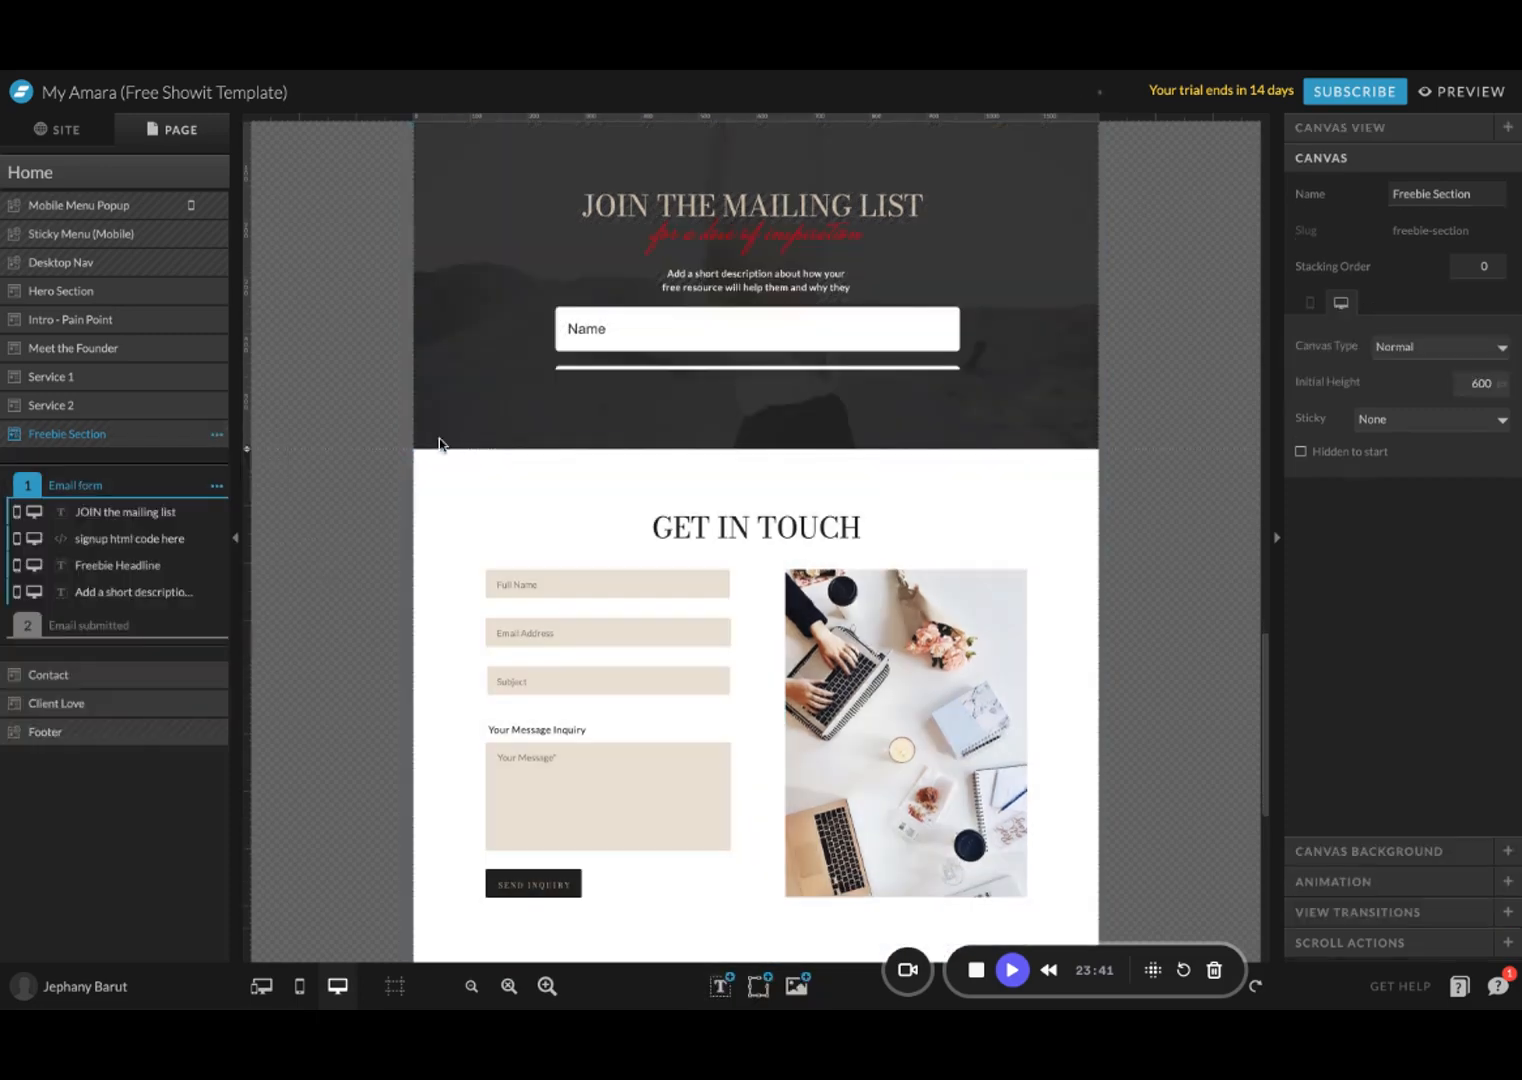
{"action": "scroll", "coordinate": [411, 428], "scroll_direction": "up", "scroll_amount": 2}
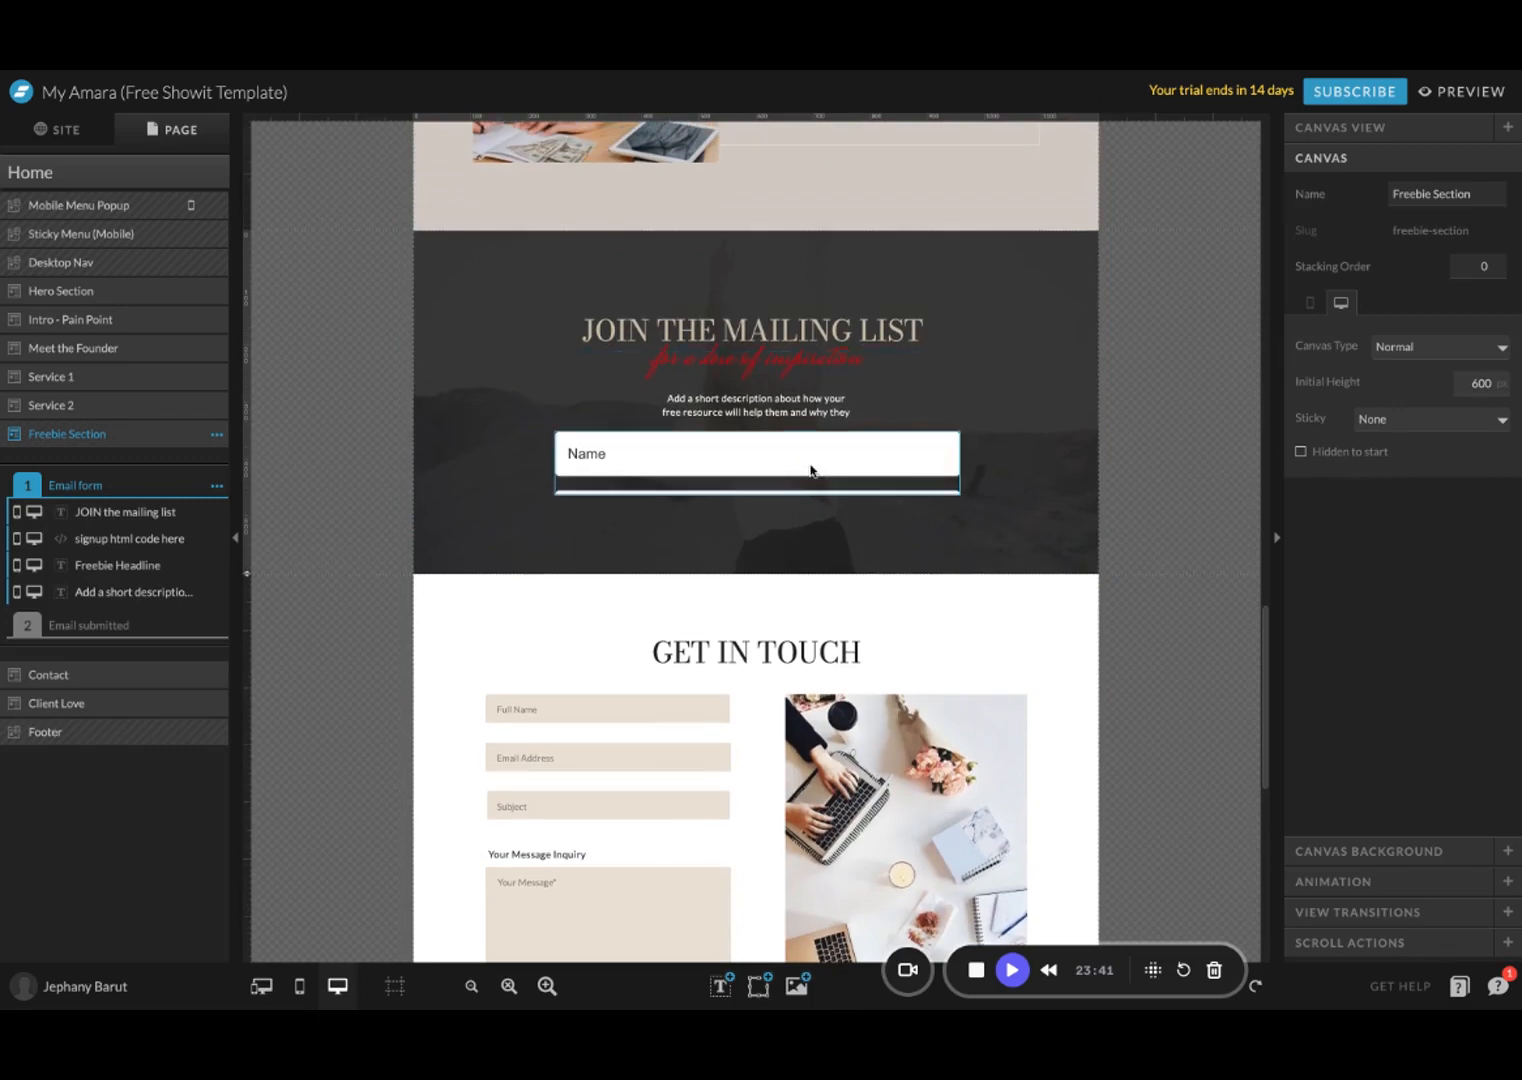
{"action": "left_click", "coordinate": [810, 465]}
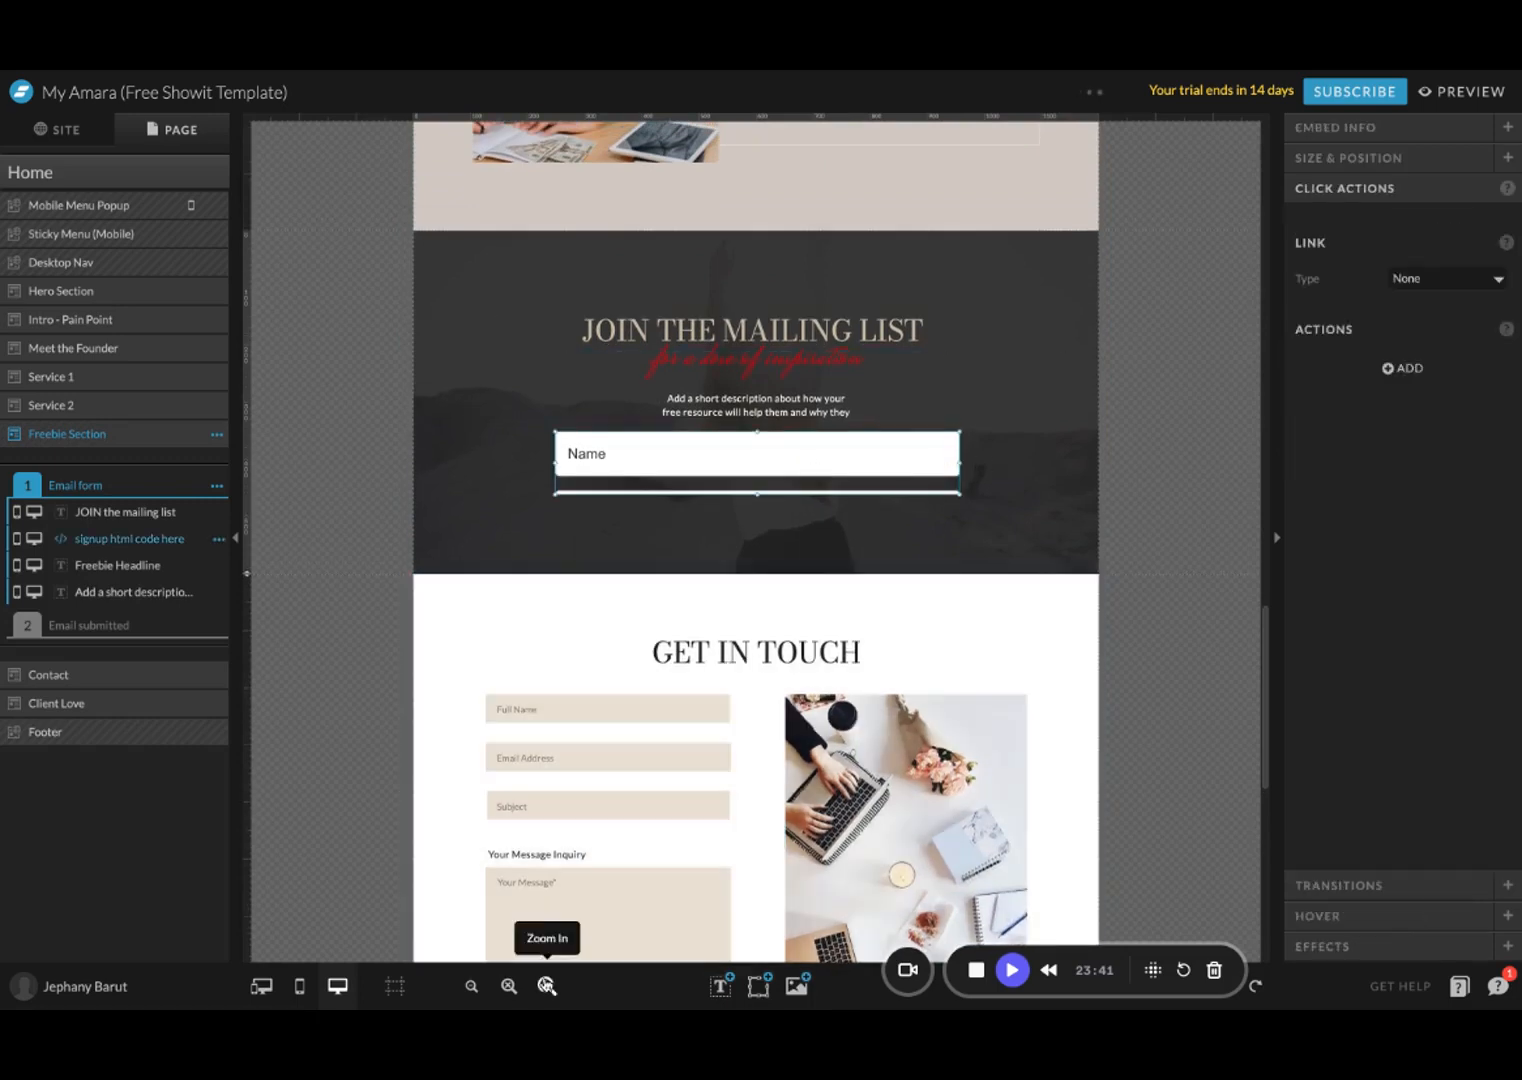
Step: Hide the page and layer list and enlarge the canvas until the complete signup form can be seen
{"action": "left_click", "coordinate": [546, 986]}
{"action": "left_click", "coordinate": [546, 986]}
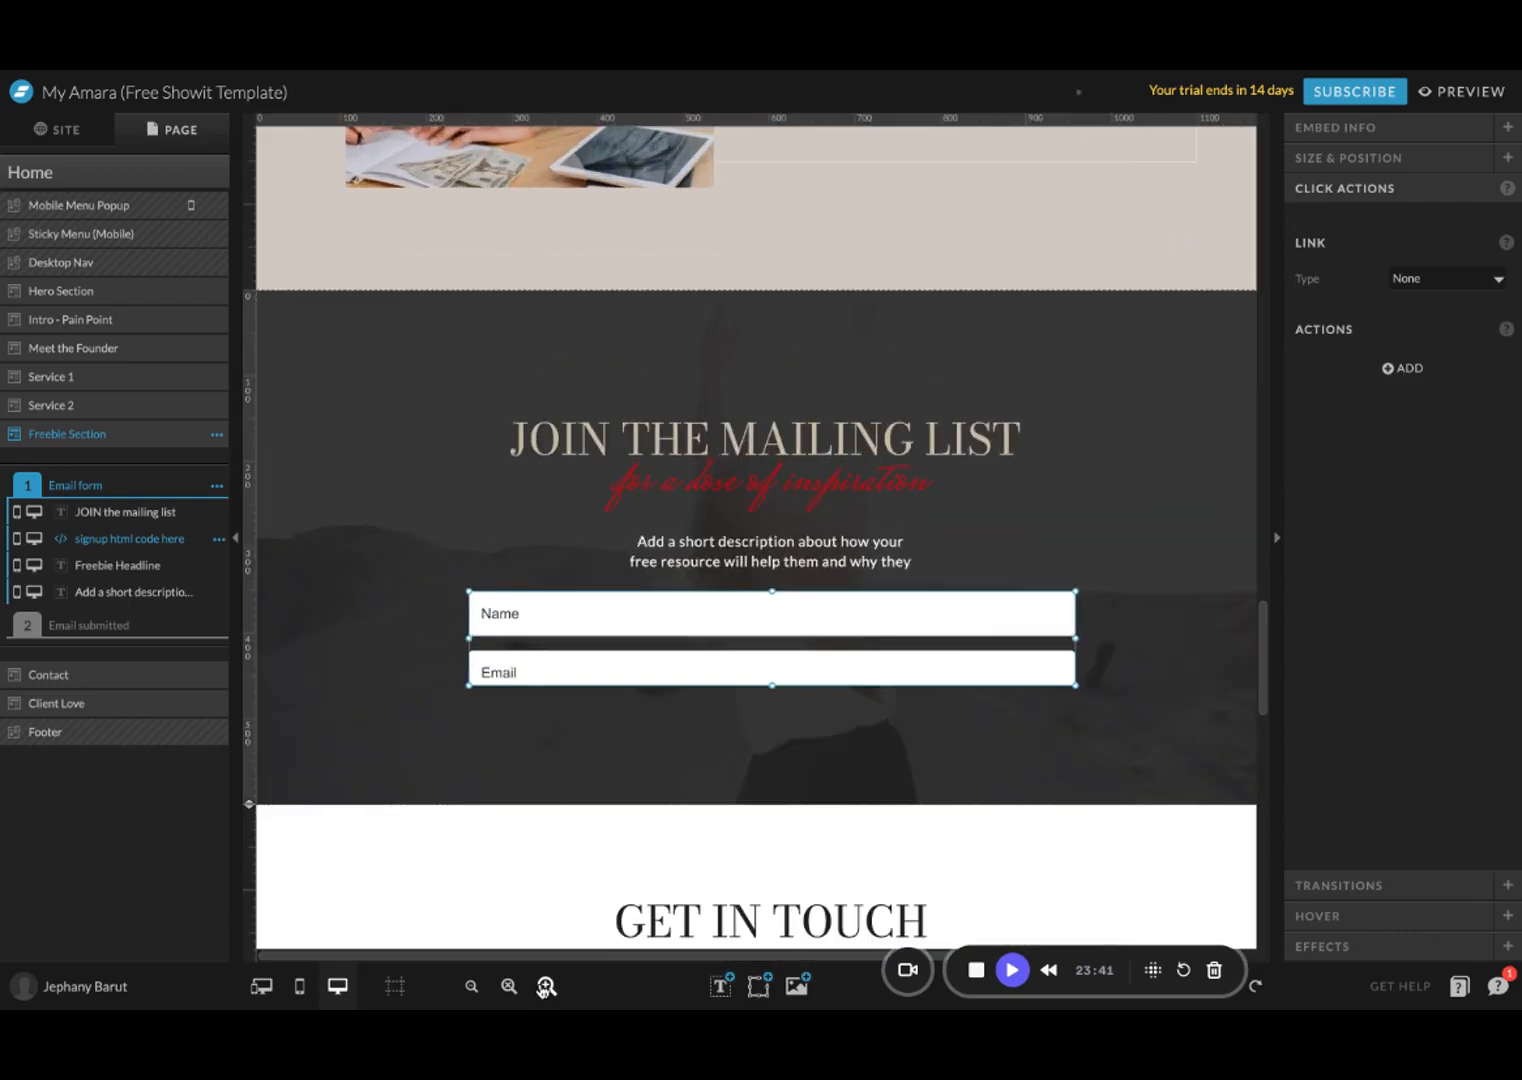
{"action": "left_click", "coordinate": [546, 986]}
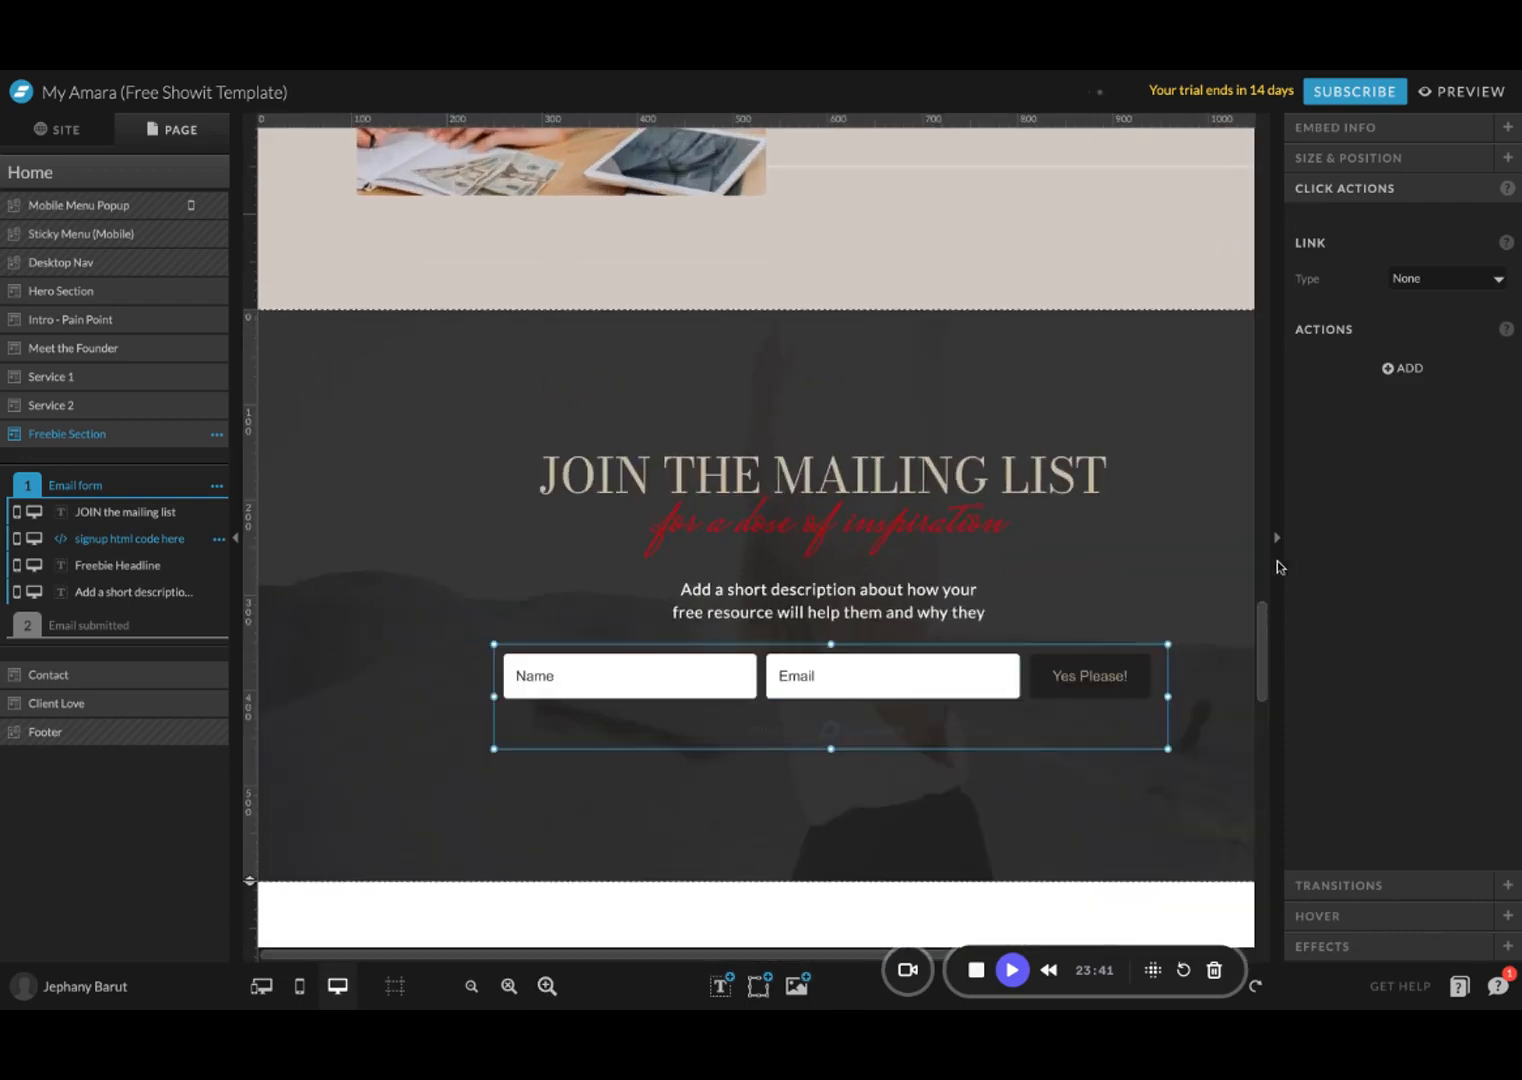
{"action": "left_click", "coordinate": [238, 537]}
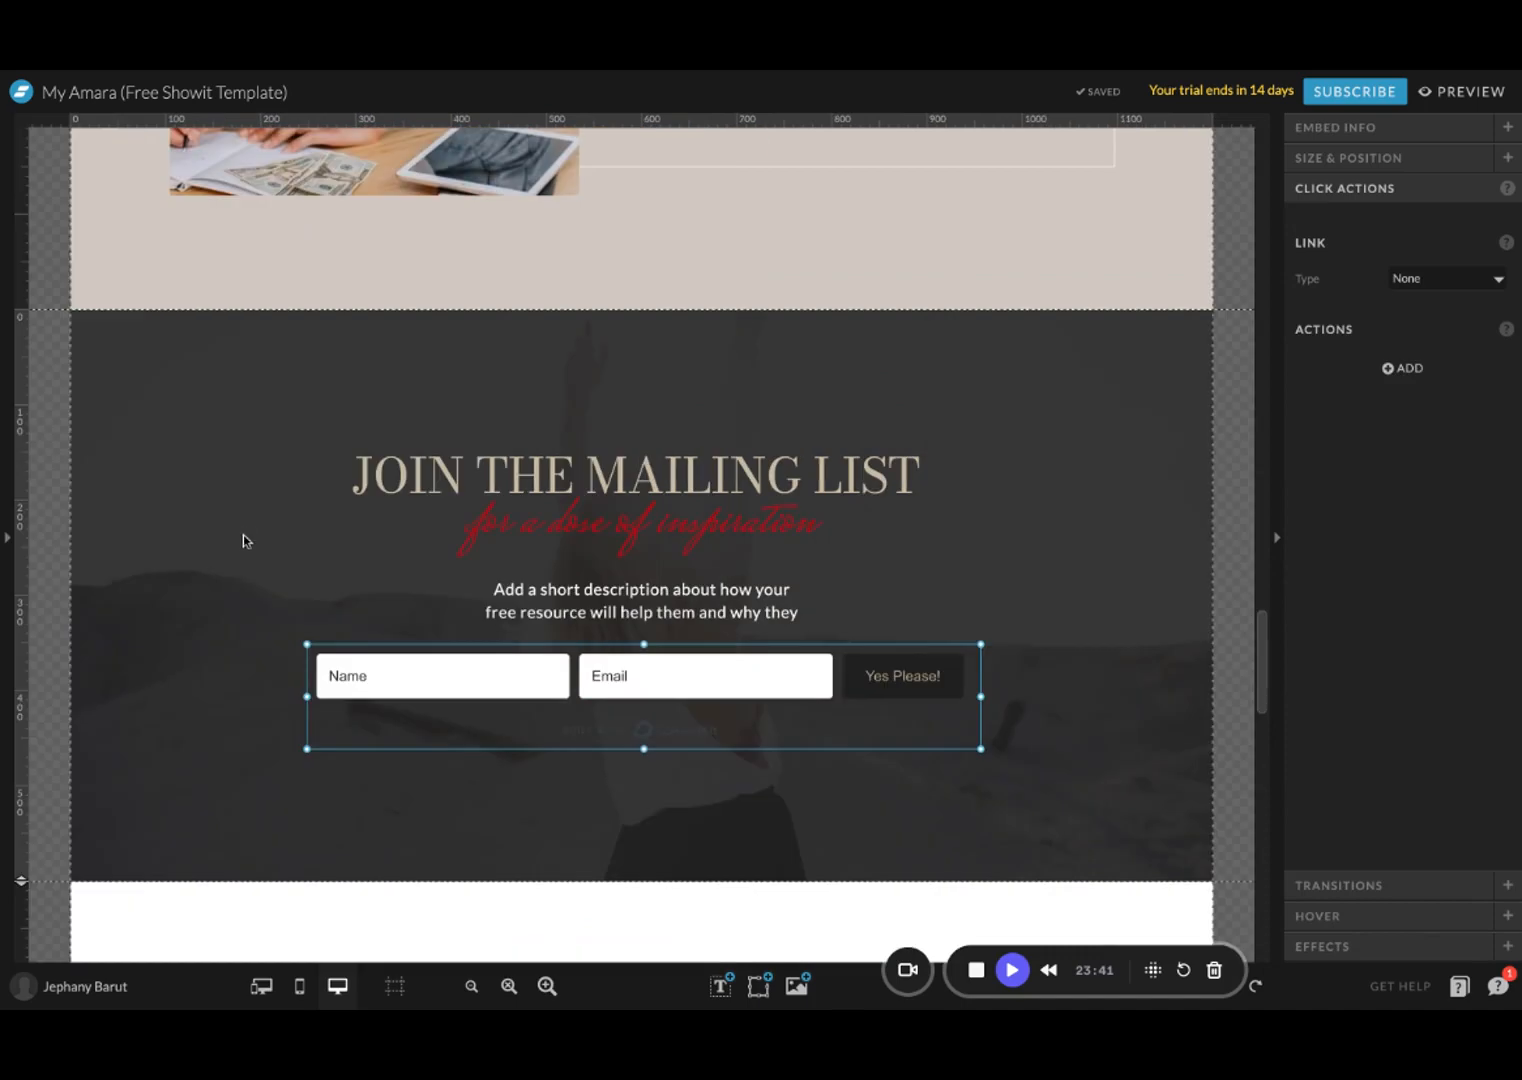
{"action": "left_click", "coordinate": [469, 987]}
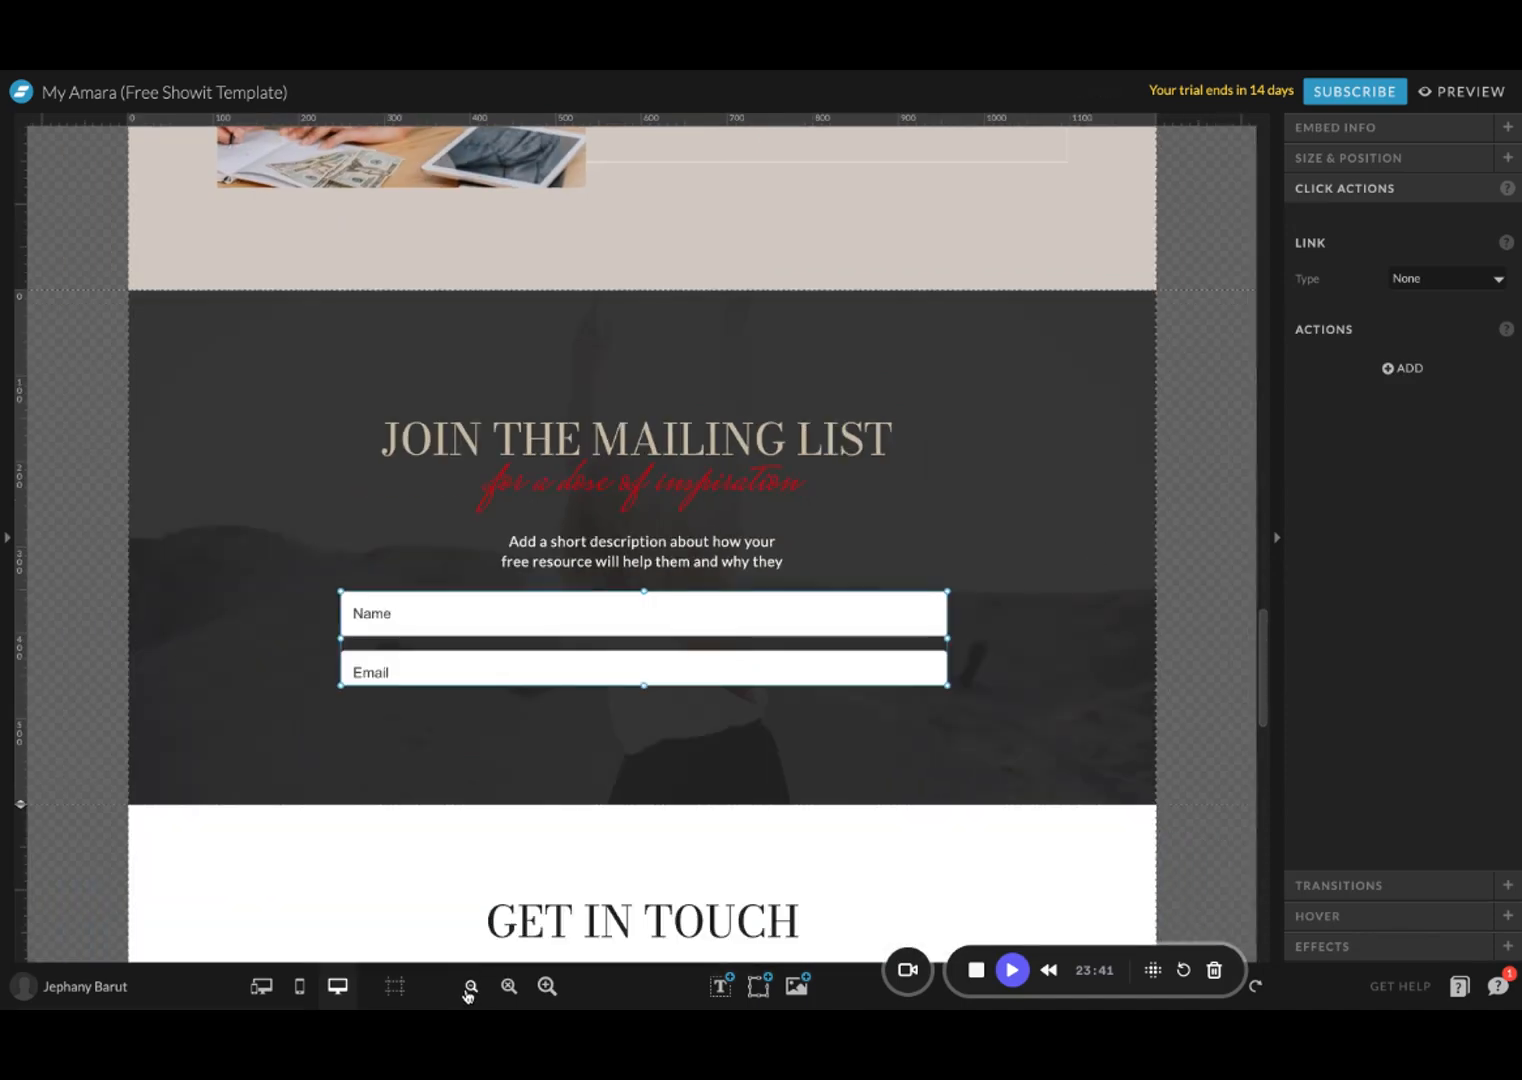
{"action": "left_click", "coordinate": [546, 986]}
{"action": "scroll", "coordinate": [1018, 619], "scroll_direction": "down", "scroll_amount": 3}
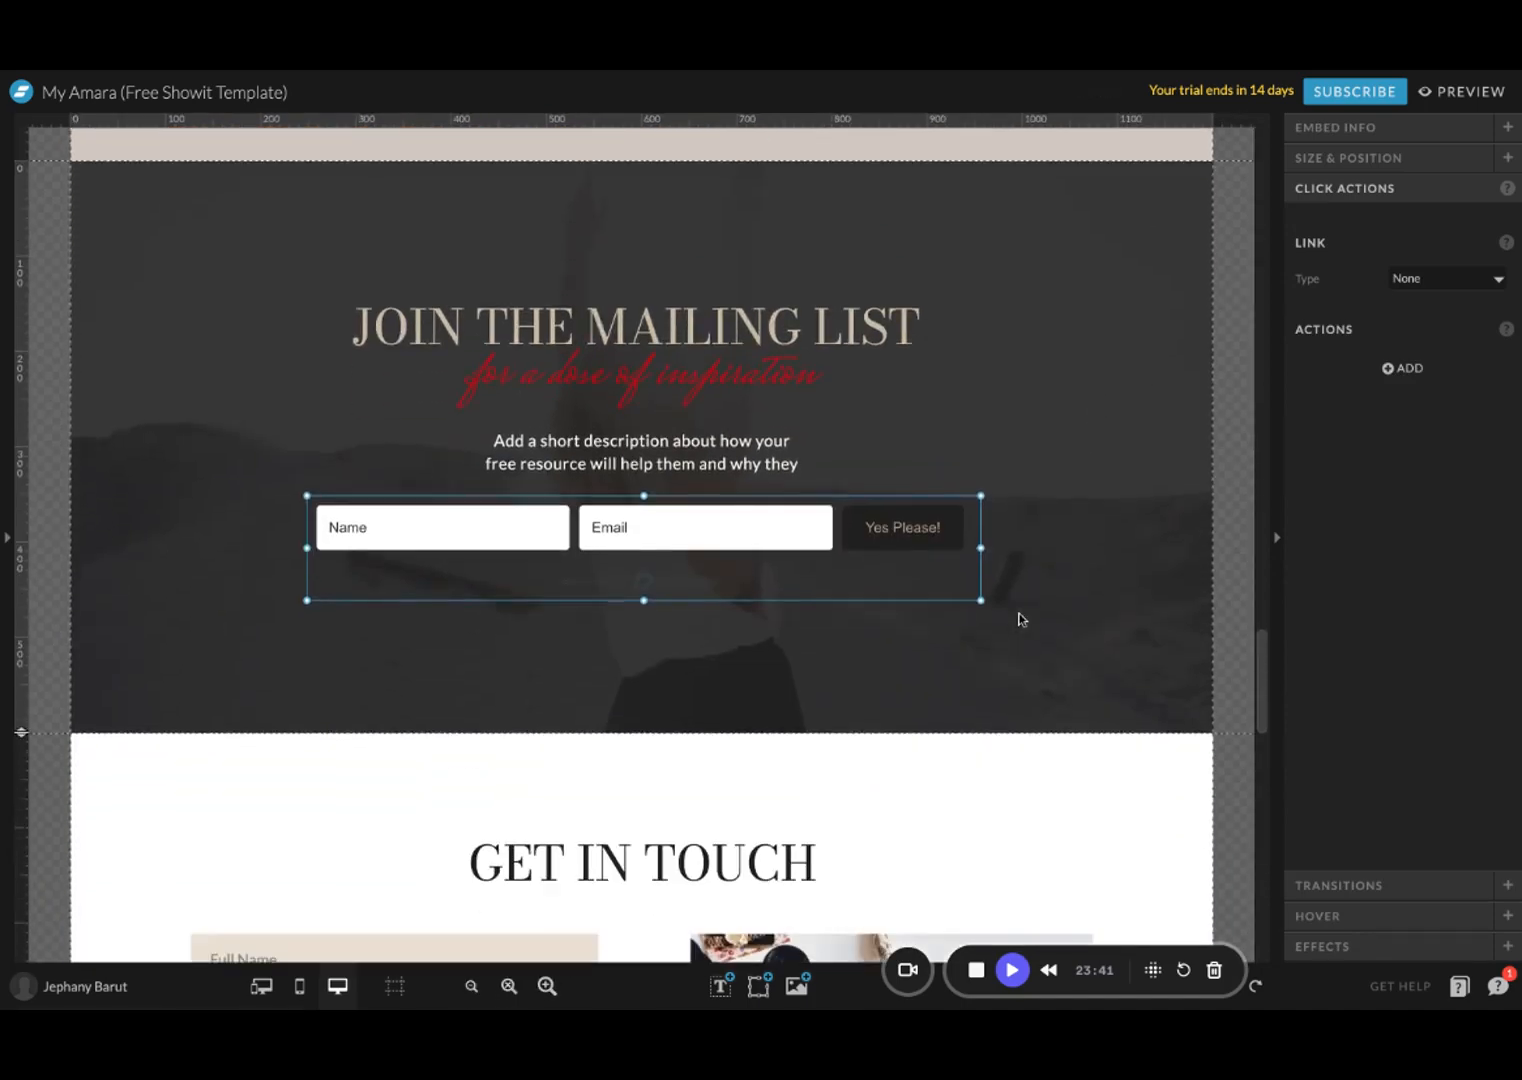
Step: Open the signup form's embed code, read through it, and close it without saving
{"action": "left_click", "coordinate": [1124, 605]}
{"action": "double_click", "coordinate": [712, 557]}
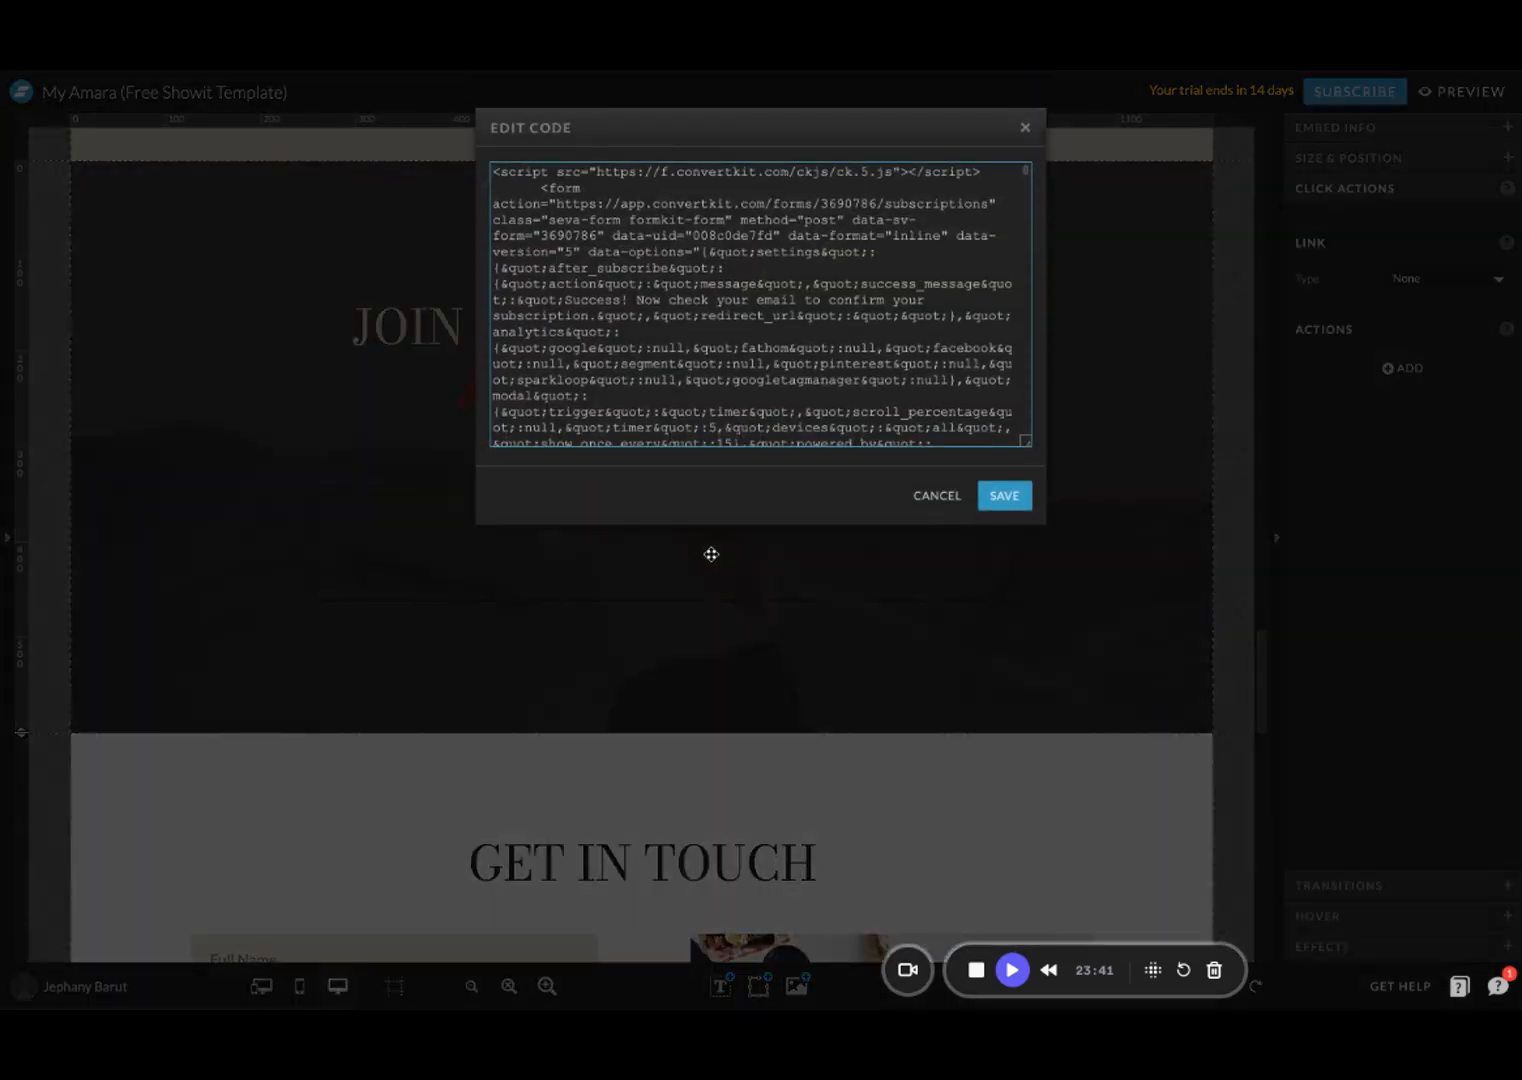
{"action": "scroll", "coordinate": [789, 247], "scroll_direction": "down", "scroll_amount": 10}
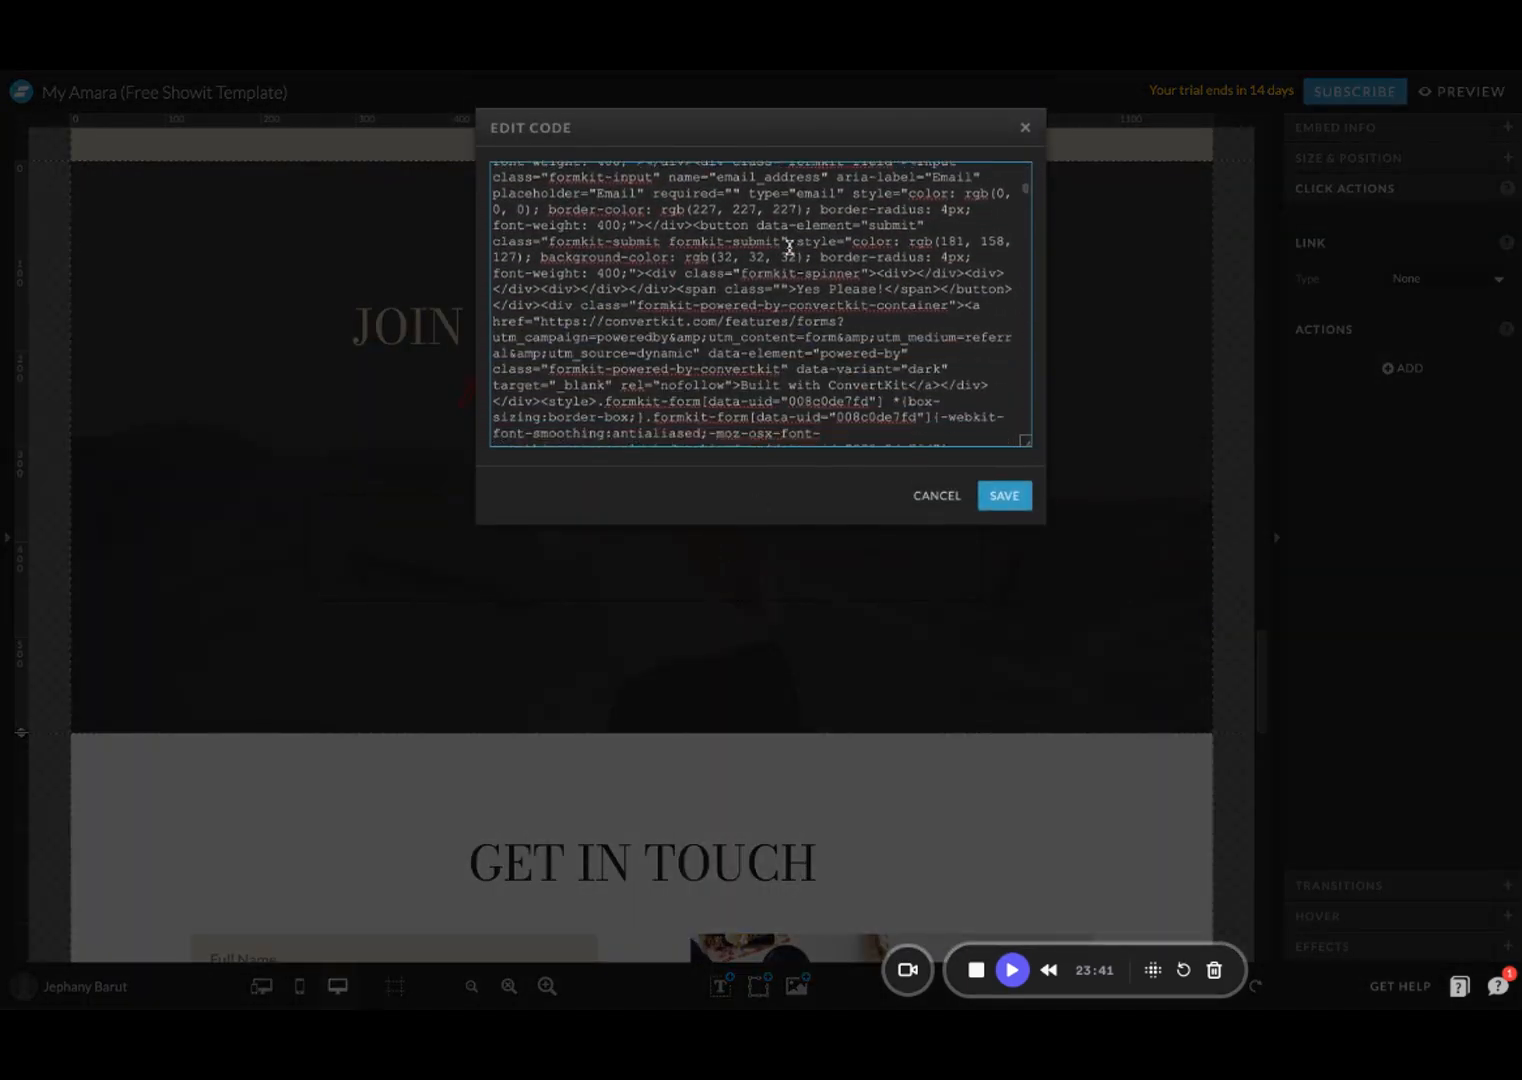
{"action": "scroll", "coordinate": [760, 304], "scroll_direction": "down", "scroll_amount": 10}
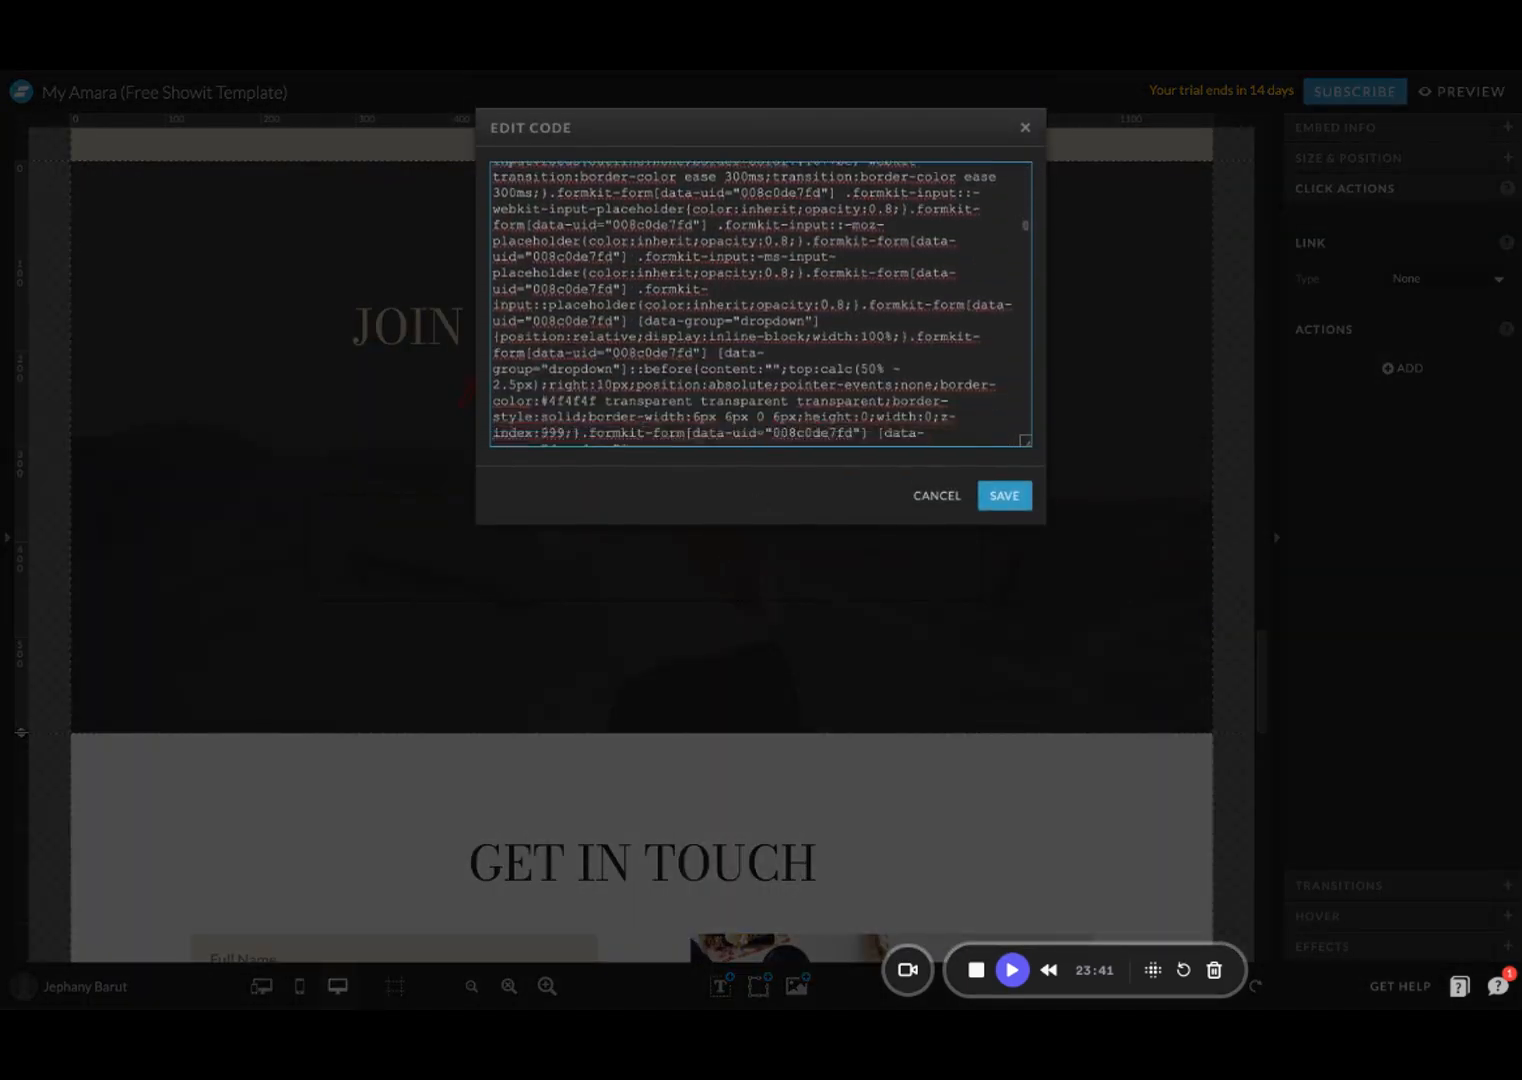
{"action": "scroll", "coordinate": [760, 304], "scroll_direction": "up", "scroll_amount": 20}
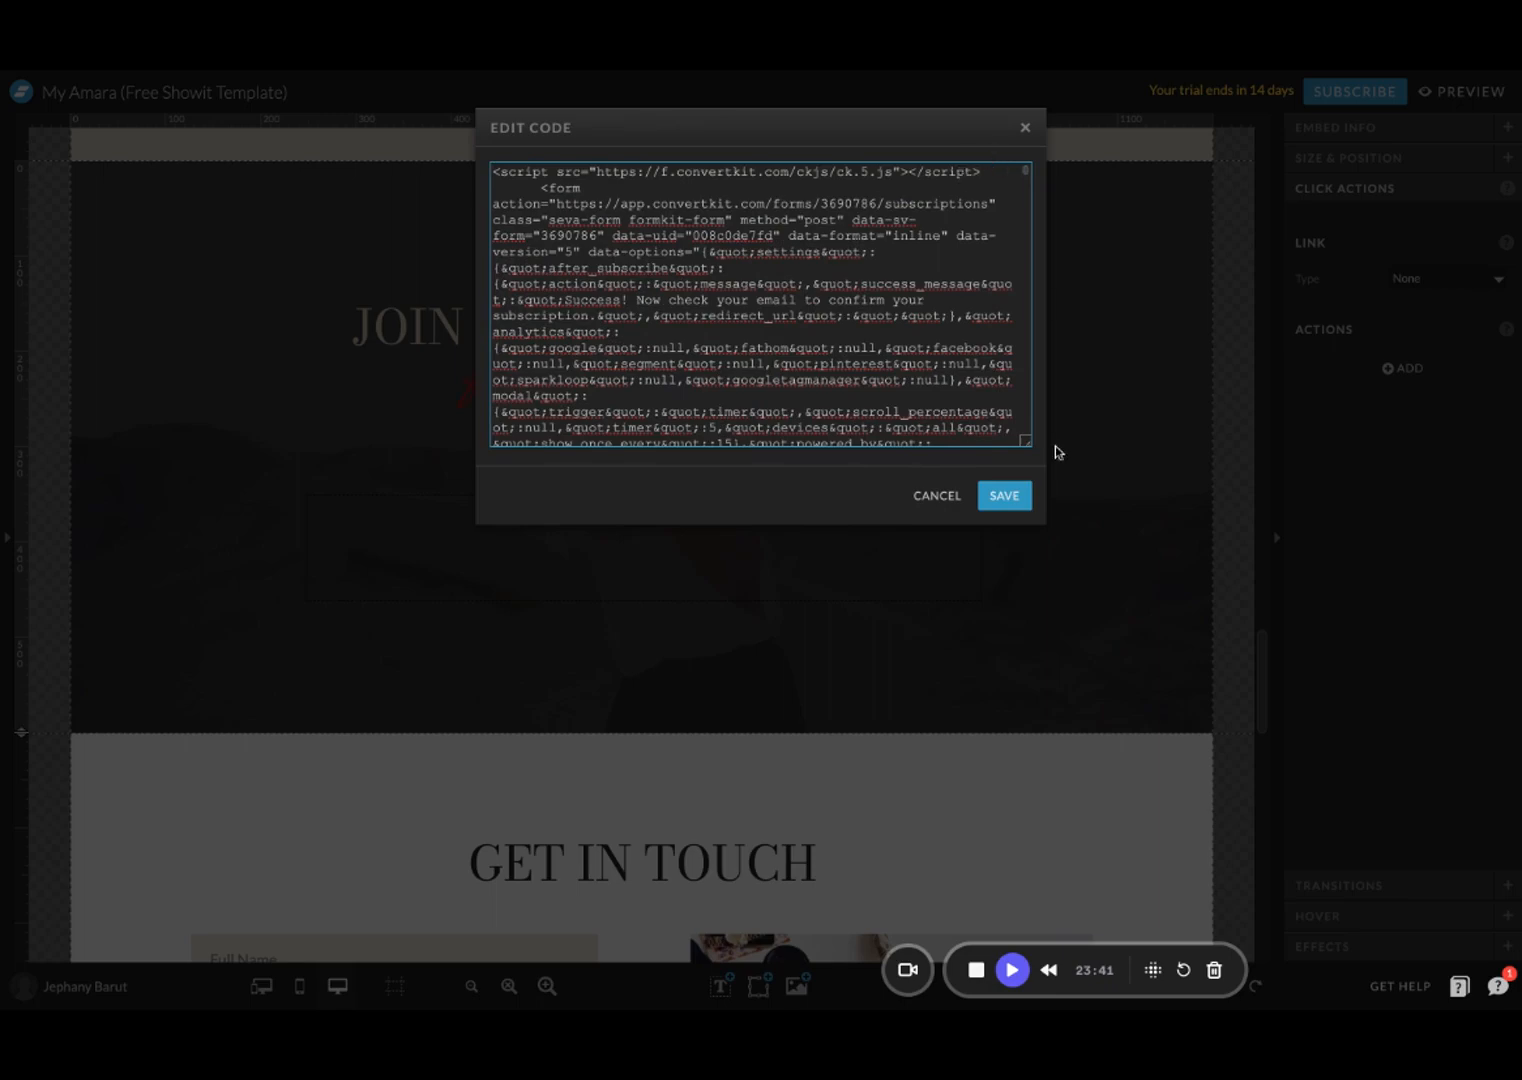
{"action": "left_click", "coordinate": [1026, 130]}
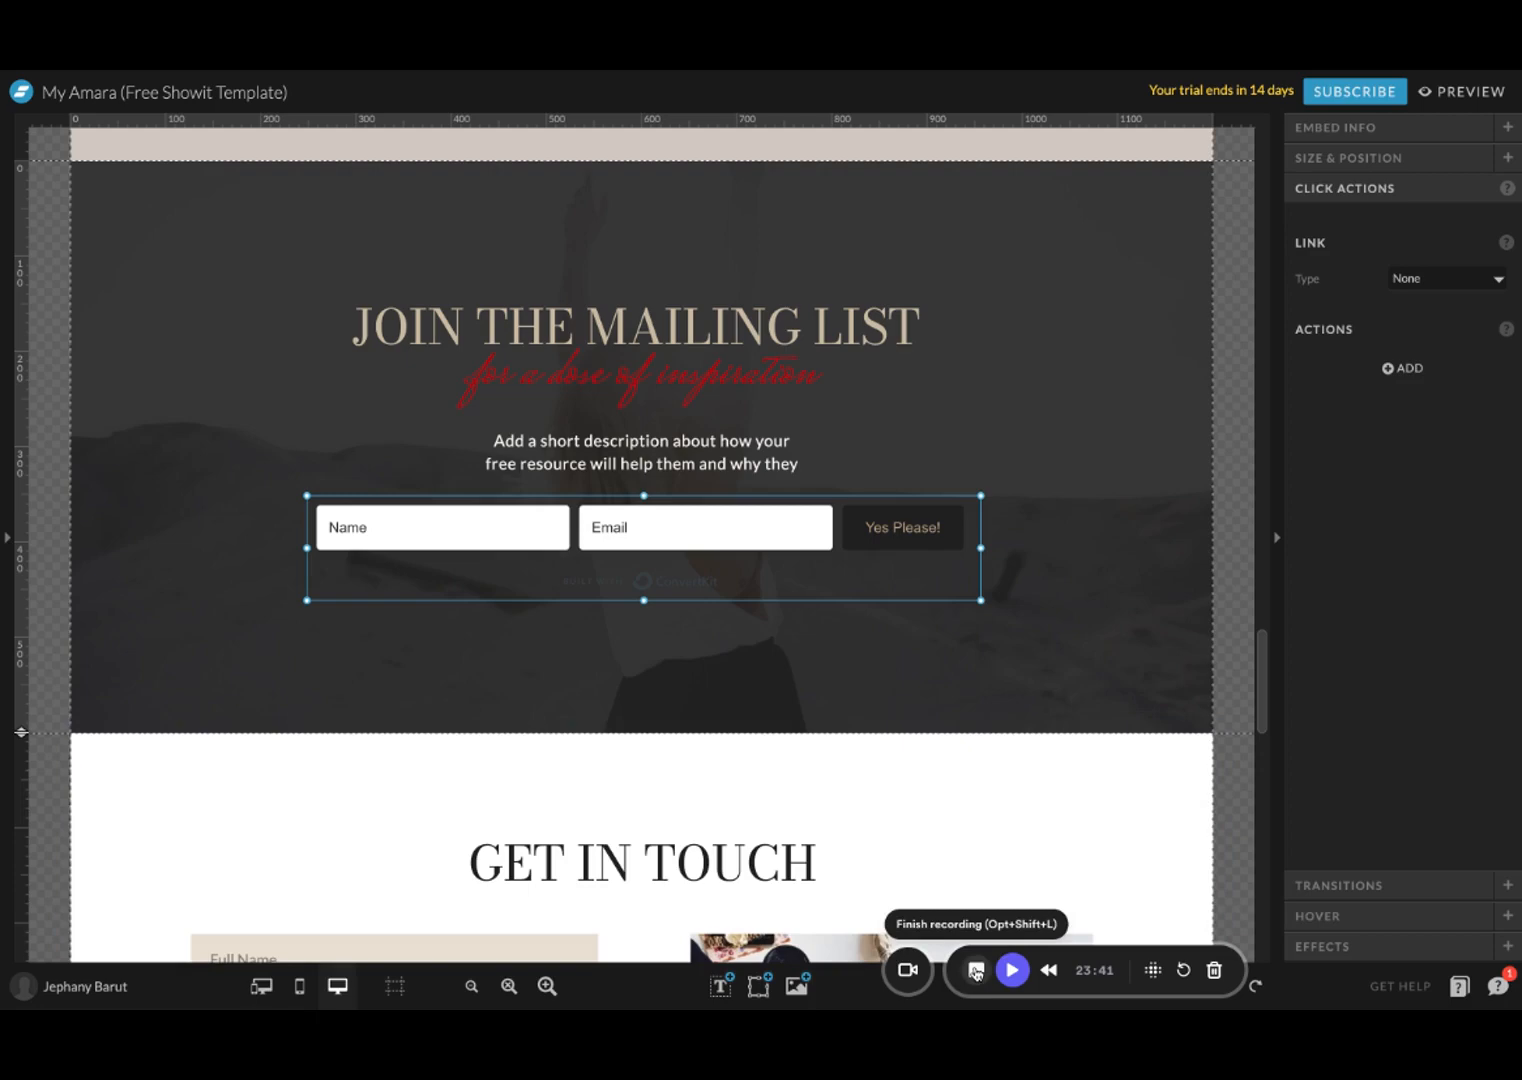
{"action": "left_click", "coordinate": [976, 970]}
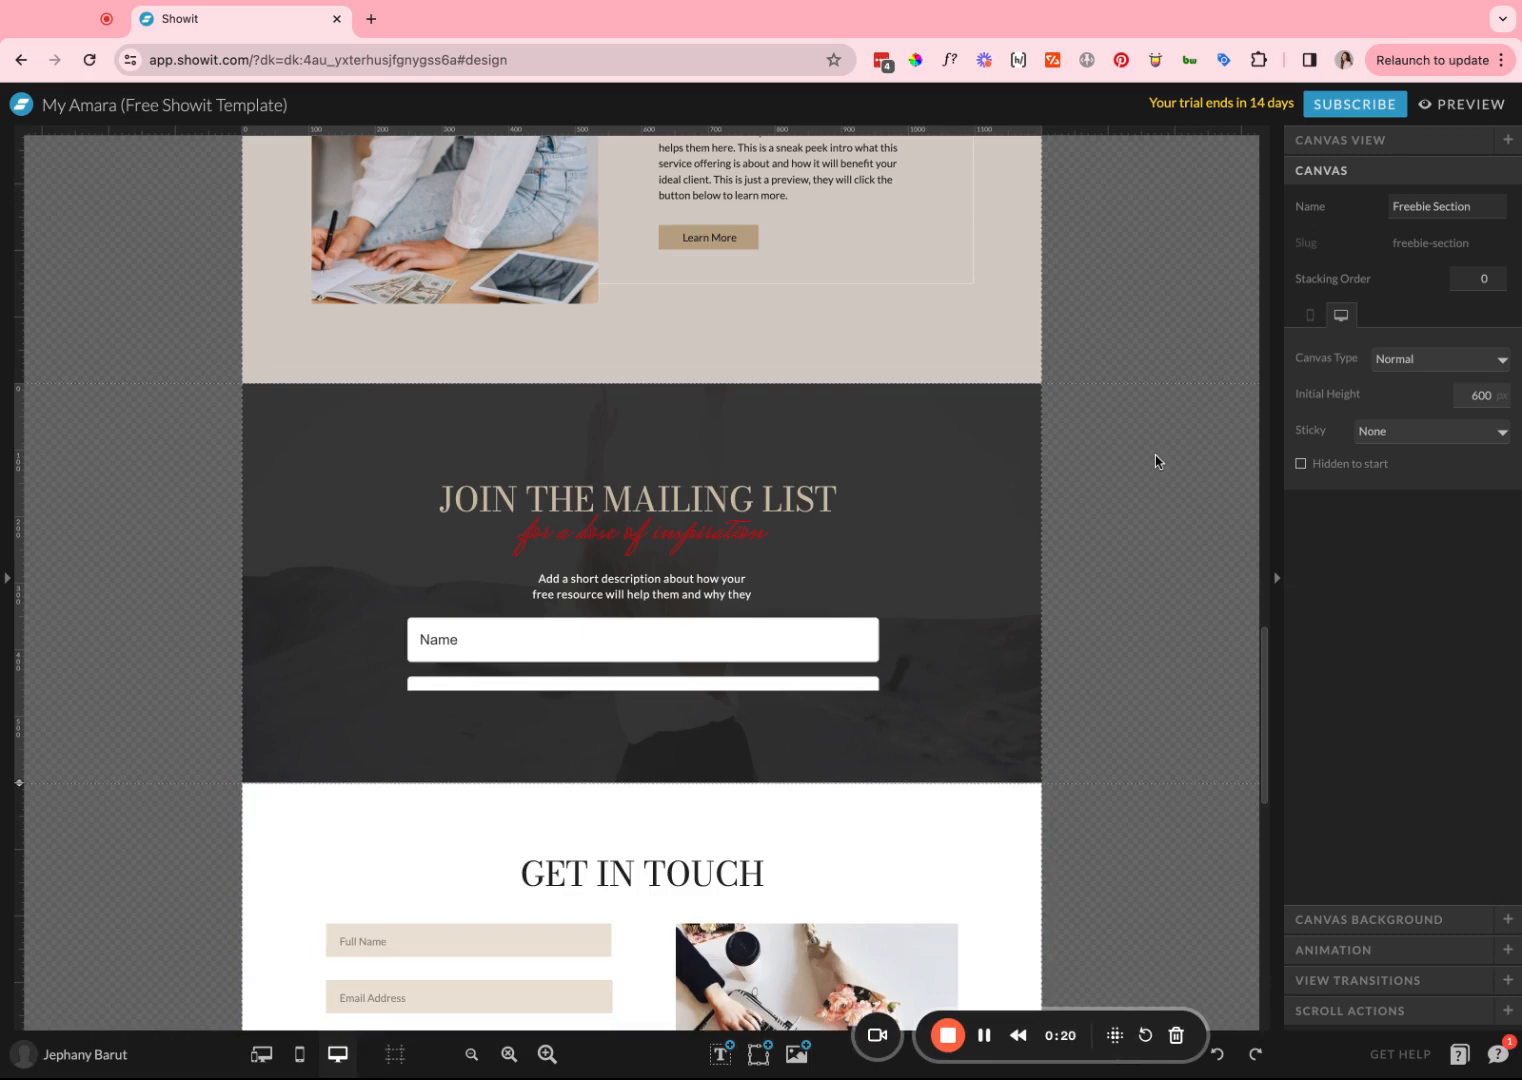
{"action": "scroll", "coordinate": [1155, 461], "scroll_direction": "down", "scroll_amount": 1}
{"action": "scroll", "coordinate": [1155, 461], "scroll_direction": "down", "scroll_amount": 1}
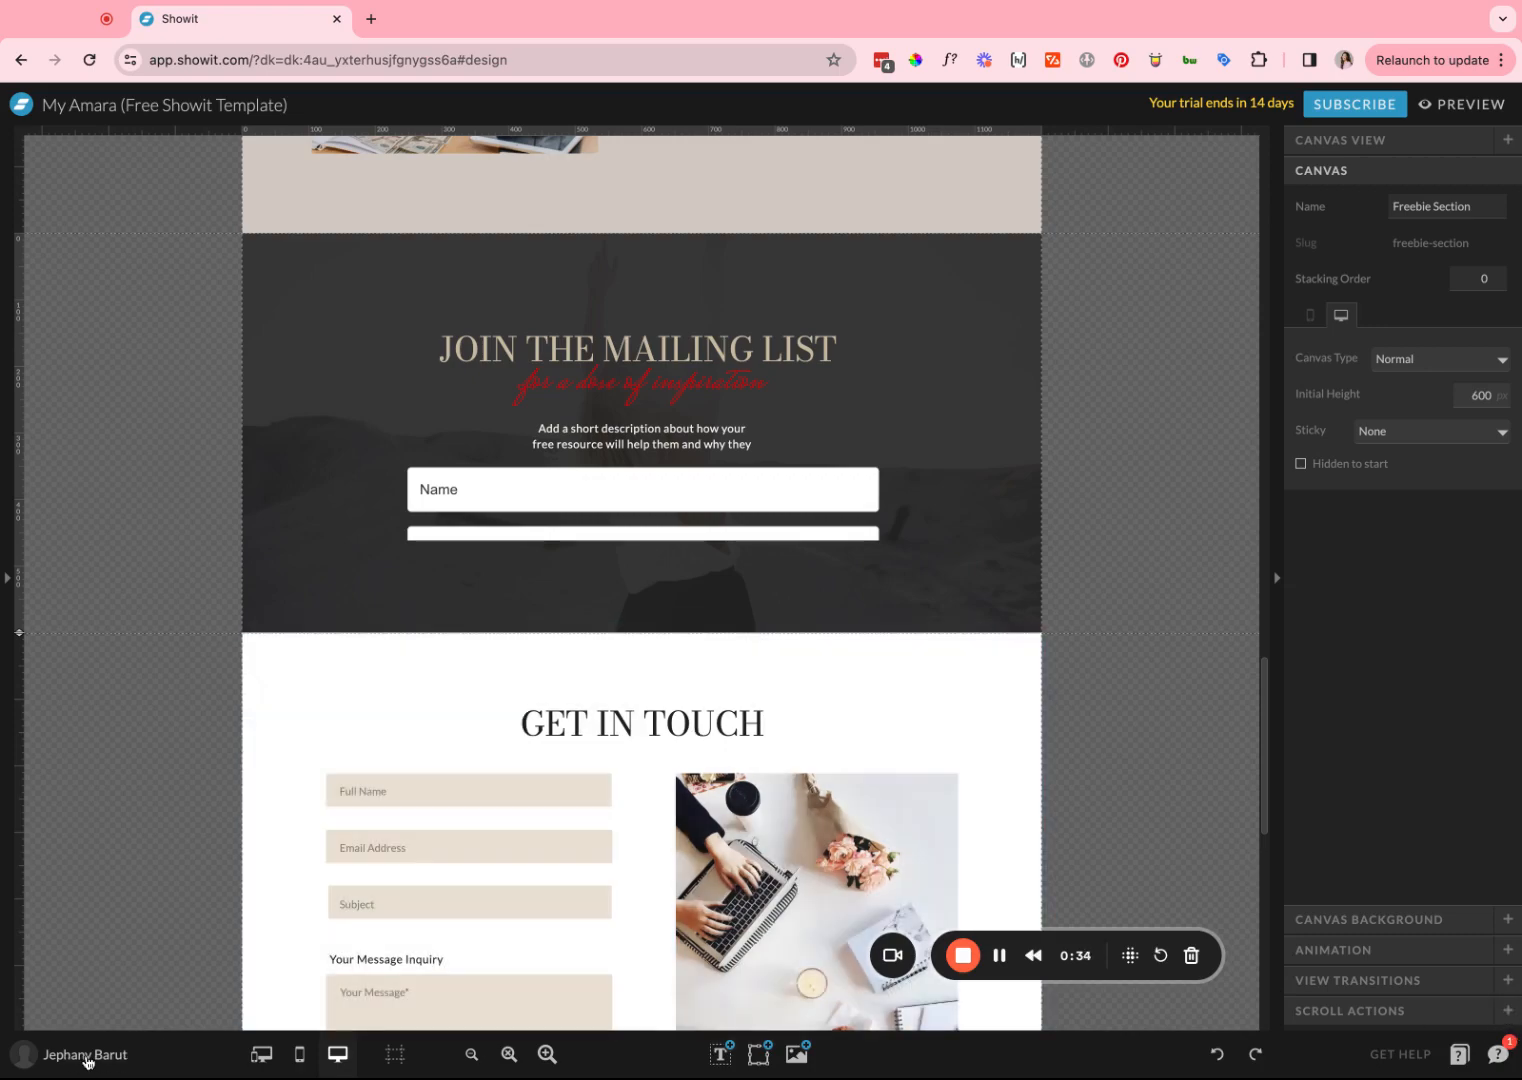
Step: Open the account options, examine the Add To Library dialog with its Shared Design Key field, and cancel it
{"action": "left_click", "coordinate": [87, 1058]}
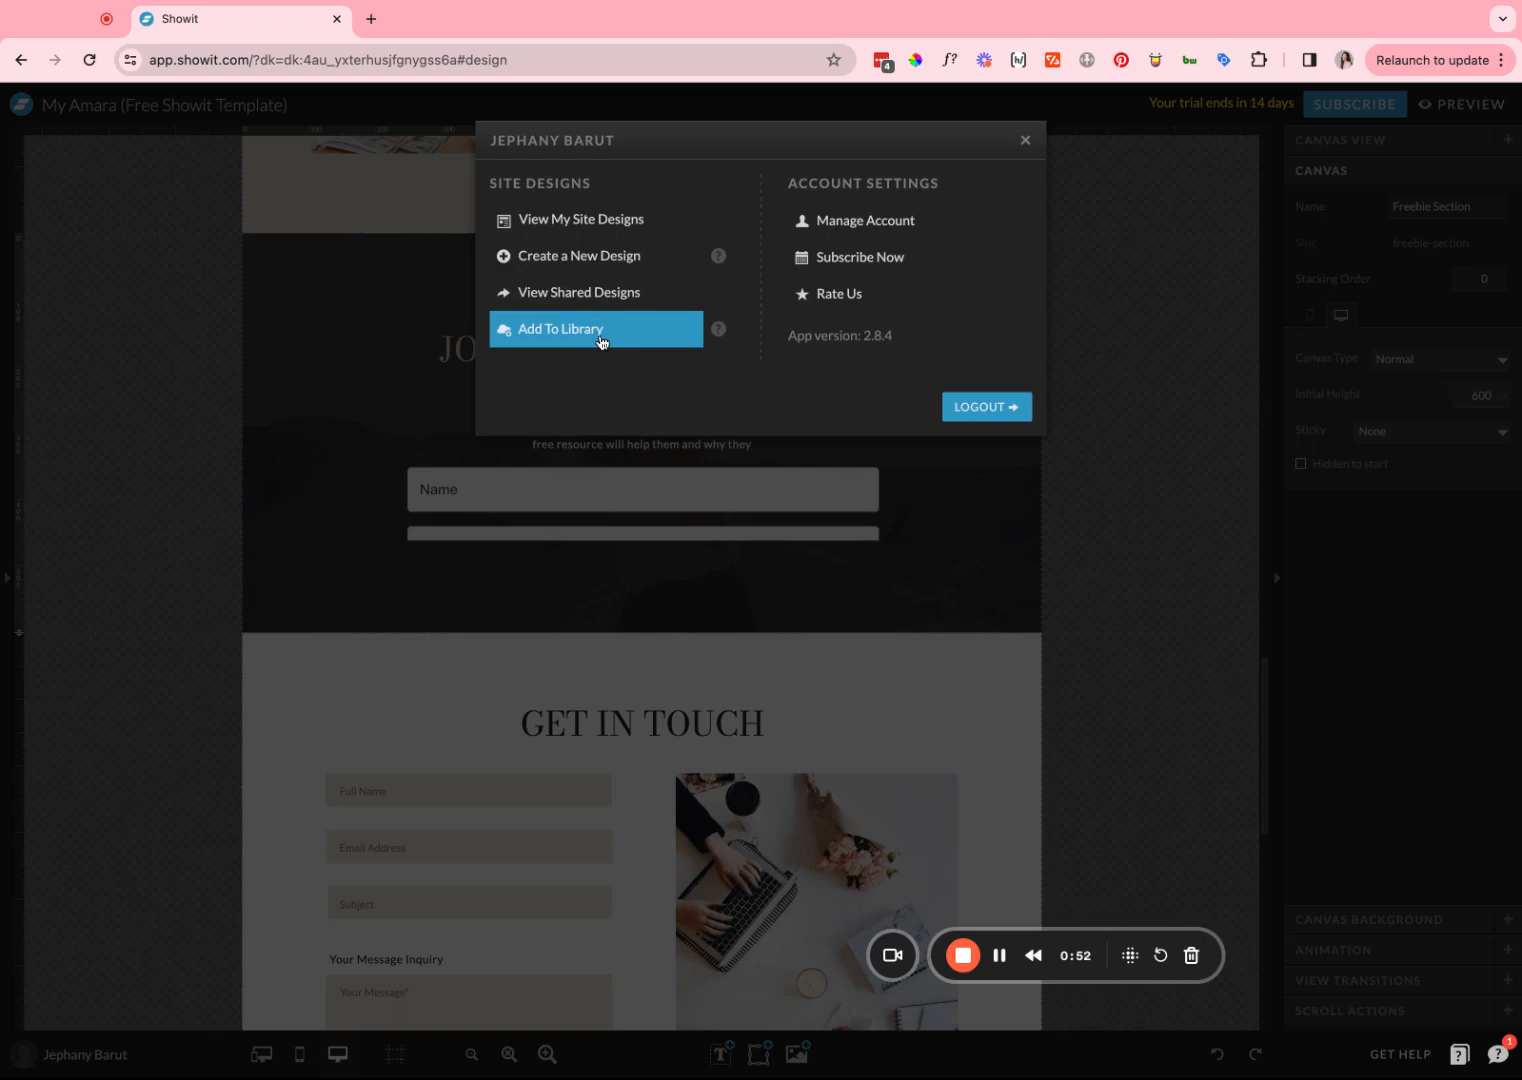
{"action": "left_click", "coordinate": [601, 340]}
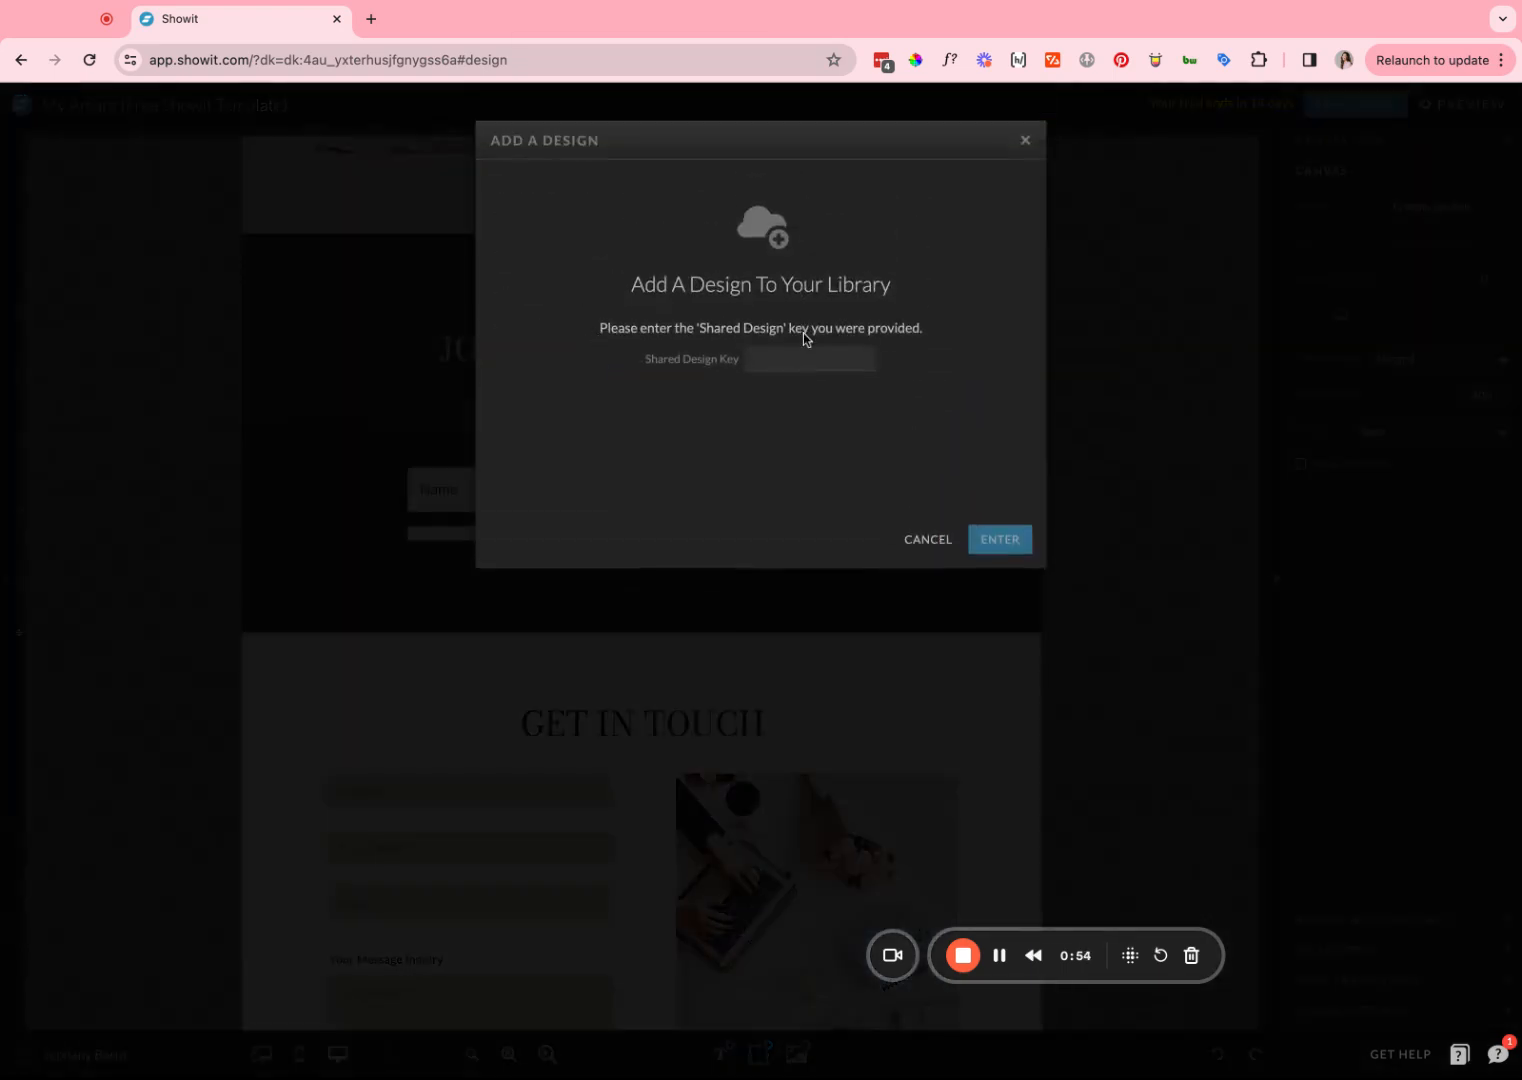
{"action": "left_click", "coordinate": [809, 358]}
{"action": "left_click", "coordinate": [925, 539]}
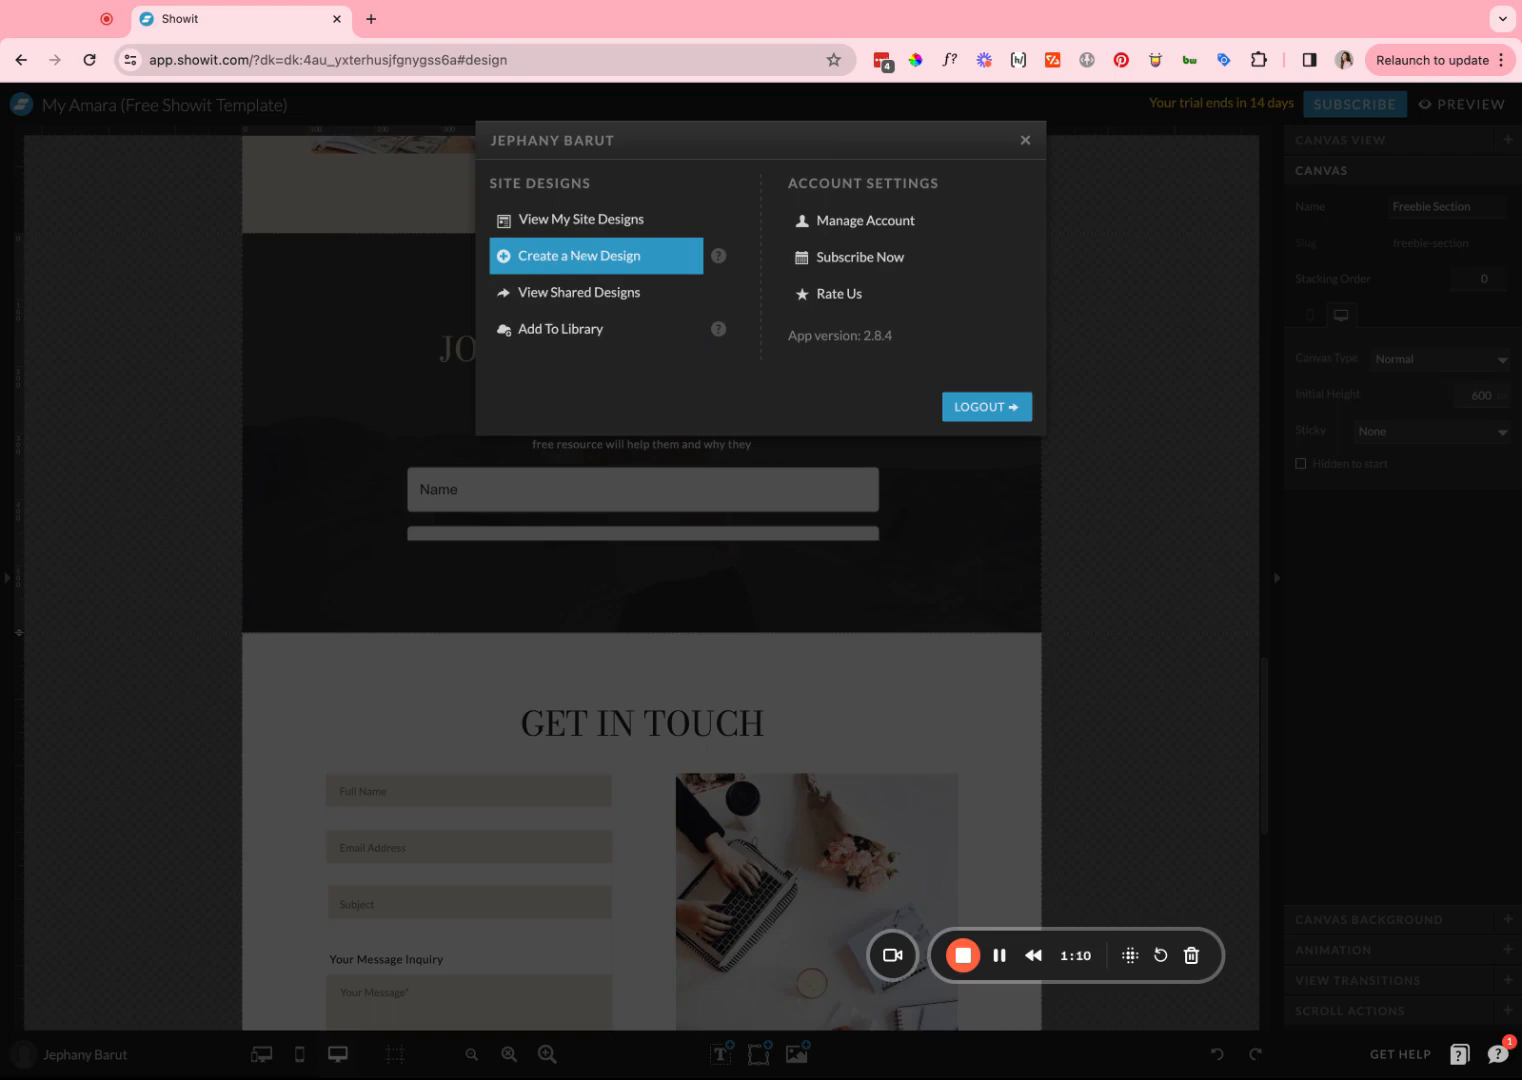
Step: View your own designs in the new-design chooser, check its Add Design To Library dialog, and return to the page editor
{"action": "left_click", "coordinate": [596, 256]}
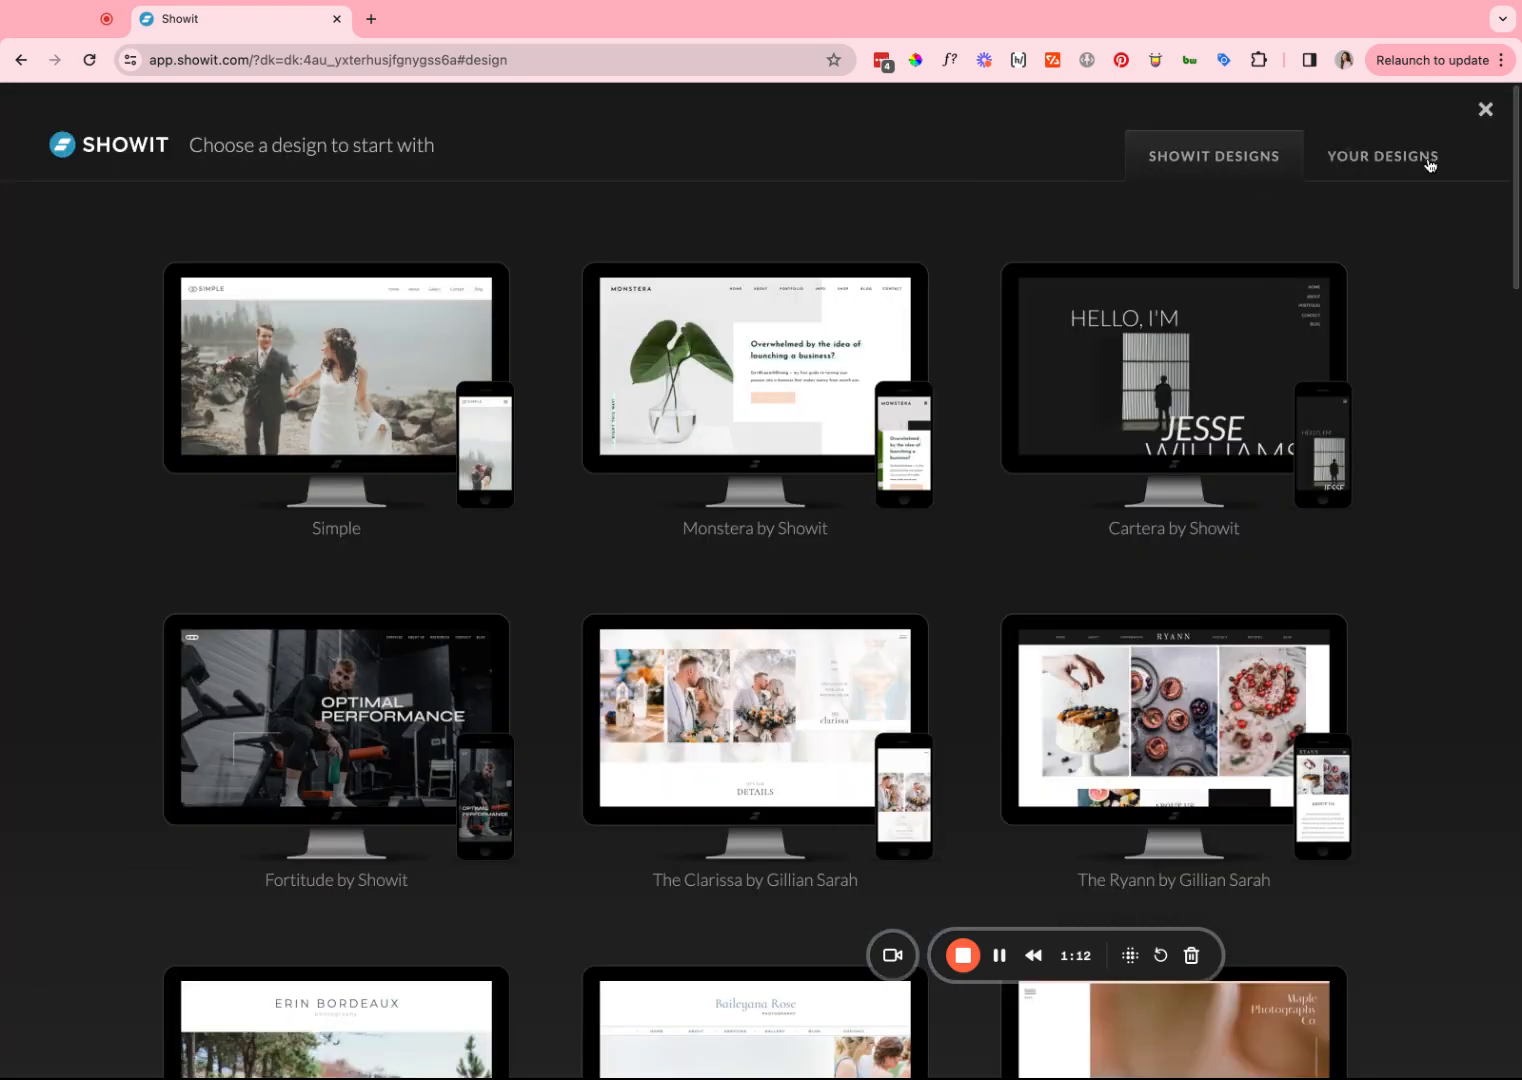
{"action": "left_click", "coordinate": [1430, 165]}
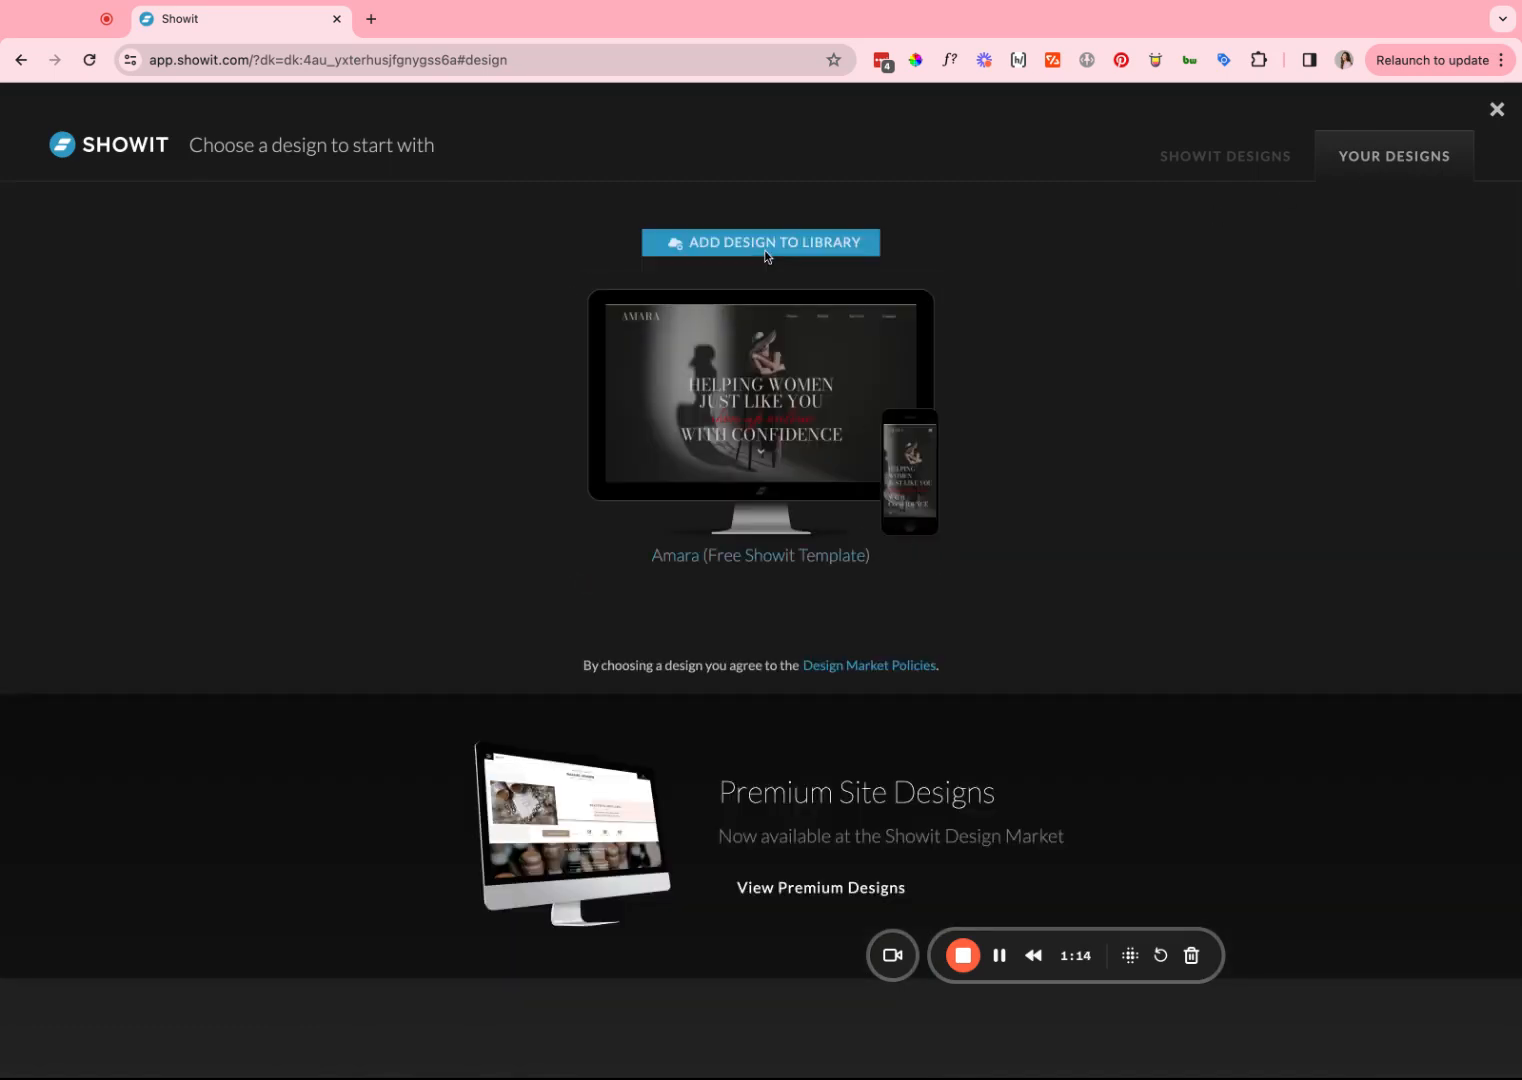
{"action": "left_click", "coordinate": [763, 243]}
{"action": "left_click", "coordinate": [825, 362]}
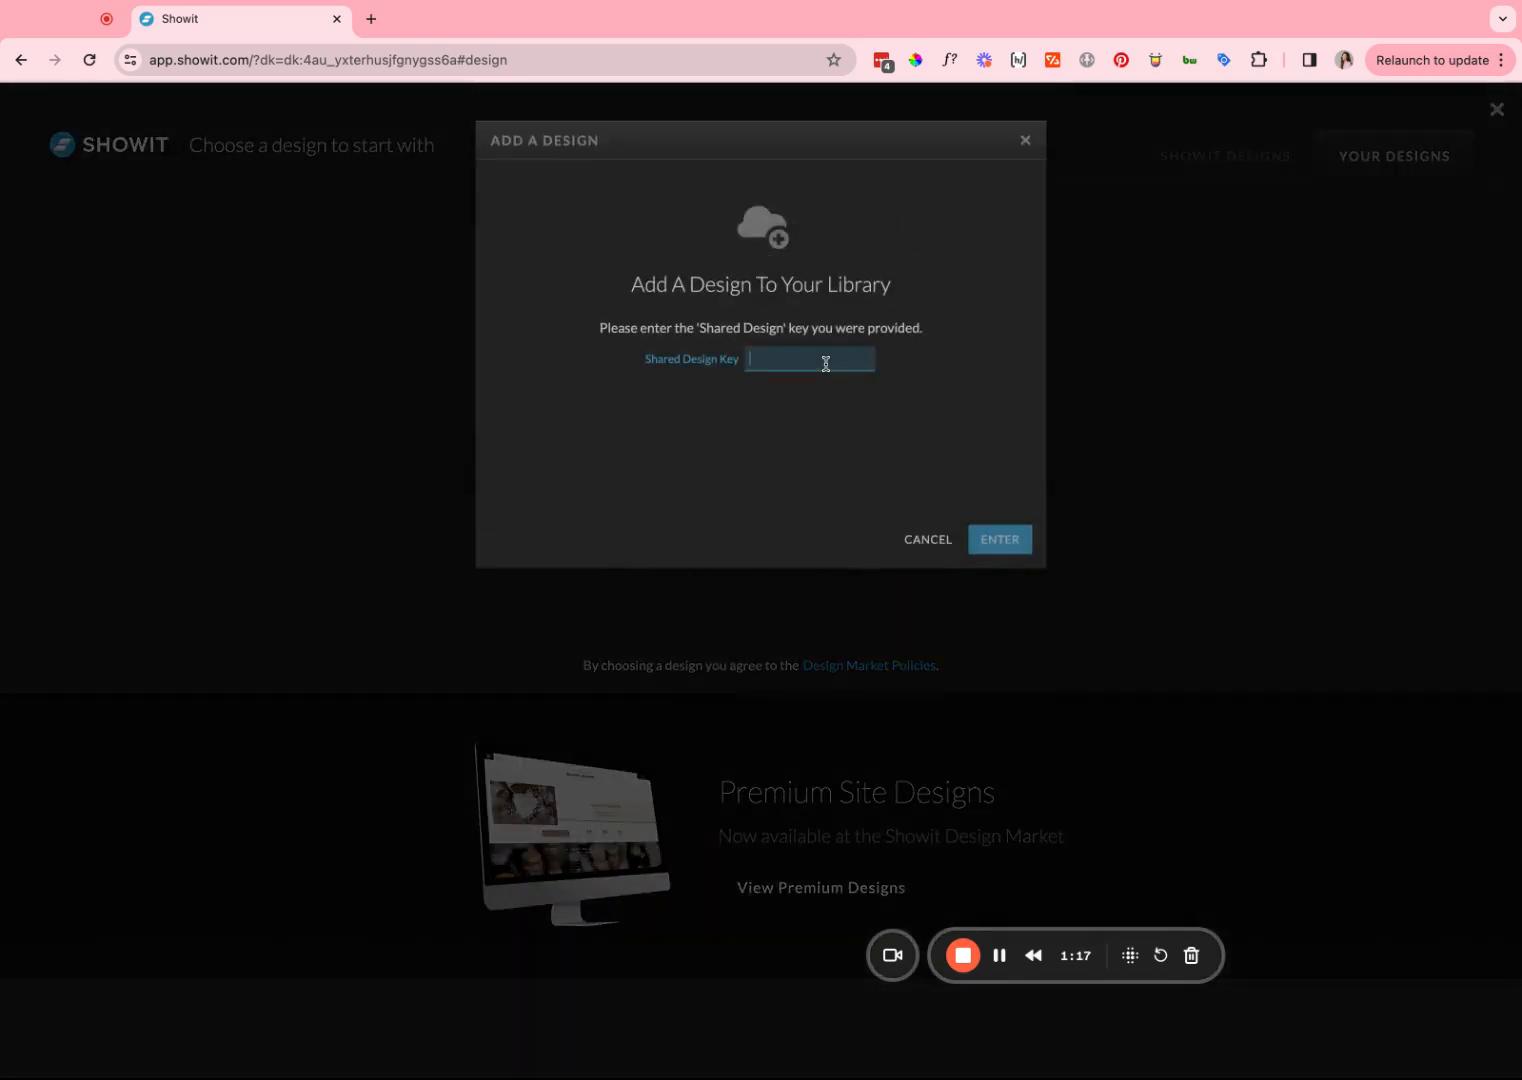
{"action": "left_click", "coordinate": [1025, 141]}
{"action": "left_click", "coordinate": [1496, 116]}
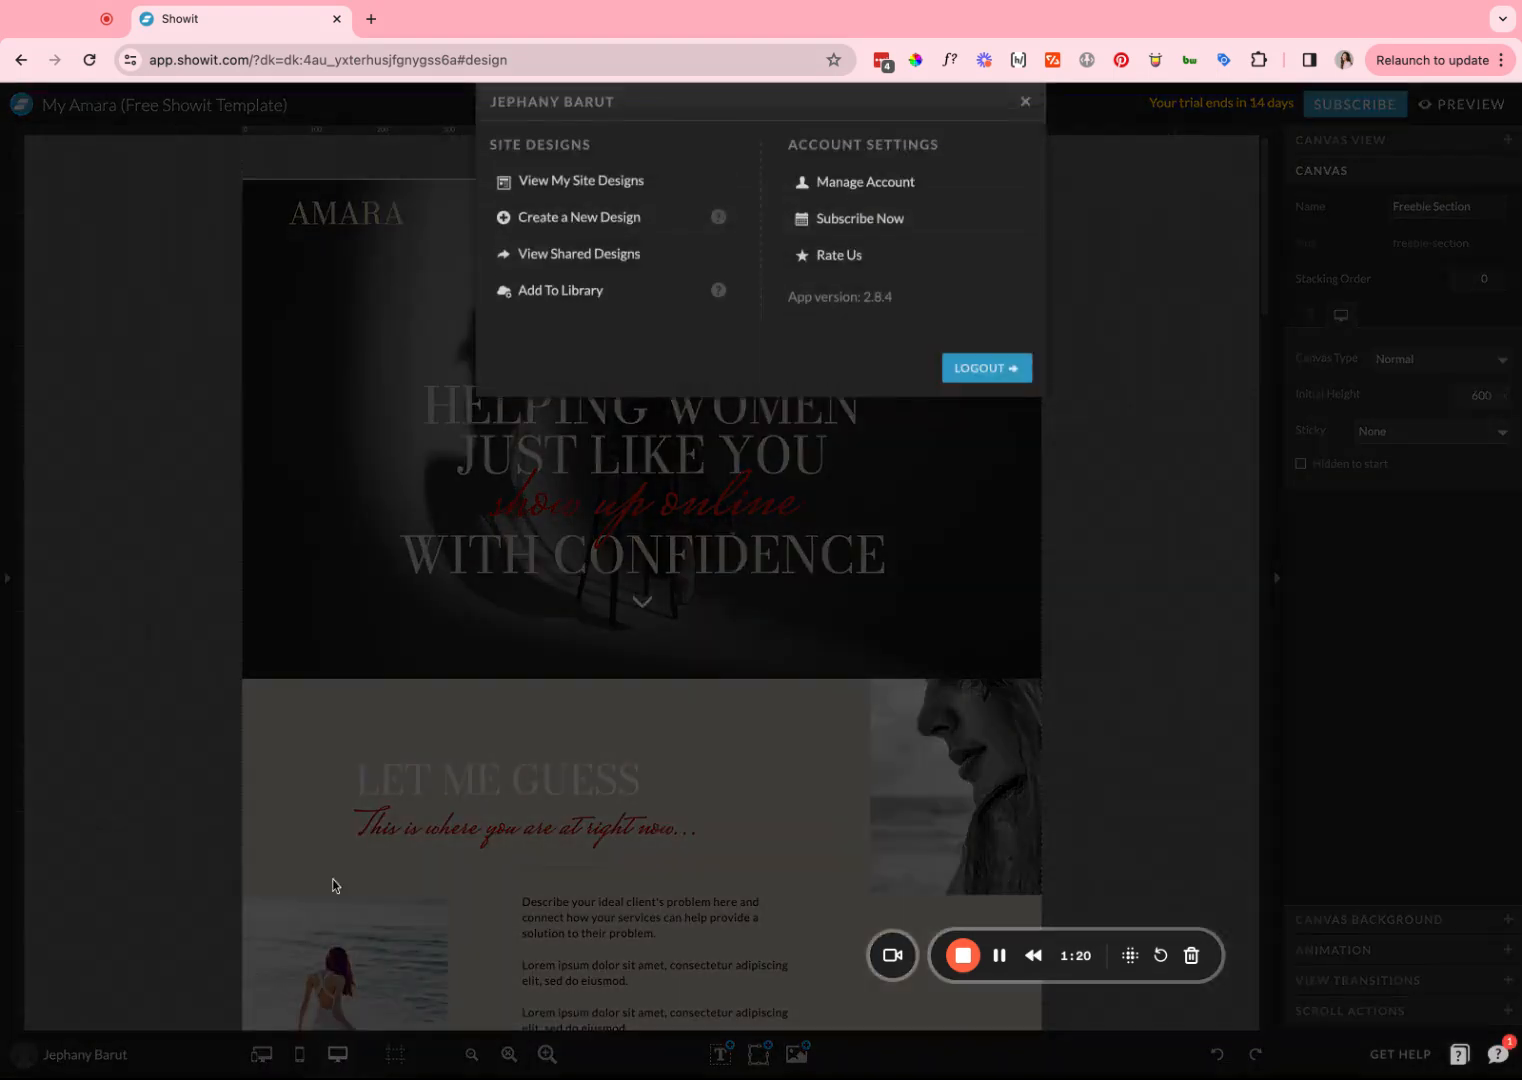
{"action": "left_click", "coordinate": [88, 1058]}
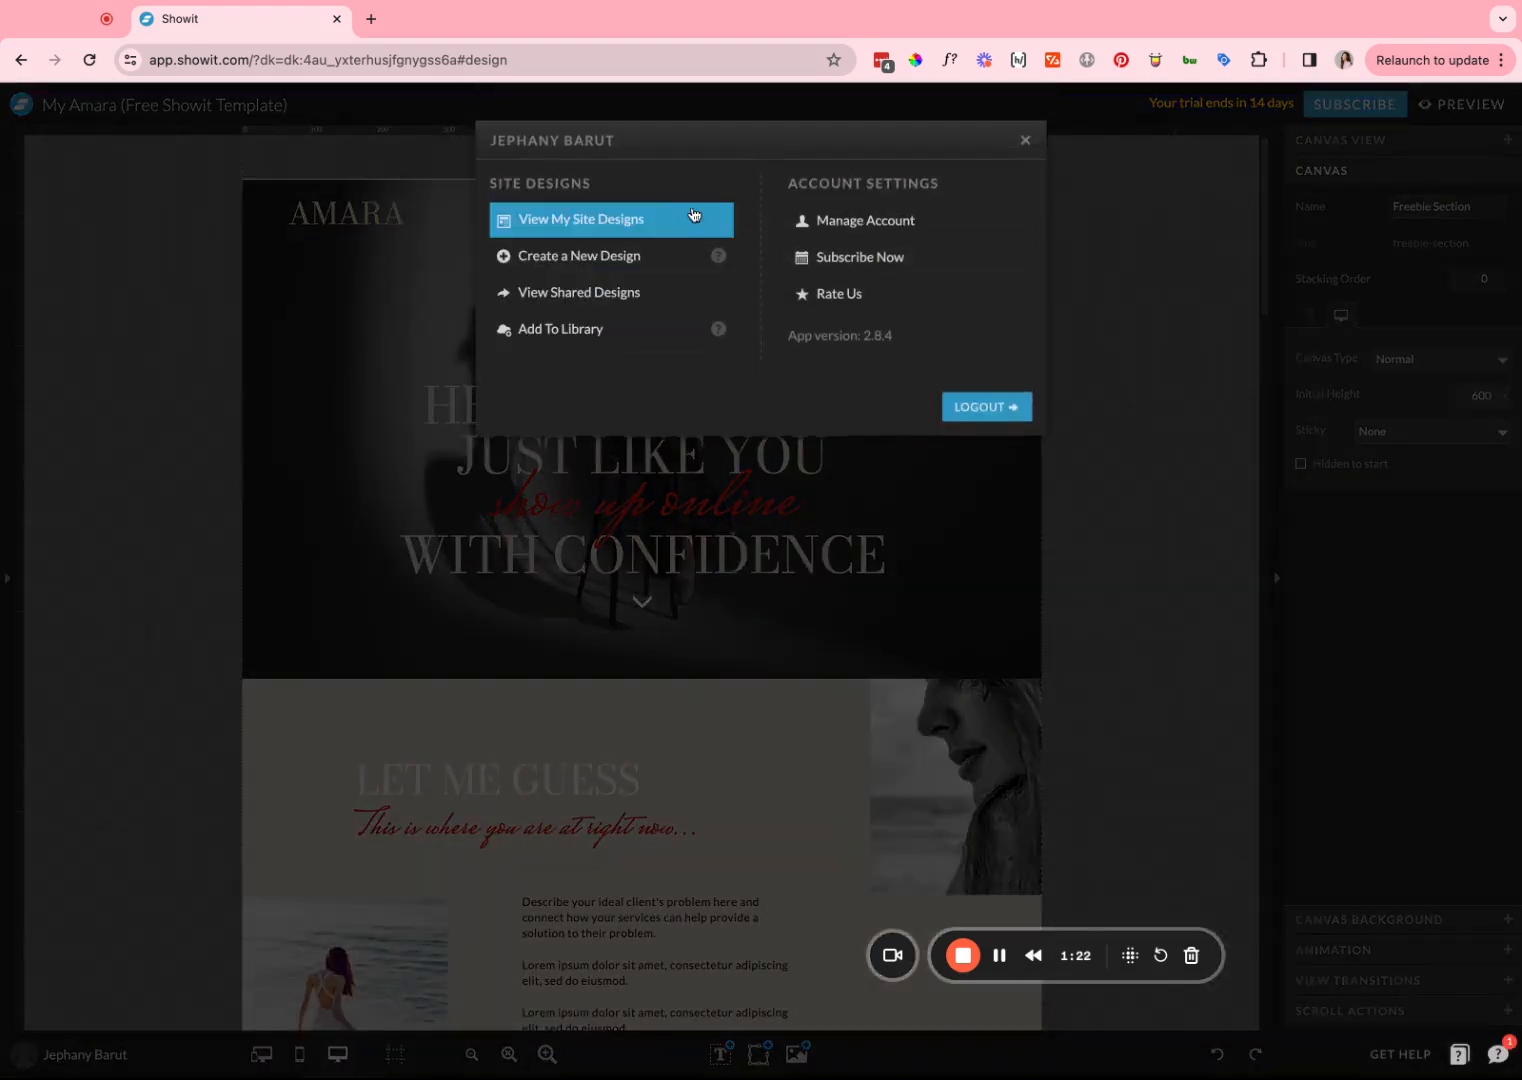
{"action": "left_click", "coordinate": [1024, 141]}
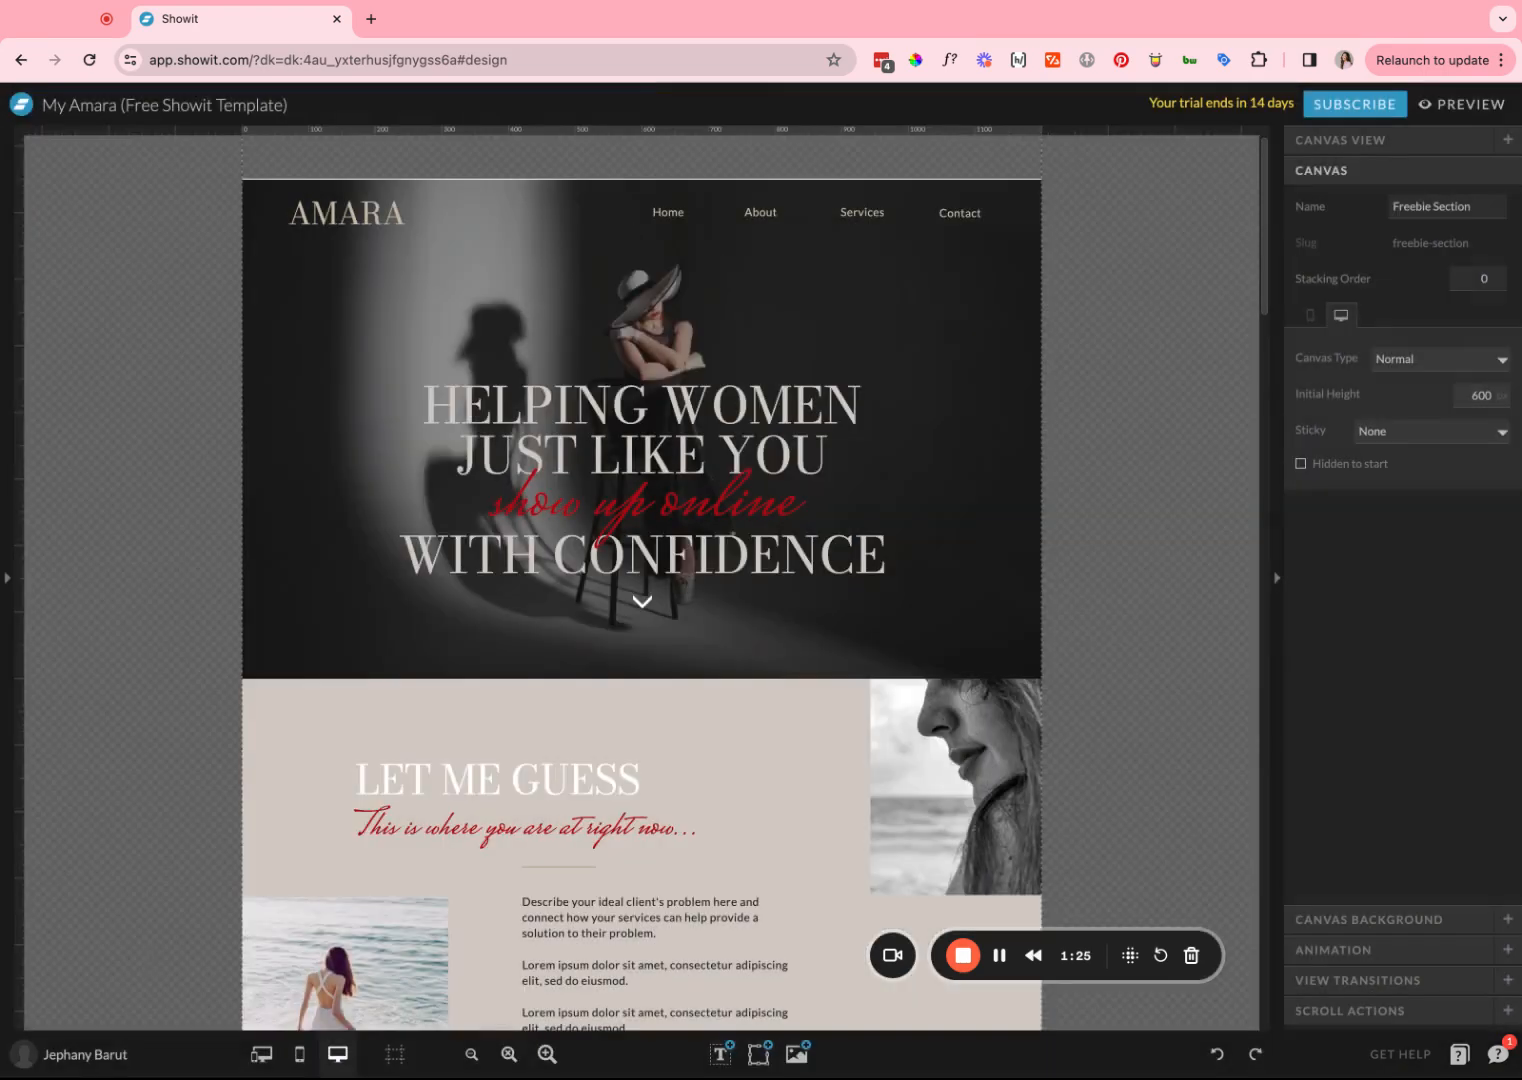
Step: Show the mobile and desktop layouts side by side, and select the Hero Section and then the Mobile Menu Popup canvas
{"action": "left_click", "coordinate": [262, 1055]}
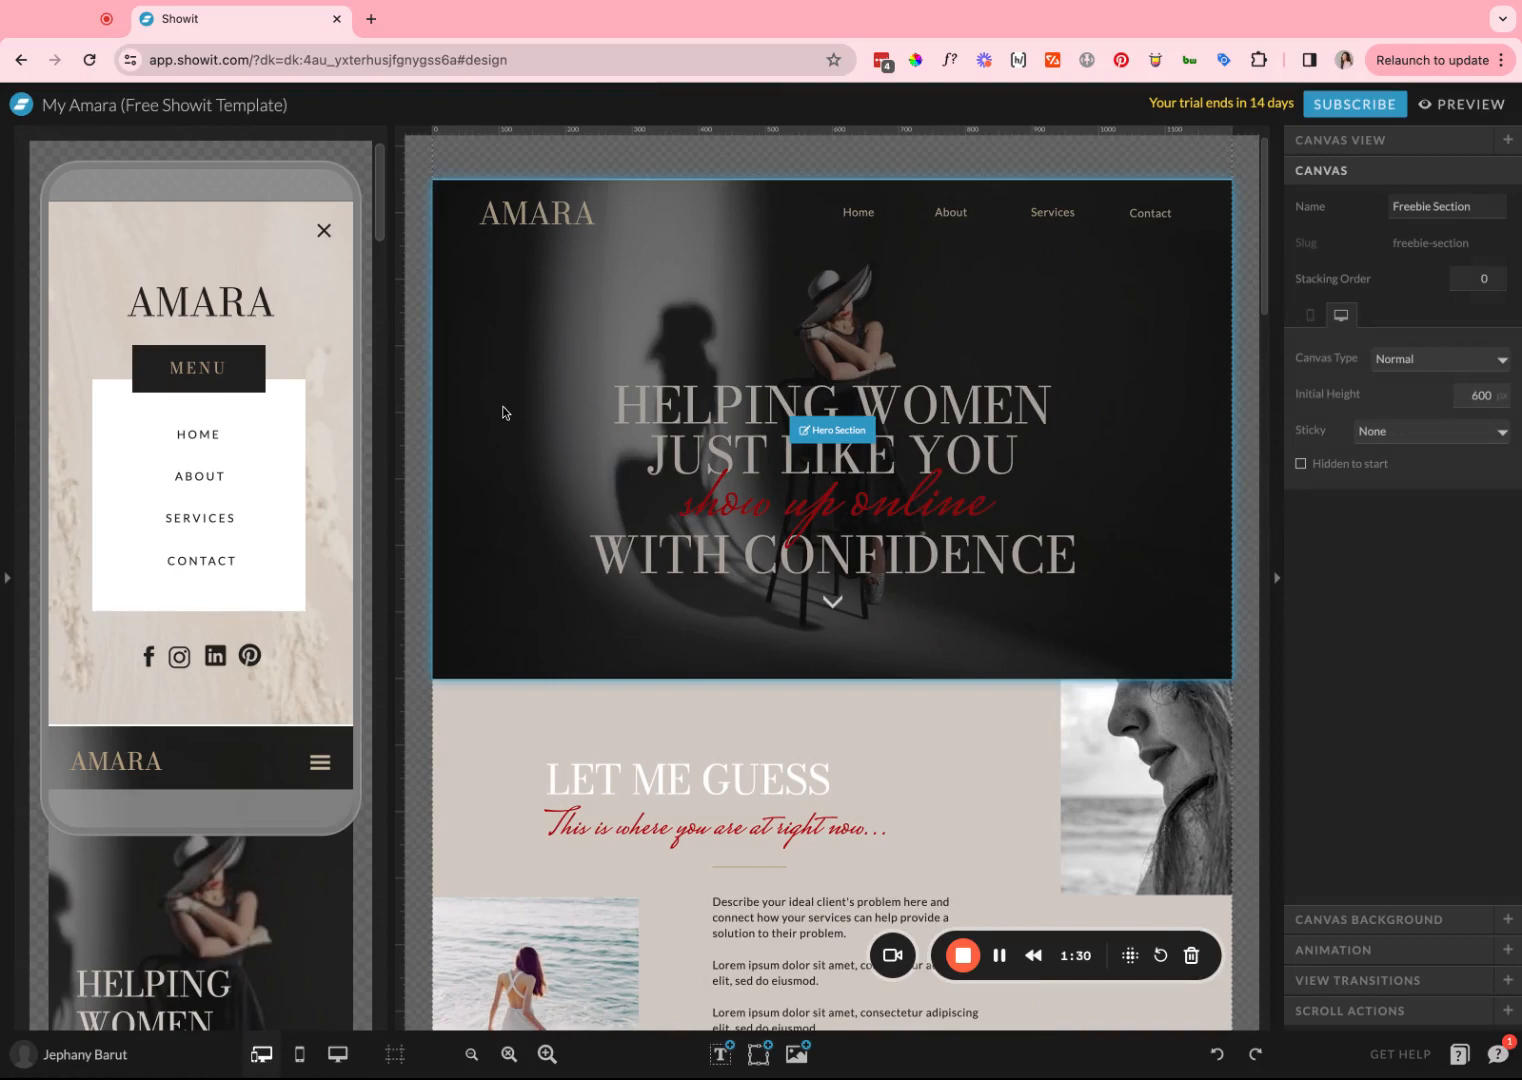
{"action": "left_click", "coordinate": [531, 542]}
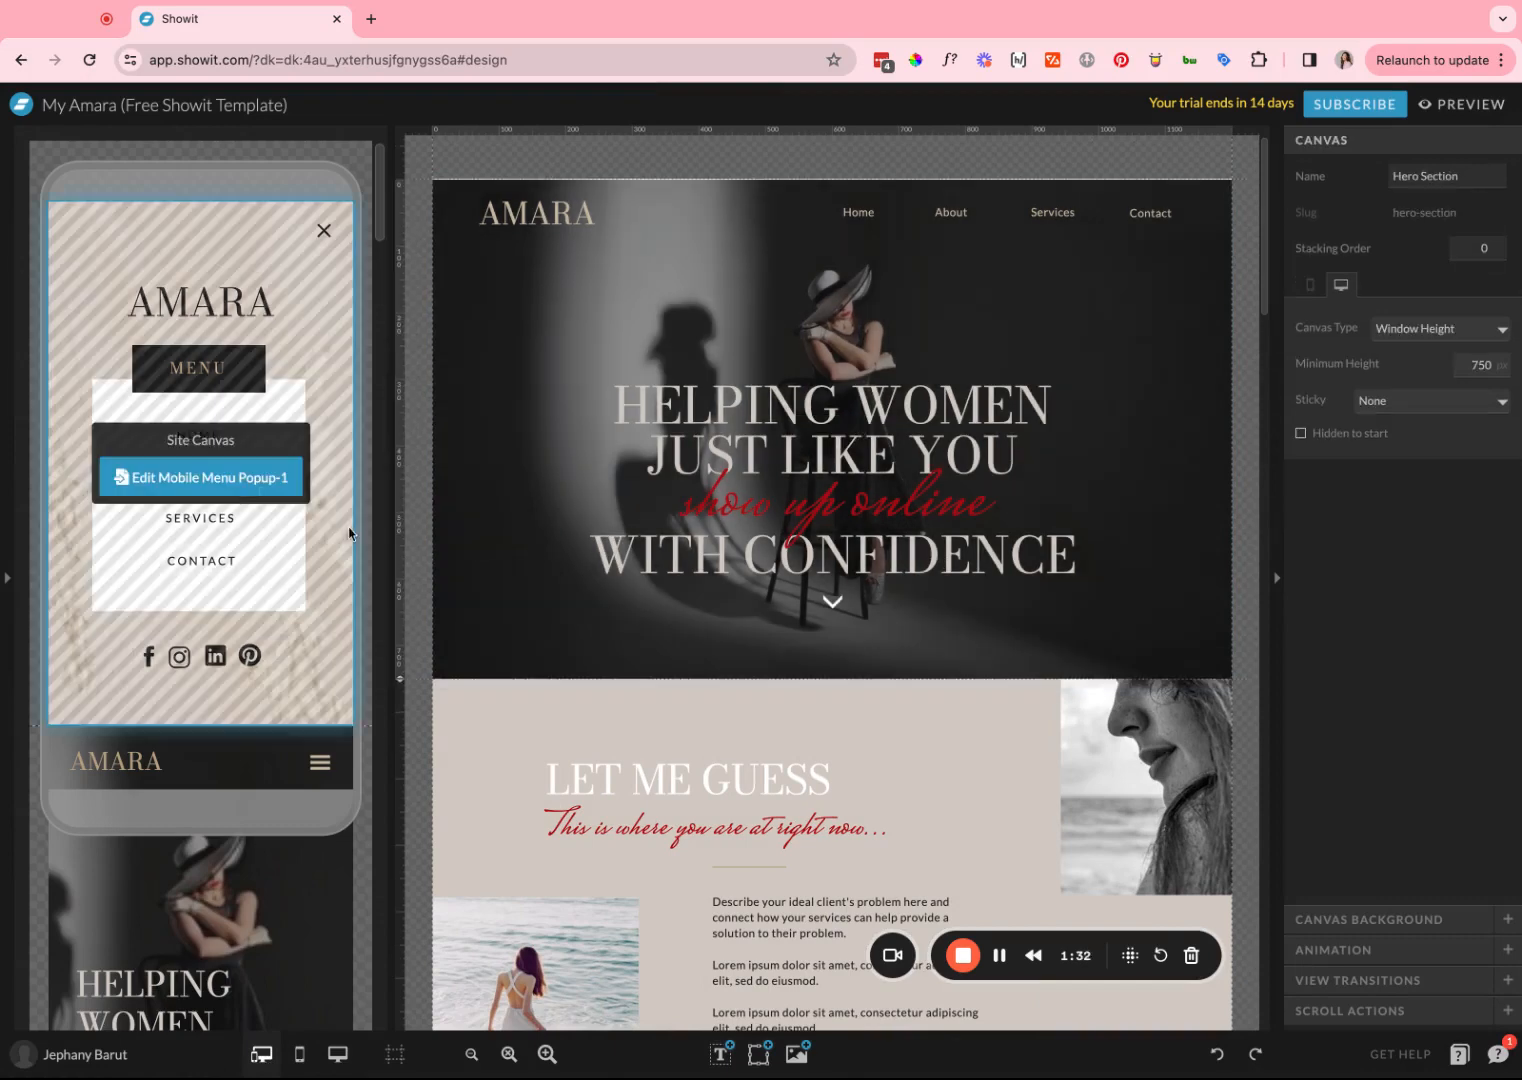
{"action": "left_click", "coordinate": [348, 522]}
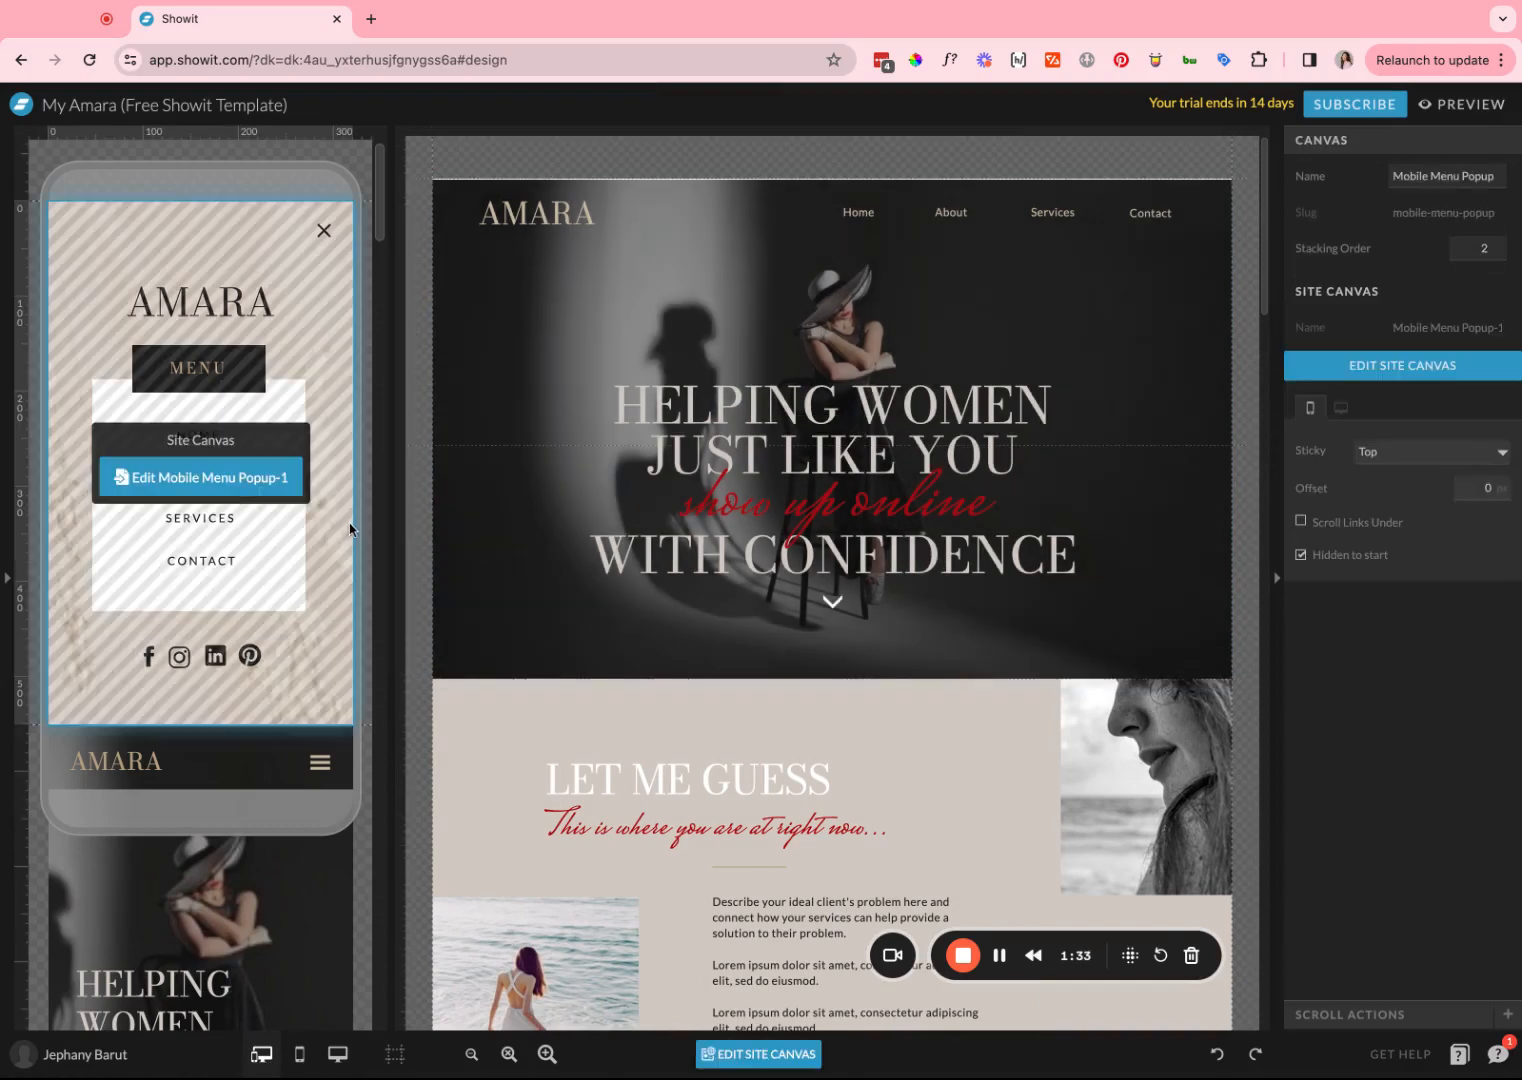
Step: Switch between the desktop-only and mobile-only layouts, and look over the home page in the desktop-only layout
{"action": "left_click", "coordinate": [338, 1058]}
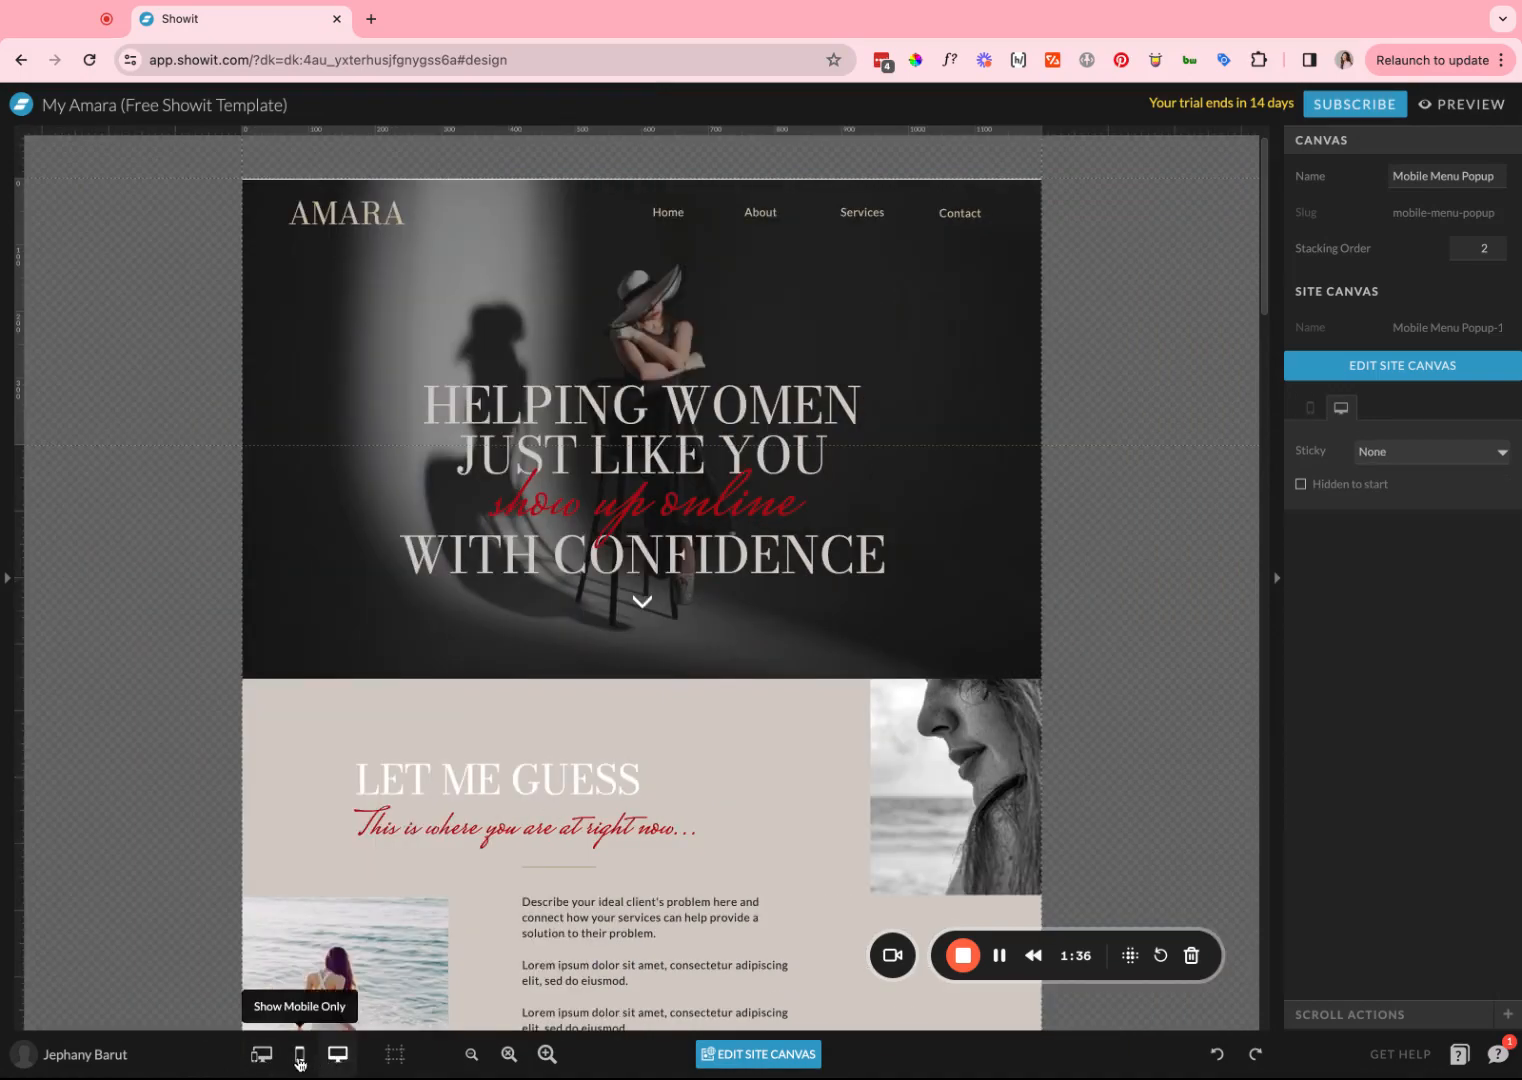
{"action": "left_click", "coordinate": [299, 1060]}
{"action": "left_click", "coordinate": [338, 1058]}
{"action": "left_click", "coordinate": [298, 1056]}
{"action": "left_click", "coordinate": [338, 1056]}
{"action": "scroll", "coordinate": [354, 862], "scroll_direction": "down", "scroll_amount": 1}
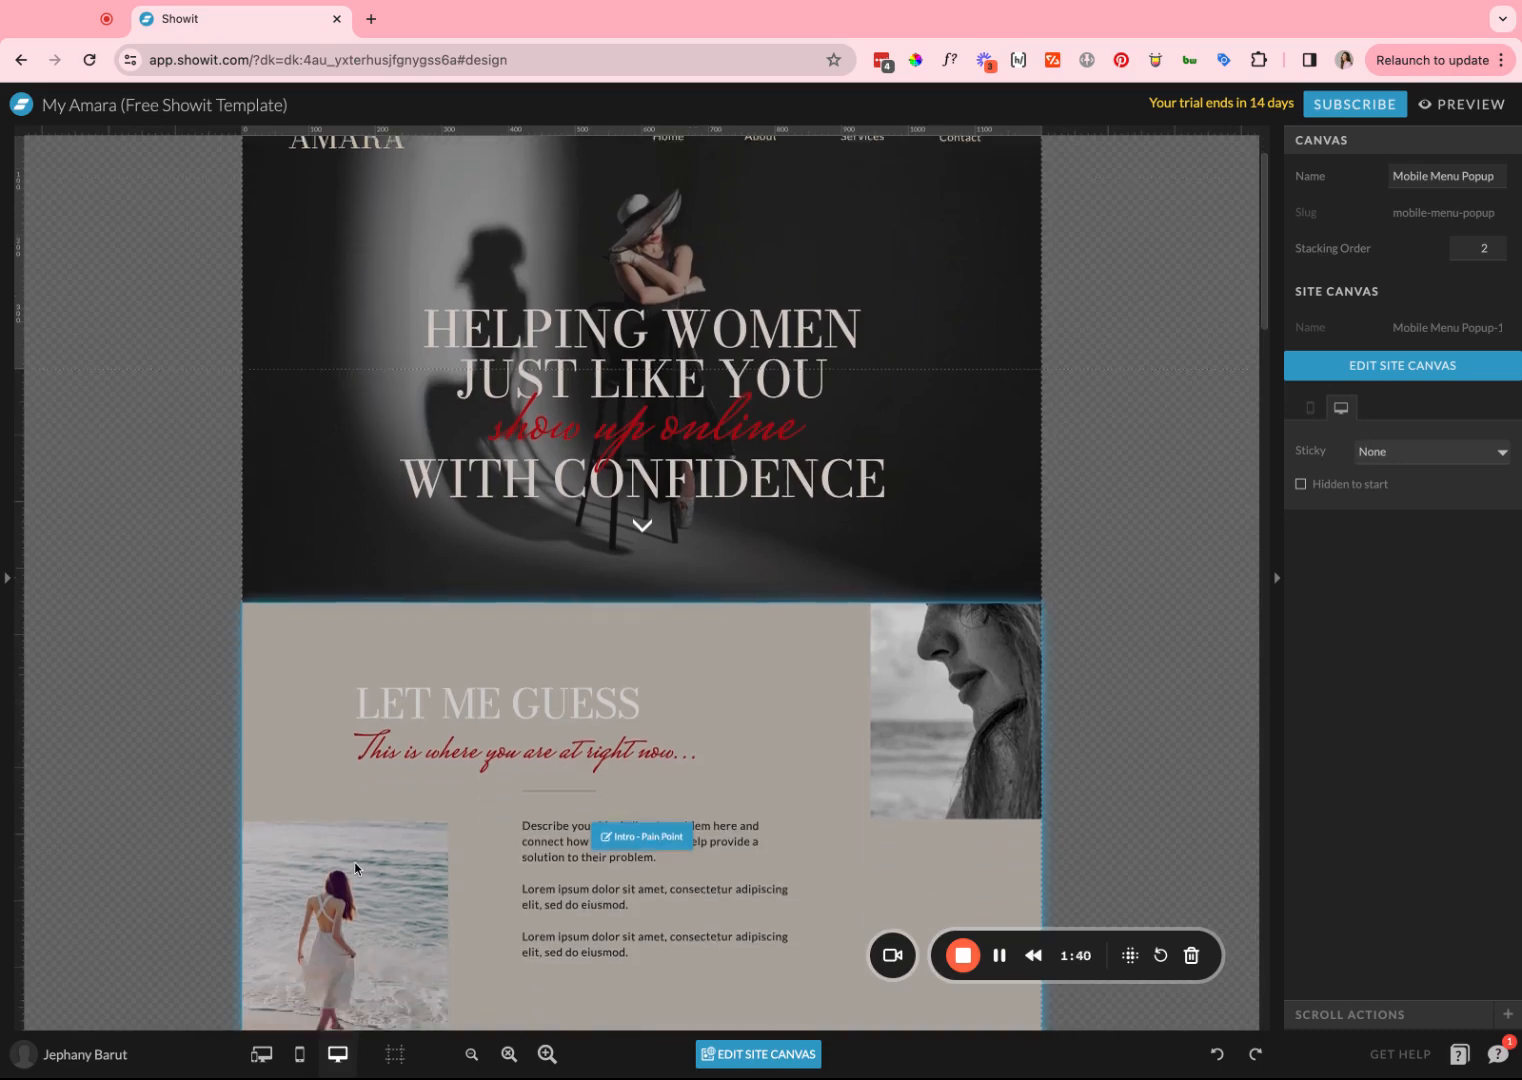
{"action": "scroll", "coordinate": [354, 862], "scroll_direction": "down", "scroll_amount": 1}
{"action": "scroll", "coordinate": [354, 862], "scroll_direction": "up", "scroll_amount": 2}
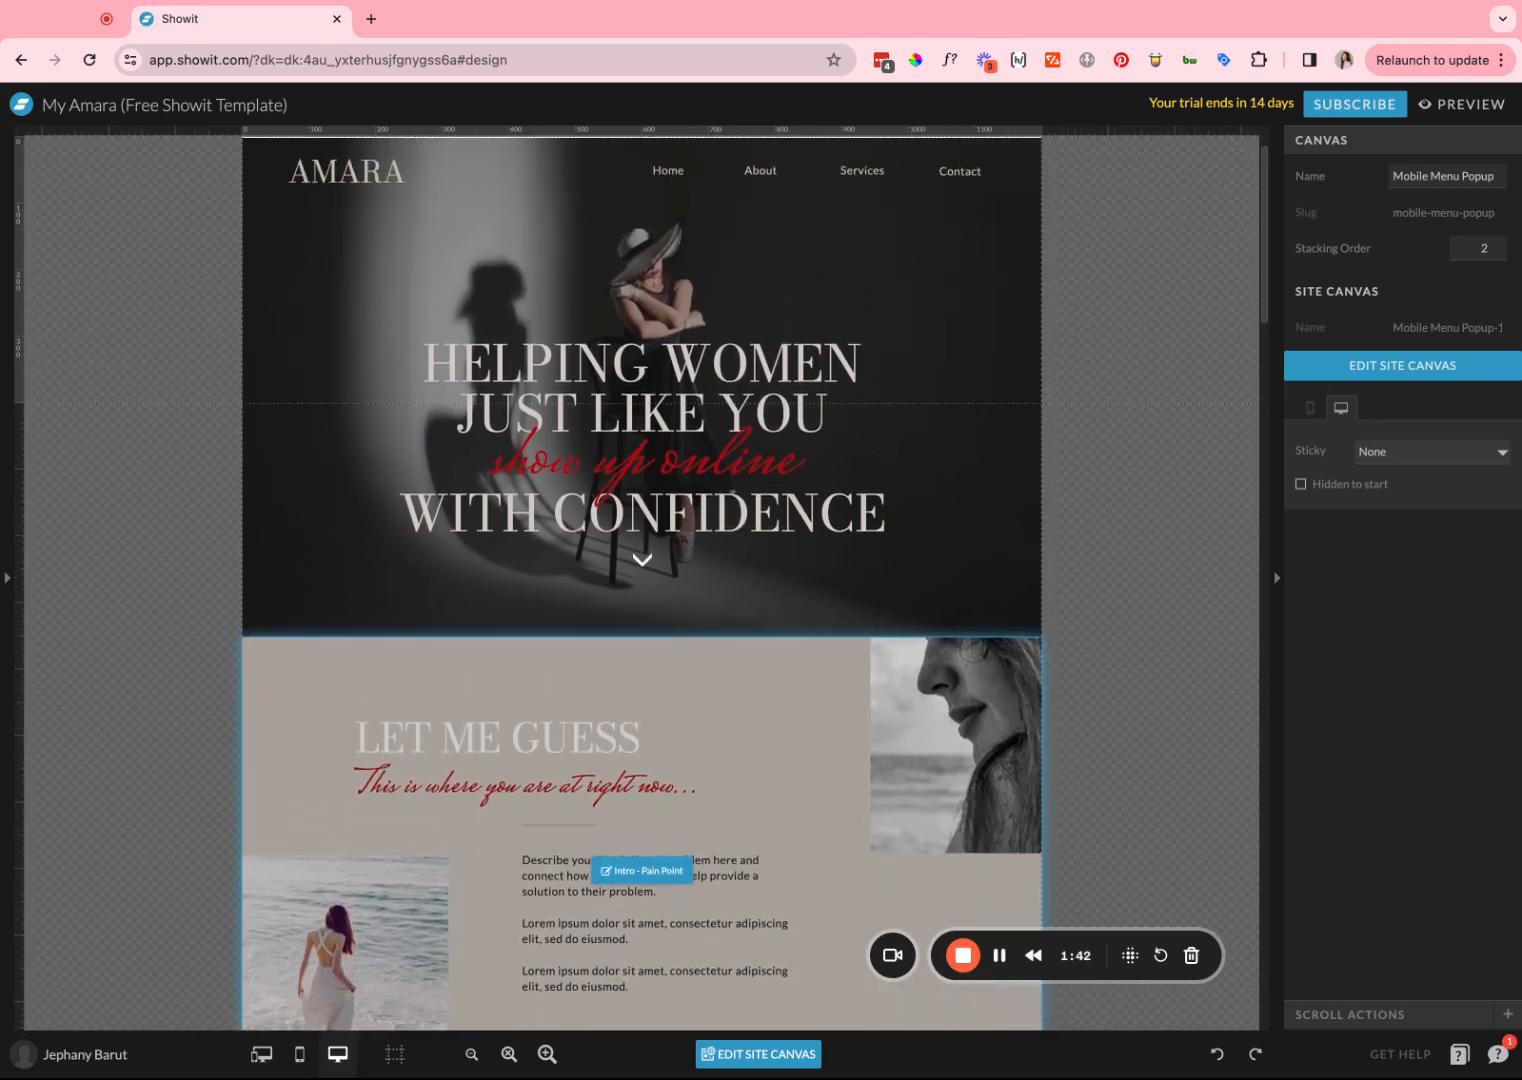
{"action": "scroll", "coordinate": [640, 700], "scroll_direction": "down", "scroll_amount": 2}
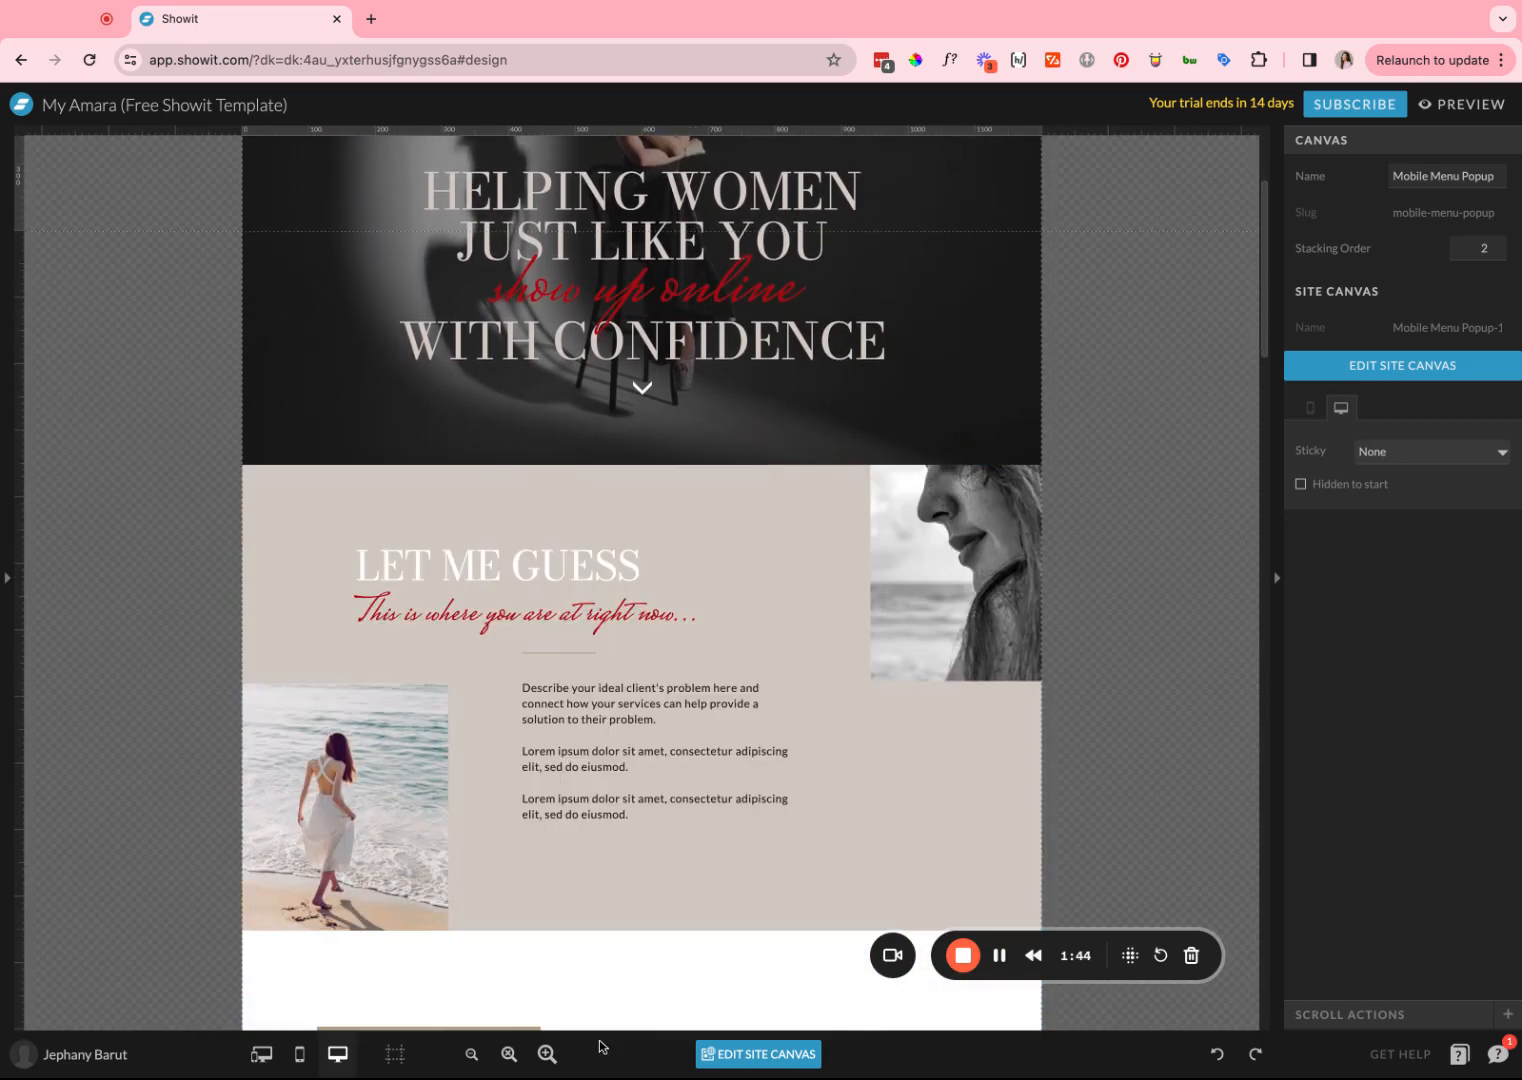
Step: Review the canvas guideline, overlay and snapping options, select the Meet the Founder canvas, and zoom the page out
{"action": "left_click", "coordinate": [397, 1055]}
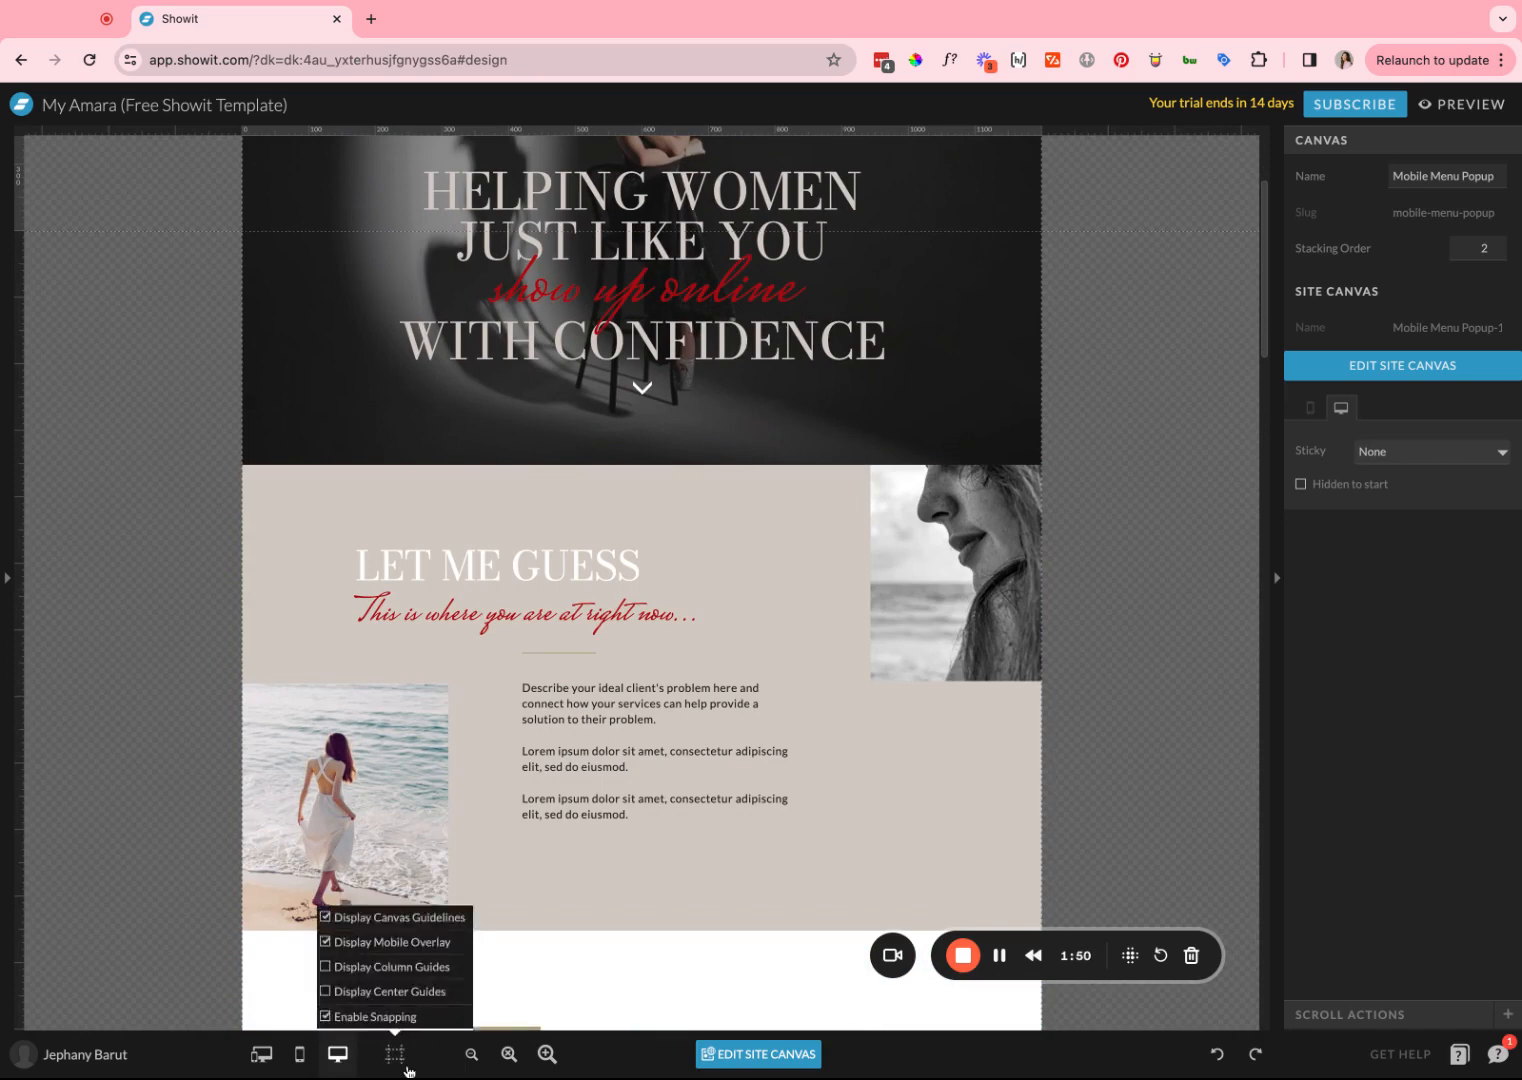
{"action": "left_click", "coordinate": [614, 957]}
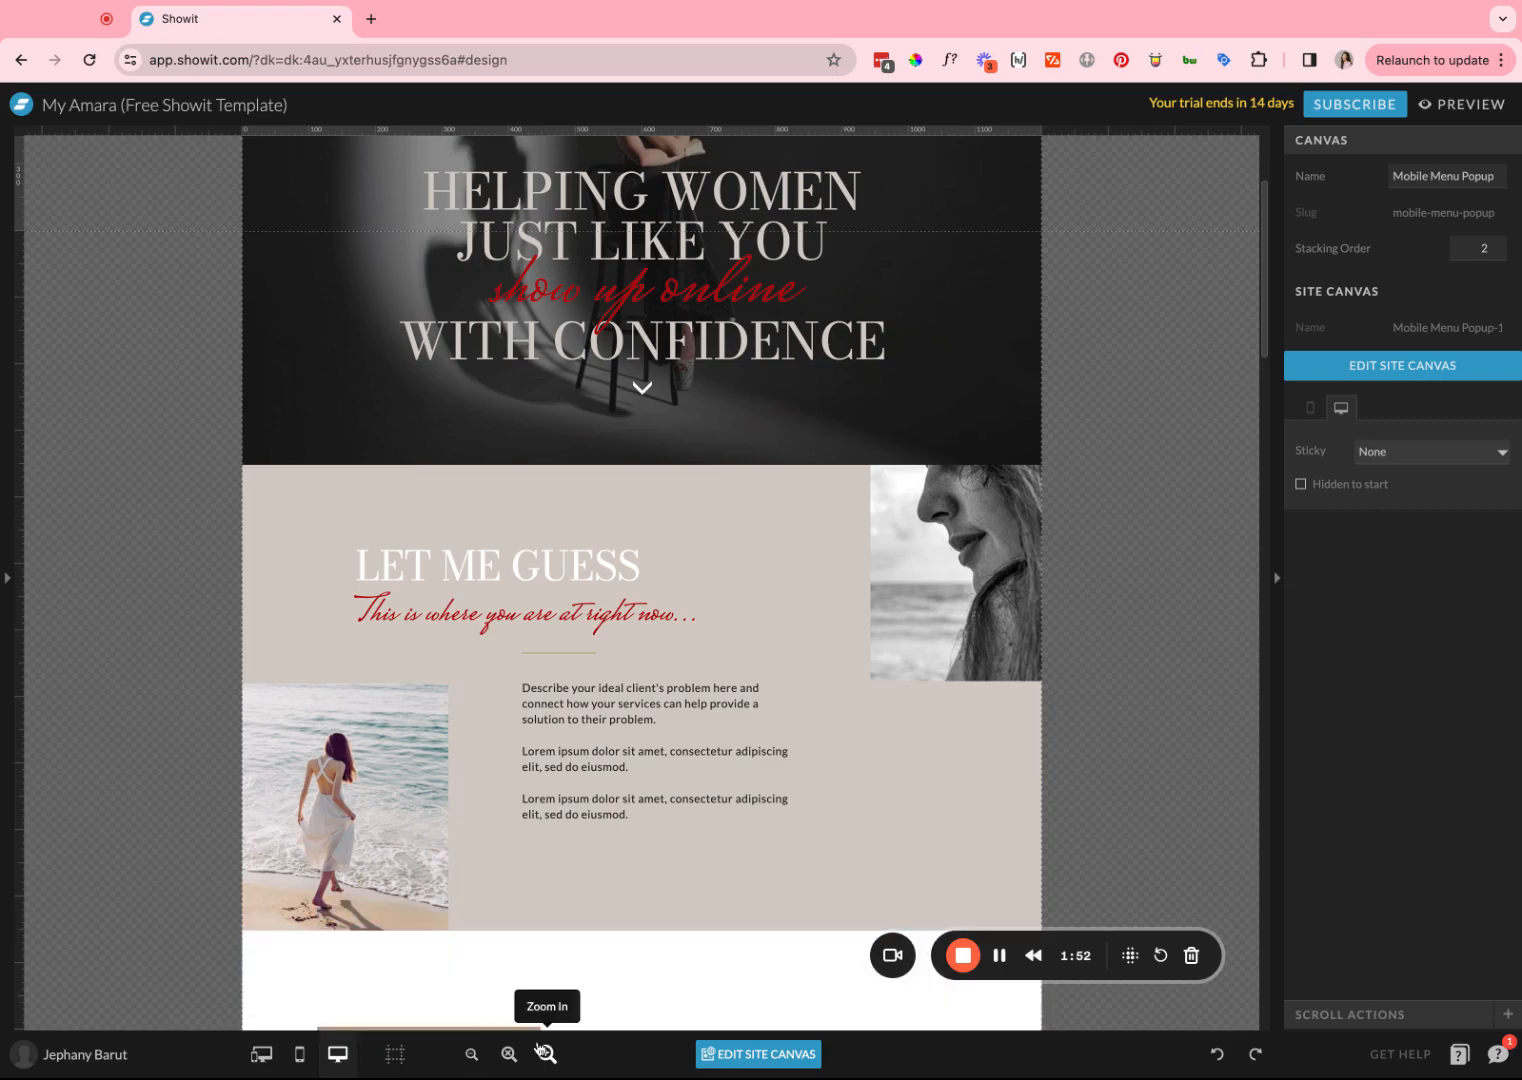
{"action": "left_click", "coordinate": [513, 970]}
{"action": "left_click", "coordinate": [471, 1054]}
{"action": "left_click", "coordinate": [471, 1054]}
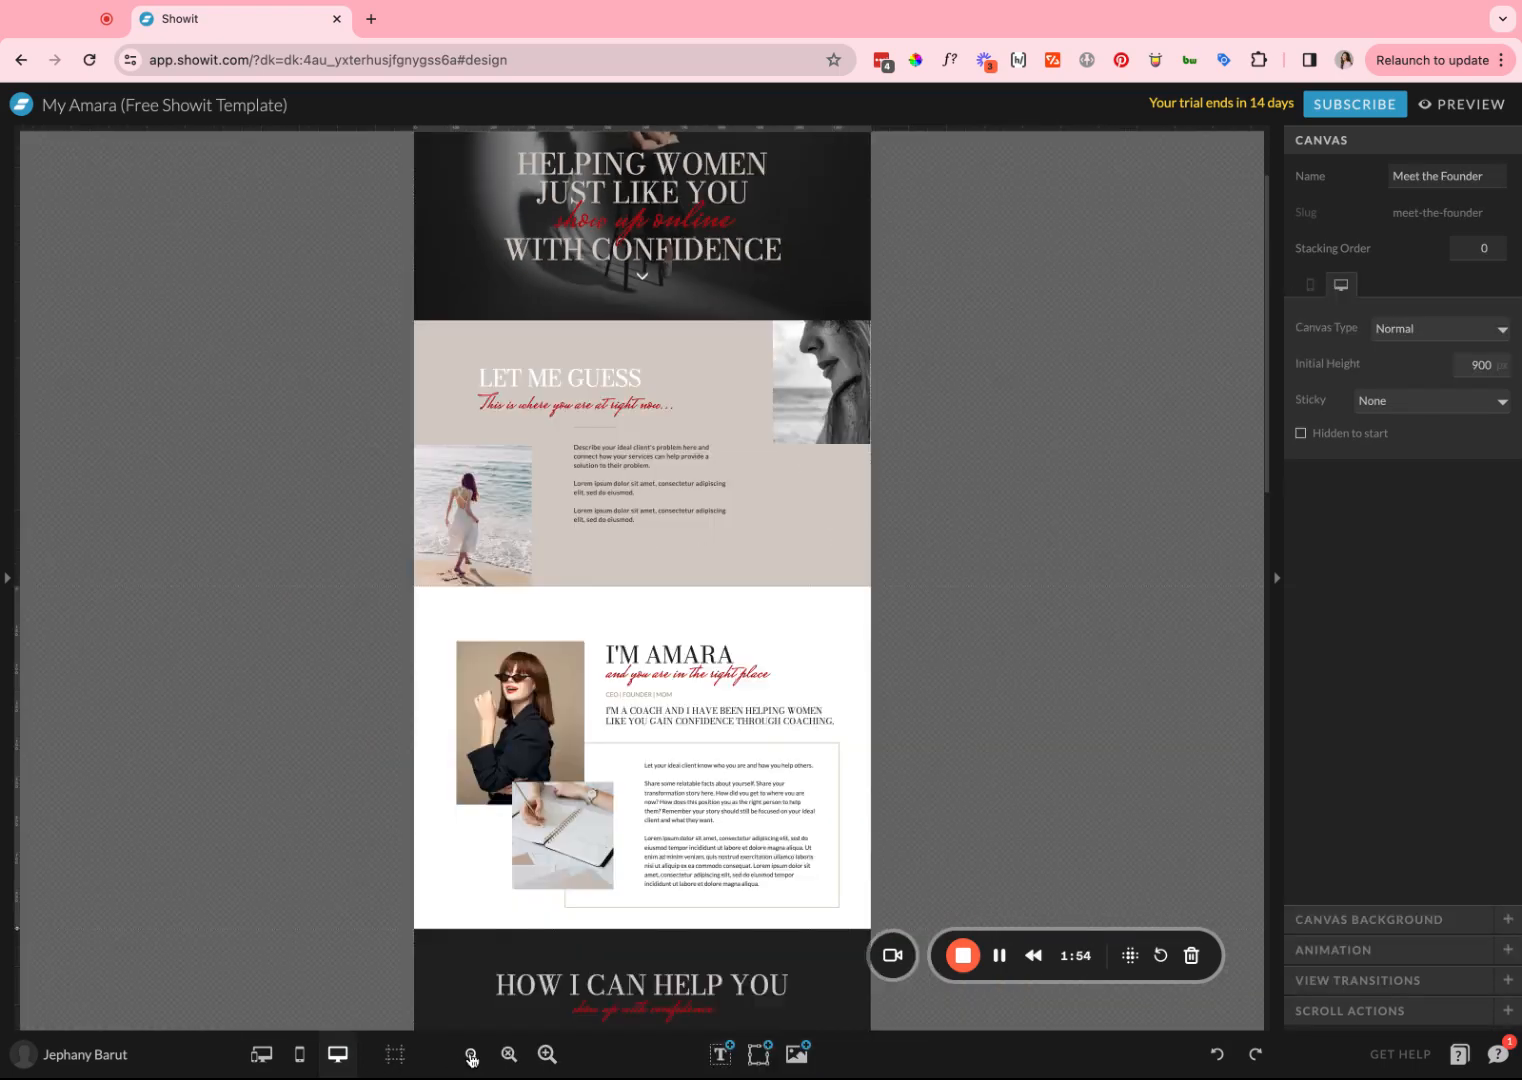
Step: Try the zoom levels on the desktop home page and look over its sections down to the mailing list form
{"action": "left_click", "coordinate": [471, 1054]}
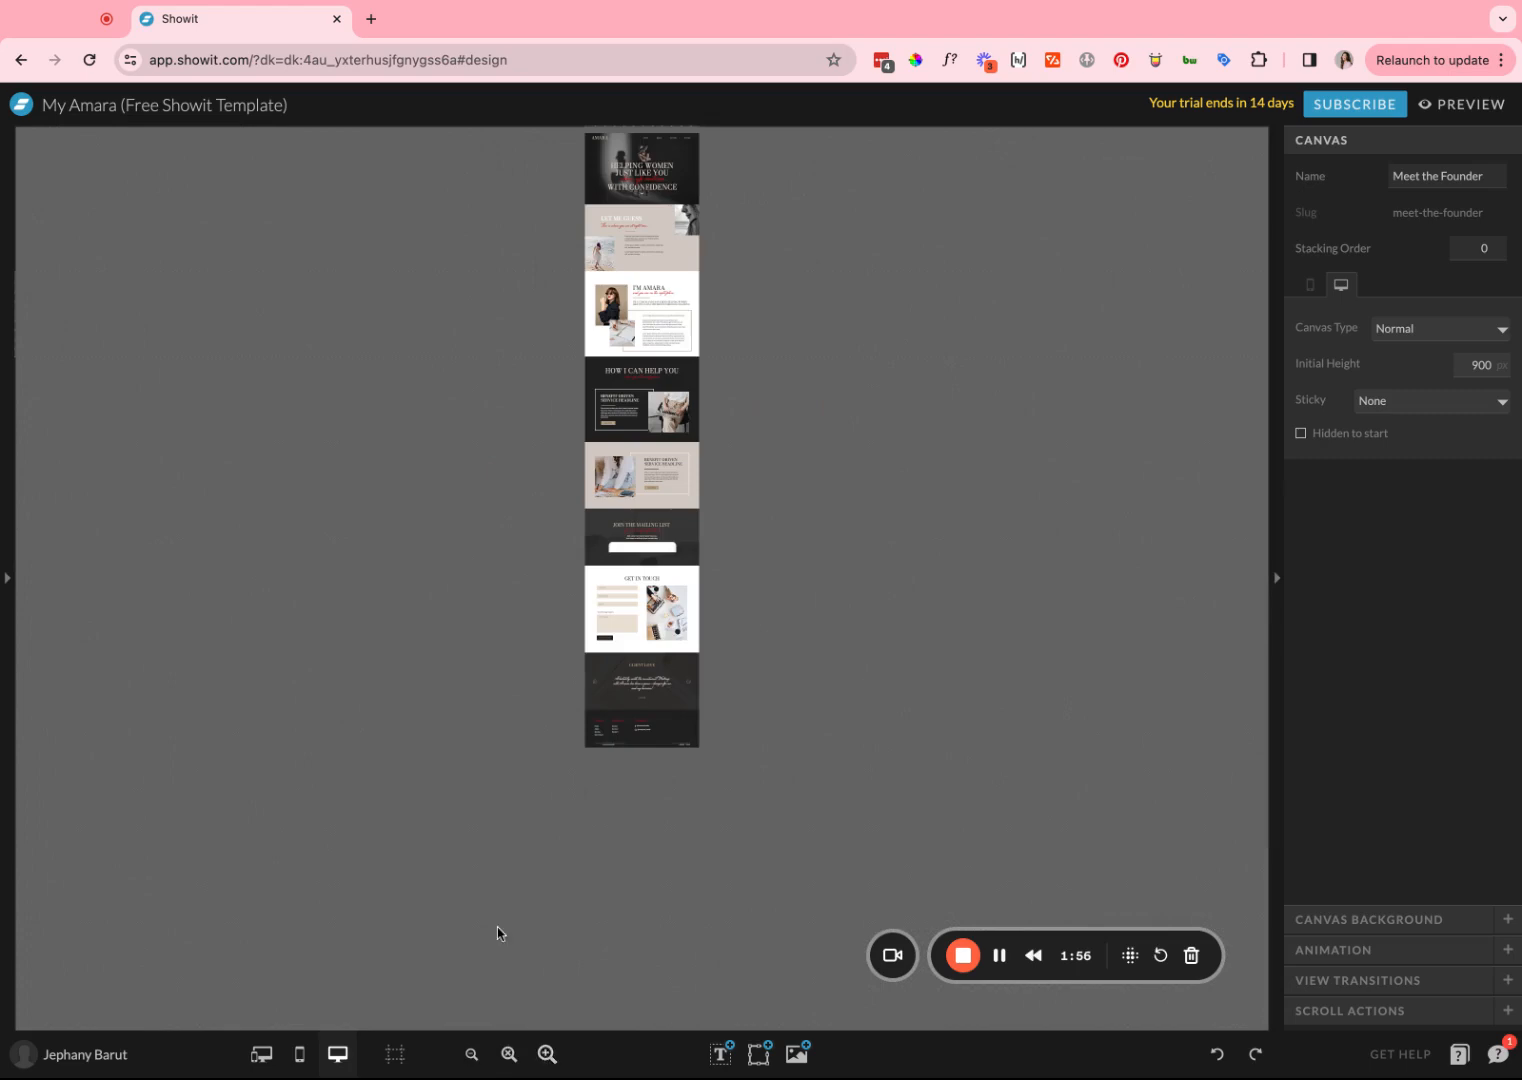
{"action": "left_click", "coordinate": [547, 1054]}
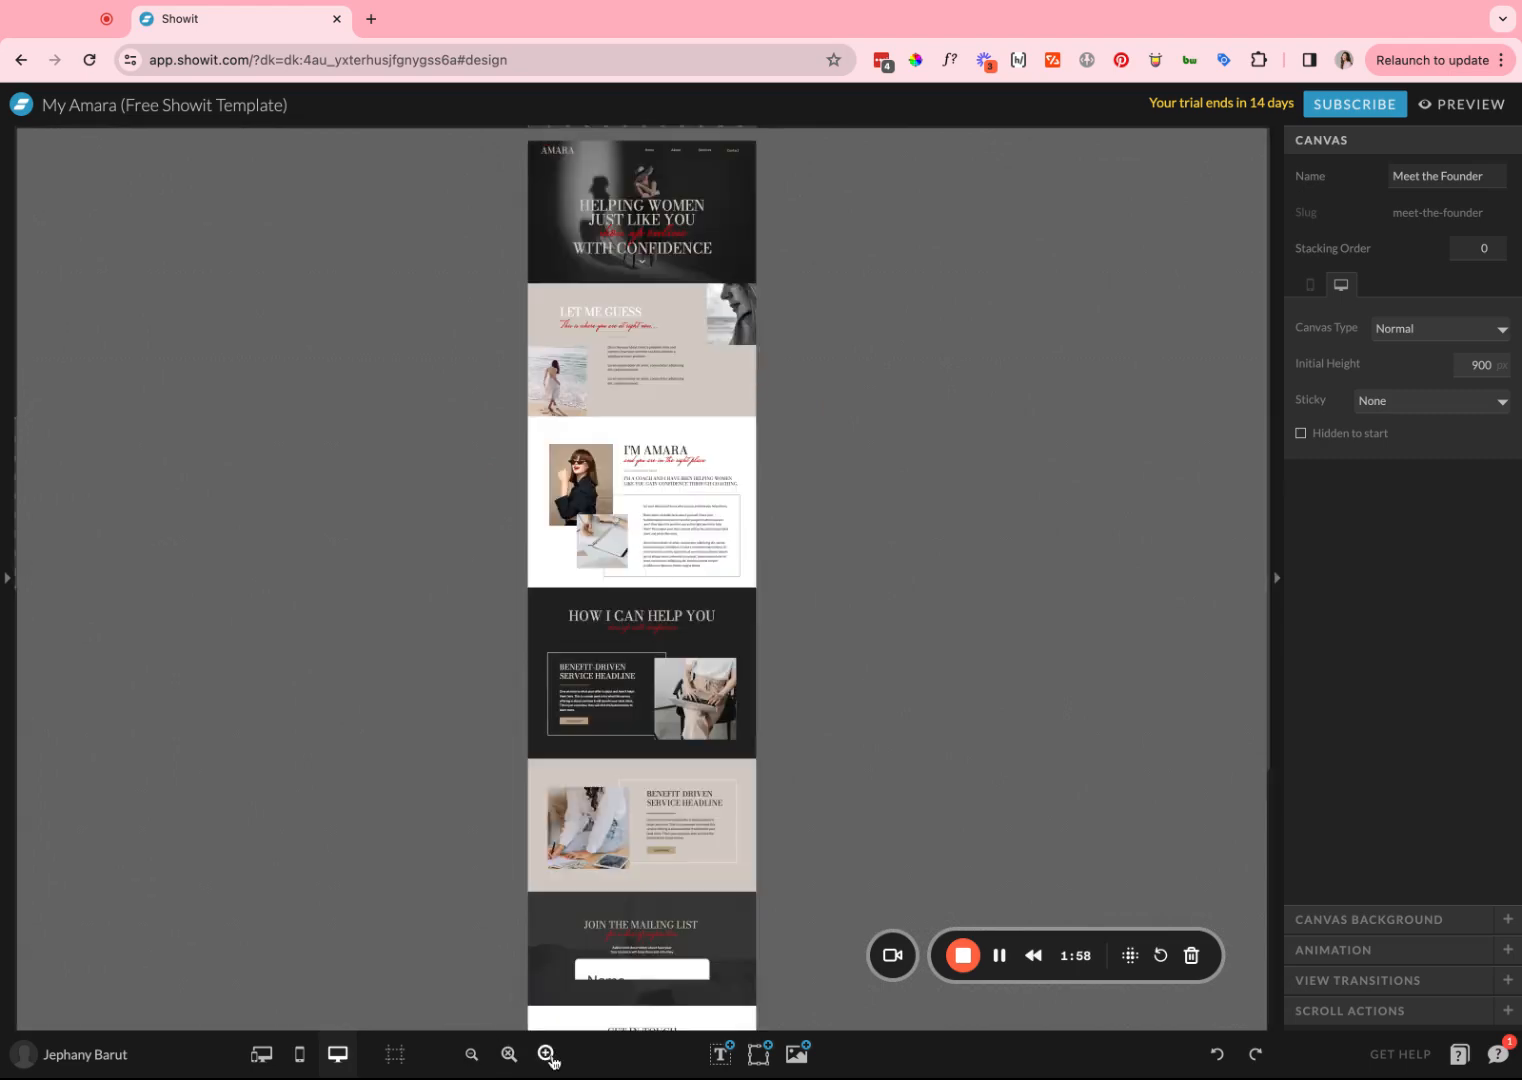
{"action": "left_click", "coordinate": [503, 1057]}
{"action": "left_click", "coordinate": [547, 1056]}
{"action": "left_click", "coordinate": [547, 1056]}
{"action": "left_click", "coordinate": [547, 1054]}
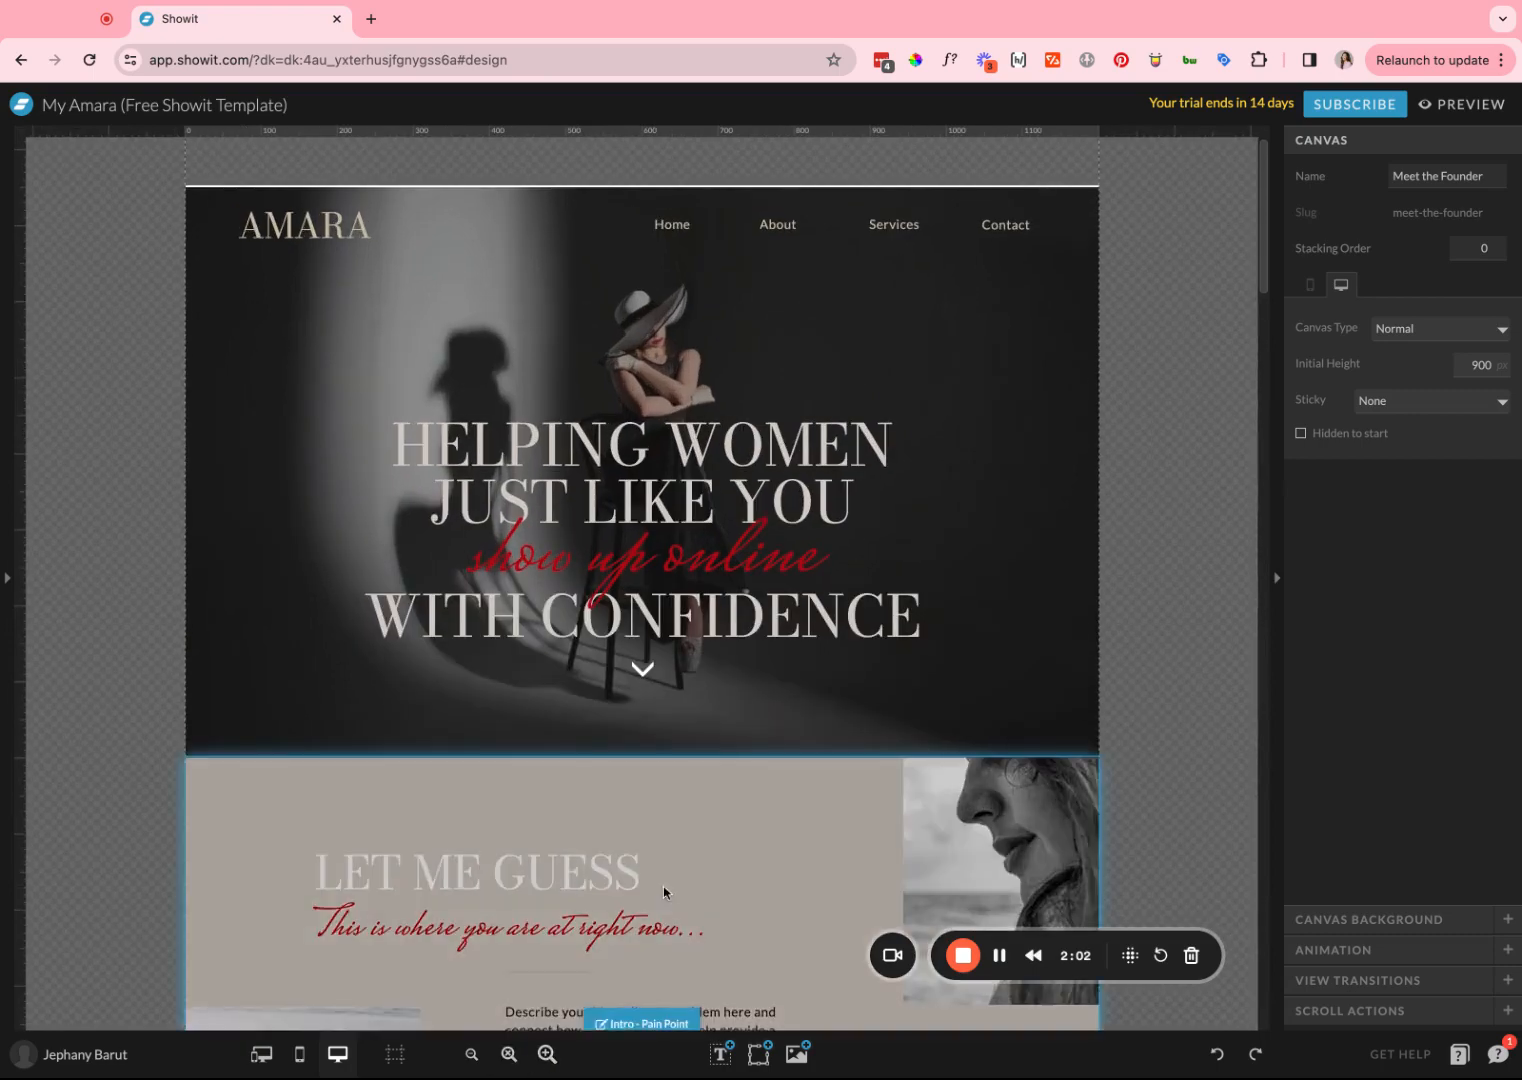
{"action": "scroll", "coordinate": [663, 888], "scroll_direction": "down", "scroll_amount": 5}
{"action": "scroll", "coordinate": [663, 890], "scroll_direction": "down", "scroll_amount": 20}
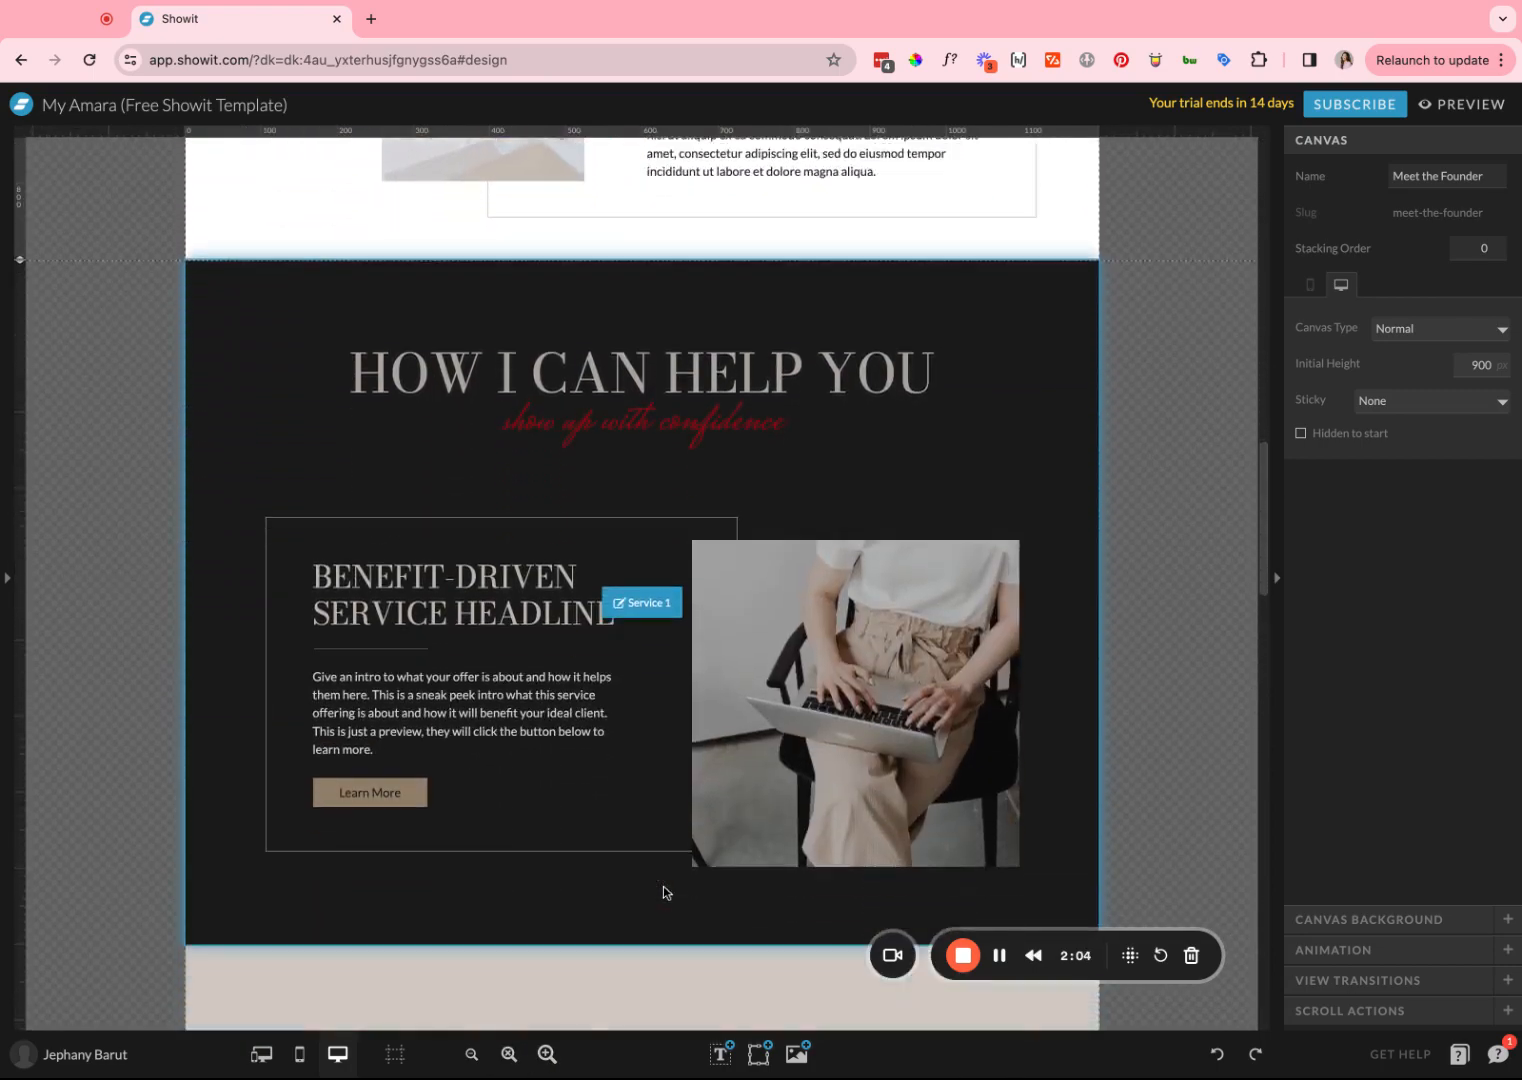
{"action": "scroll", "coordinate": [893, 733], "scroll_direction": "down", "scroll_amount": 8}
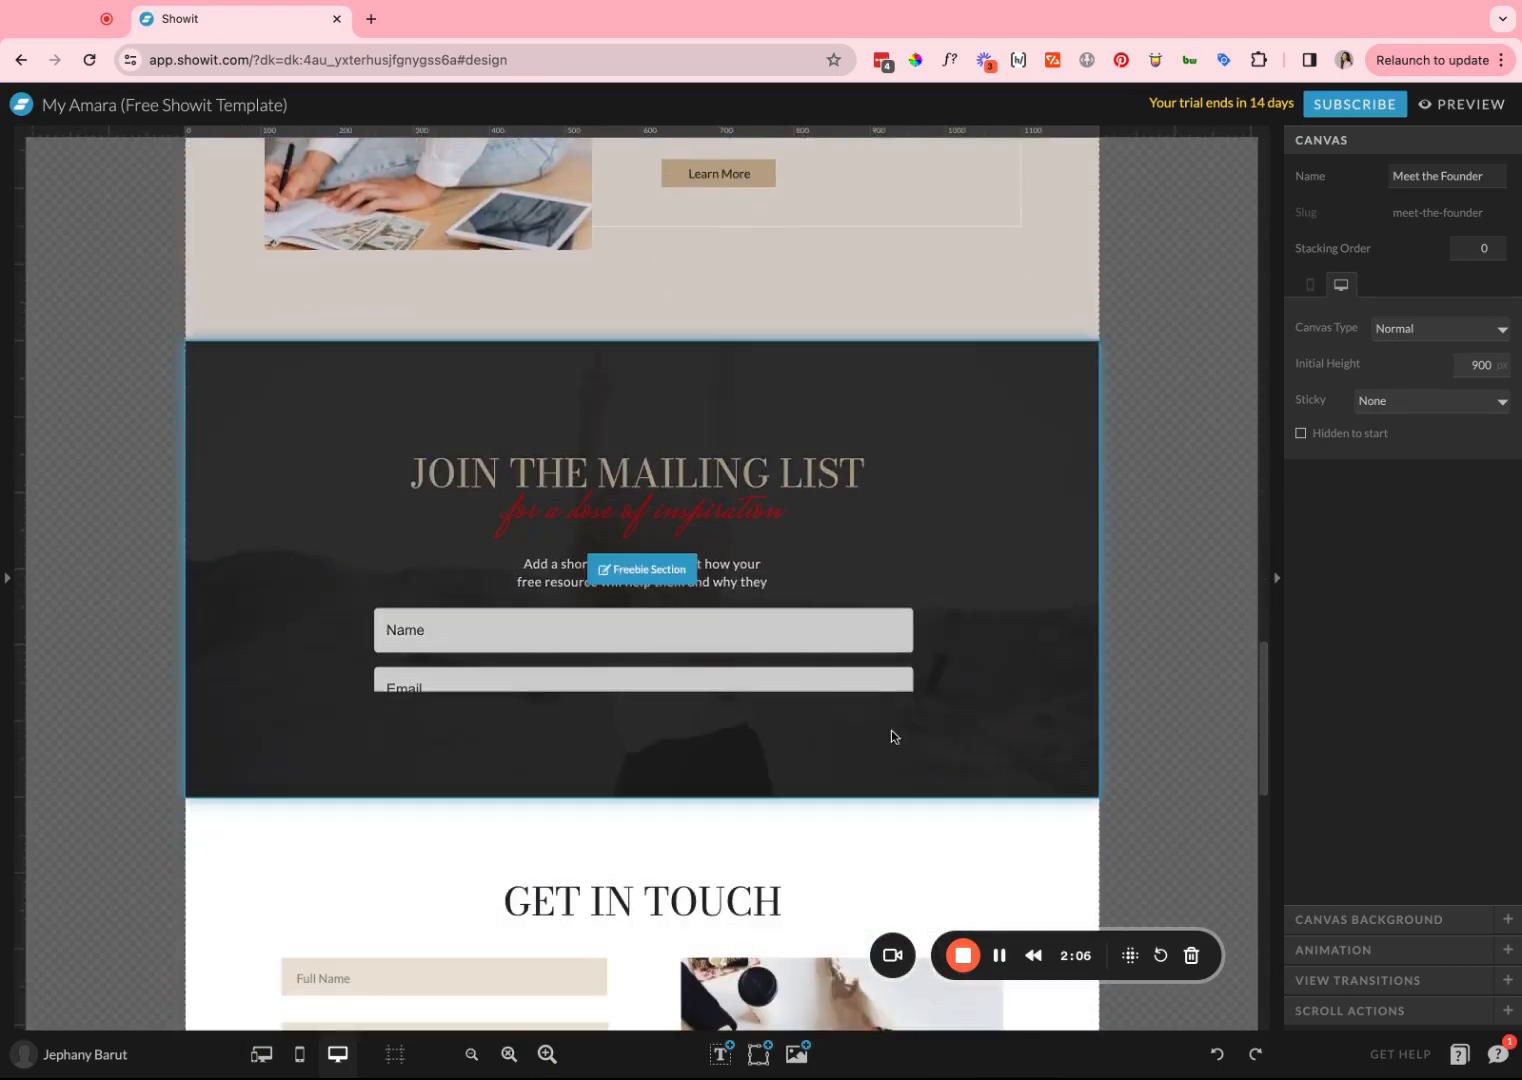
Step: Select the embedded mailing list form, magnify it, and hide the properties area to inspect it in a wider workspace
{"action": "left_click", "coordinate": [683, 657]}
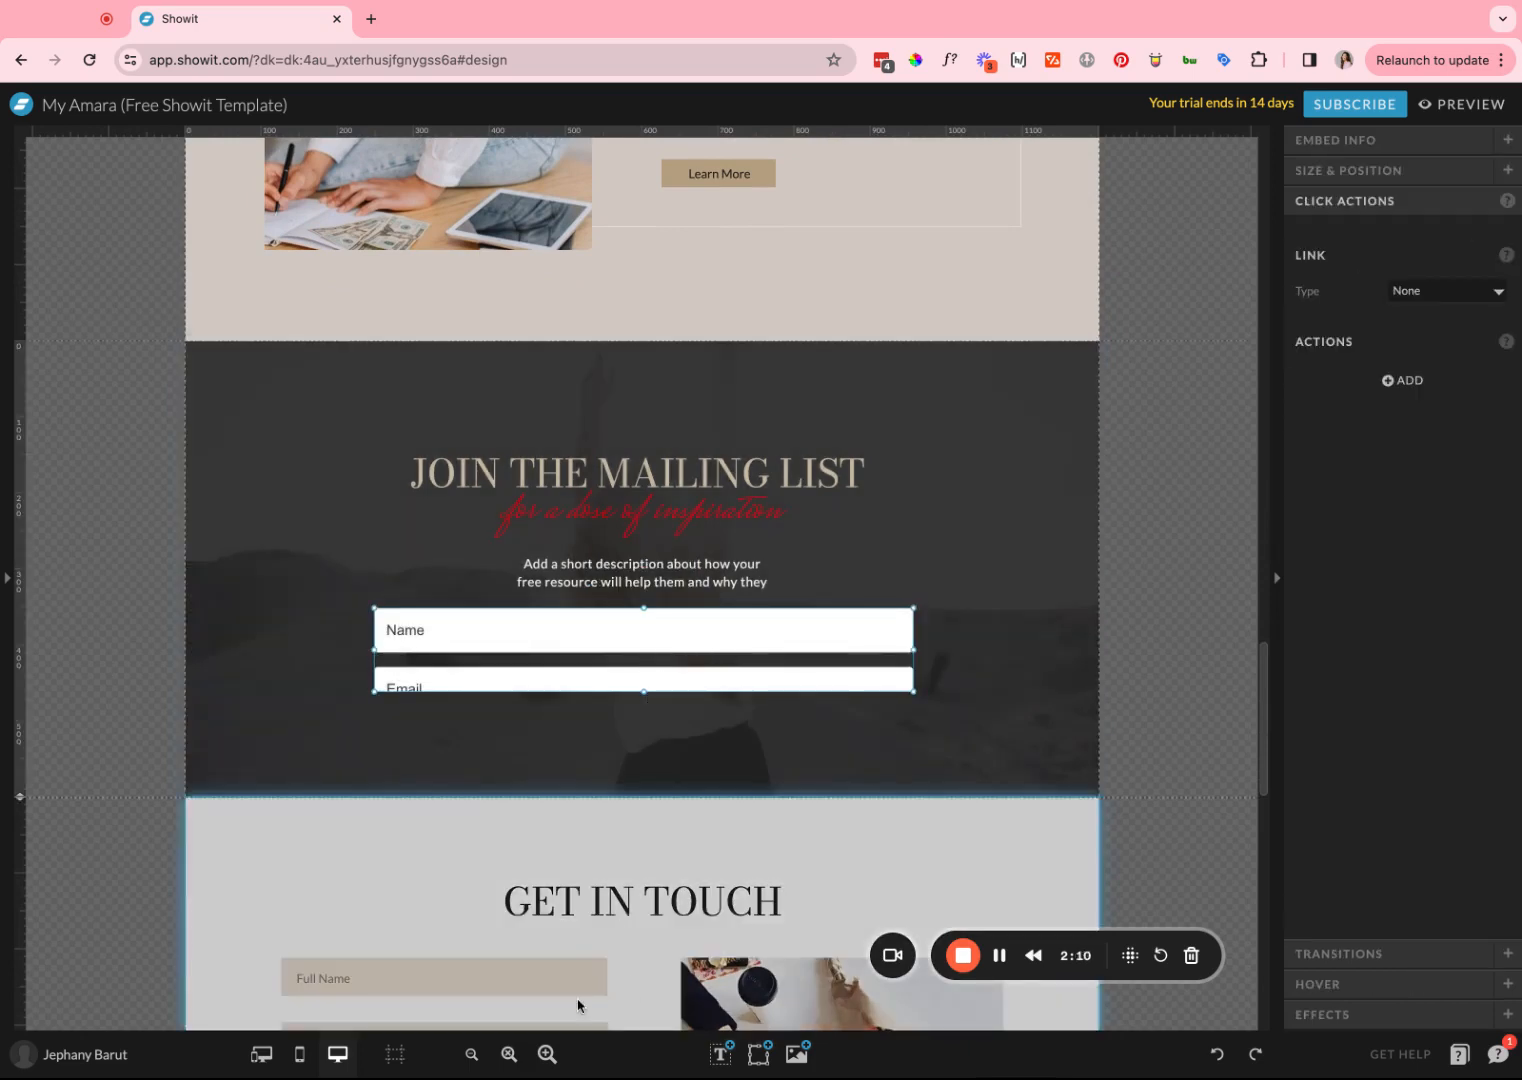
{"action": "left_click", "coordinate": [547, 1054]}
{"action": "left_click", "coordinate": [547, 1054]}
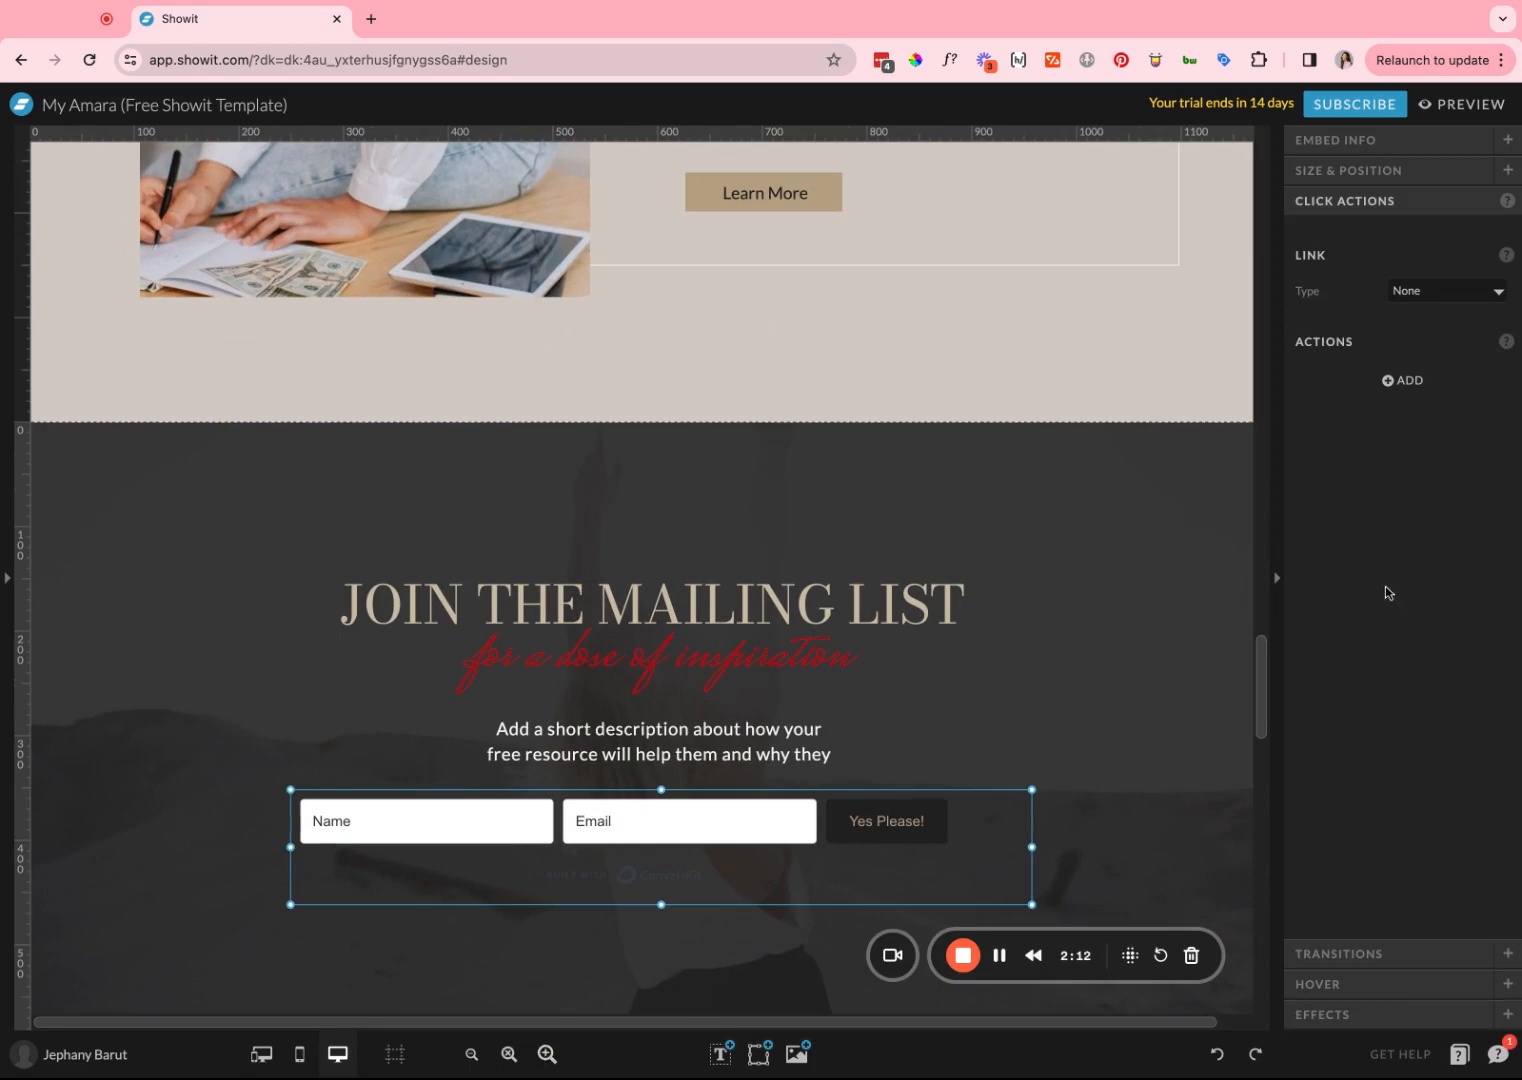
{"action": "left_click", "coordinate": [1278, 579]}
{"action": "scroll", "coordinate": [1384, 579], "scroll_direction": "down", "scroll_amount": 3}
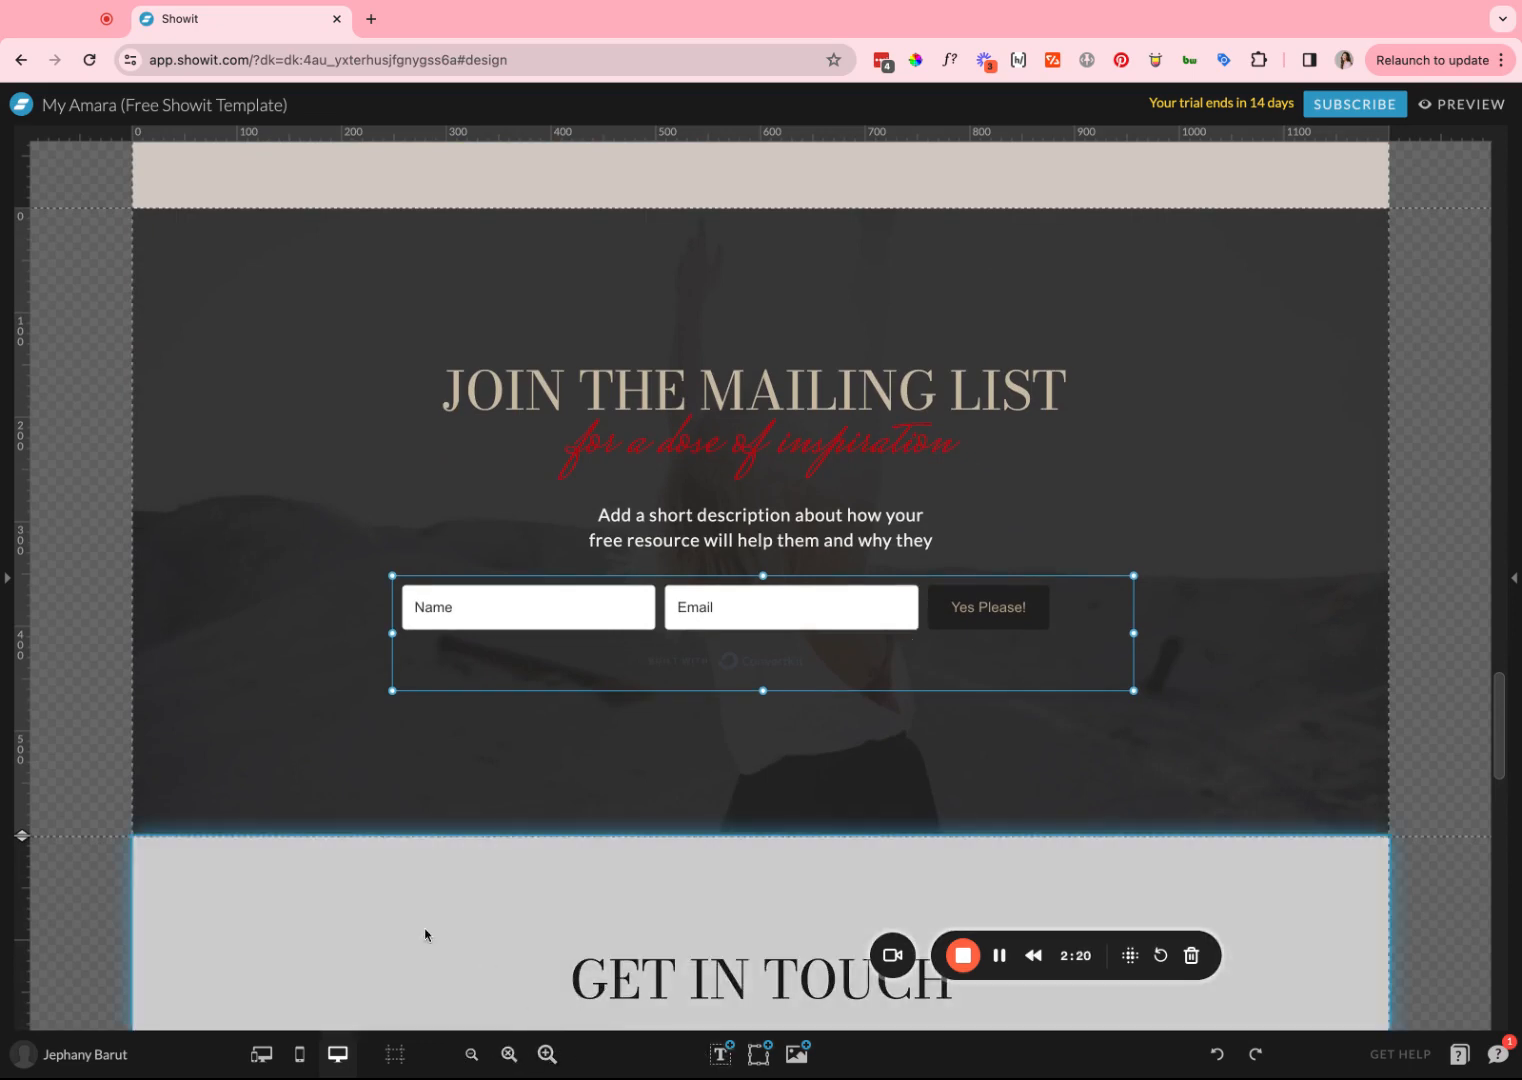
Step: Select the Contact canvas, restore the collapsed side areas, and look over the page down to the footer at a smaller zoom
{"action": "left_click", "coordinate": [425, 934]}
{"action": "left_click", "coordinate": [12, 580]}
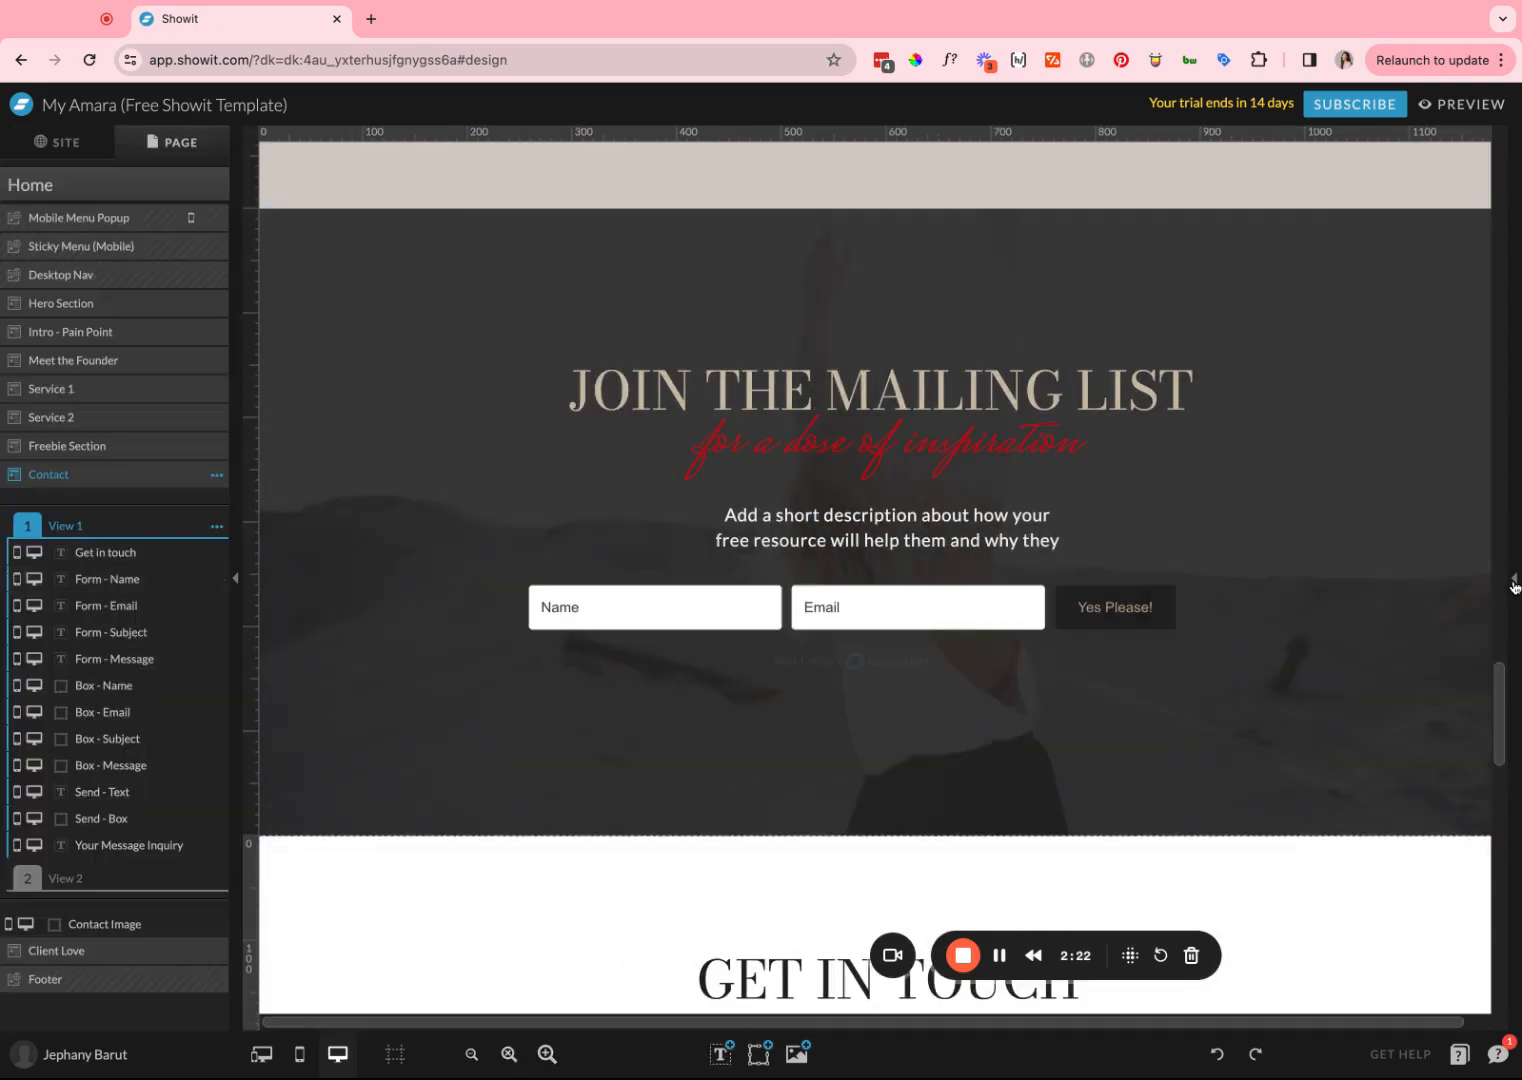
{"action": "left_click", "coordinate": [1514, 578]}
{"action": "left_click", "coordinate": [471, 1054]}
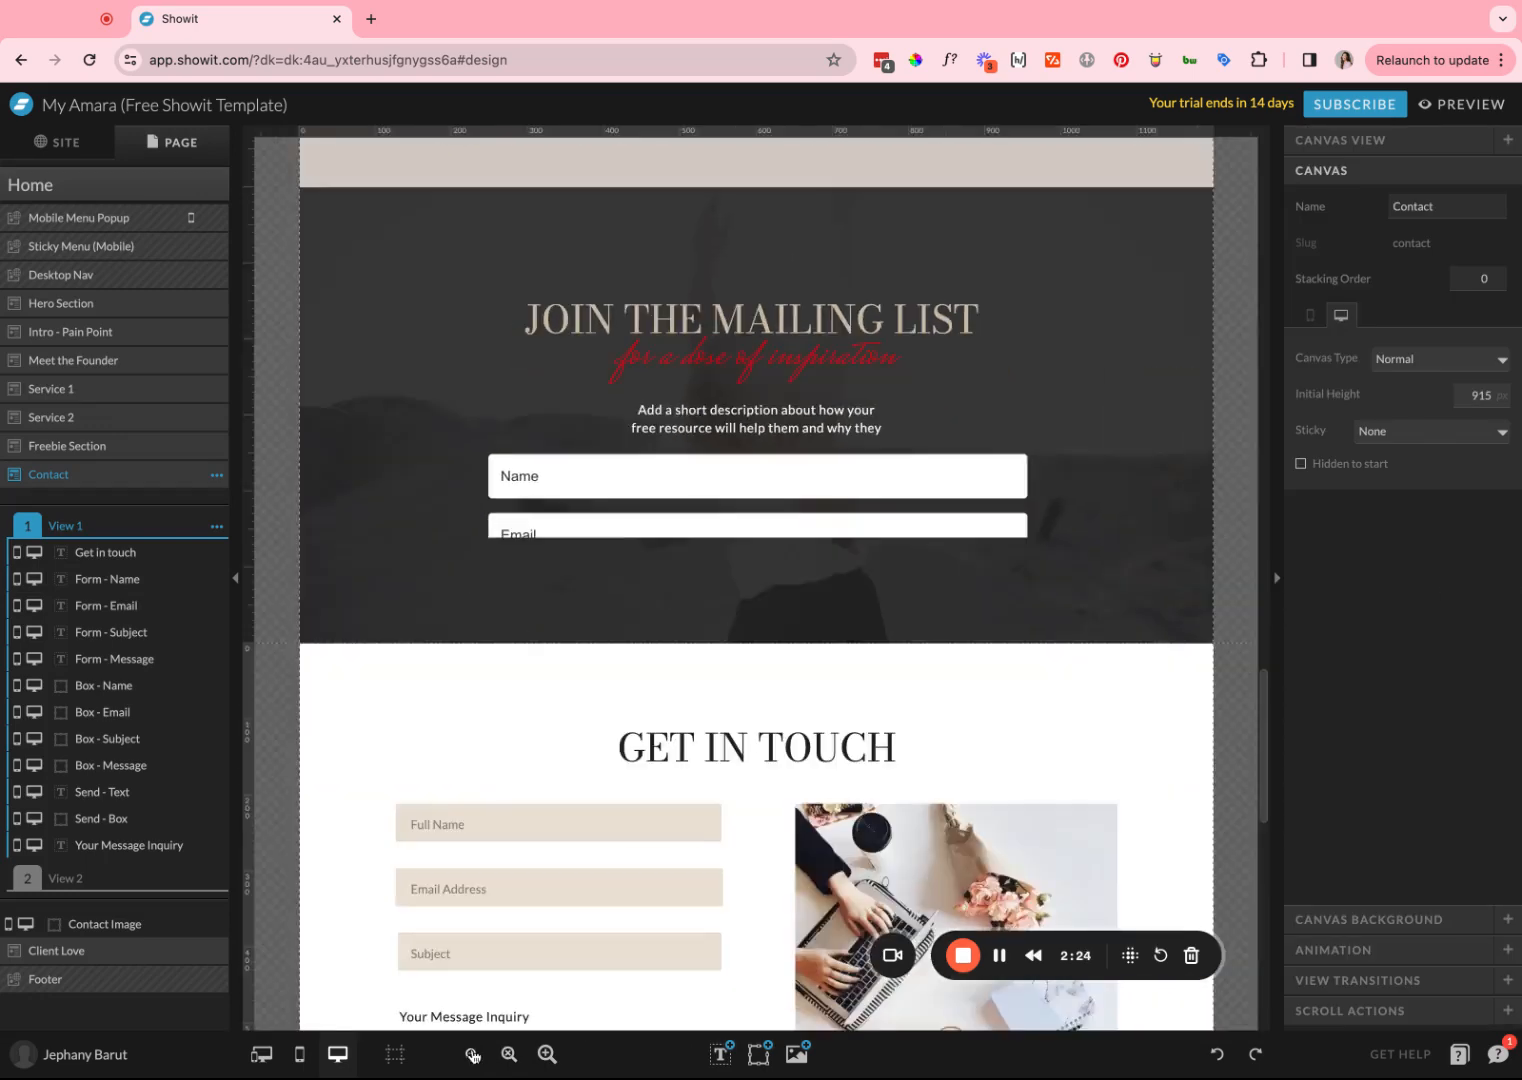
{"action": "left_click", "coordinate": [471, 1054]}
{"action": "scroll", "coordinate": [537, 808], "scroll_direction": "down", "scroll_amount": 3}
{"action": "scroll", "coordinate": [537, 808], "scroll_direction": "down", "scroll_amount": 5}
{"action": "mouse_move", "coordinate": [721, 1056]}
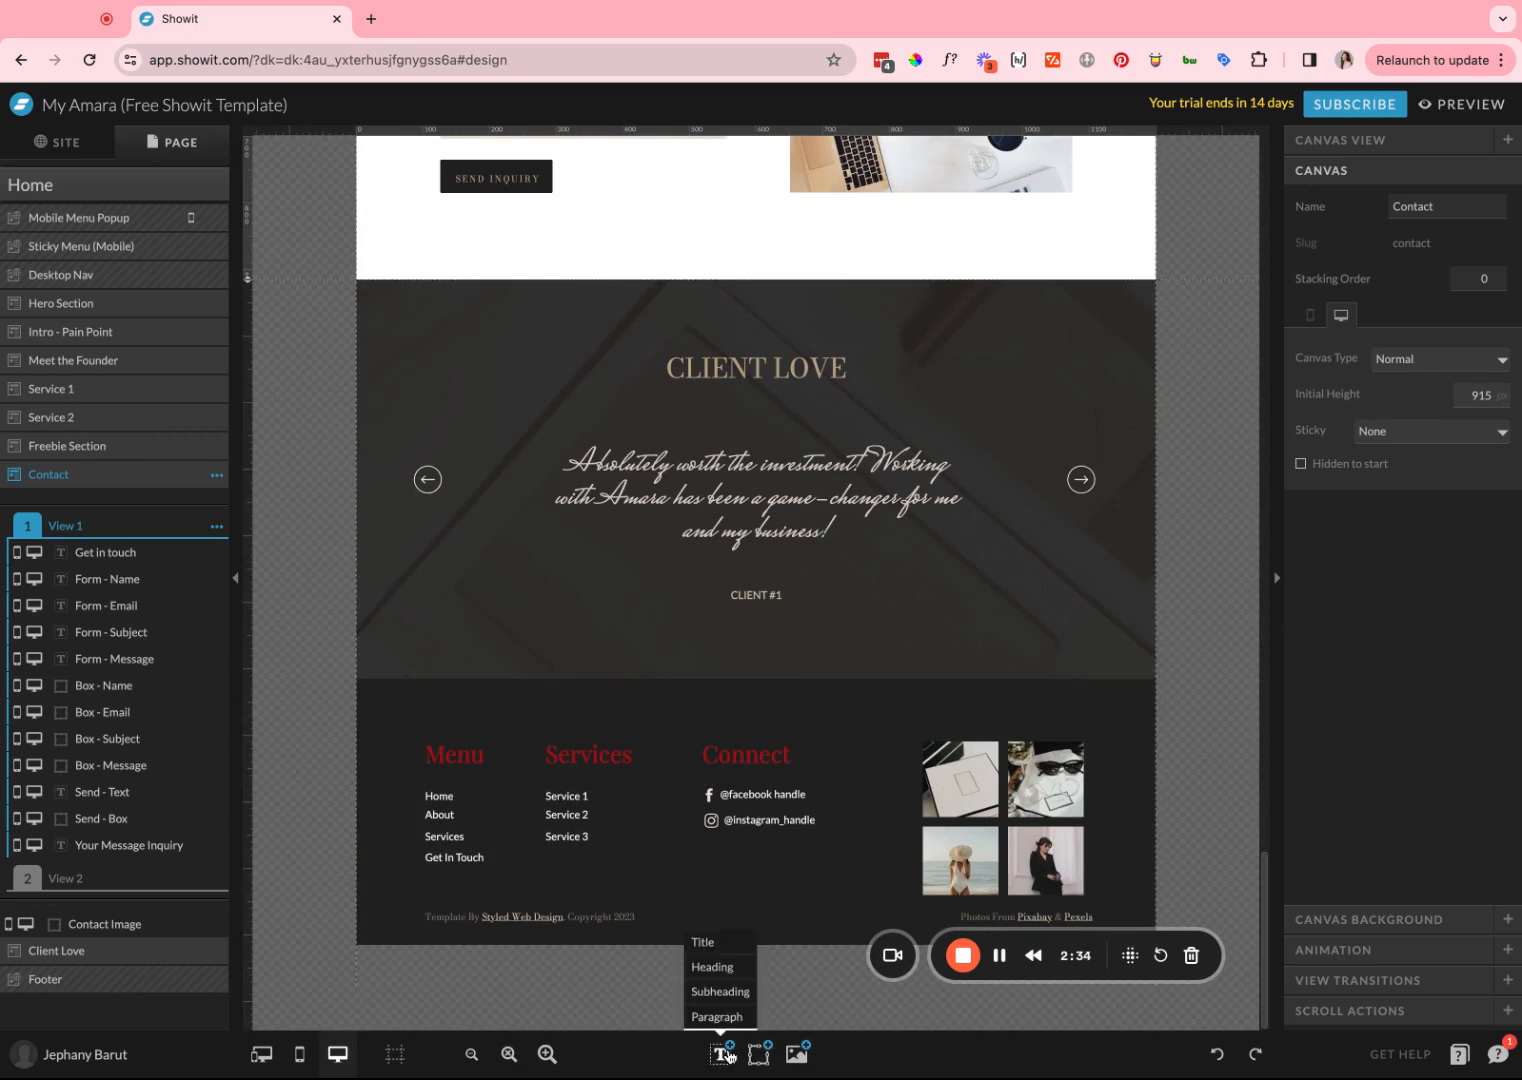
Step: Add a new canvas at the end of the Home page and extend its desktop height to about 1010 px
{"action": "left_click", "coordinate": [60, 186]}
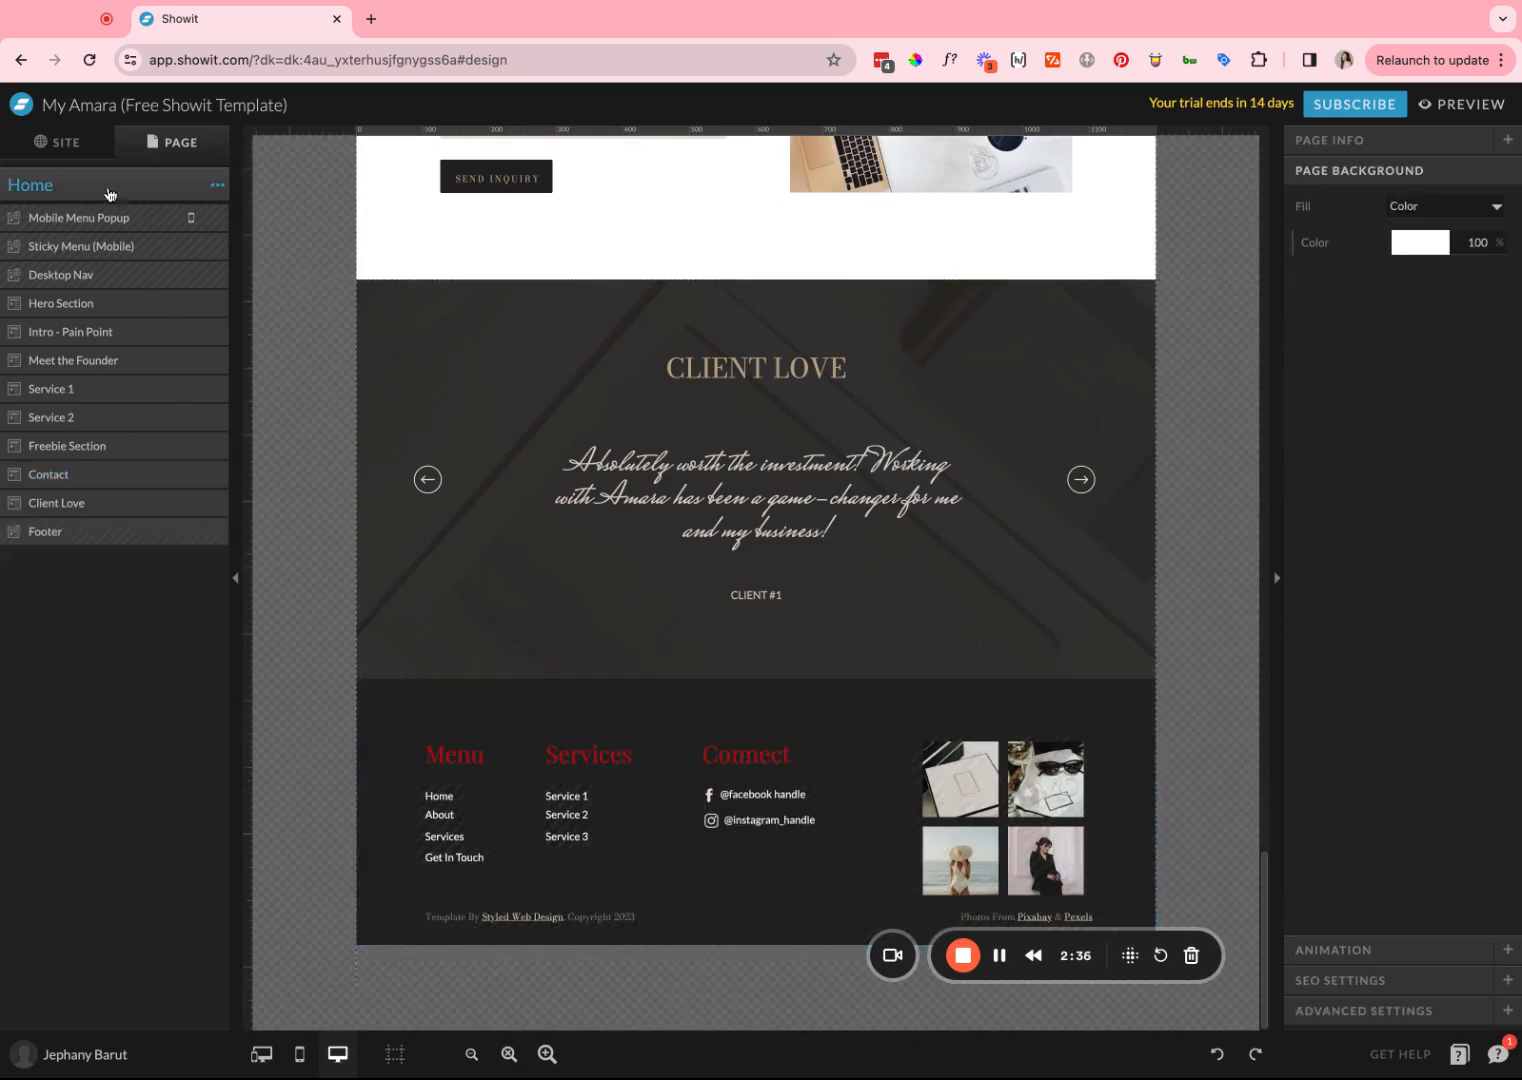
{"action": "left_click", "coordinate": [226, 186]}
{"action": "left_click", "coordinate": [214, 234]}
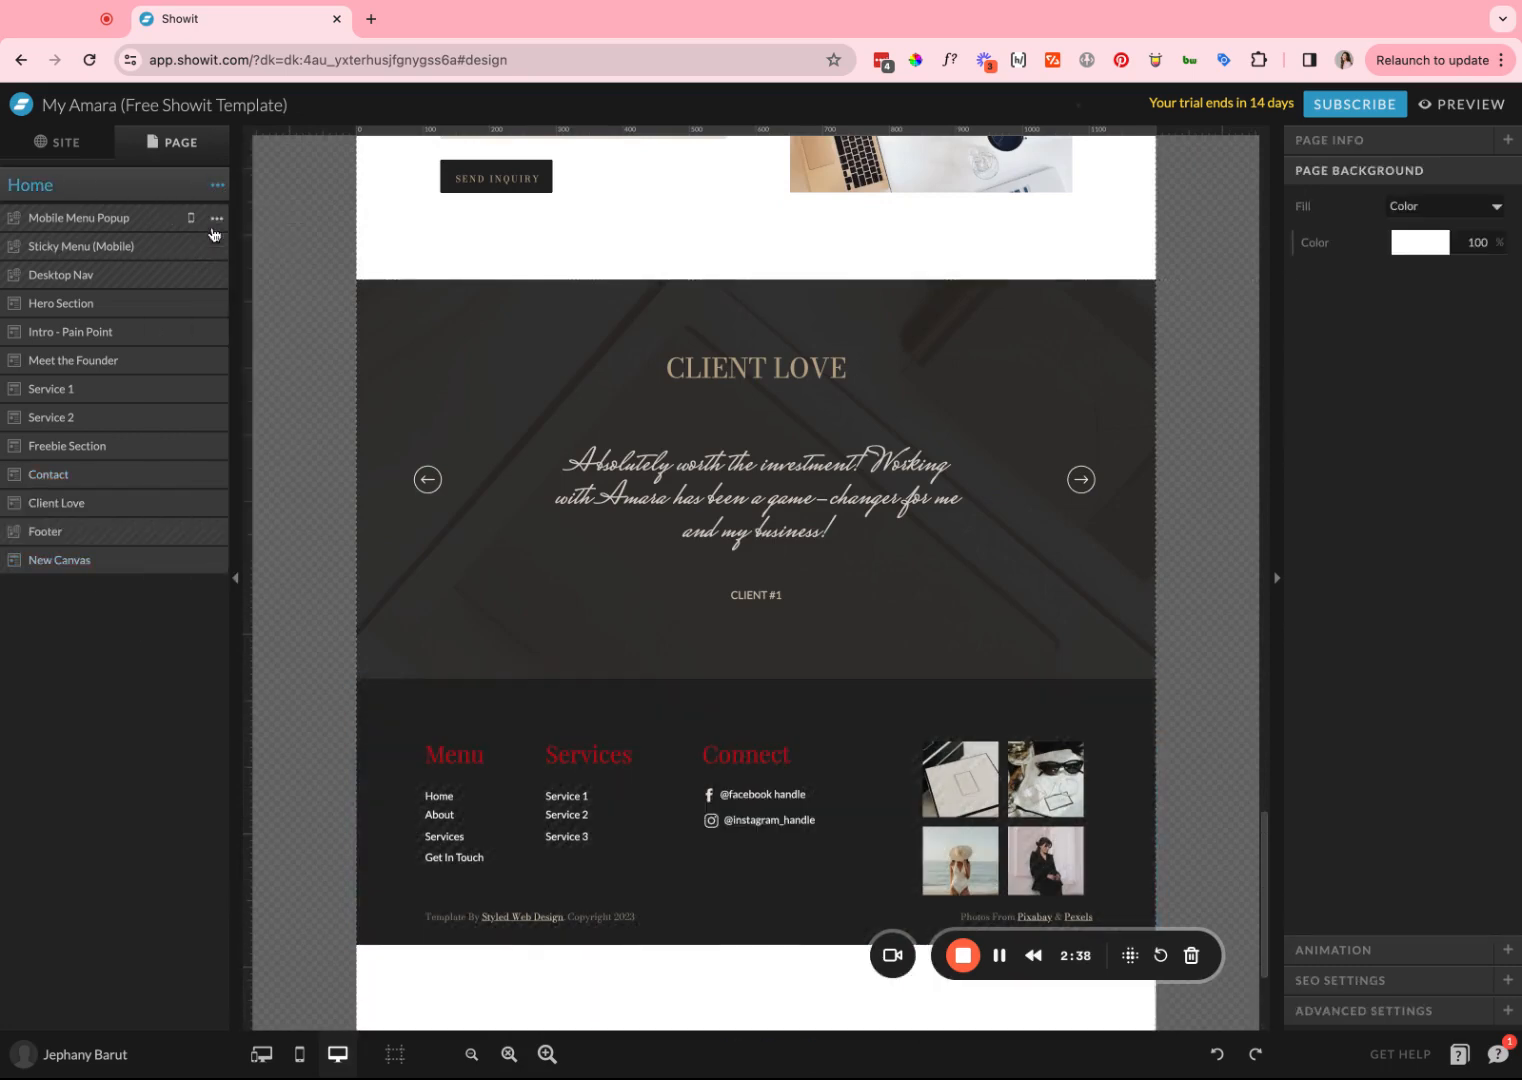
{"action": "left_click", "coordinate": [104, 560]}
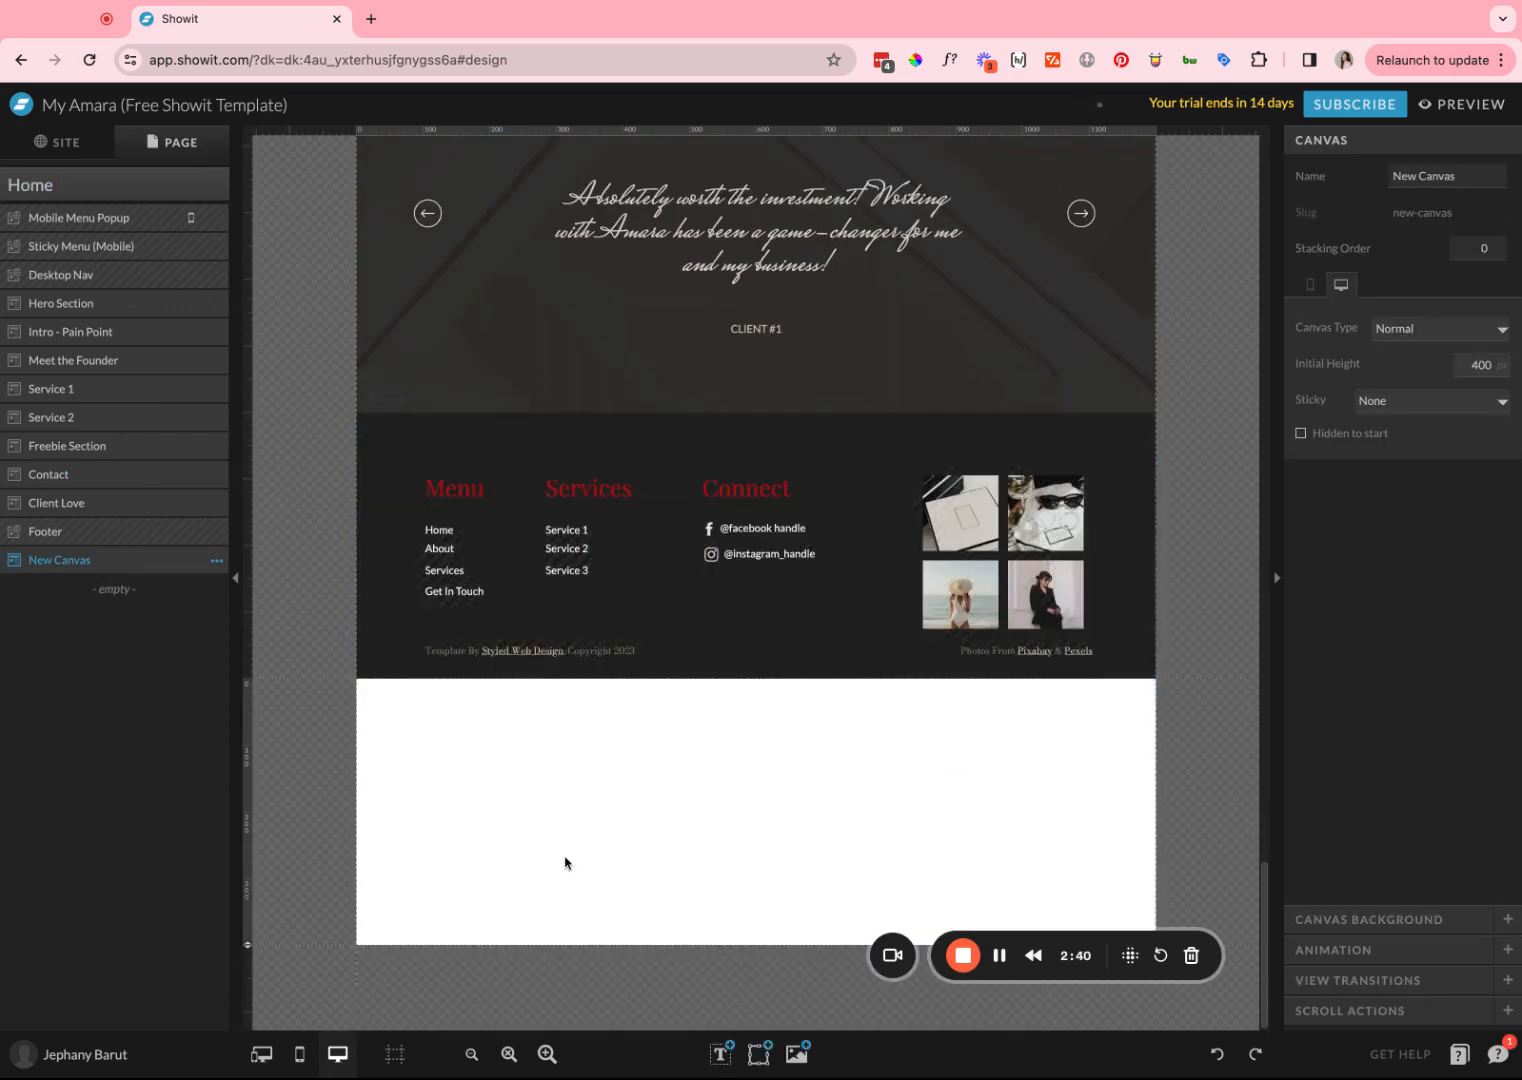
{"action": "left_click_drag", "start_coordinate": [250, 944], "coordinate": [261, 1045]}
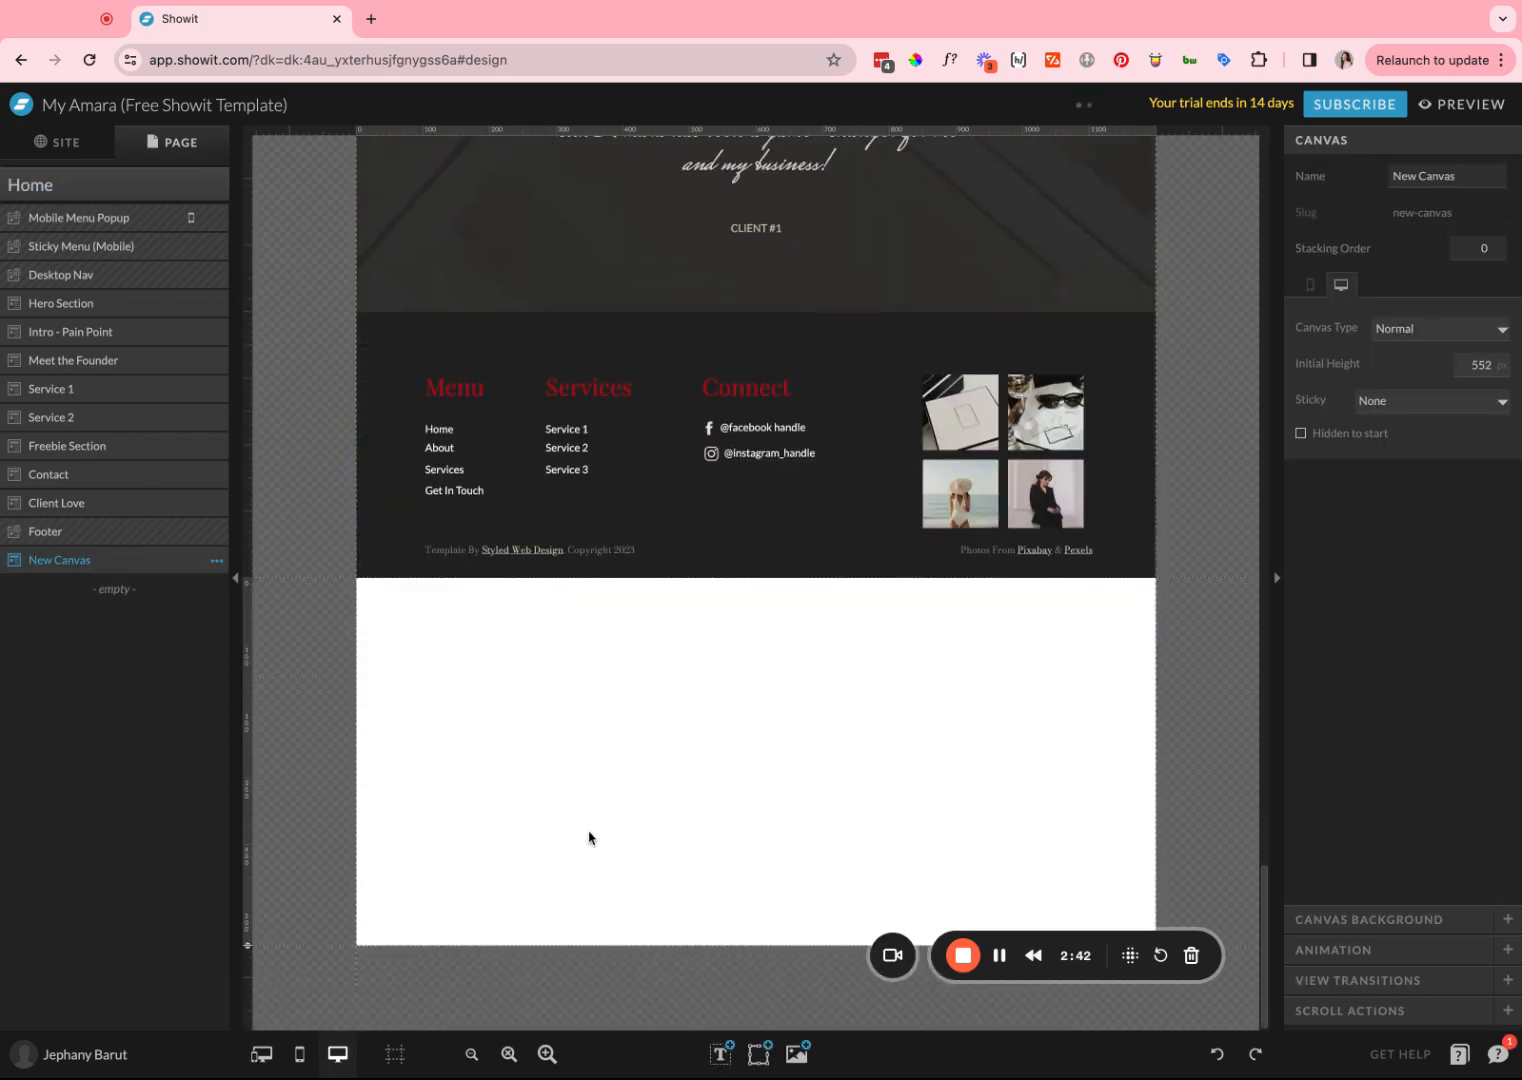
{"action": "left_click_drag", "start_coordinate": [248, 955], "coordinate": [263, 1045]}
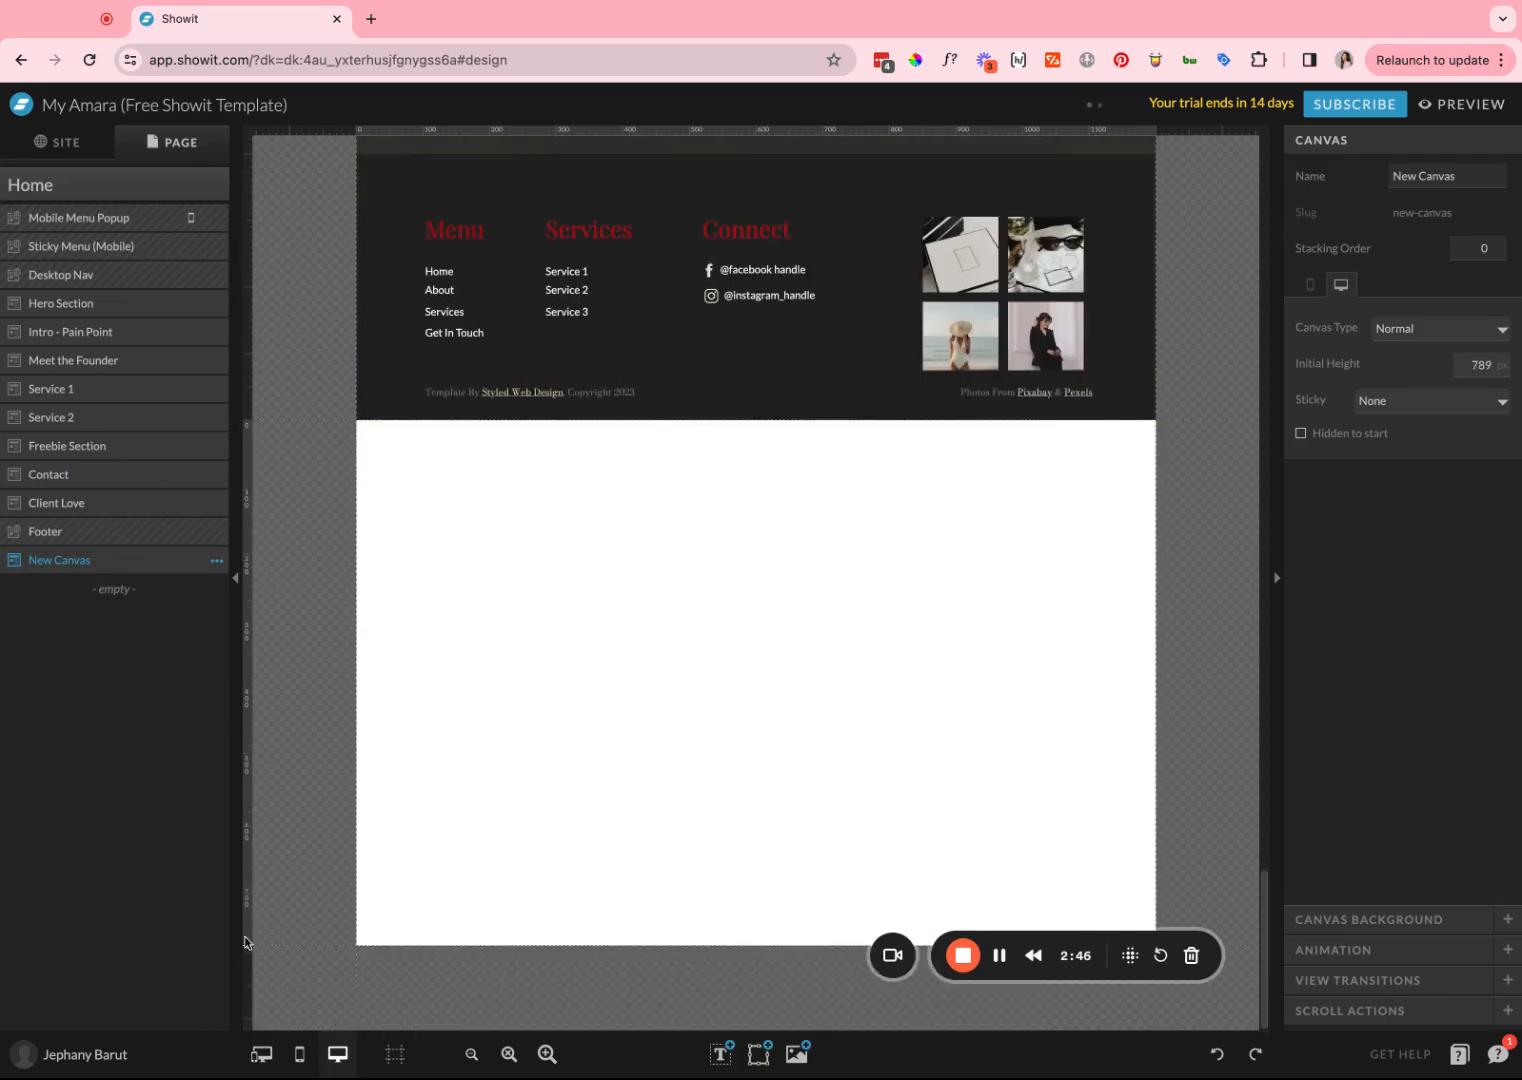
{"action": "left_click_drag", "start_coordinate": [246, 942], "coordinate": [251, 1030]}
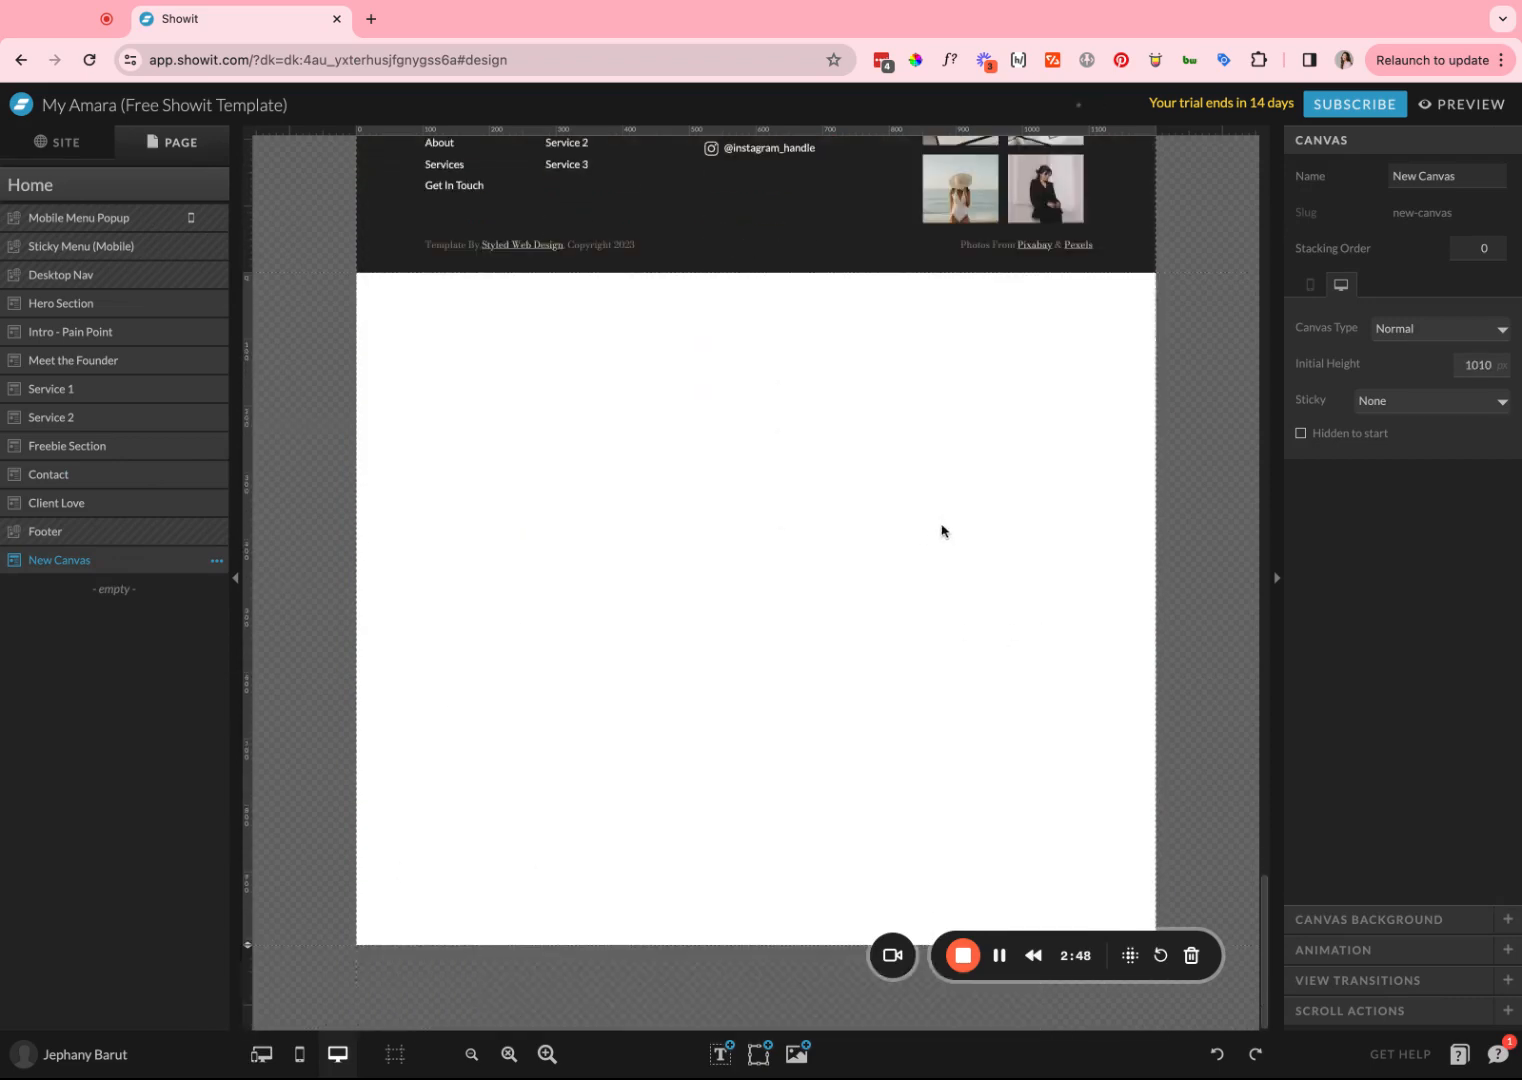
Step: Add a Title and a Heading text to the new canvas, with the title placed directly above the heading near the upper left
{"action": "mouse_move", "coordinate": [720, 1053]}
{"action": "left_click", "coordinate": [717, 943]}
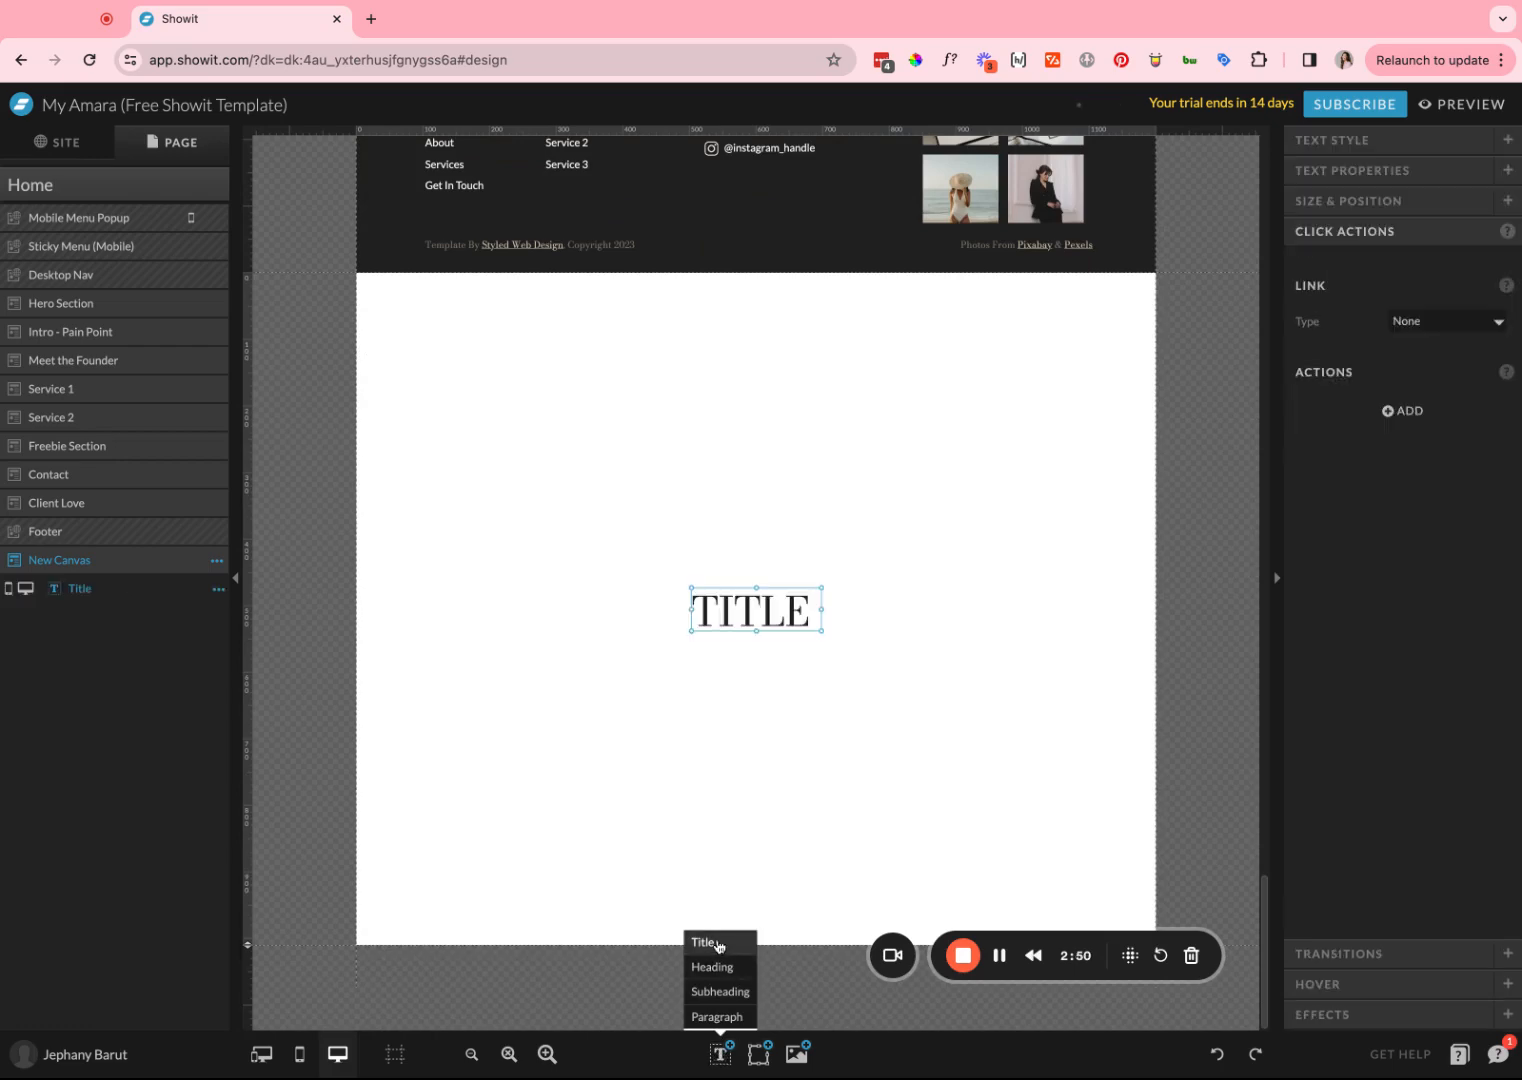
{"action": "mouse_move", "coordinate": [718, 1060]}
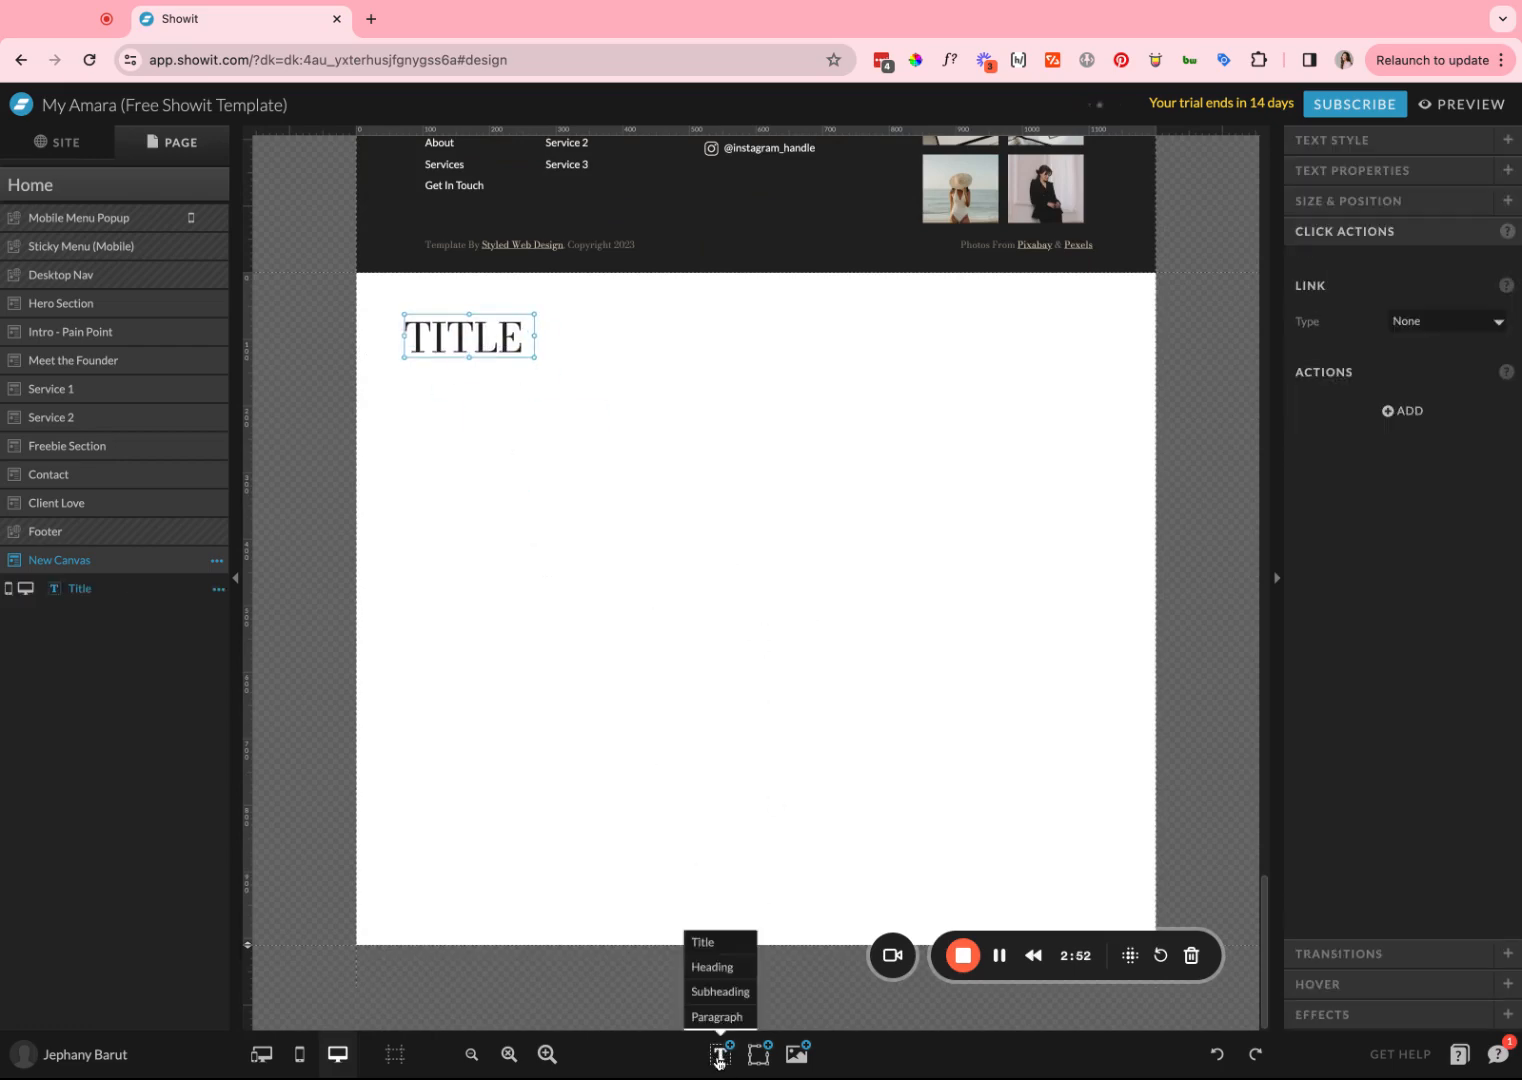
{"action": "left_click", "coordinate": [714, 967]}
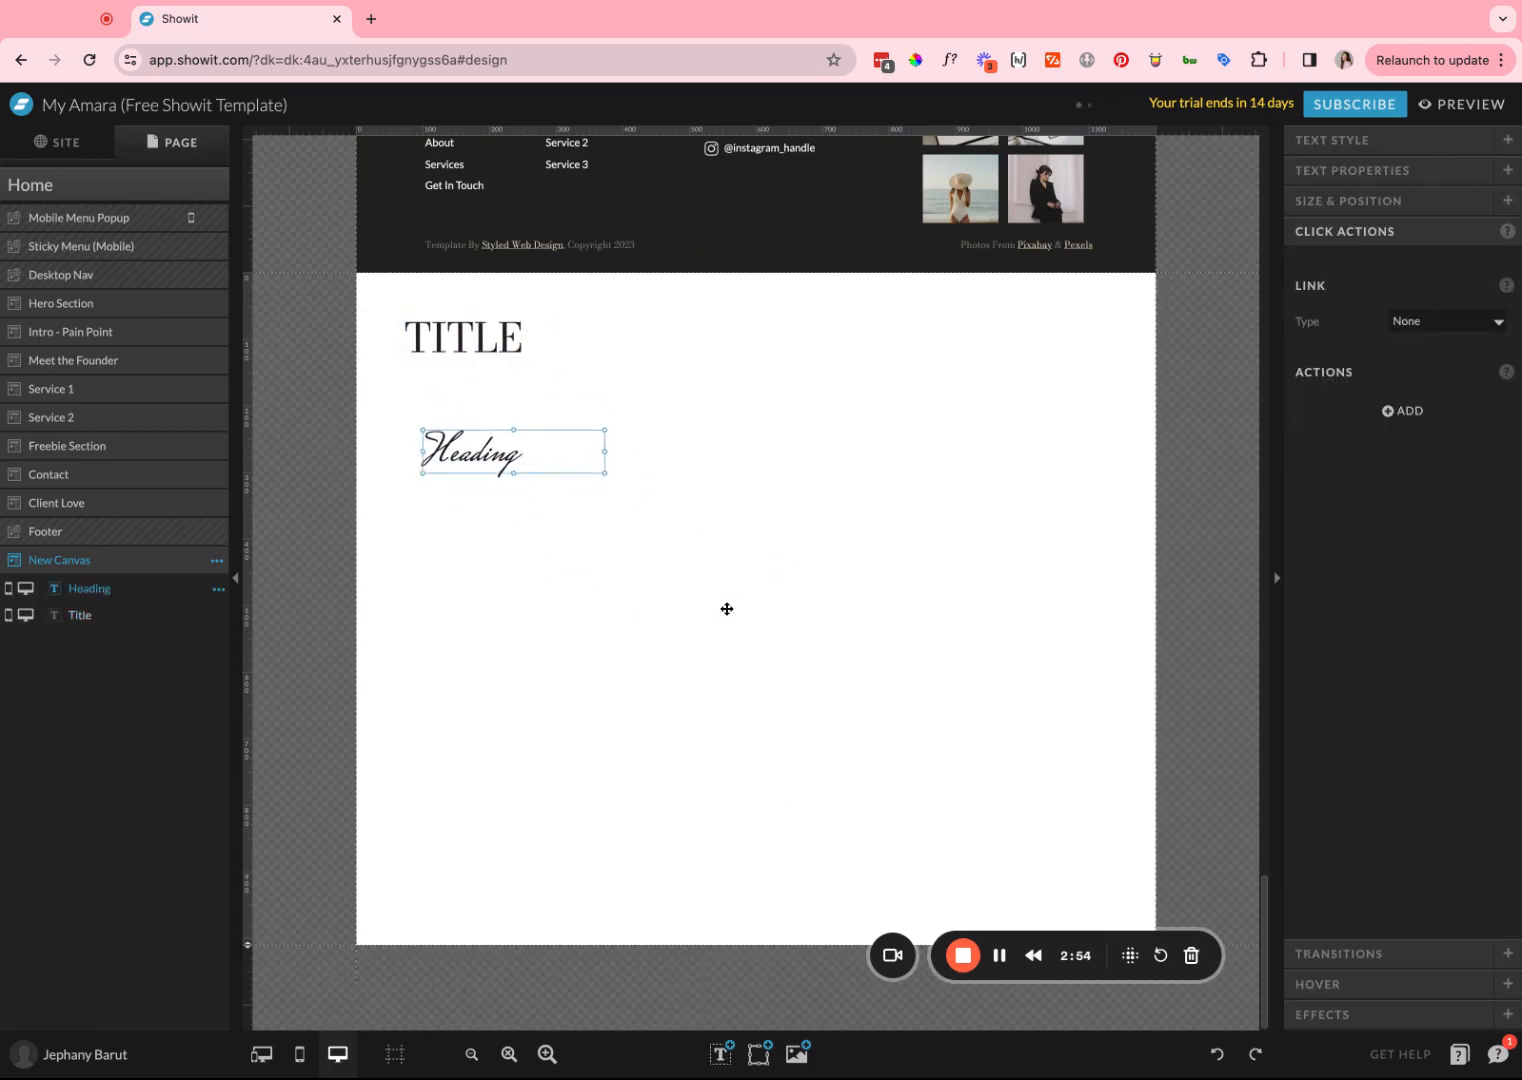
{"action": "left_click_drag", "start_coordinate": [463, 337], "coordinate": [480, 398]}
Step: Add a Subheading and a Paragraph text, stacked below the heading on the new canvas
{"action": "mouse_move", "coordinate": [736, 1072]}
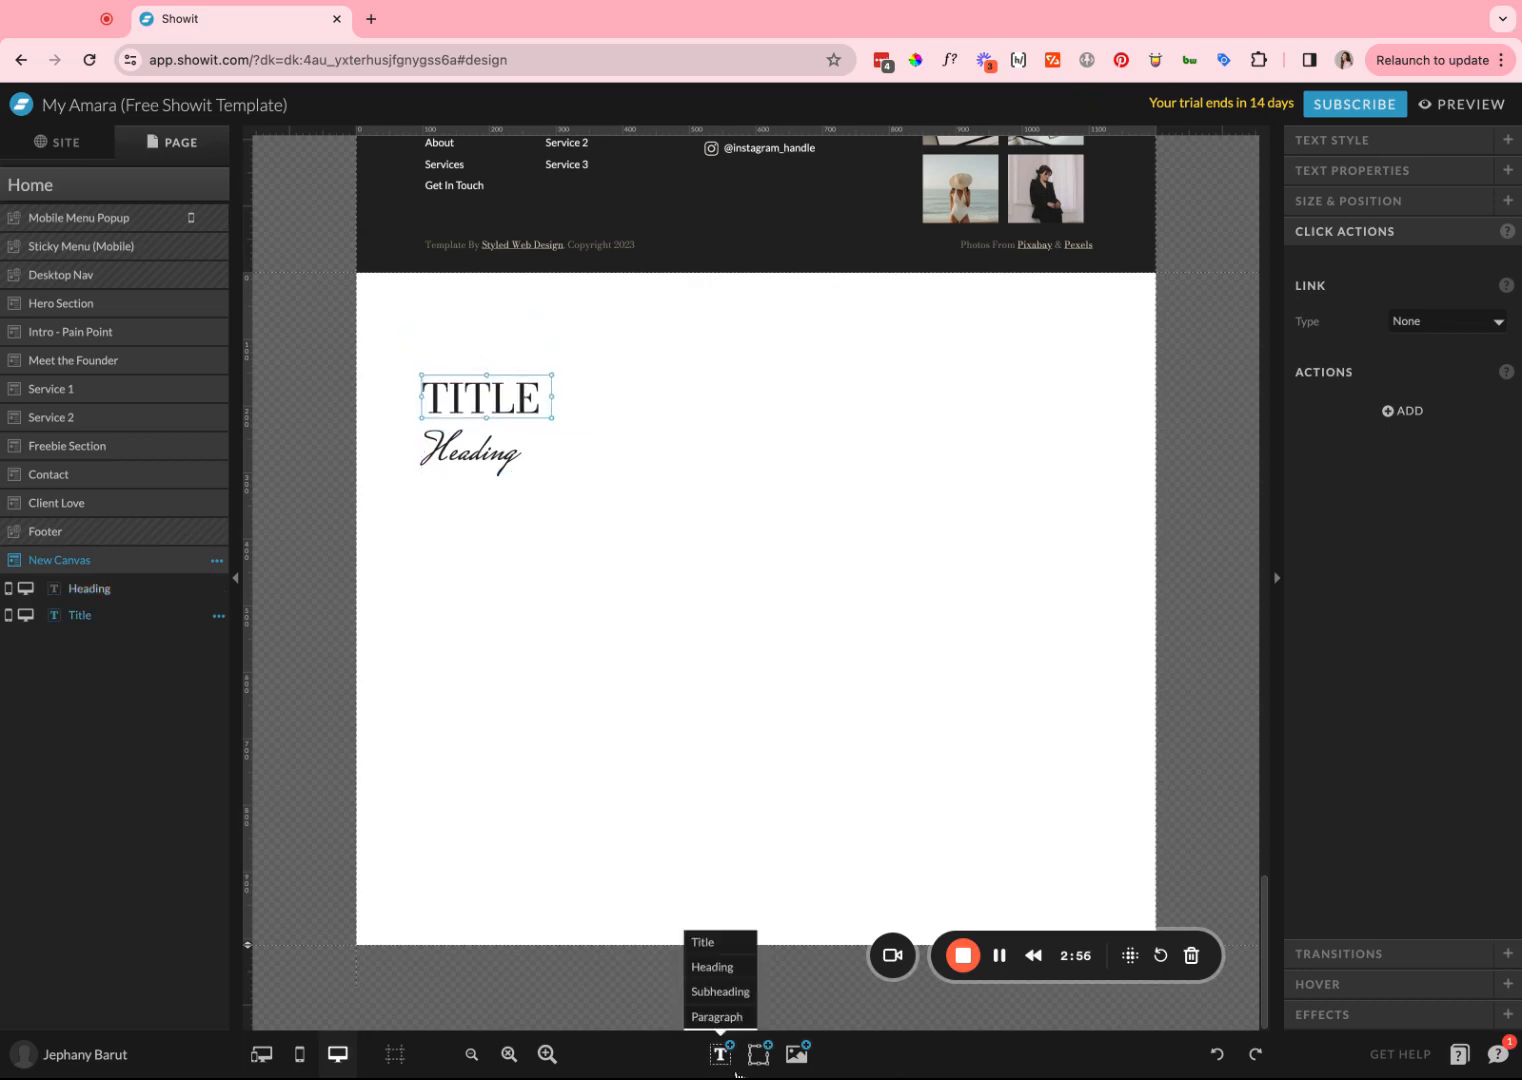
{"action": "left_click", "coordinate": [721, 991]}
{"action": "left_click_drag", "start_coordinate": [740, 618], "coordinate": [483, 485]}
{"action": "left_click", "coordinate": [503, 494]}
{"action": "mouse_move", "coordinate": [737, 1069]}
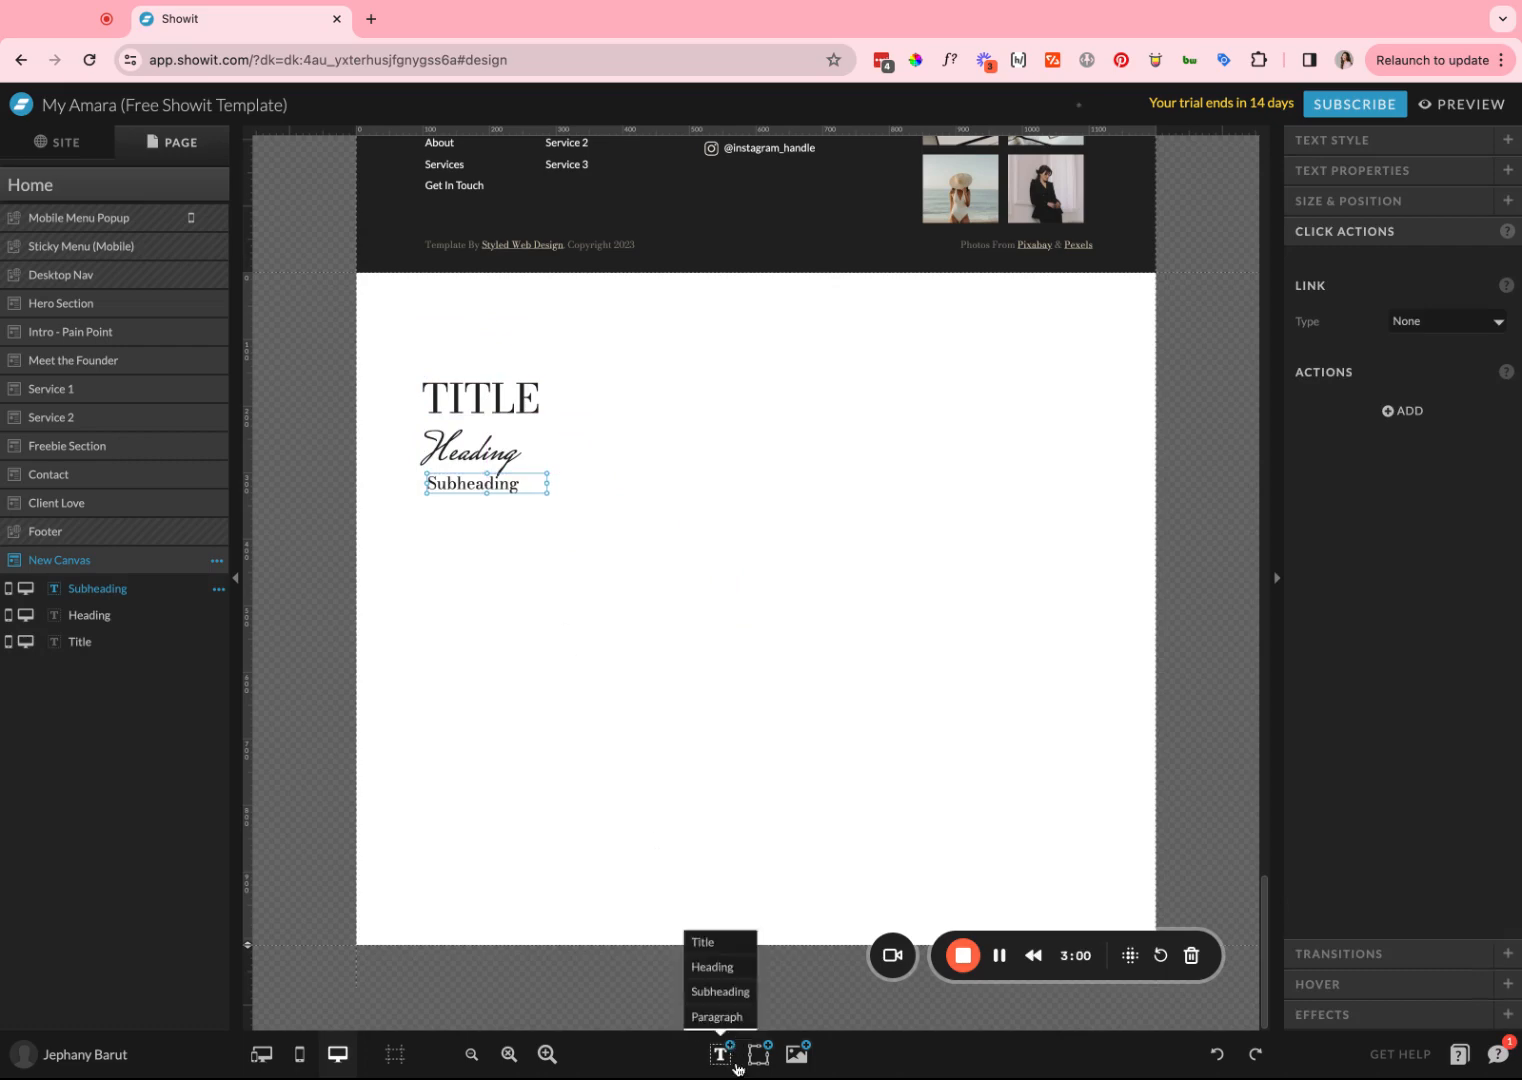
{"action": "left_click", "coordinate": [717, 1016]}
{"action": "left_click_drag", "start_coordinate": [741, 606], "coordinate": [472, 496]}
{"action": "left_click", "coordinate": [587, 508]}
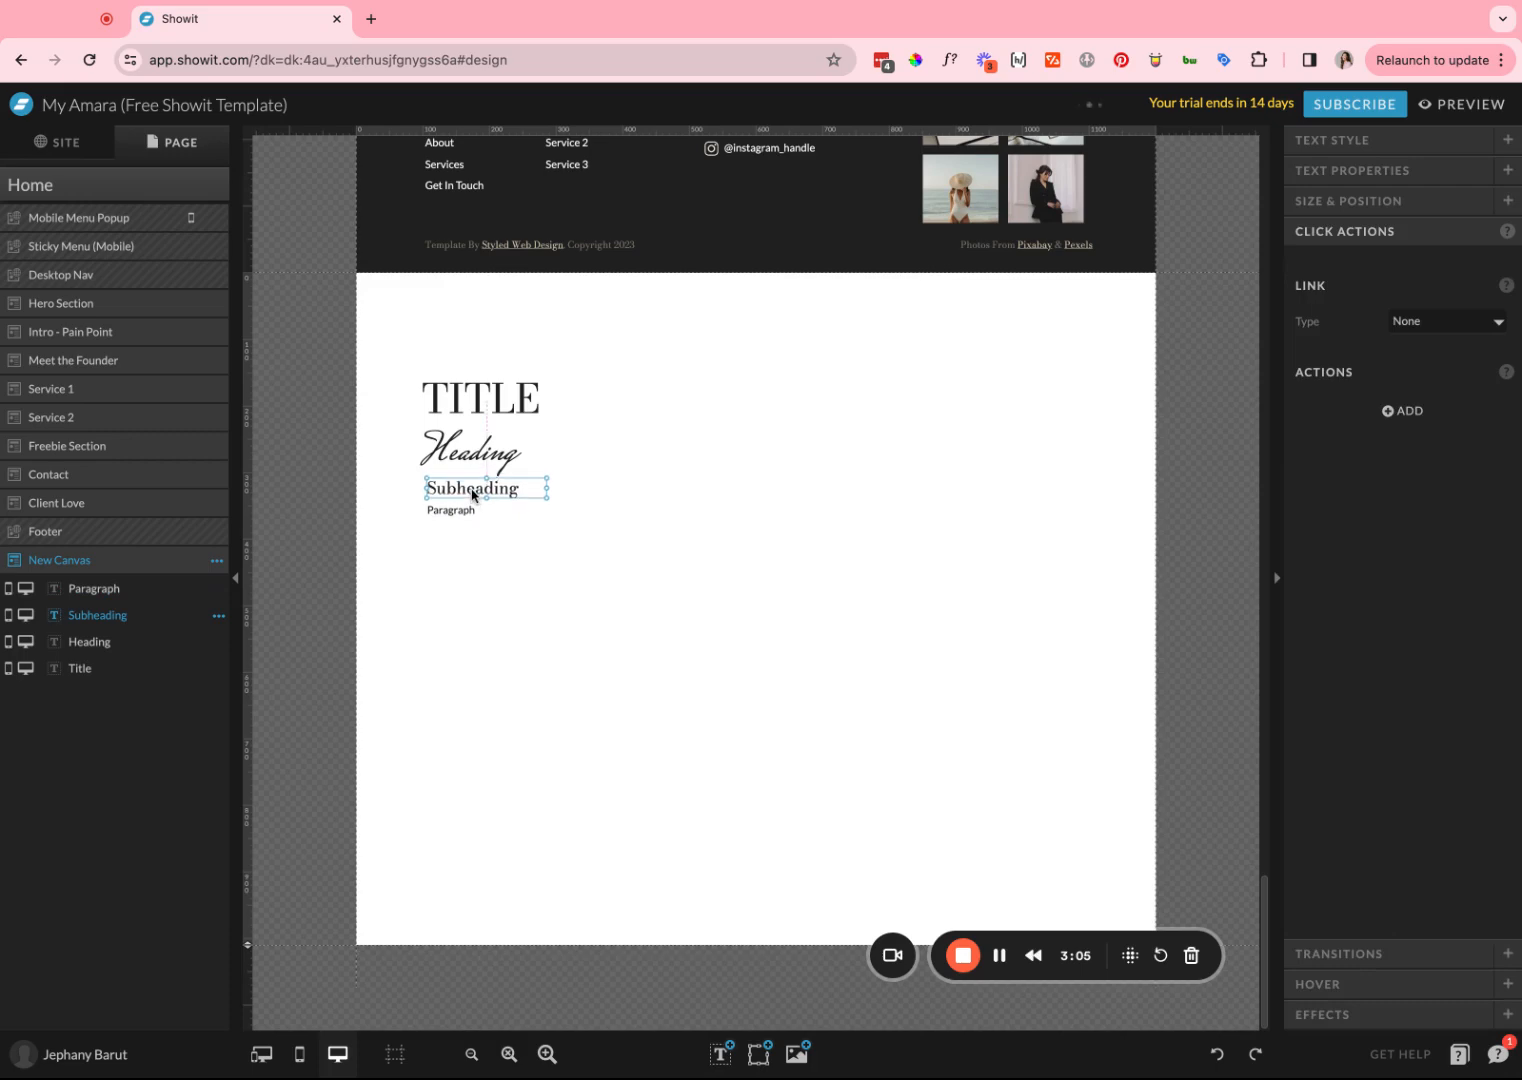
{"action": "left_click", "coordinate": [677, 511]}
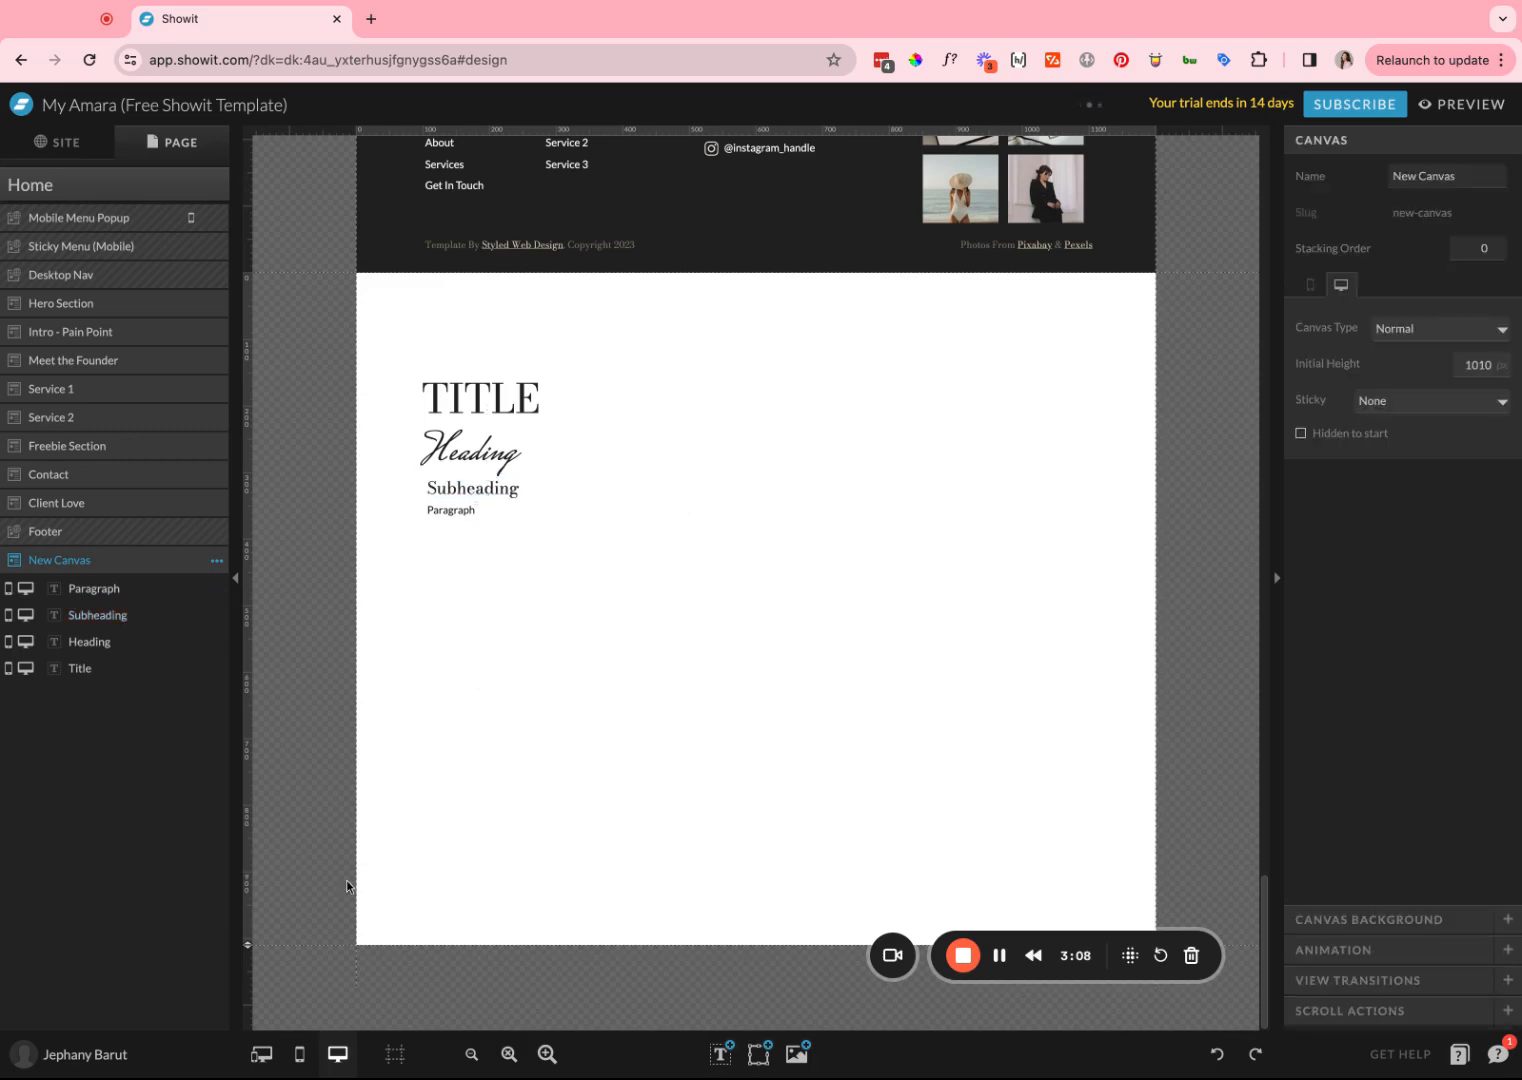
Step: Switch to the mobile layout and extend the new canvas's height to about 560 px
{"action": "left_click", "coordinate": [299, 1054]}
{"action": "scroll", "coordinate": [757, 717], "scroll_direction": "down", "scroll_amount": 20}
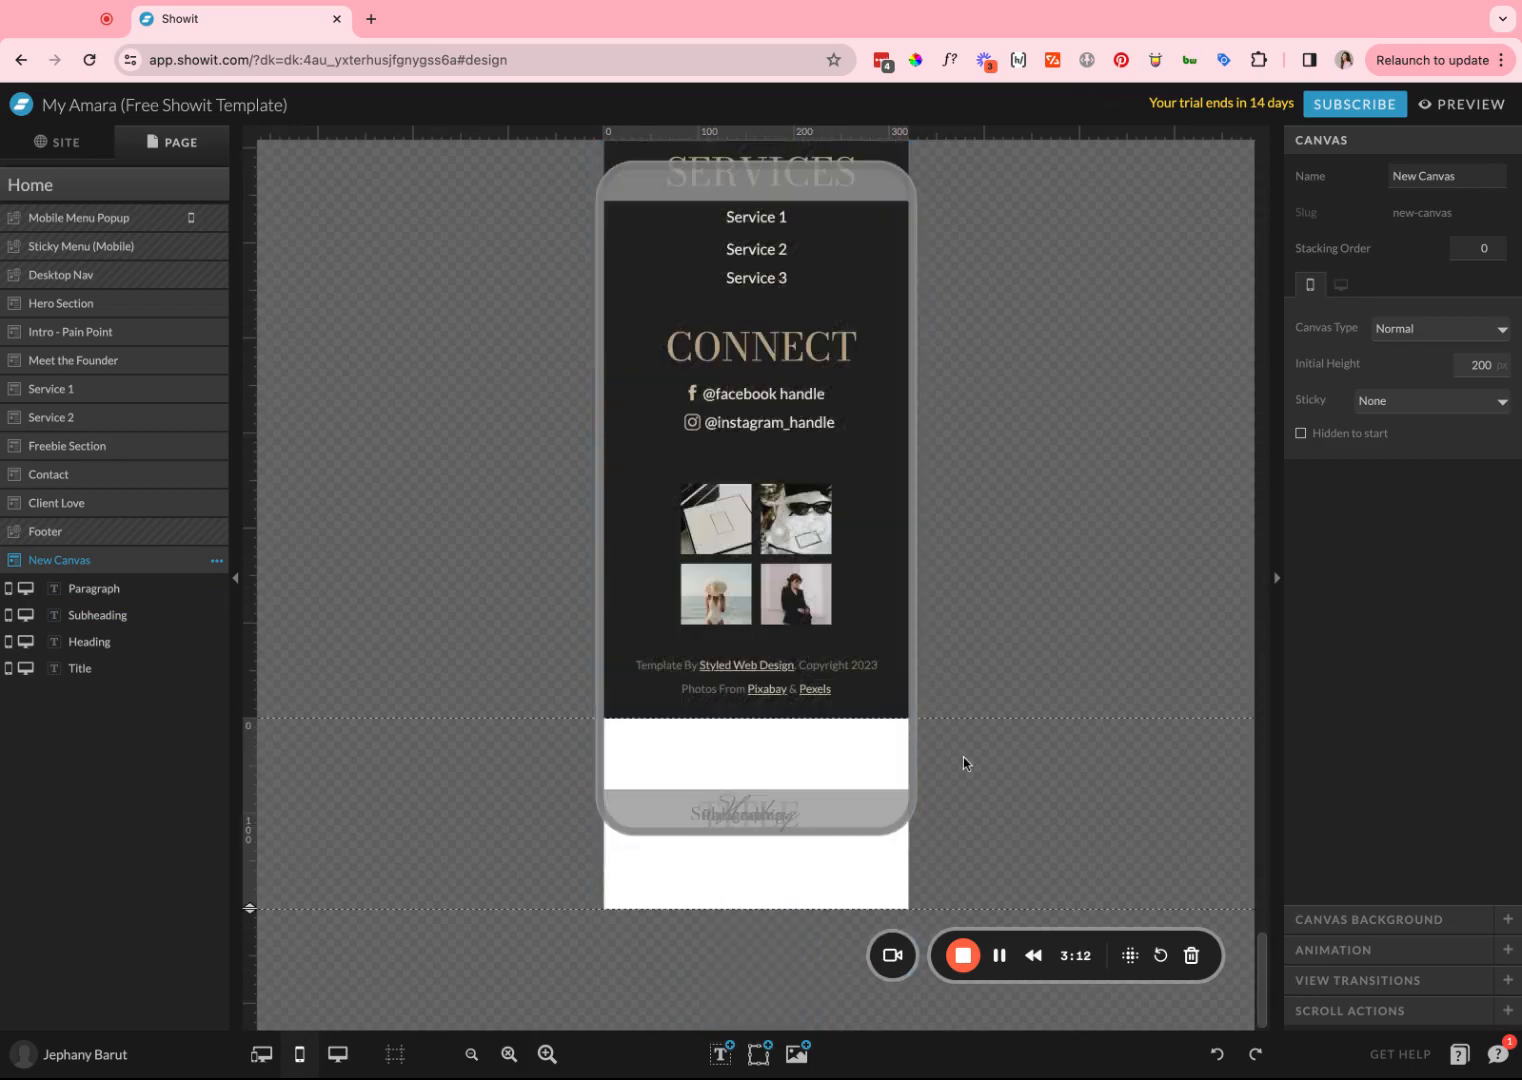
{"action": "left_click_drag", "start_coordinate": [249, 910], "coordinate": [258, 1077]}
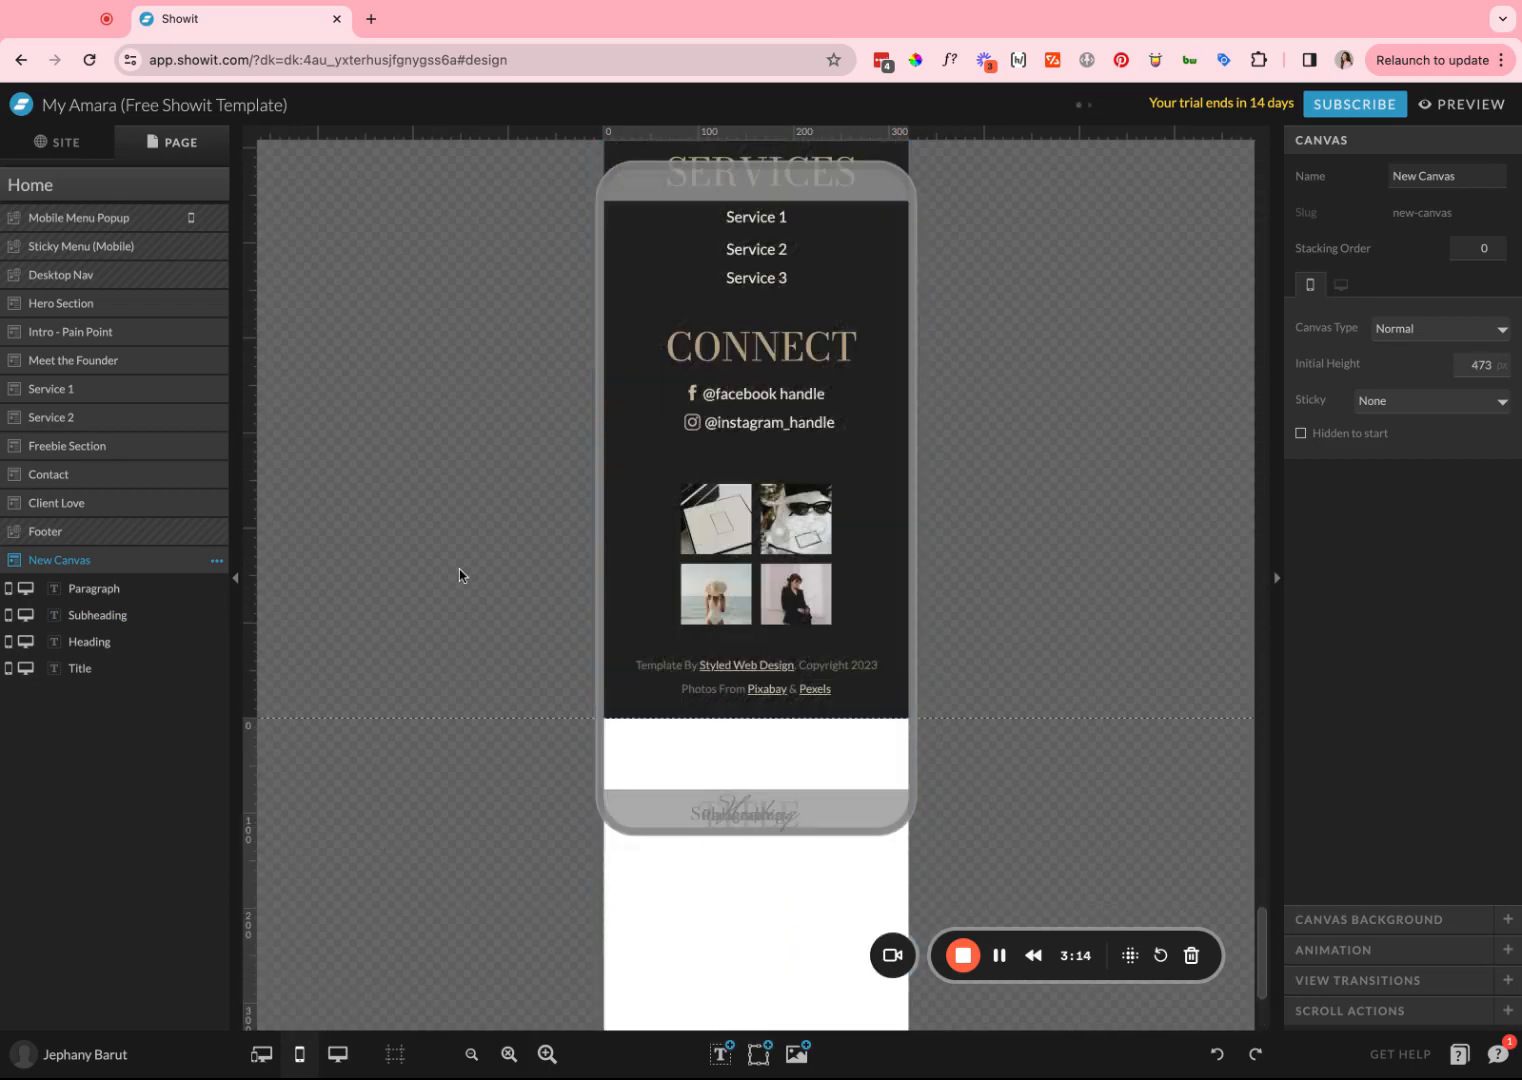
{"action": "scroll", "coordinate": [460, 575], "scroll_direction": "down", "scroll_amount": 3}
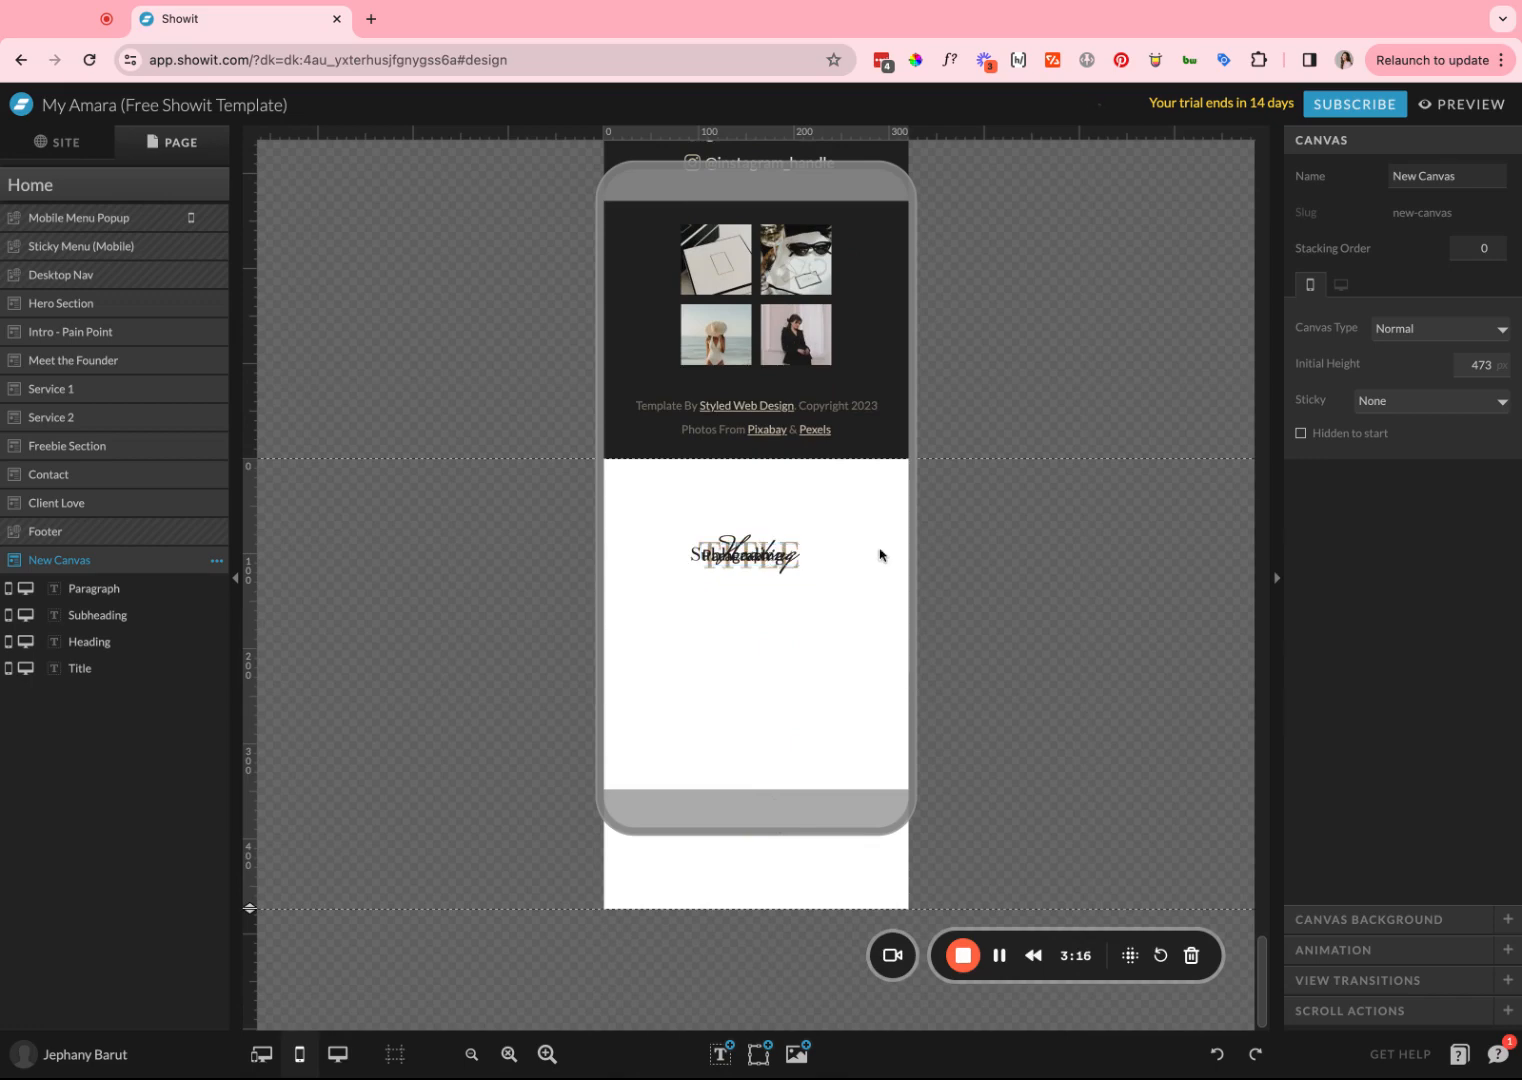
{"action": "left_click_drag", "start_coordinate": [250, 910], "coordinate": [252, 995]}
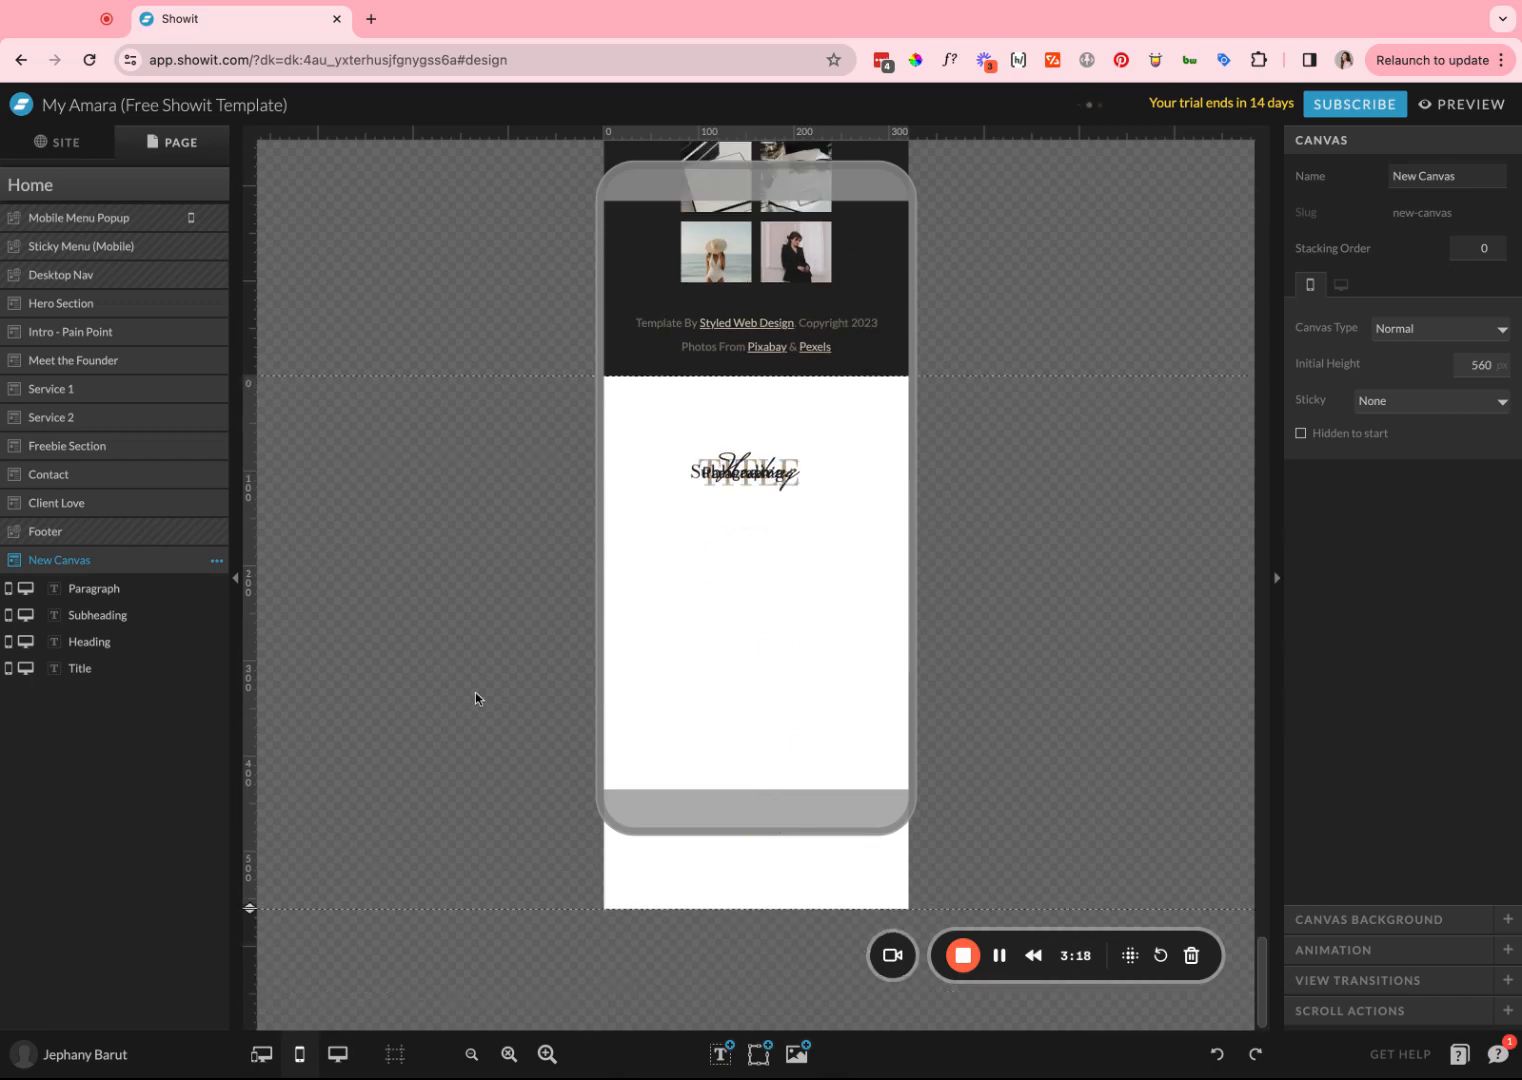
Step: Return to the desktop layout and add a rectangle to the new canvas, with a line placed below it
{"action": "left_click", "coordinate": [337, 1058]}
{"action": "scroll", "coordinate": [881, 698], "scroll_direction": "down", "scroll_amount": 15}
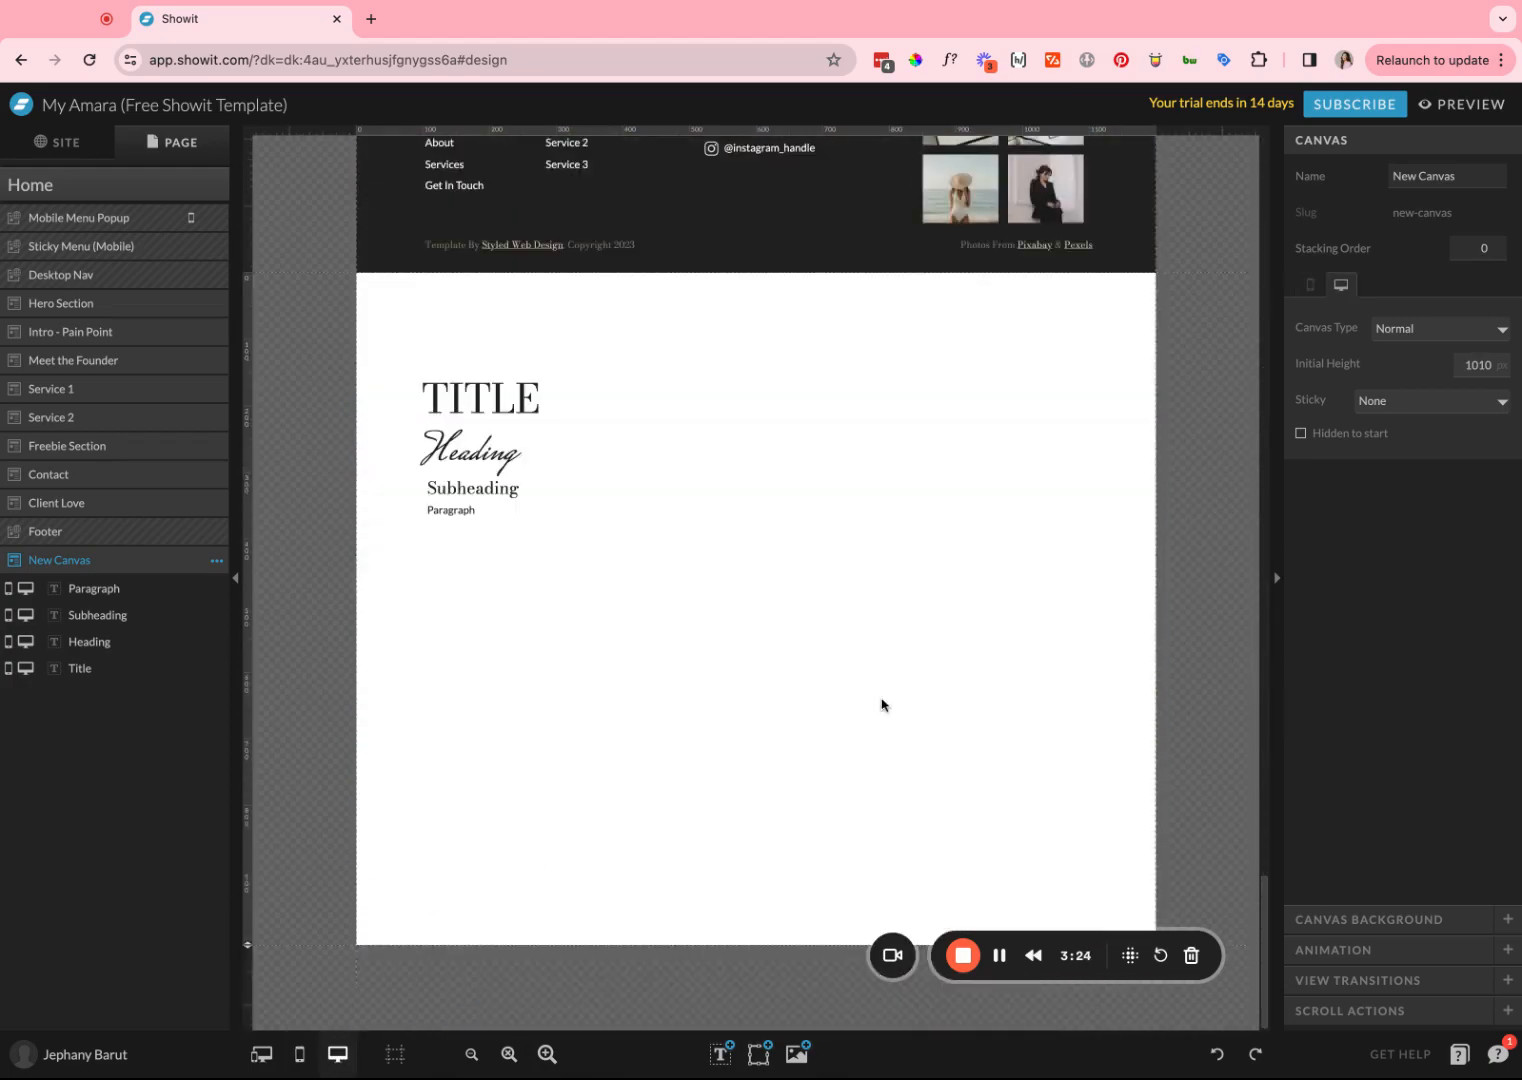
{"action": "mouse_move", "coordinate": [757, 1051]}
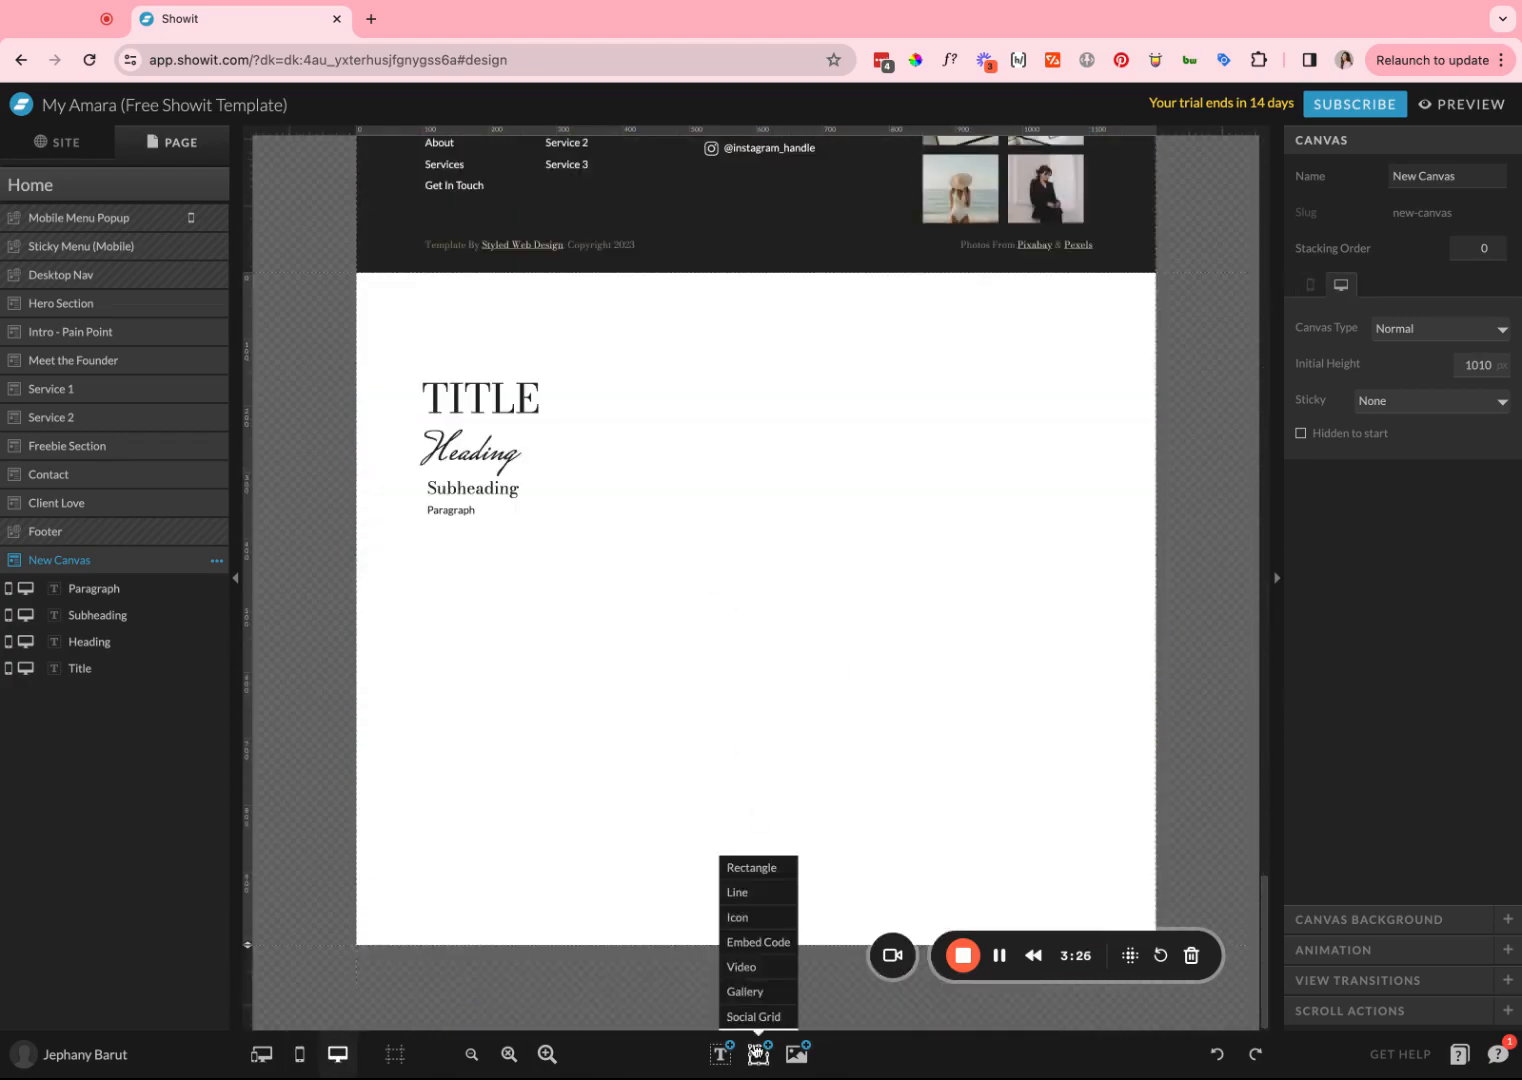
{"action": "left_click", "coordinate": [746, 869]}
{"action": "left_click", "coordinate": [740, 893]}
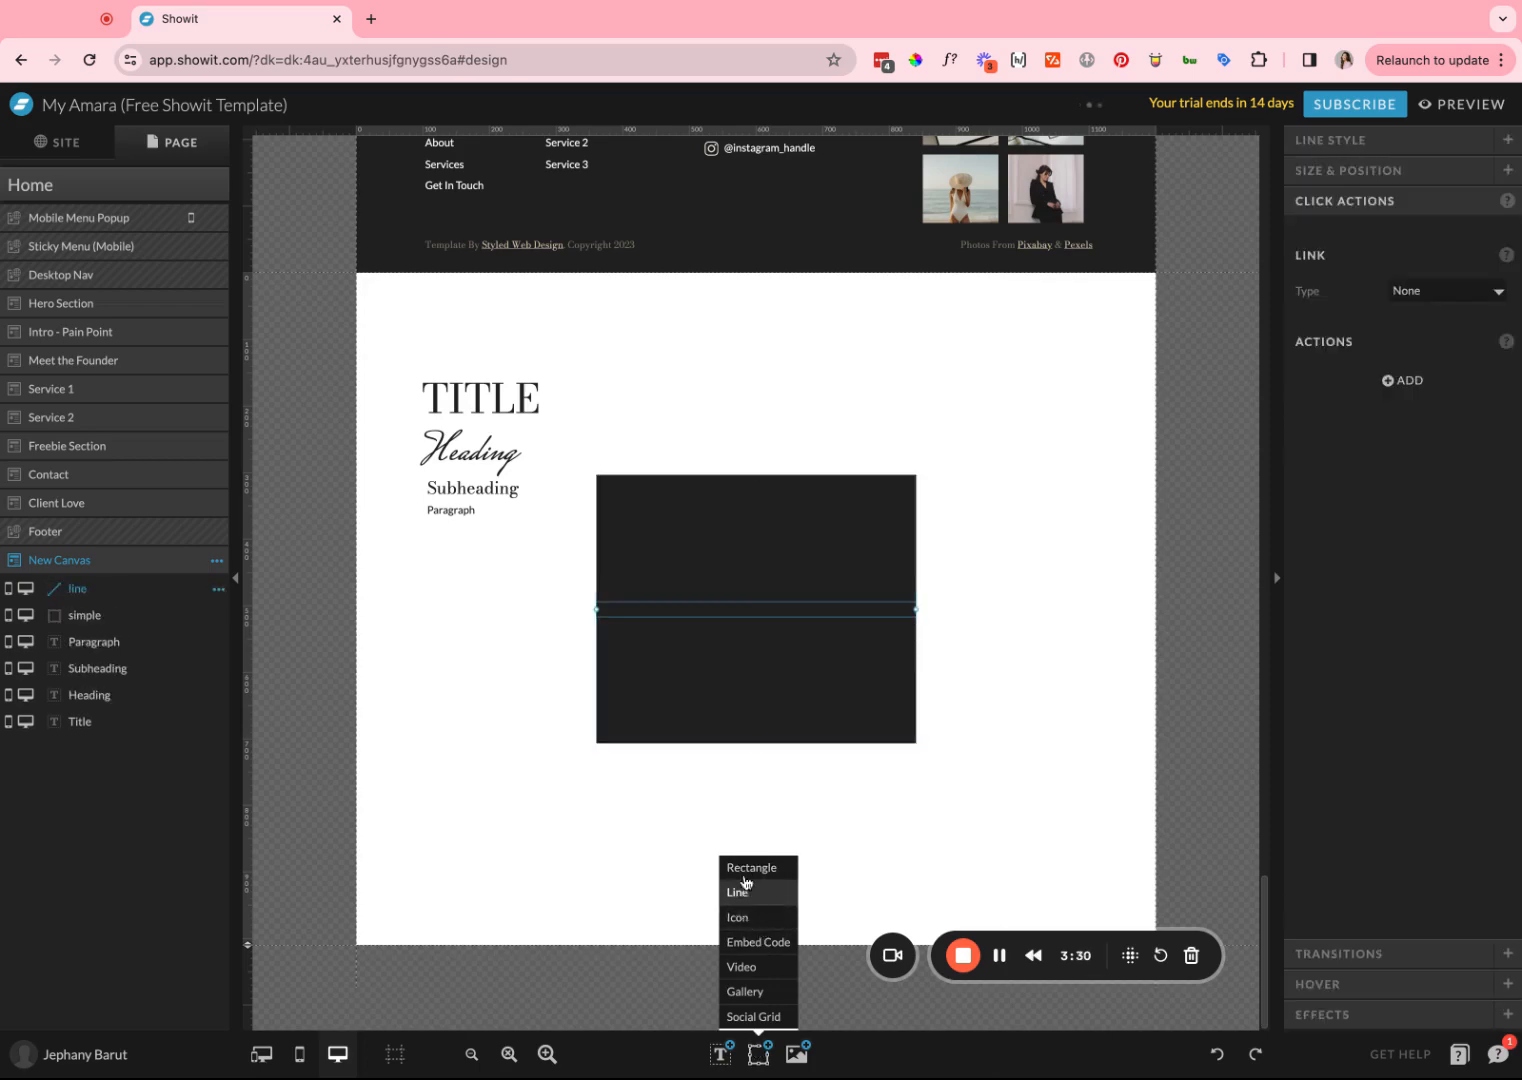
{"action": "left_click_drag", "start_coordinate": [762, 608], "coordinate": [703, 822]}
Step: Add an icon and an embed code element to the new canvas, moving the embed element off the icon to the right
{"action": "mouse_move", "coordinate": [757, 1051]}
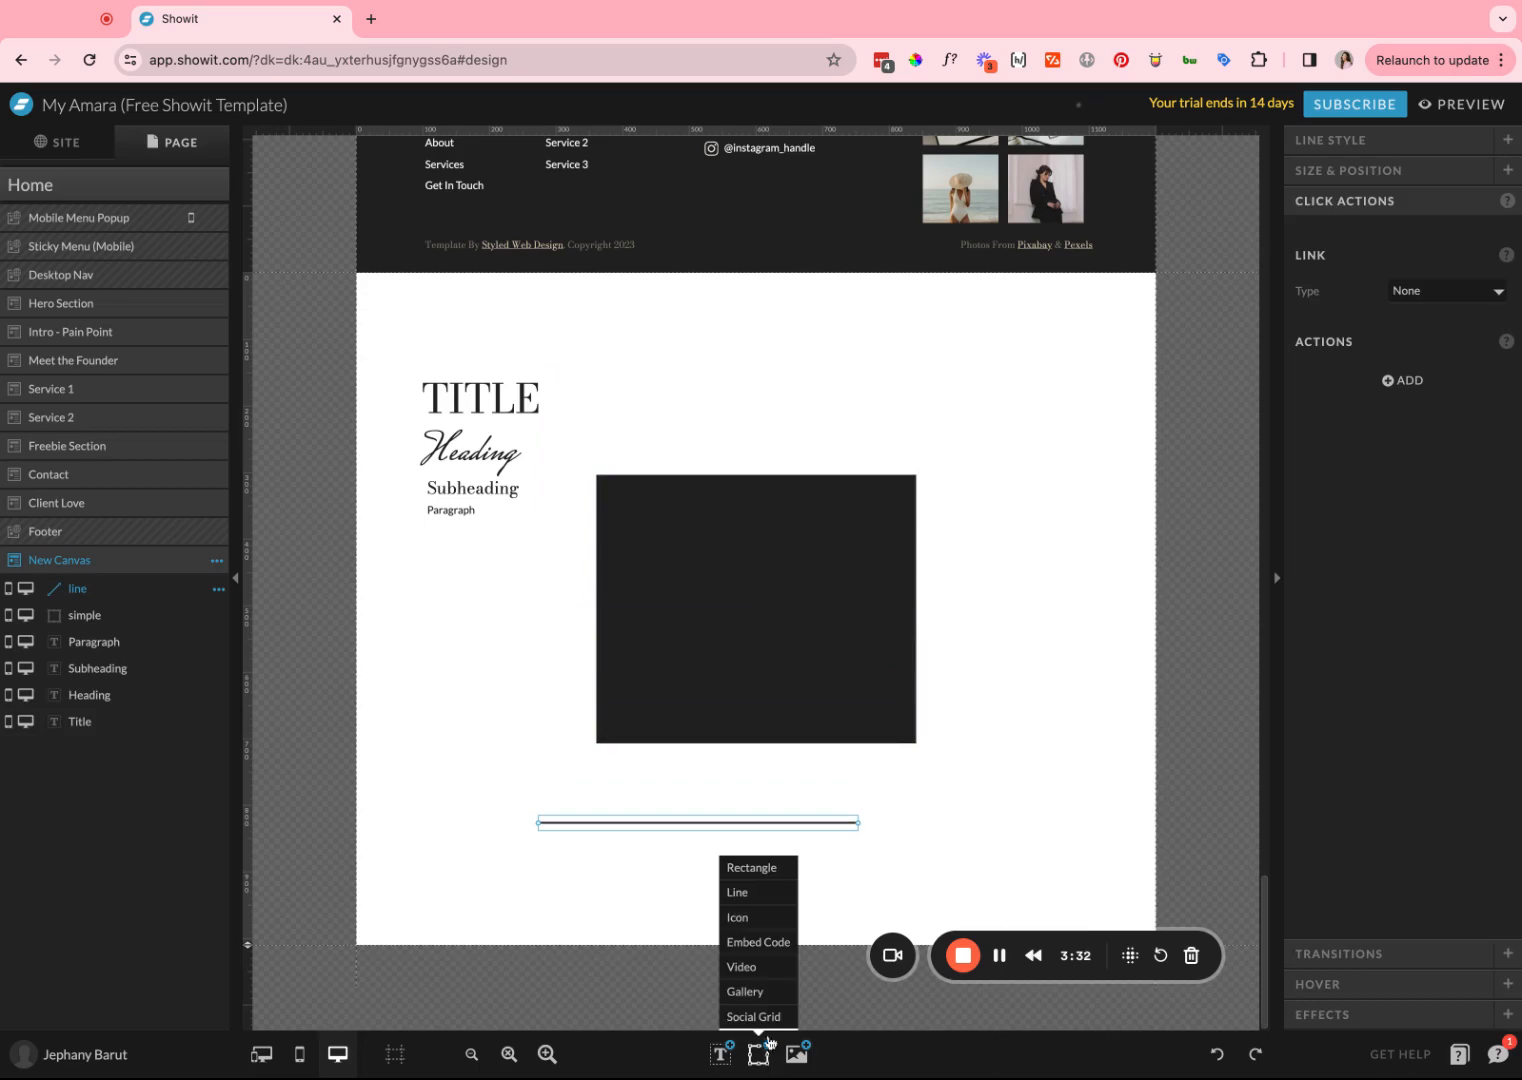
{"action": "left_click", "coordinate": [758, 919]}
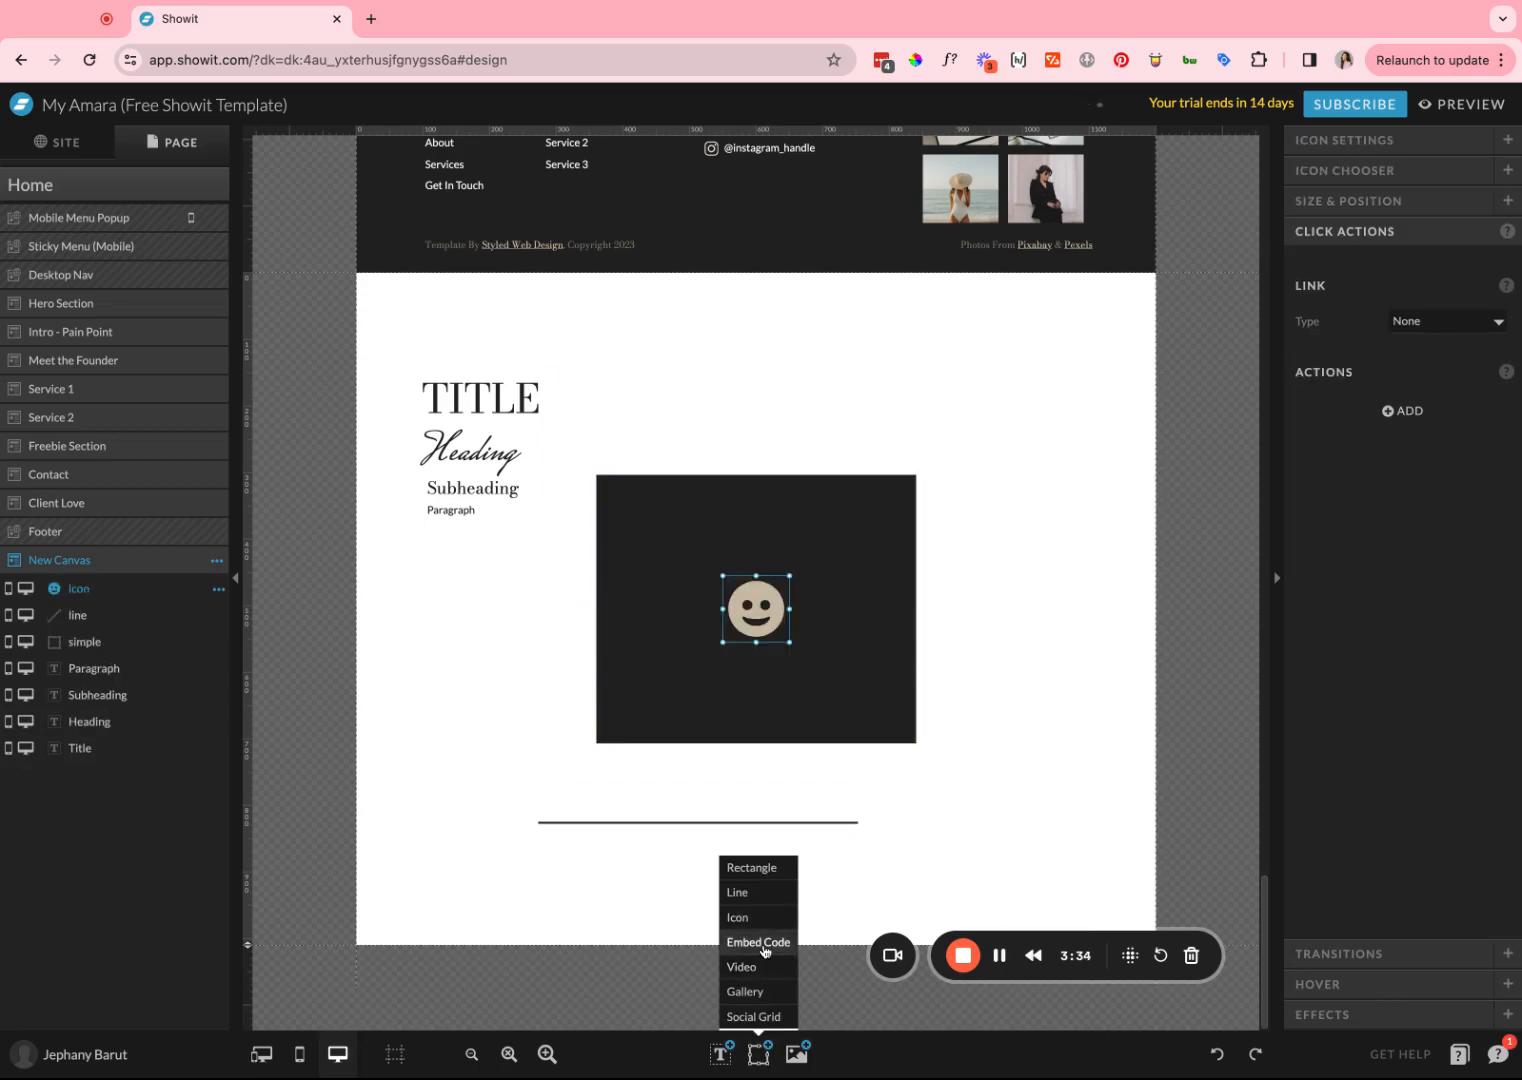
{"action": "left_click", "coordinate": [764, 946]}
{"action": "left_click_drag", "start_coordinate": [778, 576], "coordinate": [960, 553]}
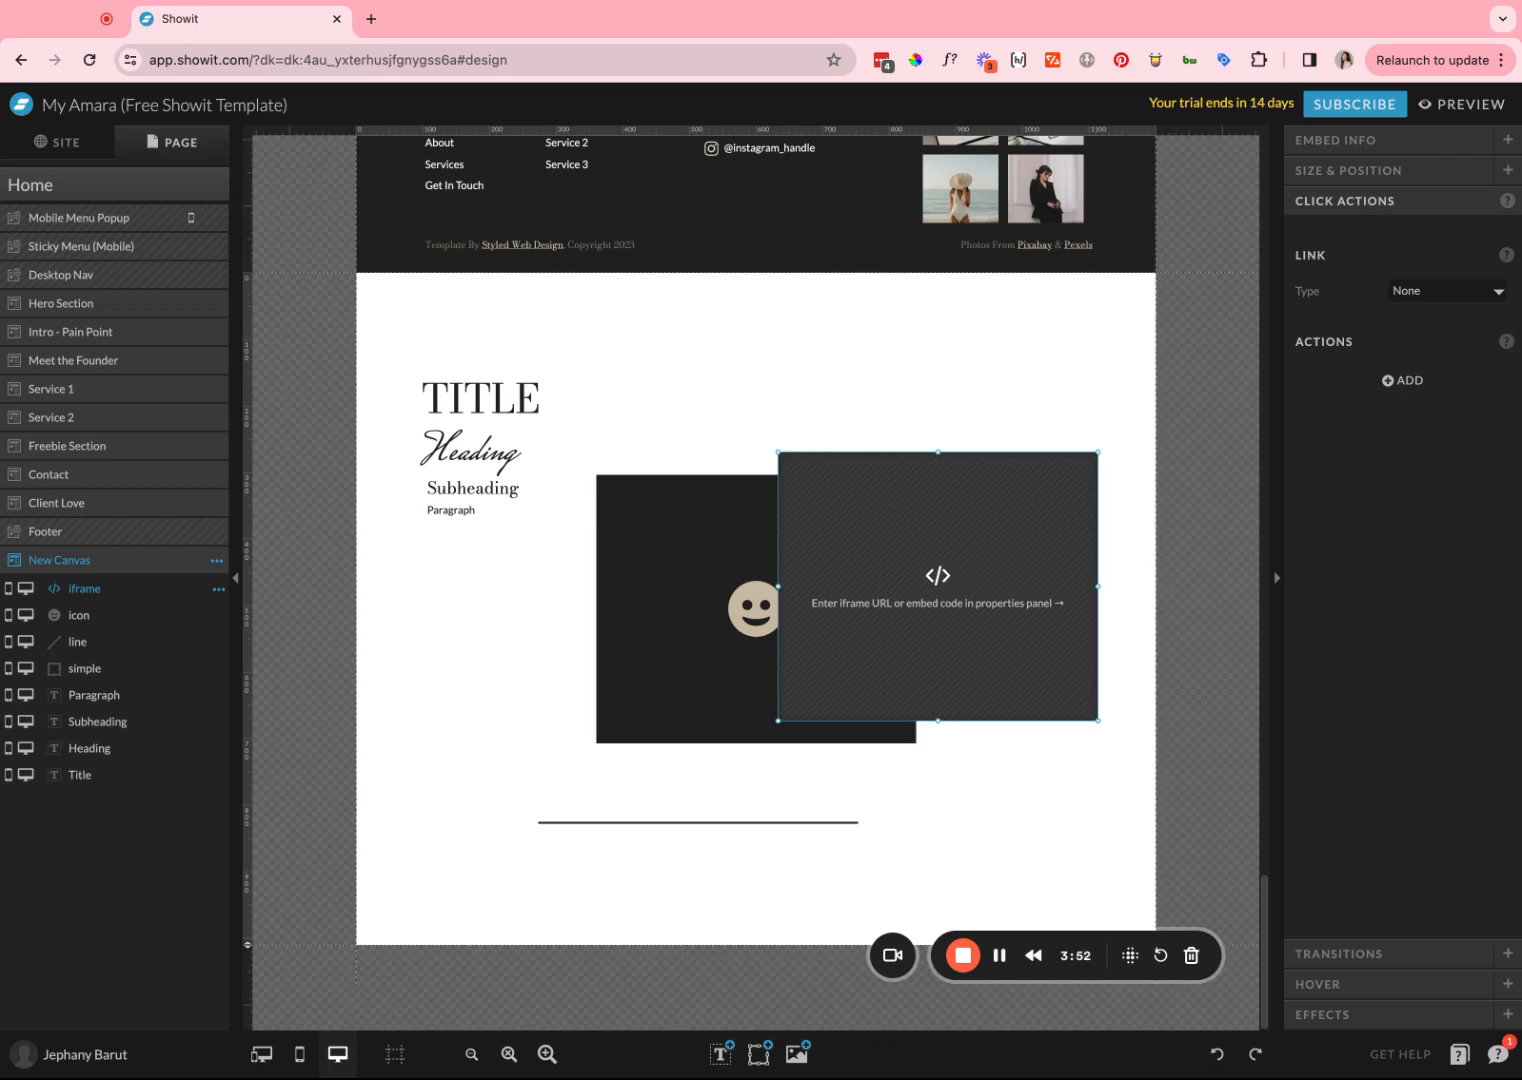
Step: Add a video element to the new canvas and move it below the Paragraph text
{"action": "mouse_move", "coordinate": [759, 1052]}
{"action": "left_click", "coordinate": [742, 966]}
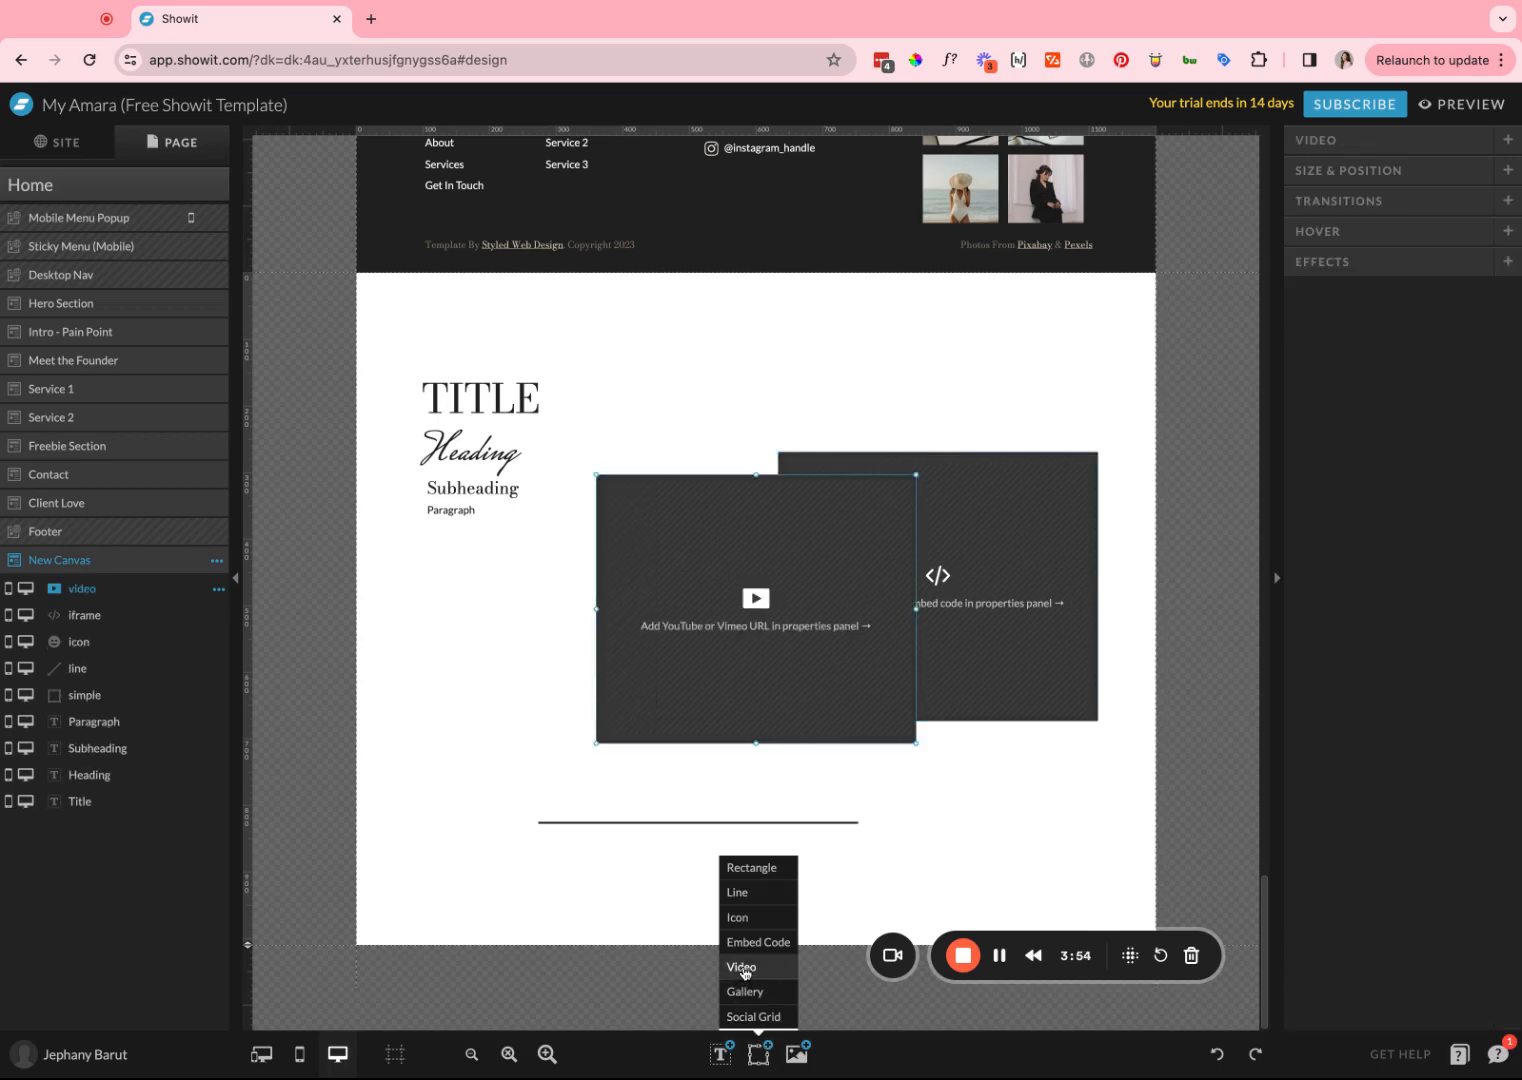
{"action": "left_click", "coordinate": [777, 912]}
{"action": "left_click_drag", "start_coordinate": [782, 723], "coordinate": [602, 775]}
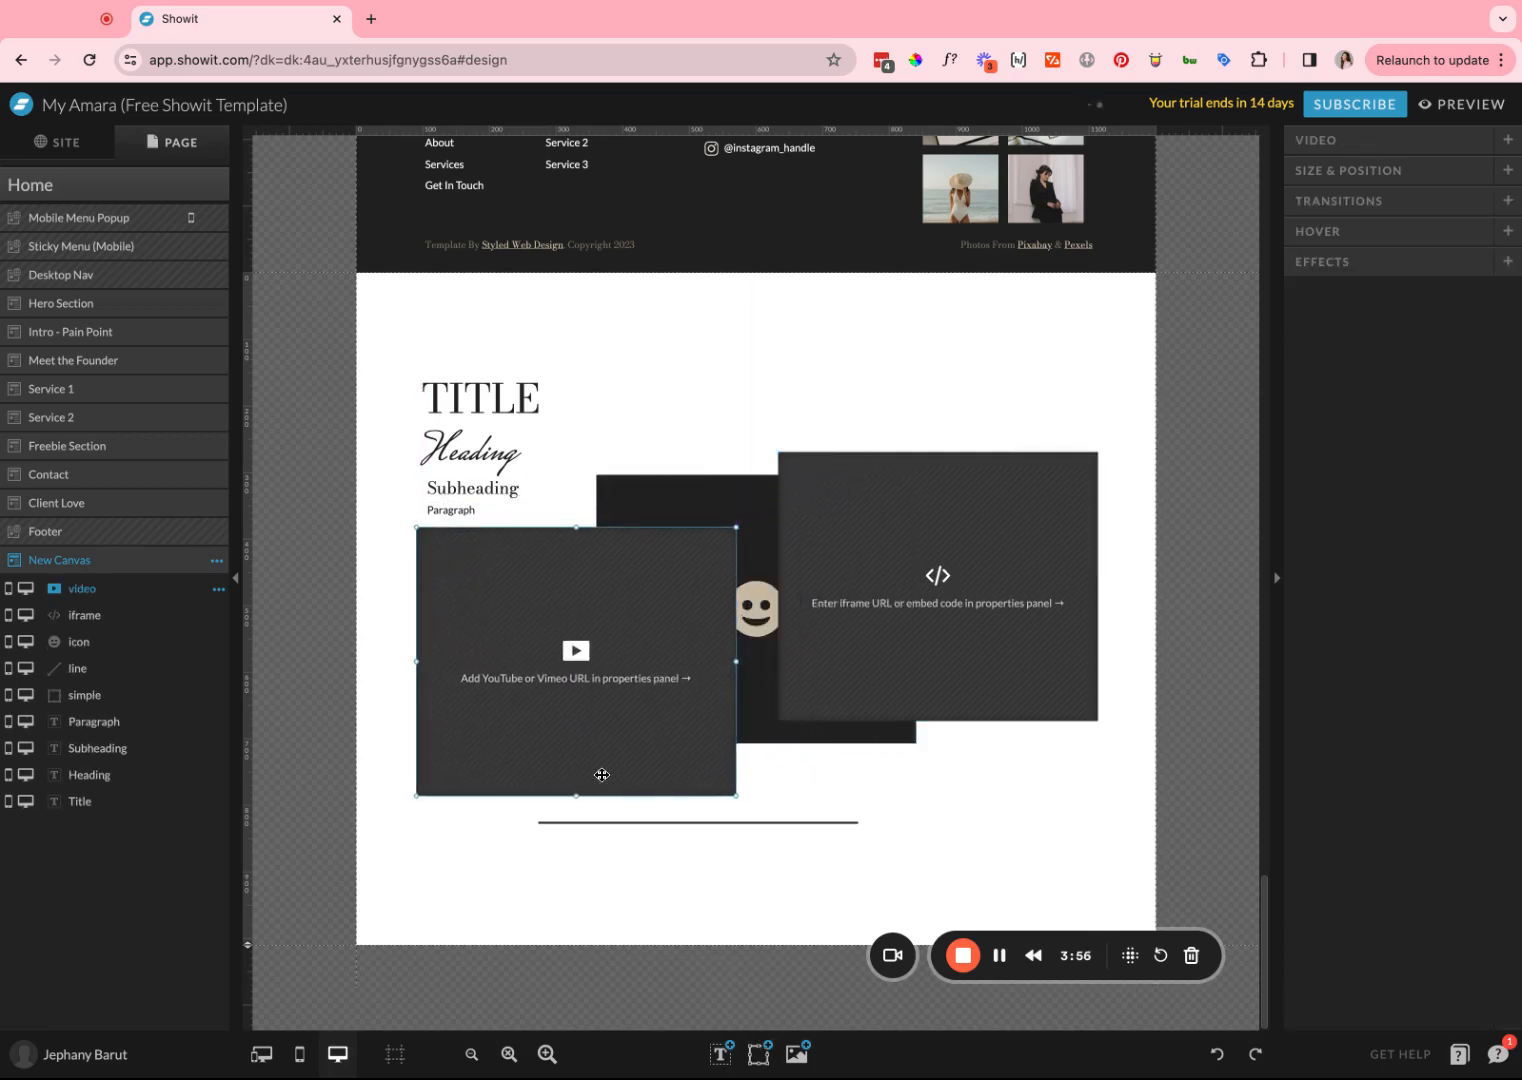
Step: Add a gallery element to the new canvas, then open its image manager and close it without adding images
{"action": "mouse_move", "coordinate": [757, 1052]}
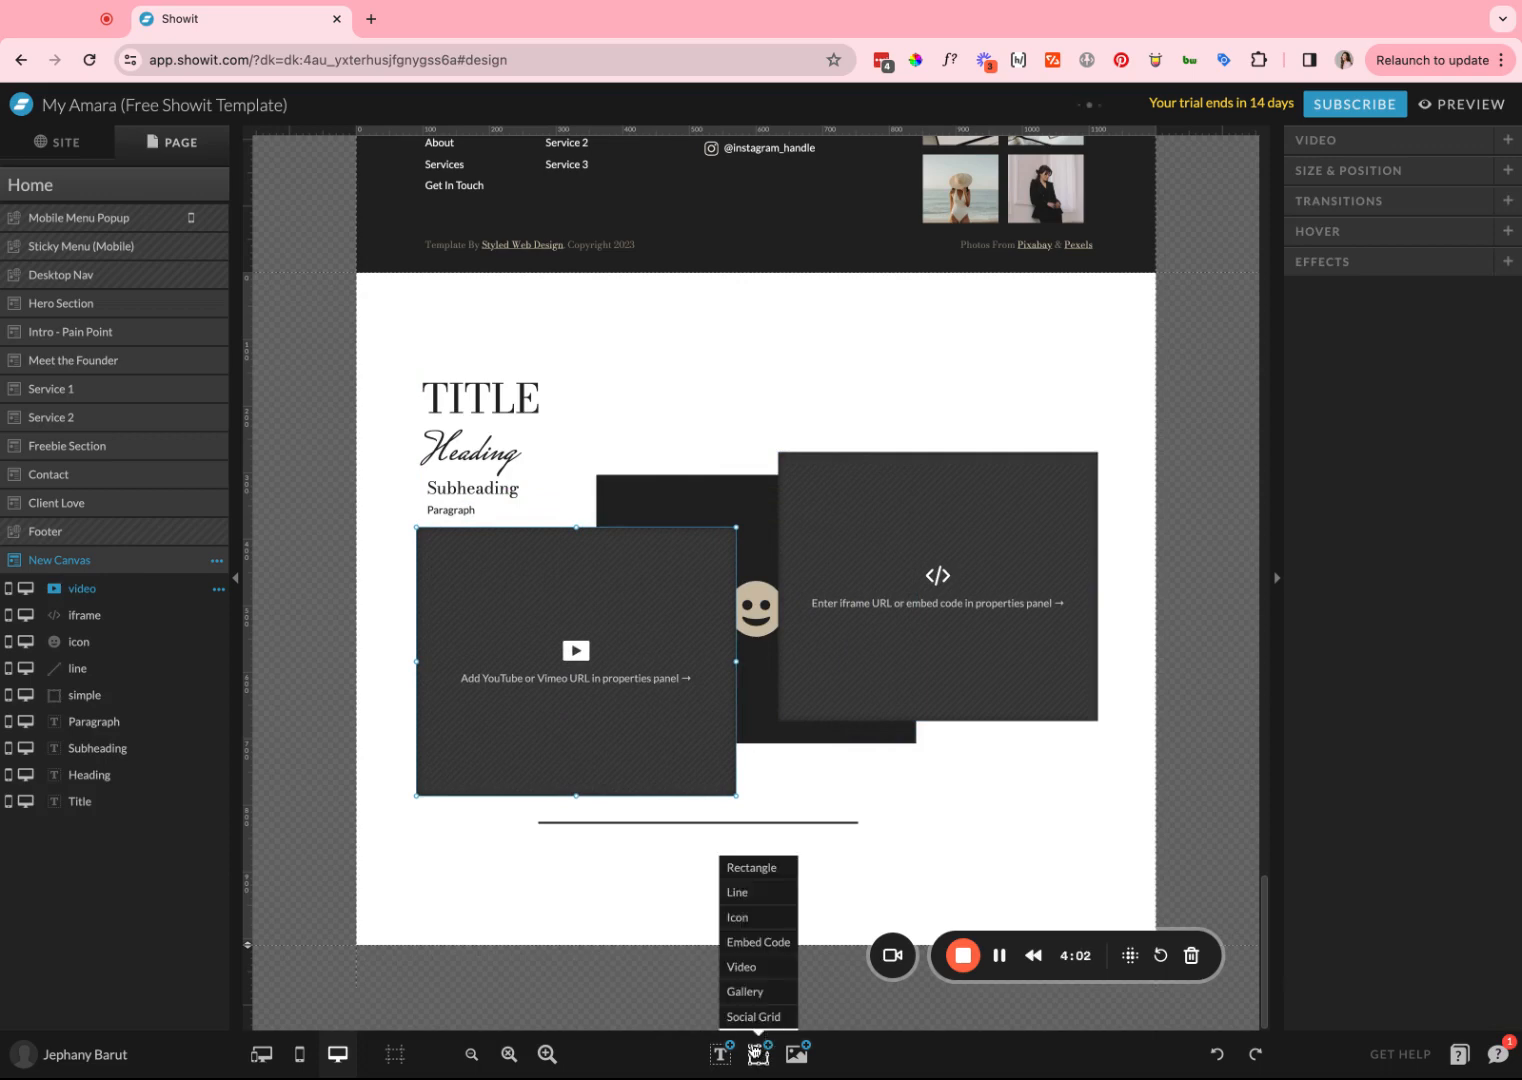
{"action": "left_click", "coordinate": [763, 992]}
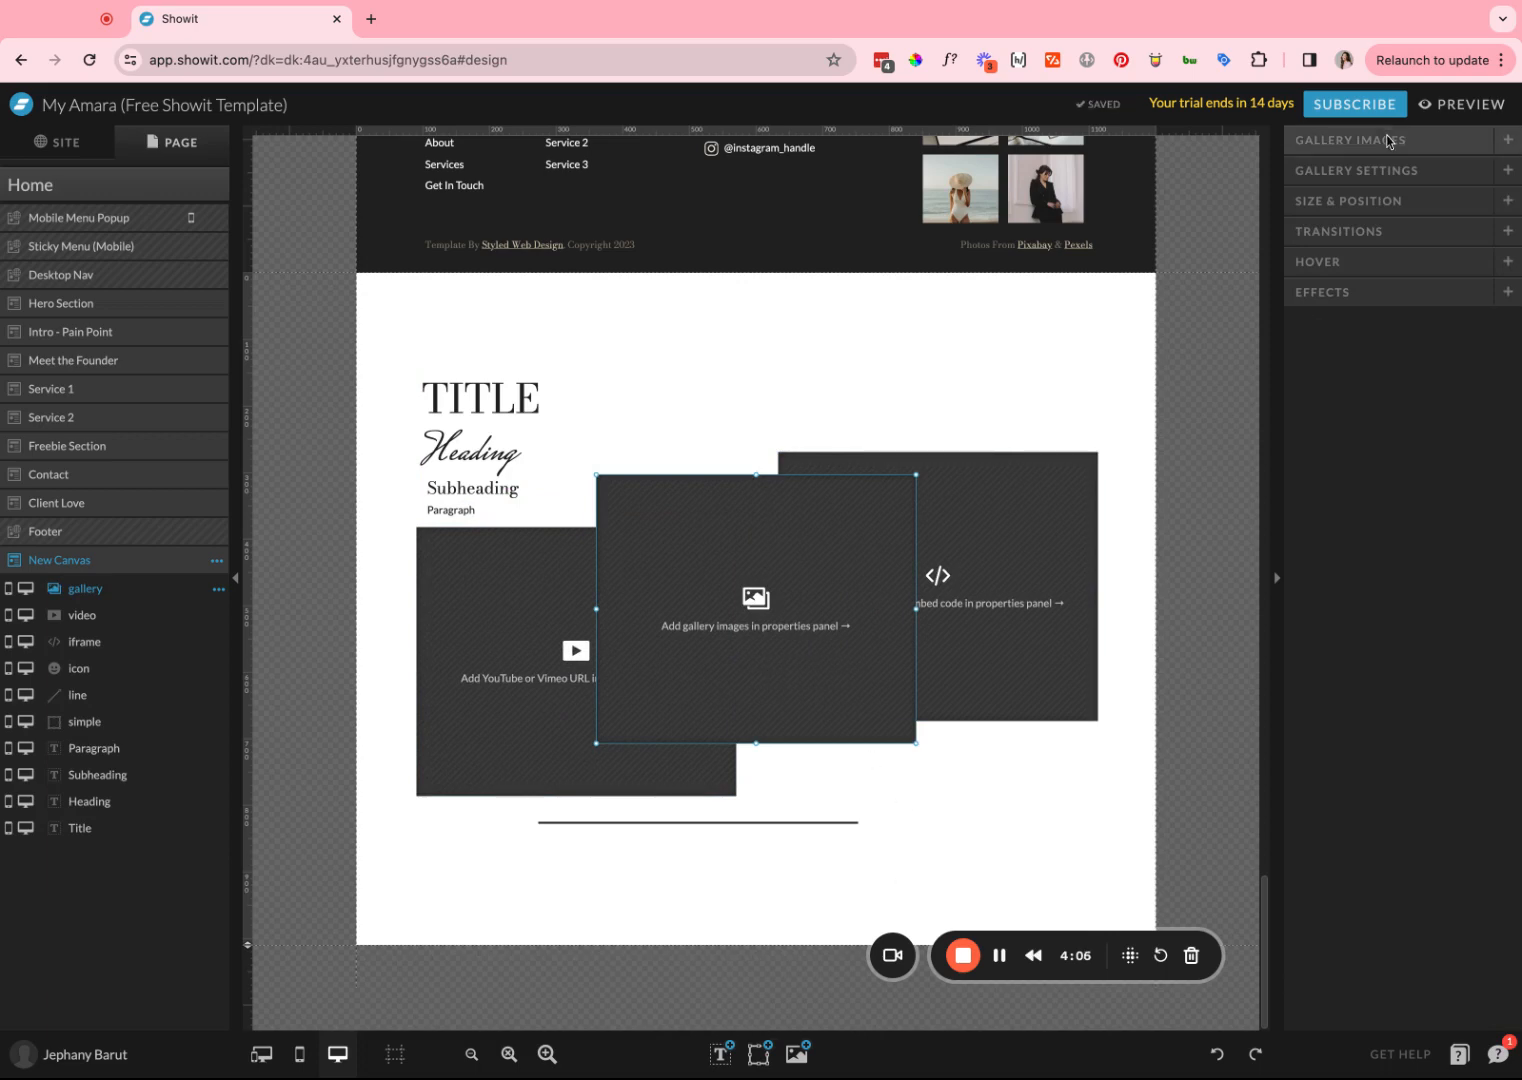
{"action": "left_click", "coordinate": [1439, 151]}
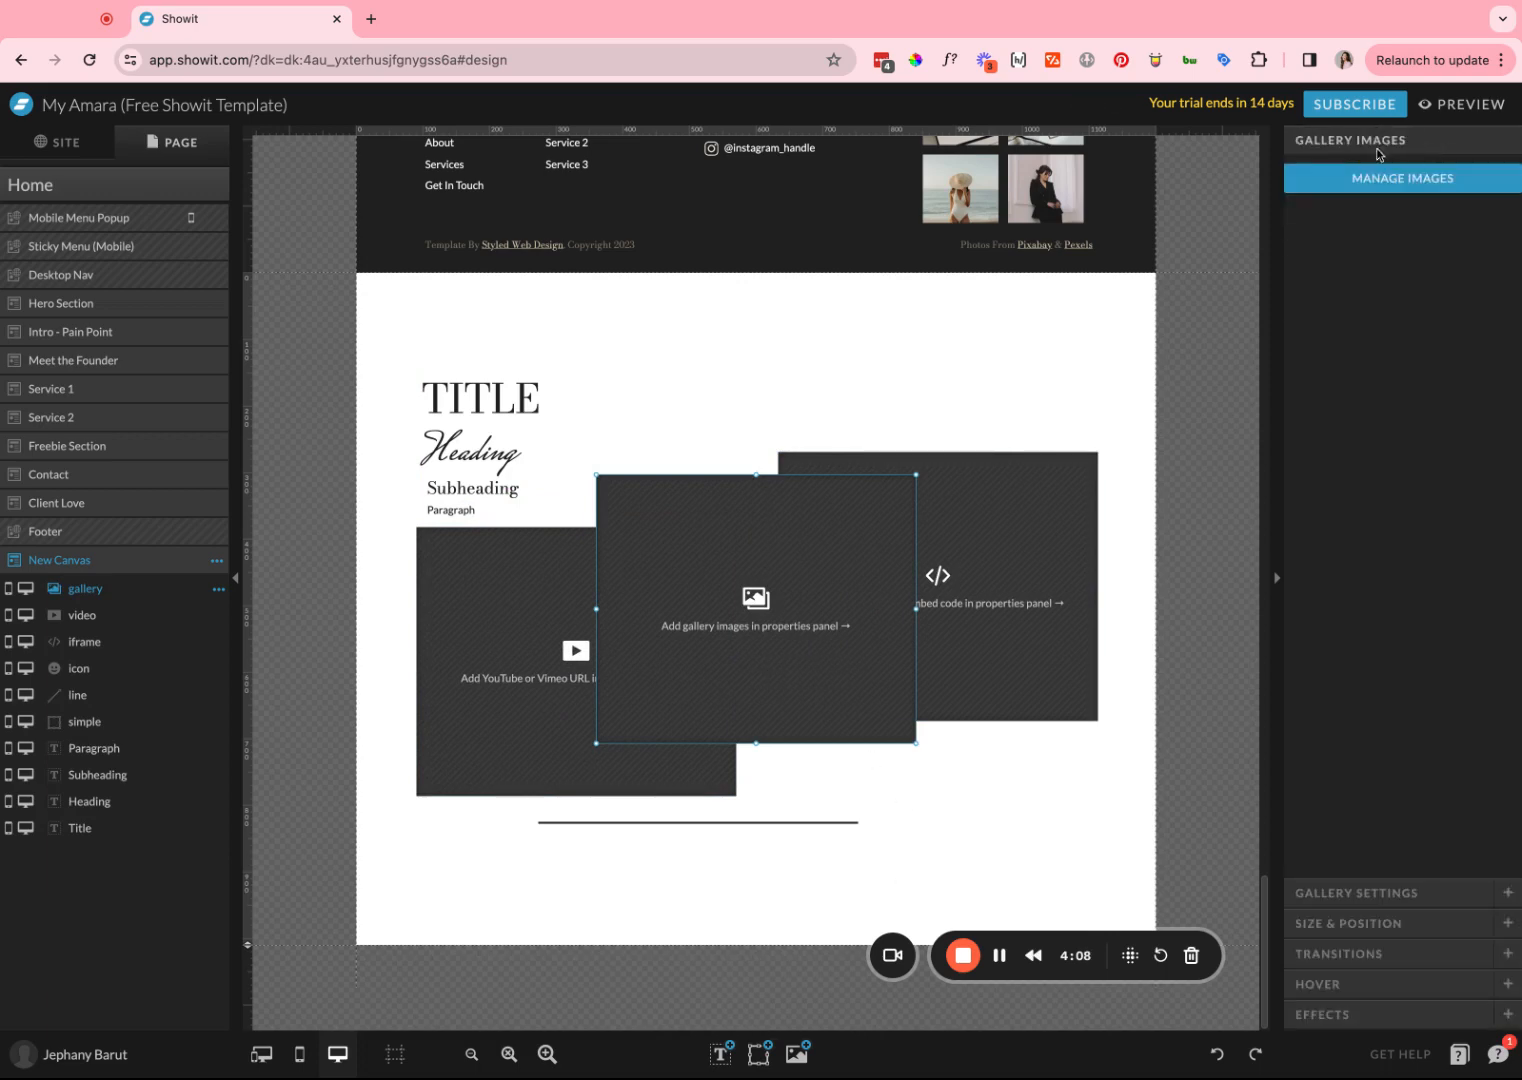
{"action": "left_click", "coordinate": [1427, 184]}
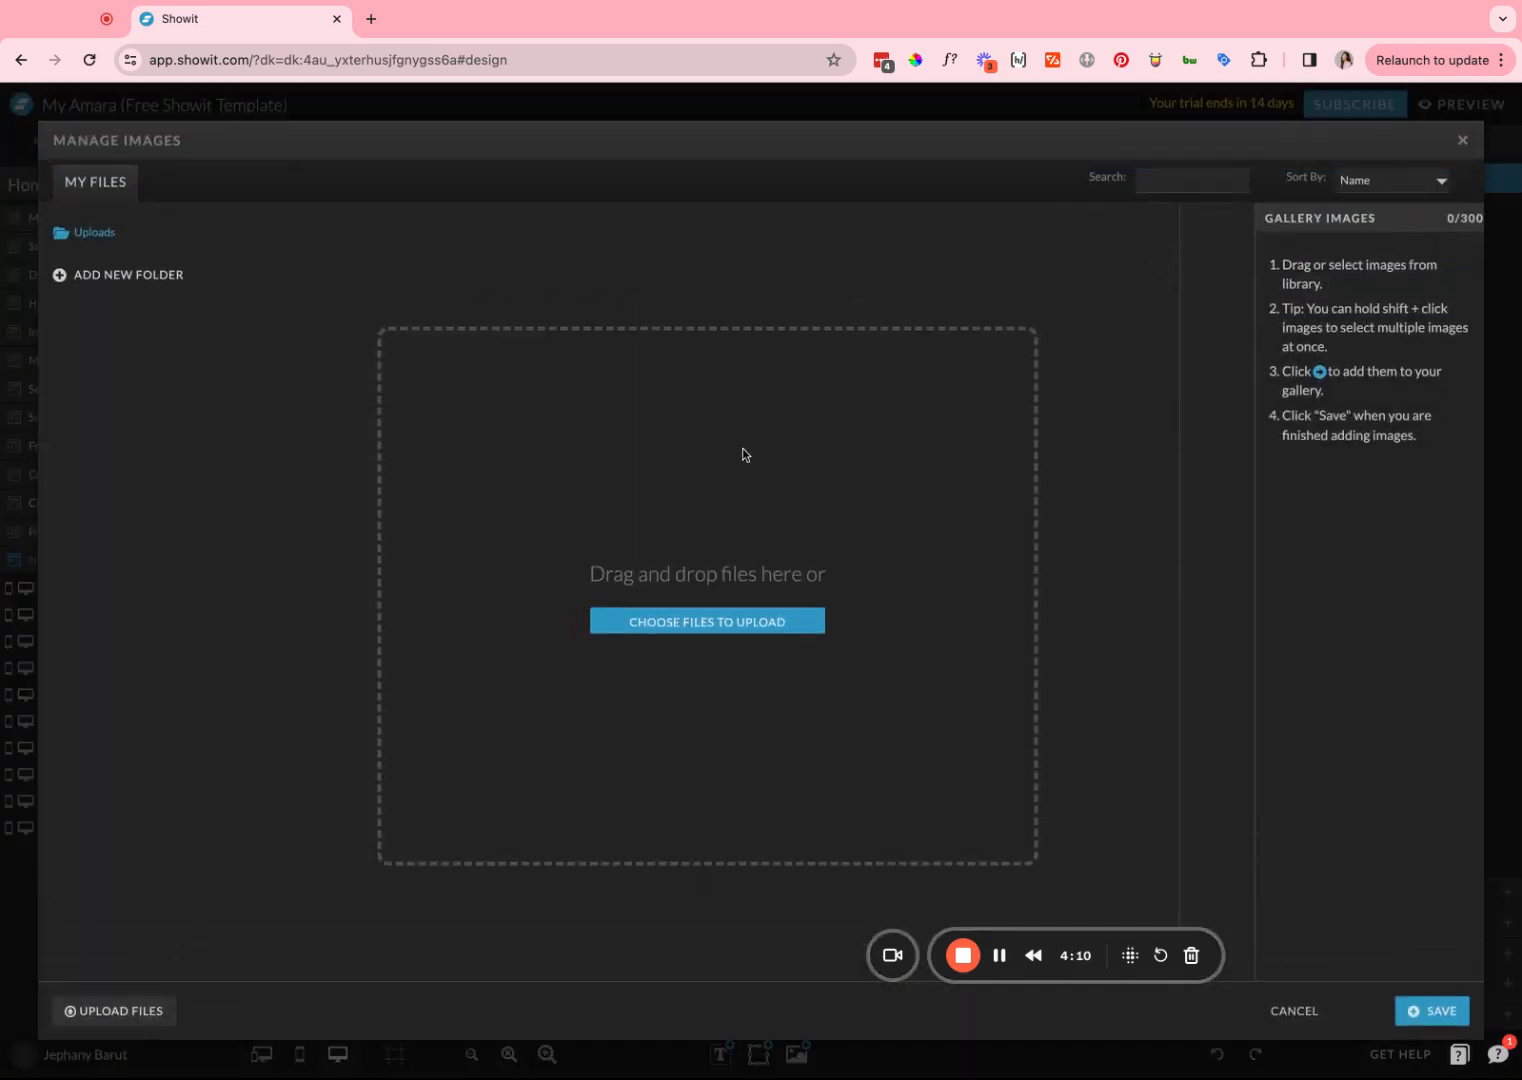
{"action": "left_click", "coordinate": [1462, 140]}
Step: Add a social grid near the upper edge of the new canvas and narrow it to roughly half the canvas width
{"action": "mouse_move", "coordinate": [759, 1050]}
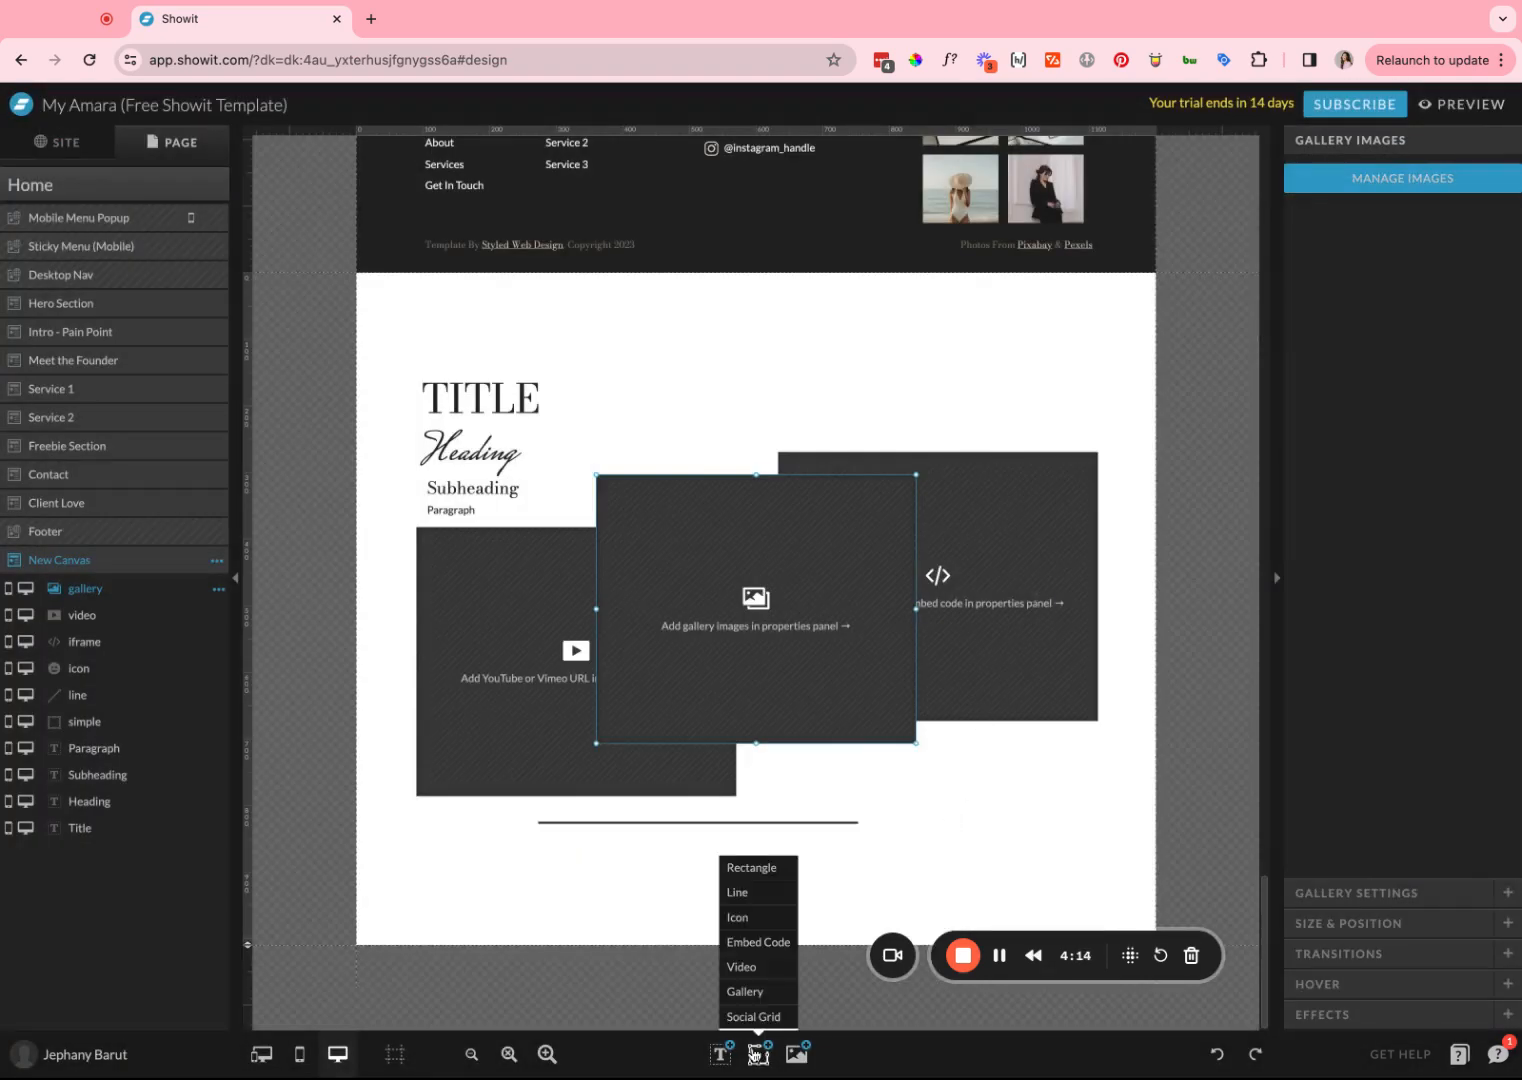
{"action": "left_click", "coordinate": [752, 1012]}
{"action": "left_click_drag", "start_coordinate": [820, 624], "coordinate": [827, 380]}
{"action": "left_click_drag", "start_coordinate": [1130, 408], "coordinate": [829, 451]}
Step: Open the Footer site canvas to view the settings of its tiled image gallery, and return to the Home page
{"action": "scroll", "coordinate": [1040, 396], "scroll_direction": "up", "scroll_amount": 4}
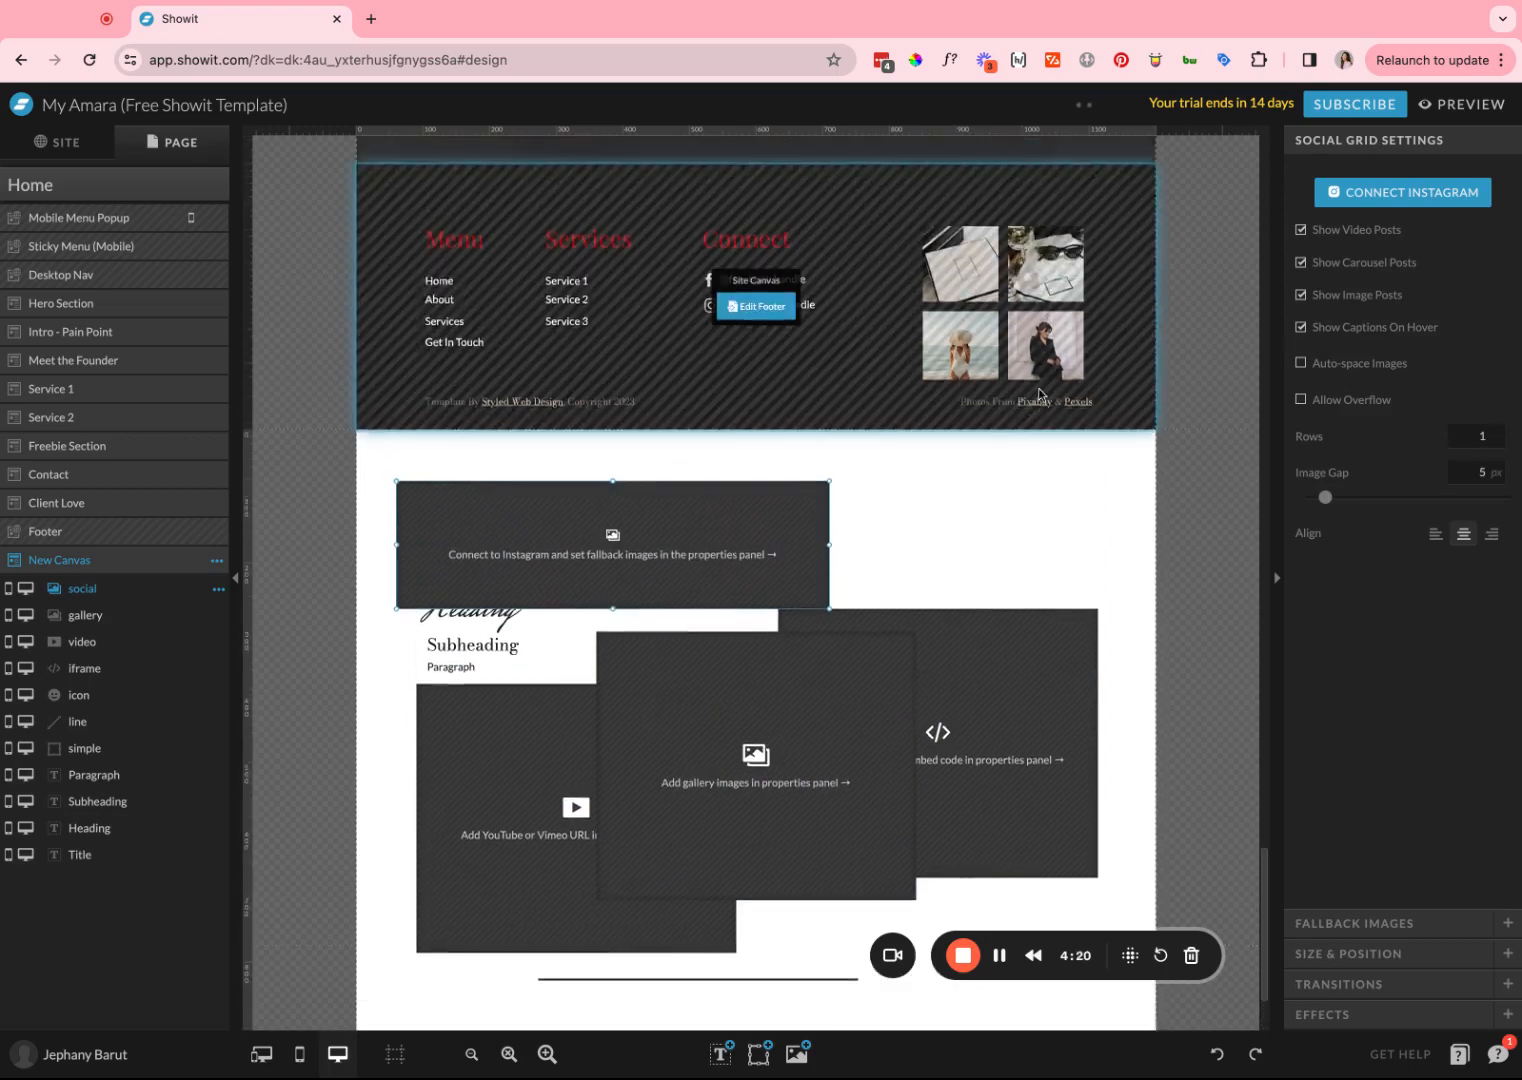
{"action": "left_click", "coordinate": [1036, 325]}
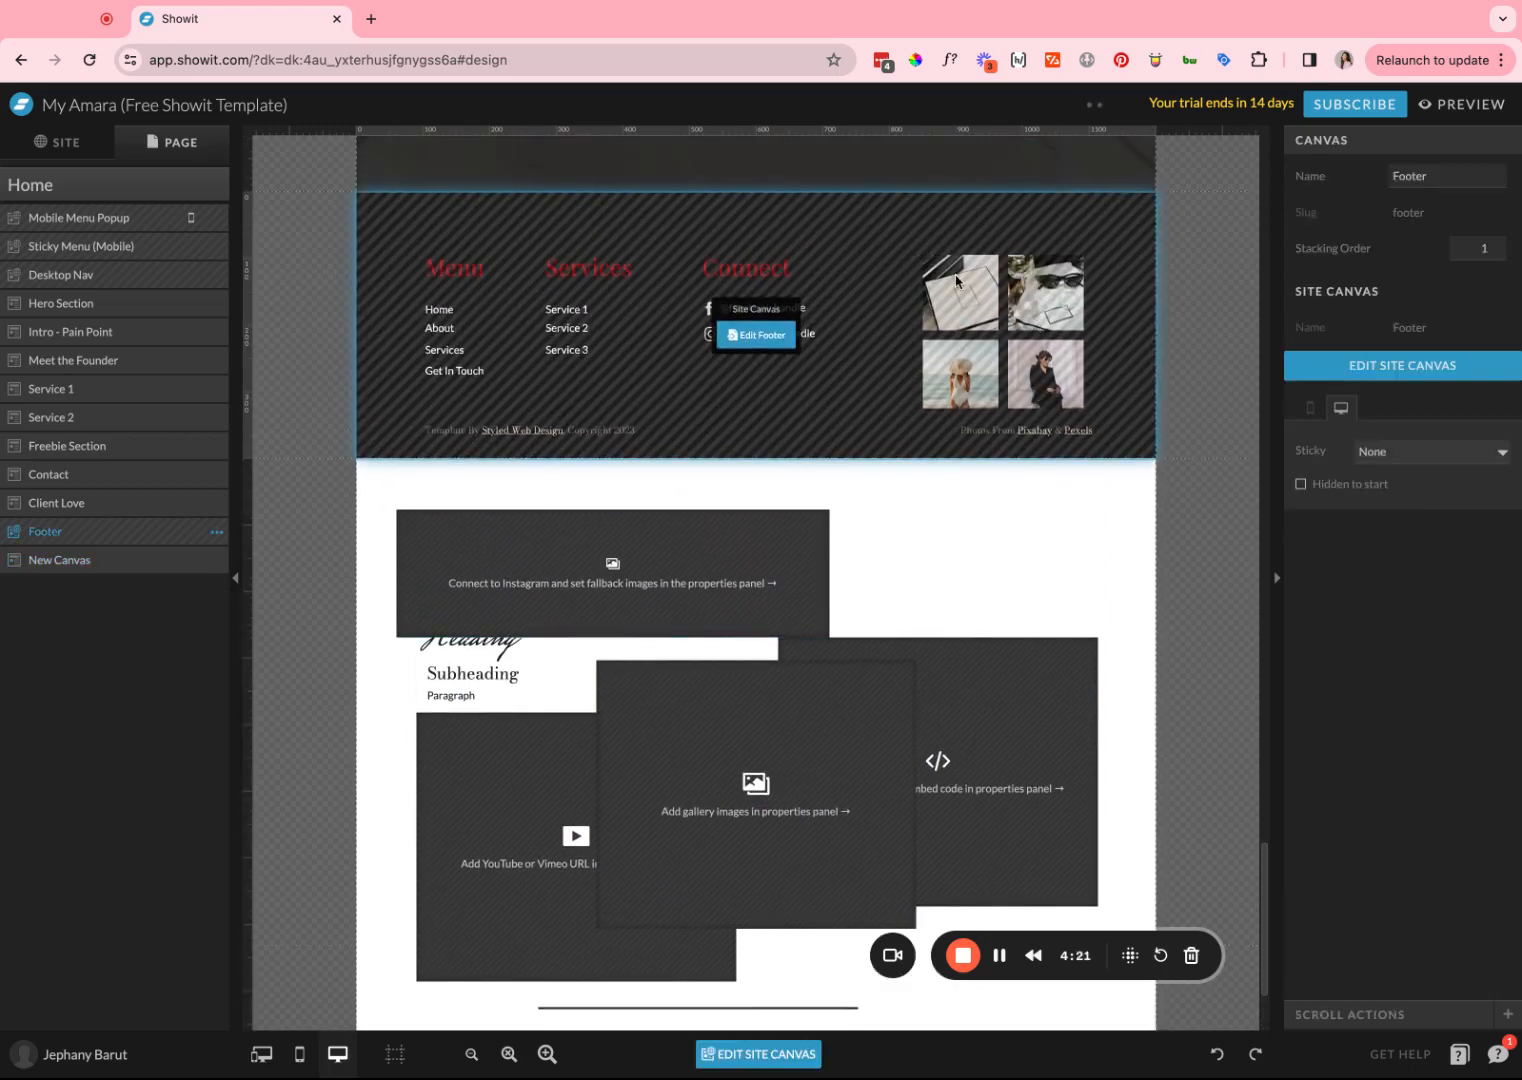
{"action": "left_click", "coordinate": [745, 335]}
{"action": "left_click", "coordinate": [1005, 323]}
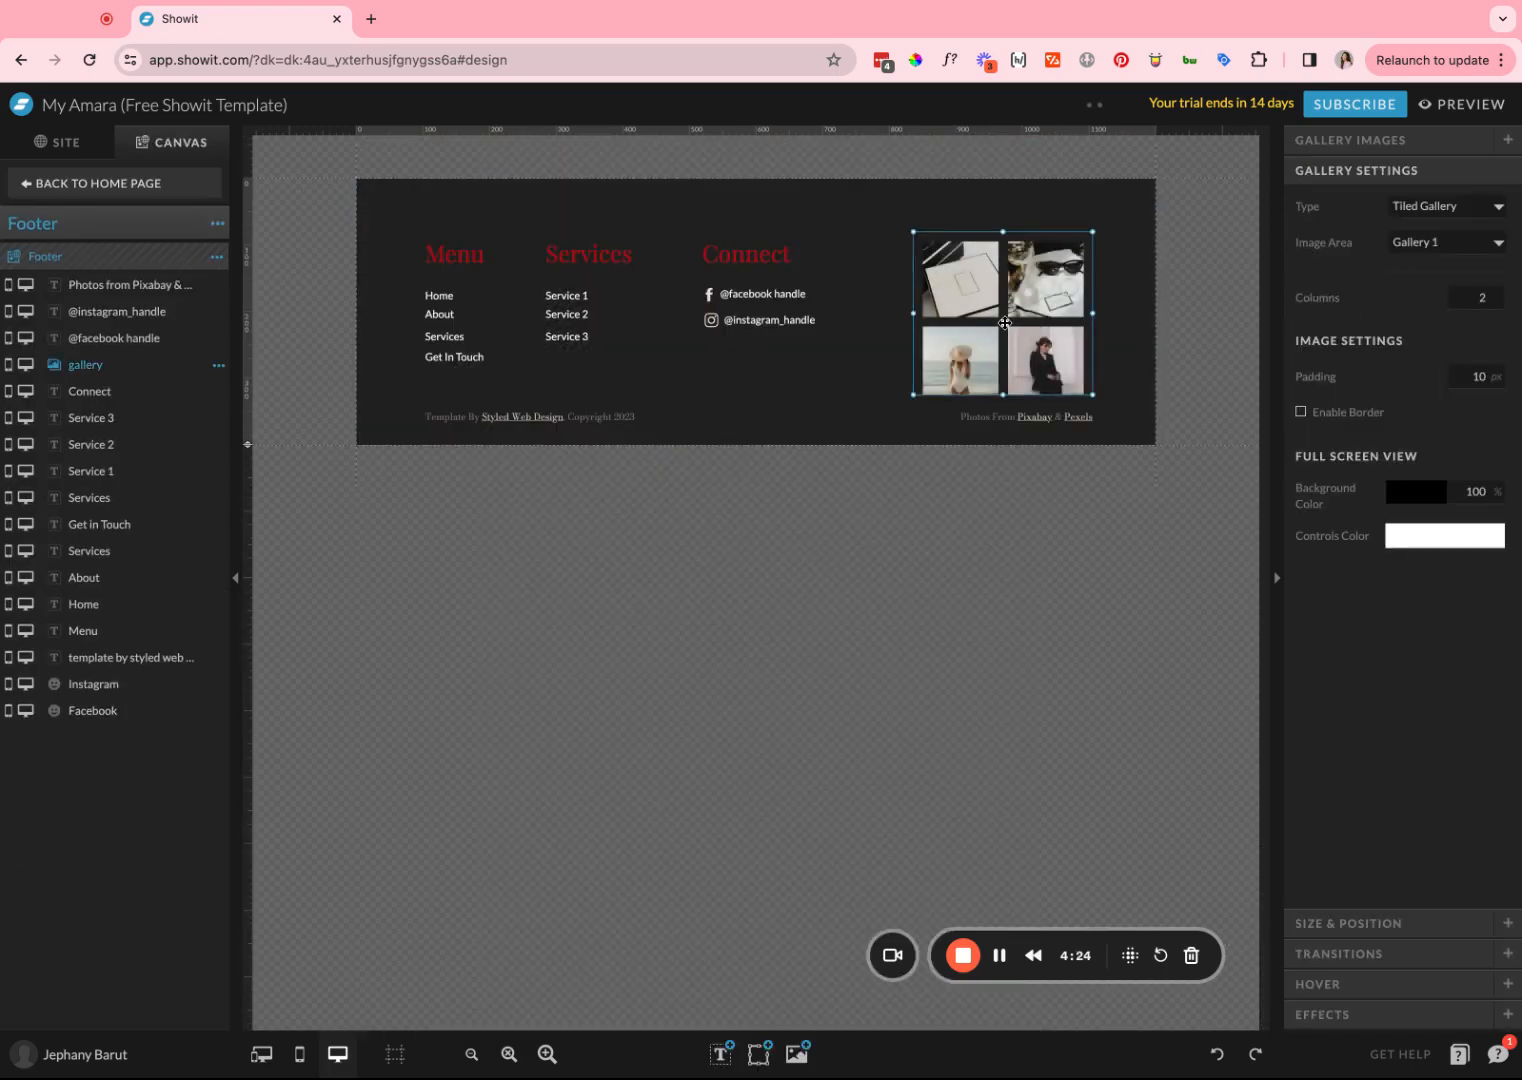
{"action": "left_click", "coordinate": [1105, 312]}
{"action": "left_click", "coordinate": [1050, 311]}
{"action": "left_click", "coordinate": [72, 184]}
Step: Select the social grid on the new canvas, open its Instagram connection page and close that page again
{"action": "scroll", "coordinate": [1023, 496], "scroll_direction": "down", "scroll_amount": 10}
{"action": "scroll", "coordinate": [1023, 496], "scroll_direction": "down", "scroll_amount": 20}
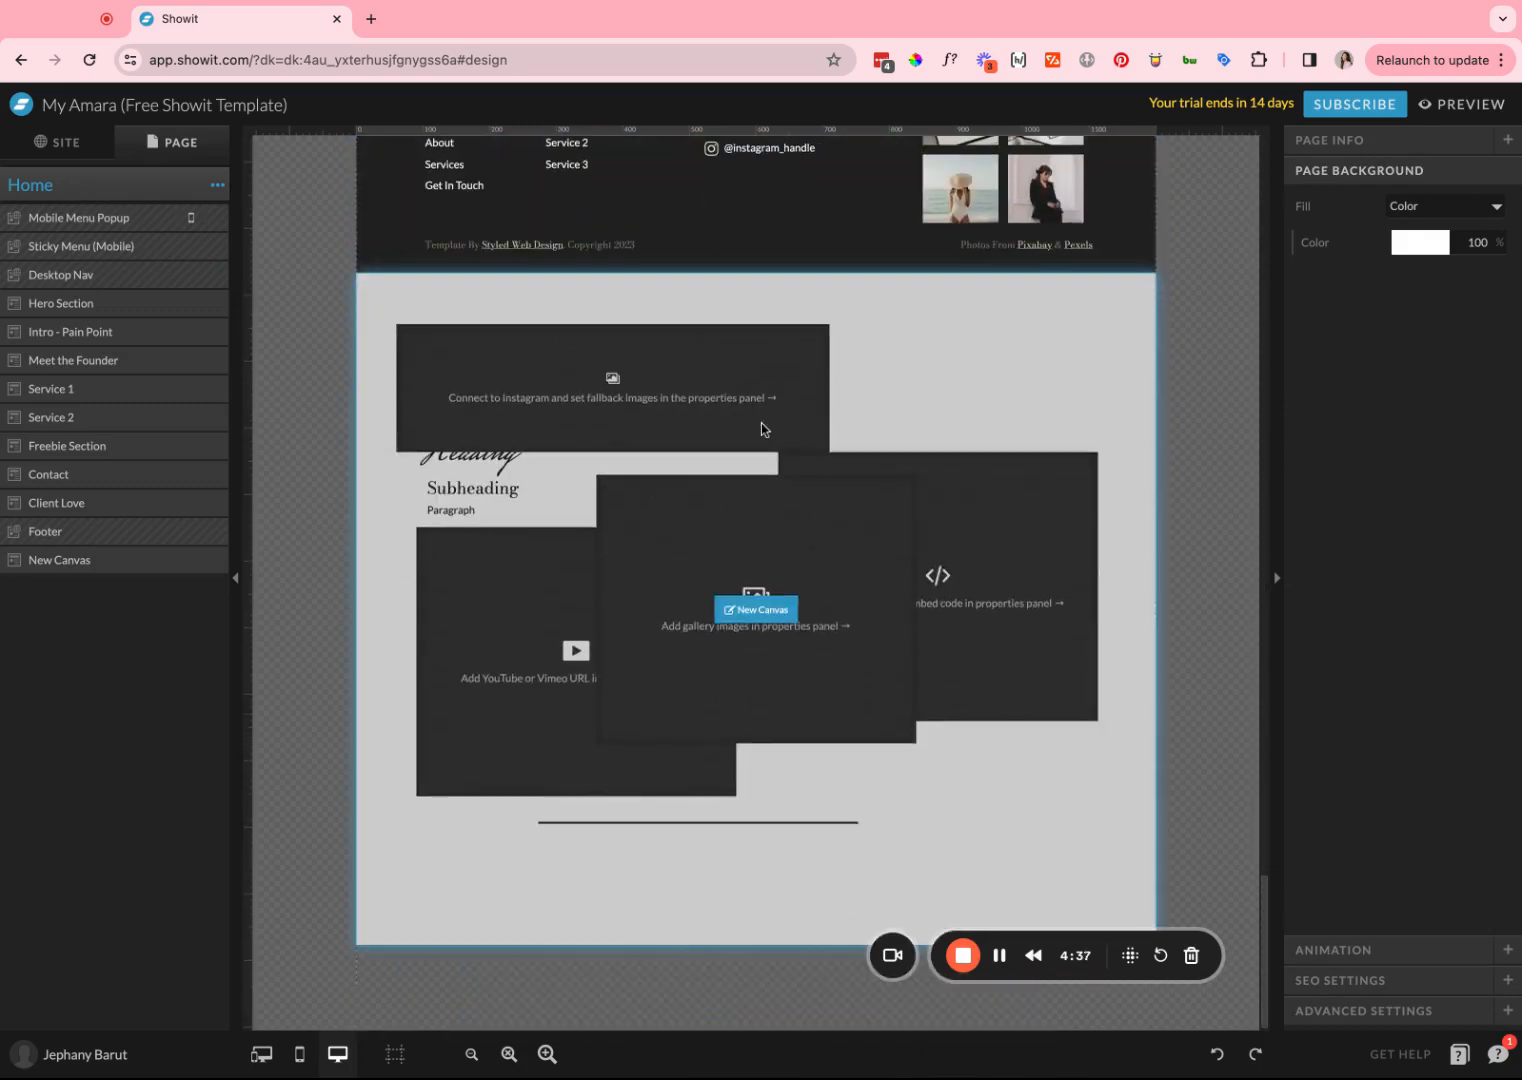
{"action": "left_click", "coordinate": [761, 426]}
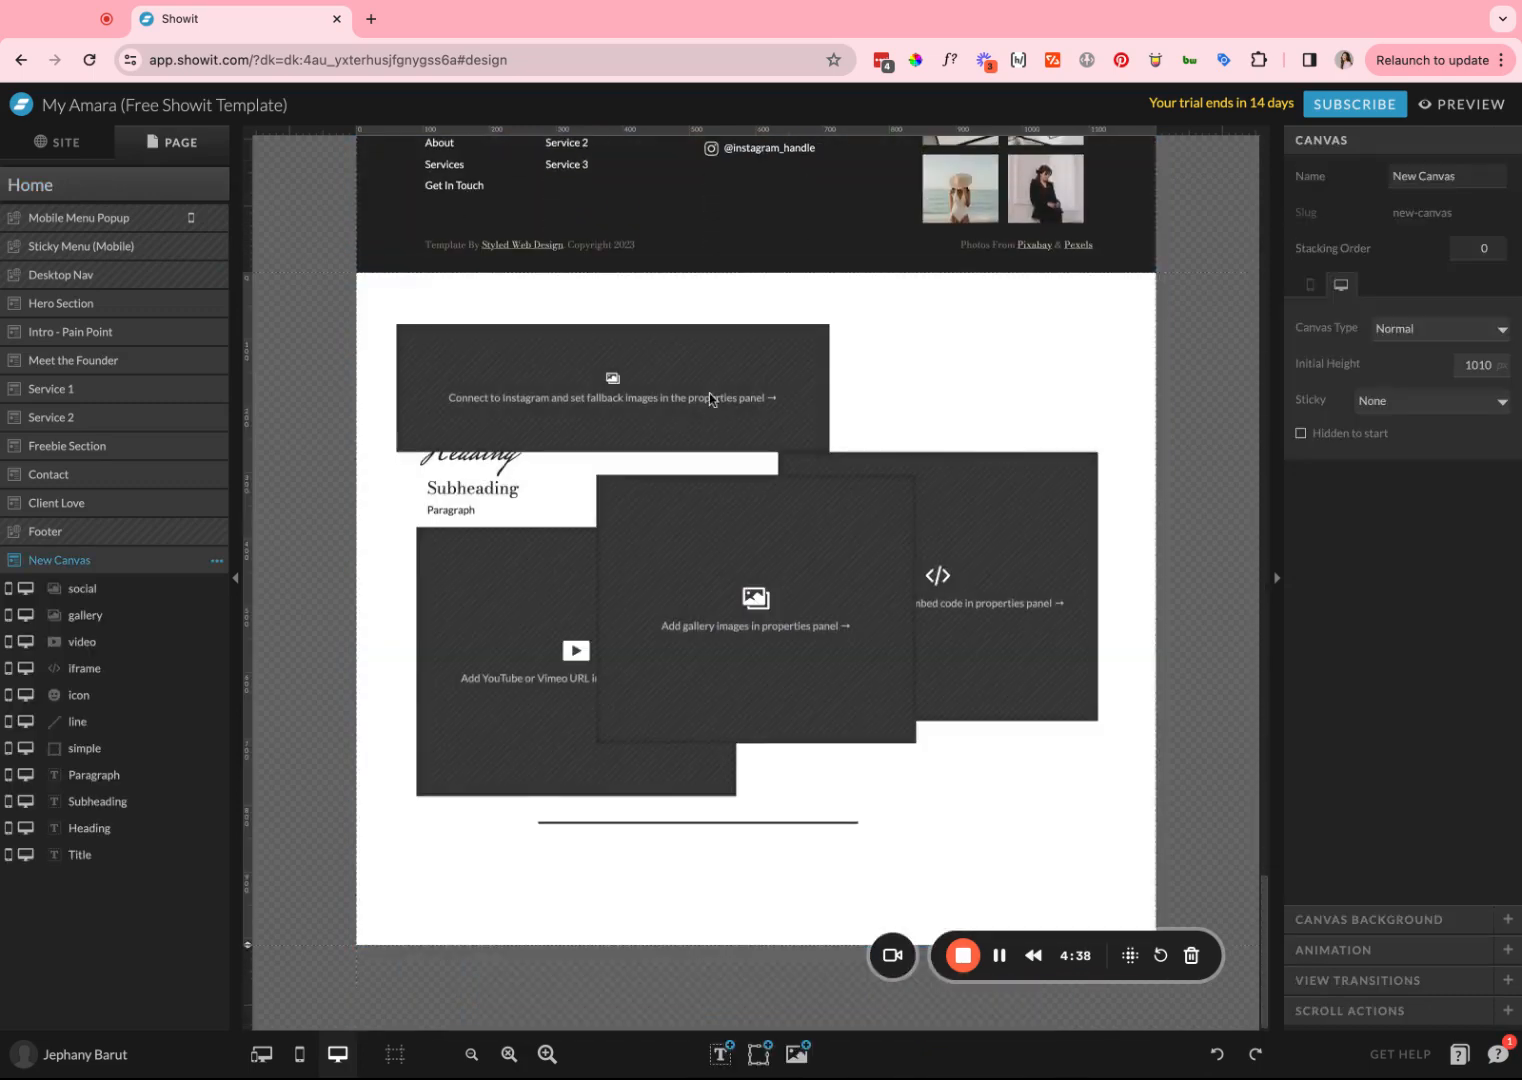
{"action": "left_click", "coordinate": [615, 384]}
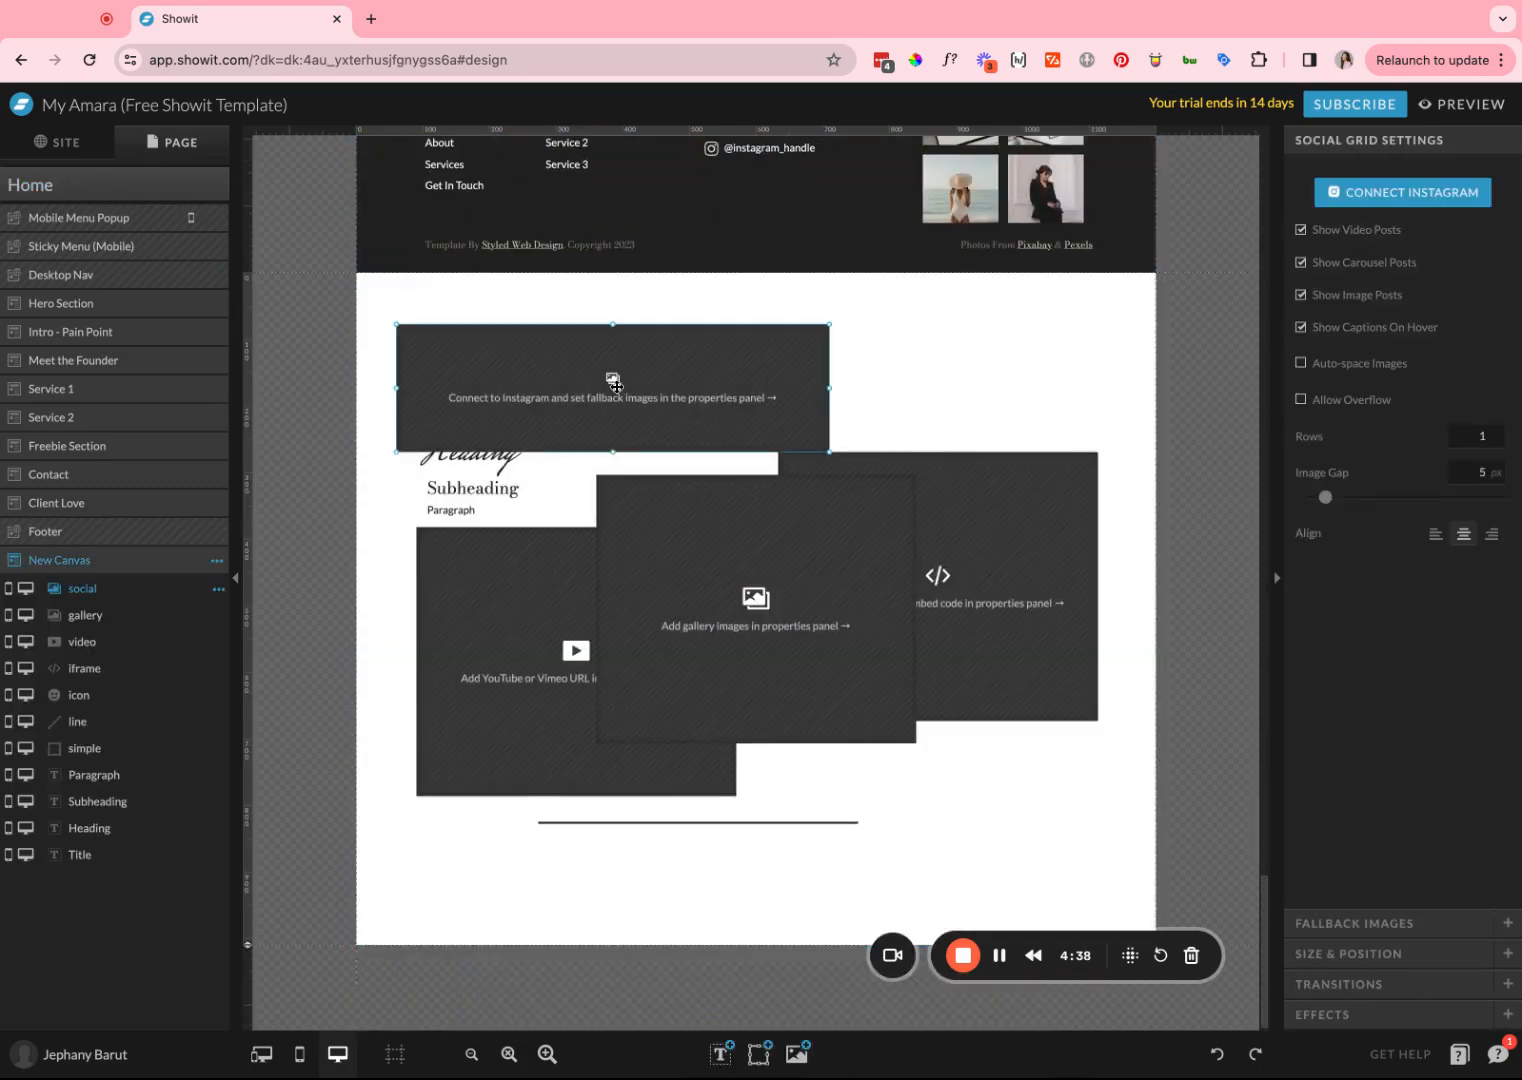
{"action": "left_click", "coordinate": [1426, 189]}
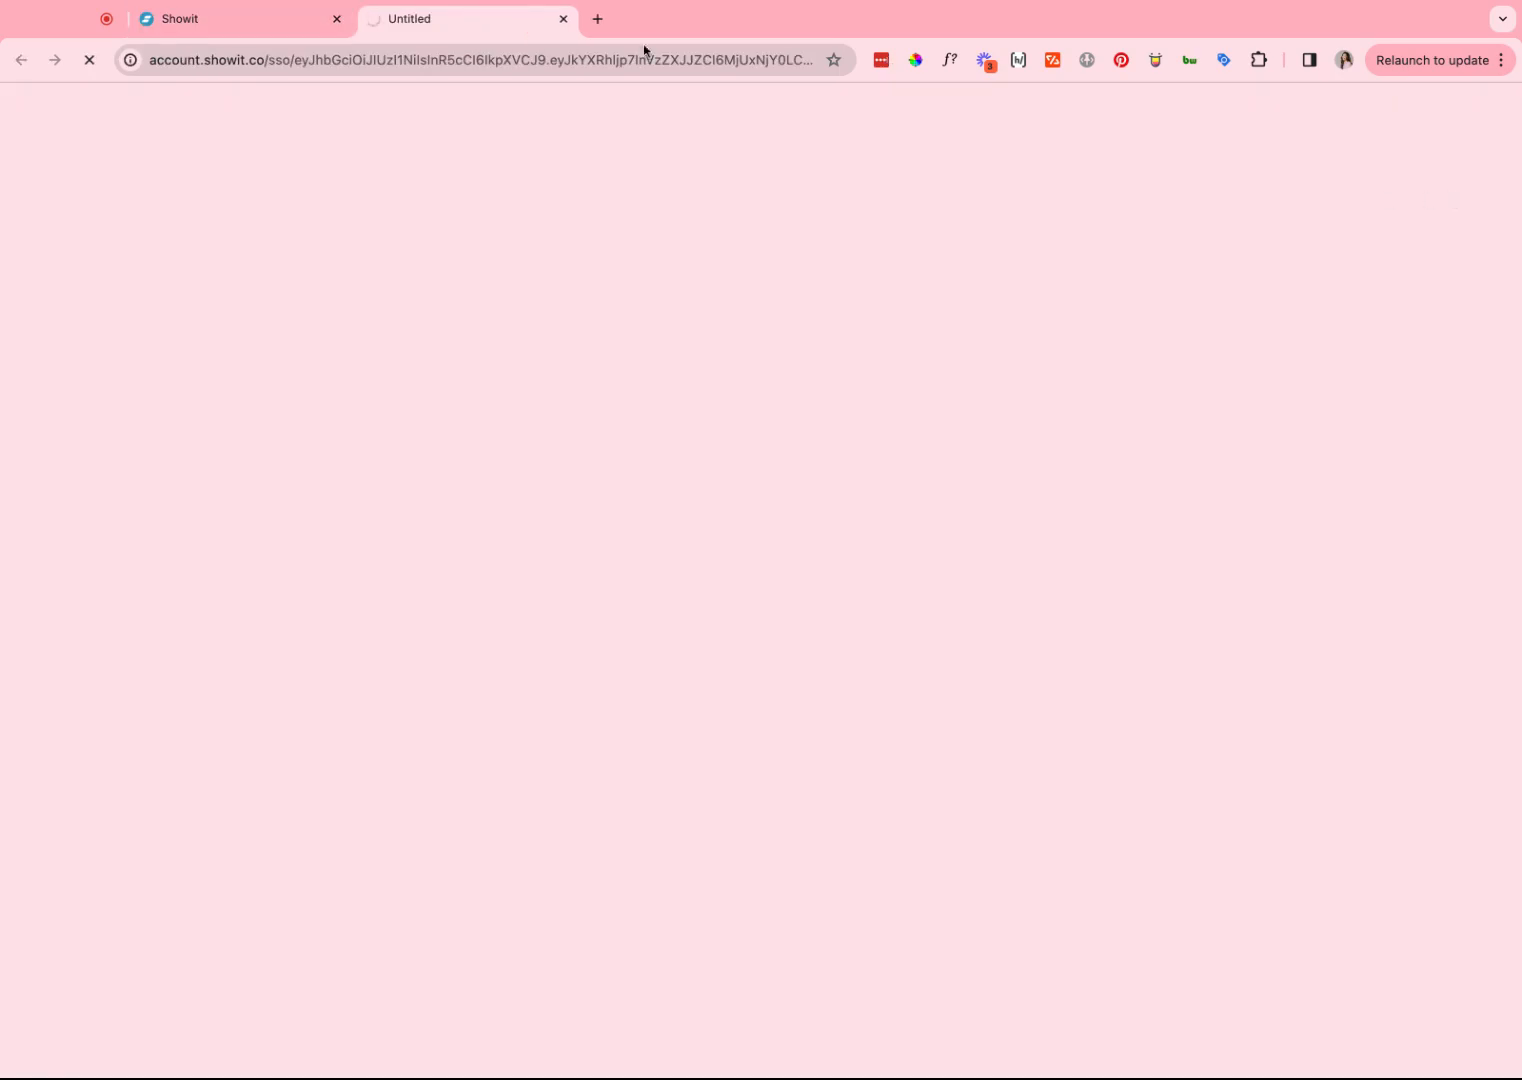
{"action": "left_click", "coordinate": [564, 19]}
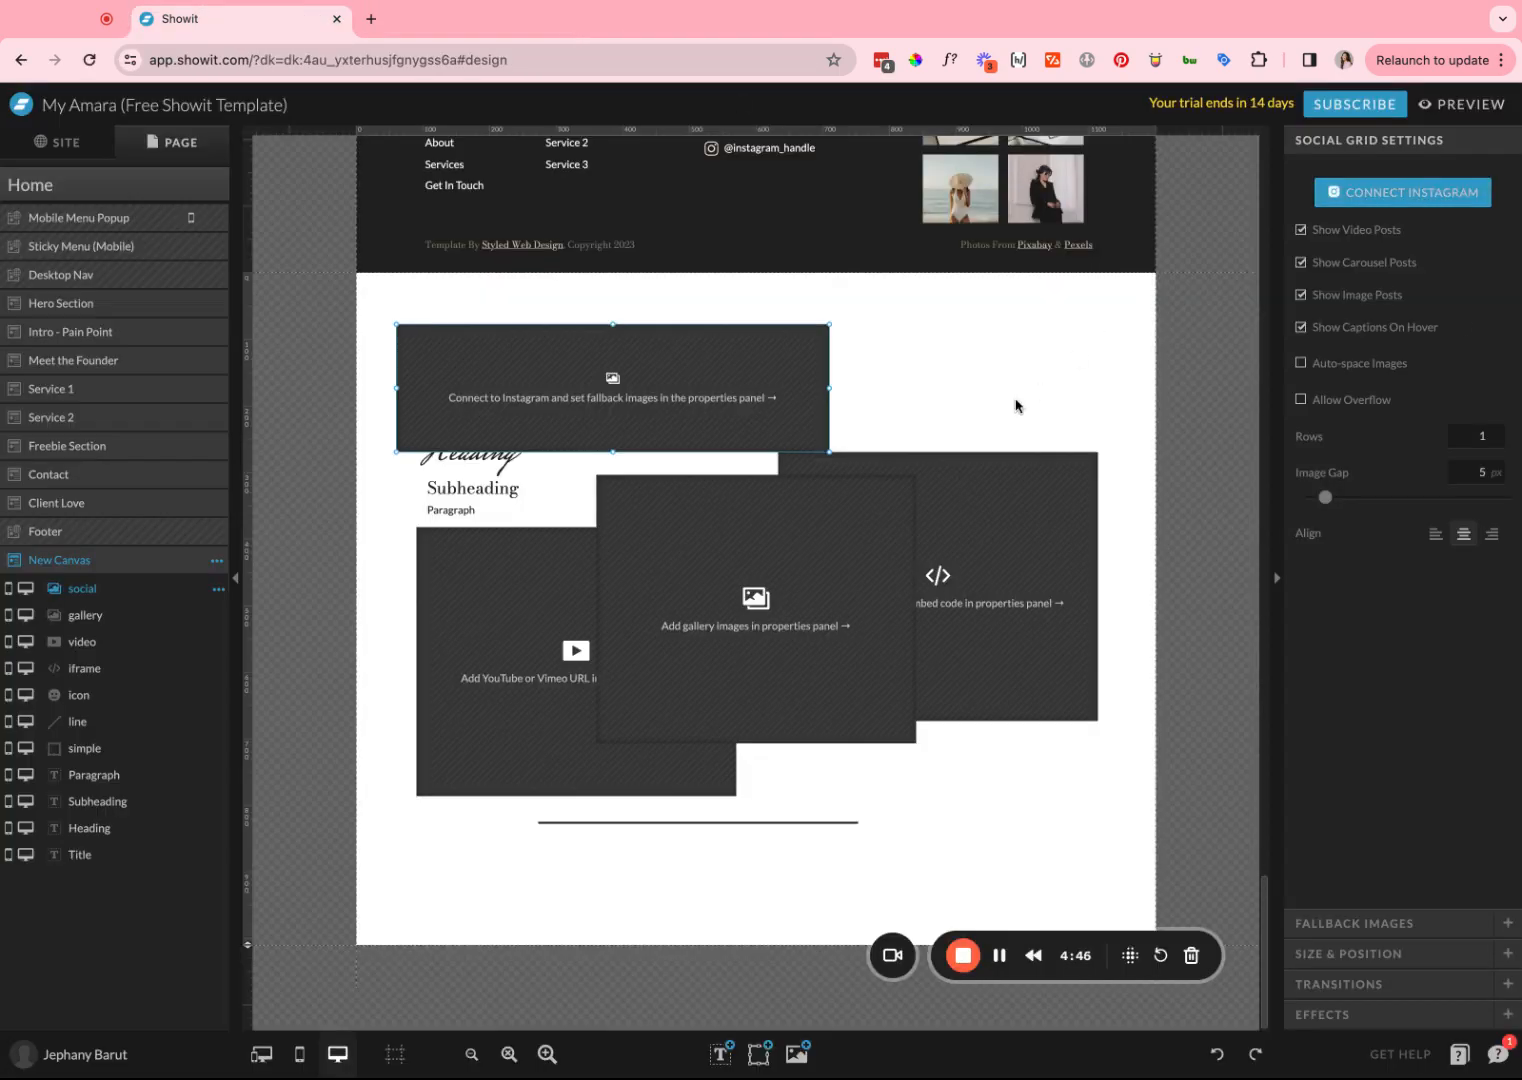
Step: View the file library for adding media to the new canvas and the support chat, closing each without making changes
{"action": "left_click", "coordinate": [372, 330]}
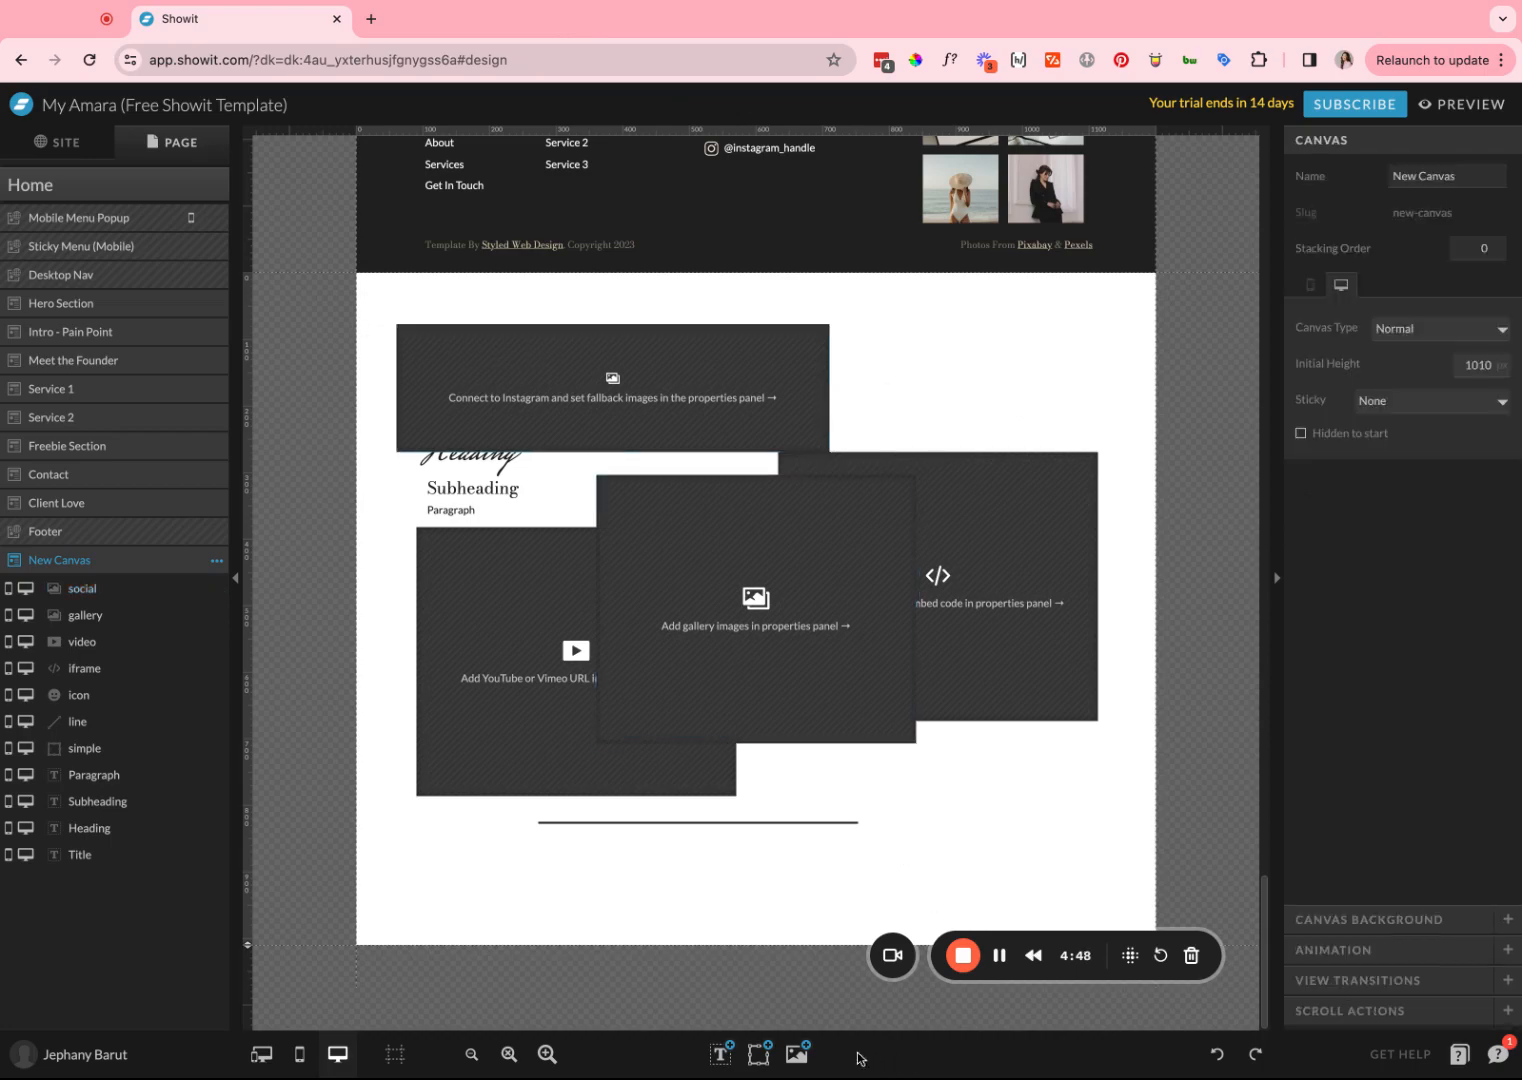
{"action": "left_click", "coordinate": [795, 1055]}
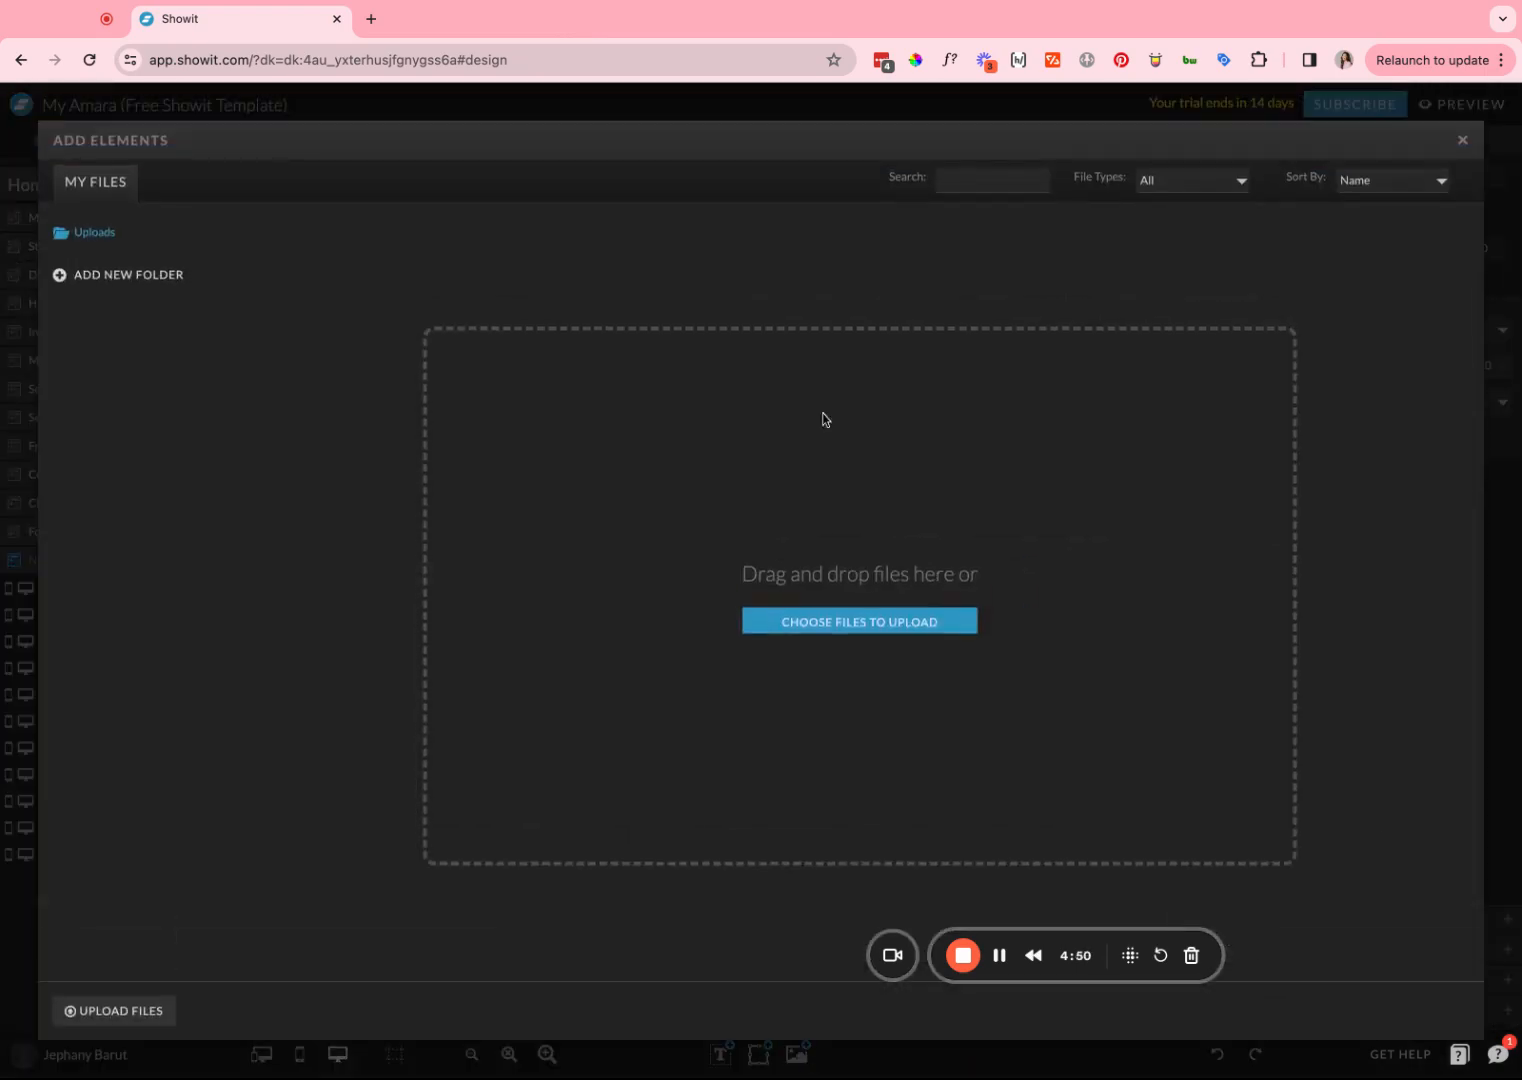
{"action": "left_click", "coordinate": [1463, 140]}
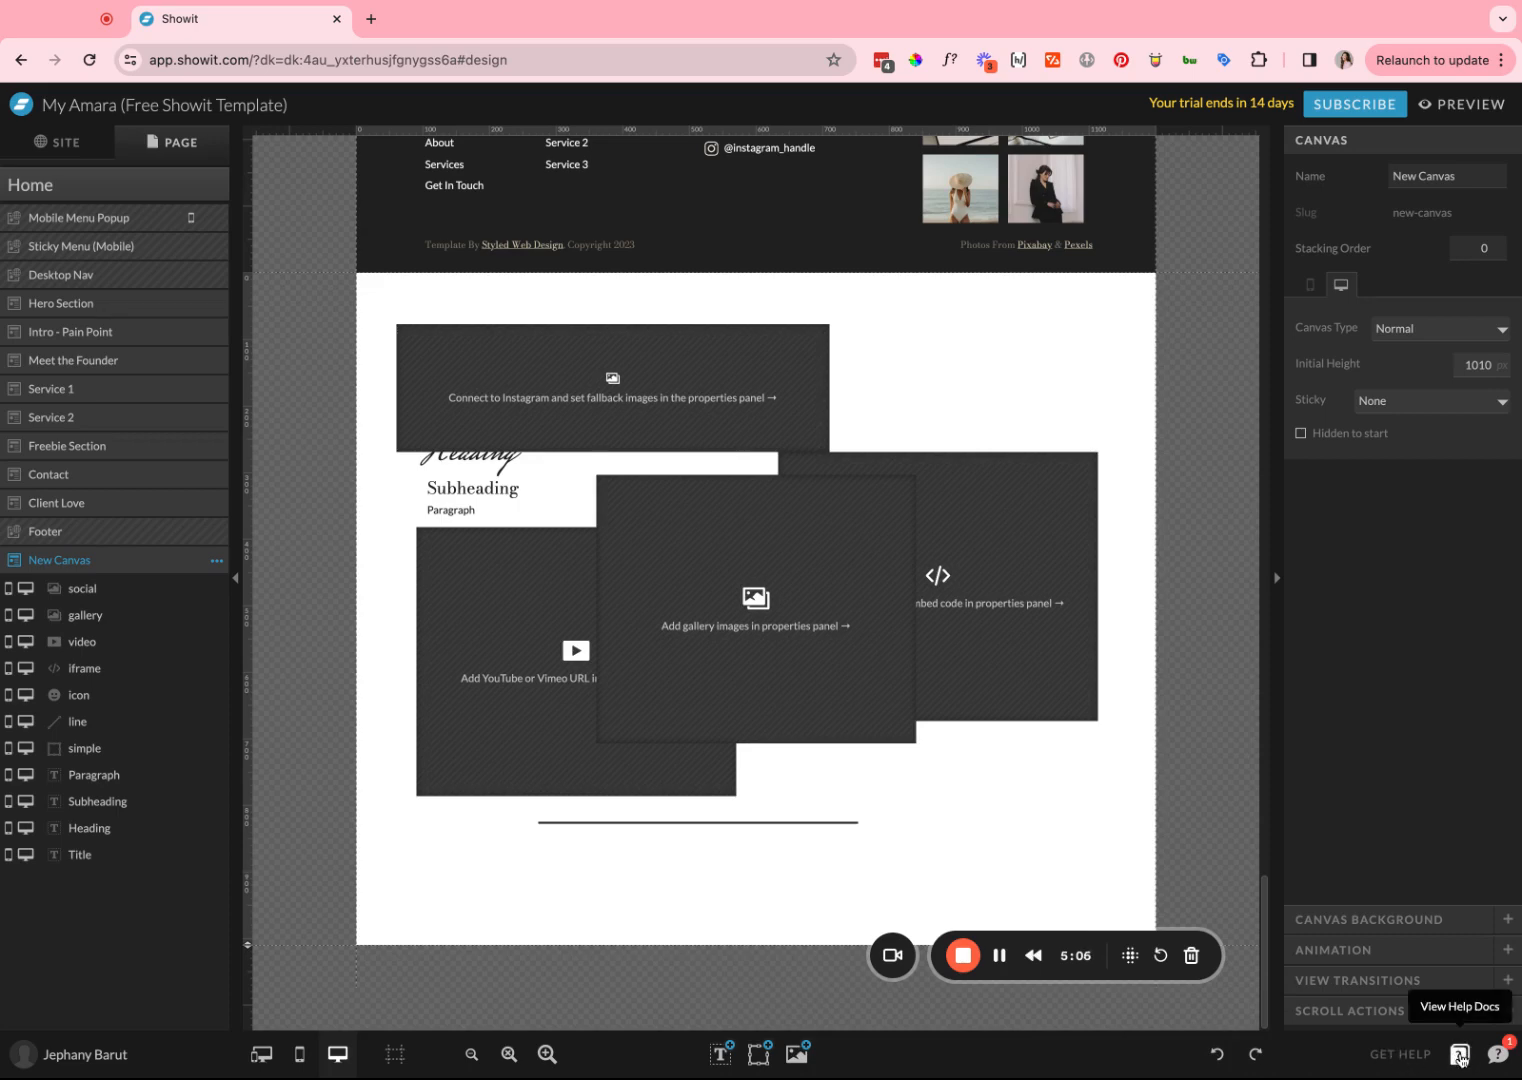
{"action": "left_click", "coordinate": [1495, 1056]}
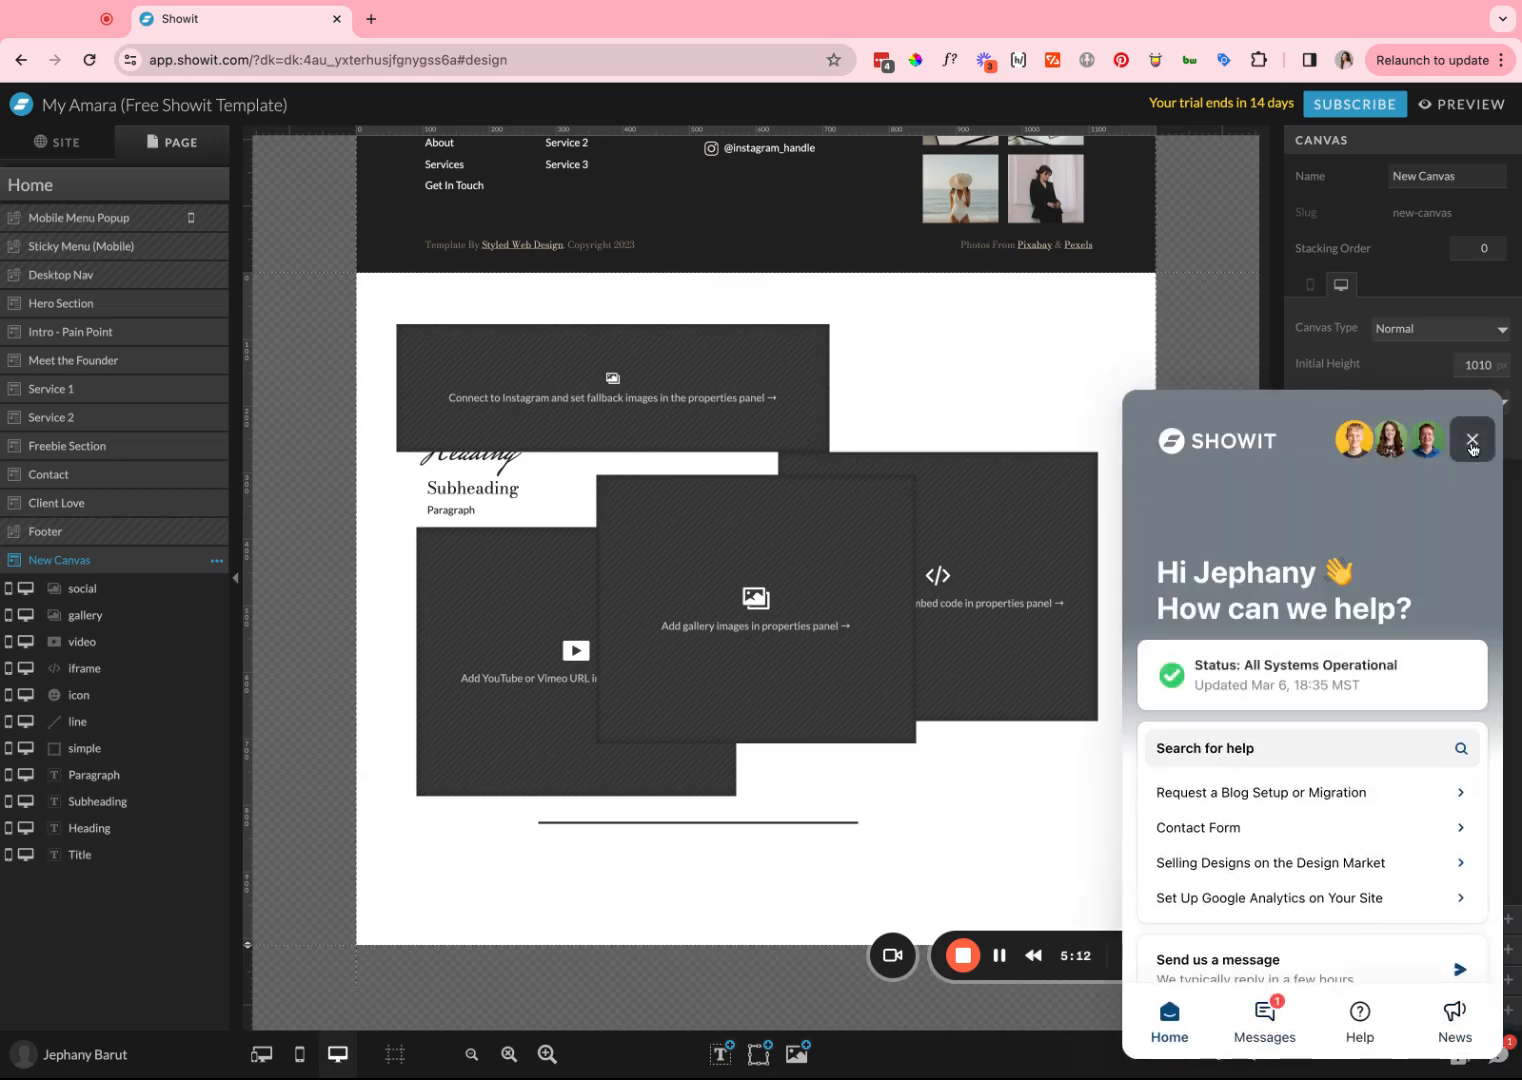
{"action": "left_click", "coordinate": [1472, 440]}
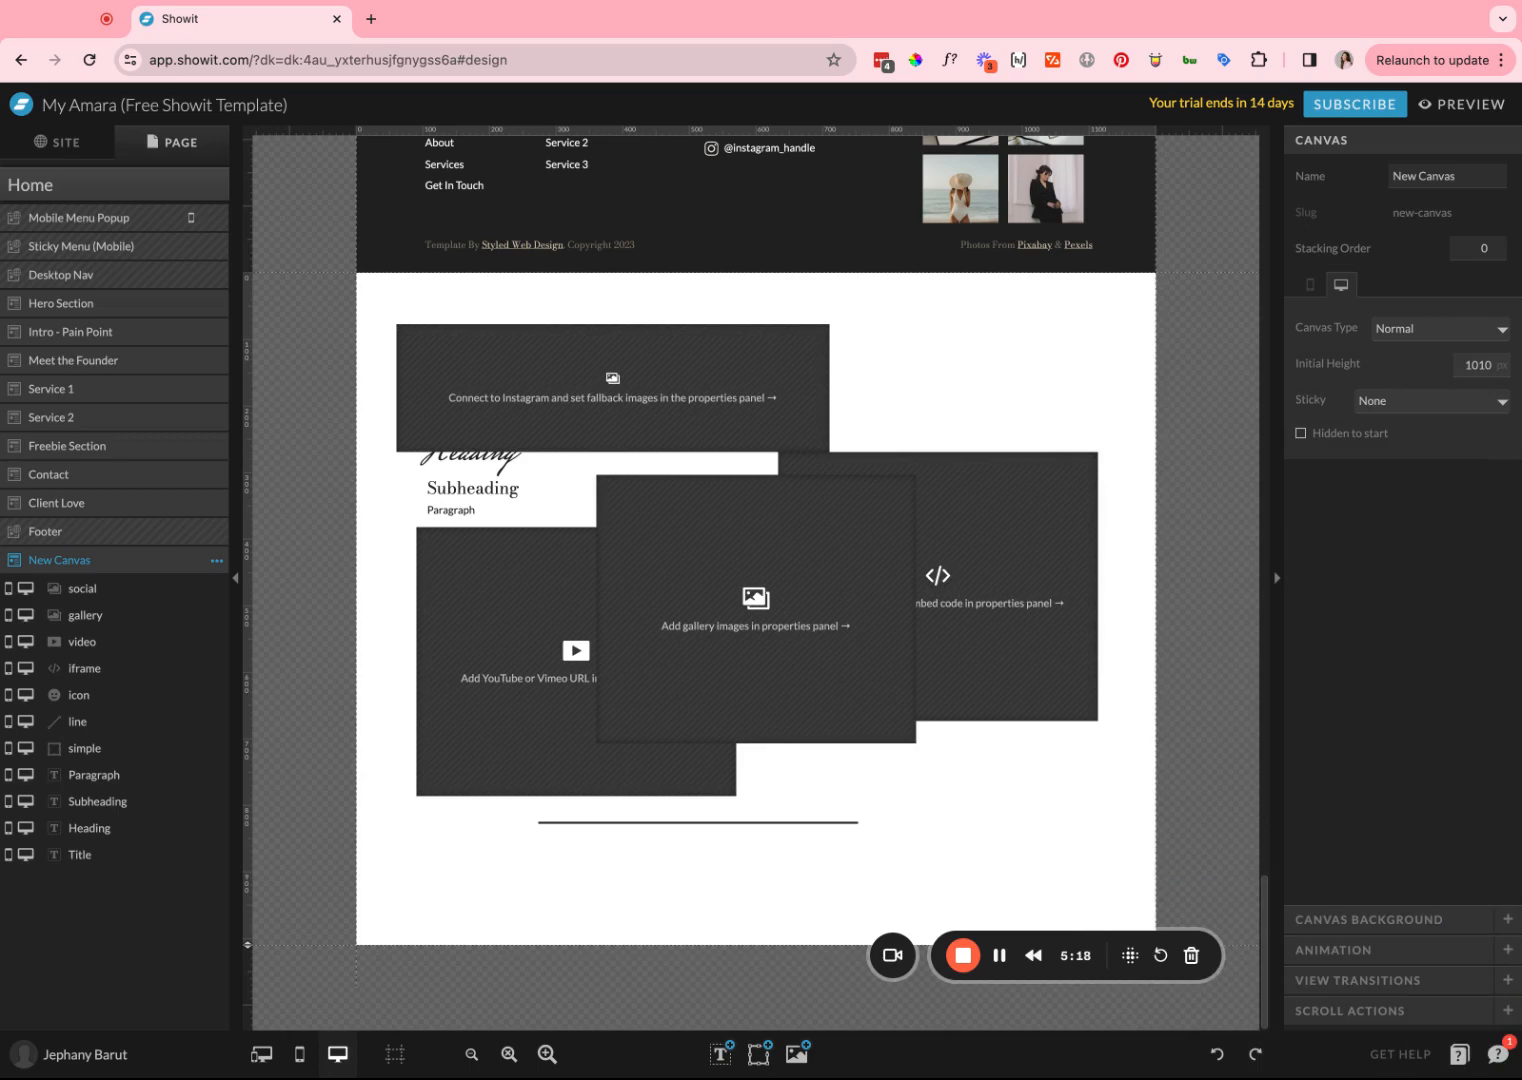
Step: Look over the Footer, Client Love and Contact canvases above, and return to the new canvas with it selected
{"action": "scroll", "coordinate": [1082, 400], "scroll_direction": "up", "scroll_amount": 10}
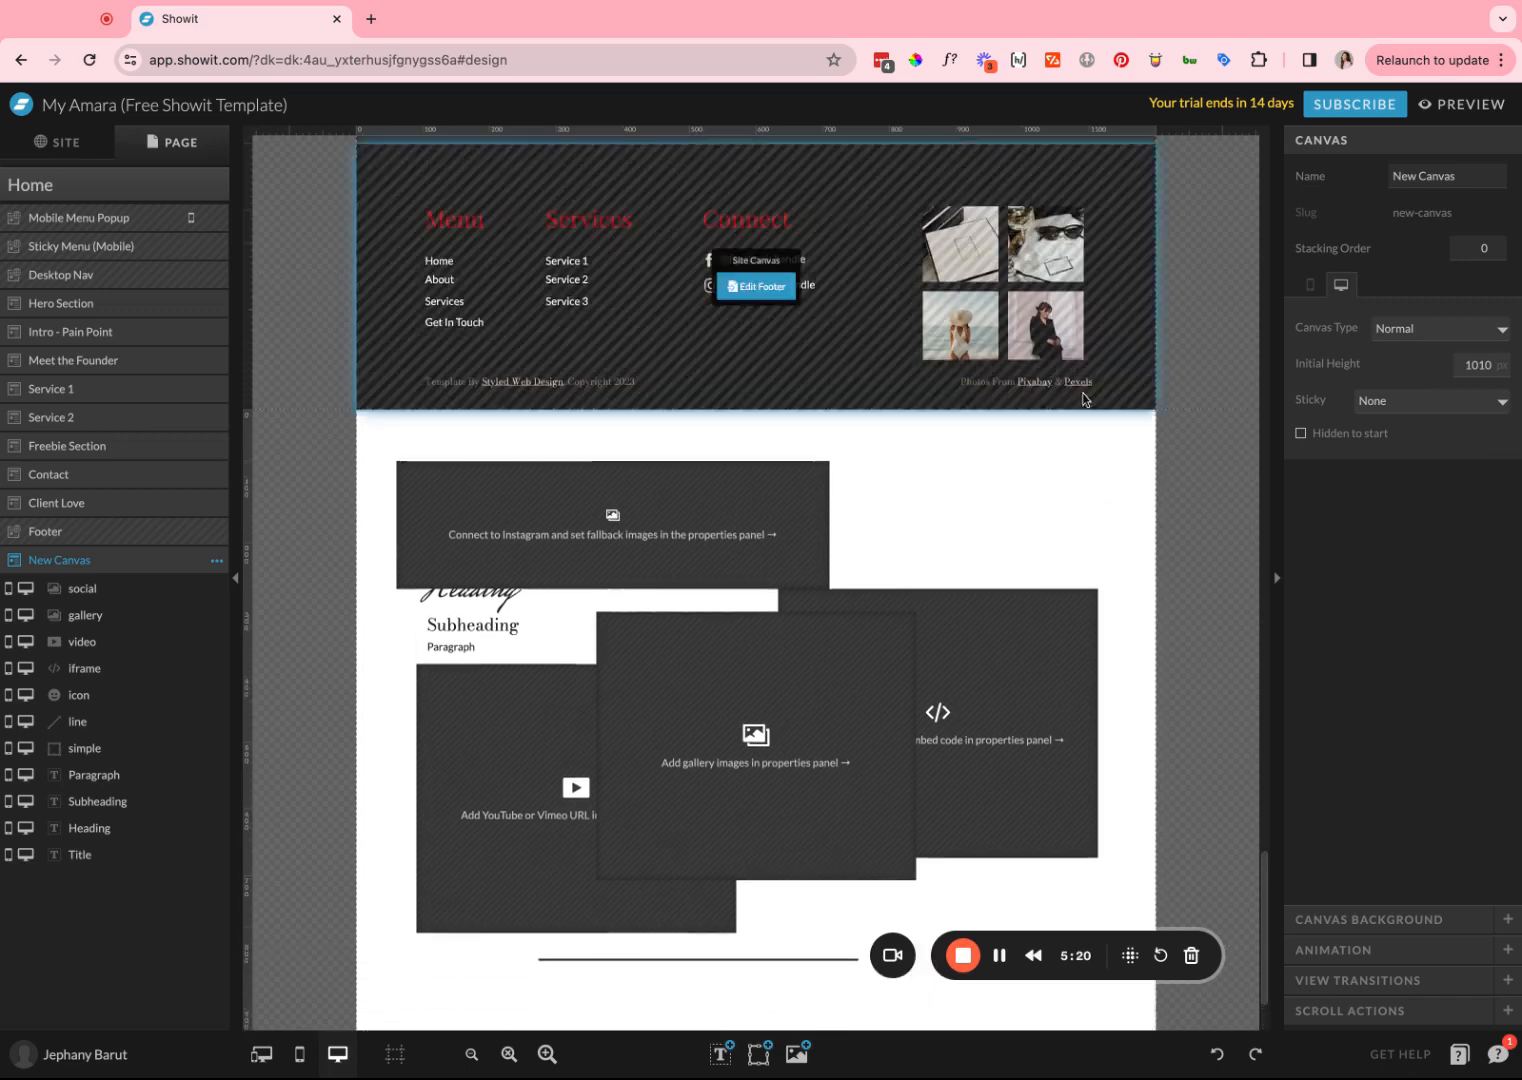
{"action": "scroll", "coordinate": [1082, 450], "scroll_direction": "up", "scroll_amount": 4}
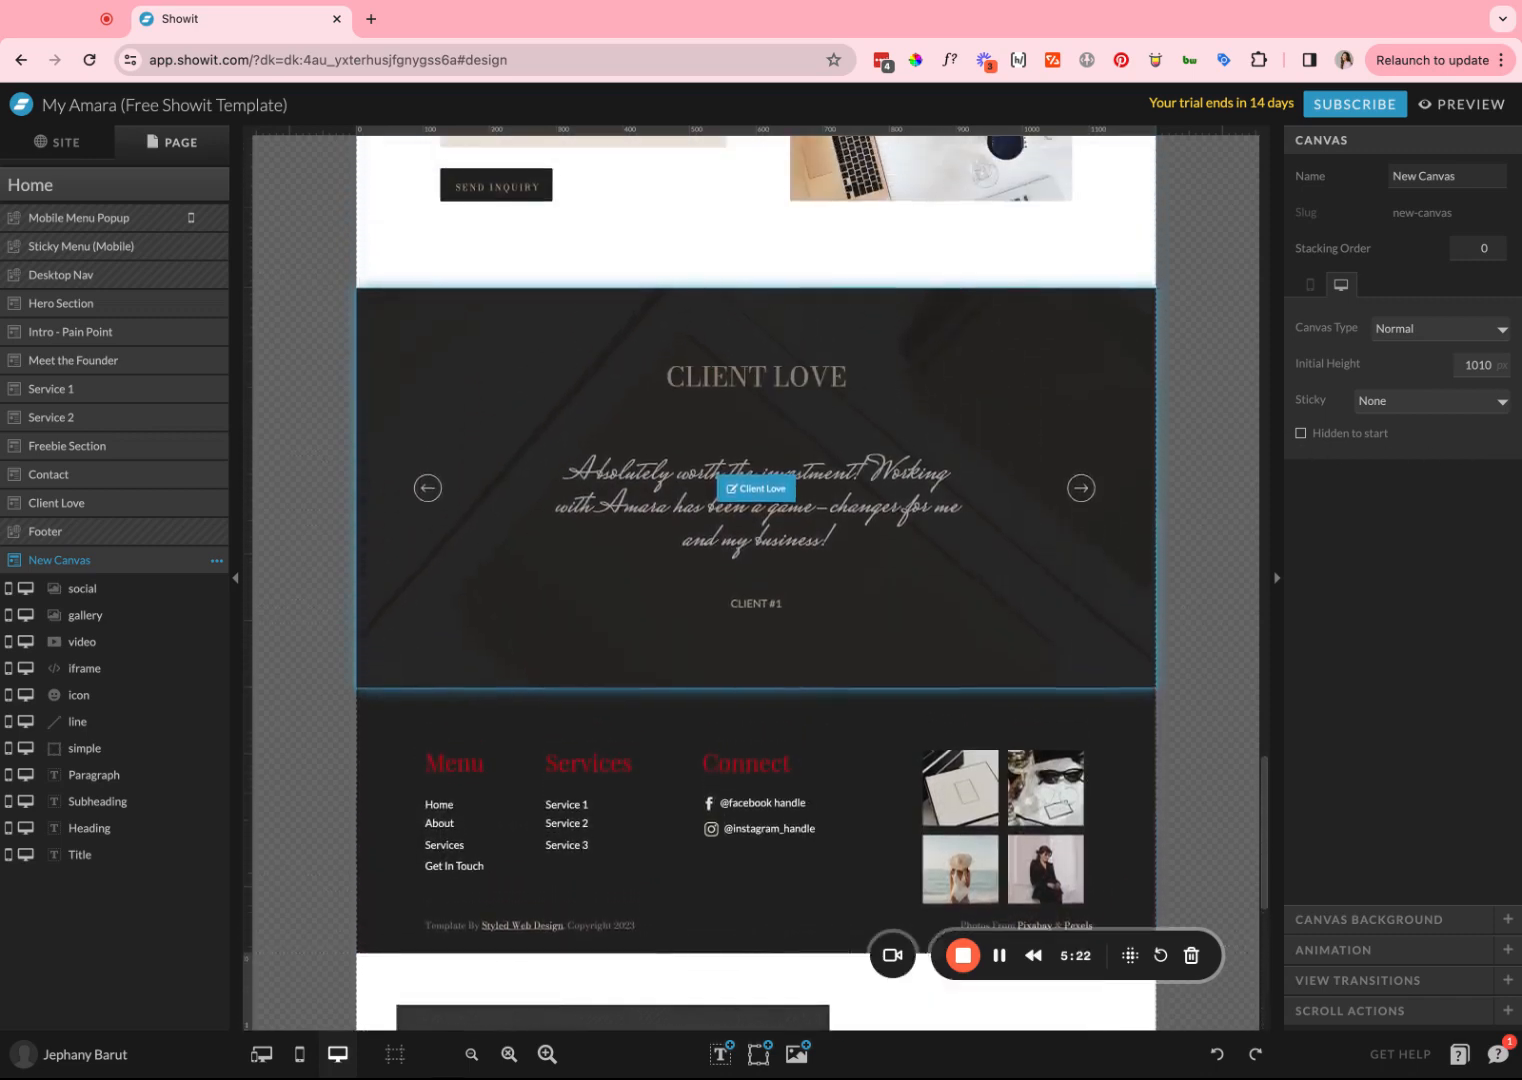
{"action": "left_click", "coordinate": [1082, 450]}
{"action": "scroll", "coordinate": [1082, 450], "scroll_direction": "up", "scroll_amount": 4}
{"action": "scroll", "coordinate": [756, 580], "scroll_direction": "up", "scroll_amount": 3}
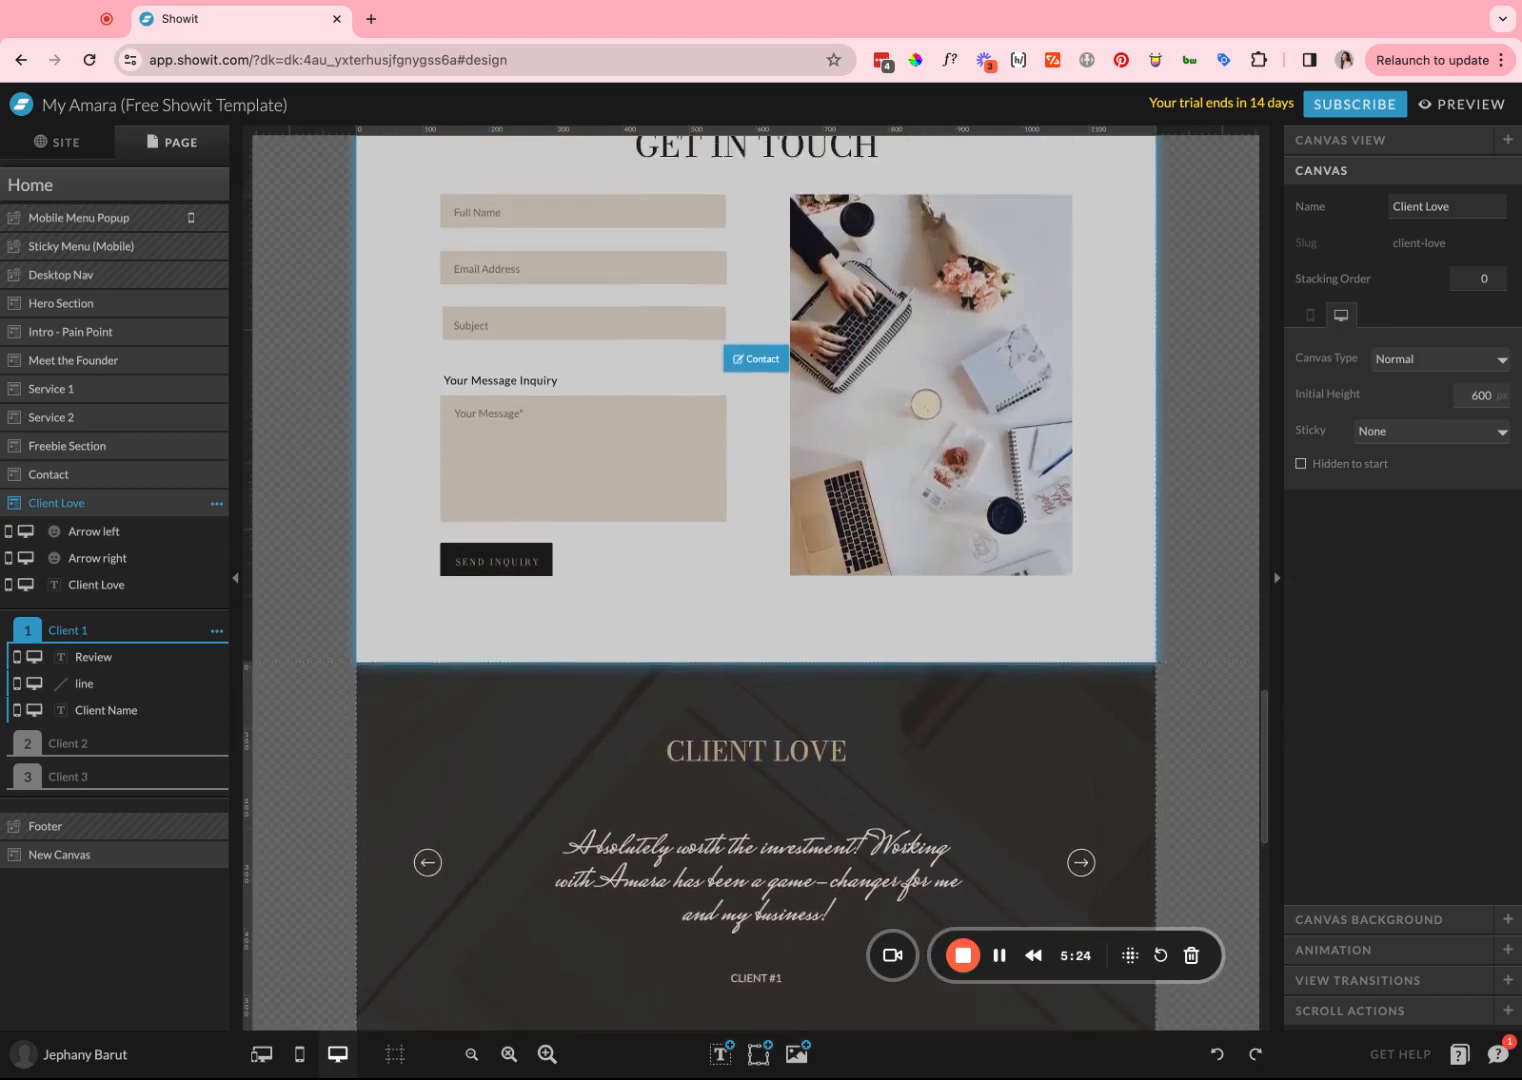
{"action": "scroll", "coordinate": [756, 580], "scroll_direction": "down", "scroll_amount": 20}
{"action": "scroll", "coordinate": [756, 580], "scroll_direction": "down", "scroll_amount": 1}
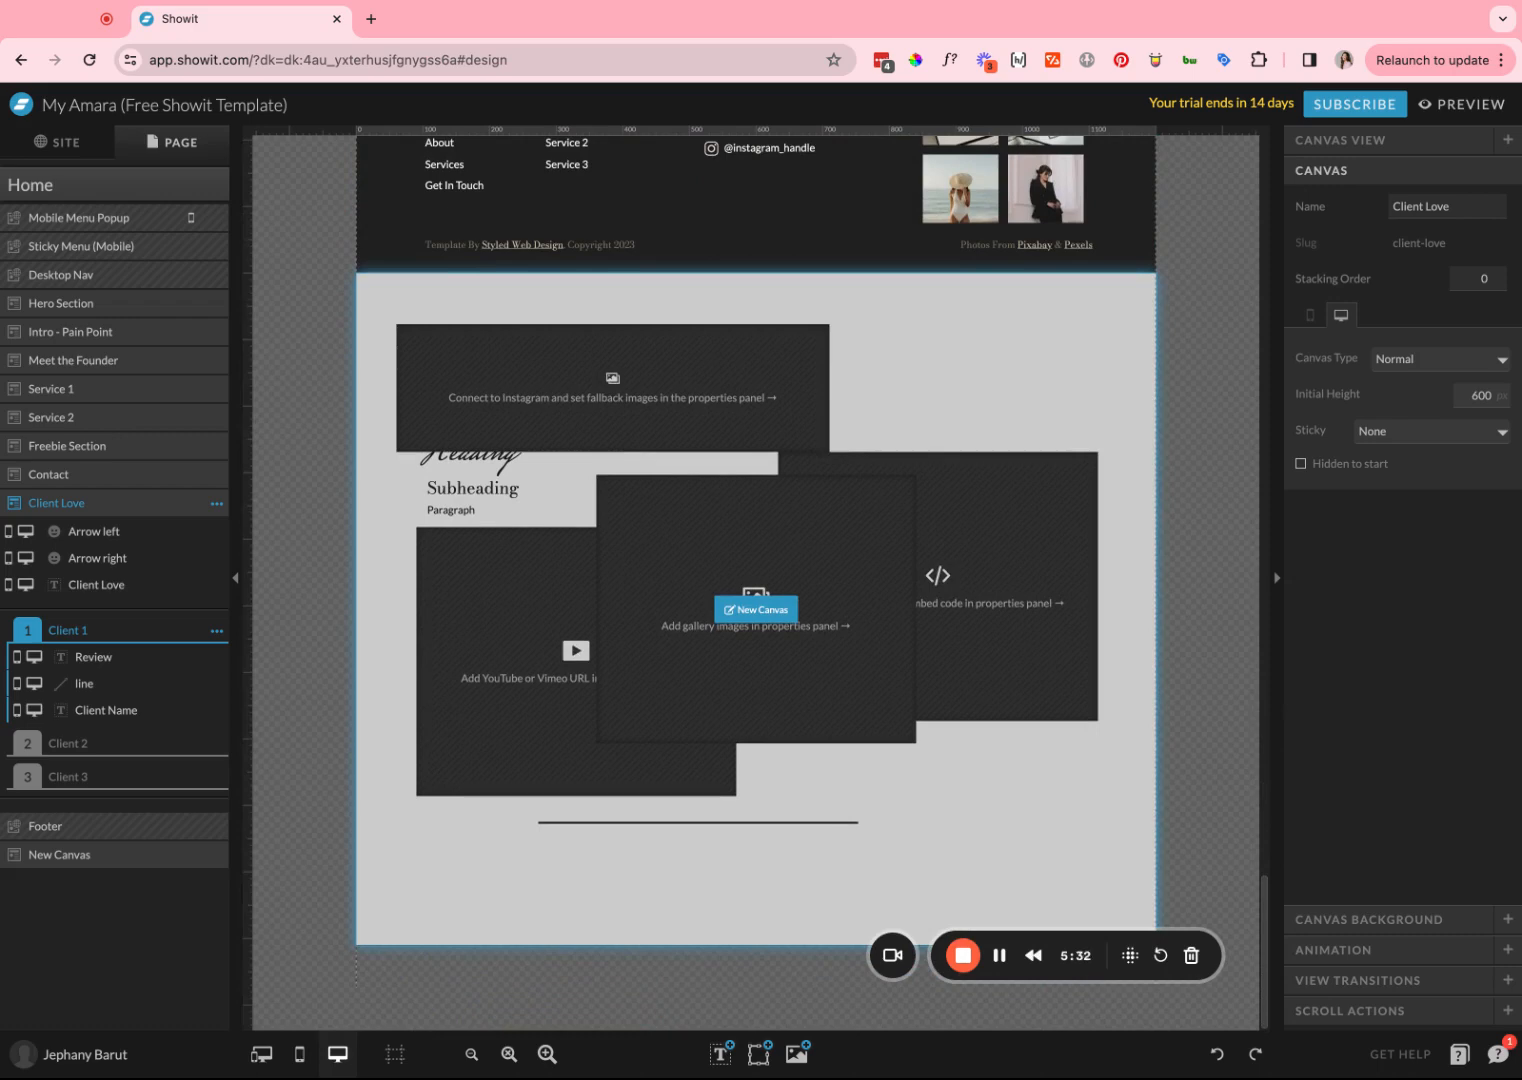
{"action": "left_click", "coordinate": [1000, 369]}
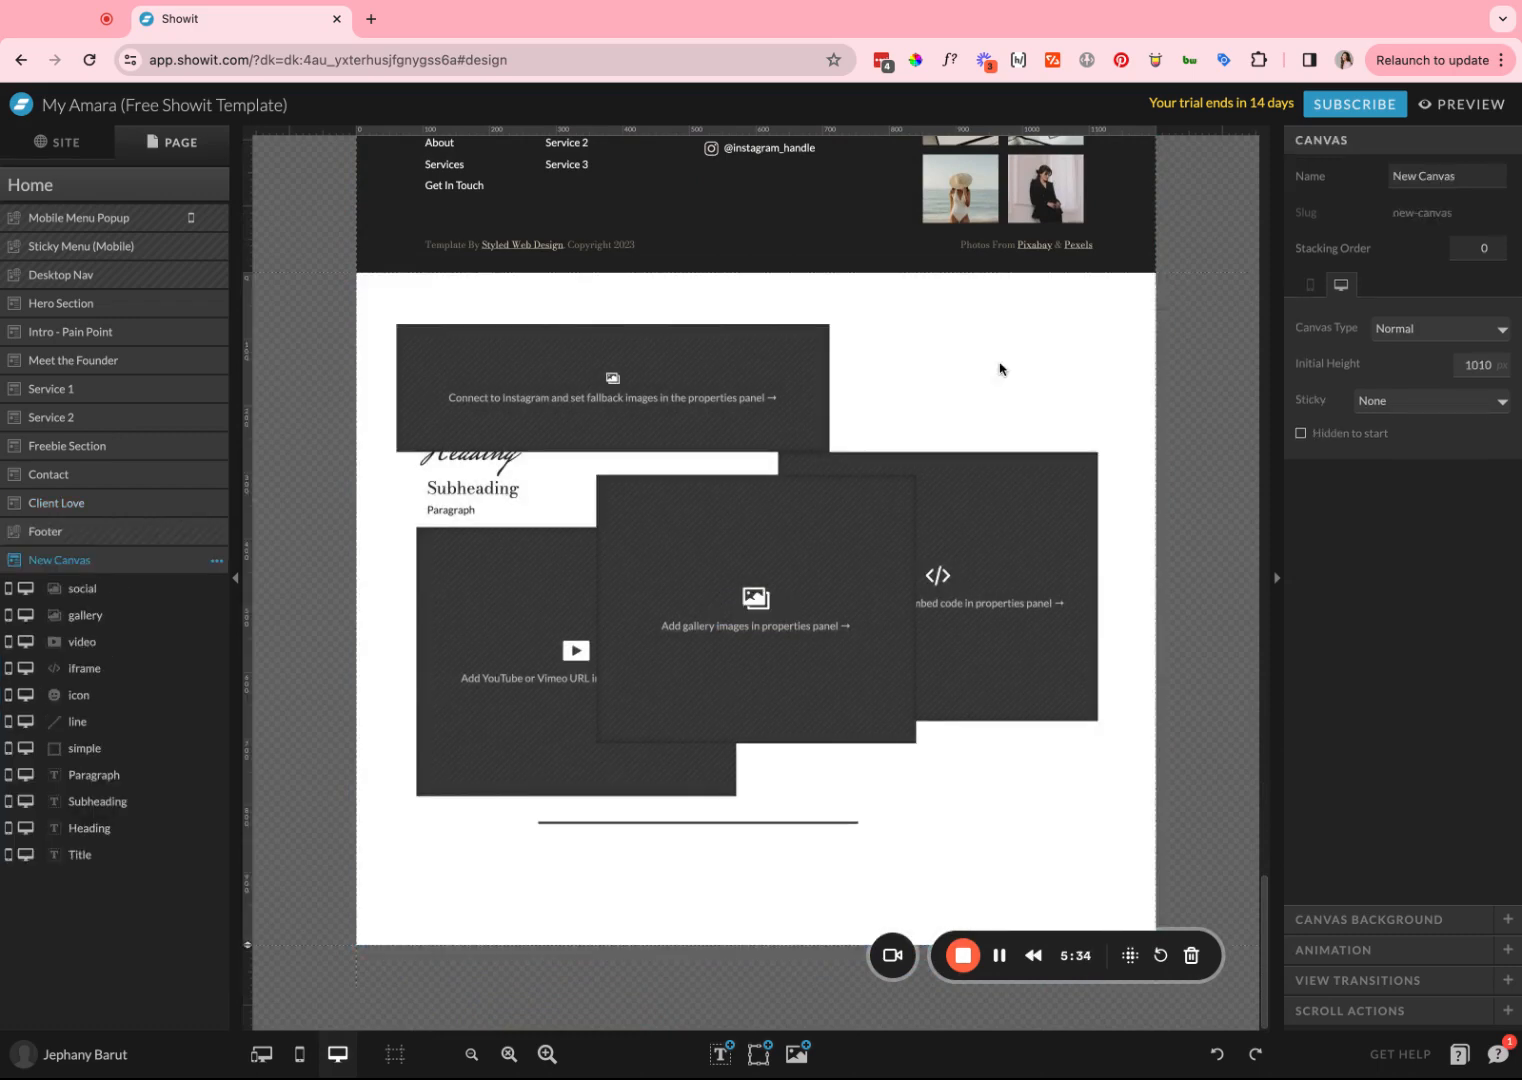